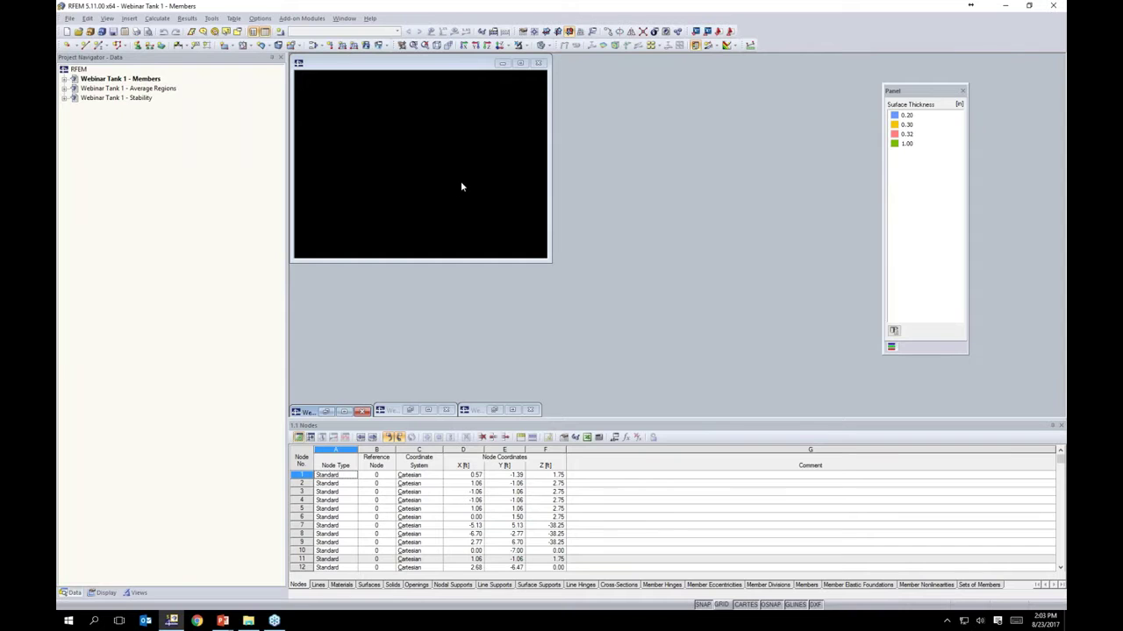
Step: Maximize the empty model's window and look through the project navigator's model data, add-on modules and display settings
{"action": "left_click", "coordinate": [520, 64]}
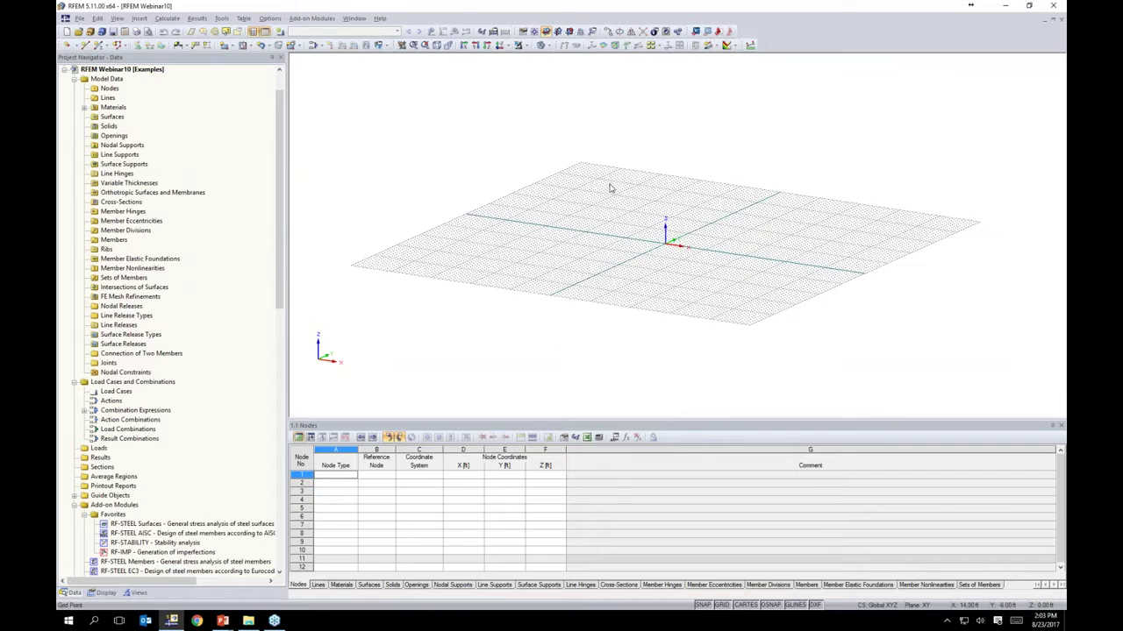
{"action": "middle_click_drag", "start_coordinate": [644, 276], "coordinate": [591, 296]}
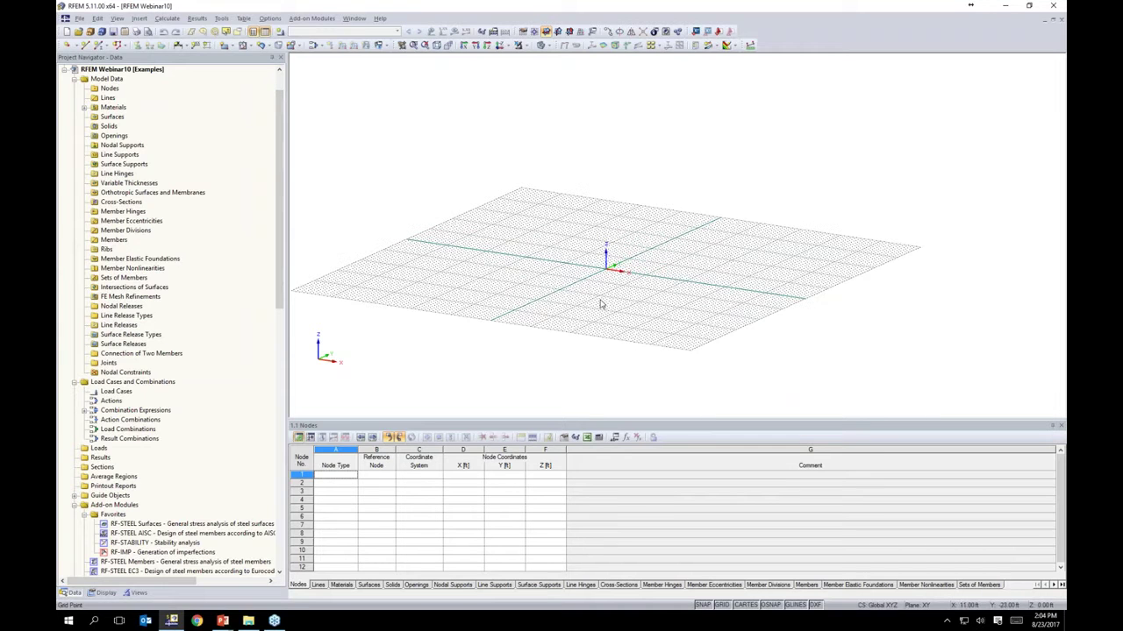
{"action": "scroll", "coordinate": [271, 344], "scroll_direction": "down", "scroll_amount": 9}
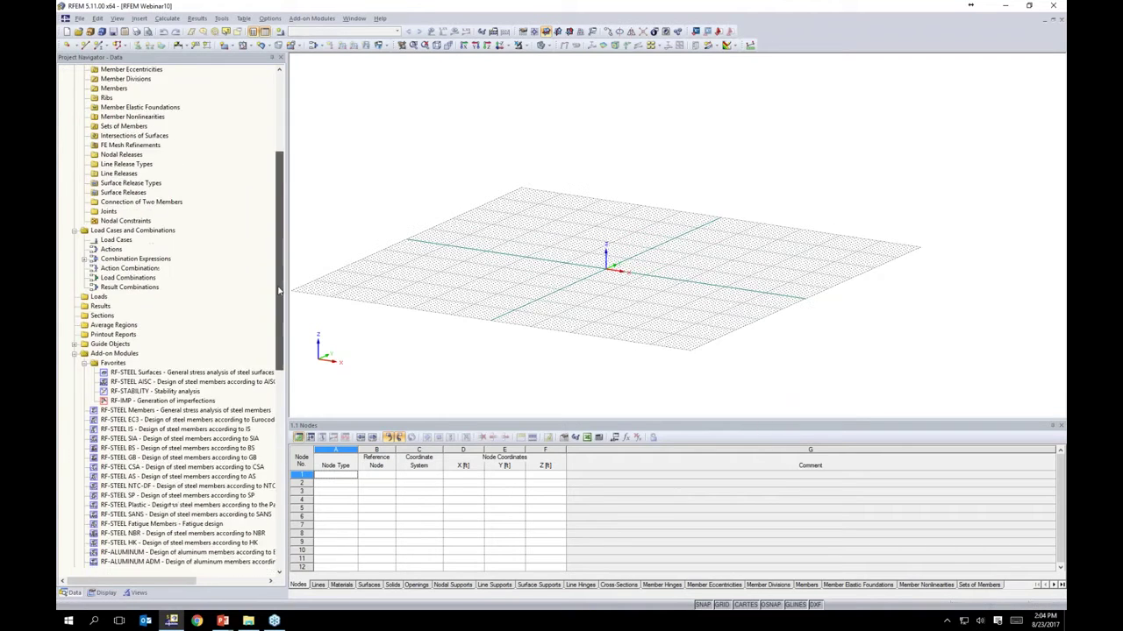
{"action": "scroll", "coordinate": [271, 344], "scroll_direction": "down", "scroll_amount": 6}
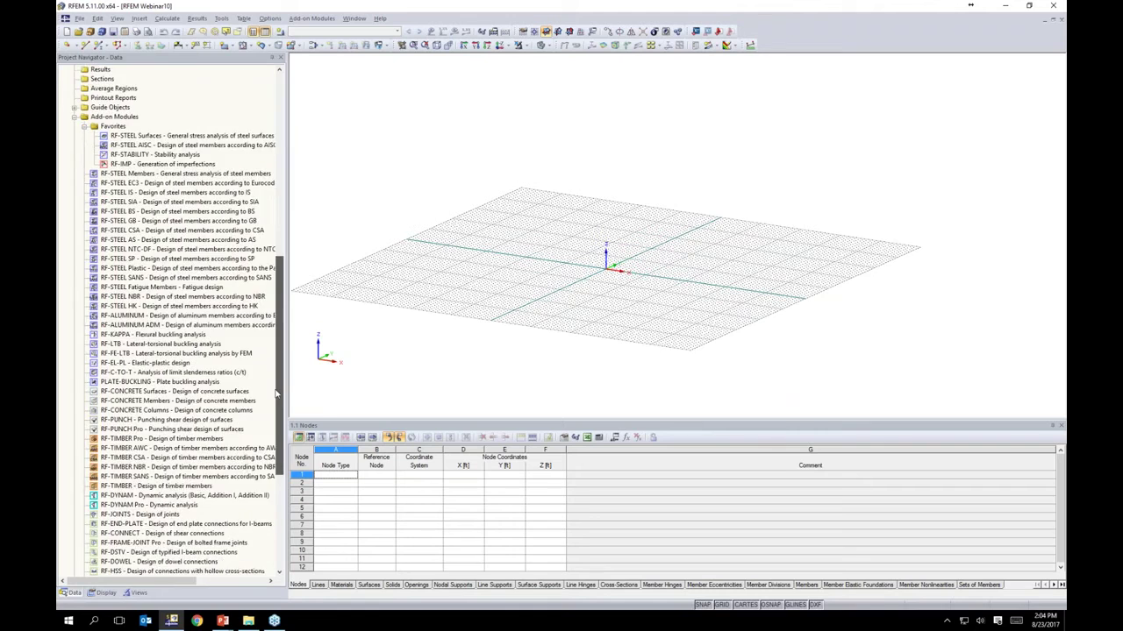
{"action": "left_click_drag", "start_coordinate": [277, 477], "coordinate": [301, 217]}
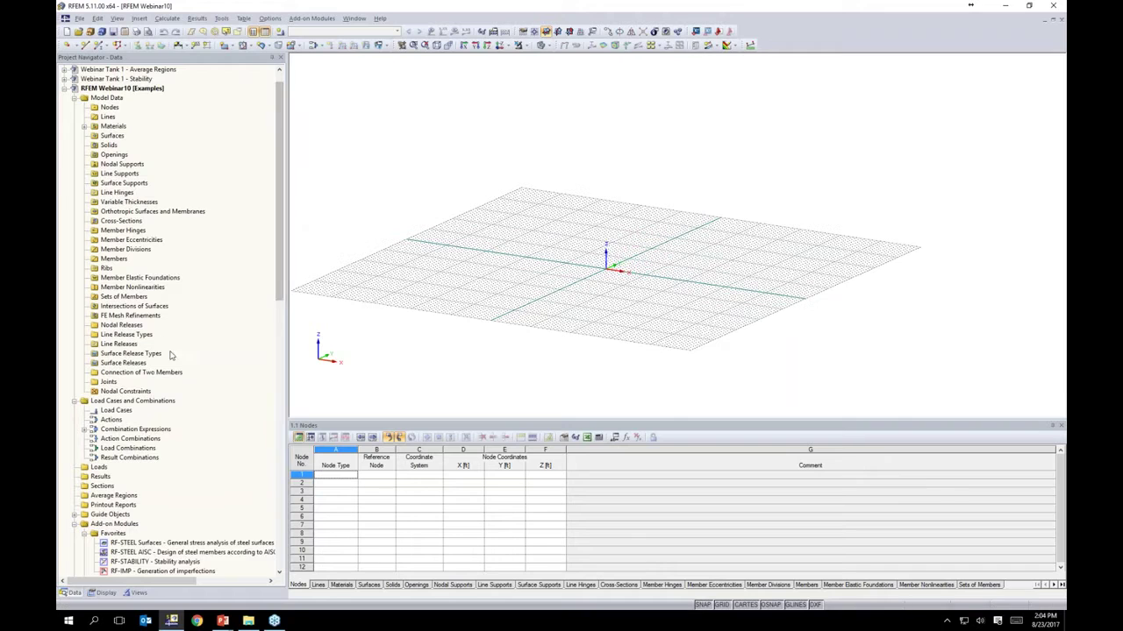
{"action": "left_click", "coordinate": [103, 593]}
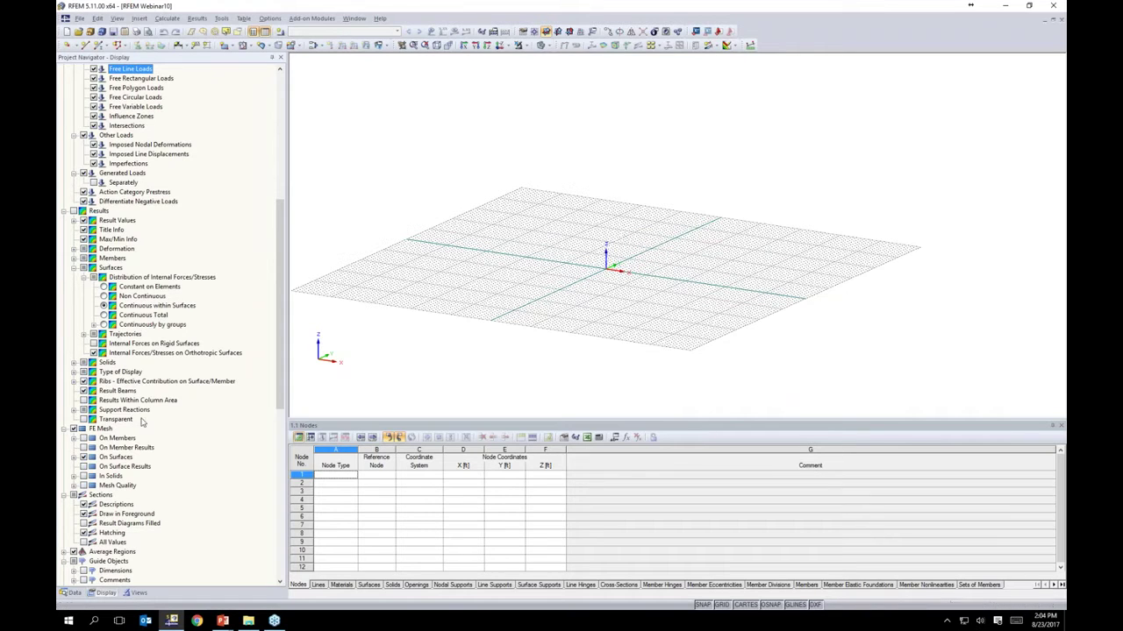
{"action": "left_click", "coordinate": [69, 594]}
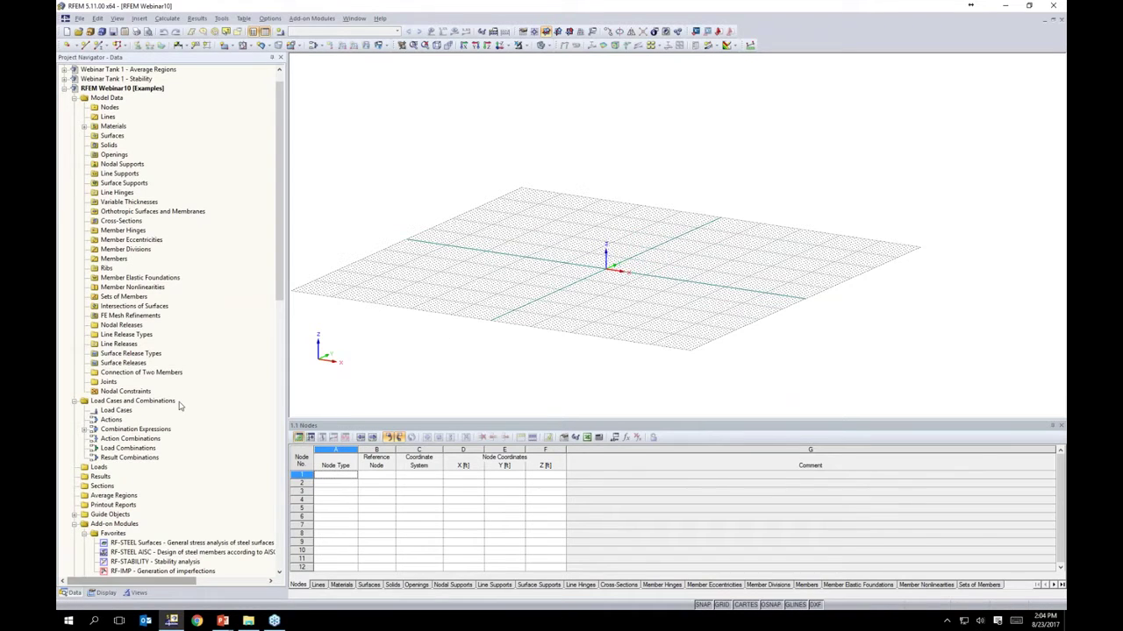
Step: Draw a circle by centre and radius at the grid origin with a 1.5 ft radius
{"action": "scroll", "coordinate": [274, 169], "scroll_direction": "up", "scroll_amount": 1}
{"action": "middle_click_drag", "start_coordinate": [658, 314], "coordinate": [615, 330]}
{"action": "scroll", "coordinate": [590, 270], "scroll_direction": "up", "scroll_amount": 5}
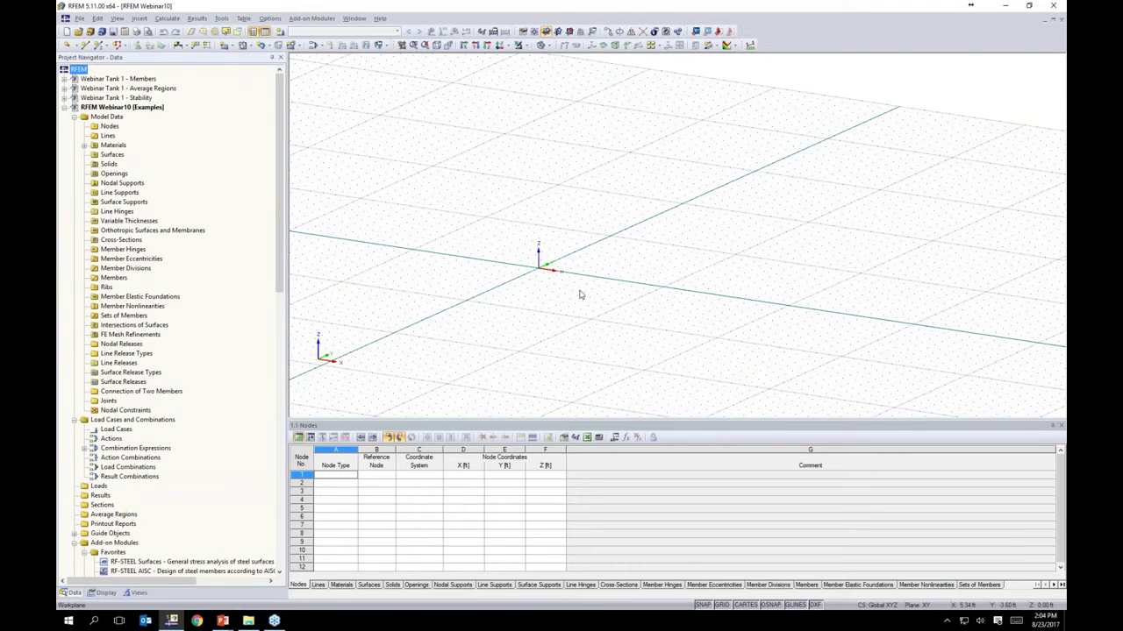
{"action": "scroll", "coordinate": [597, 270], "scroll_direction": "down", "scroll_amount": 3}
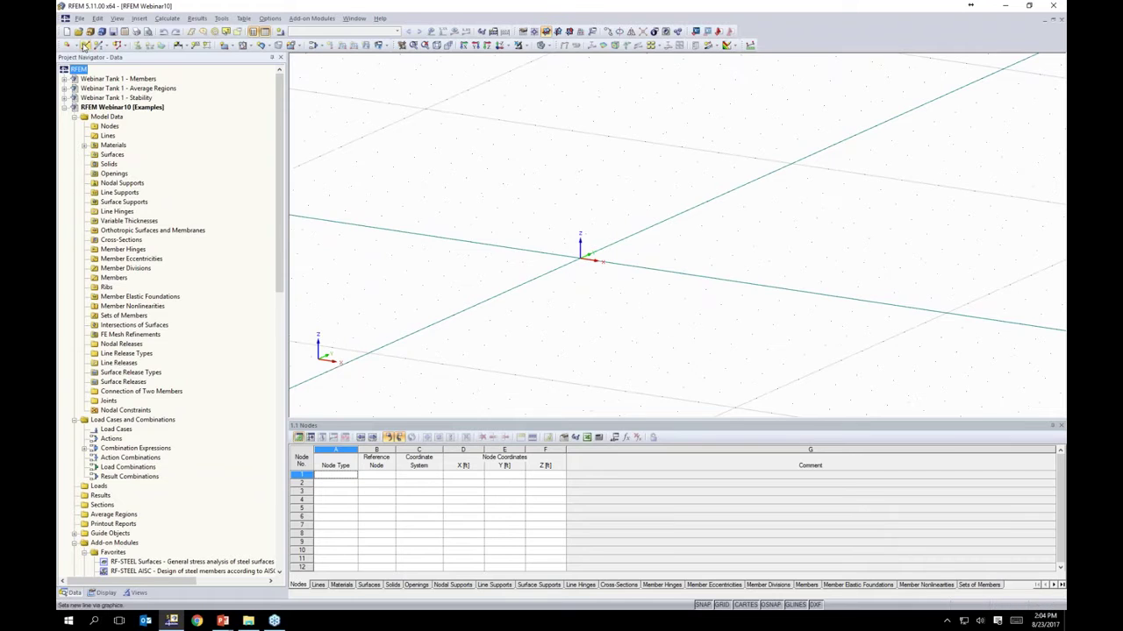
{"action": "left_click", "coordinate": [85, 44]}
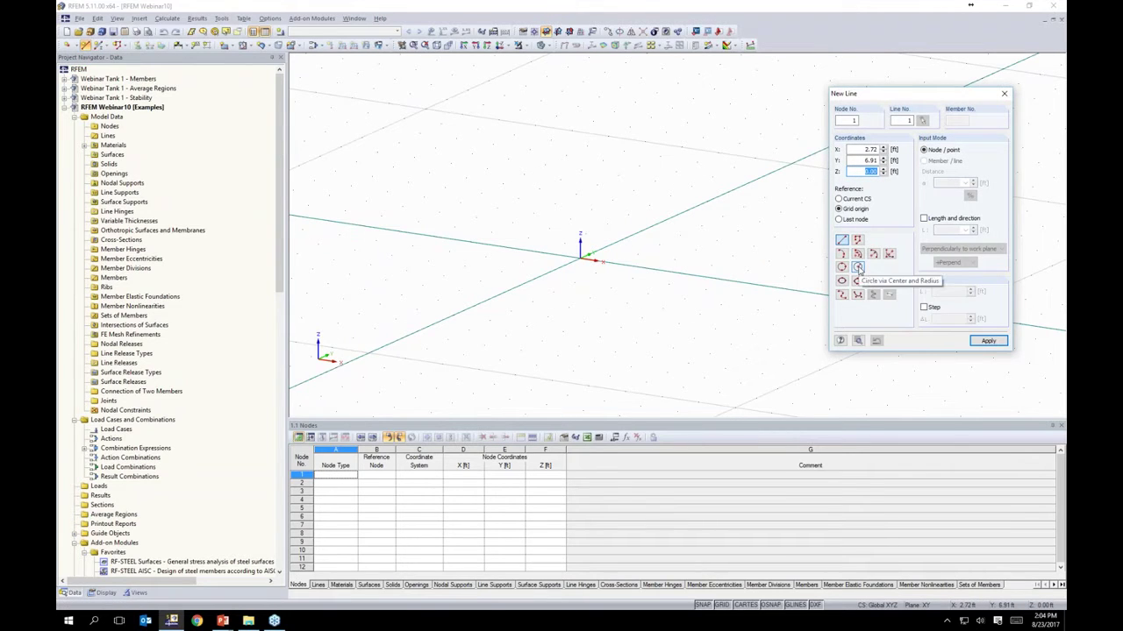
{"action": "left_click", "coordinate": [858, 267]}
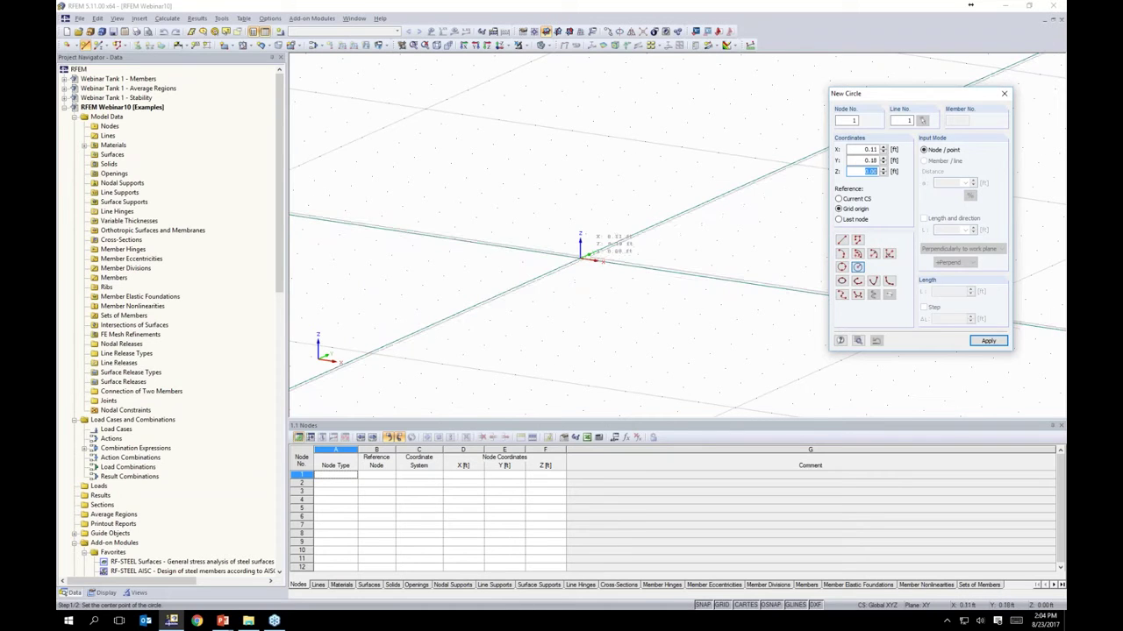
{"action": "left_click", "coordinate": [580, 255]}
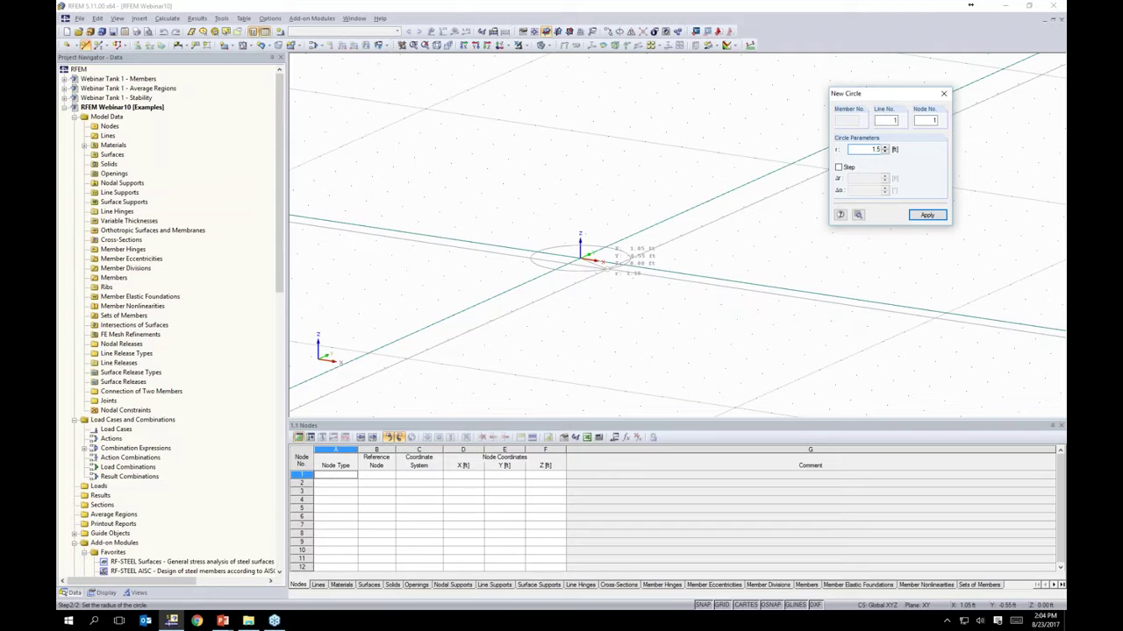
{"action": "key", "text": "Return"}
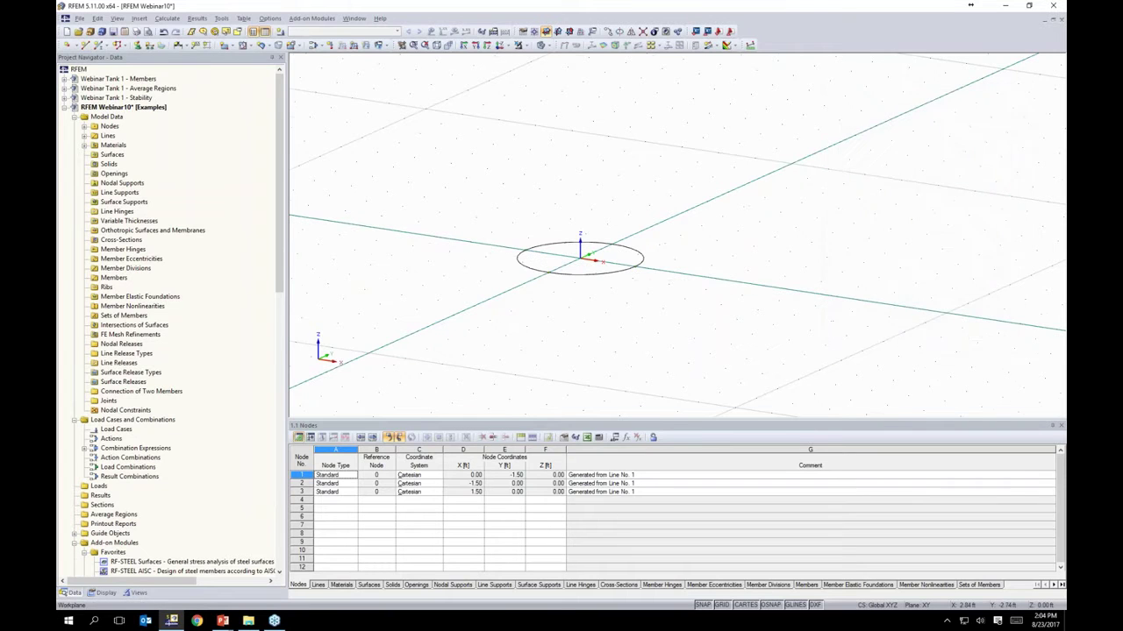
Step: Move the circle with its nodes 1.75 ft in the Z direction, without making a copy
{"action": "middle_click_drag", "start_coordinate": [635, 303], "coordinate": [622, 259]}
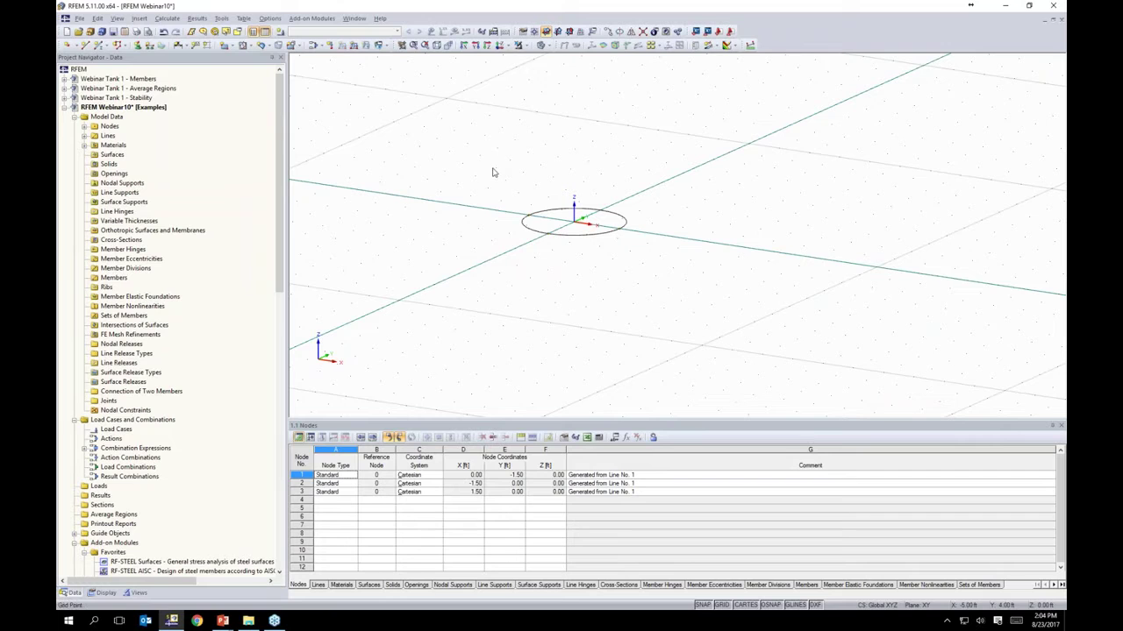
{"action": "left_click_drag", "start_coordinate": [493, 171], "coordinate": [718, 296]}
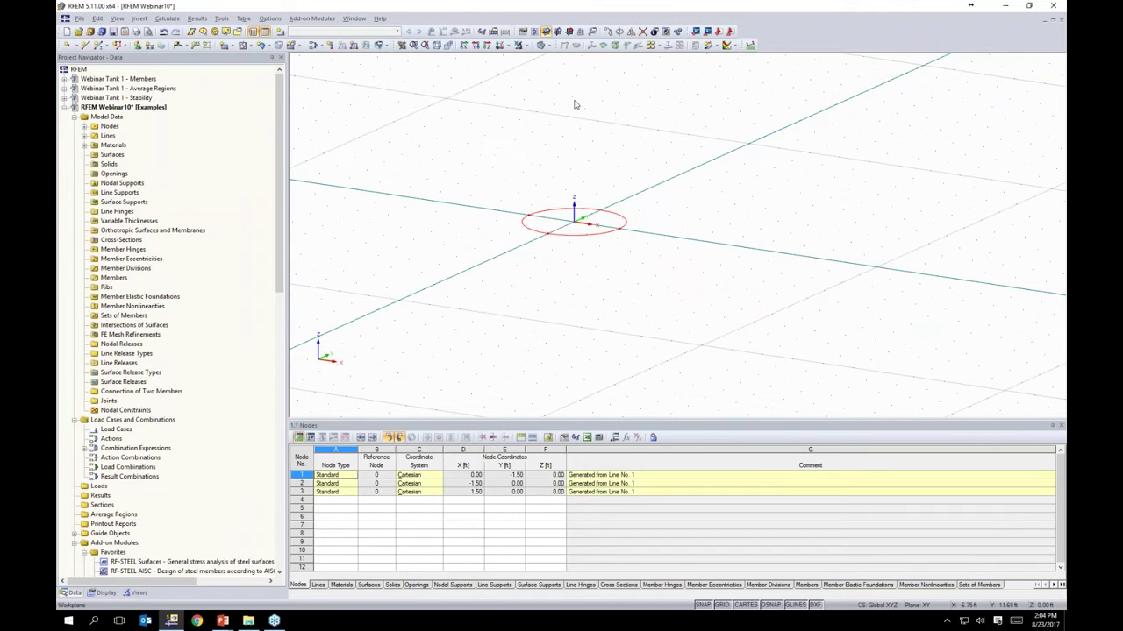
{"action": "left_click", "coordinate": [606, 31]}
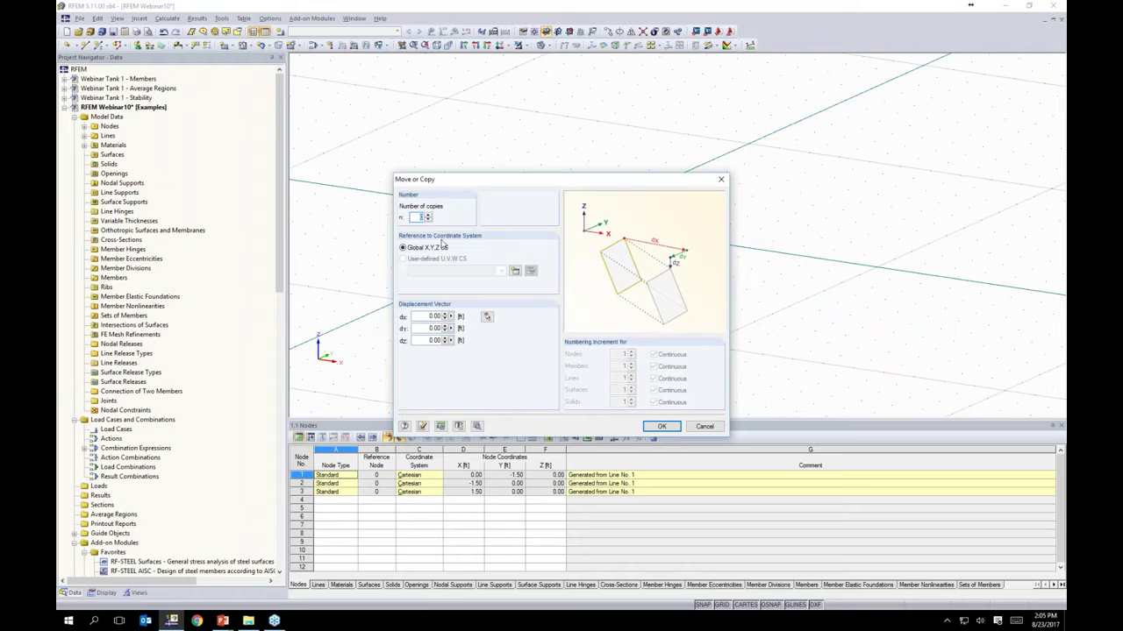
{"action": "double_click", "coordinate": [428, 340]}
{"action": "type", "text": "1.75"}
{"action": "key", "text": "Return"}
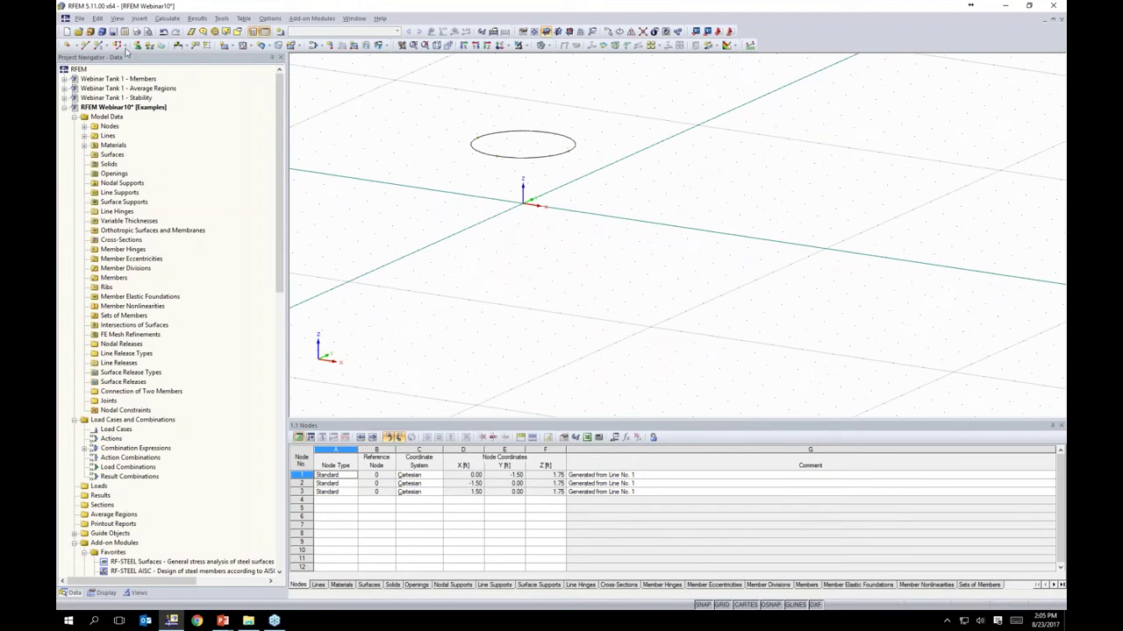
Step: Draw a straight line from the circle's node on the positive X side to the point X 7.00, Y 0.00, Z 0.00 ft
{"action": "left_click", "coordinate": [85, 46]}
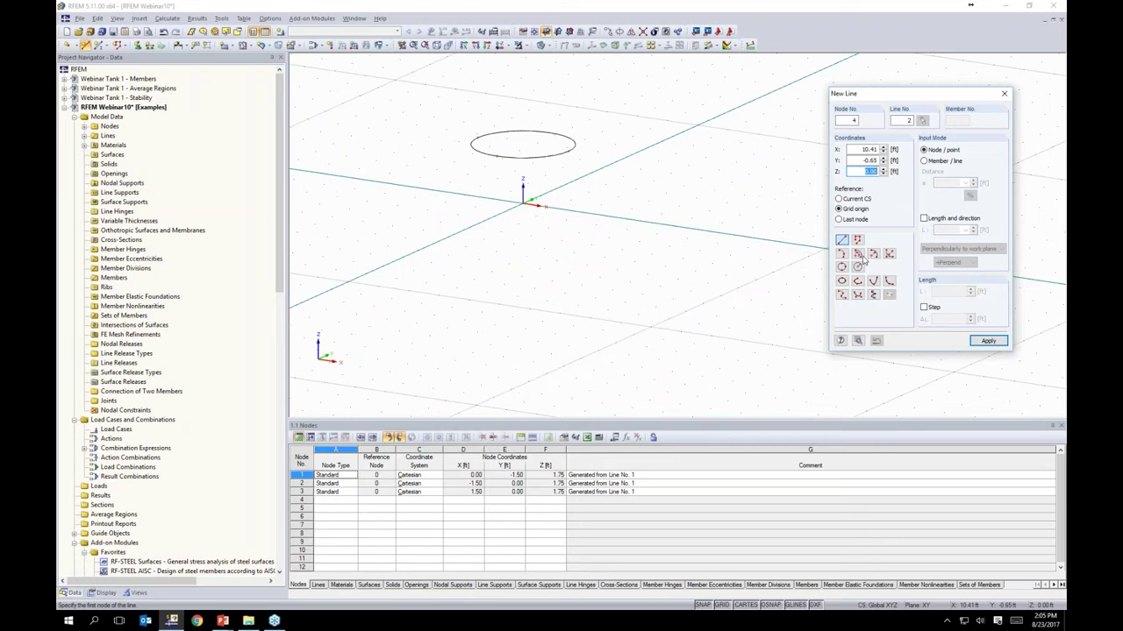
{"action": "middle_click_drag", "start_coordinate": [645, 225], "coordinate": [538, 205]}
{"action": "middle_click_drag", "start_coordinate": [535, 266], "coordinate": [511, 261], "text": "ctrl"}
{"action": "left_click_drag", "start_coordinate": [510, 261], "coordinate": [500, 263], "text": "ctrl"}
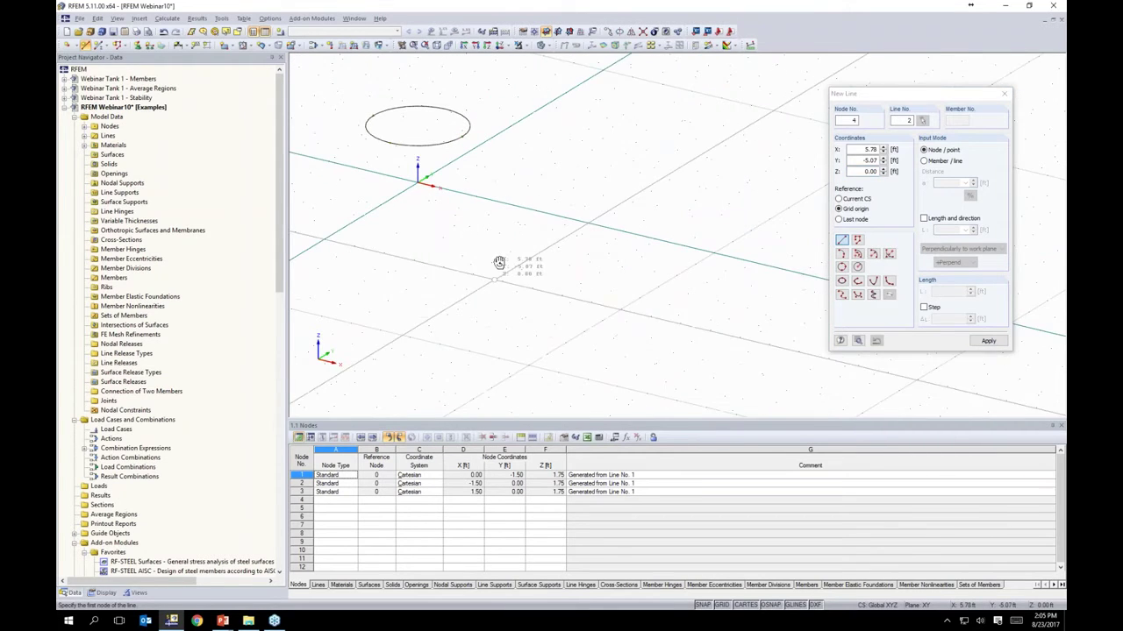
{"action": "left_click", "coordinate": [462, 137]}
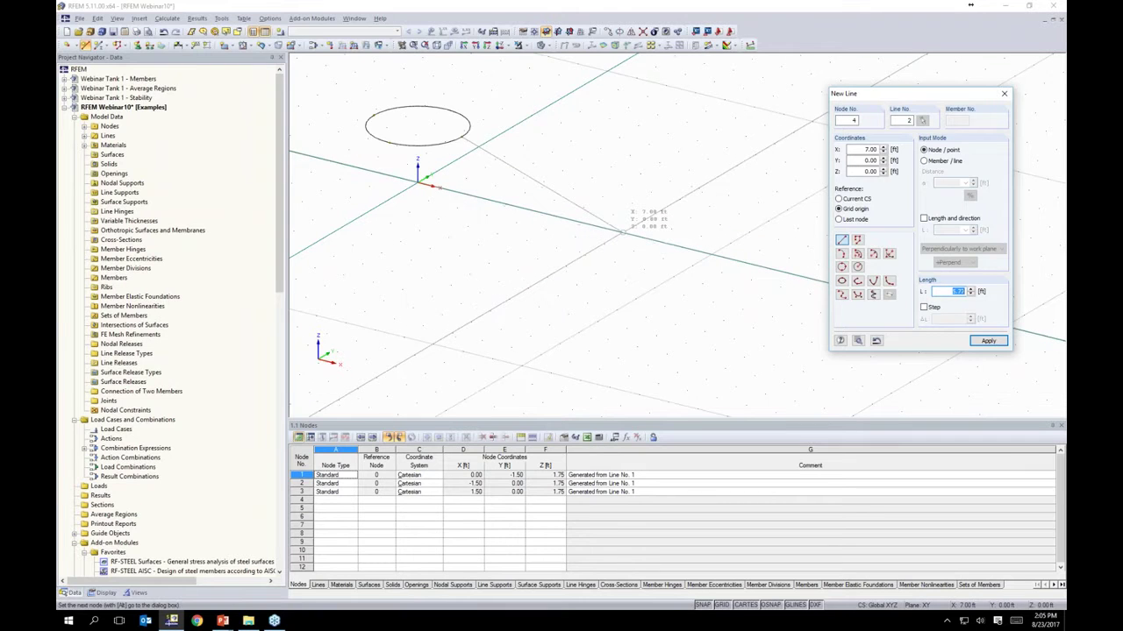
{"action": "left_click", "coordinate": [623, 232]}
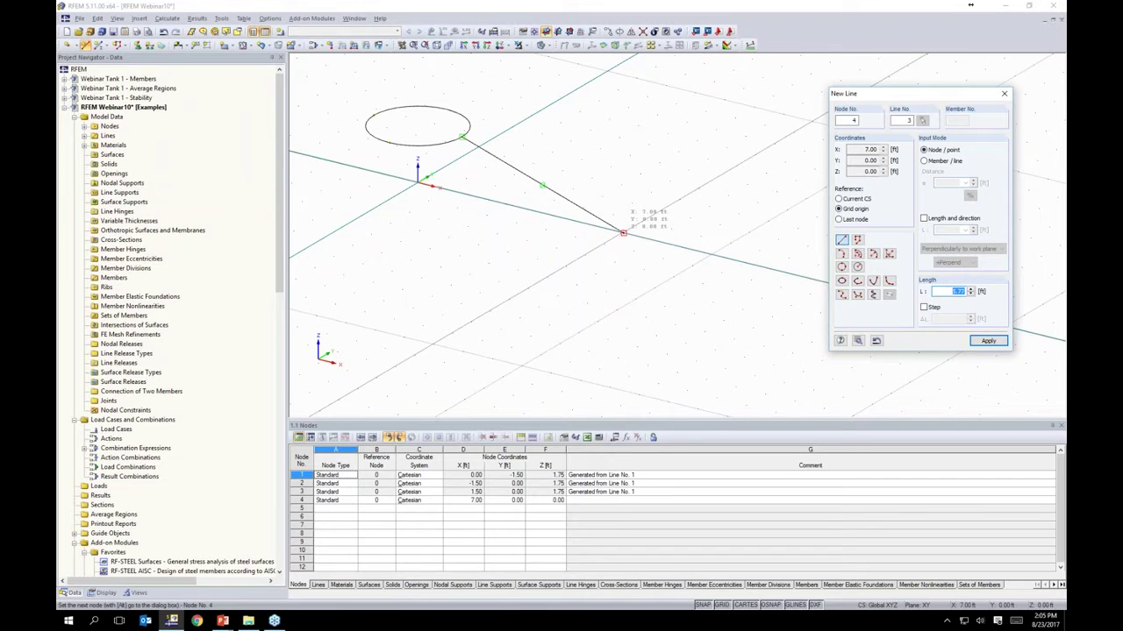
{"action": "key", "text": "Escape"}
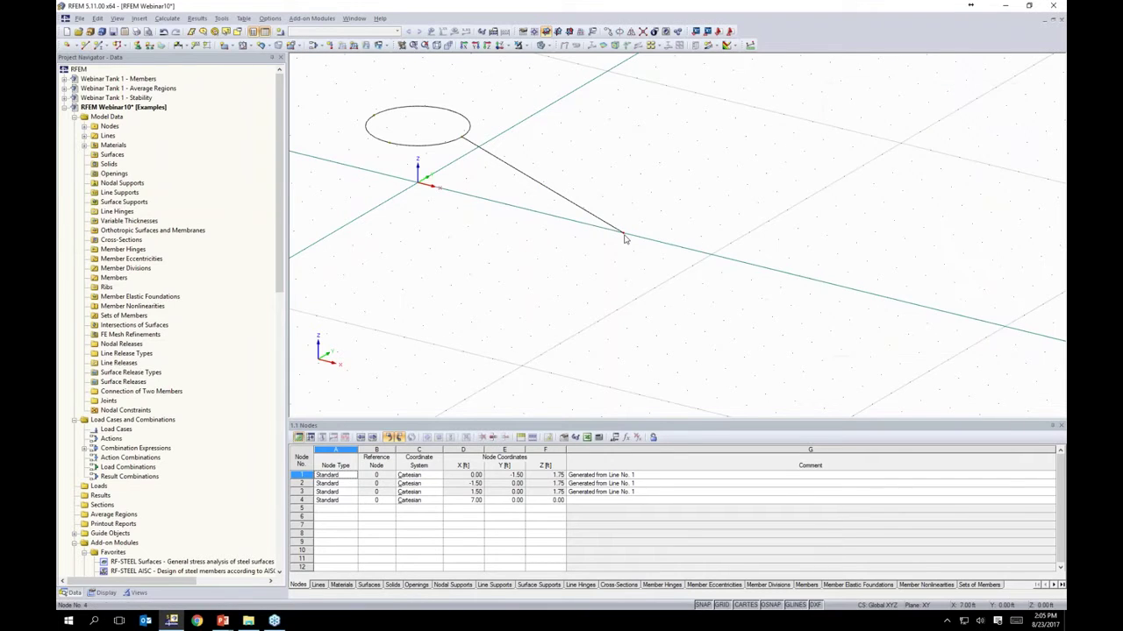
Step: Make one copy of the sloped line's lower end node, displaced 0.25 ft in X and -0.25 ft in Z
{"action": "left_click", "coordinate": [623, 236]}
{"action": "left_click", "coordinate": [607, 32]}
{"action": "left_click_drag", "start_coordinate": [605, 179], "coordinate": [848, 97]}
{"action": "left_click", "coordinate": [662, 134]}
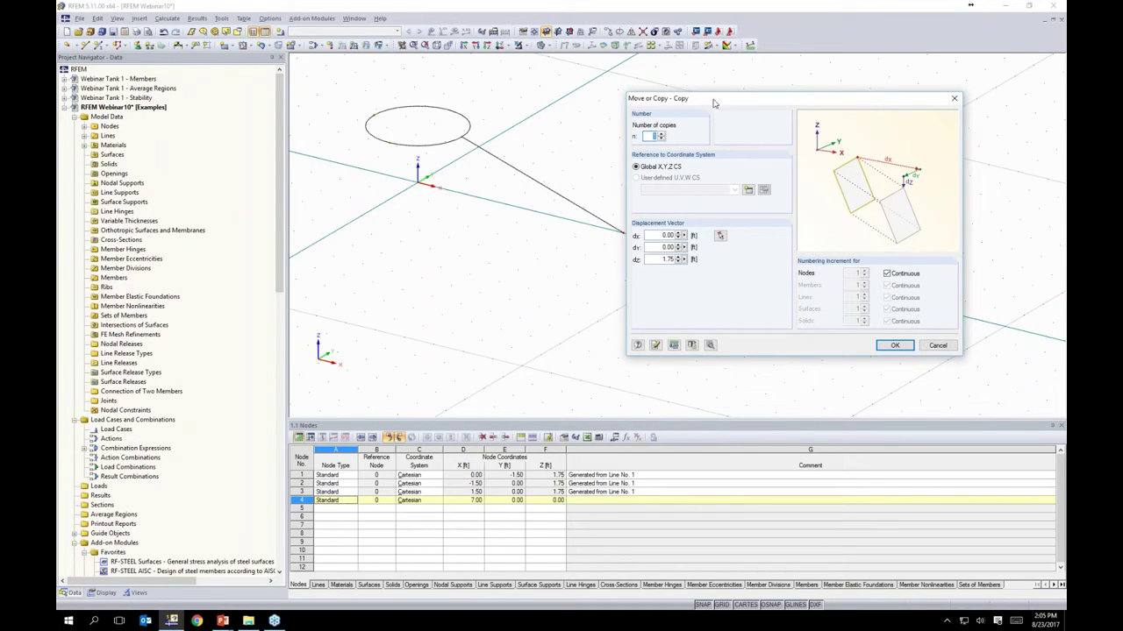
{"action": "left_click_drag", "start_coordinate": [714, 103], "coordinate": [755, 102]}
{"action": "double_click", "coordinate": [698, 233]}
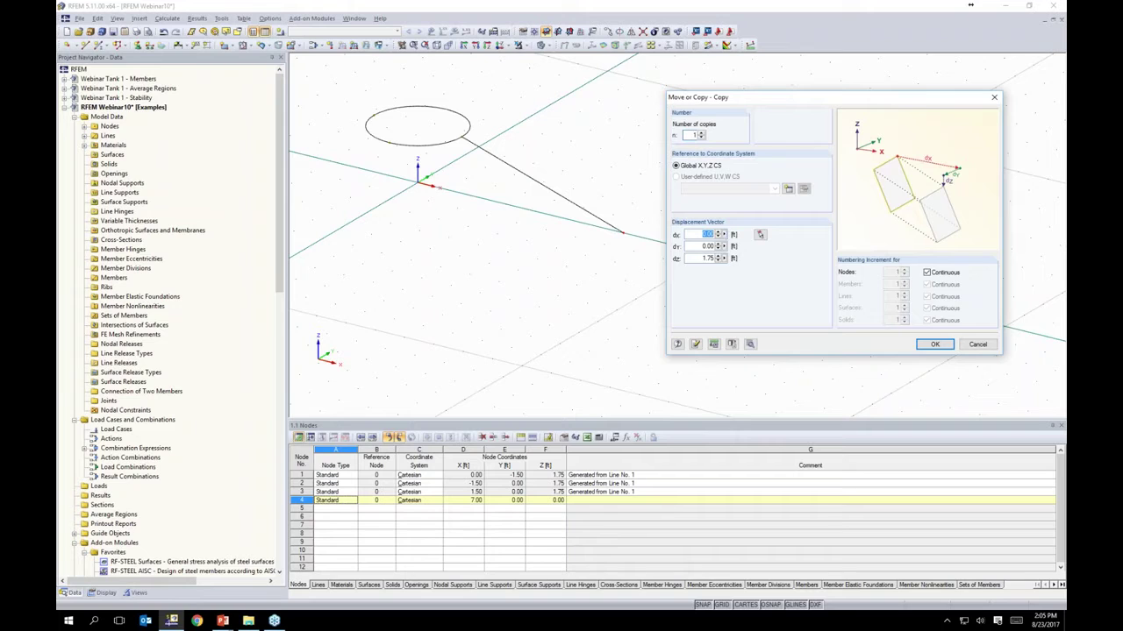
{"action": "key", "text": "Tab"}
{"action": "left_click", "coordinate": [933, 345]}
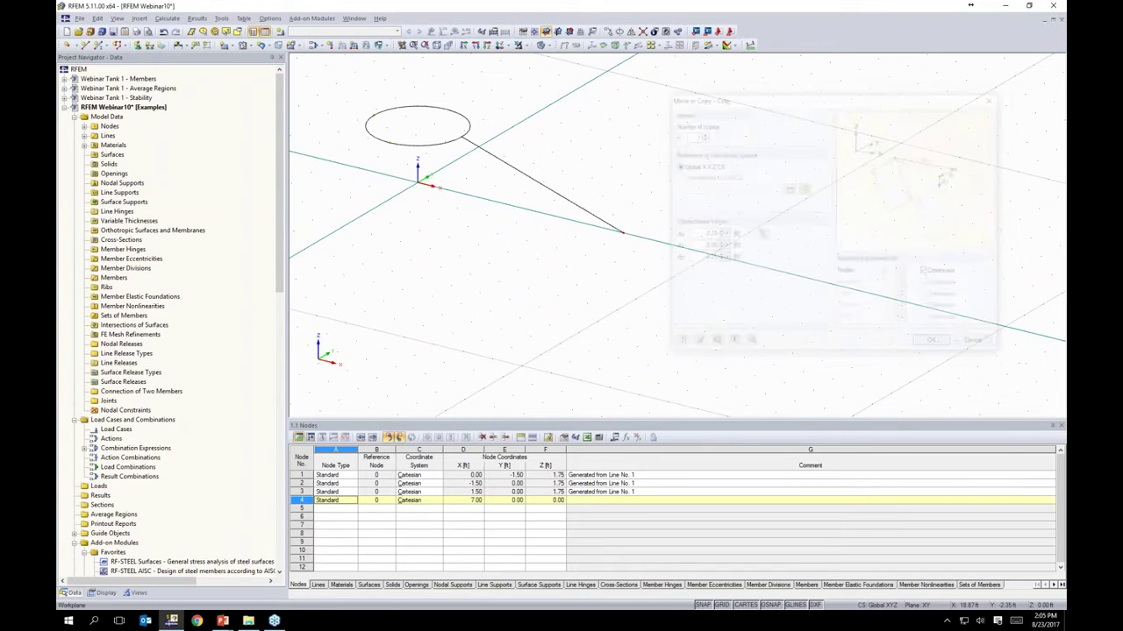
Step: Connect the sloped line's lower end to the copied node with a 0.5 ft radius arc, using the plane option Local in z
{"action": "middle_click_drag", "start_coordinate": [622, 238], "coordinate": [577, 283]}
{"action": "scroll", "coordinate": [577, 284], "scroll_direction": "up", "scroll_amount": 1}
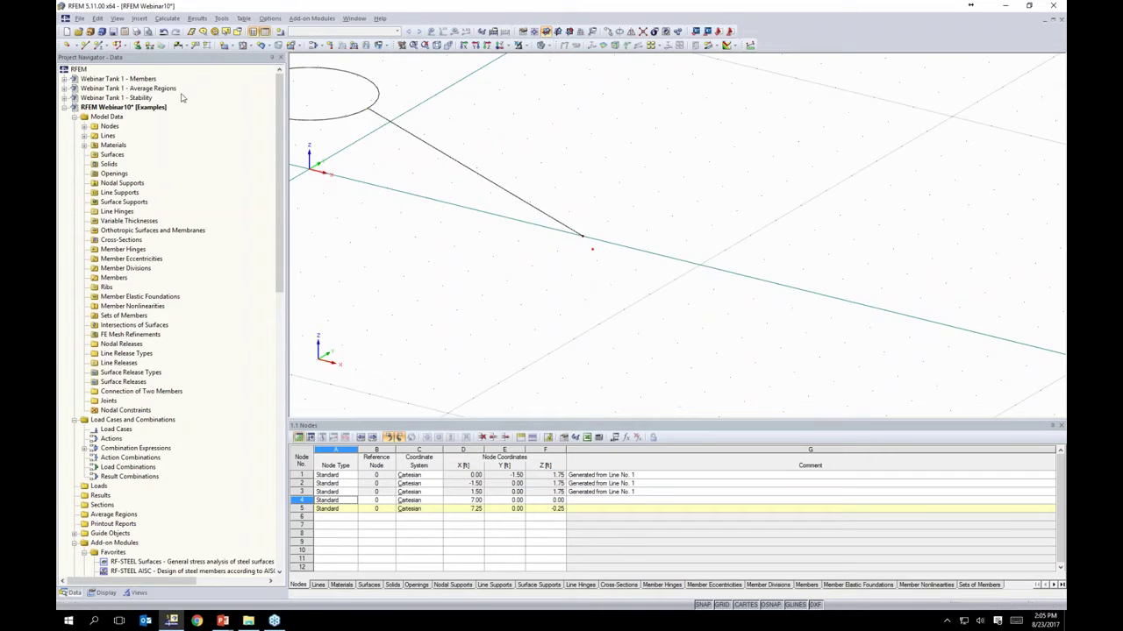
{"action": "left_click", "coordinate": [86, 45]}
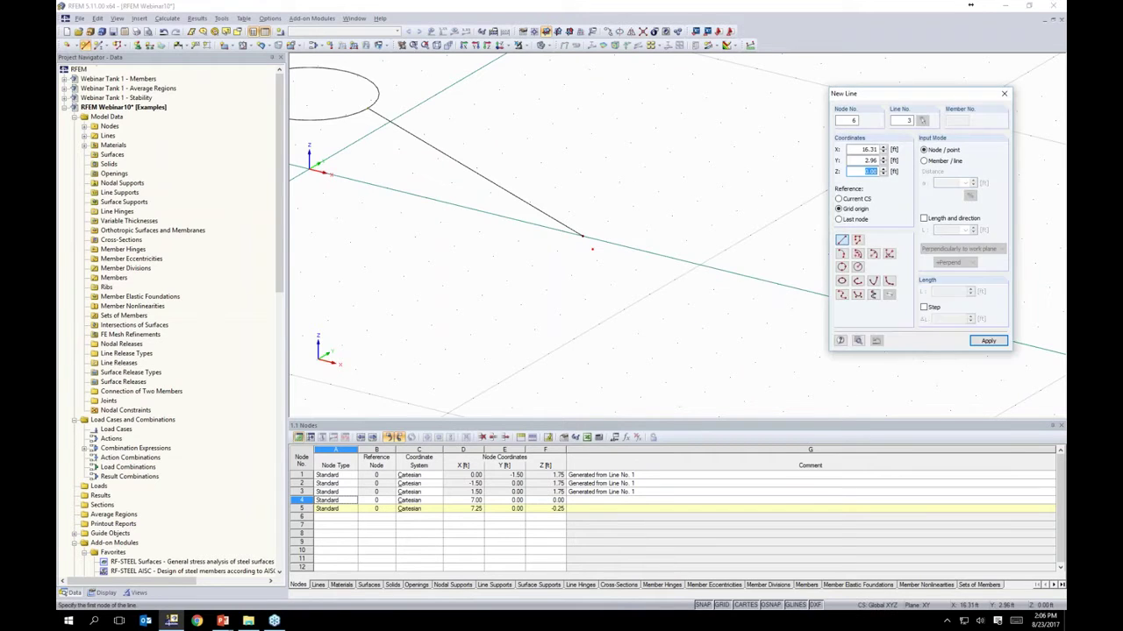
{"action": "left_click", "coordinate": [874, 255]}
{"action": "left_click", "coordinate": [582, 236]}
{"action": "left_click", "coordinate": [592, 249]}
{"action": "left_click", "coordinate": [984, 132]}
{"action": "left_click", "coordinate": [981, 151]}
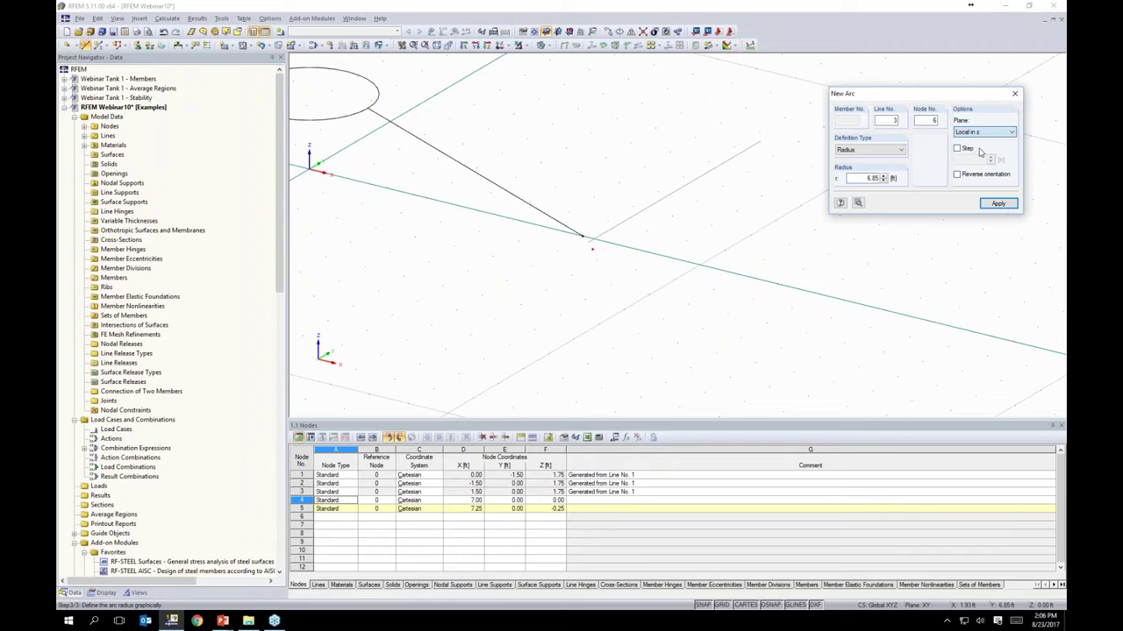
{"action": "double_click", "coordinate": [877, 178]}
{"action": "type", "text": "0.5"}
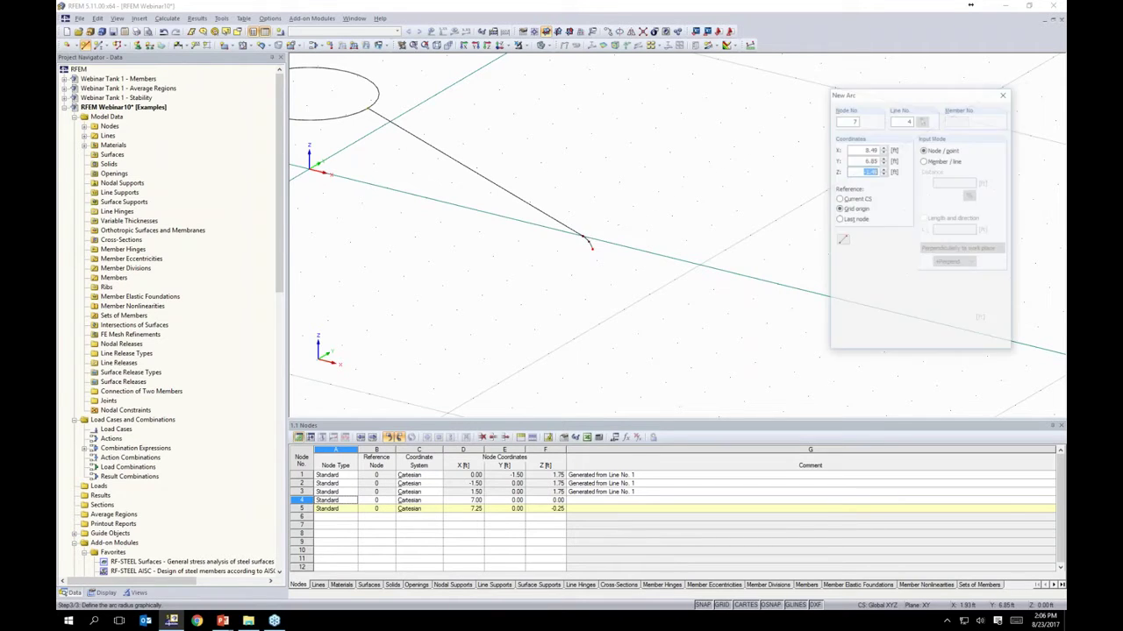
{"action": "key", "text": "Return"}
{"action": "scroll", "coordinate": [586, 247], "scroll_direction": "up", "scroll_amount": 2}
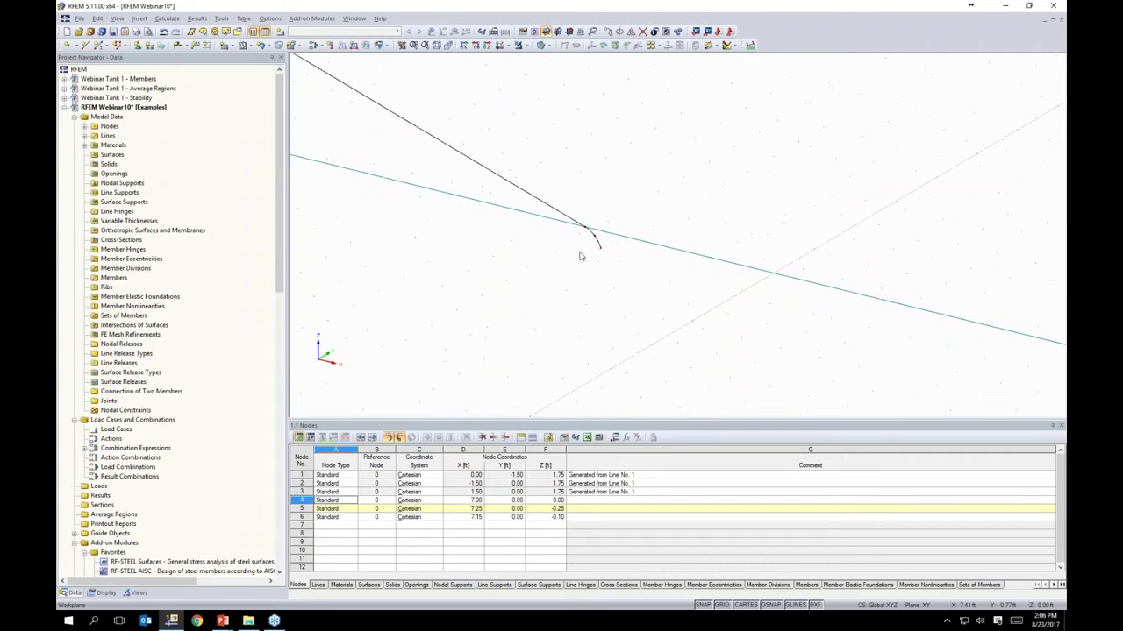
Step: Set up a rotation of the sloped line and the arc with 8 copies at 45° about the Z axis through the origin
{"action": "scroll", "coordinate": [561, 211], "scroll_direction": "down", "scroll_amount": 3}
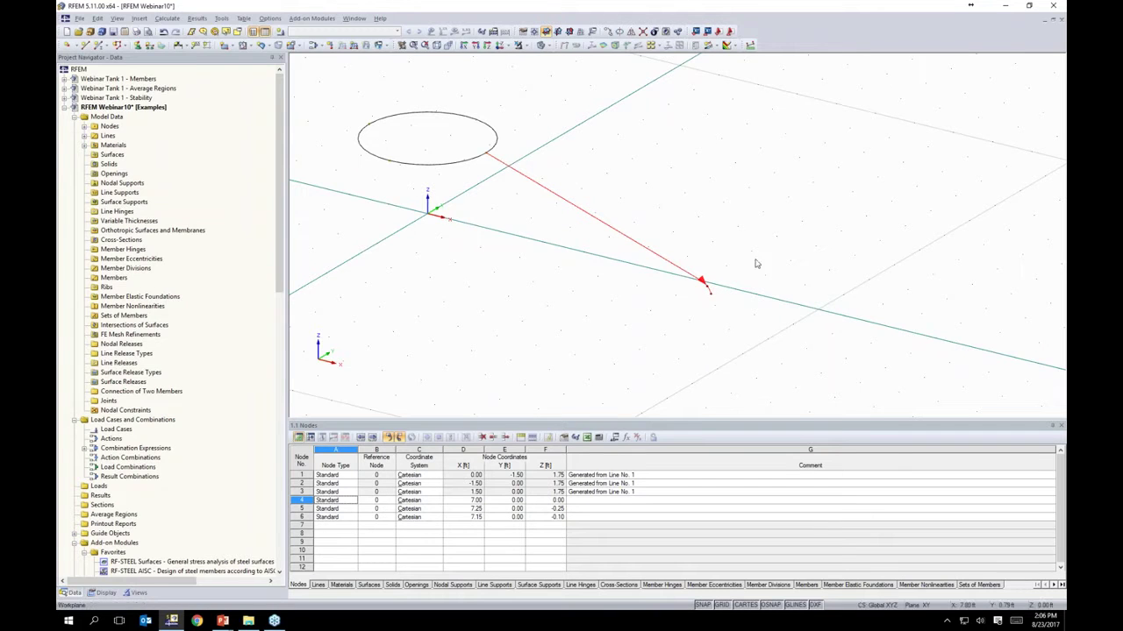
{"action": "left_click", "coordinate": [622, 33]}
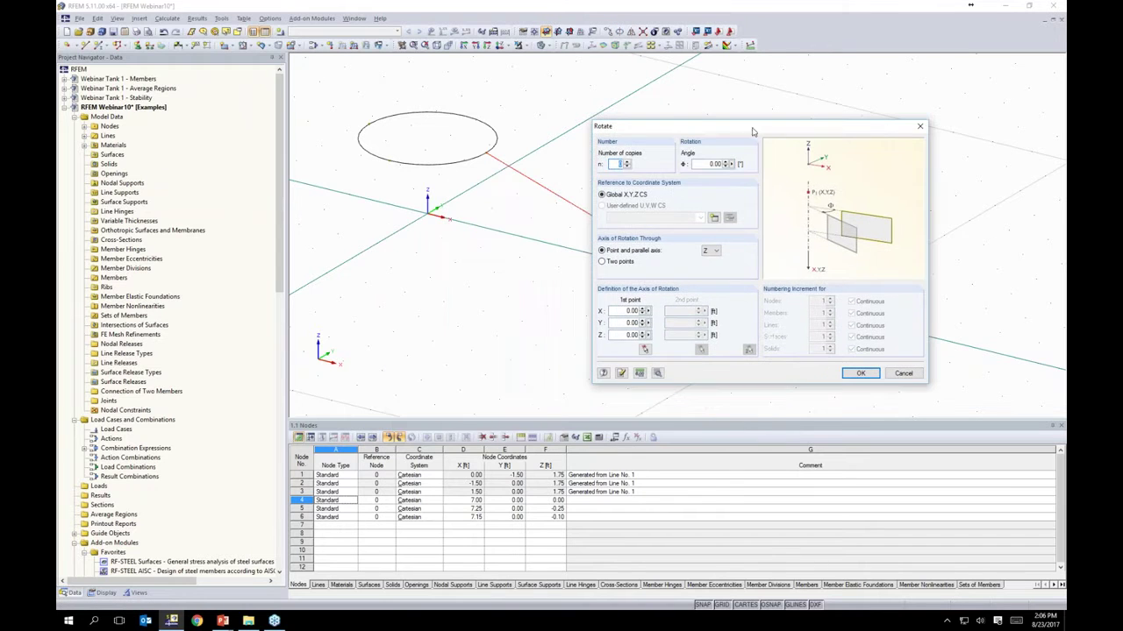
{"action": "type", "text": "8"}
{"action": "key", "text": "Tab"}
Step: Use detail settings that create new surfaces between the selected lines and their copies with arc lines, and generate the rotated roof segments
{"action": "left_click", "coordinate": [658, 374]}
{"action": "left_click", "coordinate": [660, 373]}
{"action": "left_click_drag", "start_coordinate": [653, 151], "coordinate": [845, 126]}
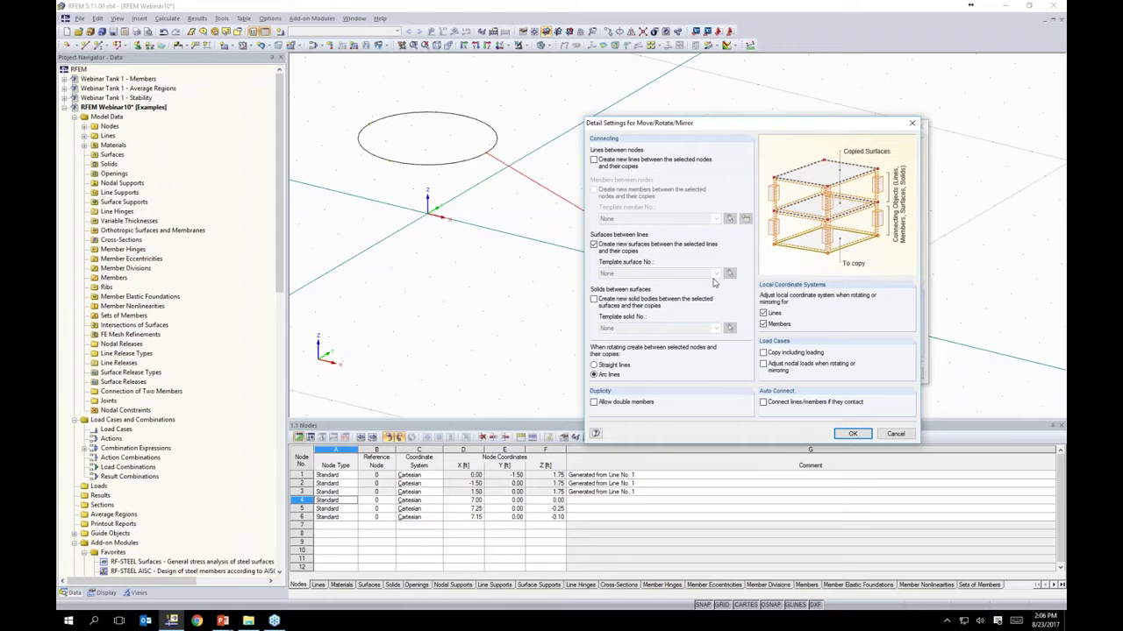
{"action": "left_click", "coordinate": [852, 434]}
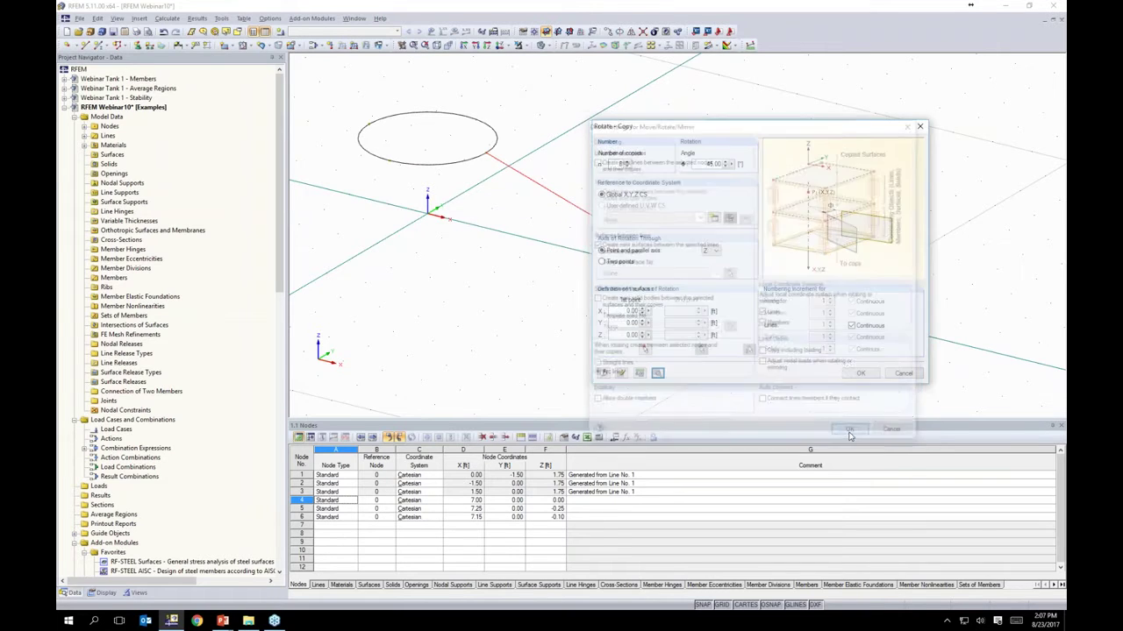
{"action": "left_click", "coordinate": [860, 373]}
{"action": "scroll", "coordinate": [765, 366], "scroll_direction": "down", "scroll_amount": 5}
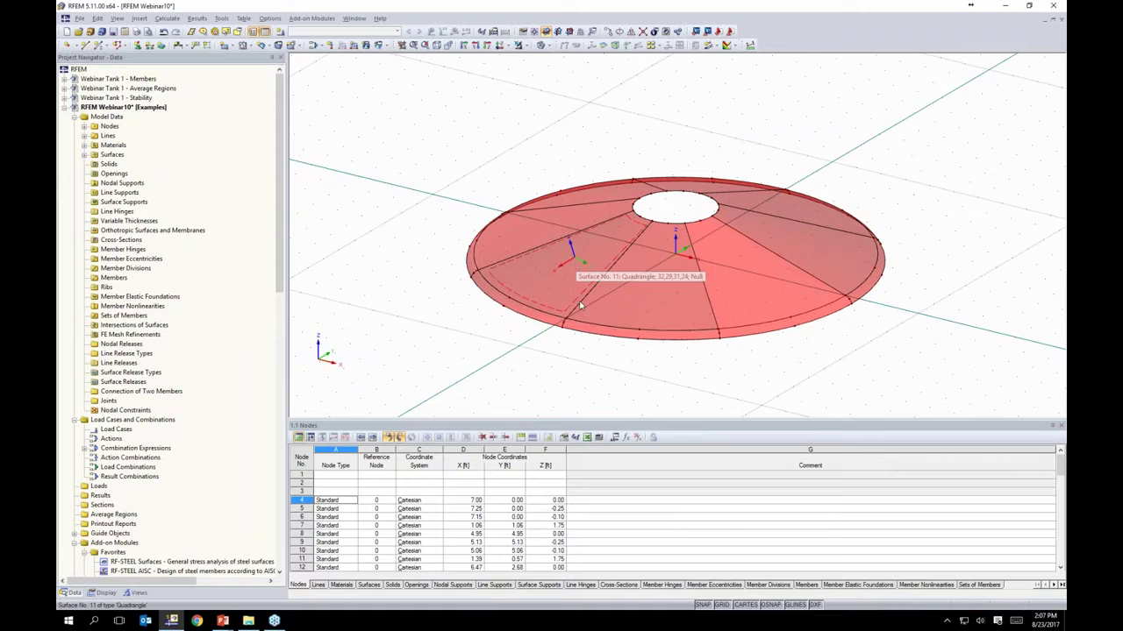
Step: Select all the roof surfaces together and change their stiffness type to Standard in the surface properties
{"action": "middle_click_drag", "start_coordinate": [692, 368], "coordinate": [697, 366]}
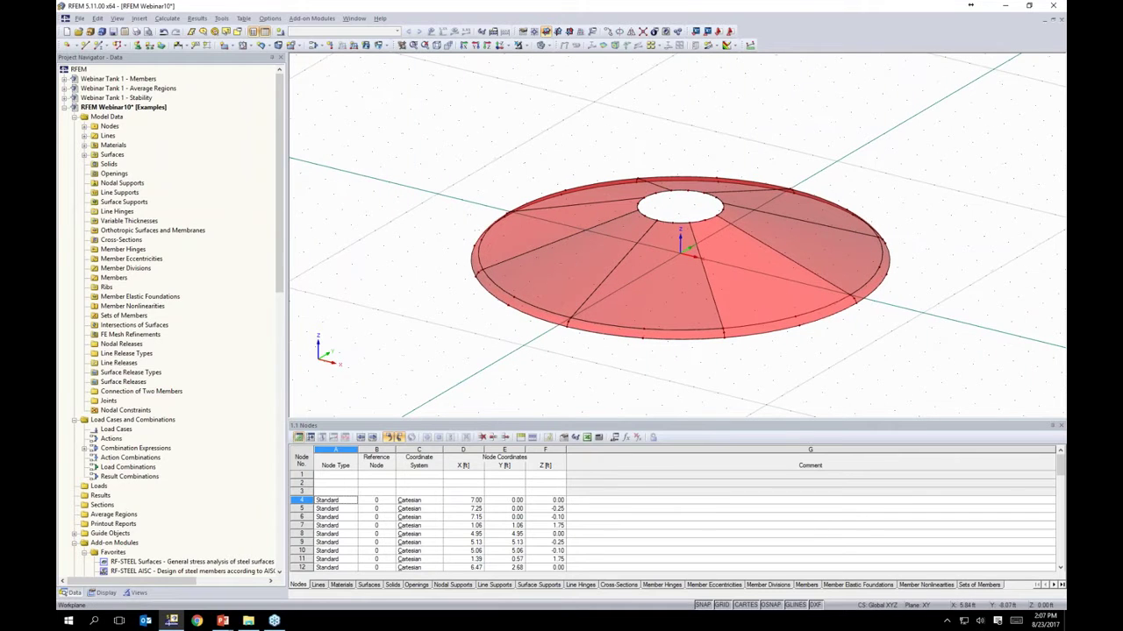
{"action": "left_click_drag", "start_coordinate": [929, 379], "coordinate": [433, 120]}
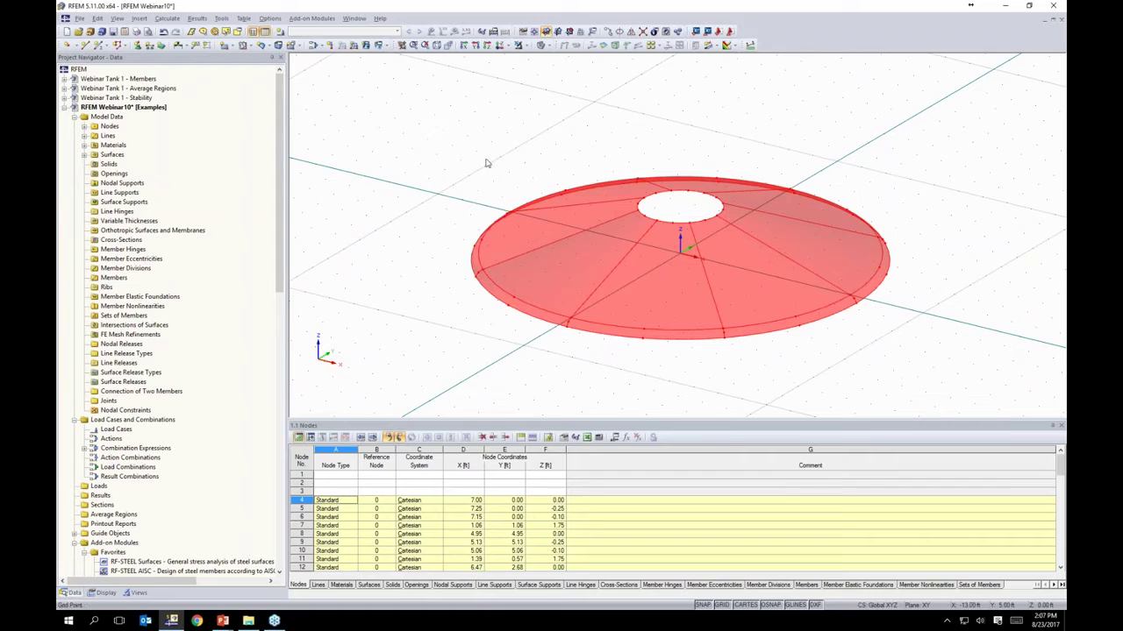
{"action": "double_click", "coordinate": [640, 309]}
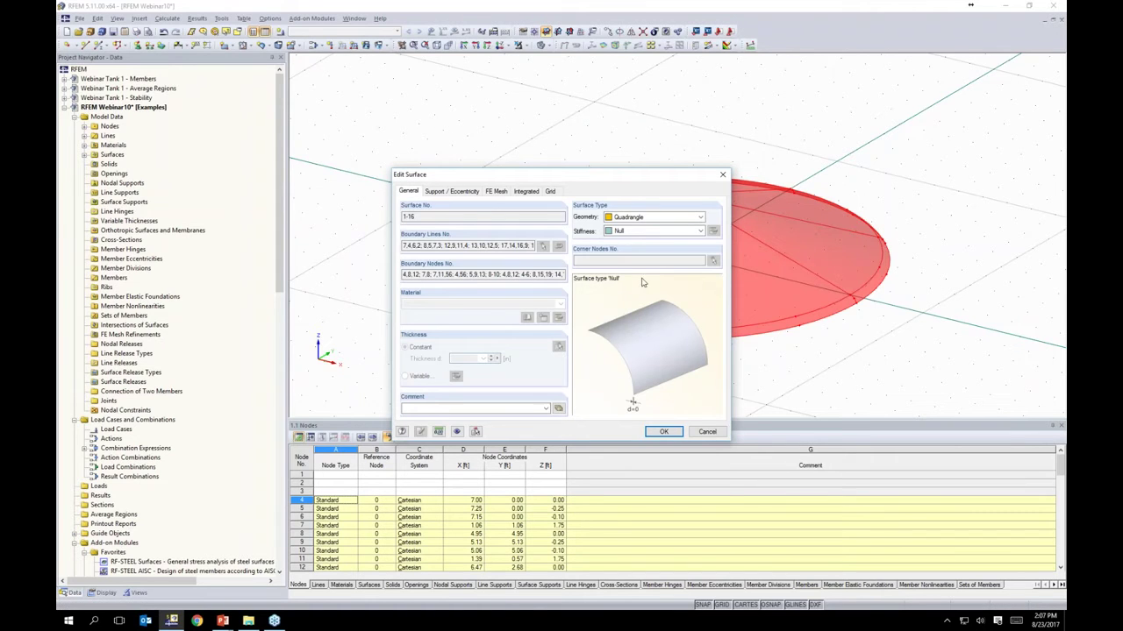
{"action": "left_click", "coordinate": [625, 233]}
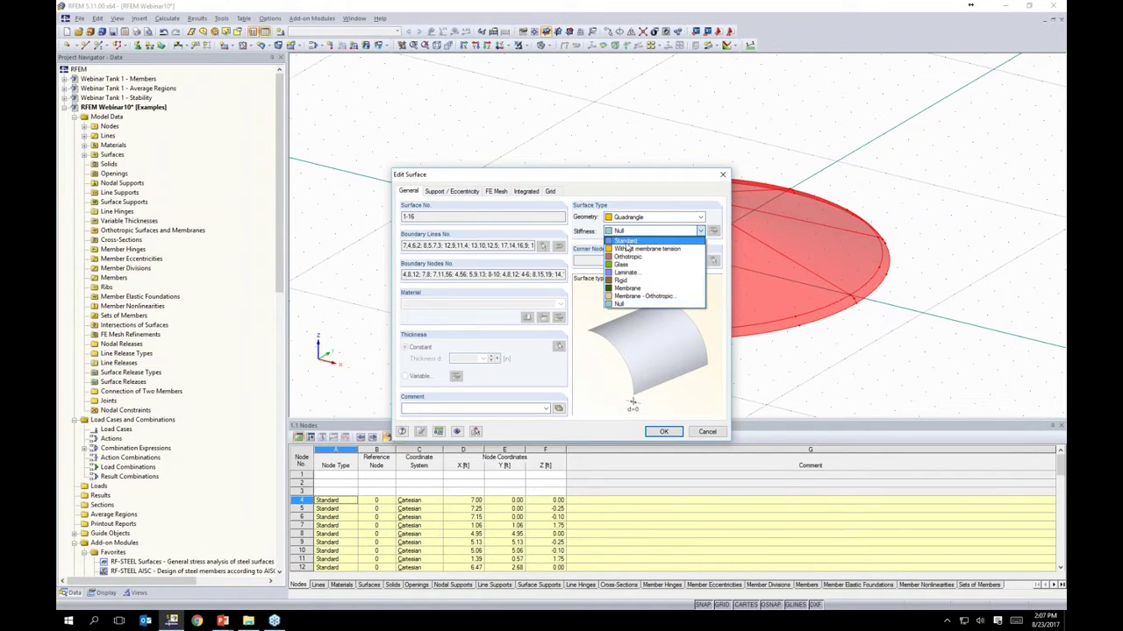
{"action": "left_click", "coordinate": [626, 241]}
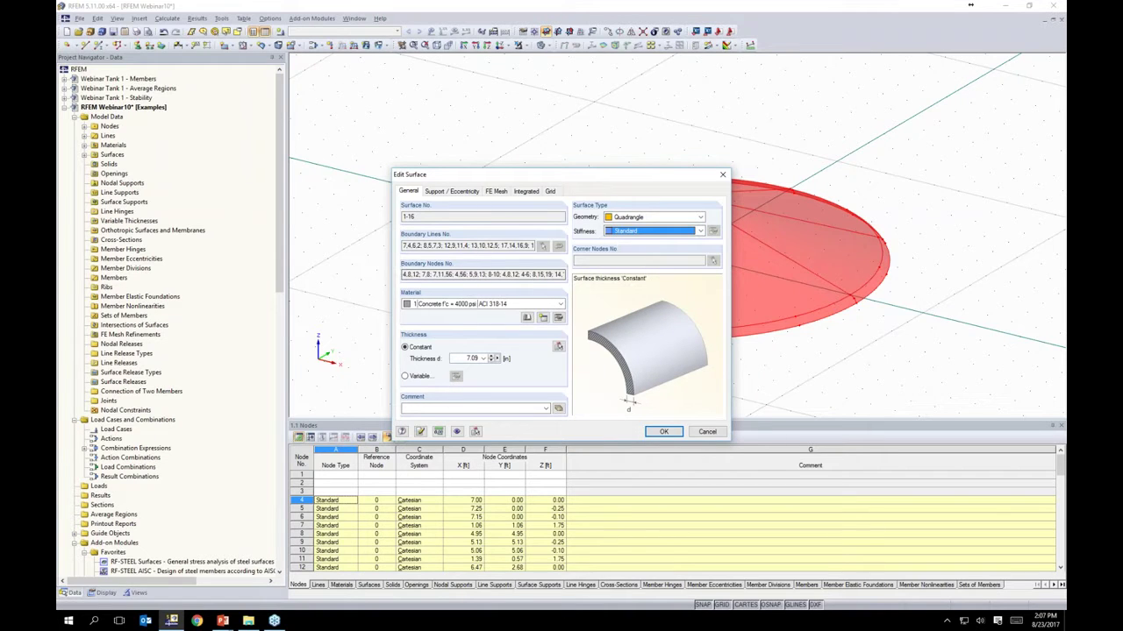
Step: For the roof surfaces' material, filter the material library to Metal, category Stainless Steel, standard group ASTM
{"action": "left_click", "coordinate": [526, 318]}
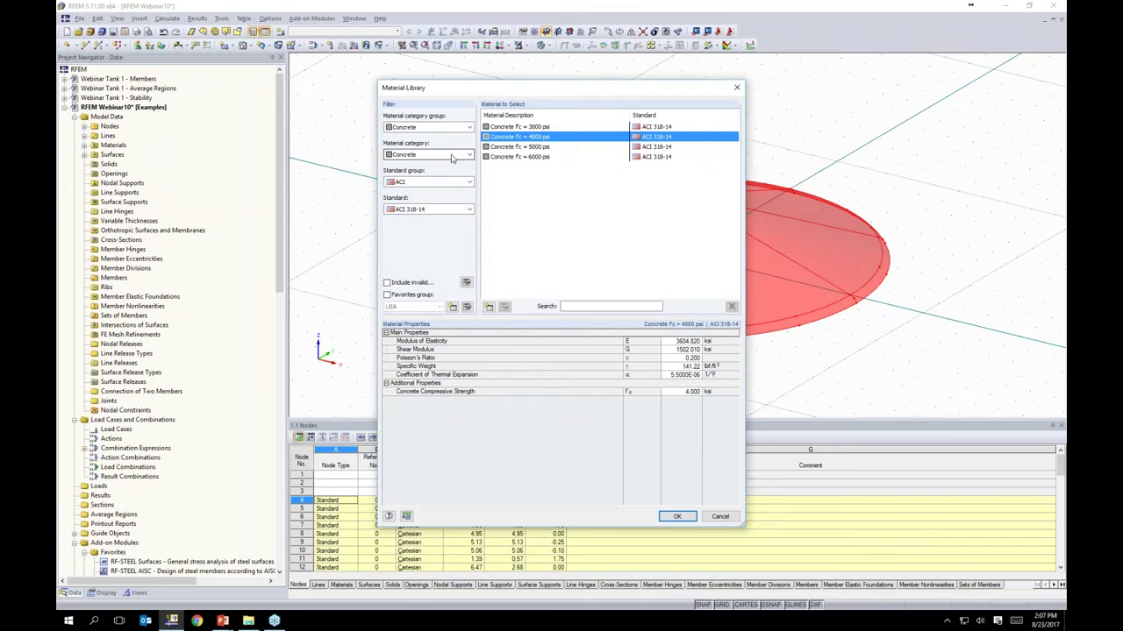
{"action": "left_click", "coordinate": [452, 128]}
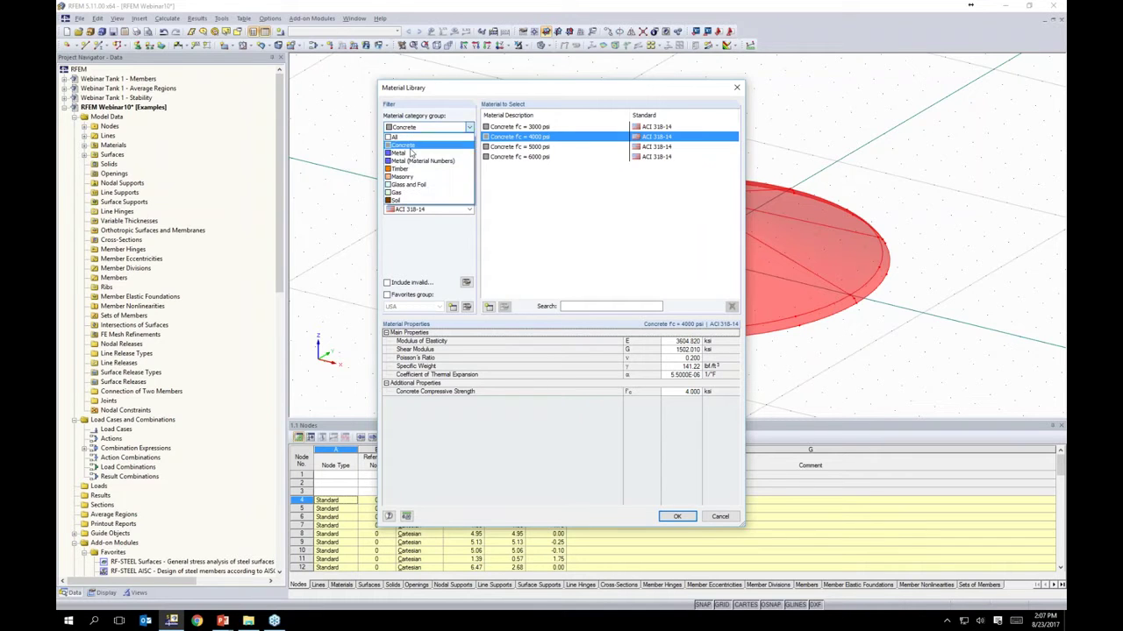
{"action": "left_click", "coordinate": [409, 153]}
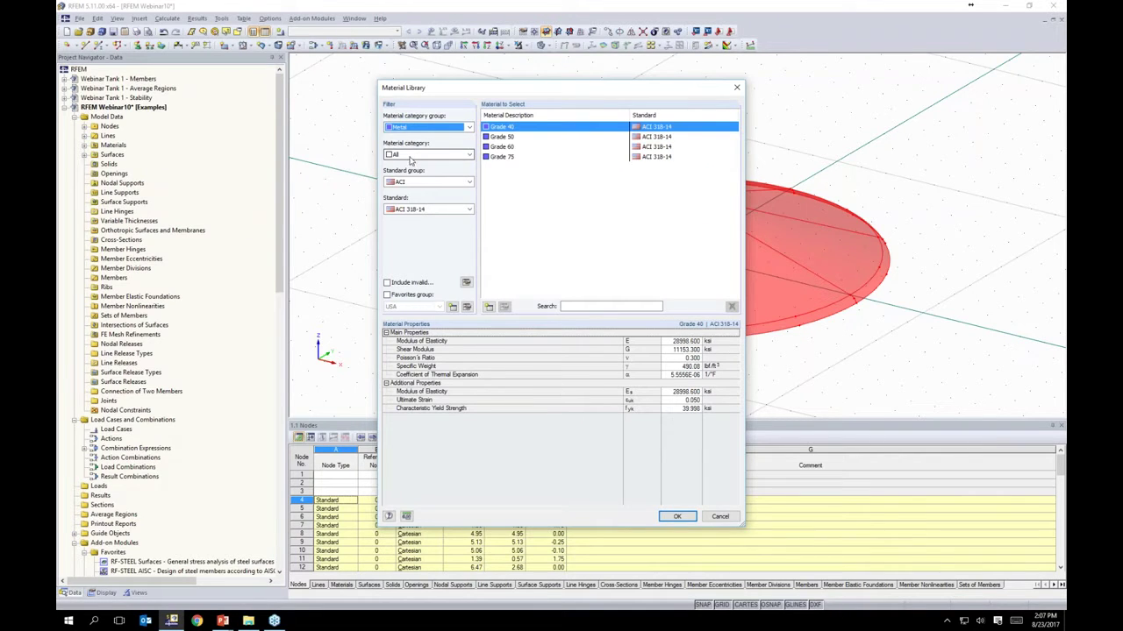
{"action": "left_click", "coordinate": [410, 157]}
{"action": "left_click", "coordinate": [410, 184]}
{"action": "left_click", "coordinate": [410, 181]}
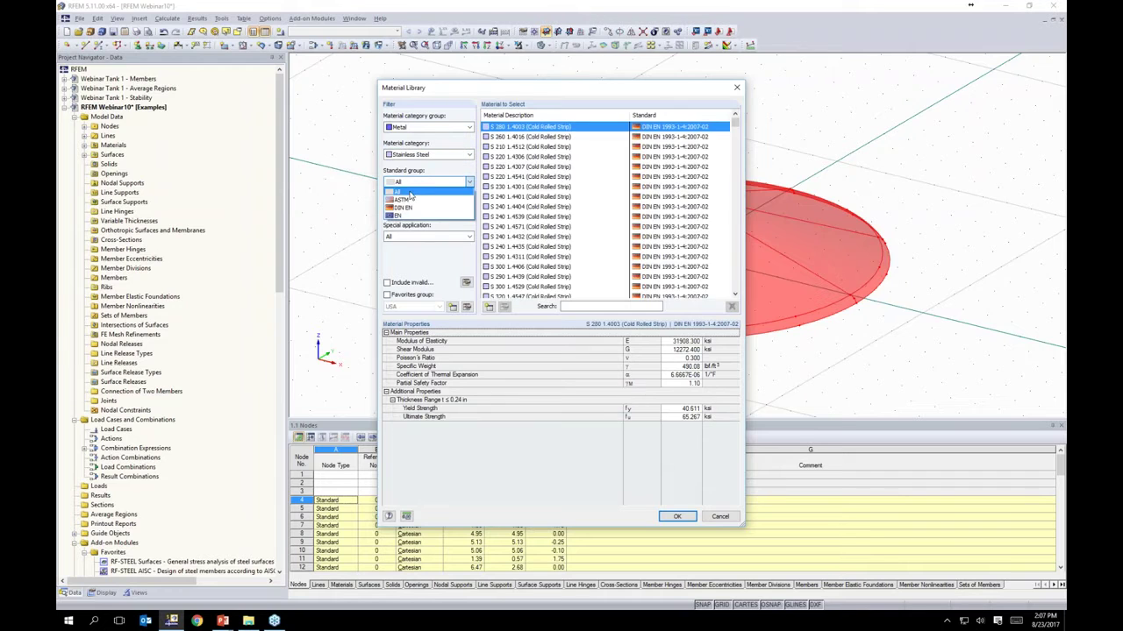
{"action": "left_click", "coordinate": [410, 199]}
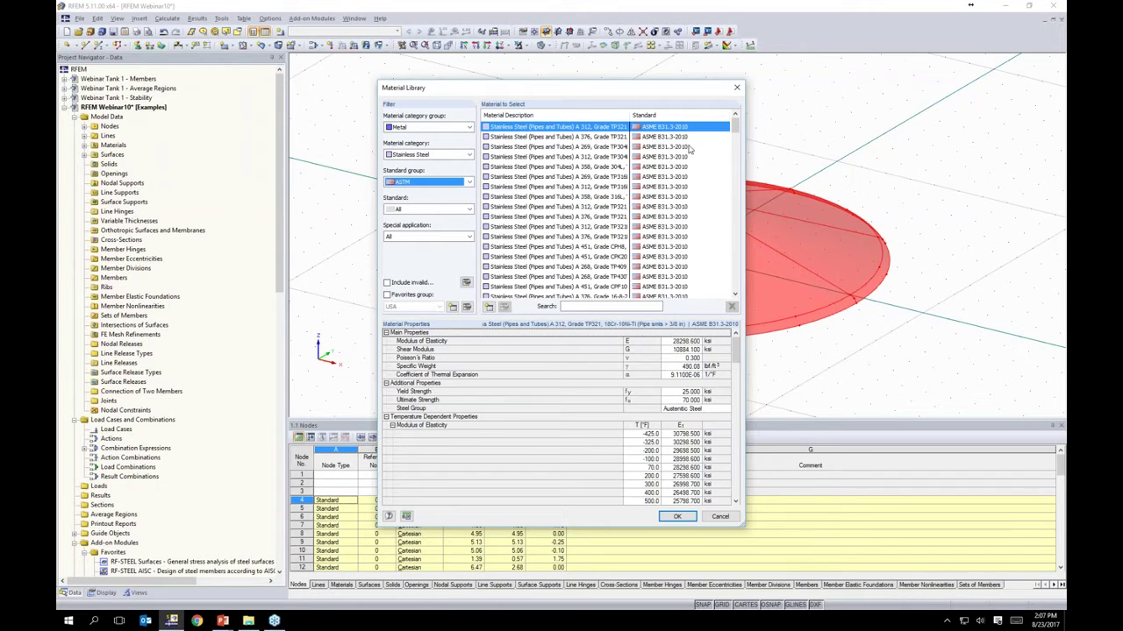
Step: Limit the materials to the USA favorites group and choose Stainless Steel (Plates and Sheets) A 240, Grade 304
{"action": "left_click_drag", "start_coordinate": [735, 128], "coordinate": [735, 282]}
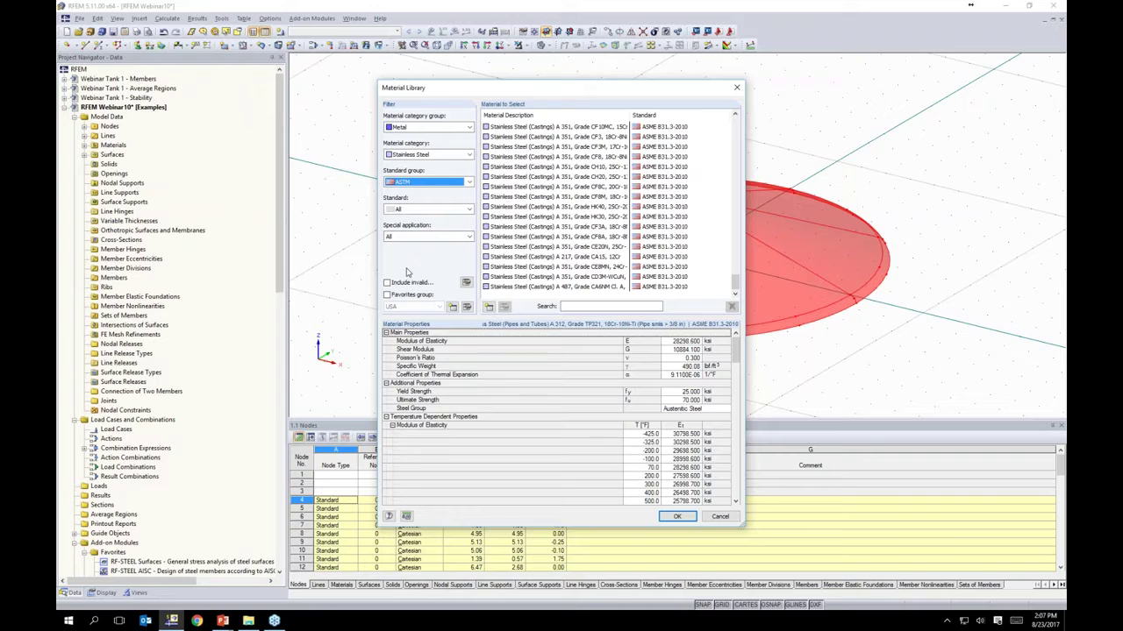
{"action": "left_click", "coordinate": [388, 296]}
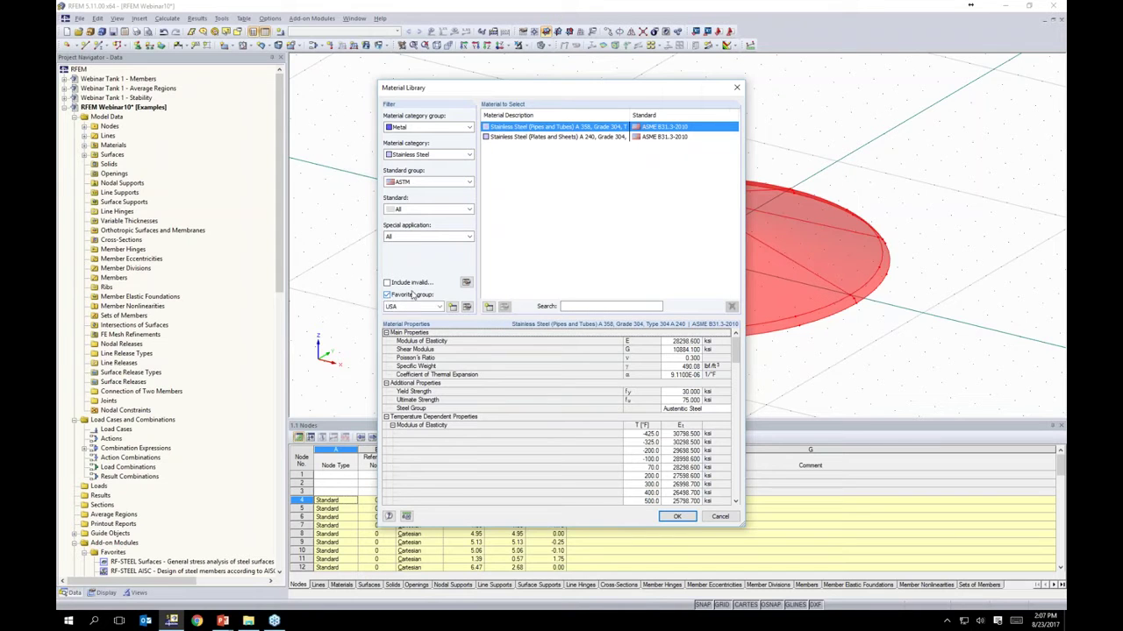
{"action": "left_click", "coordinate": [548, 137]}
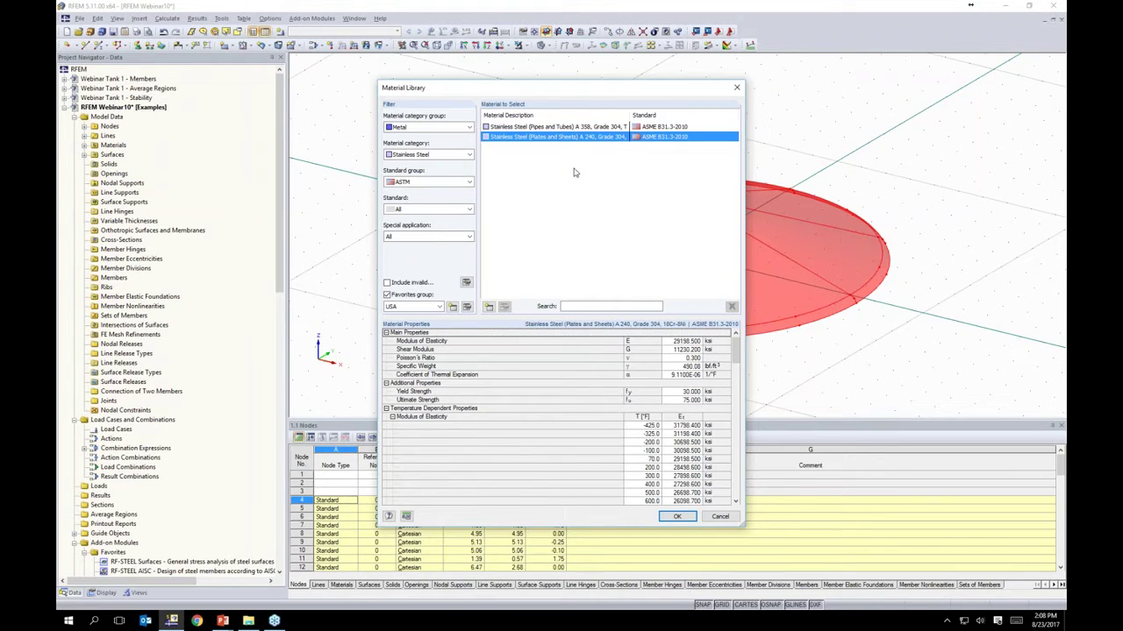
{"action": "mouse_move", "coordinate": [735, 349]}
{"action": "left_mouse_down"}
{"action": "mouse_move", "coordinate": [738, 482]}
{"action": "mouse_move", "coordinate": [737, 342]}
{"action": "left_mouse_up"}
{"action": "left_click", "coordinate": [676, 516]}
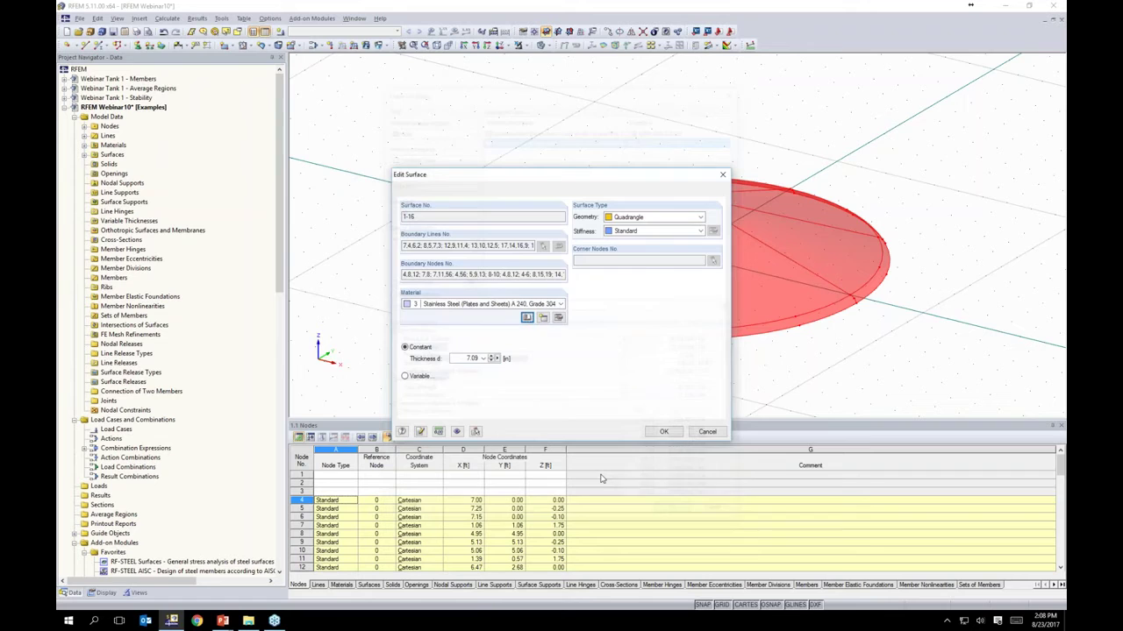
Step: Give the roof surfaces a constant thickness of 0.2 in and apply the surface changes
{"action": "left_click", "coordinate": [465, 358]}
{"action": "type", "text": "0.2"}
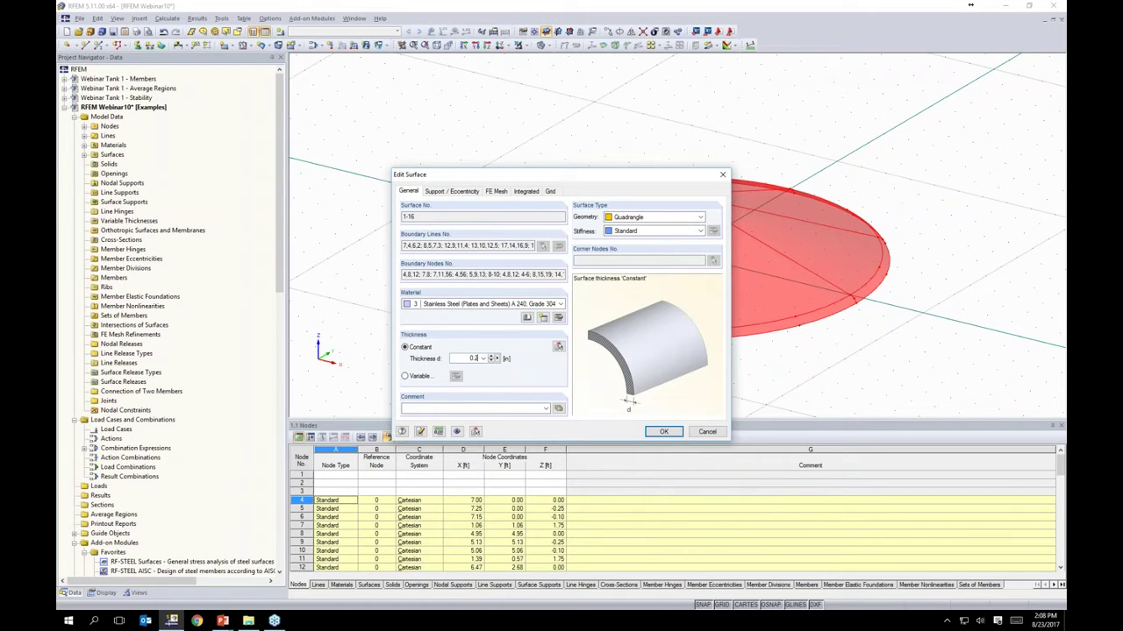
{"action": "left_click", "coordinate": [664, 431]}
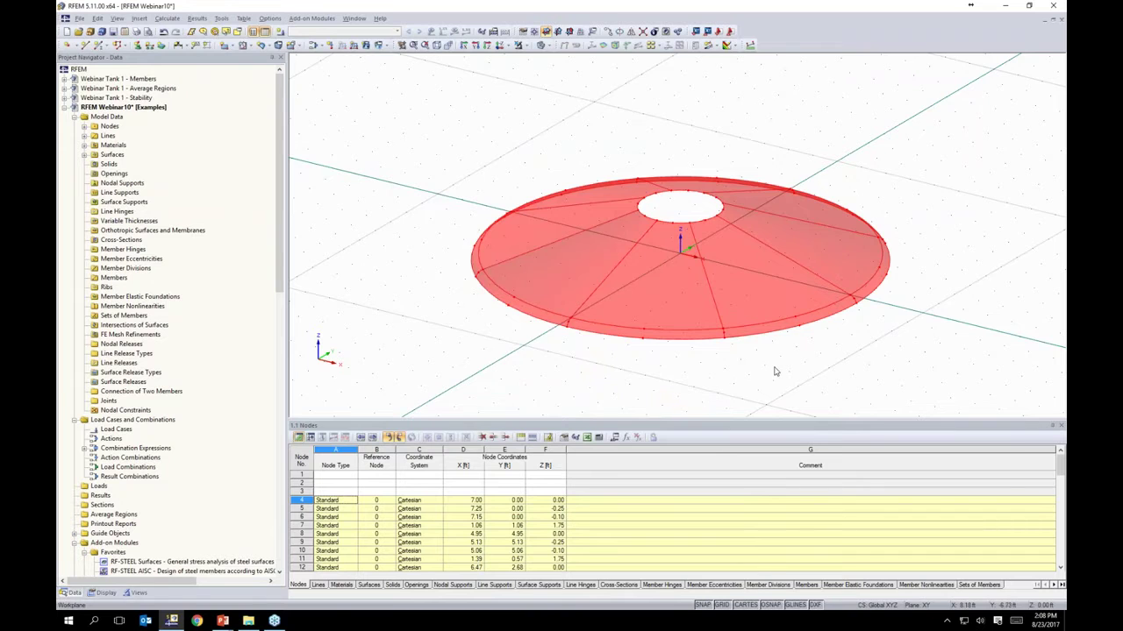
Step: Set up an extrusion of the roof's upper circular edge lines into surfaces, using the Stainless Steel (Plates and Sheets) A 240, Grade 304 material
{"action": "middle_click_drag", "start_coordinate": [790, 362], "coordinate": [706, 347]}
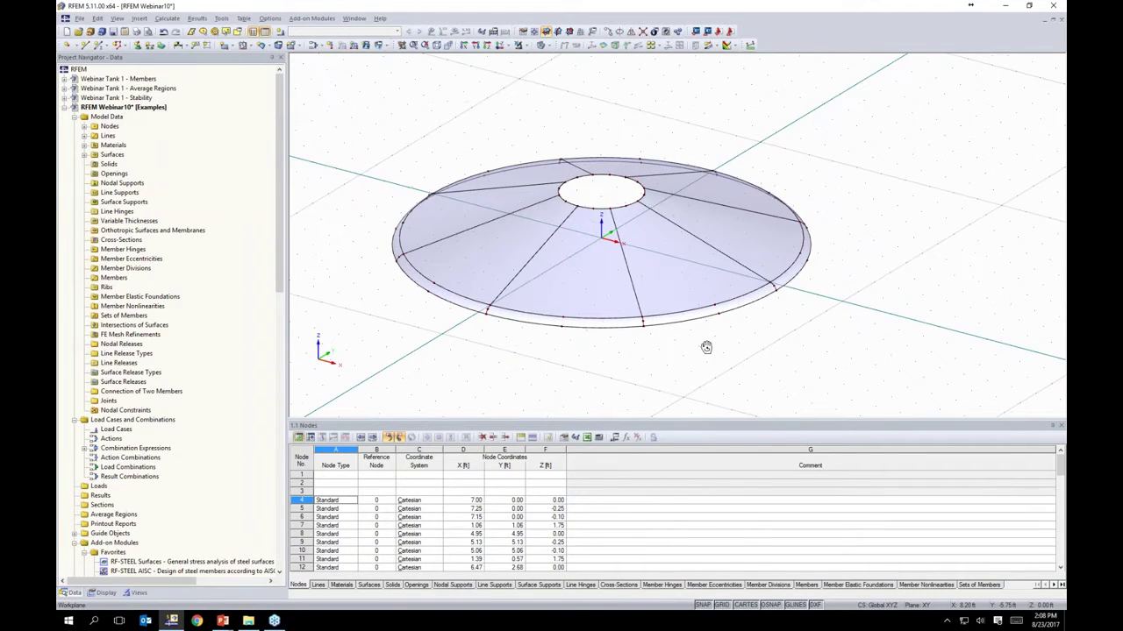
{"action": "middle_click_drag", "start_coordinate": [737, 367], "coordinate": [728, 274], "text": "ctrl"}
{"action": "left_click_drag", "start_coordinate": [539, 167], "coordinate": [672, 204]}
{"action": "middle_click_drag", "start_coordinate": [706, 181], "coordinate": [716, 184]}
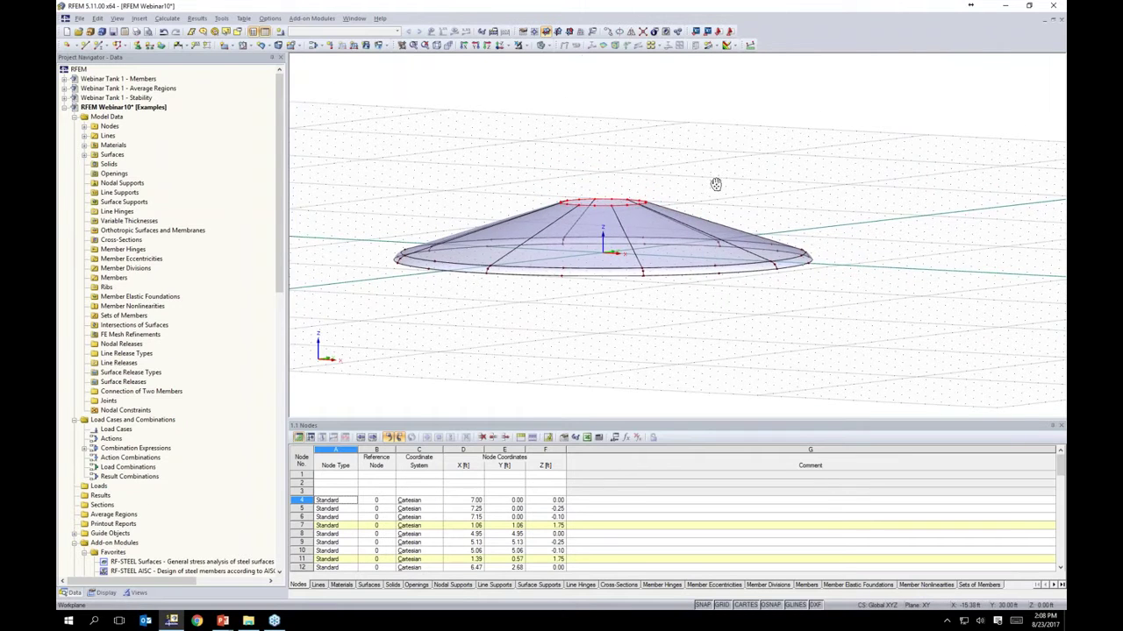
{"action": "scroll", "coordinate": [614, 226], "scroll_direction": "up", "scroll_amount": 3}
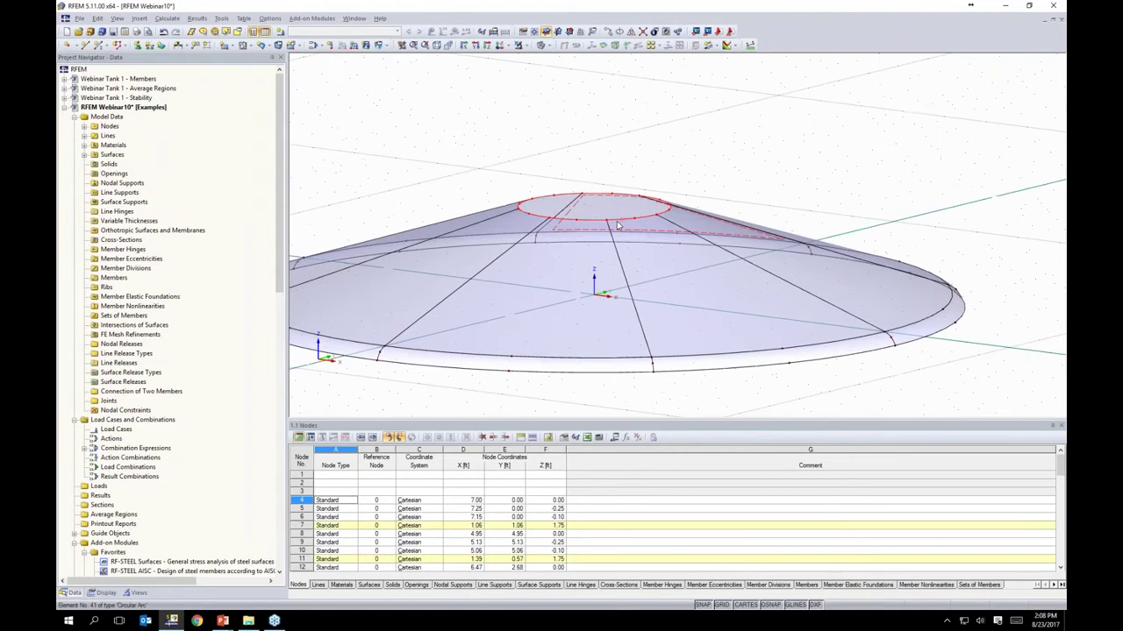
{"action": "right_click", "coordinate": [617, 226]}
{"action": "mouse_move", "coordinate": [634, 234]}
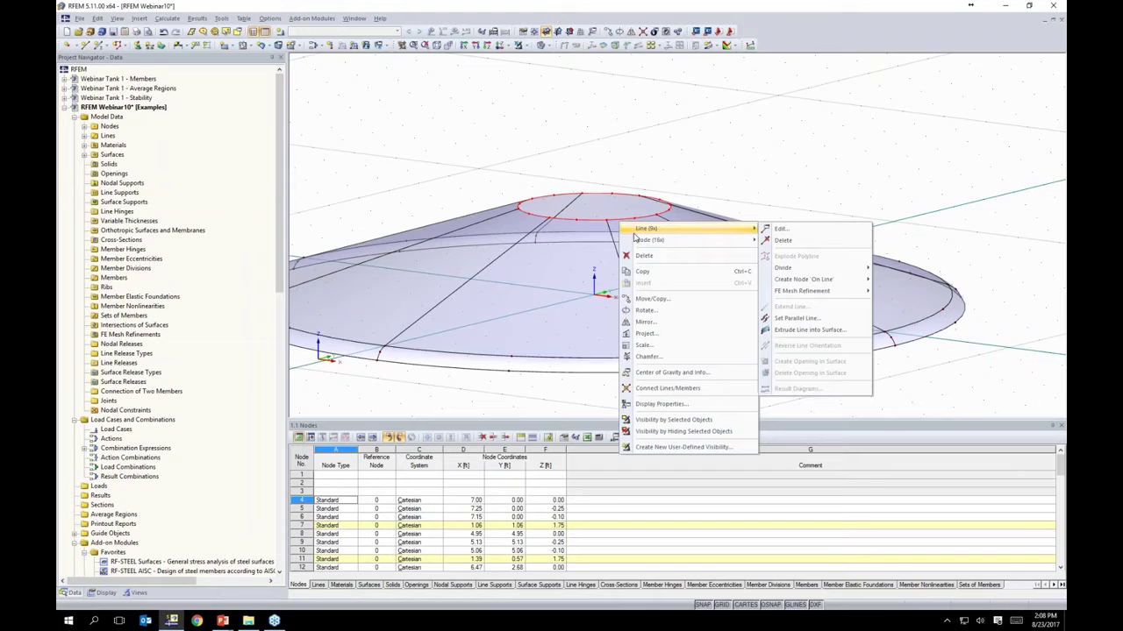
{"action": "left_click", "coordinate": [785, 330]}
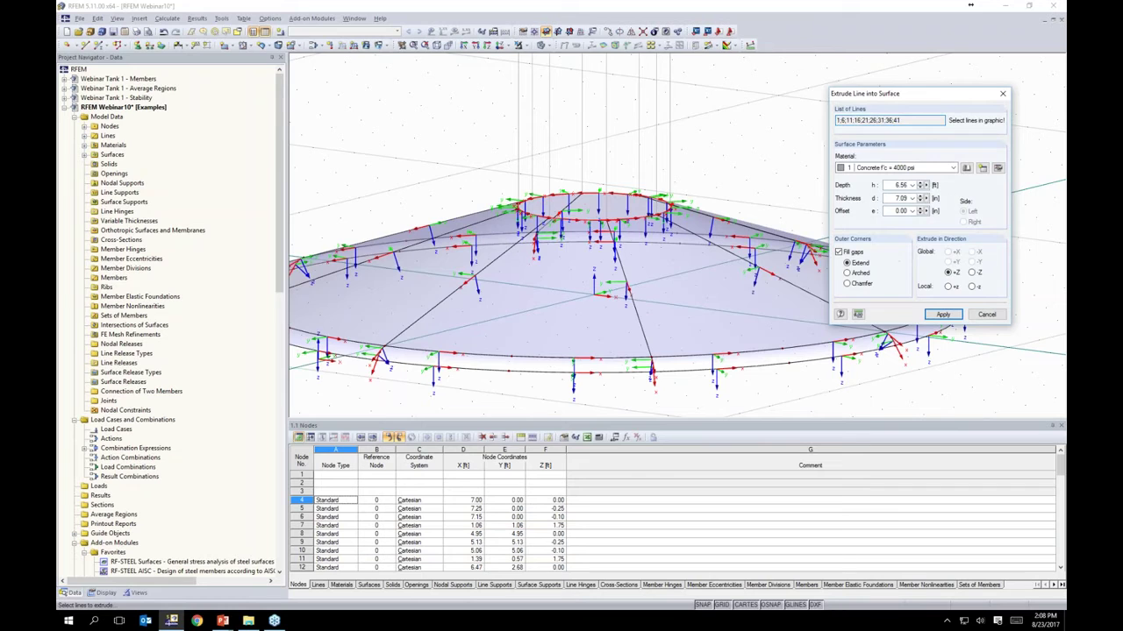
{"action": "left_click", "coordinate": [938, 168]}
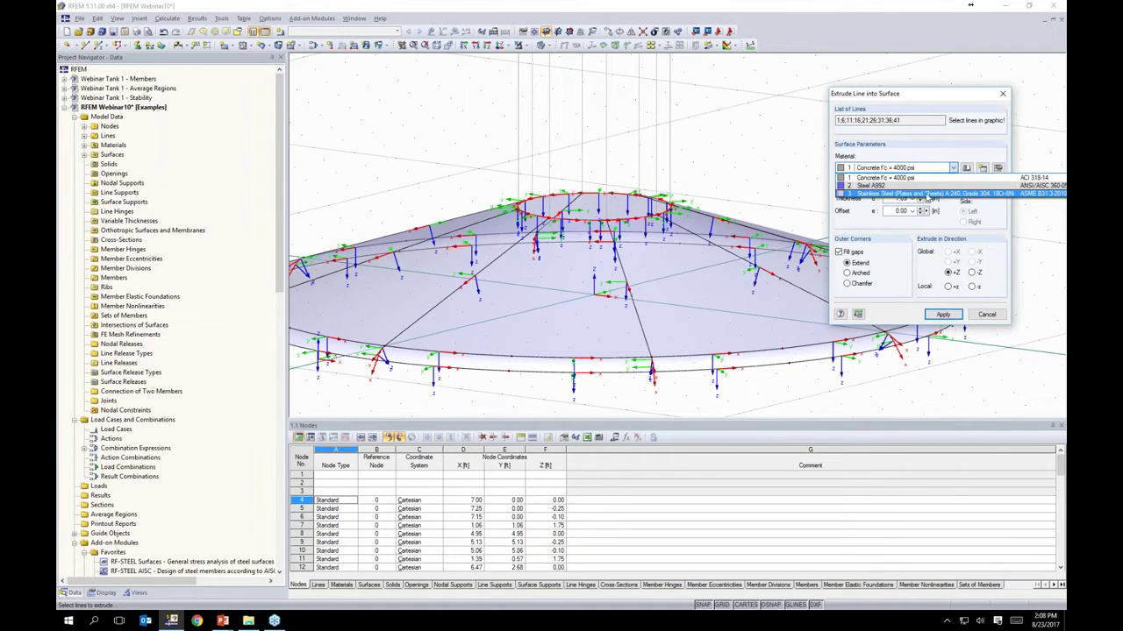
{"action": "left_click", "coordinate": [927, 194]}
{"action": "left_click_drag", "start_coordinate": [903, 95], "coordinate": [867, 90]}
Step: Extrude the circular edge in the global +Z direction with a depth of 1.00 ft and a thickness of 0.20 in
{"action": "double_click", "coordinate": [866, 179]}
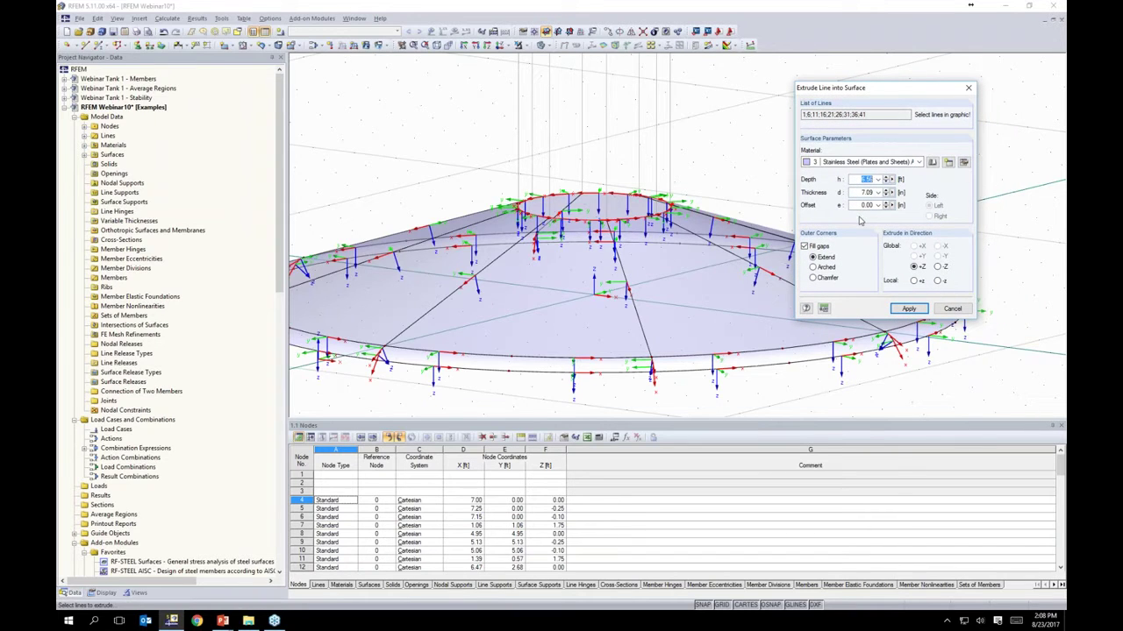
{"action": "type", "text": "1.0"}
{"action": "key", "text": "Tab"}
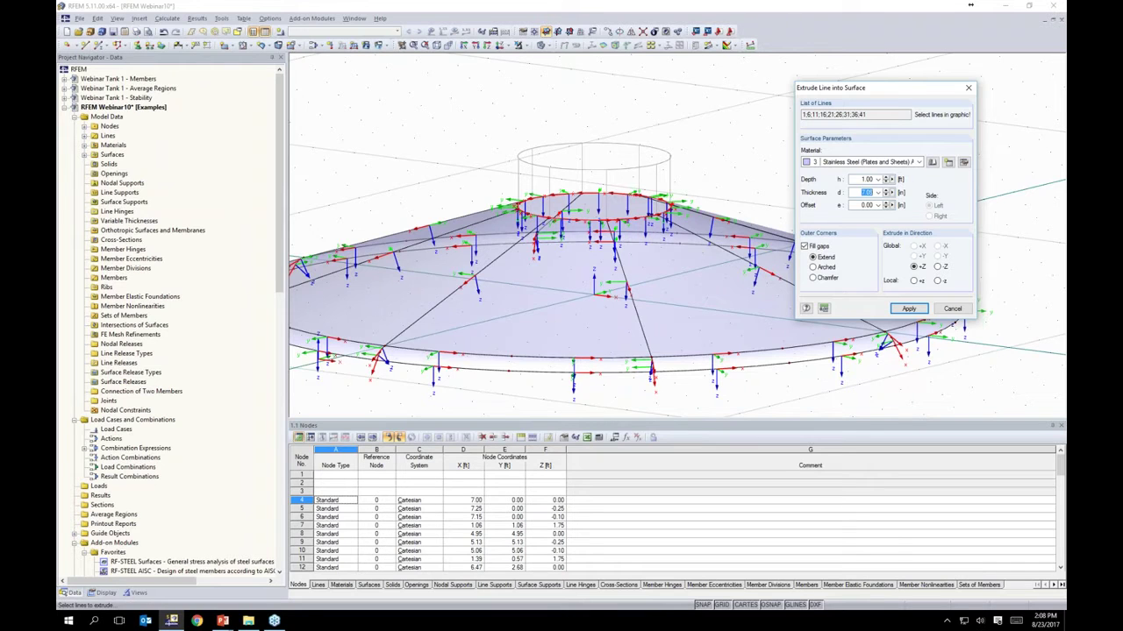
{"action": "type", "text": "0"}
{"action": "left_click", "coordinate": [938, 267]}
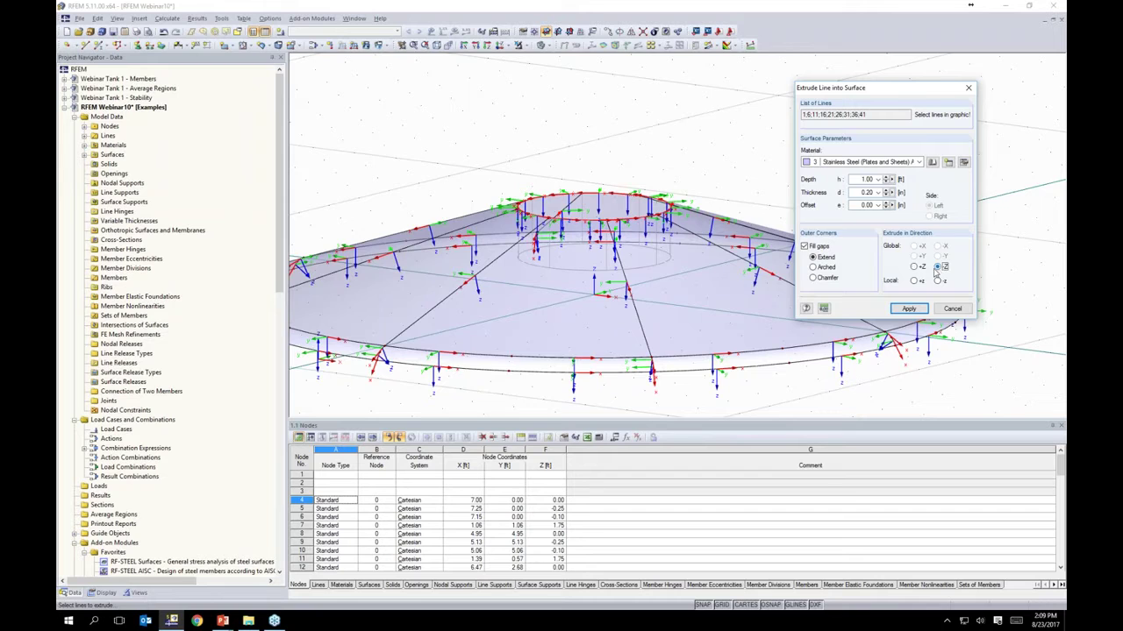
{"action": "left_click", "coordinate": [915, 268]}
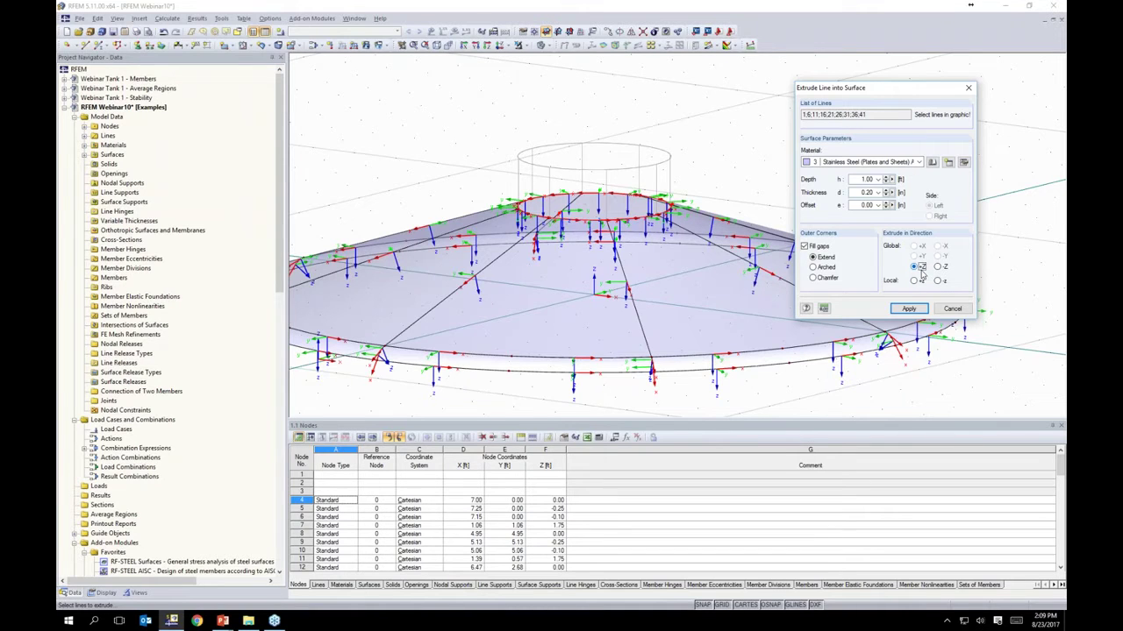
{"action": "left_click", "coordinate": [910, 307]}
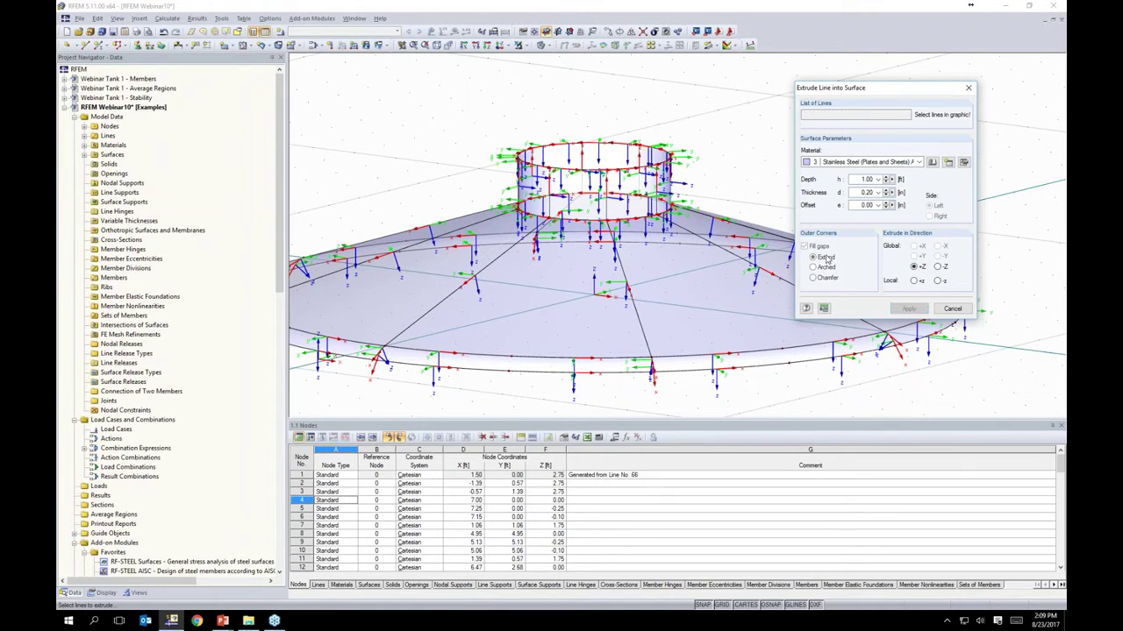
{"action": "middle_click_drag", "start_coordinate": [756, 188], "coordinate": [820, 178]}
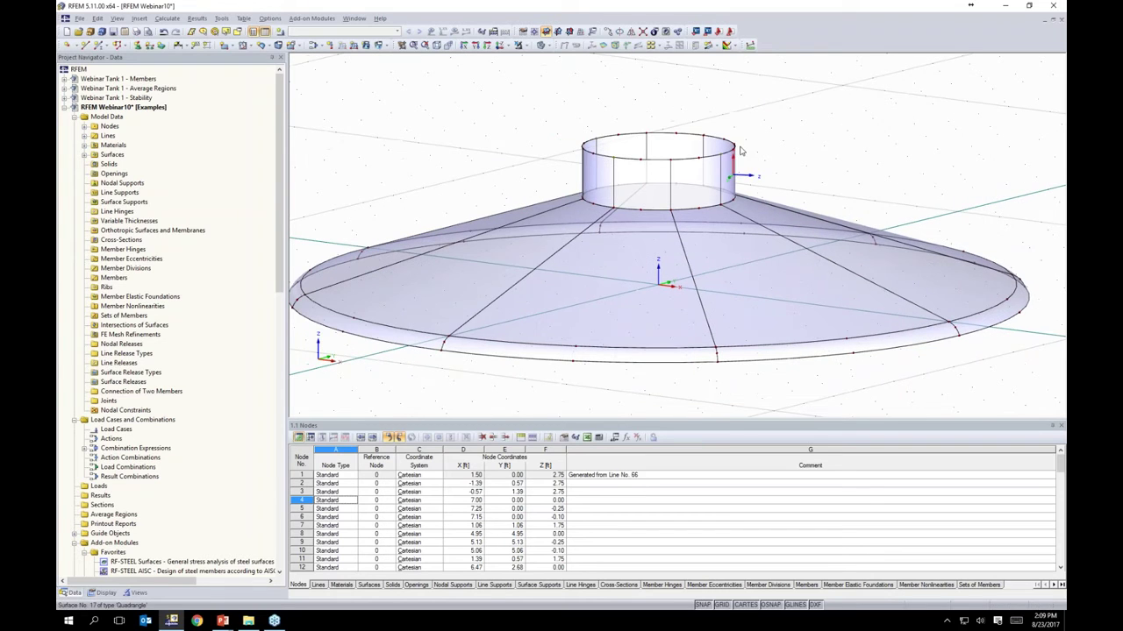
Step: Examine the conical roof and its cylindrical neck from above and from the side, and review the available opening shapes
{"action": "scroll", "coordinate": [776, 158], "scroll_direction": "down", "scroll_amount": 2}
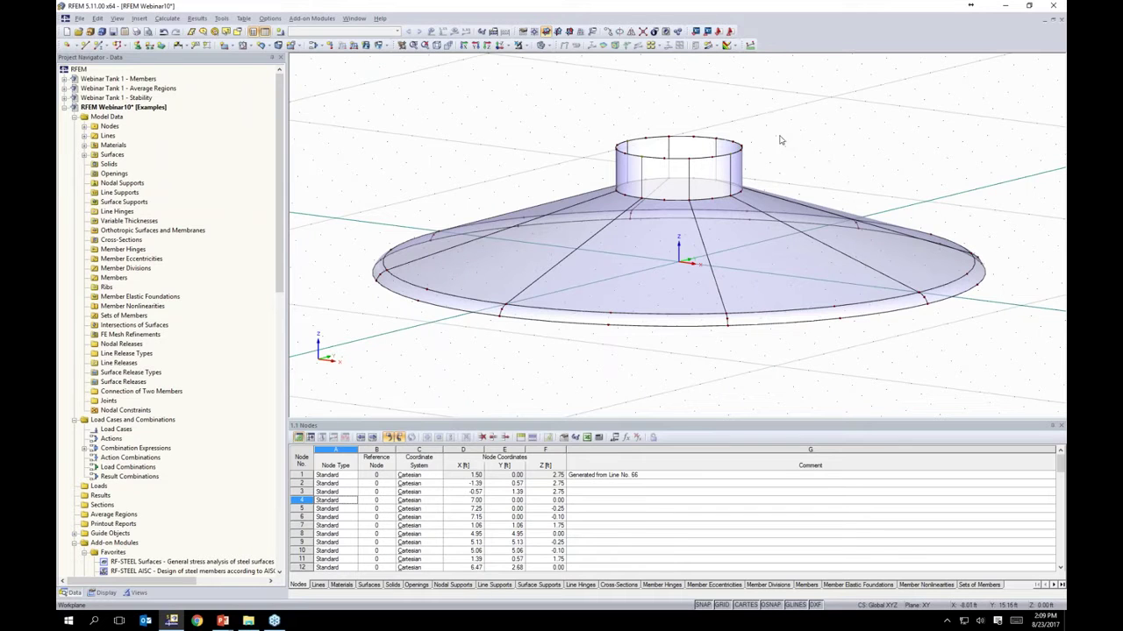
{"action": "middle_click_drag", "start_coordinate": [487, 133], "coordinate": [488, 167], "text": "ctrl"}
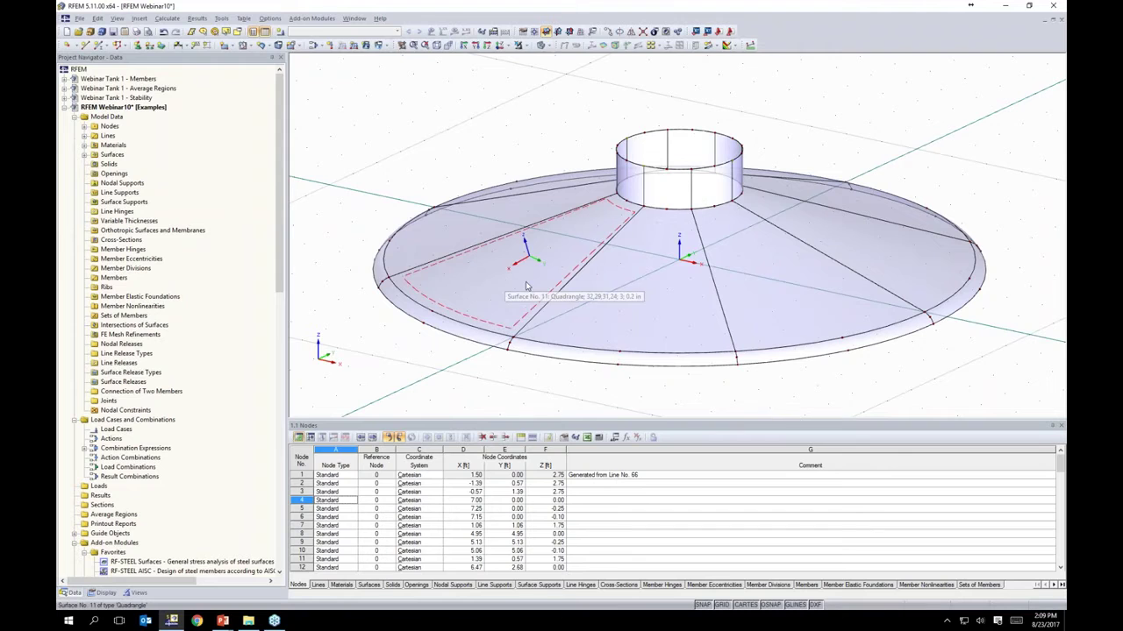
{"action": "left_click", "coordinate": [497, 46]}
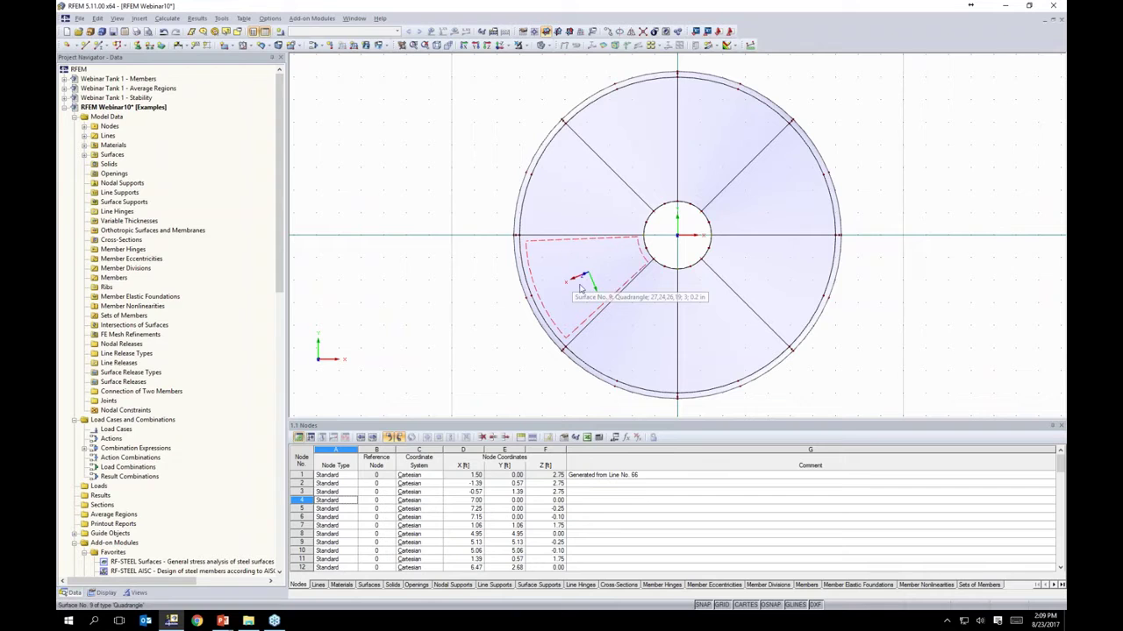
{"action": "middle_click_drag", "start_coordinate": [491, 315], "coordinate": [377, 282]}
{"action": "scroll", "coordinate": [415, 278], "scroll_direction": "up", "scroll_amount": 2}
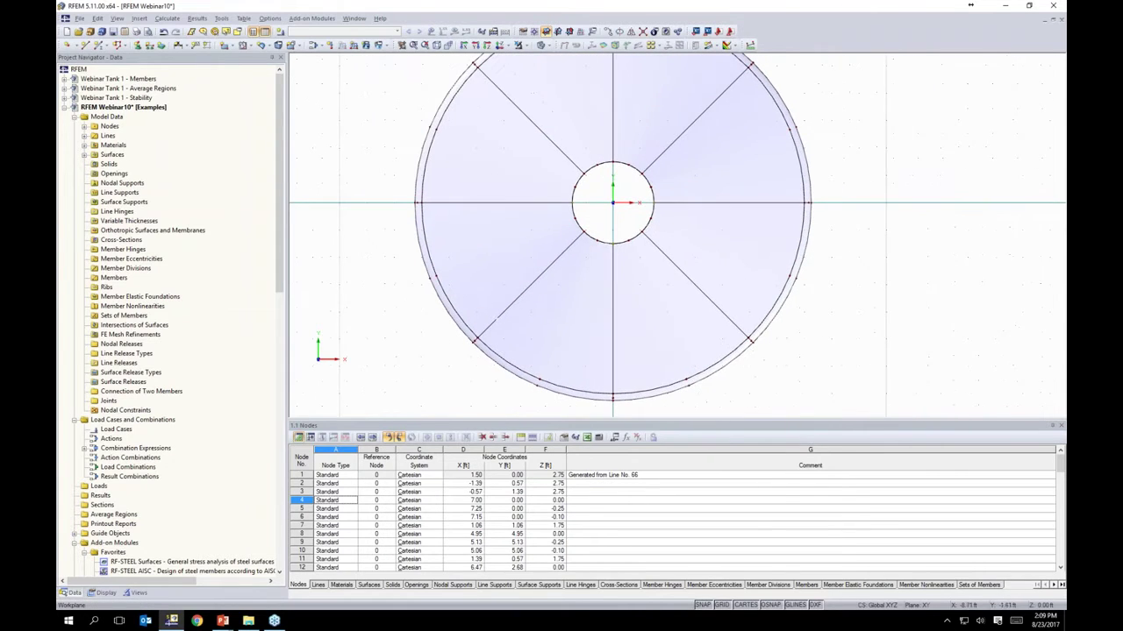
{"action": "left_click", "coordinate": [251, 47]}
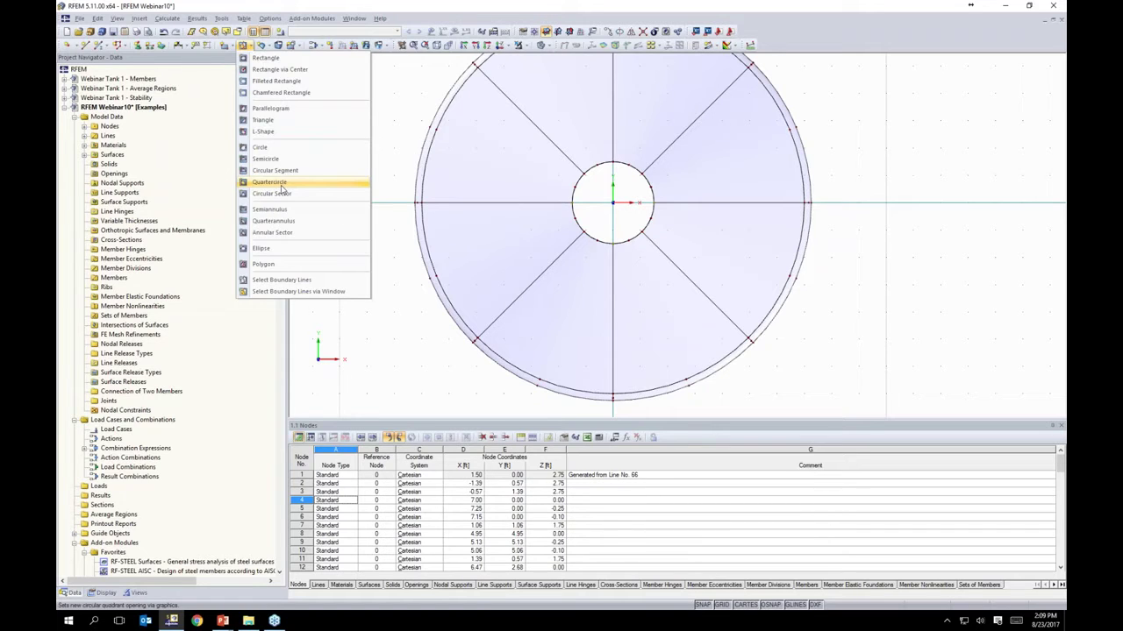
{"action": "left_click", "coordinate": [407, 352]}
{"action": "middle_click_drag", "start_coordinate": [430, 377], "coordinate": [453, 80], "text": "ctrl"}
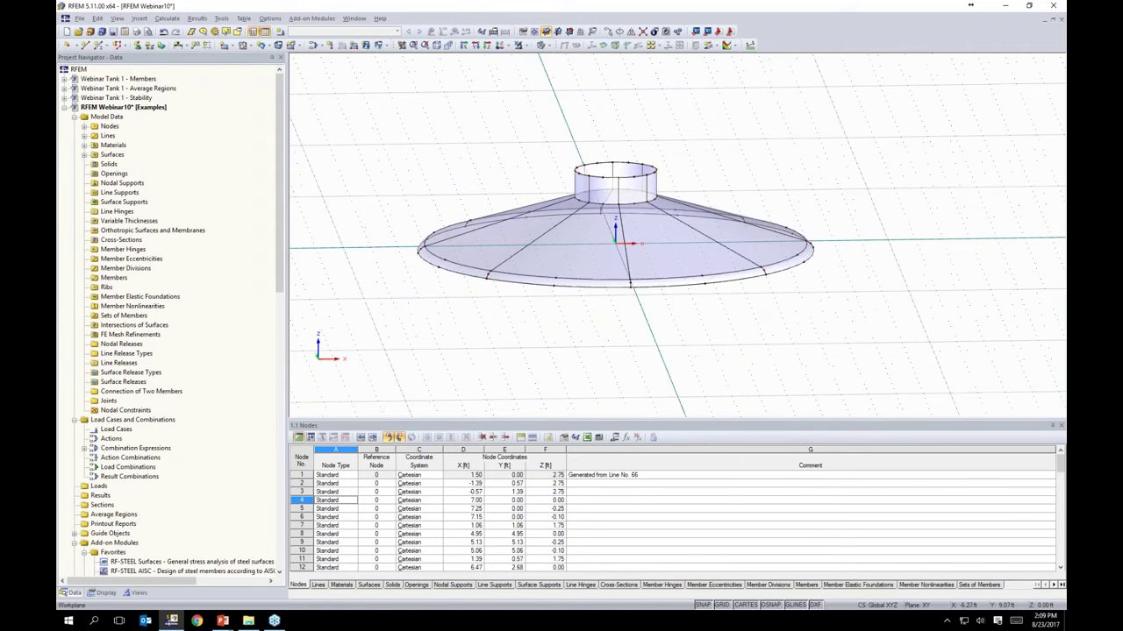
{"action": "scroll", "coordinate": [539, 219], "scroll_direction": "up", "scroll_amount": 3}
{"action": "scroll", "coordinate": [457, 260], "scroll_direction": "down", "scroll_amount": 1}
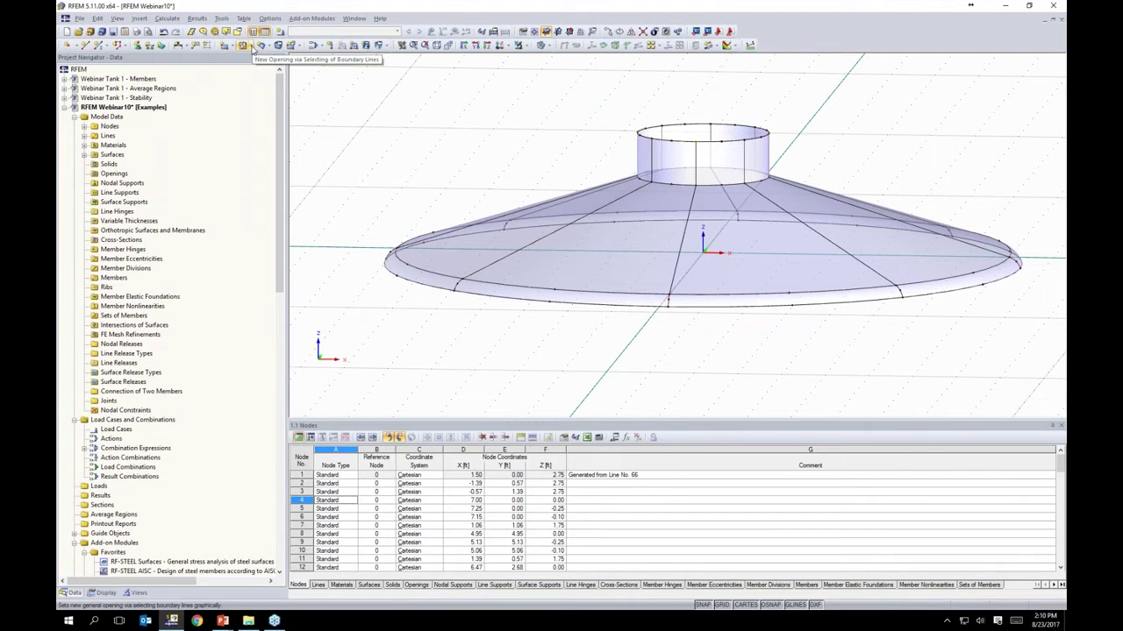
Step: Draw a circle line of 1 ft radius on the XY work plane beneath one sector of the conical roof, midway between neck and rim
{"action": "middle_click_drag", "start_coordinate": [470, 146], "coordinate": [461, 83], "text": "ctrl"}
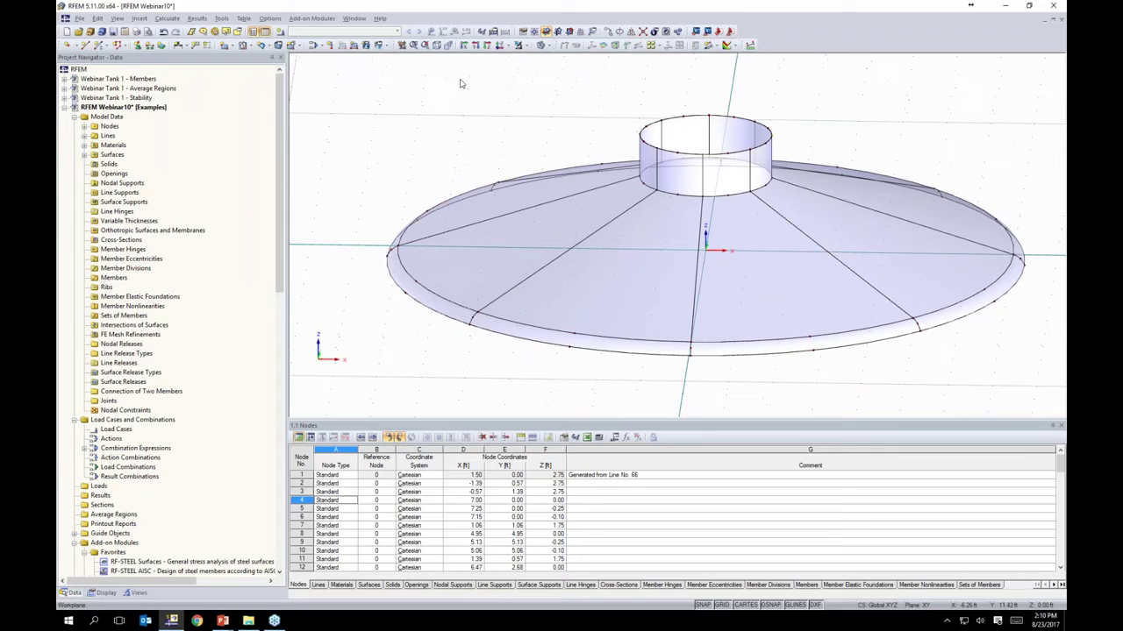
{"action": "left_click", "coordinate": [499, 44]}
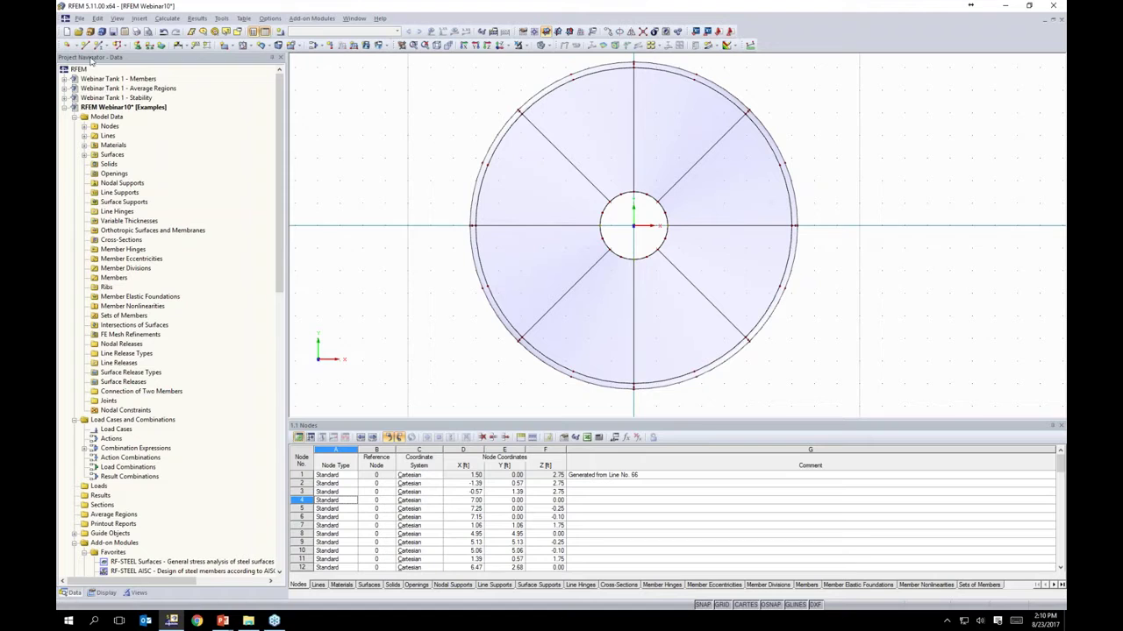
{"action": "left_click", "coordinate": [85, 45]}
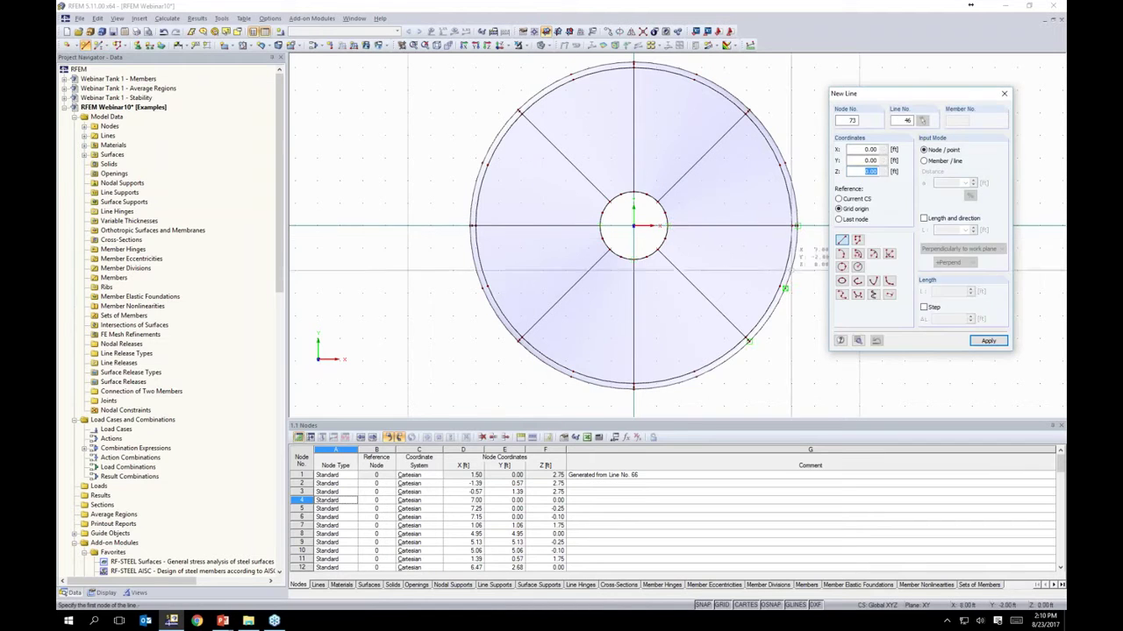
{"action": "left_click", "coordinate": [857, 267]}
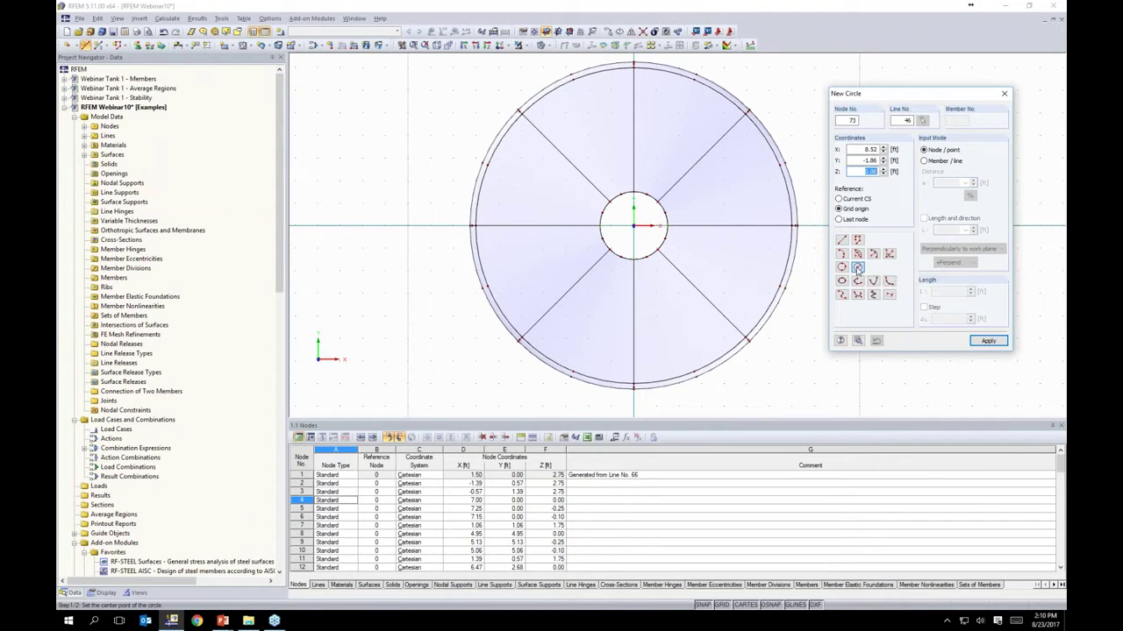
{"action": "left_click", "coordinate": [528, 258]}
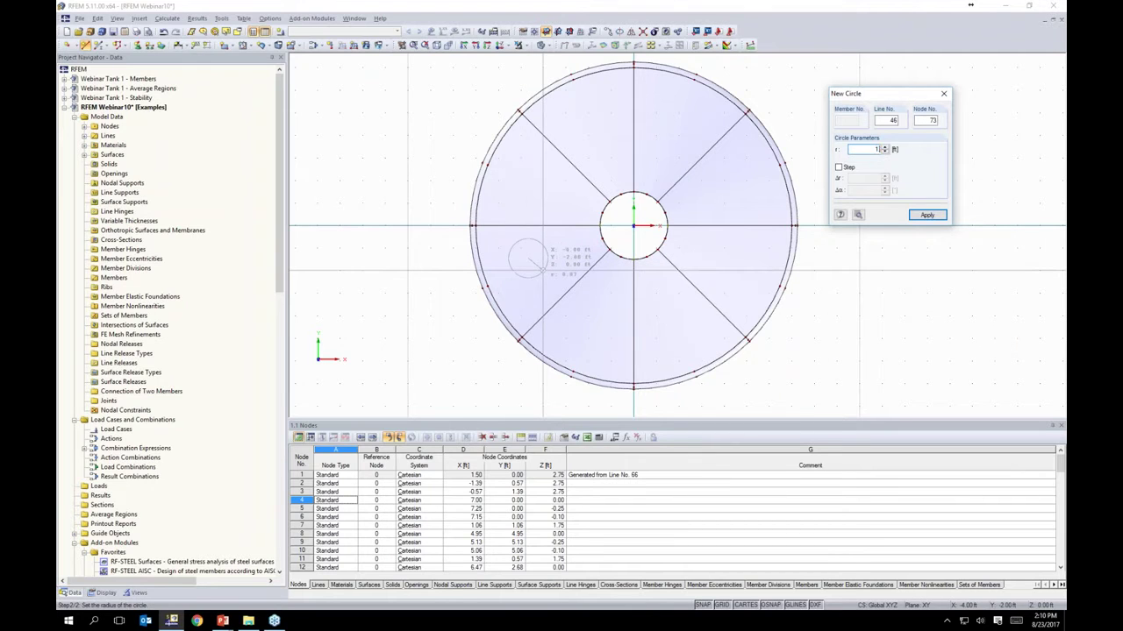
{"action": "left_click", "coordinate": [546, 252]}
{"action": "key", "text": "Escape"}
Step: Extrude the small circle into a stainless steel surface in the global +Z direction with a depth of 2.00 ft and a thickness of 0.20 in
{"action": "middle_click_drag", "start_coordinate": [466, 349], "coordinate": [519, 294], "text": "ctrl"}
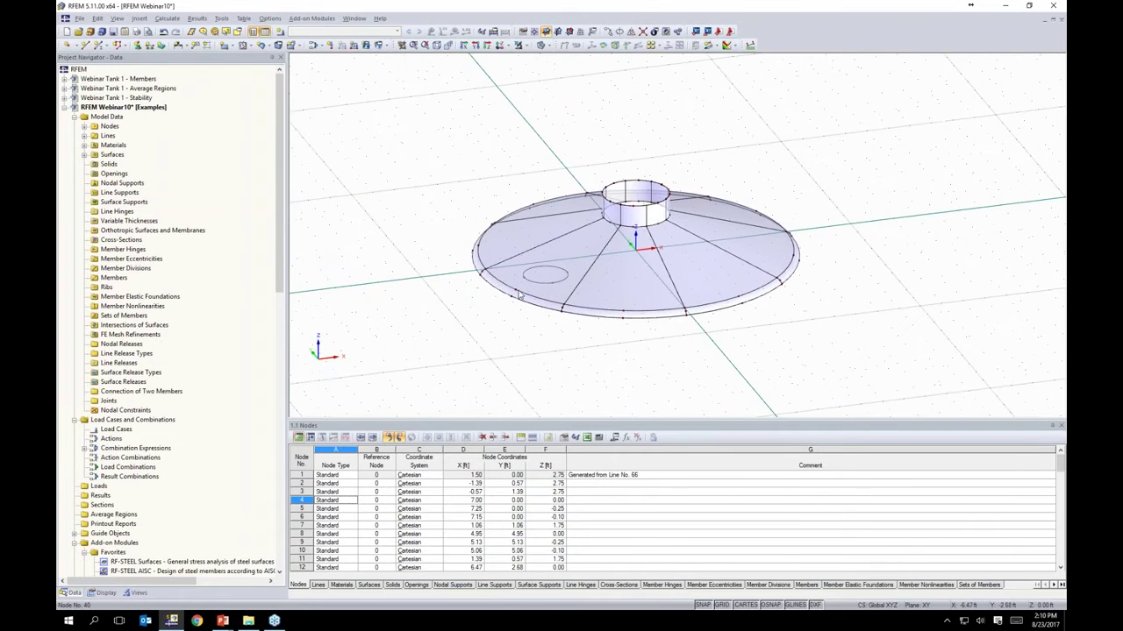
{"action": "scroll", "coordinate": [520, 295], "scroll_direction": "up", "scroll_amount": 3}
{"action": "right_click", "coordinate": [551, 277]}
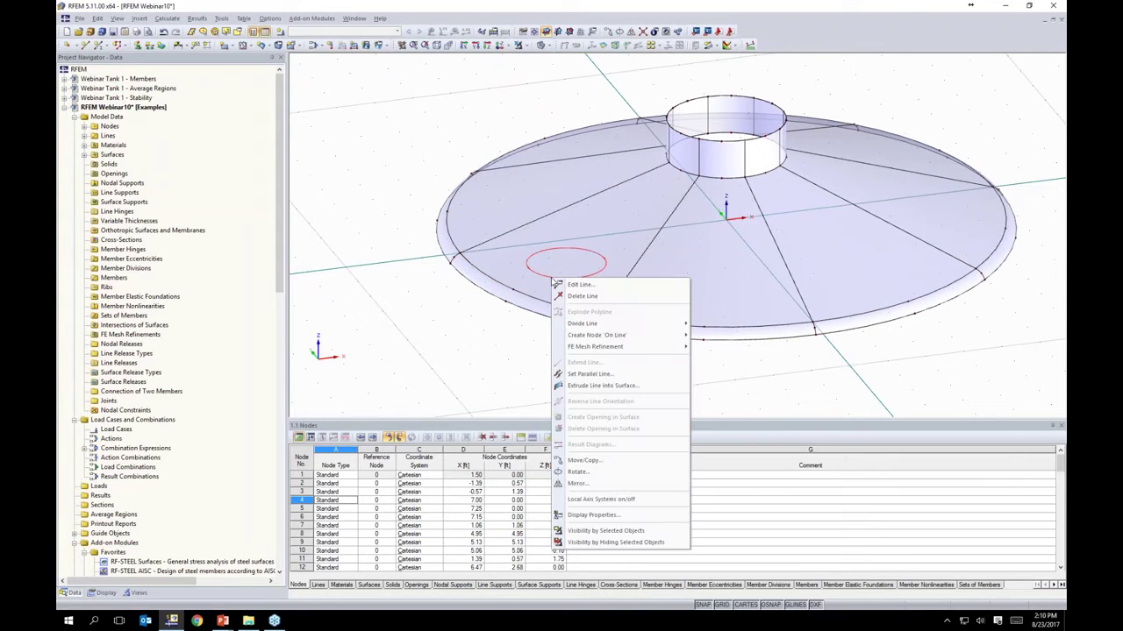
{"action": "left_click", "coordinate": [585, 386]}
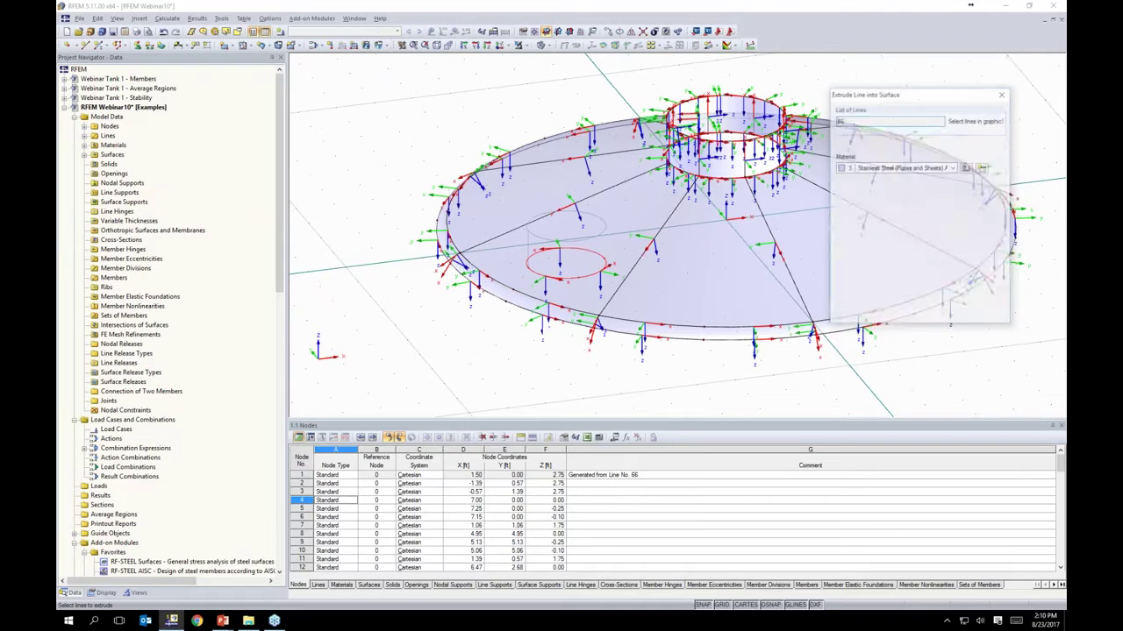
{"action": "double_click", "coordinate": [912, 185]}
{"action": "type", "text": "2"}
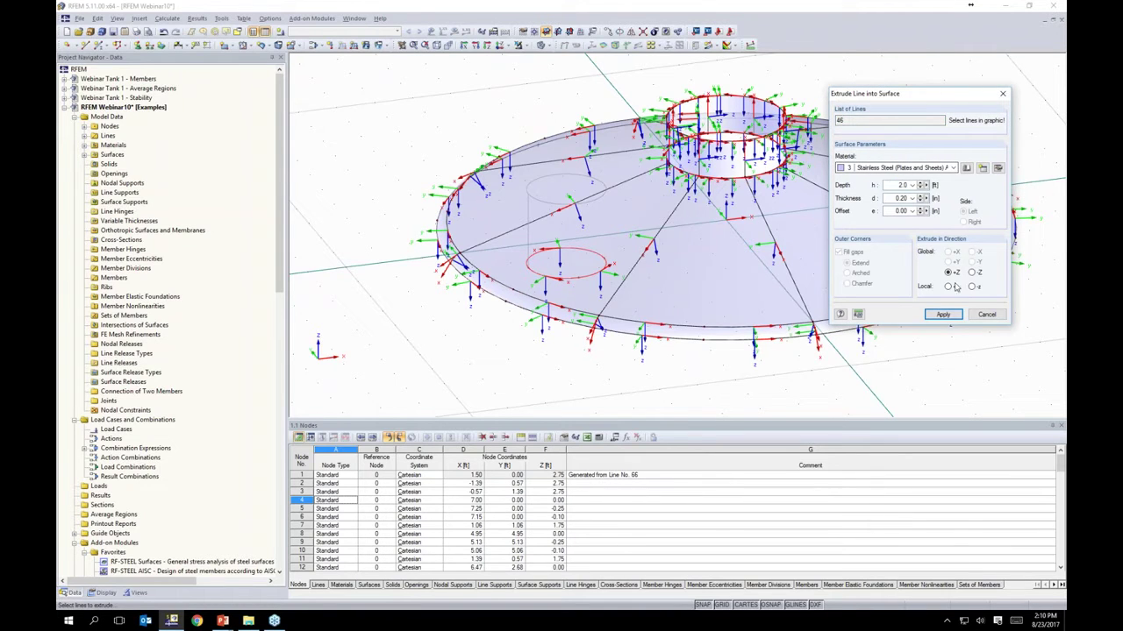
{"action": "left_click", "coordinate": [943, 315]}
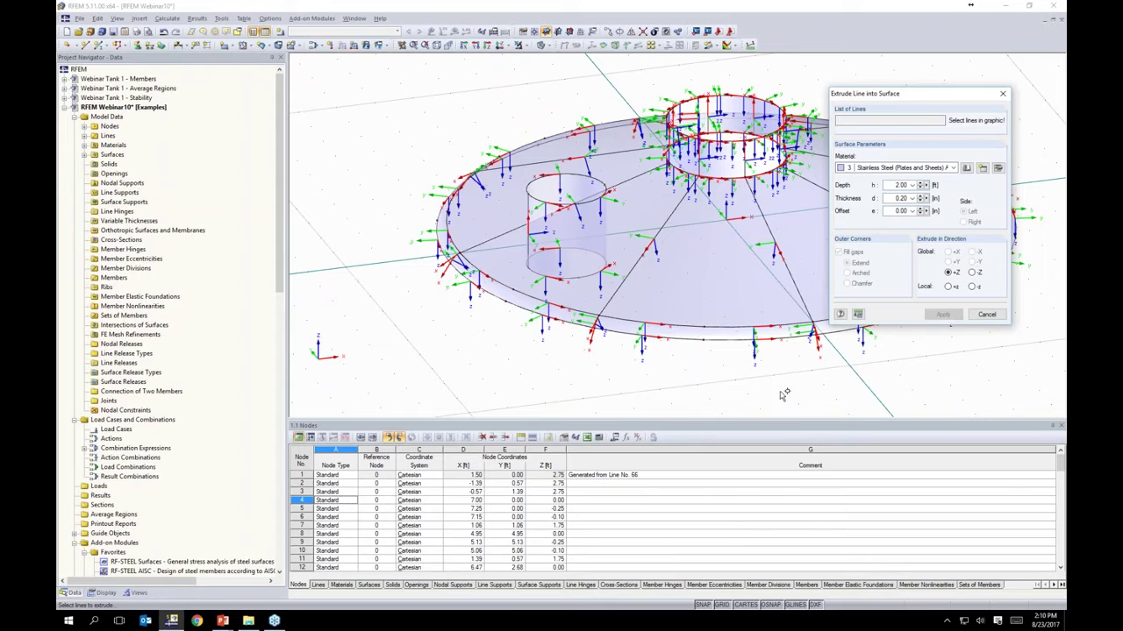
Step: Create an intersection between the small vertical cylinder and the roof sector surface it passes through
{"action": "middle_click_drag", "start_coordinate": [418, 135], "coordinate": [396, 156], "text": "ctrl"}
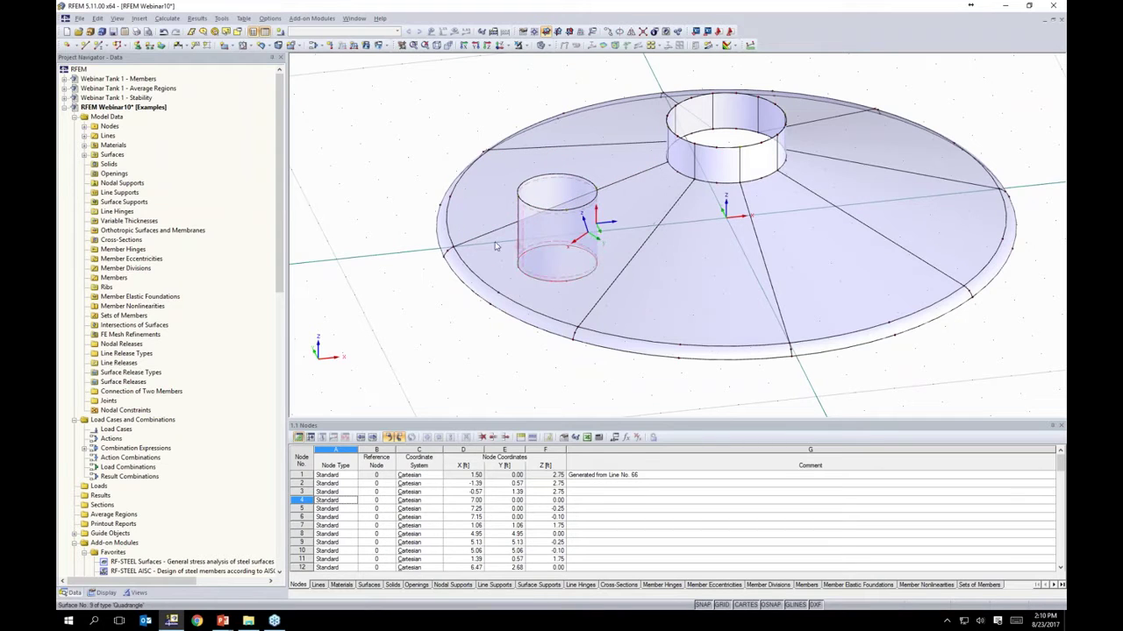
{"action": "left_click", "coordinate": [546, 228]}
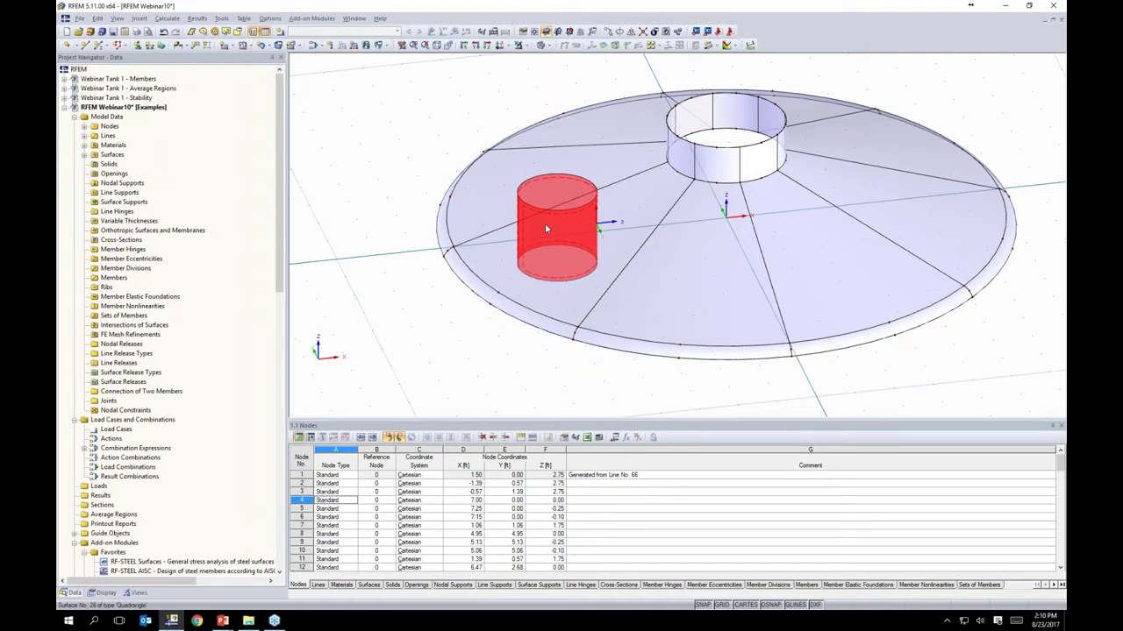
{"action": "right_click", "coordinate": [588, 246]}
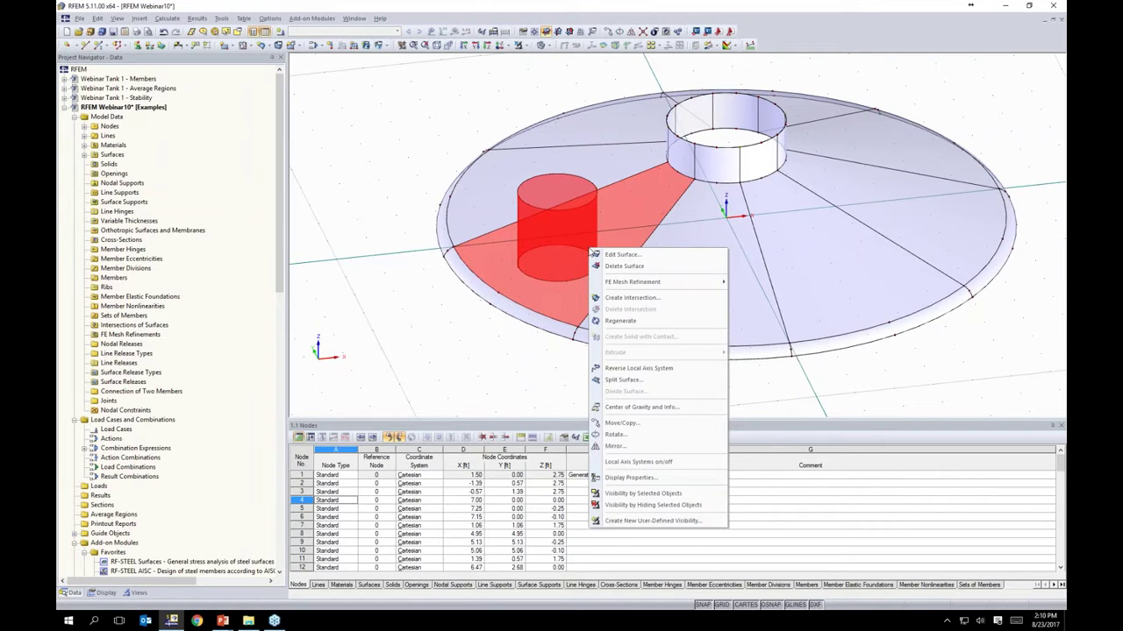
{"action": "left_click", "coordinate": [613, 299]}
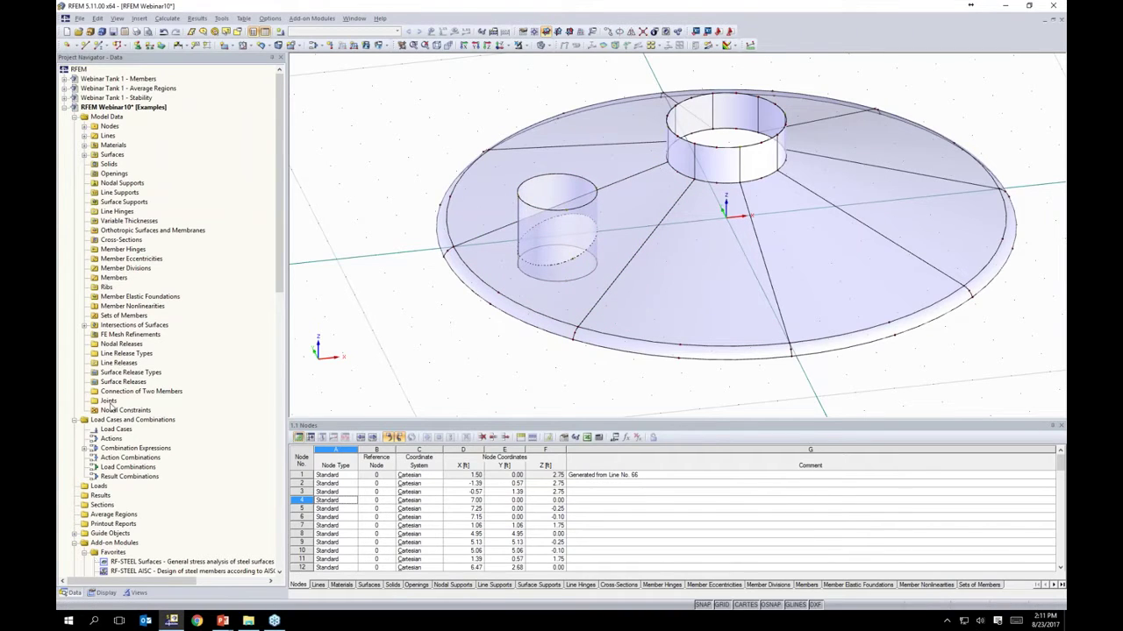
Step: Examine surface components 27 to 30 generated by the intersection by highlighting each one in the model
{"action": "left_click", "coordinate": [85, 156]}
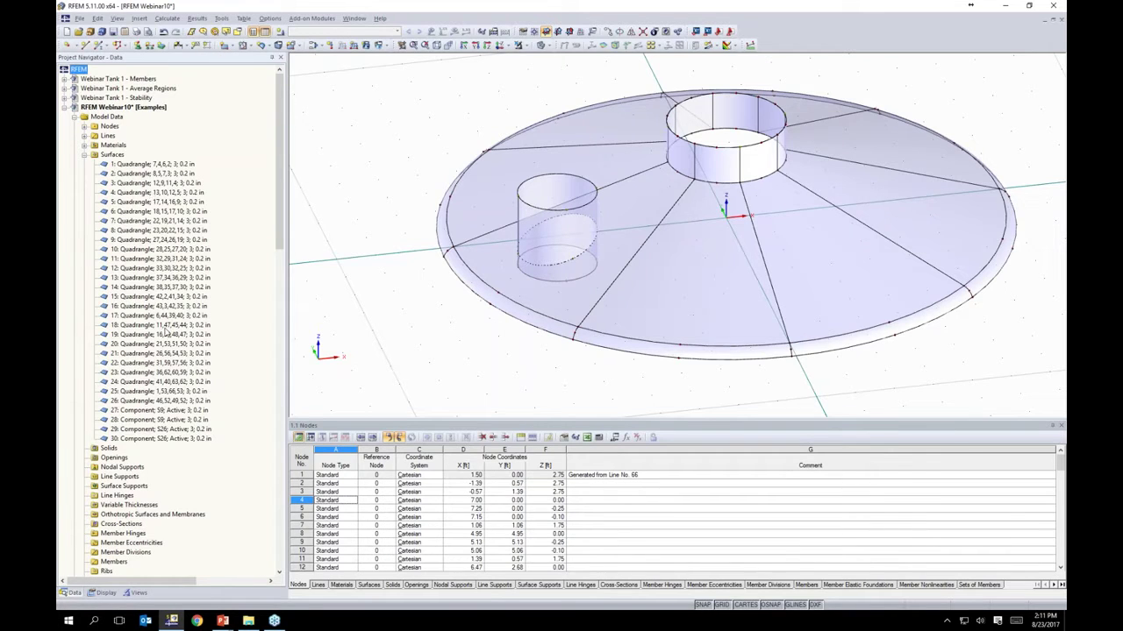
{"action": "left_click", "coordinate": [160, 410]}
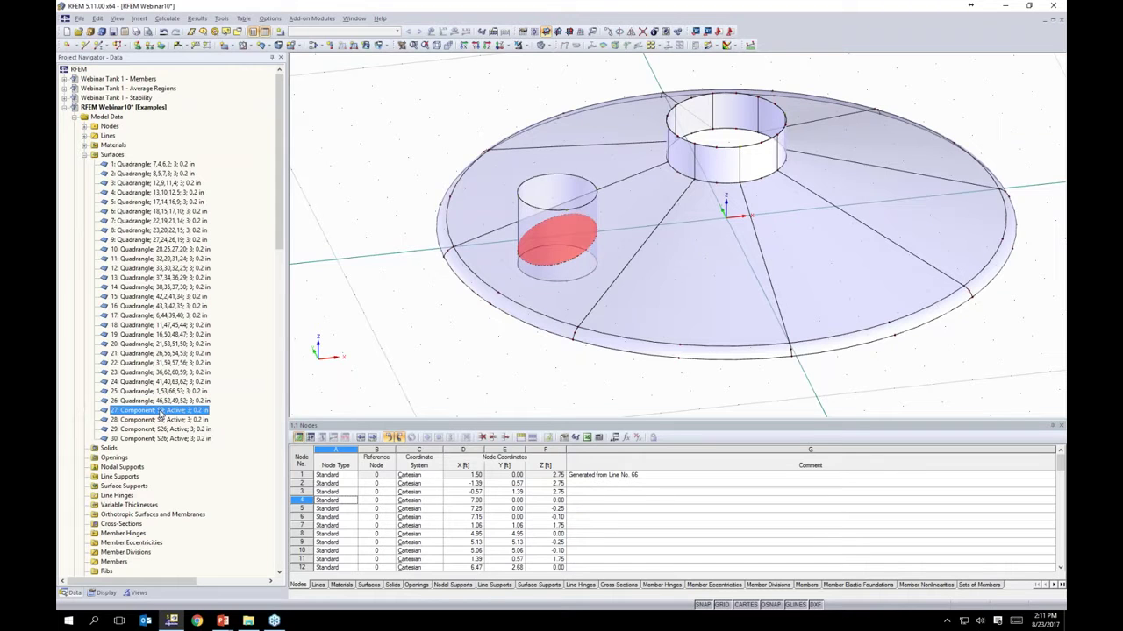
{"action": "left_click", "coordinate": [161, 420]}
{"action": "left_click", "coordinate": [158, 429]}
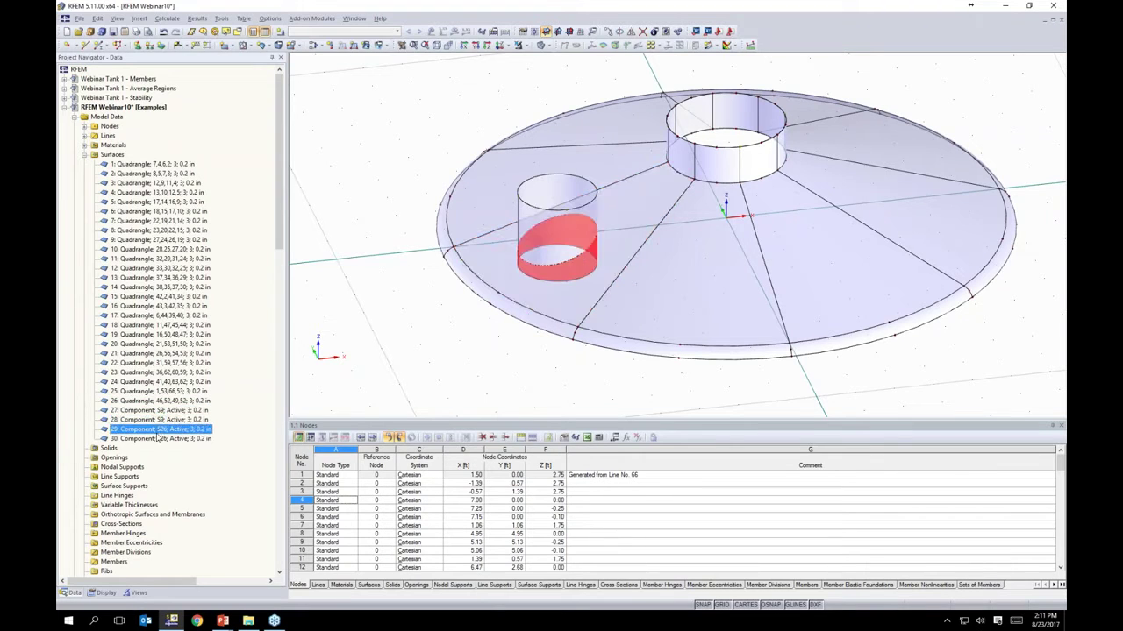
{"action": "left_click", "coordinate": [158, 438]}
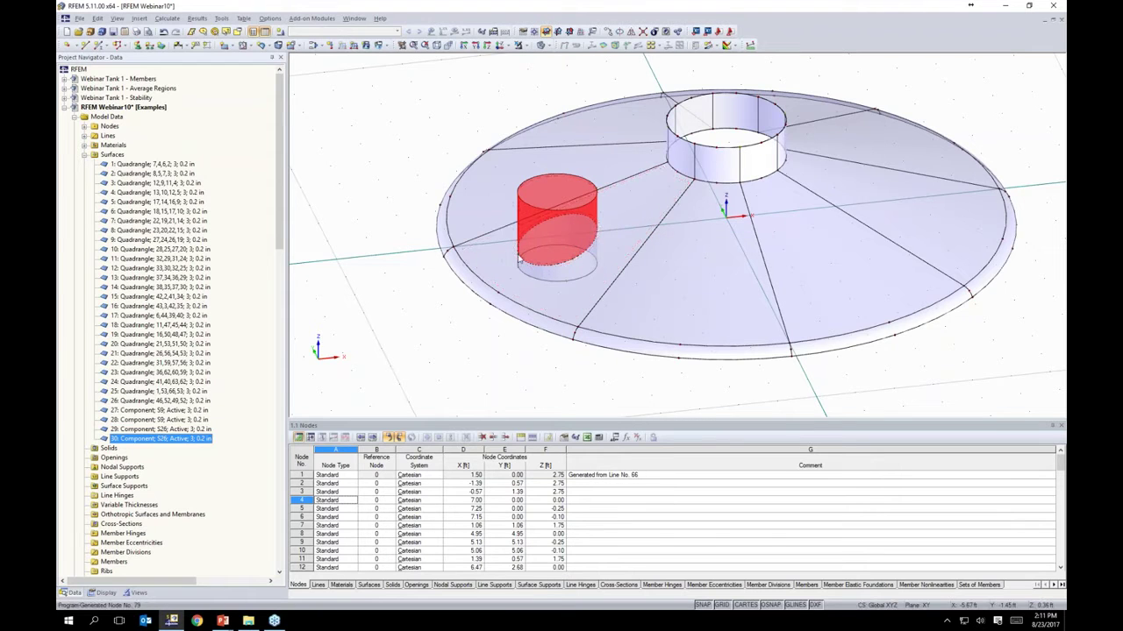
{"action": "left_click", "coordinate": [356, 332]}
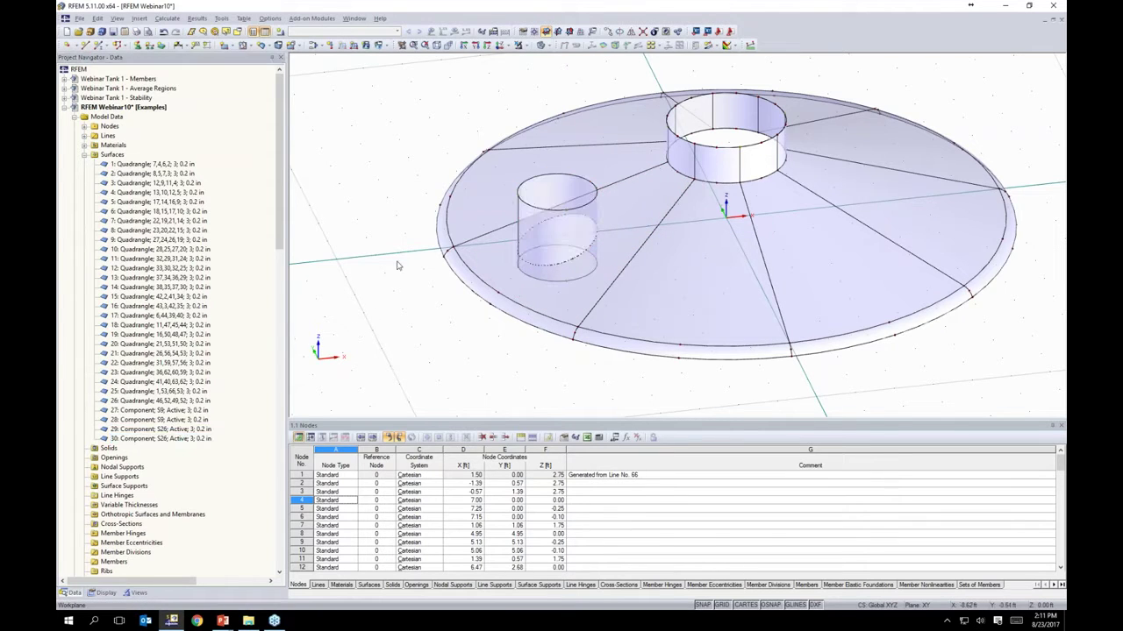
Step: Convert the intersection curve between the small cylinder and the roof into a line
{"action": "middle_click_drag", "start_coordinate": [391, 175], "coordinate": [402, 127], "text": "ctrl"}
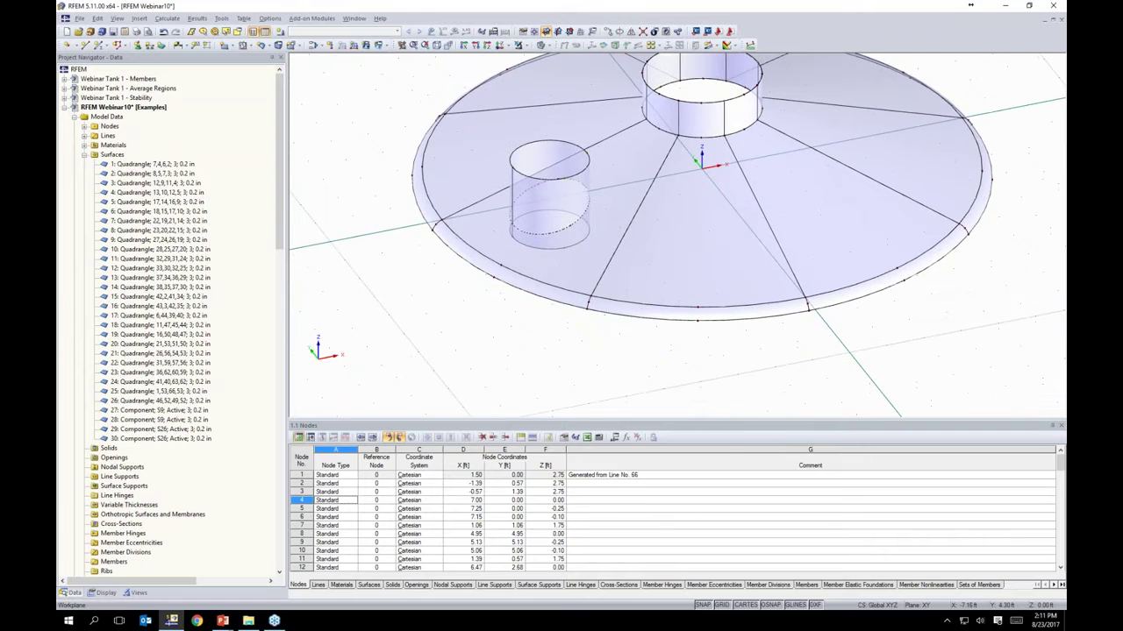
{"action": "right_click", "coordinate": [541, 238]}
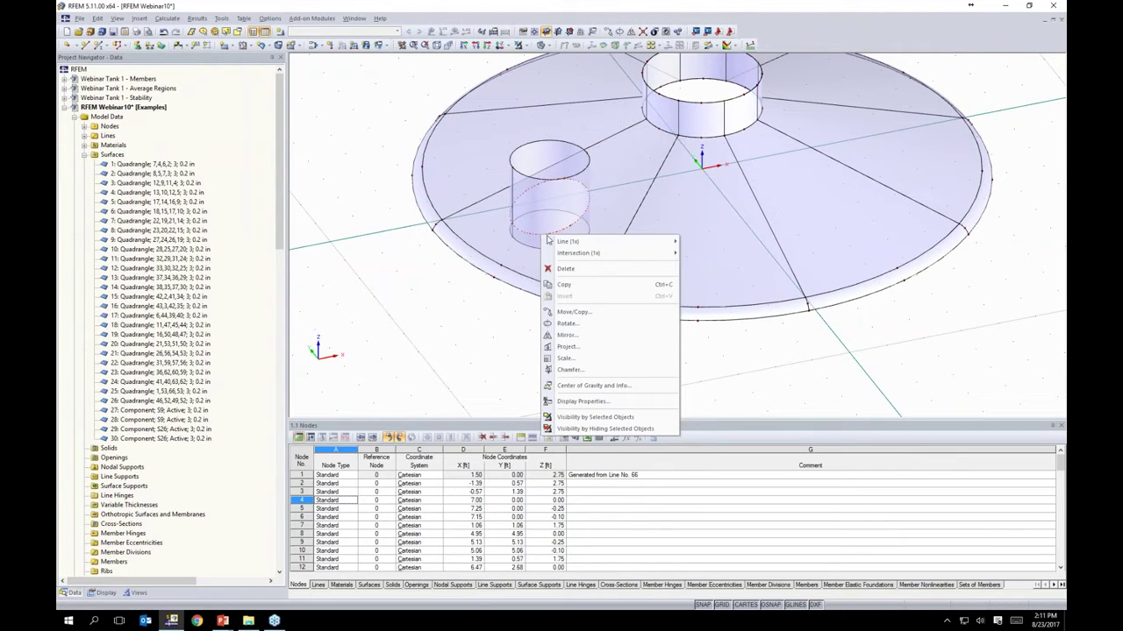
{"action": "mouse_move", "coordinate": [576, 253]}
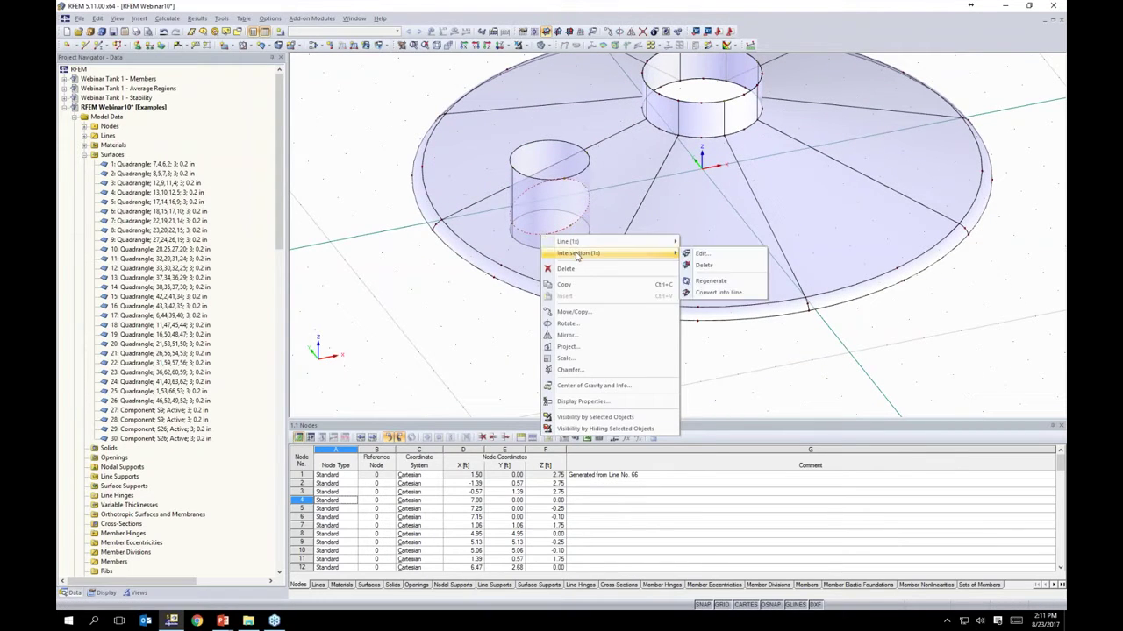
{"action": "left_click", "coordinate": [718, 292]}
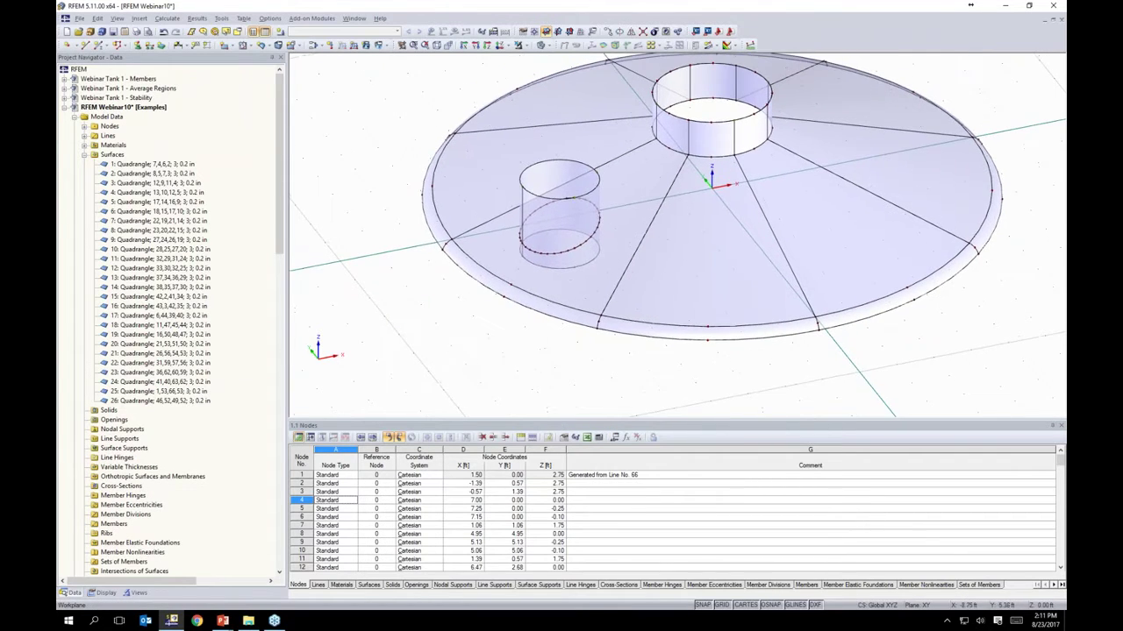
Step: Create an opening bounded by the converted intersection line on the roof
{"action": "left_click", "coordinate": [249, 46]}
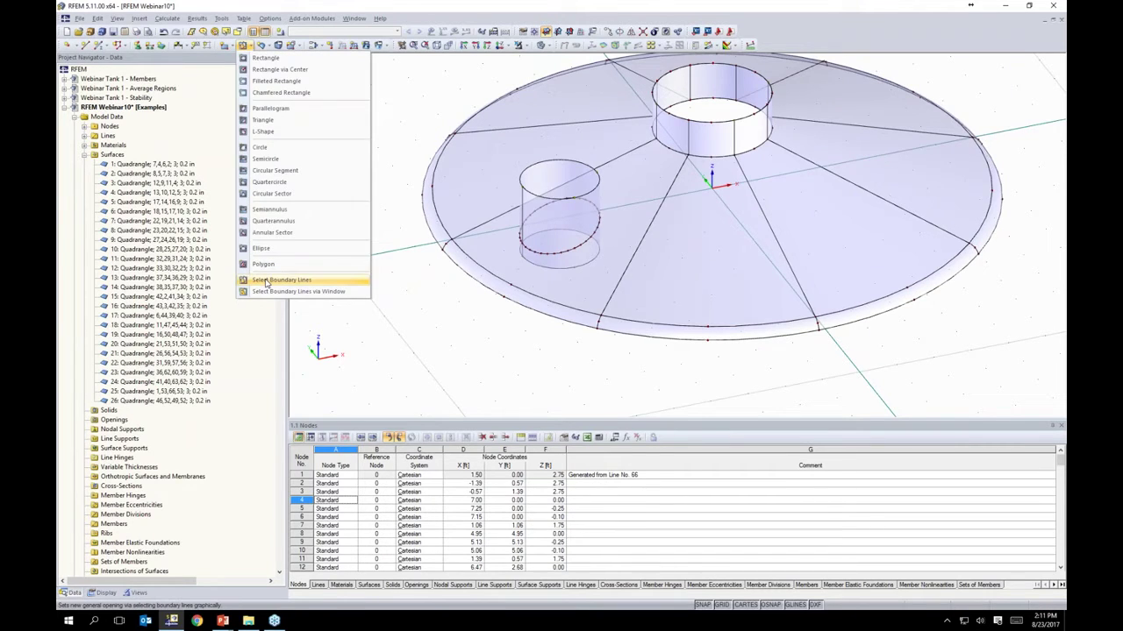
{"action": "left_click", "coordinate": [266, 281]}
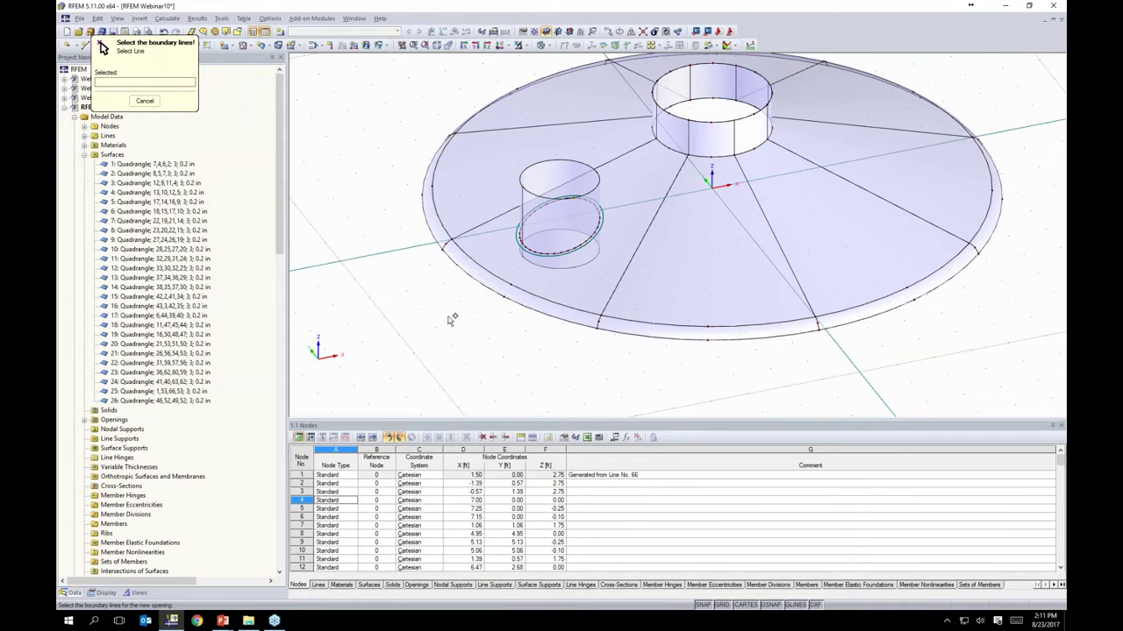
{"action": "key", "text": "Escape"}
Step: Integrate opening 1 into roof surface 9, continuing even though the opening does not lie exactly within the surface
{"action": "mouse_move", "coordinate": [416, 207]}
{"action": "middle_mouse_down", "text": "ctrl"}
{"action": "mouse_move", "coordinate": [418, 268]}
{"action": "mouse_move", "coordinate": [420, 180]}
{"action": "mouse_move", "coordinate": [425, 200]}
{"action": "middle_mouse_up", "text": "ctrl"}
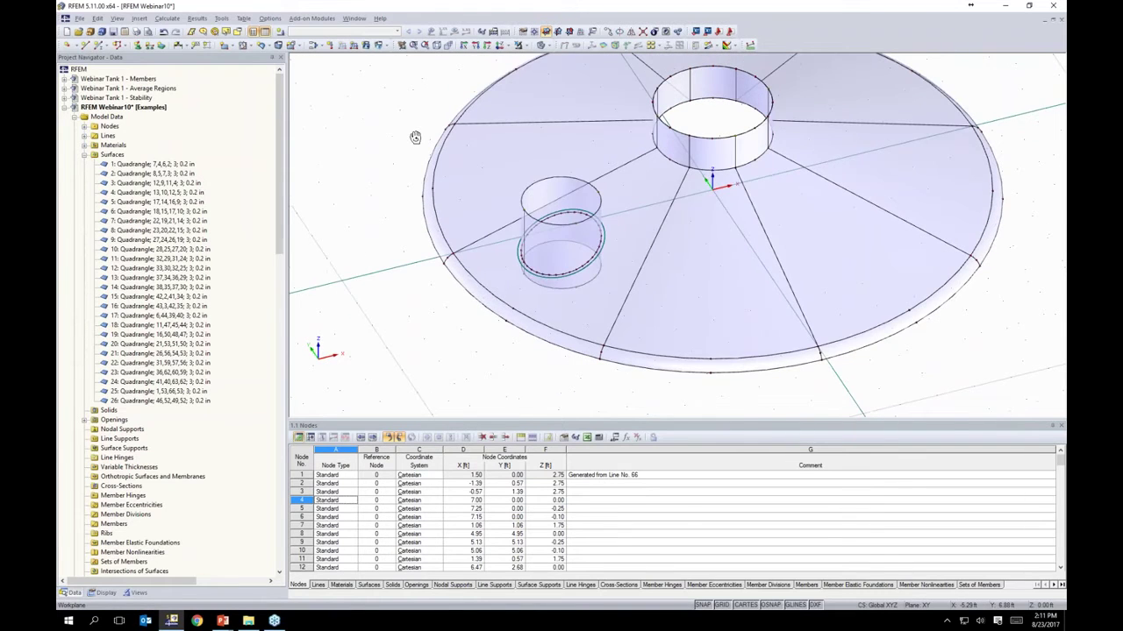
{"action": "double_click", "coordinate": [639, 233]}
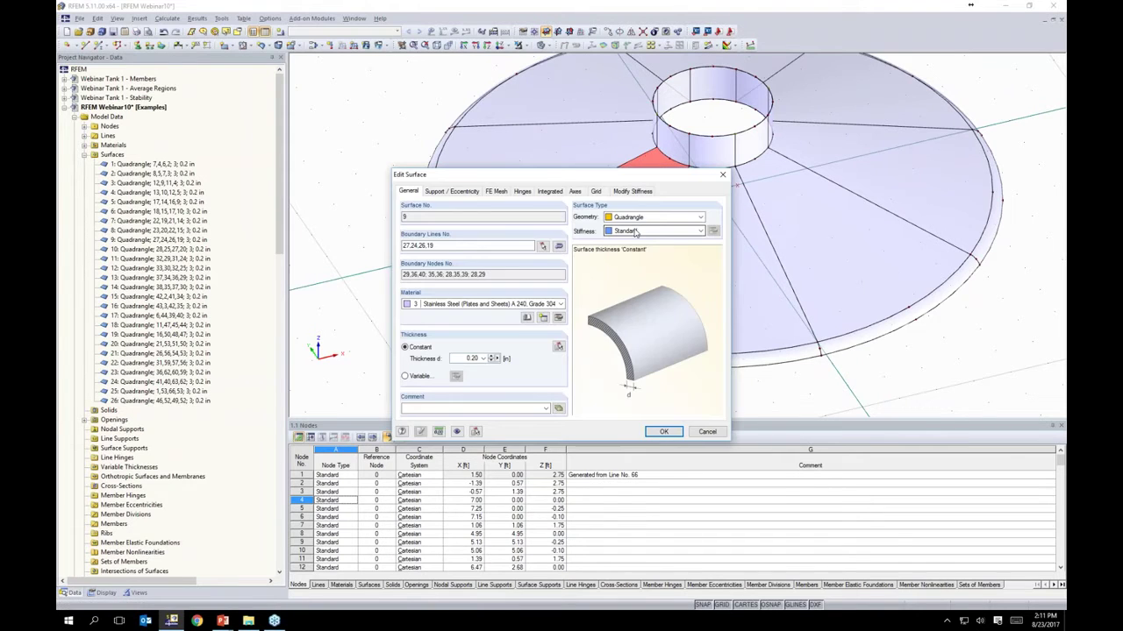
{"action": "left_click", "coordinate": [550, 191]}
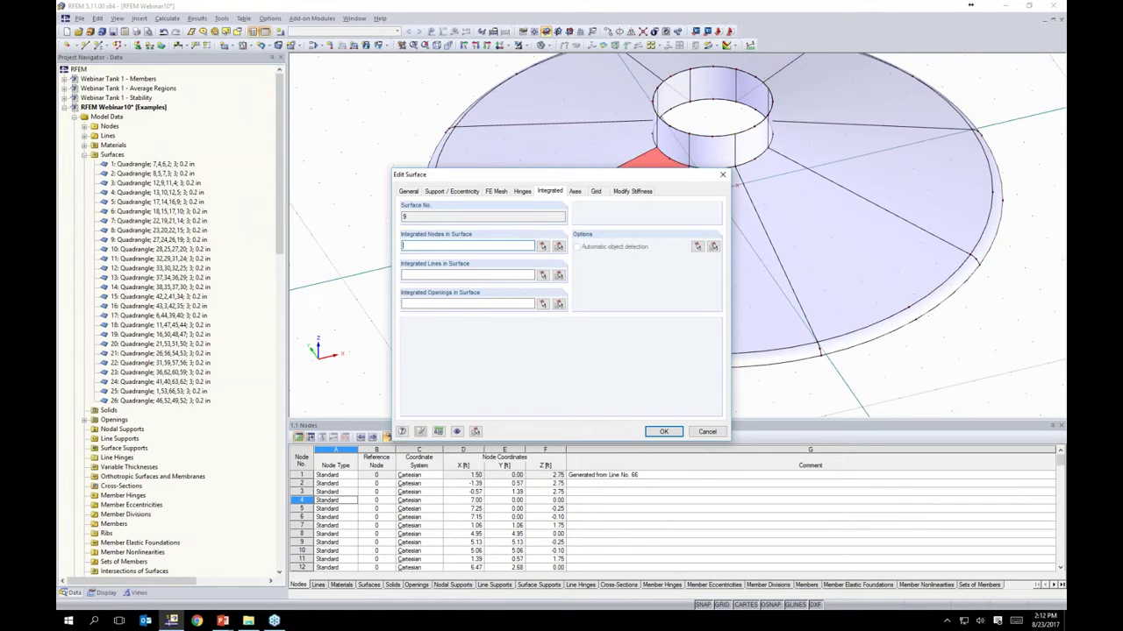
{"action": "left_click", "coordinate": [543, 304]}
{"action": "left_click", "coordinate": [566, 267]}
{"action": "left_click", "coordinate": [180, 101]}
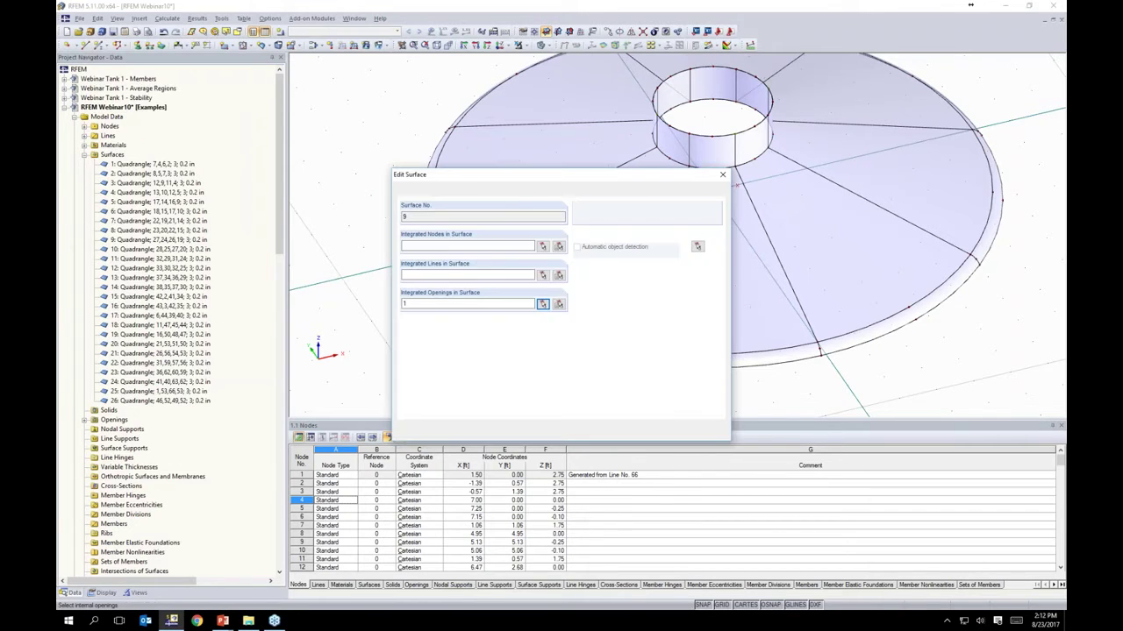
{"action": "left_click", "coordinate": [663, 432]}
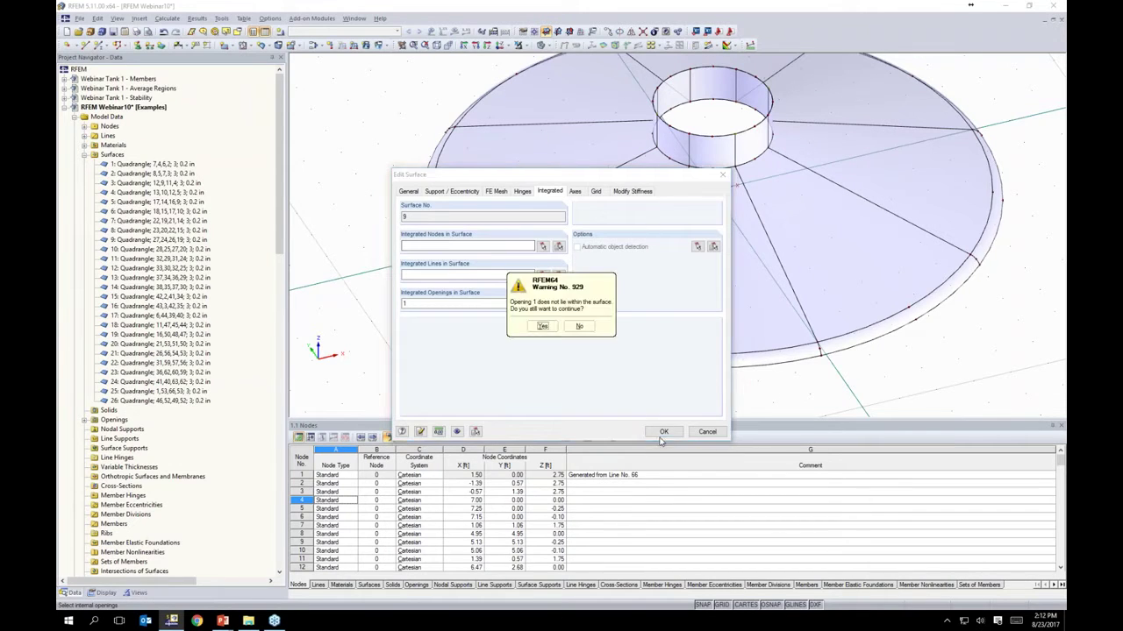
{"action": "left_click", "coordinate": [542, 327]}
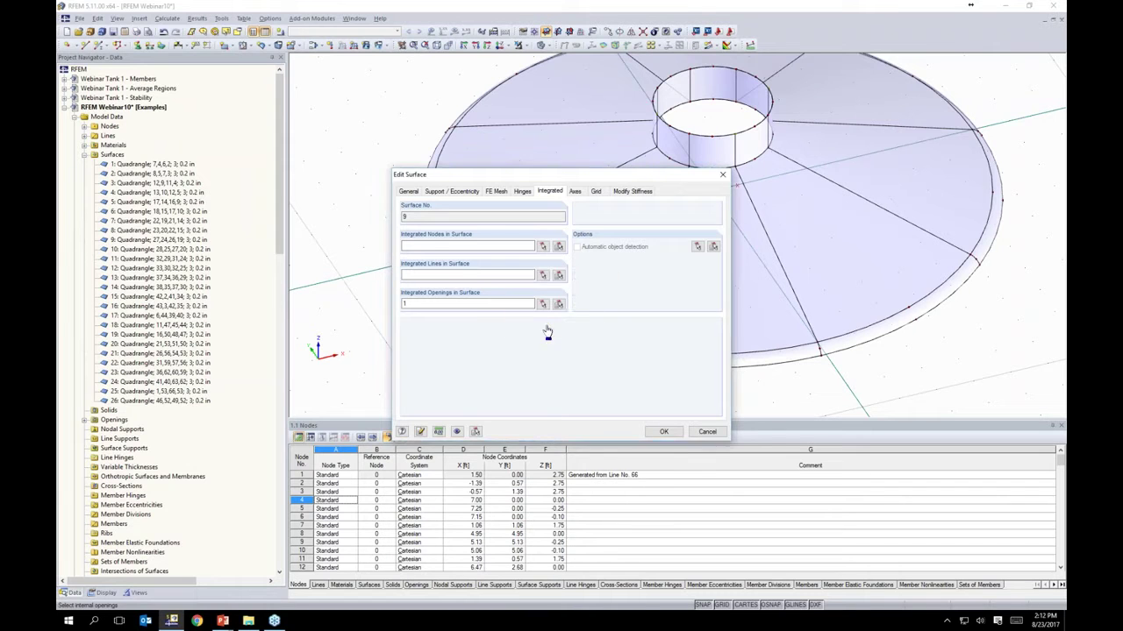
Step: Delete the small vertical cylinder surface that passes through the roof opening
{"action": "middle_click_drag", "start_coordinate": [402, 127], "coordinate": [399, 103], "text": "ctrl"}
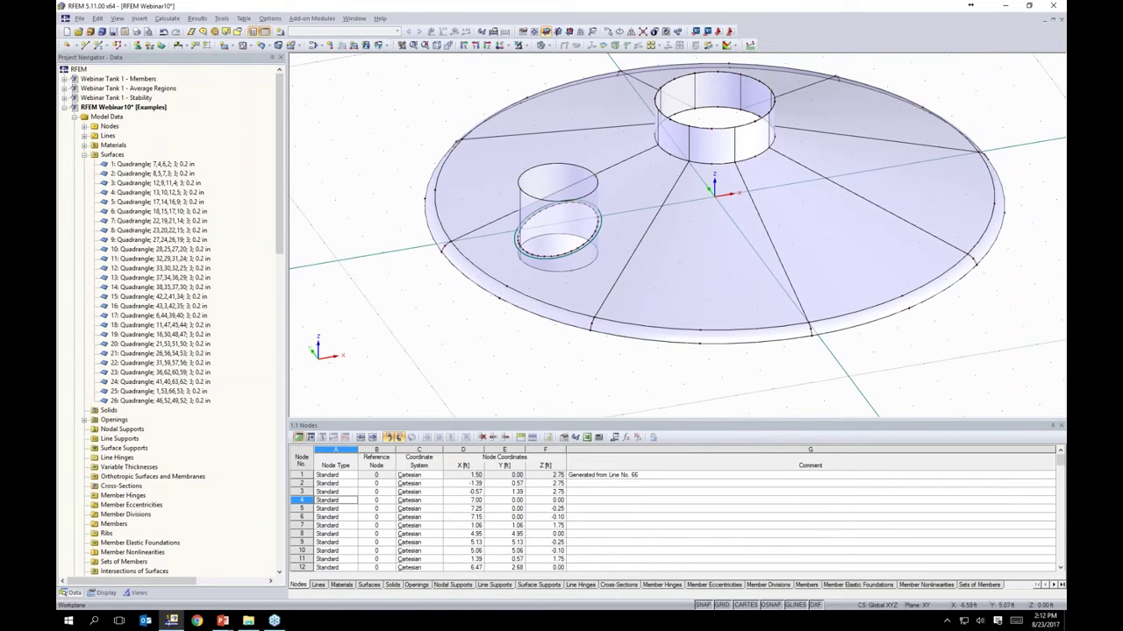
{"action": "scroll", "coordinate": [545, 272], "scroll_direction": "up", "scroll_amount": 2}
{"action": "scroll", "coordinate": [545, 272], "scroll_direction": "up", "scroll_amount": 1}
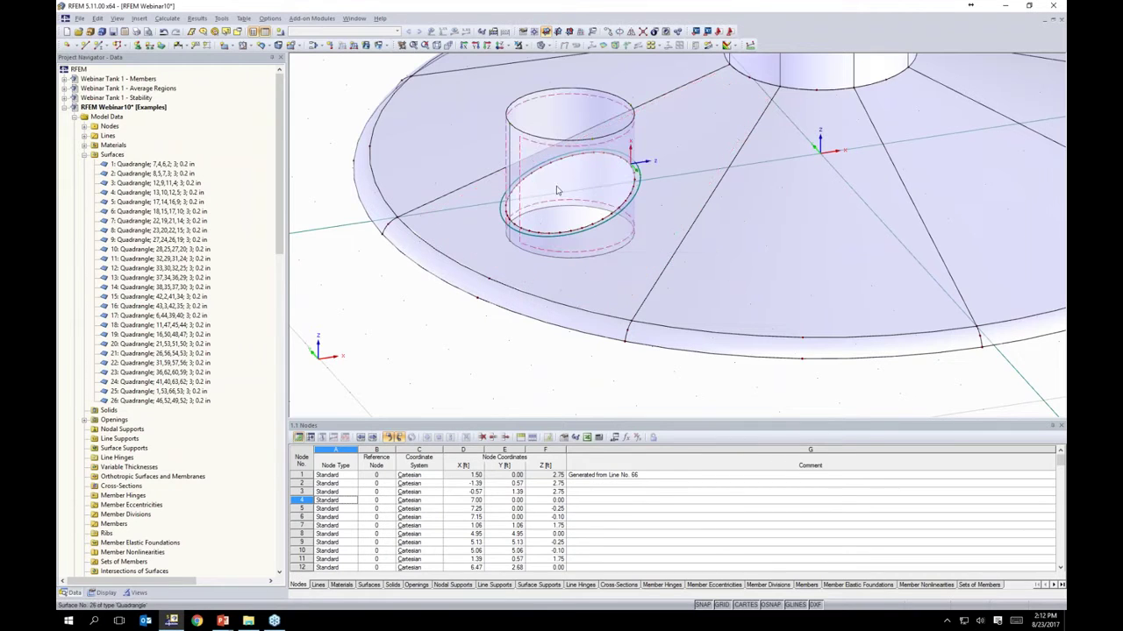
{"action": "left_click", "coordinate": [530, 148]}
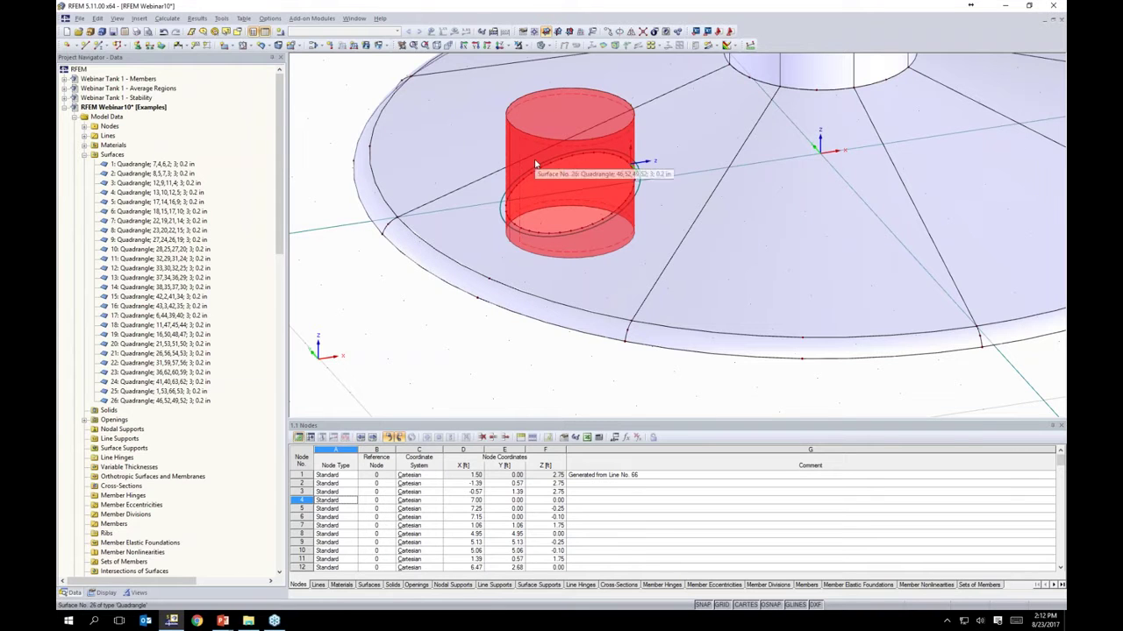
{"action": "left_click", "coordinate": [546, 266]}
{"action": "left_click", "coordinate": [626, 113]}
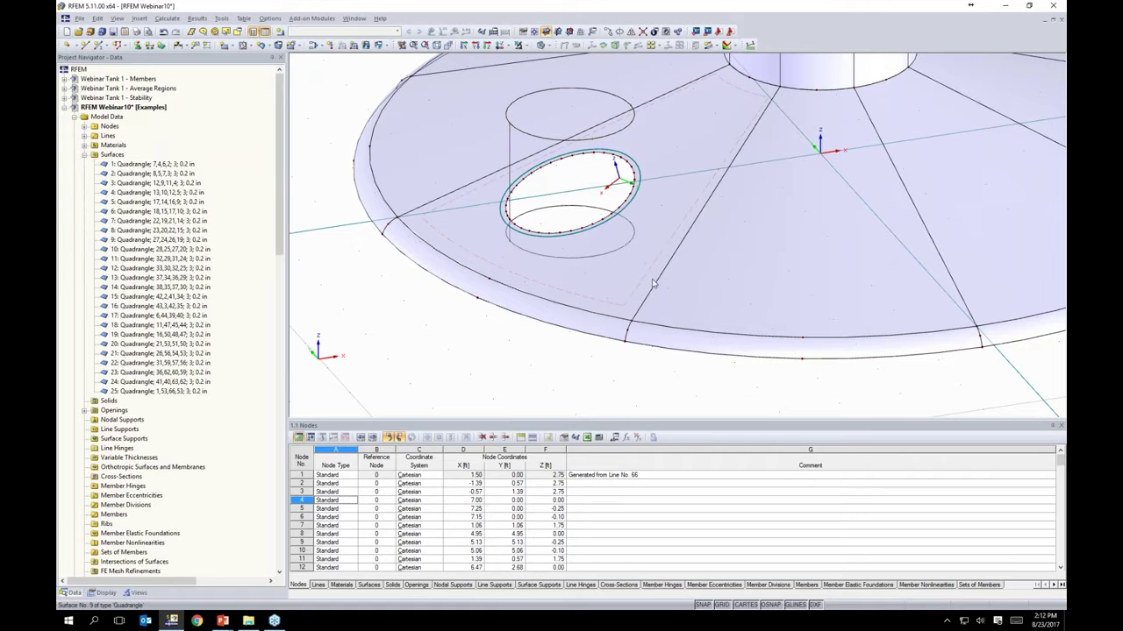
Step: In wireframe display, connect the vertical line with the roof opening's edge and delete the lower circle and line remainder beneath the opening
{"action": "left_click", "coordinate": [549, 46]}
{"action": "left_click", "coordinate": [550, 61]}
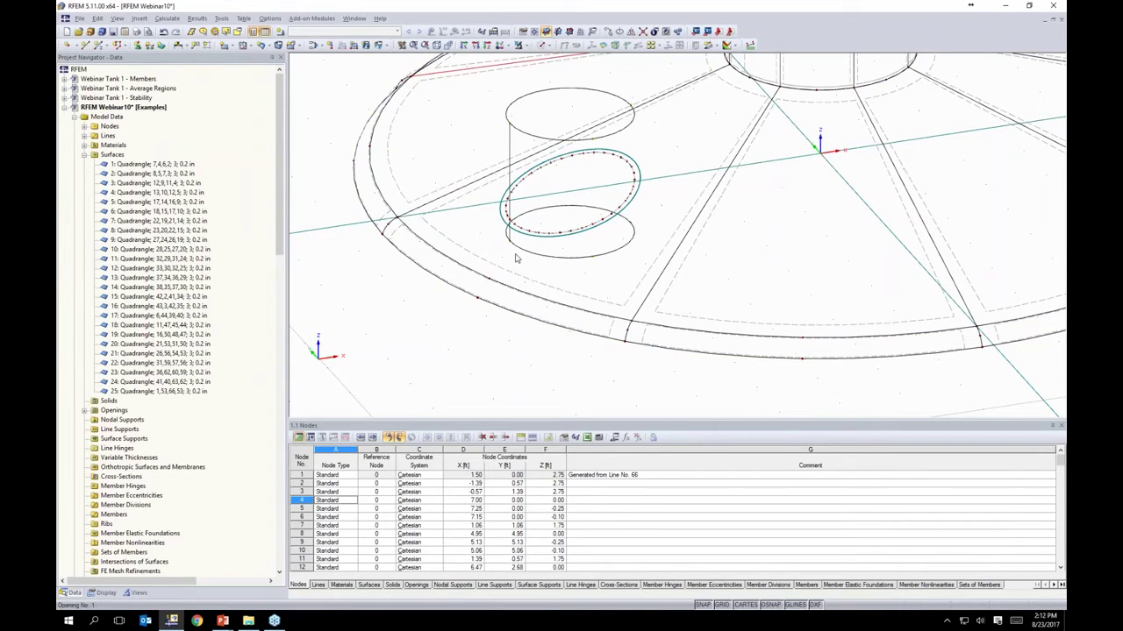
{"action": "scroll", "coordinate": [516, 254], "scroll_direction": "up", "scroll_amount": 3}
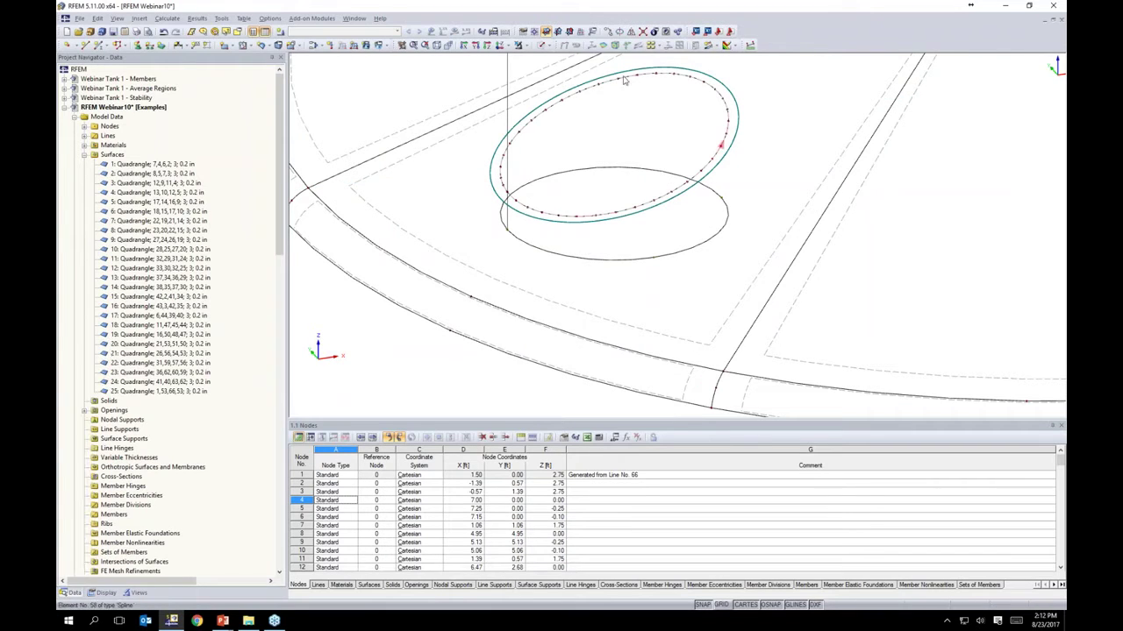
{"action": "left_click", "coordinate": [643, 34]}
{"action": "left_click_drag", "start_coordinate": [464, 164], "coordinate": [549, 257]}
{"action": "left_click_drag", "start_coordinate": [522, 261], "coordinate": [504, 225]}
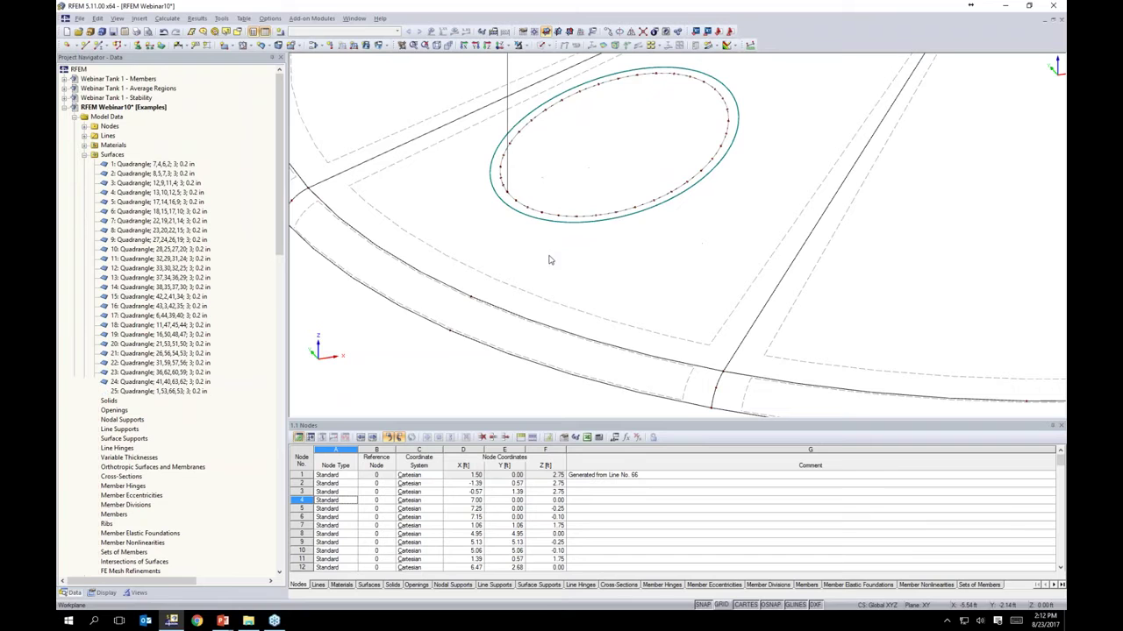
Step: Create a stainless steel quadrangle surface between the upper circle and the roof opening's edge, and return to shaded display
{"action": "scroll", "coordinate": [551, 250], "scroll_direction": "down", "scroll_amount": 3}
{"action": "middle_click_drag", "start_coordinate": [552, 247], "coordinate": [487, 289]}
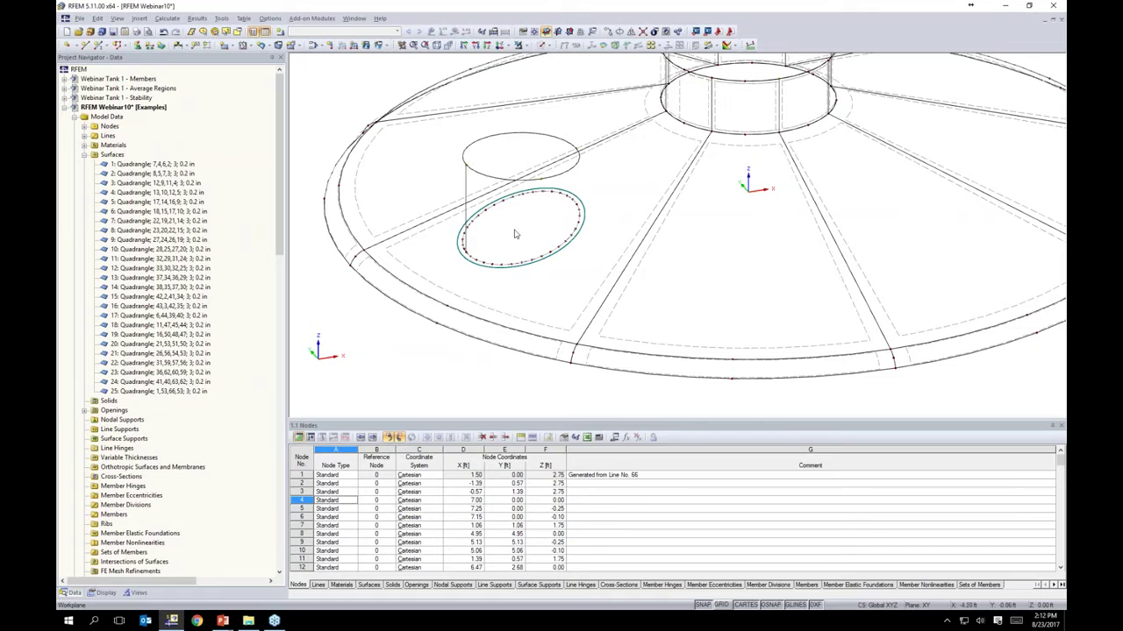
{"action": "left_click", "coordinate": [233, 48]}
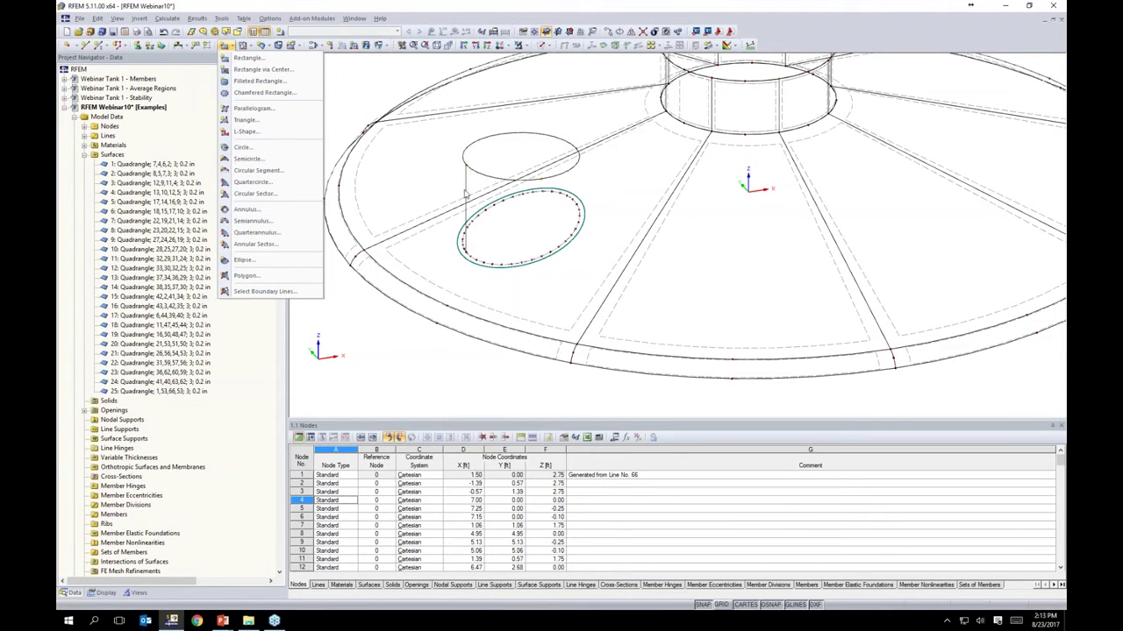
{"action": "left_click", "coordinate": [261, 45]}
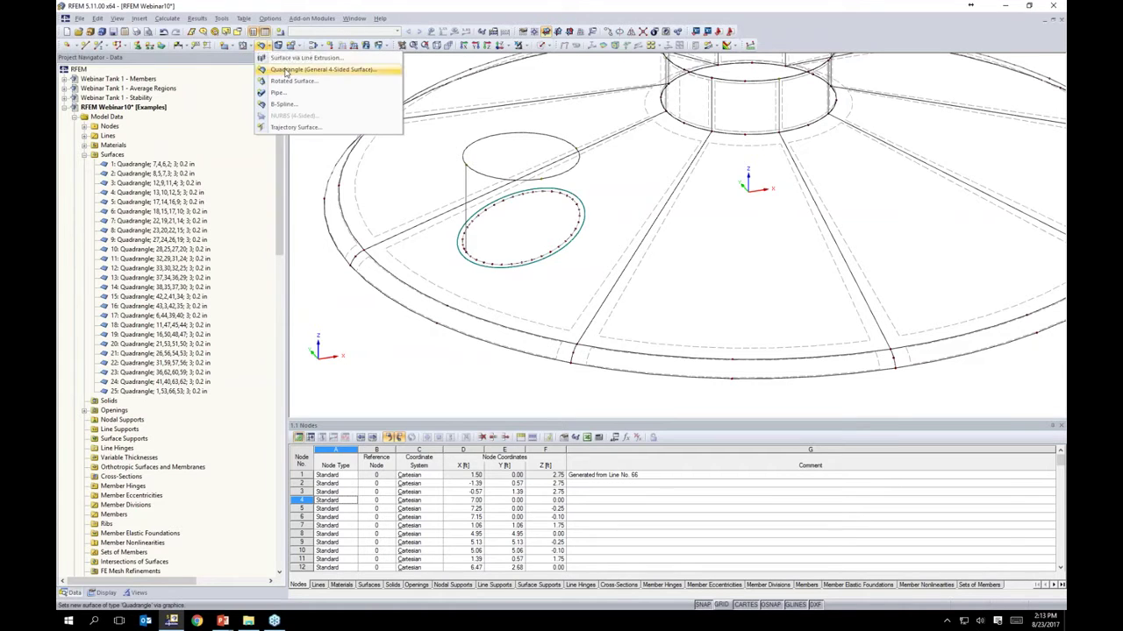
{"action": "left_click", "coordinate": [285, 70]}
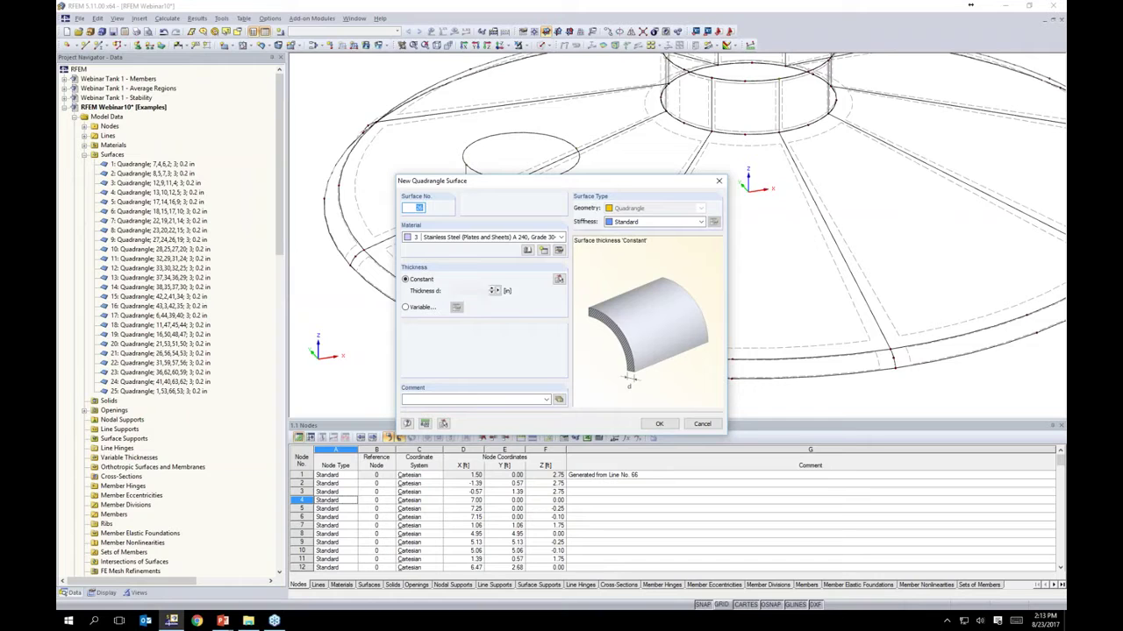
{"action": "left_click", "coordinate": [658, 424]}
{"action": "left_click", "coordinate": [568, 208]}
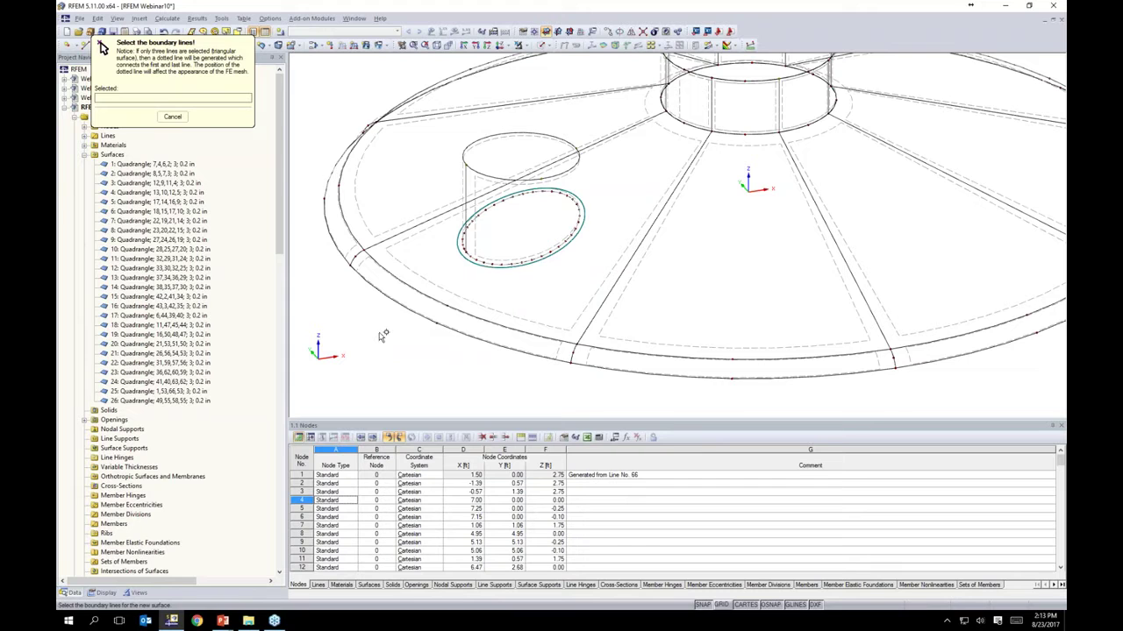
{"action": "key", "text": "Escape"}
{"action": "left_click", "coordinate": [545, 46]}
{"action": "left_click", "coordinate": [554, 69]}
Step: Extrude the roof's outer bottom edge lines 38 ft in the global -Z direction as stainless steel surfaces 0.32 in thick
{"action": "scroll", "coordinate": [686, 175], "scroll_direction": "down", "scroll_amount": 2}
{"action": "middle_click_drag", "start_coordinate": [413, 131], "coordinate": [371, 109], "text": "ctrl"}
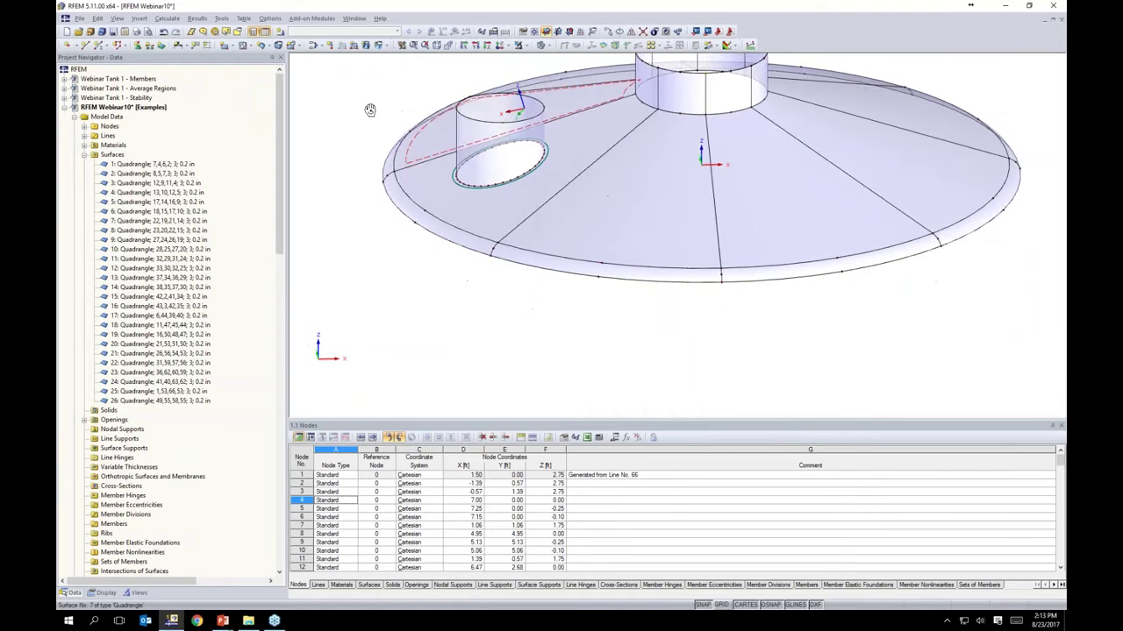
{"action": "scroll", "coordinate": [418, 189], "scroll_direction": "down", "scroll_amount": 5}
{"action": "middle_click_drag", "start_coordinate": [418, 189], "coordinate": [694, 115], "text": "ctrl"}
{"action": "scroll", "coordinate": [747, 183], "scroll_direction": "up", "scroll_amount": 2}
{"action": "scroll", "coordinate": [556, 263], "scroll_direction": "up", "scroll_amount": 1}
{"action": "middle_click_drag", "start_coordinate": [557, 259], "coordinate": [568, 259]}
{"action": "left_click_drag", "start_coordinate": [342, 221], "coordinate": [867, 279]}
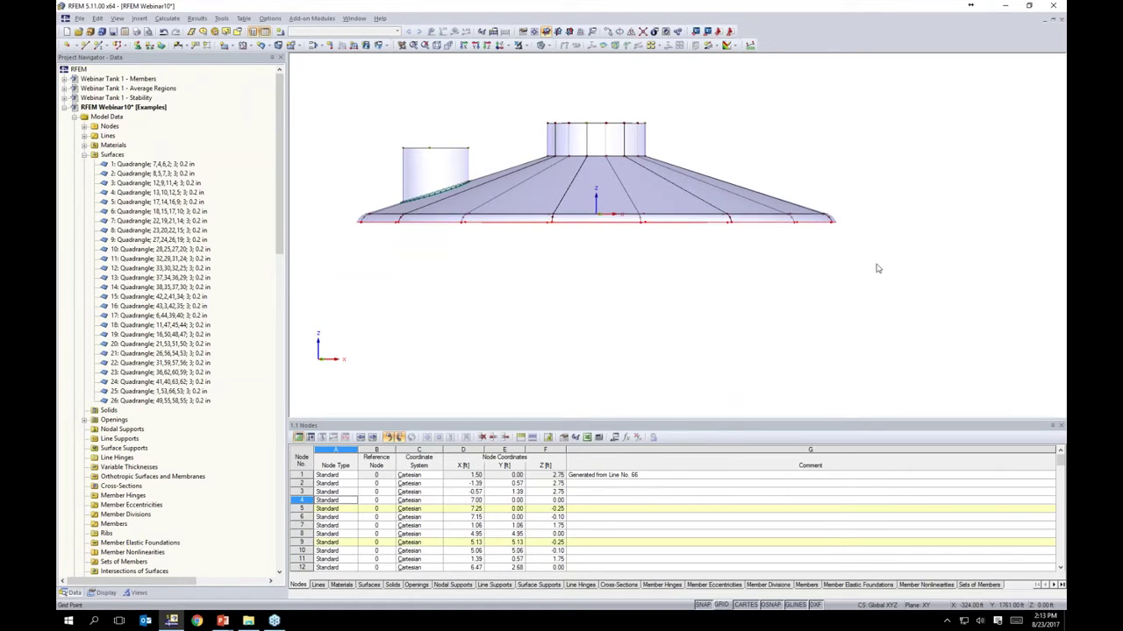
{"action": "middle_click_drag", "start_coordinate": [891, 162], "coordinate": [880, 200], "text": "ctrl"}
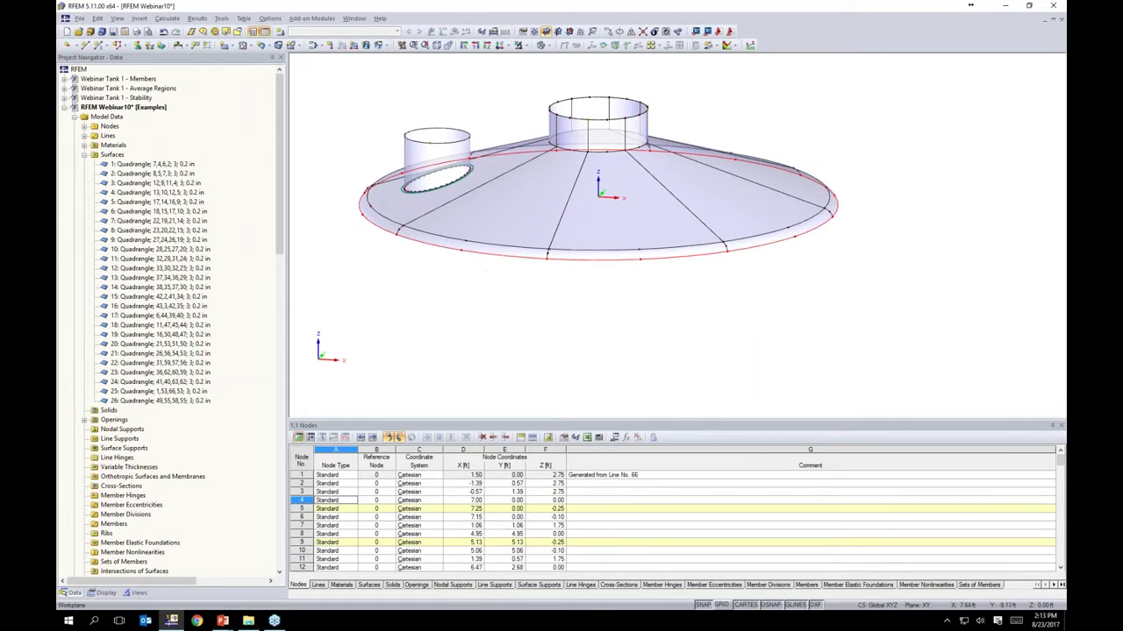
{"action": "right_click", "coordinate": [772, 250]}
{"action": "mouse_move", "coordinate": [794, 252]}
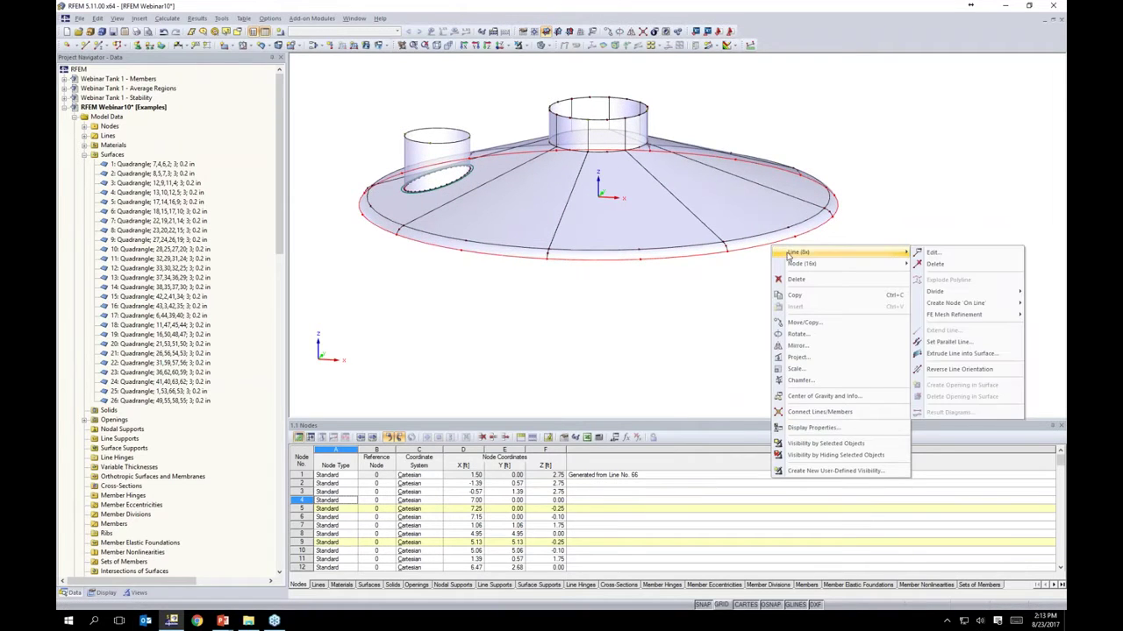
{"action": "left_click", "coordinate": [935, 354]}
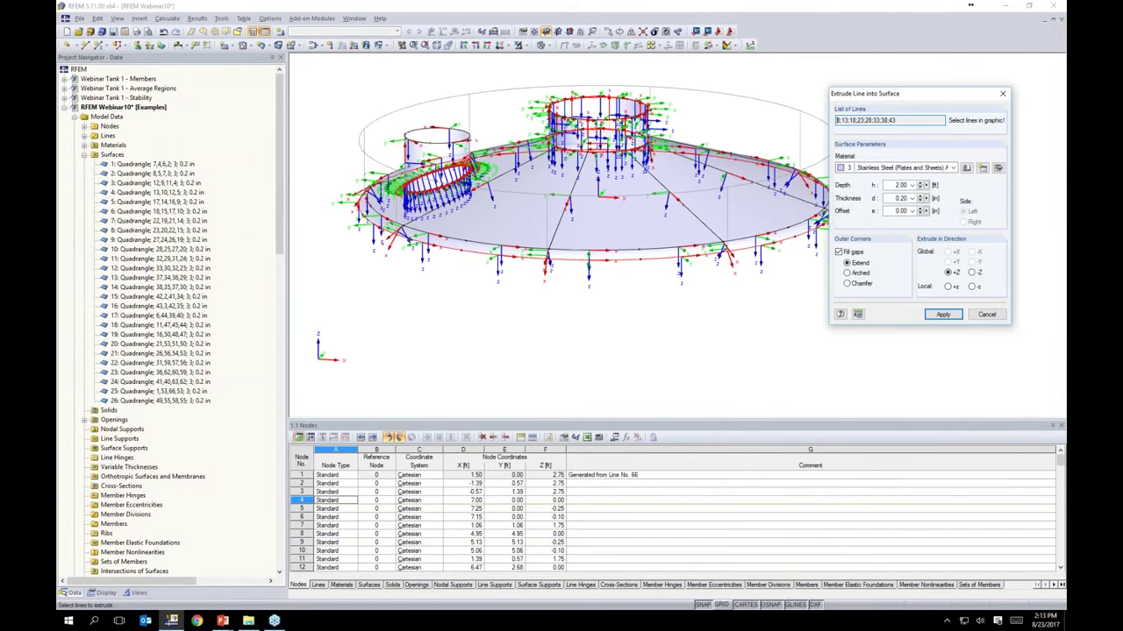
{"action": "type", "text": "38"}
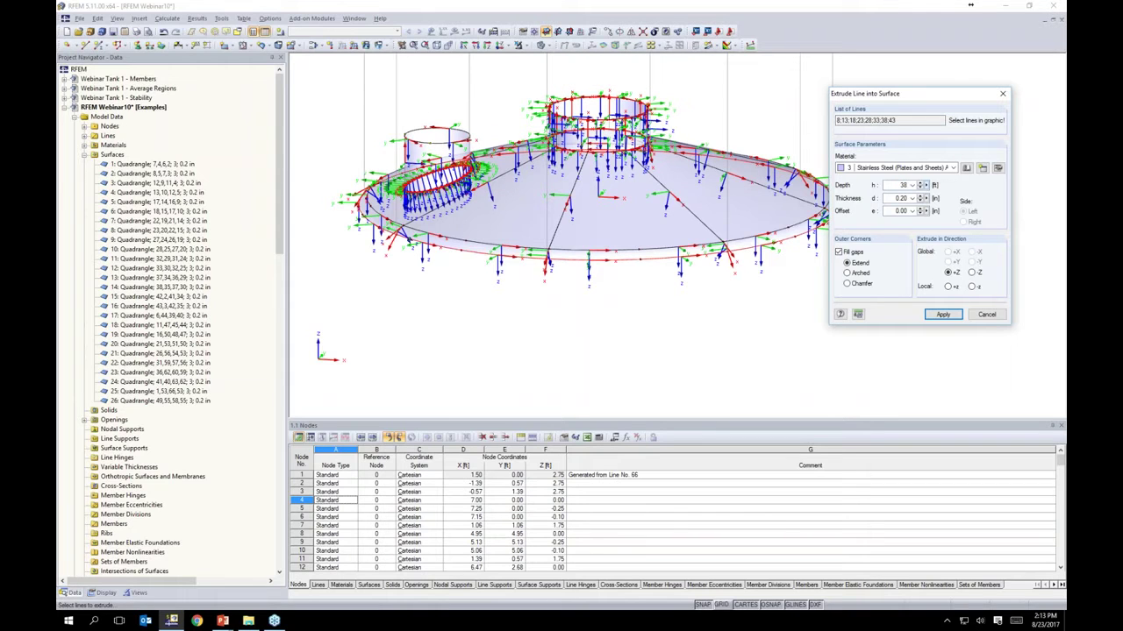
{"action": "left_click", "coordinate": [899, 198]}
{"action": "left_click", "coordinate": [972, 274]}
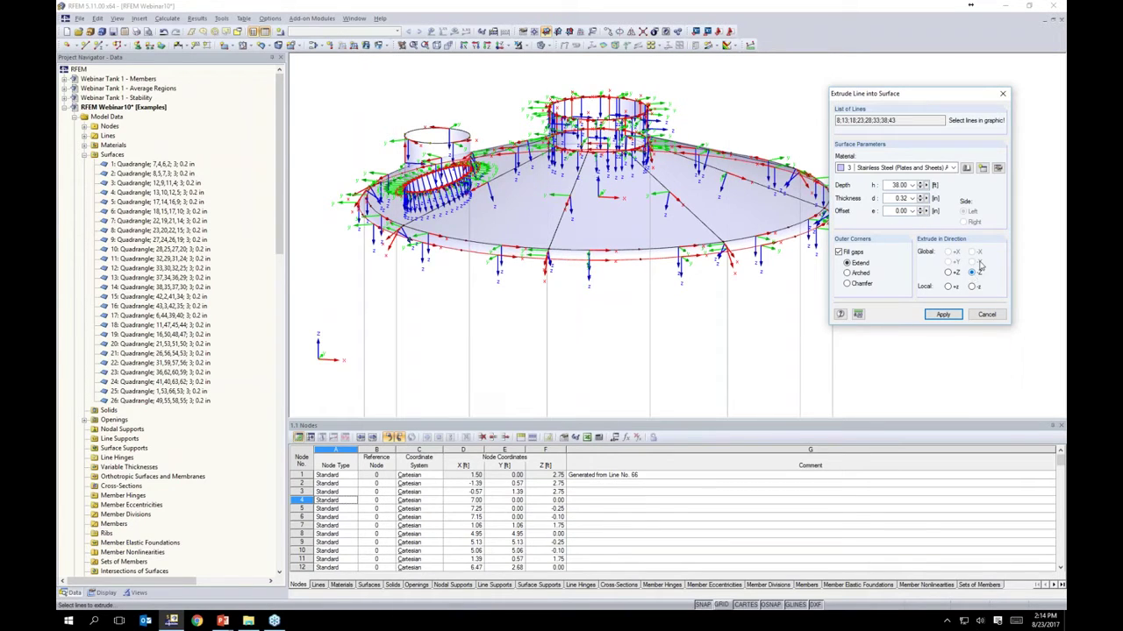
{"action": "left_click", "coordinate": [948, 272]}
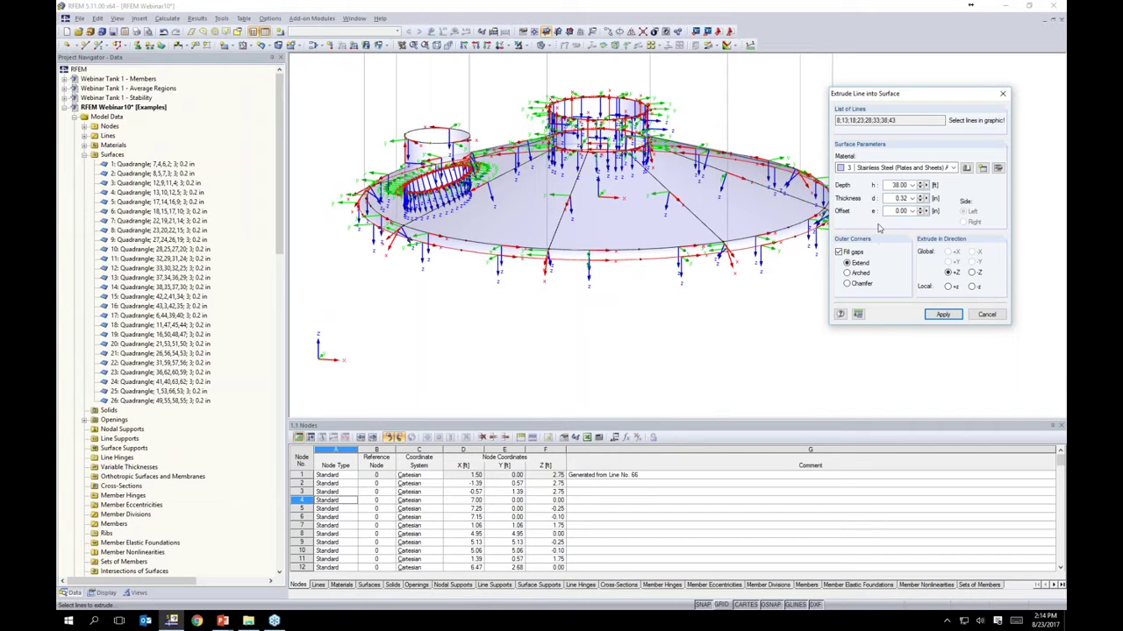
{"action": "left_click", "coordinate": [972, 273]}
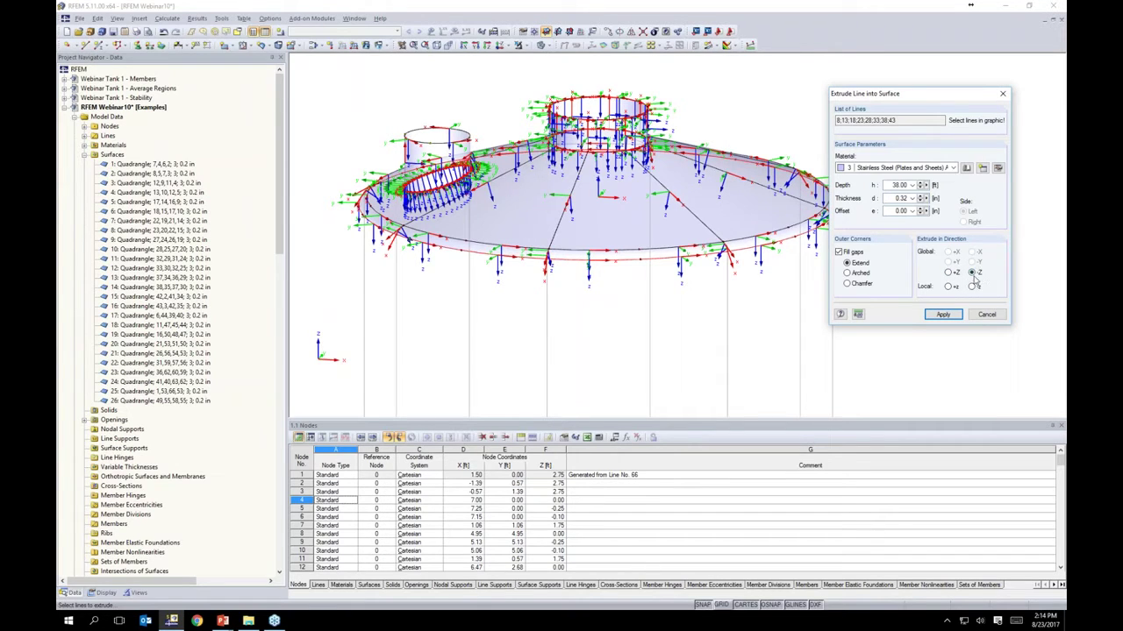
{"action": "left_click", "coordinate": [940, 314]}
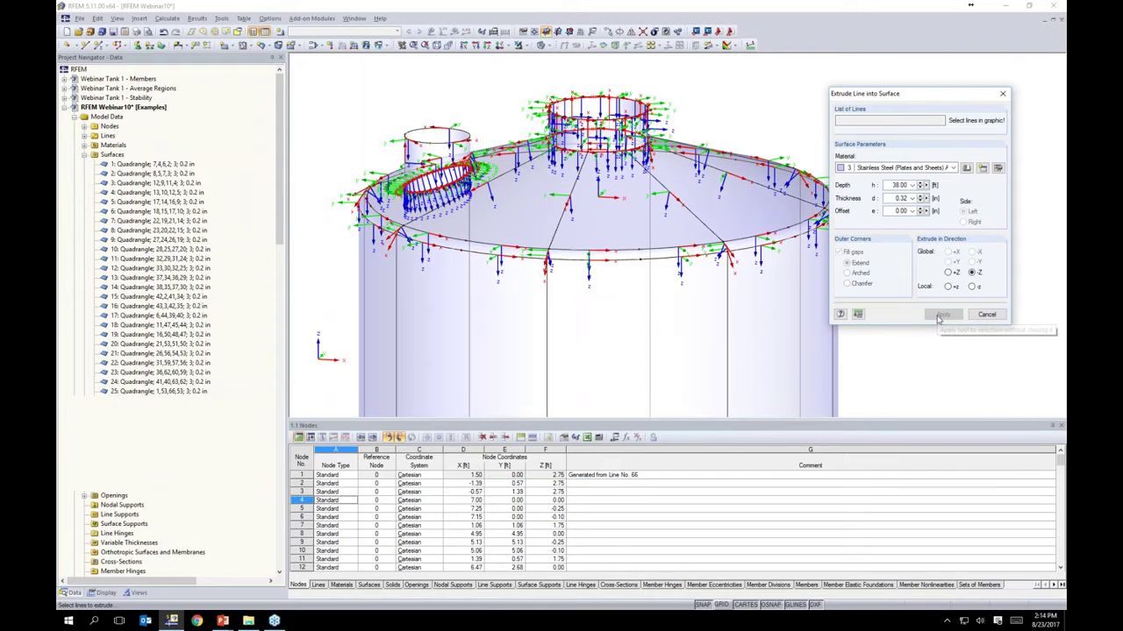
{"action": "right_click", "coordinate": [910, 360]}
Step: Extrude the tank wall's bottom edge lines a further 3.5 ft in the global -Z direction, keeping the 0.32 in thickness
{"action": "scroll", "coordinate": [904, 329], "scroll_direction": "down", "scroll_amount": 4}
{"action": "middle_click_drag", "start_coordinate": [906, 330], "coordinate": [641, 255]}
{"action": "scroll", "coordinate": [828, 185], "scroll_direction": "down", "scroll_amount": 2}
{"action": "scroll", "coordinate": [828, 184], "scroll_direction": "down", "scroll_amount": 2}
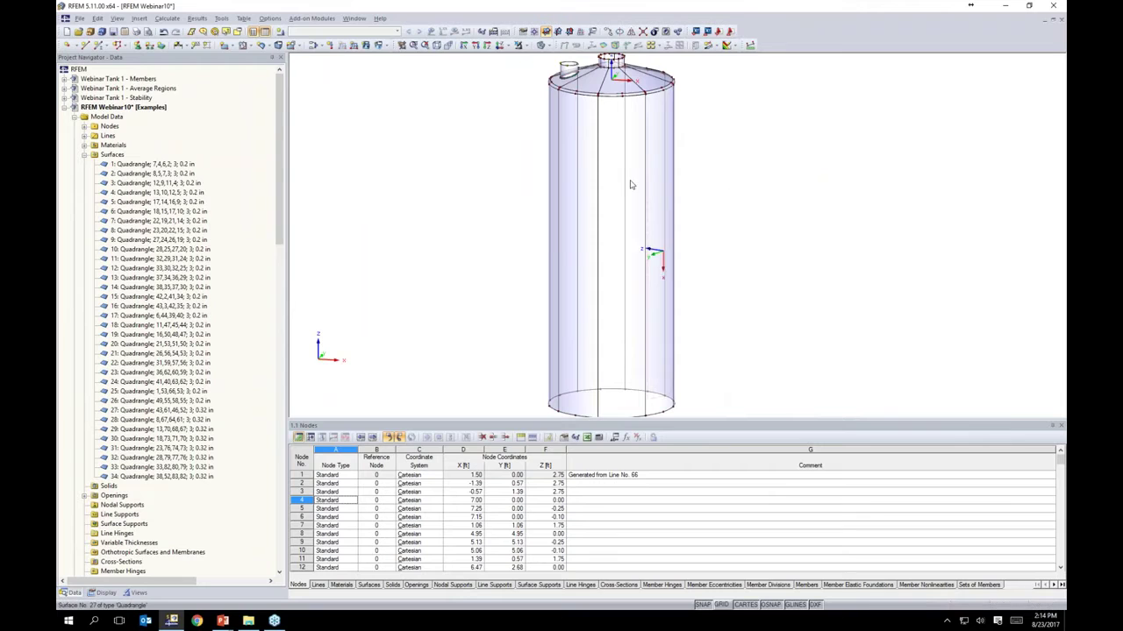
{"action": "middle_click_drag", "start_coordinate": [652, 304], "coordinate": [654, 299], "text": "ctrl"}
{"action": "middle_click_drag", "start_coordinate": [727, 302], "coordinate": [730, 277], "text": "ctrl"}
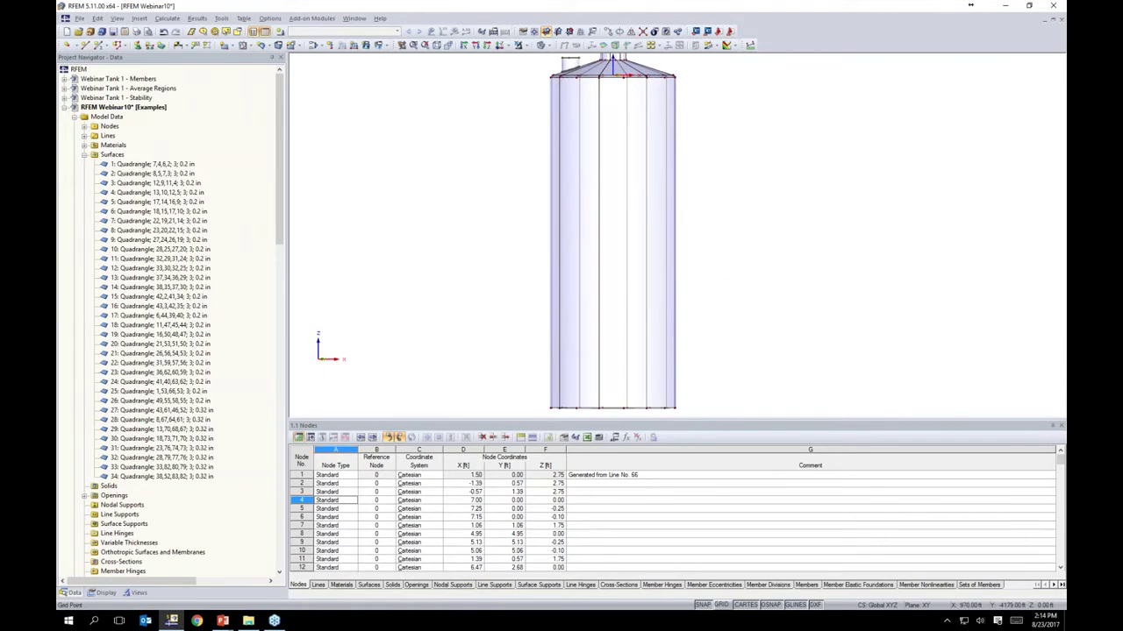
{"action": "middle_click_drag", "start_coordinate": [708, 374], "coordinate": [716, 285]}
{"action": "scroll", "coordinate": [667, 341], "scroll_direction": "up", "scroll_amount": 4}
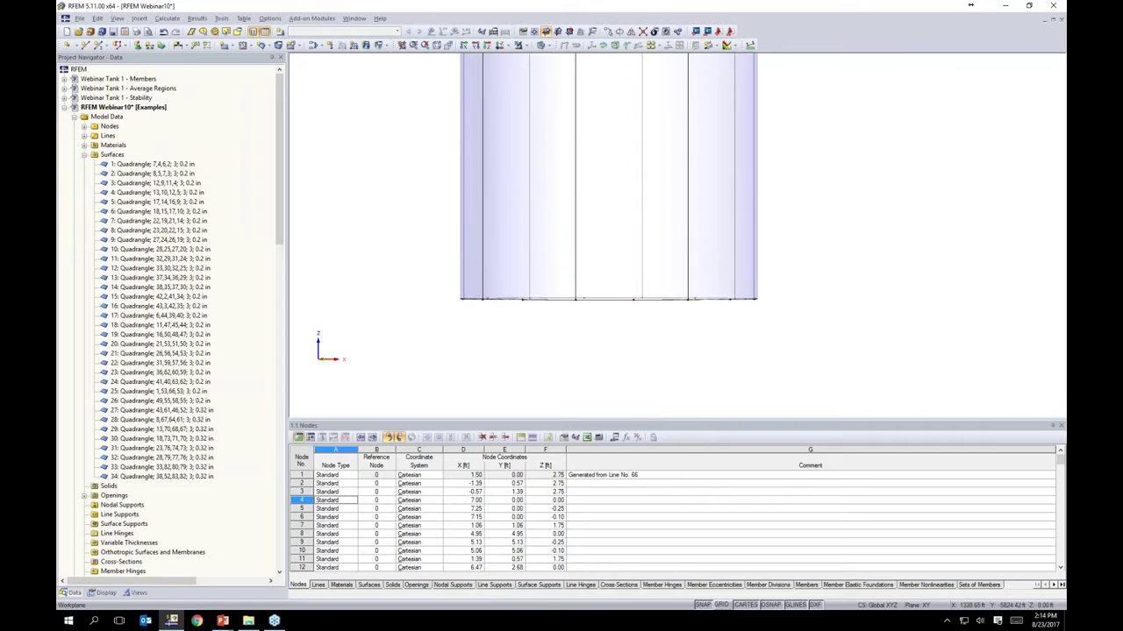
{"action": "left_click_drag", "start_coordinate": [428, 269], "coordinate": [812, 333]}
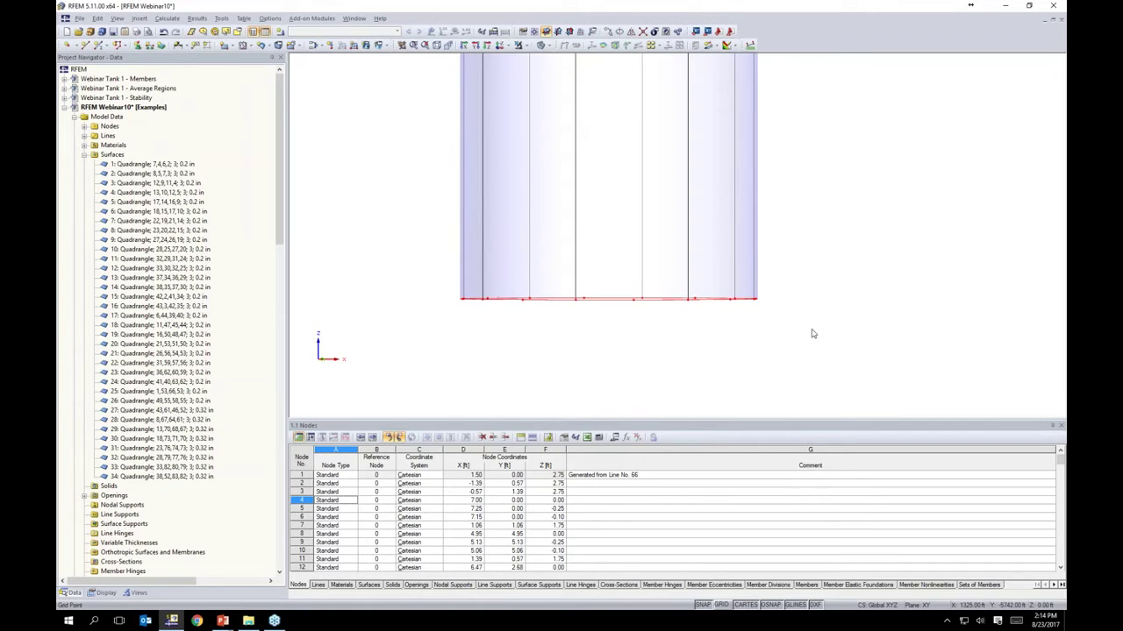
{"action": "middle_click_drag", "start_coordinate": [813, 281], "coordinate": [396, 242], "text": "ctrl"}
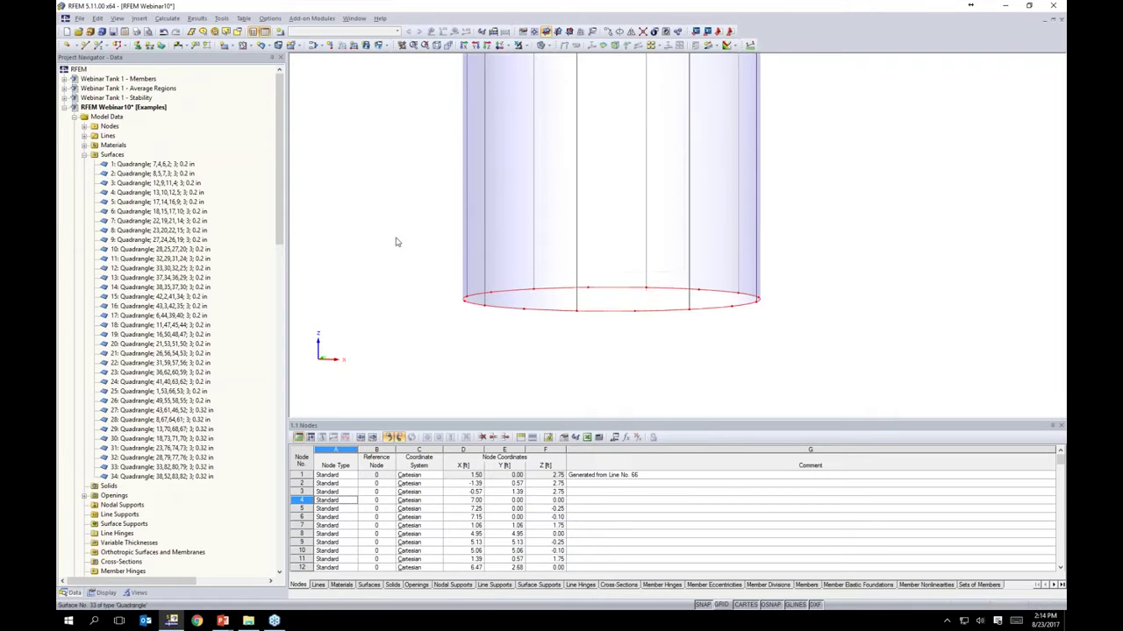
{"action": "right_click", "coordinate": [669, 313]}
{"action": "mouse_move", "coordinate": [689, 318]}
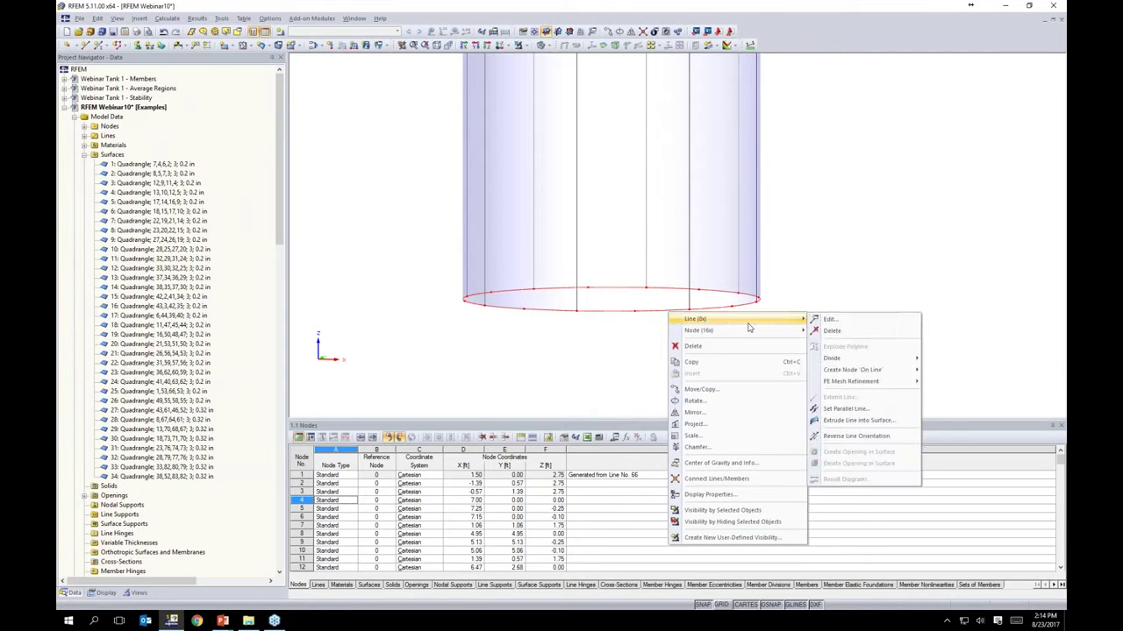
{"action": "left_click", "coordinate": [847, 421]}
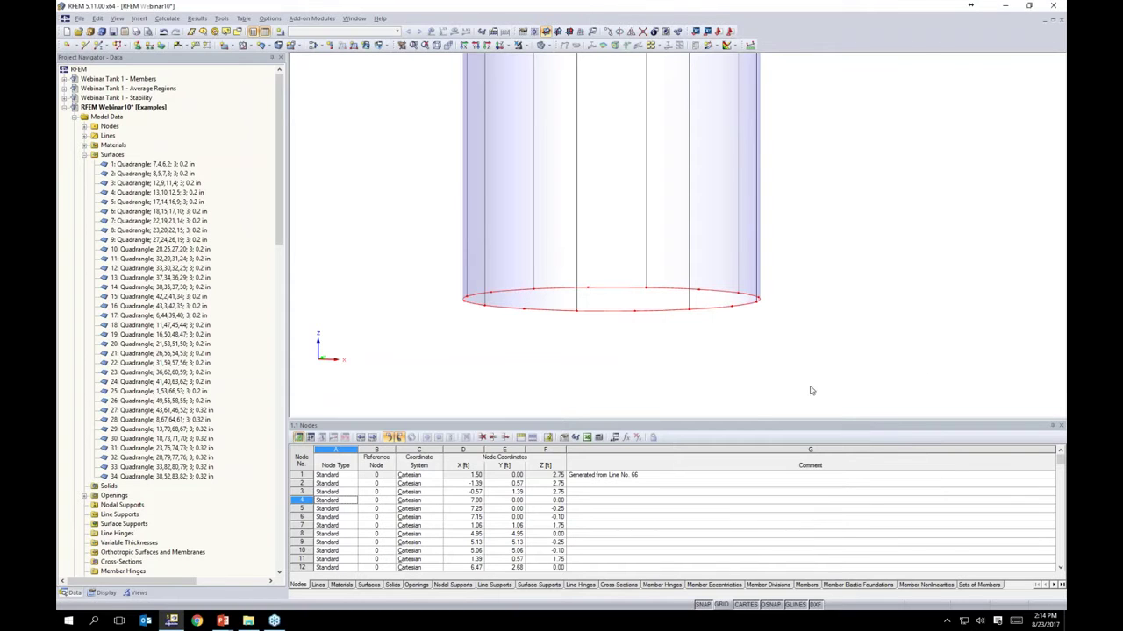
{"action": "double_click", "coordinate": [901, 185]}
{"action": "type", "text": "3.5"}
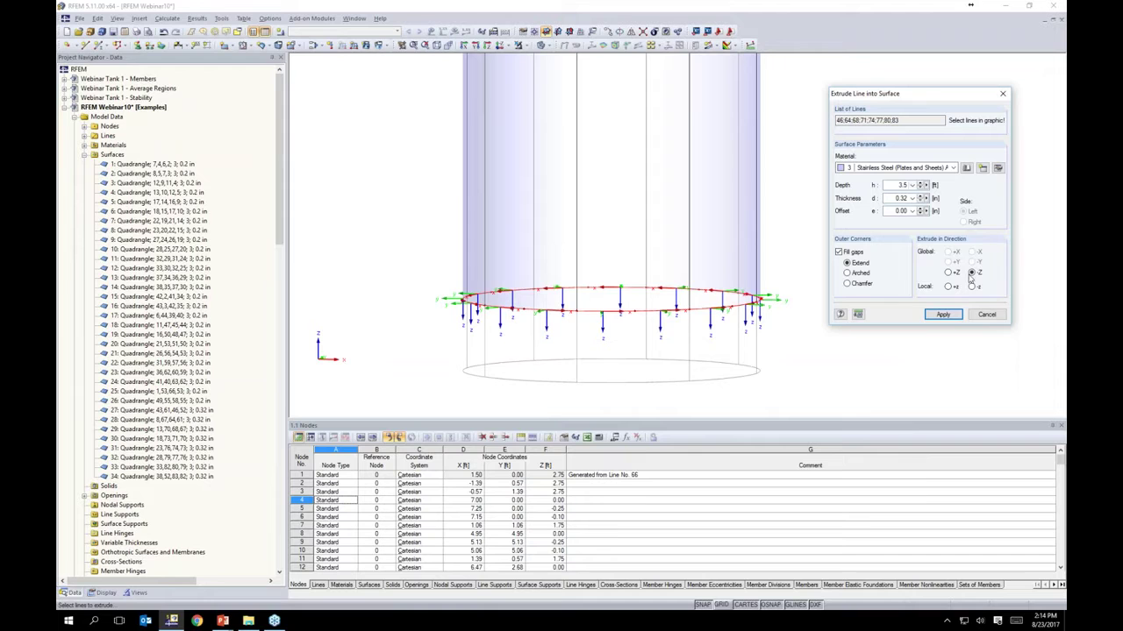
{"action": "left_click", "coordinate": [954, 315]}
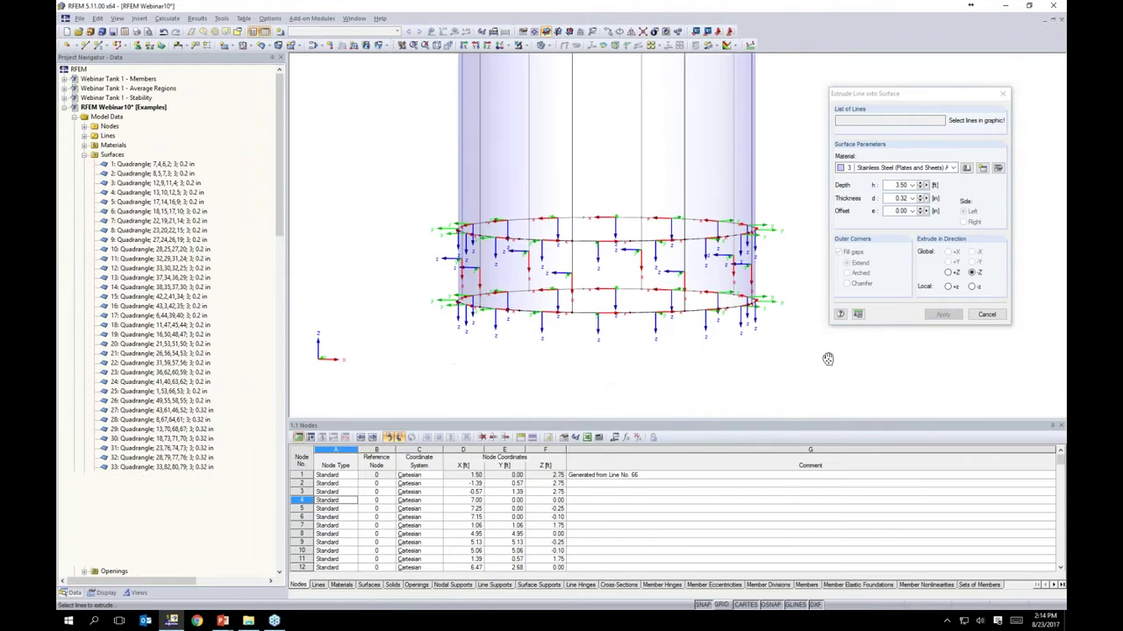
Step: Extrude the new bottom edge lines another 1 ft in the global -Z direction with 0.32 in thickness
{"action": "left_click_drag", "start_coordinate": [436, 277], "coordinate": [816, 350]}
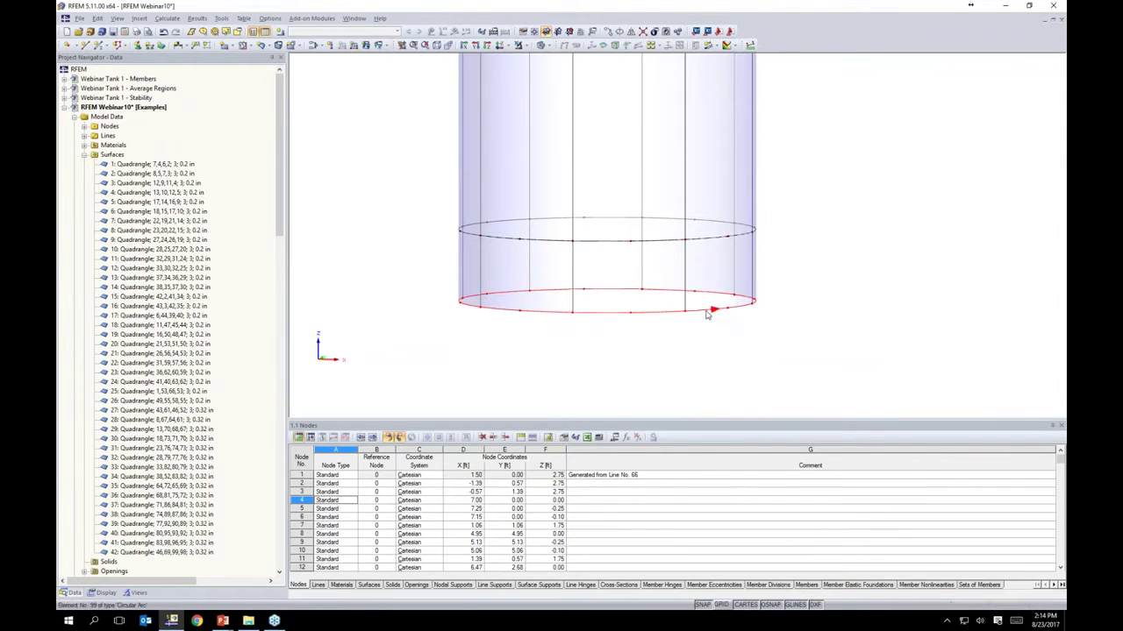
{"action": "right_click", "coordinate": [708, 312]}
{"action": "mouse_move", "coordinate": [746, 318]}
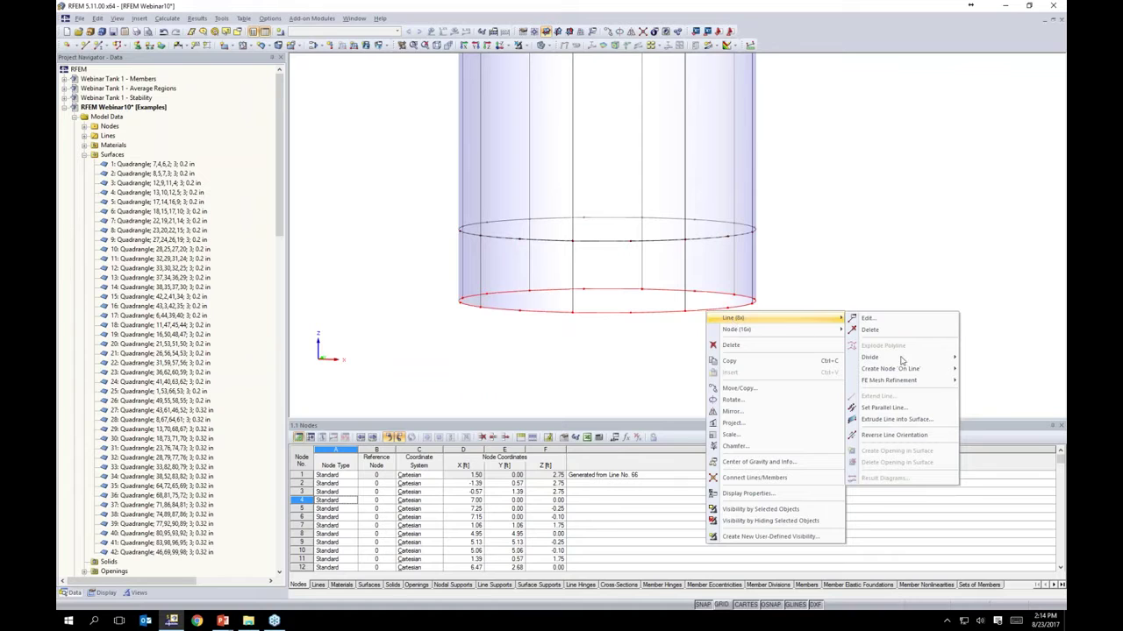
{"action": "left_click", "coordinate": [893, 419]}
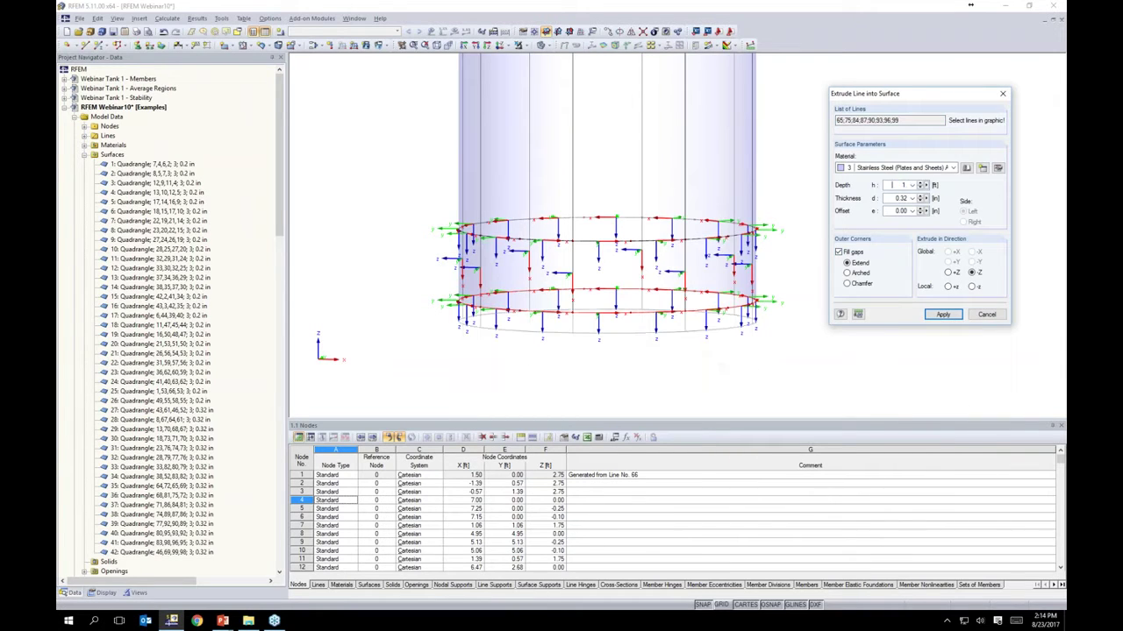
{"action": "left_click", "coordinate": [942, 314]}
{"action": "key", "text": "Escape"}
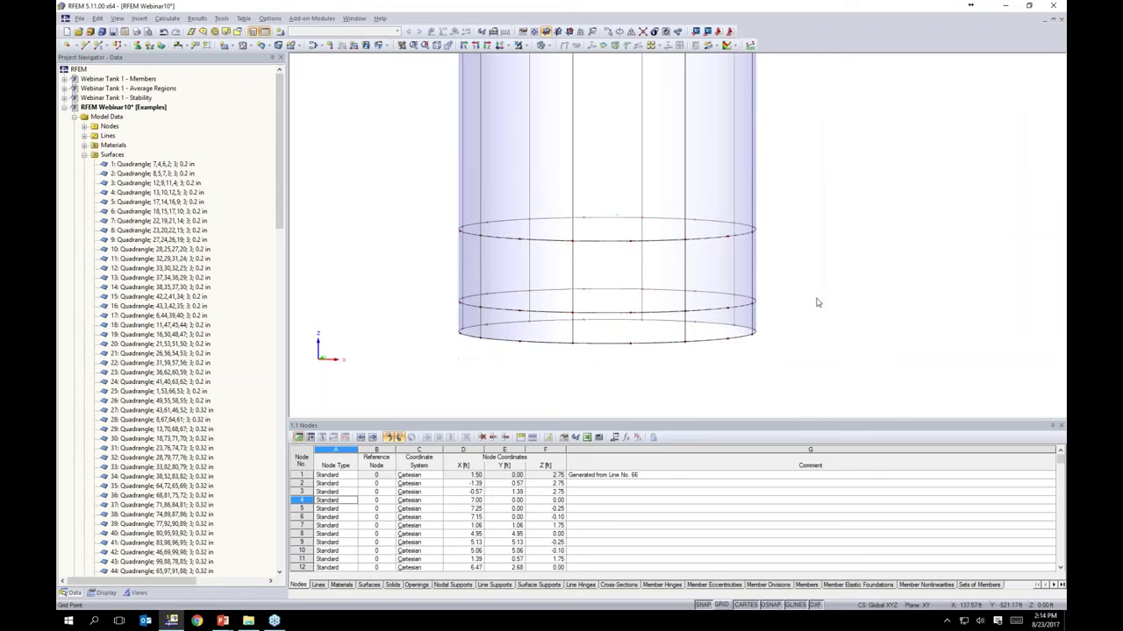
Step: Set the Z coordinate of the work plane's origin to -53.75 ft, keeping the global XY plane
{"action": "middle_click_drag", "start_coordinate": [812, 211], "coordinate": [858, 226]}
{"action": "middle_click_drag", "start_coordinate": [826, 284], "coordinate": [811, 197]}
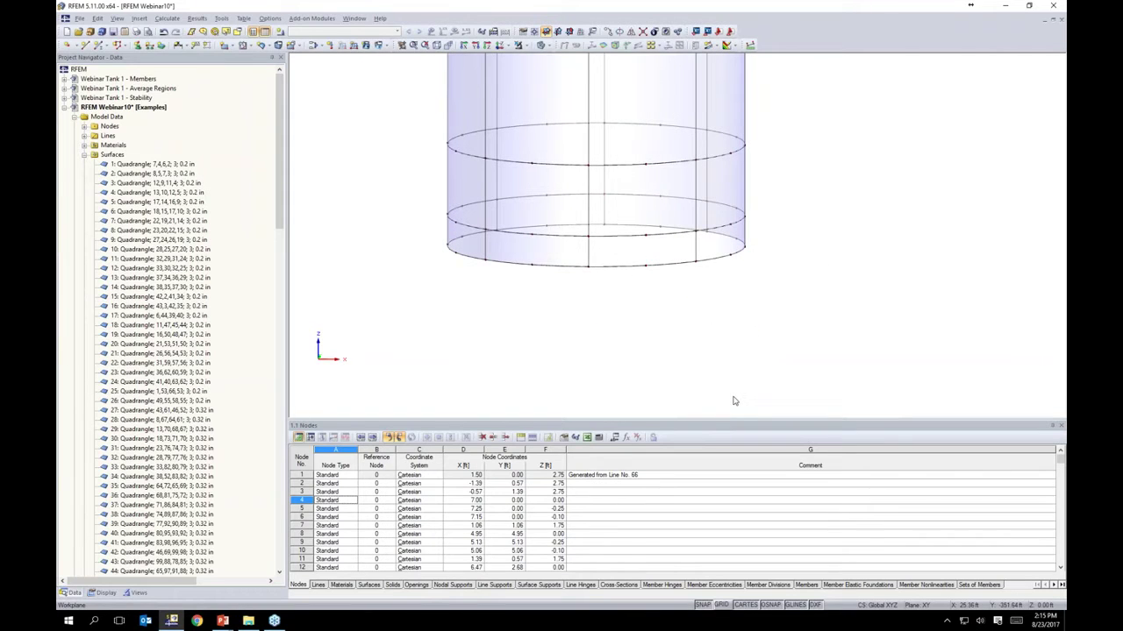
{"action": "scroll", "coordinate": [777, 306], "scroll_direction": "down", "scroll_amount": 4}
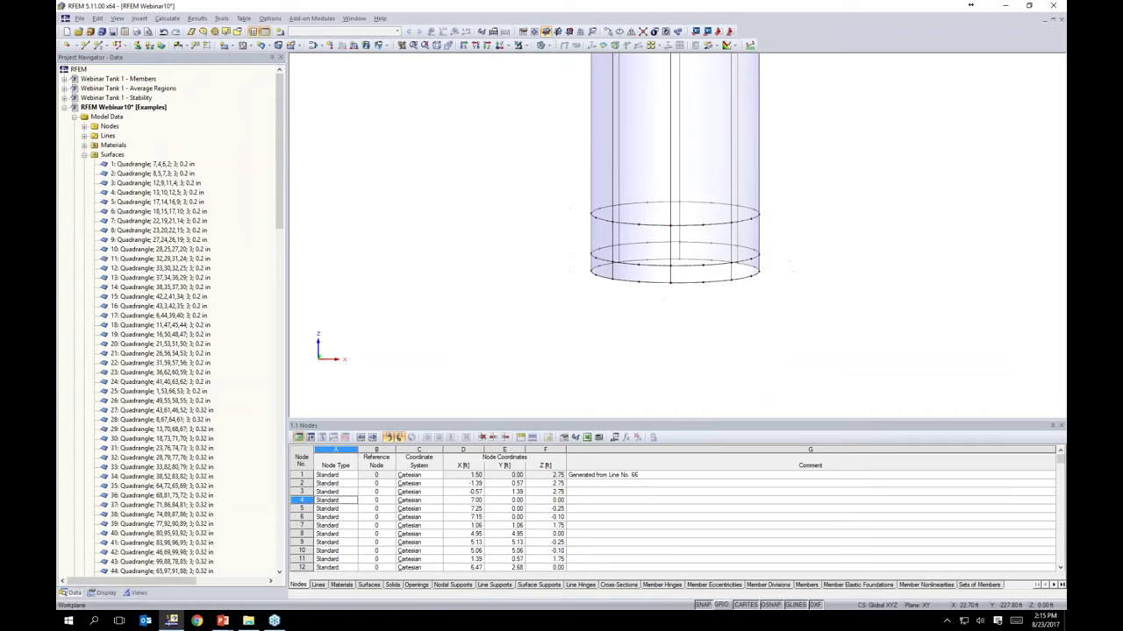
{"action": "middle_click_drag", "start_coordinate": [788, 230], "coordinate": [774, 300]}
{"action": "middle_click_drag", "start_coordinate": [823, 133], "coordinate": [790, 263]}
{"action": "middle_click_drag", "start_coordinate": [792, 183], "coordinate": [780, 155]}
{"action": "middle_click_drag", "start_coordinate": [772, 408], "coordinate": [738, 283]}
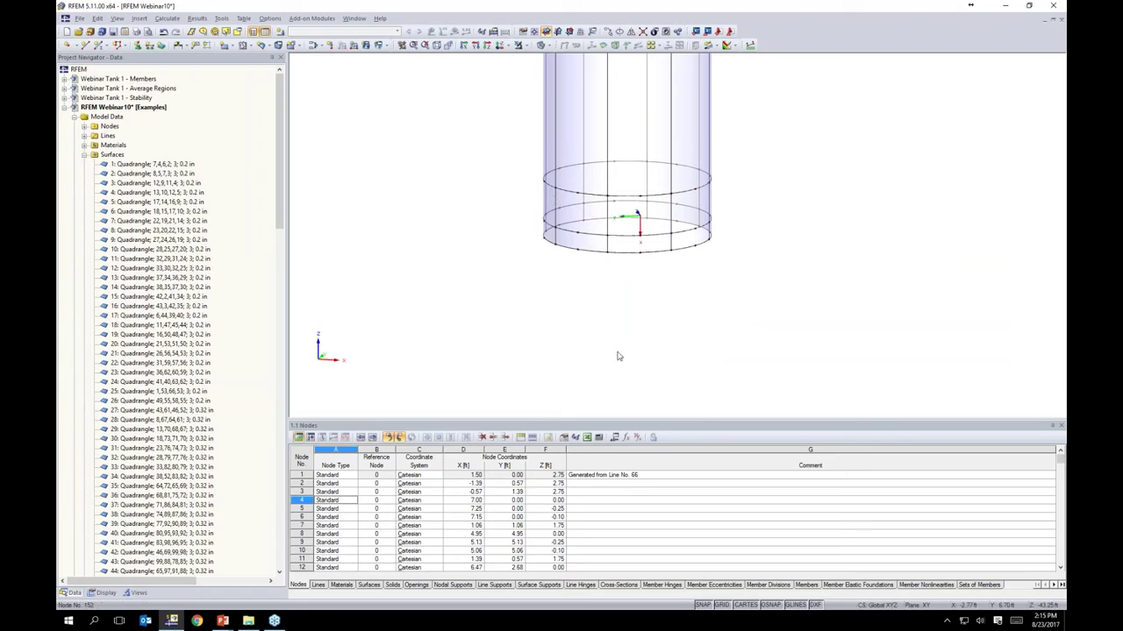
{"action": "right_click", "coordinate": [722, 608]}
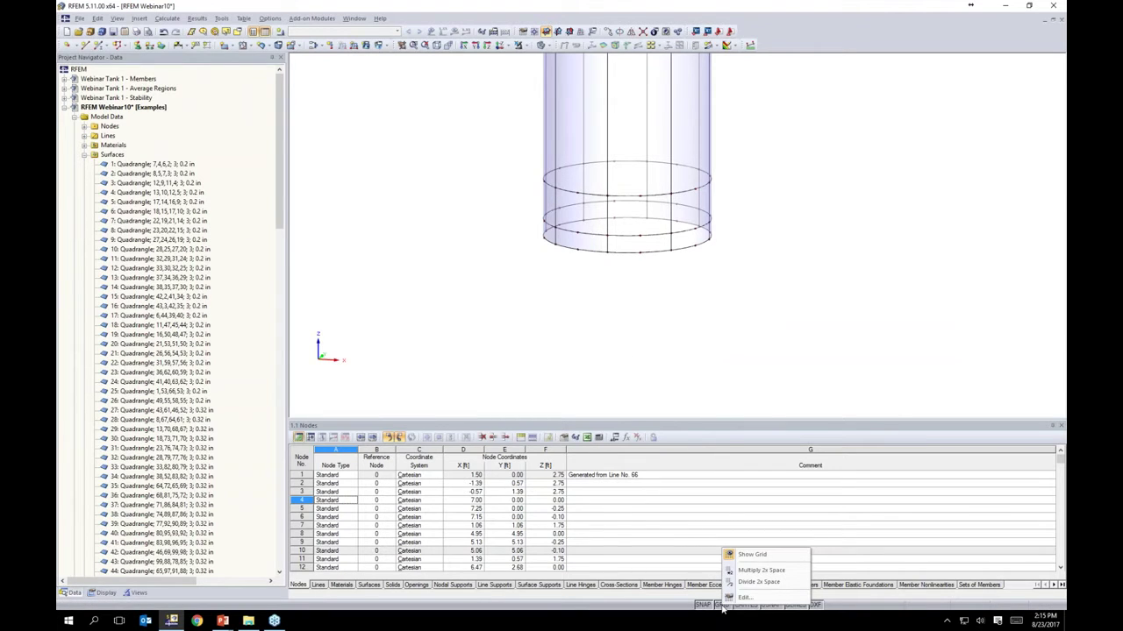
{"action": "left_click", "coordinate": [746, 598]}
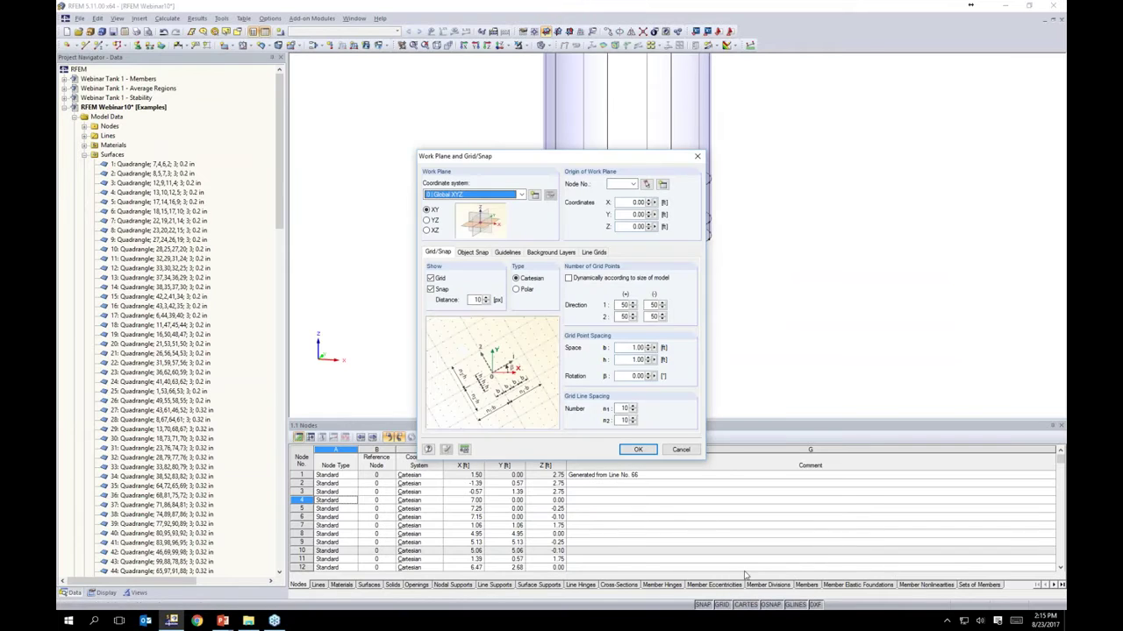
{"action": "double_click", "coordinate": [639, 227]}
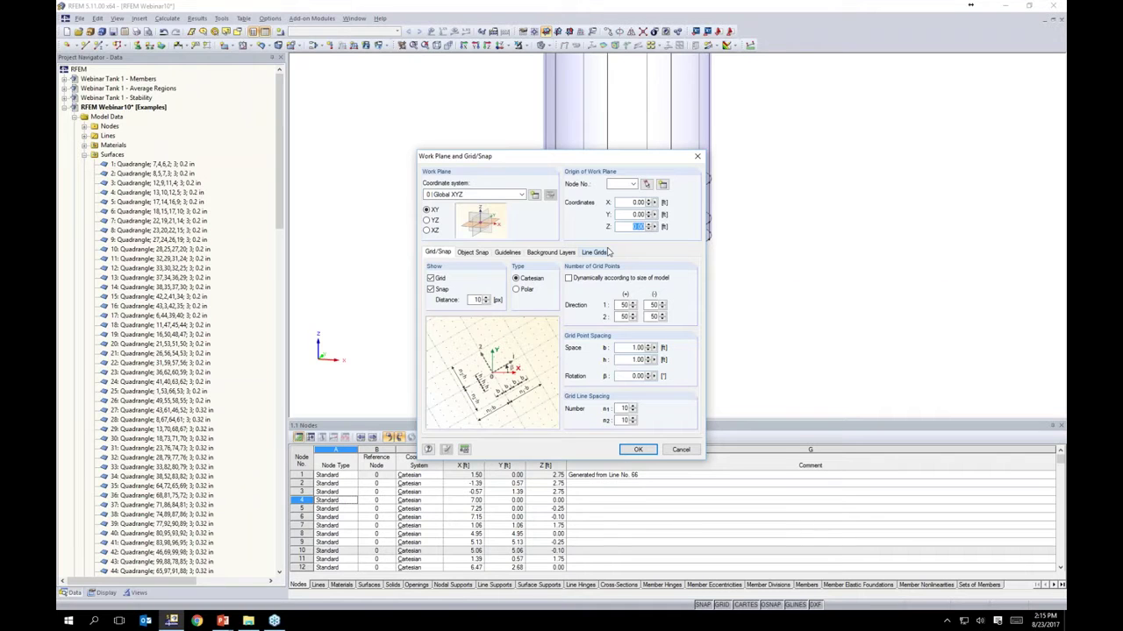
{"action": "type", "text": "5"}
Step: Set the work plane's grid point spacing to 0.5 ft in both directions and apply the grid settings
{"action": "double_click", "coordinate": [630, 348]}
{"action": "type", "text": "0"}
{"action": "key", "text": "Tab"}
{"action": "type", "text": "0"}
{"action": "left_click", "coordinate": [637, 449]}
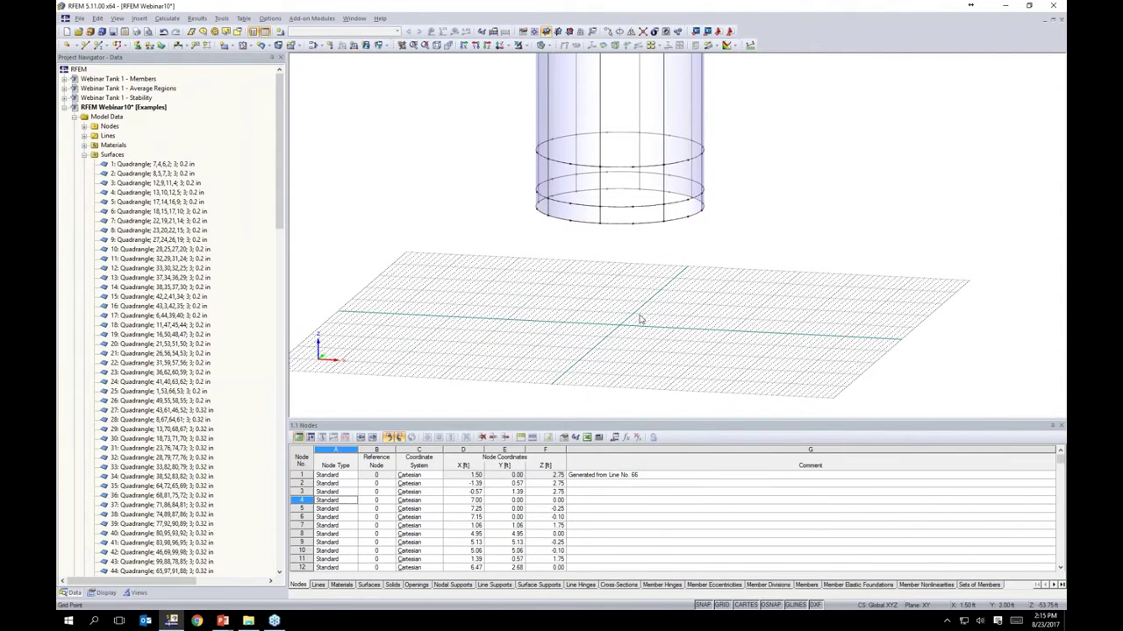
Step: Draw a single line from the second-lowest ring's node at X 7.25, Y 0 ft to work plane point X 1.50, Y 0 ft
{"action": "scroll", "coordinate": [640, 319], "scroll_direction": "up", "scroll_amount": 2}
{"action": "scroll", "coordinate": [641, 295], "scroll_direction": "down", "scroll_amount": 3}
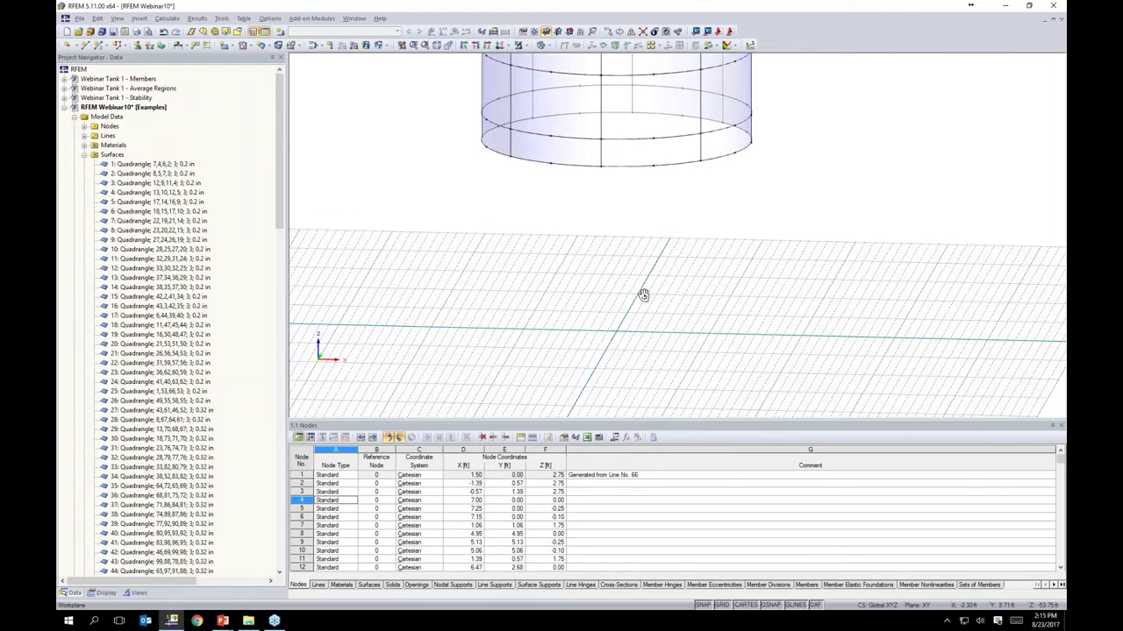
{"action": "middle_click_drag", "start_coordinate": [506, 234], "coordinate": [413, 218], "text": "ctrl"}
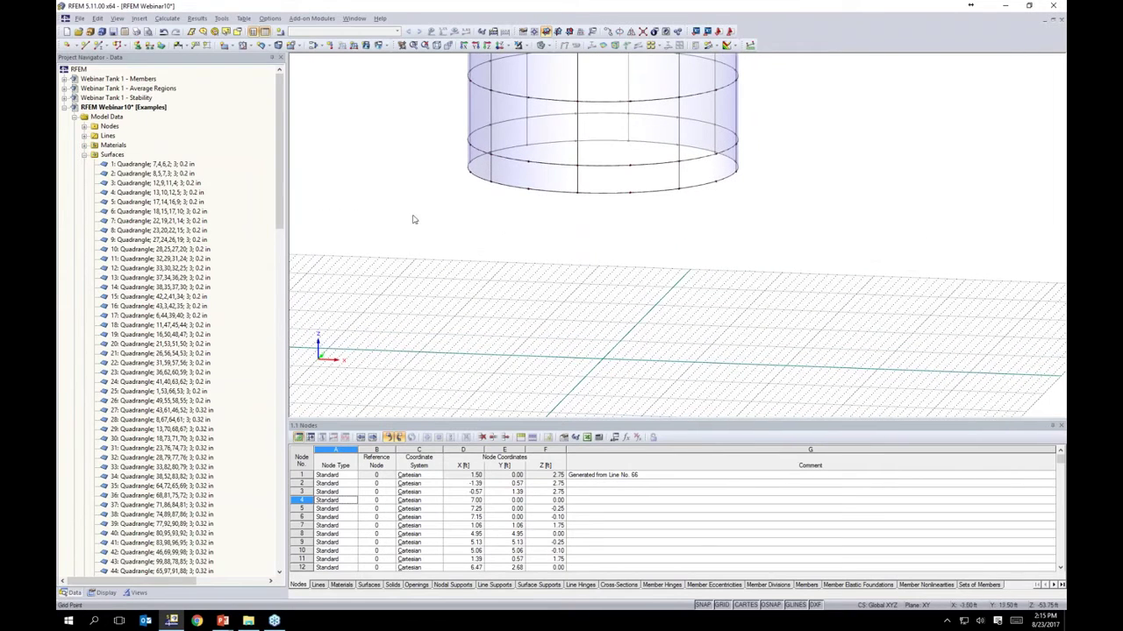
{"action": "left_click", "coordinate": [86, 47]}
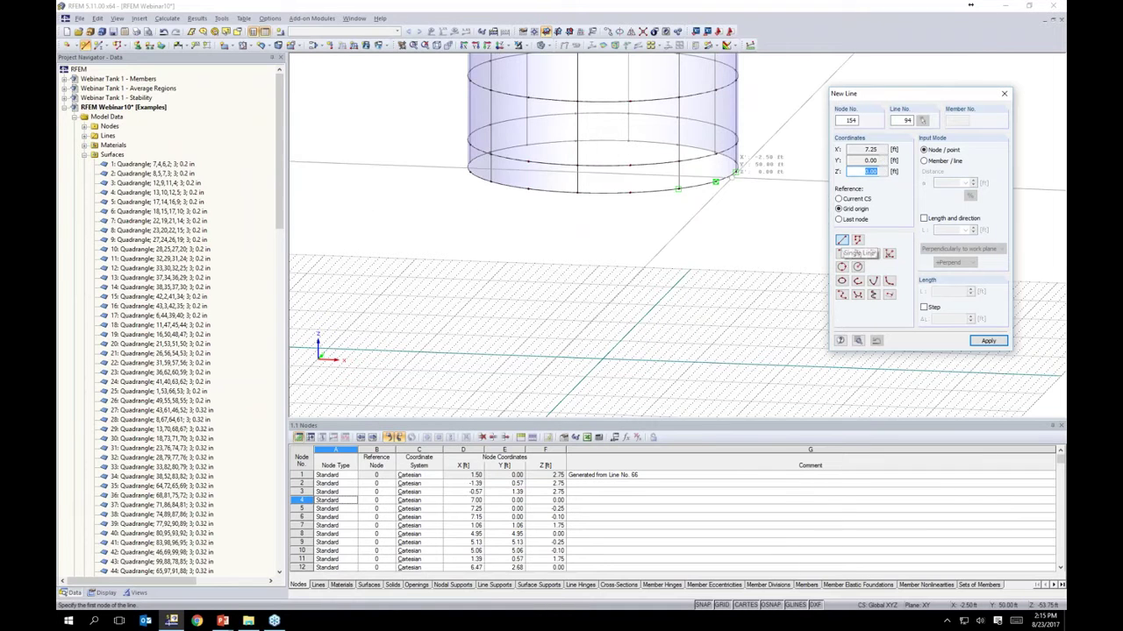
{"action": "scroll", "coordinate": [735, 148], "scroll_direction": "up", "scroll_amount": 2}
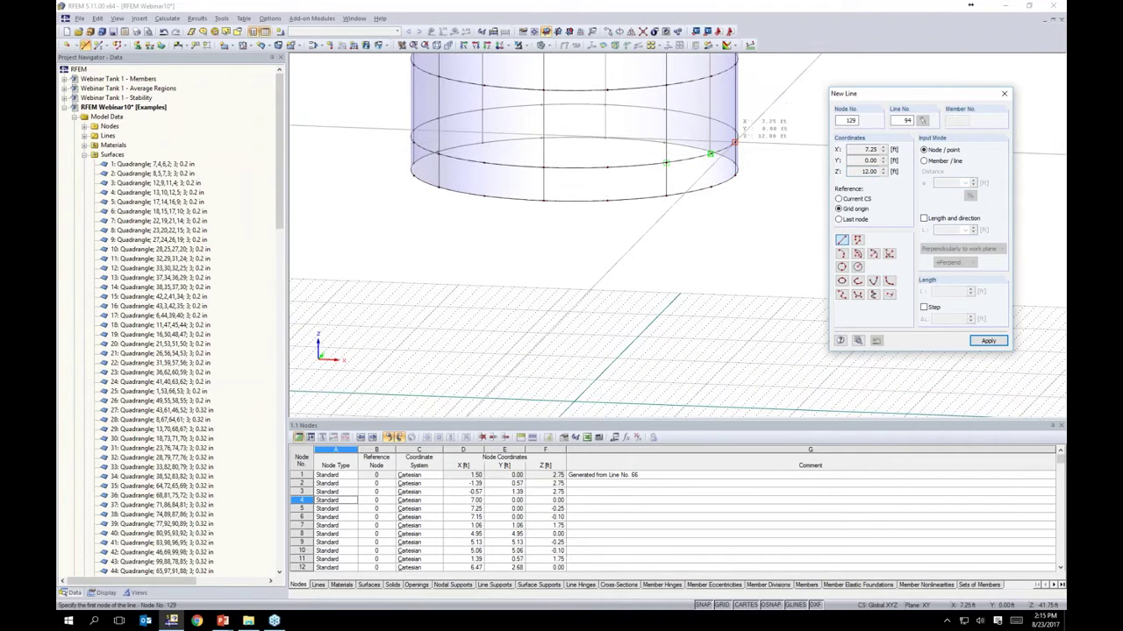
{"action": "left_click", "coordinate": [734, 142]}
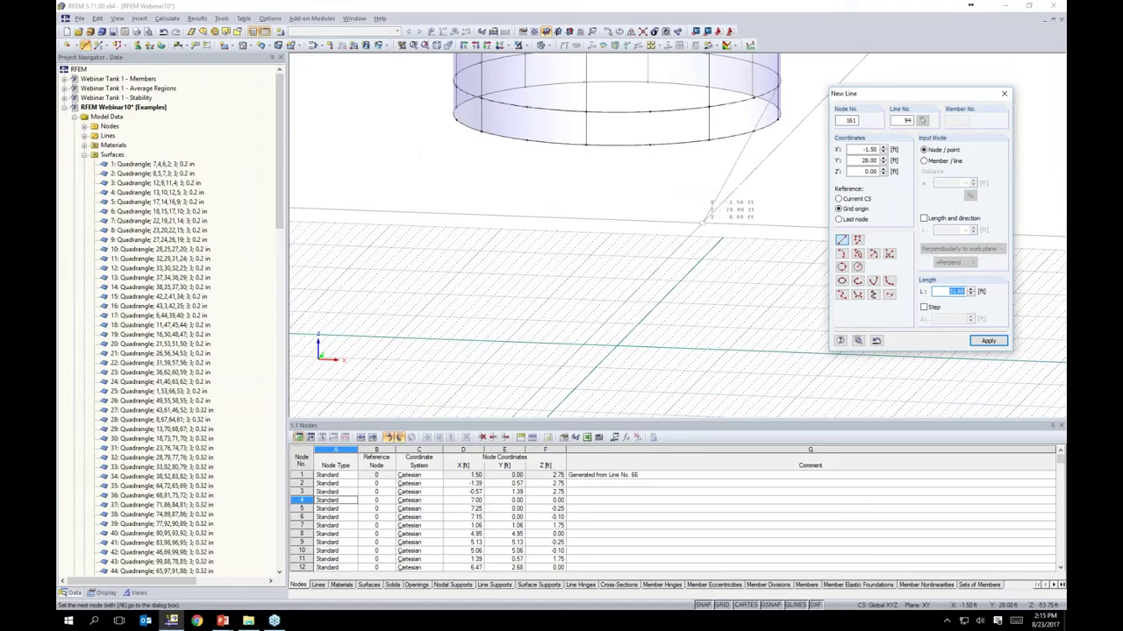
{"action": "scroll", "coordinate": [658, 342], "scroll_direction": "up", "scroll_amount": 3}
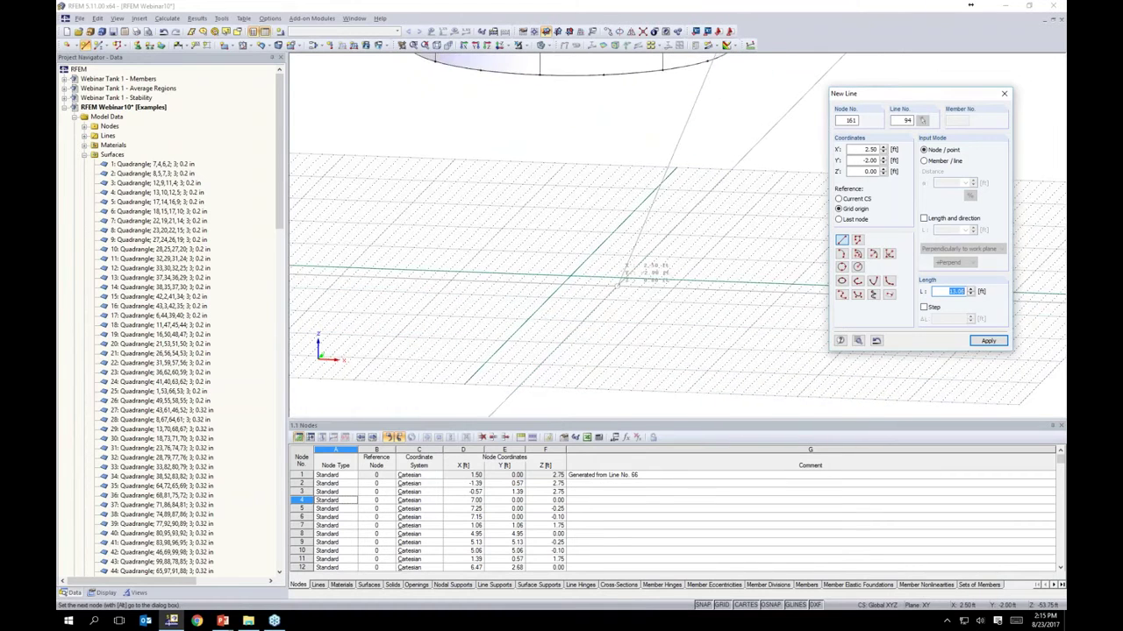
{"action": "scroll", "coordinate": [605, 276], "scroll_direction": "up", "scroll_amount": 2}
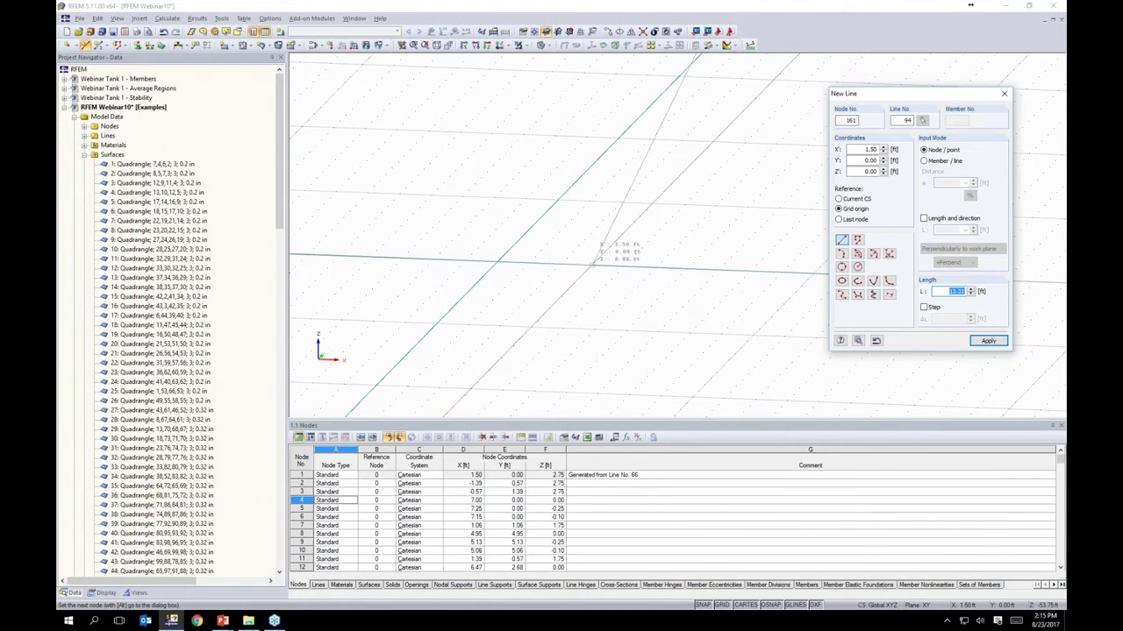
{"action": "left_click", "coordinate": [594, 263]}
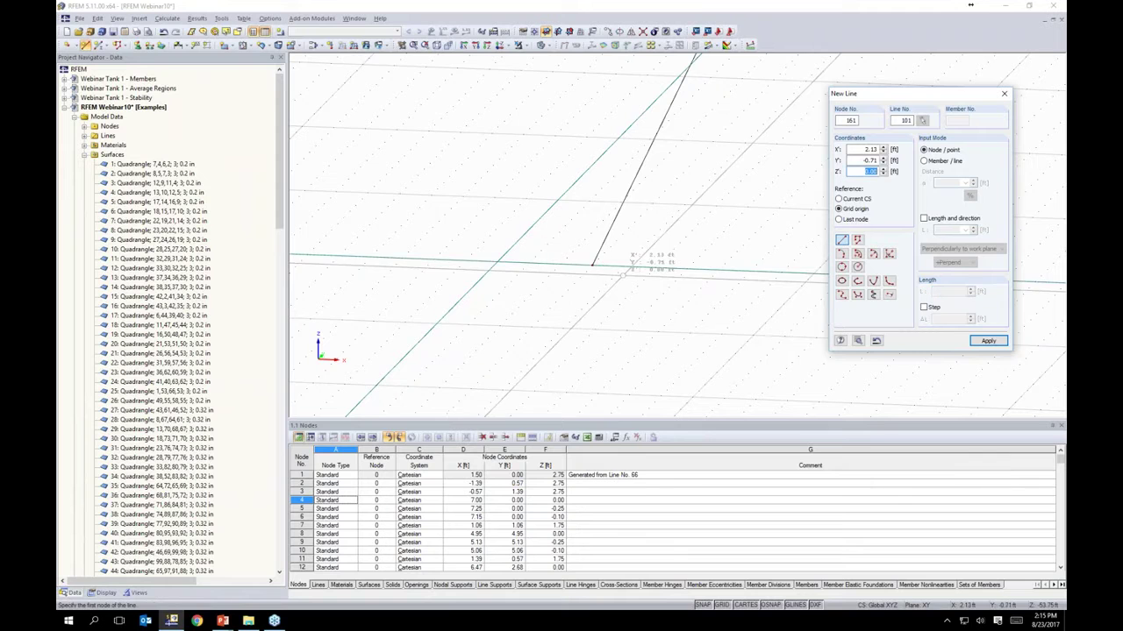
{"action": "scroll", "coordinate": [618, 272], "scroll_direction": "down", "scroll_amount": 4}
{"action": "key", "text": "Escape"}
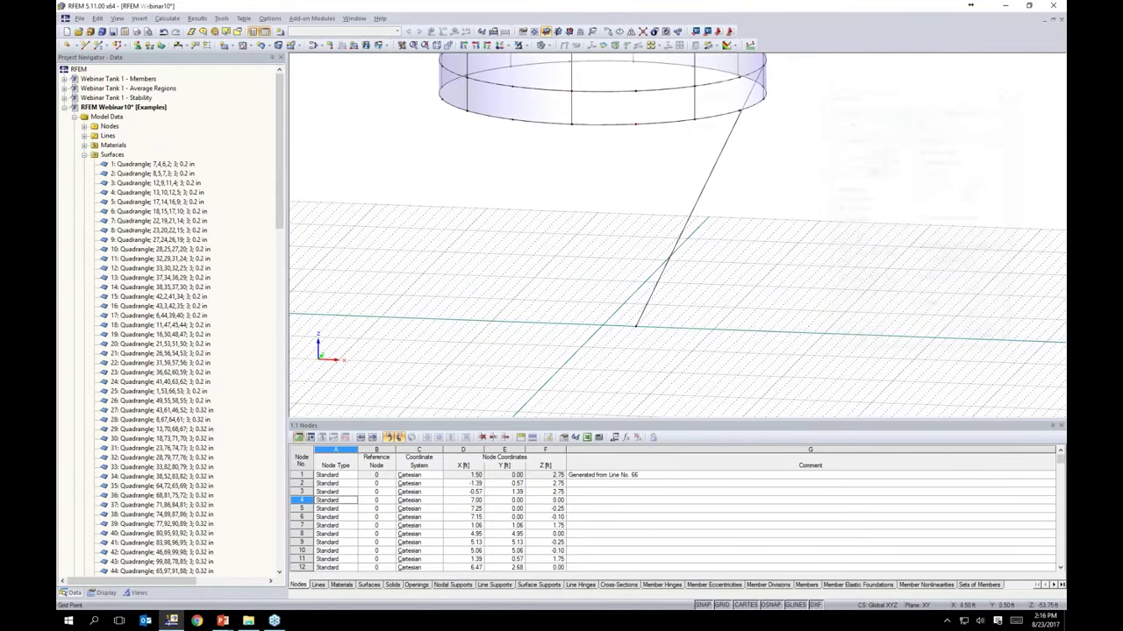
Step: Rotate-copy the sloped line 8 times at 45° about the global Z axis, creating connecting surfaces from template surface 1
{"action": "middle_click_drag", "start_coordinate": [712, 273], "coordinate": [749, 292]}
{"action": "left_click", "coordinate": [718, 246]}
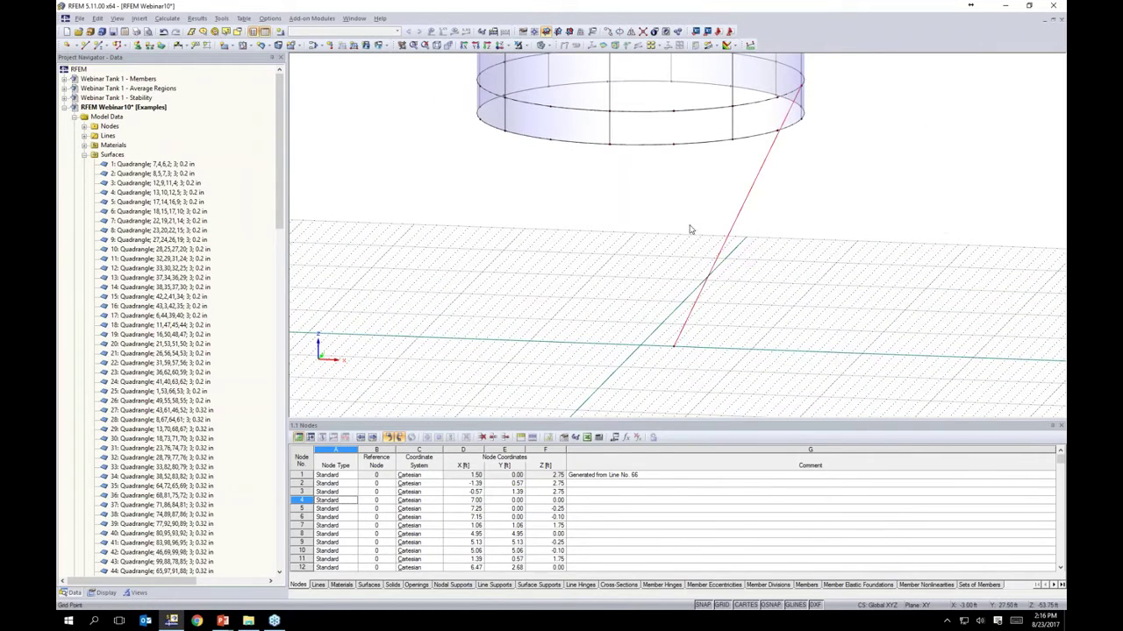
{"action": "left_click", "coordinate": [620, 32]}
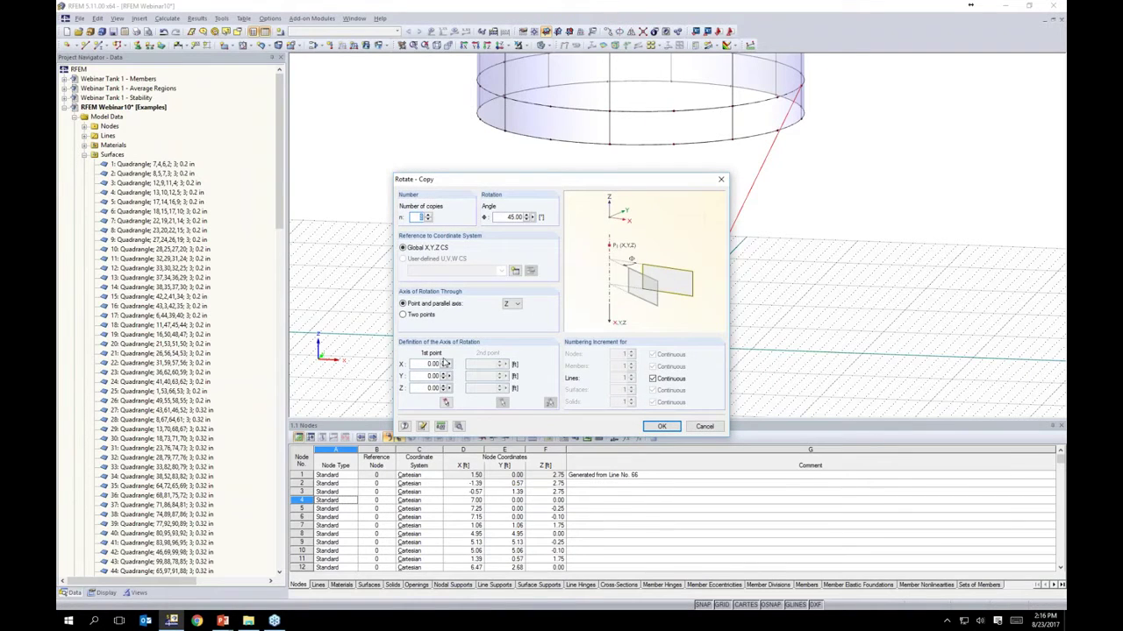
{"action": "type", "text": "8"}
{"action": "left_click", "coordinate": [458, 427]}
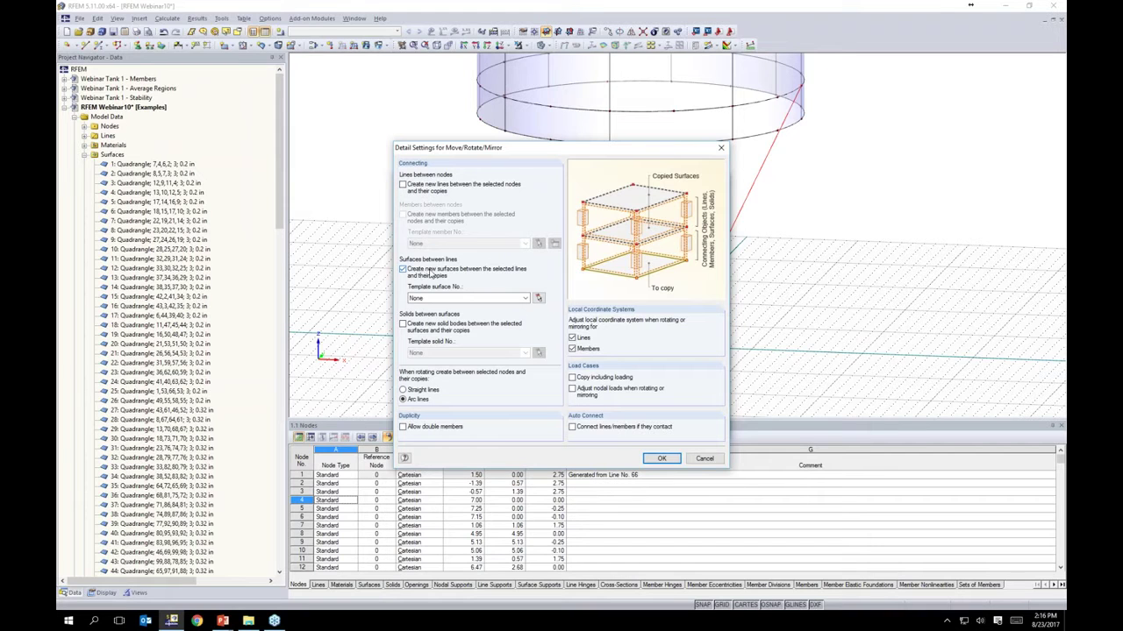
{"action": "left_click", "coordinate": [432, 299]}
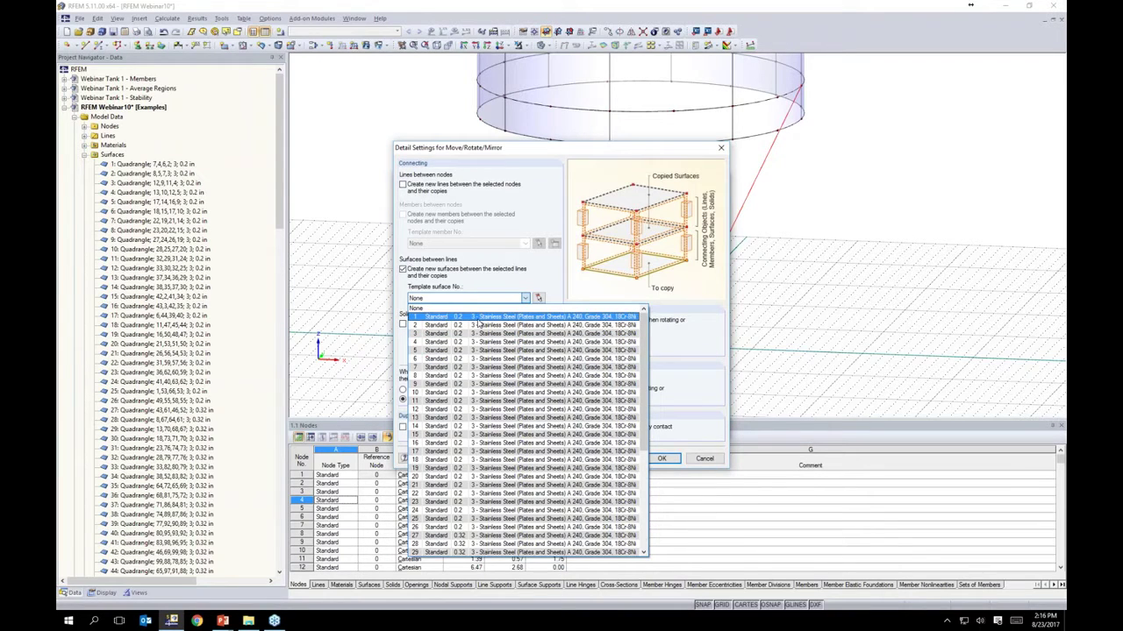
{"action": "left_click", "coordinate": [478, 320]}
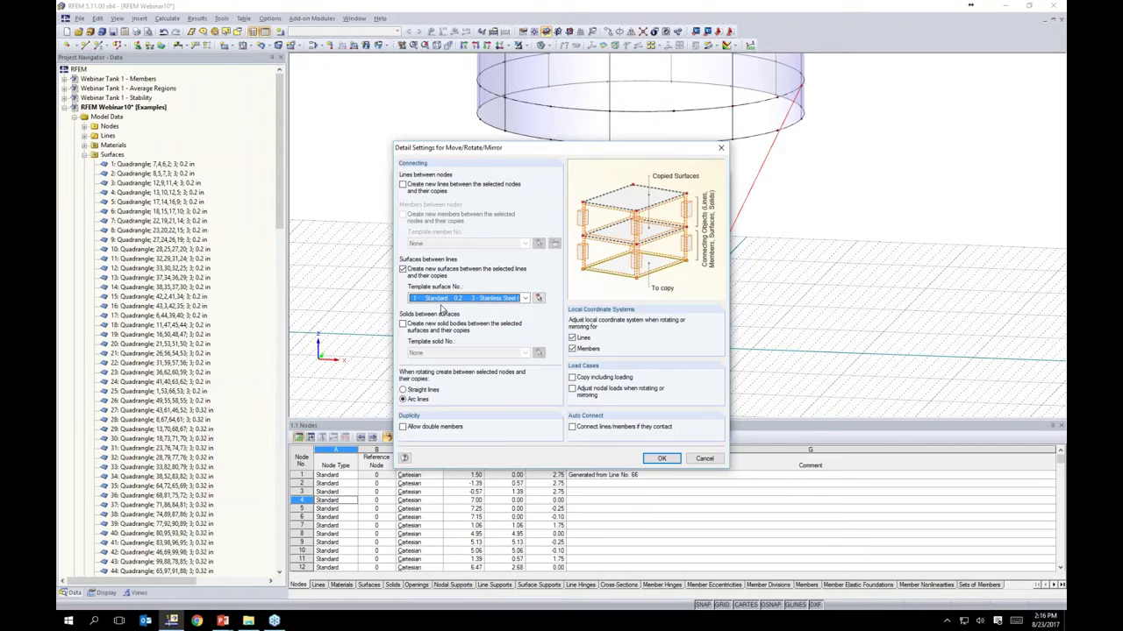
{"action": "left_click", "coordinate": [661, 457]}
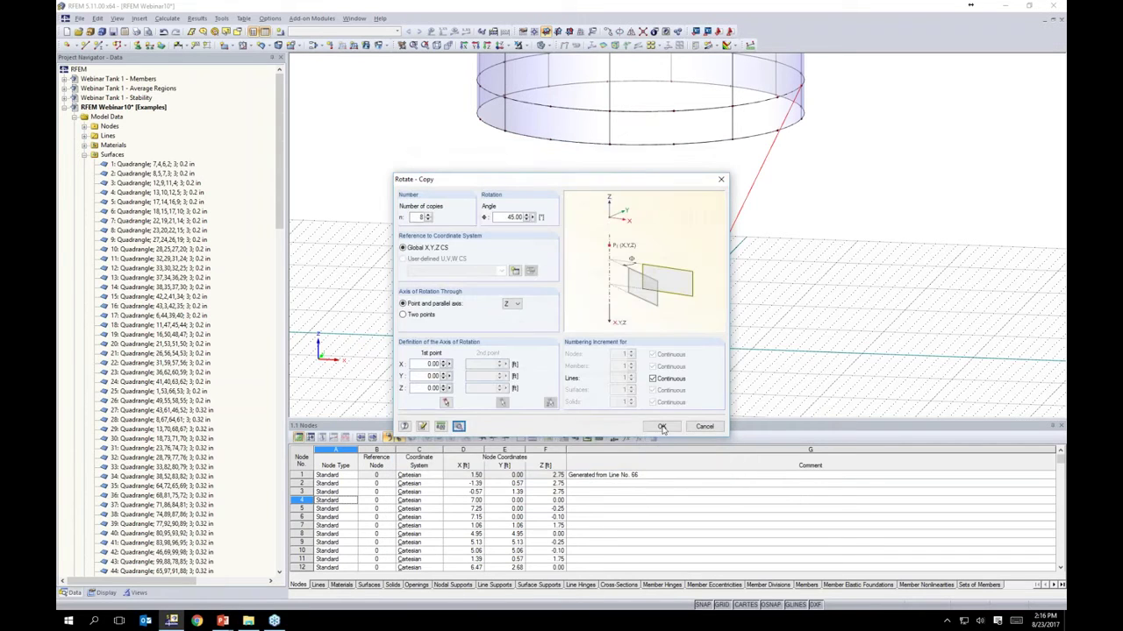
{"action": "left_click", "coordinate": [771, 320]}
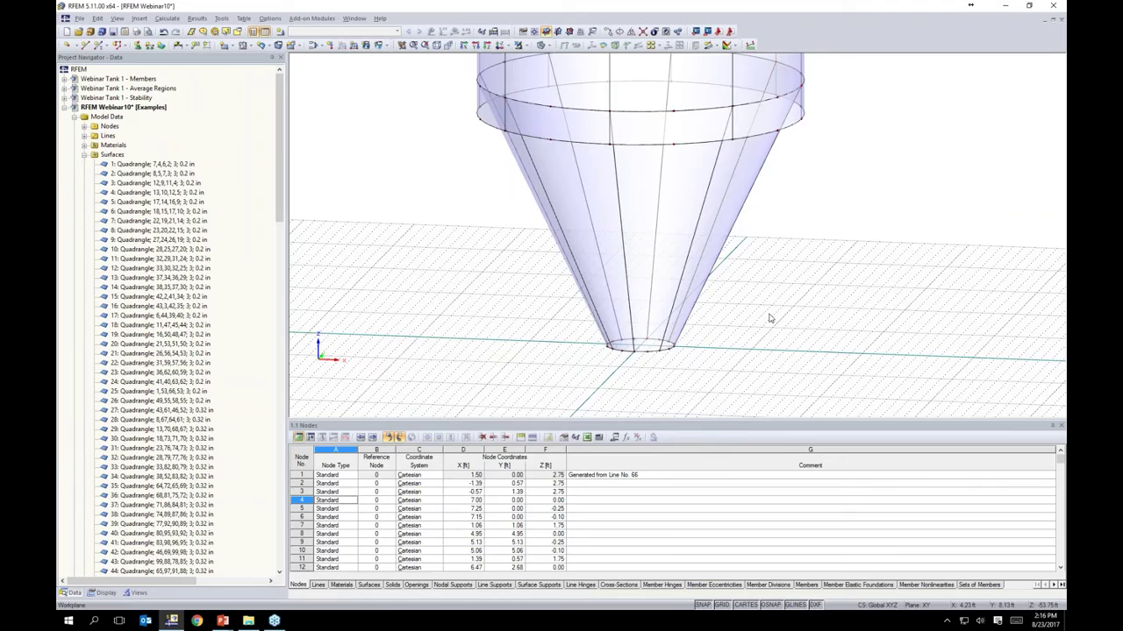
Step: Colour the model graphics according to surface thickness
{"action": "scroll", "coordinate": [756, 261], "scroll_direction": "down", "scroll_amount": 4}
{"action": "middle_click_drag", "start_coordinate": [776, 281], "coordinate": [704, 325]}
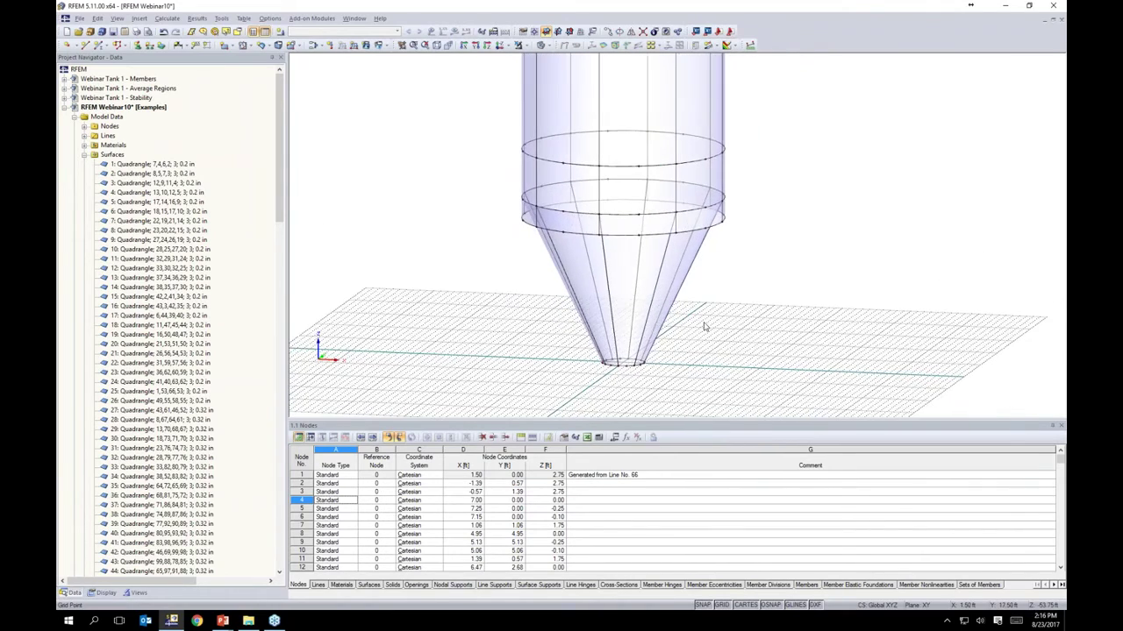
{"action": "scroll", "coordinate": [706, 327], "scroll_direction": "down", "scroll_amount": 5}
{"action": "middle_click_drag", "start_coordinate": [720, 231], "coordinate": [700, 188]}
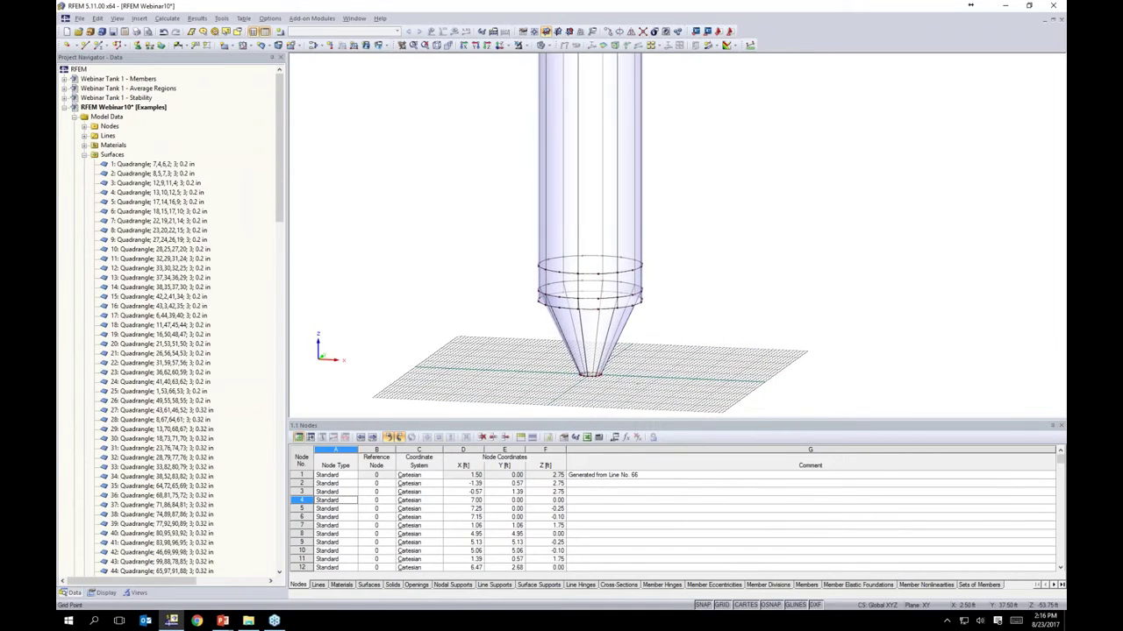
{"action": "left_click", "coordinate": [106, 593]}
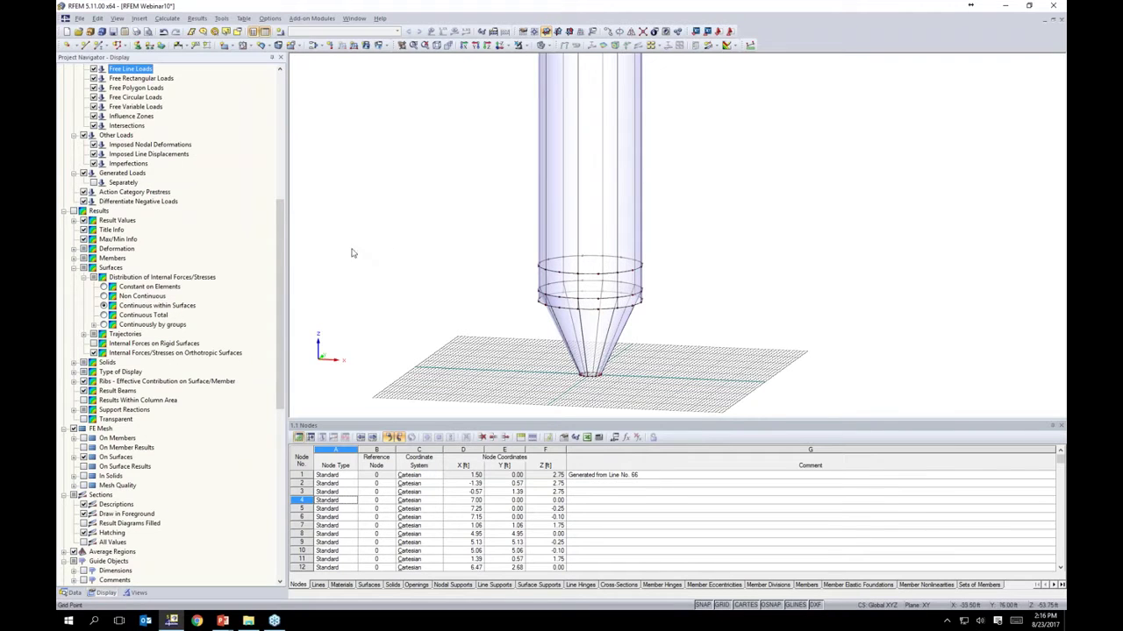
{"action": "left_click_drag", "start_coordinate": [280, 267], "coordinate": [279, 433]}
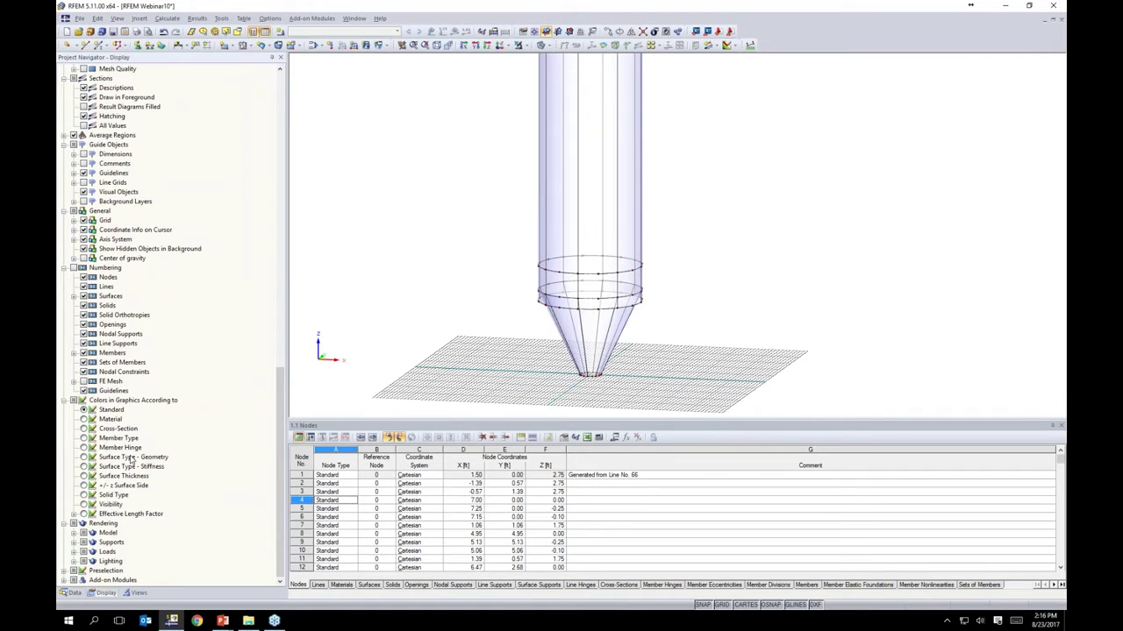
{"action": "left_click", "coordinate": [83, 476]}
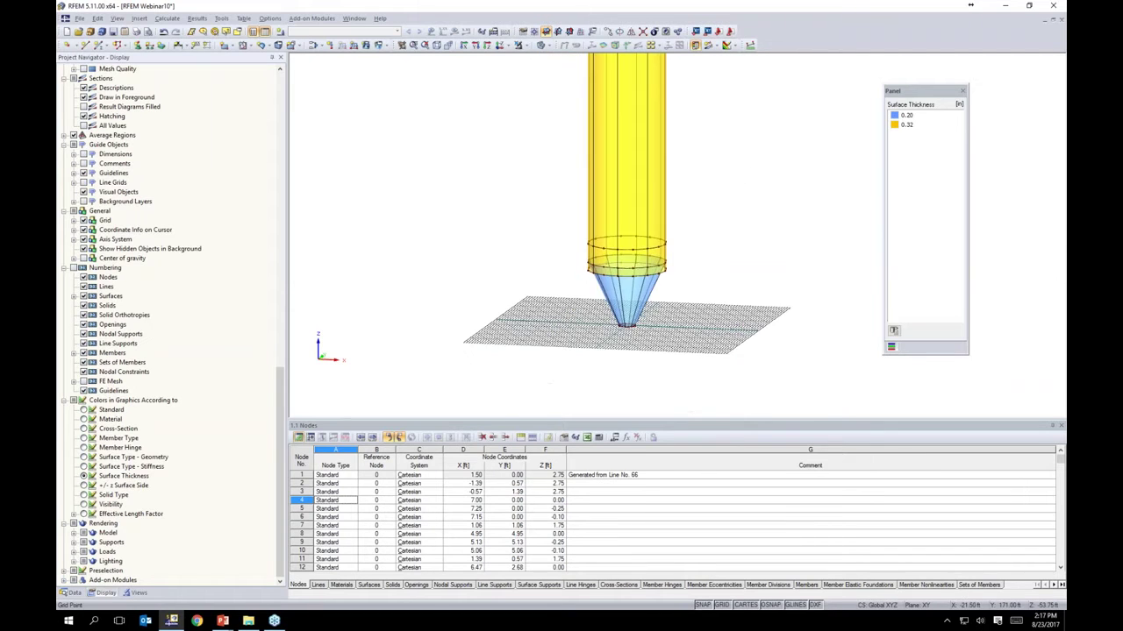
Step: Examine the surface thickness colours on the tank's roof, cylindrical wall and conical bottom
{"action": "scroll", "coordinate": [736, 228], "scroll_direction": "down", "scroll_amount": 2}
{"action": "middle_click_drag", "start_coordinate": [729, 166], "coordinate": [721, 148]}
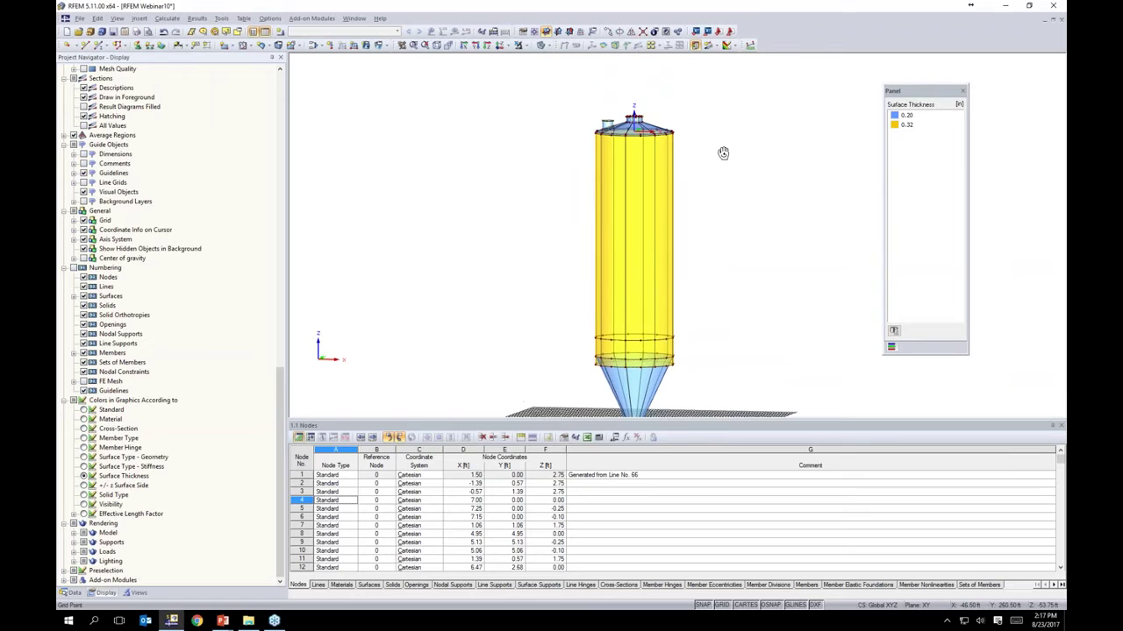
{"action": "scroll", "coordinate": [682, 131], "scroll_direction": "up", "scroll_amount": 3}
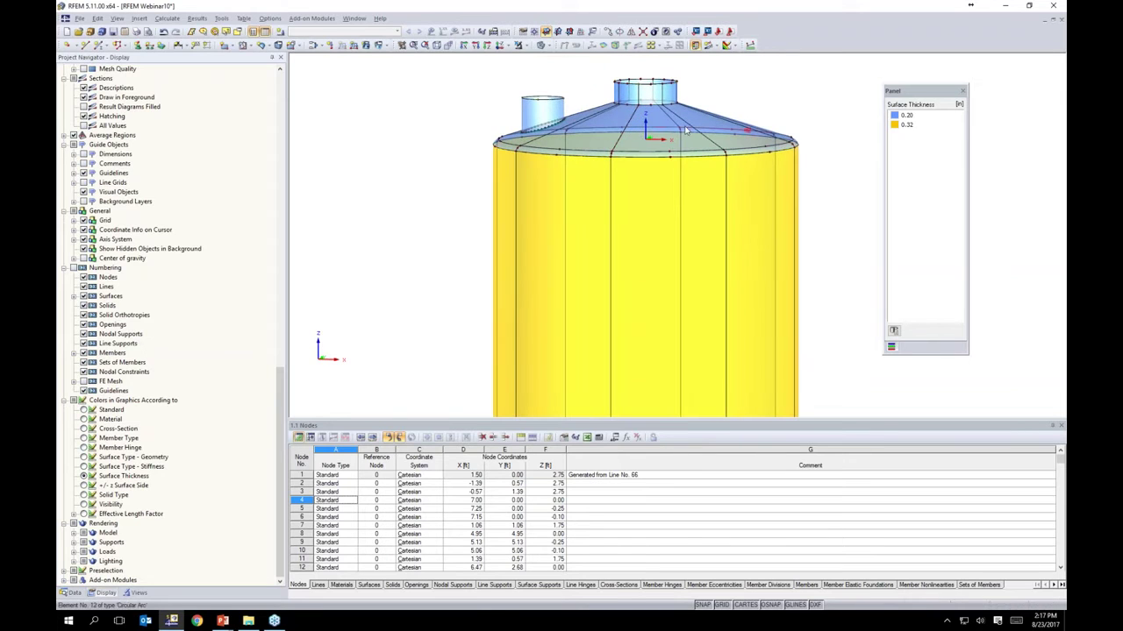
{"action": "scroll", "coordinate": [810, 128], "scroll_direction": "up", "scroll_amount": 2}
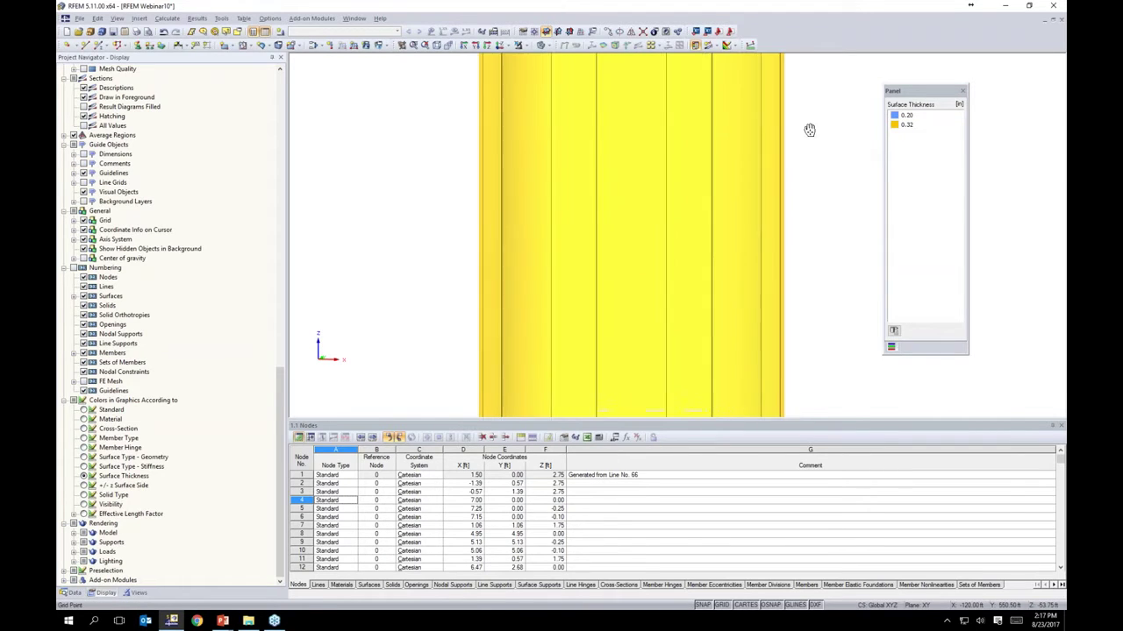
{"action": "scroll", "coordinate": [809, 148], "scroll_direction": "down", "scroll_amount": 3}
{"action": "scroll", "coordinate": [812, 214], "scroll_direction": "up", "scroll_amount": 1}
{"action": "middle_click_drag", "start_coordinate": [789, 290], "coordinate": [737, 122]}
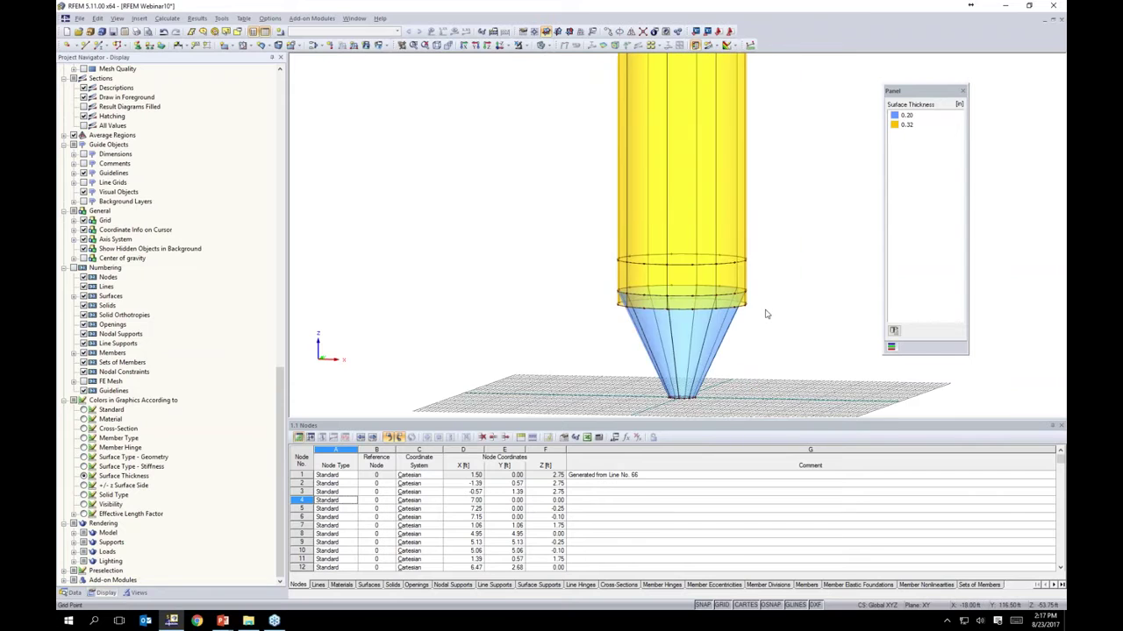
Step: Set the constant thickness of the tank's conical bottom surfaces to 0.3 in
{"action": "scroll", "coordinate": [581, 297], "scroll_direction": "down", "scroll_amount": 1}
{"action": "left_click", "coordinate": [580, 297]}
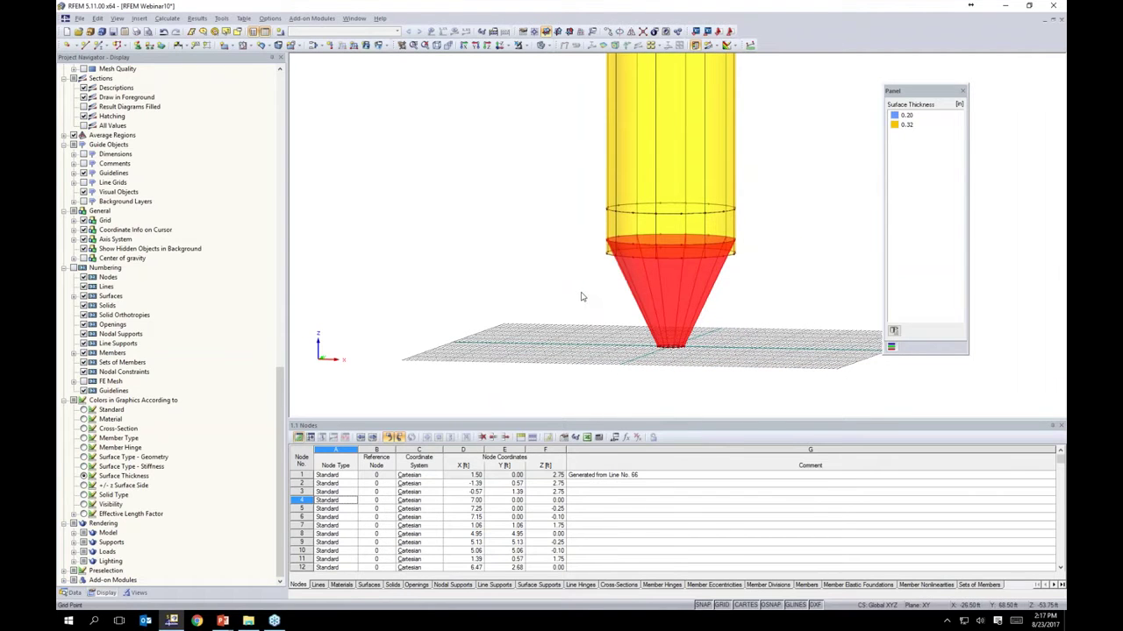
{"action": "double_click", "coordinate": [670, 286]}
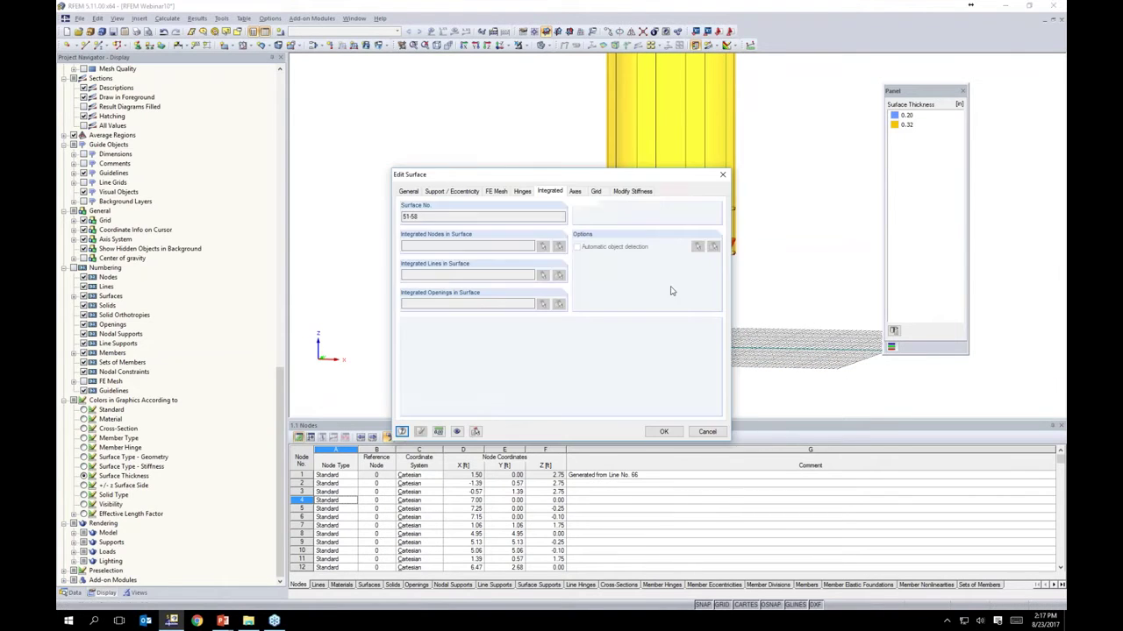
{"action": "left_click", "coordinate": [408, 192]}
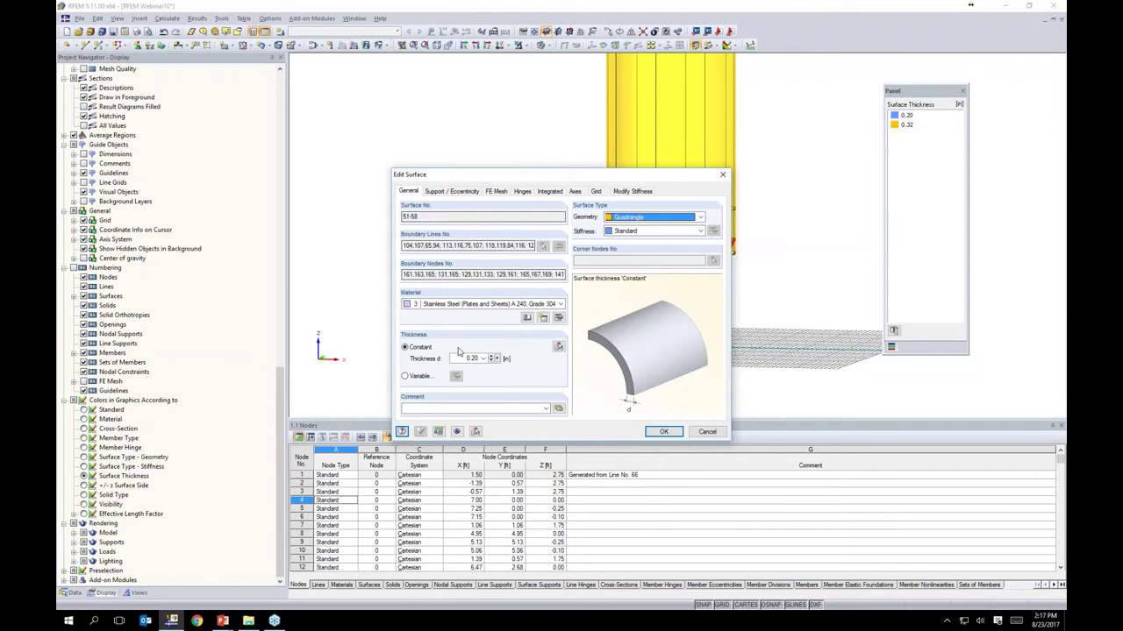
{"action": "left_click_drag", "start_coordinate": [465, 358], "coordinate": [510, 363]}
{"action": "type", "text": "0"}
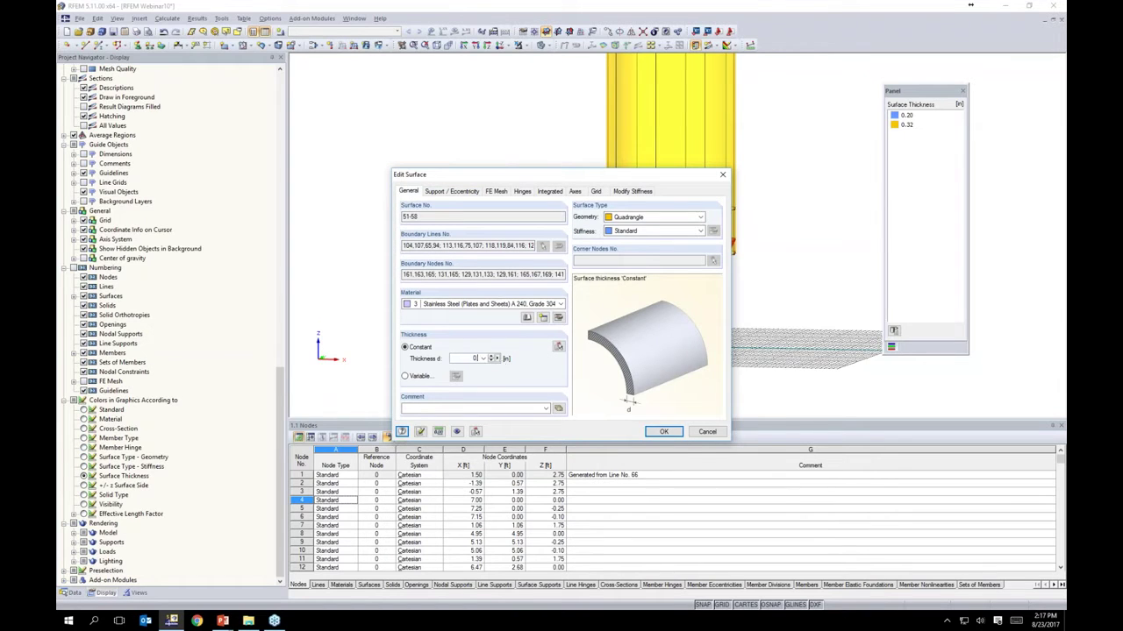
{"action": "type", "text": ".3"}
{"action": "key", "text": "Return"}
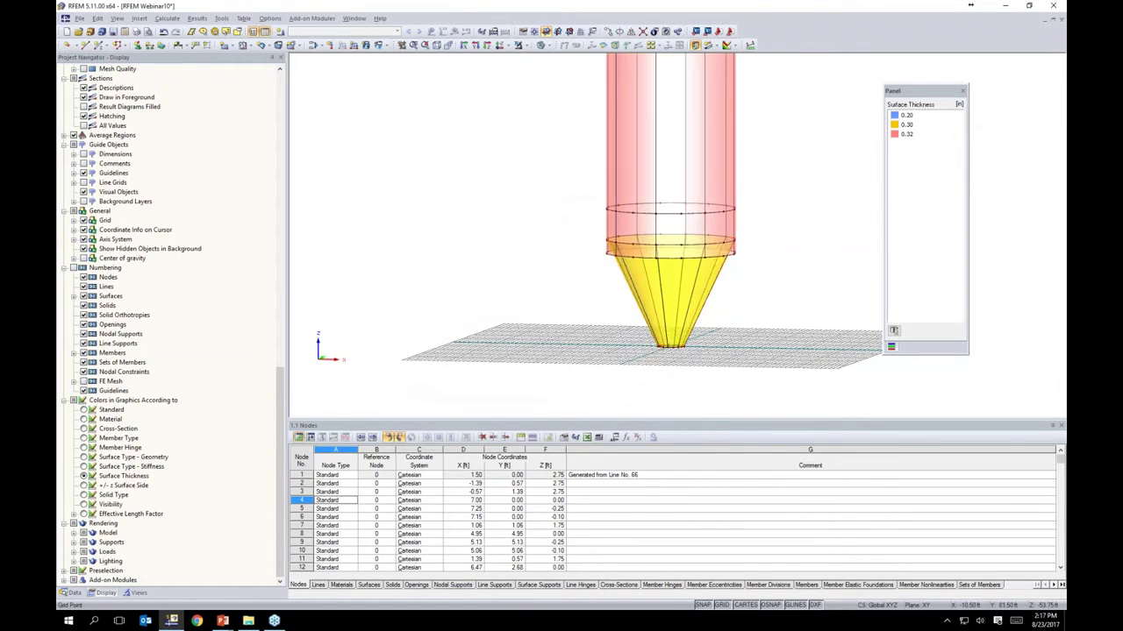
Step: Isolate the ring lines above and below the cone's top edge, near the bottom of the cylindrical wall, using visibility by selected objects
{"action": "scroll", "coordinate": [772, 303], "scroll_direction": "down", "scroll_amount": 3}
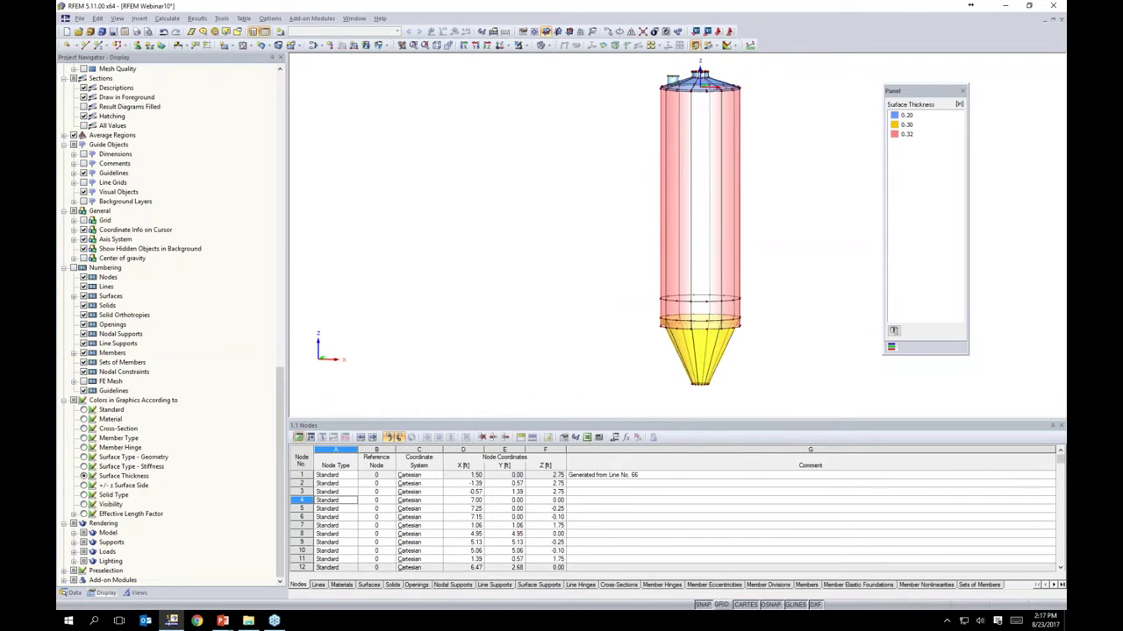
{"action": "middle_click_drag", "start_coordinate": [771, 304], "coordinate": [737, 289]}
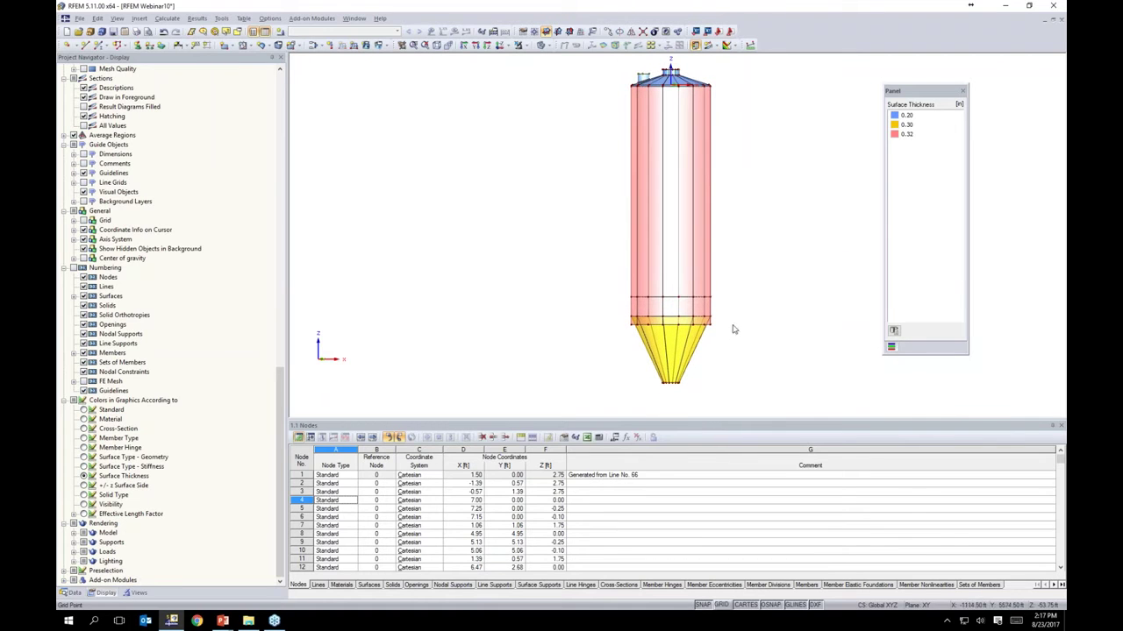
{"action": "scroll", "coordinate": [735, 333], "scroll_direction": "up", "scroll_amount": 3}
{"action": "scroll", "coordinate": [728, 295], "scroll_direction": "up", "scroll_amount": 1}
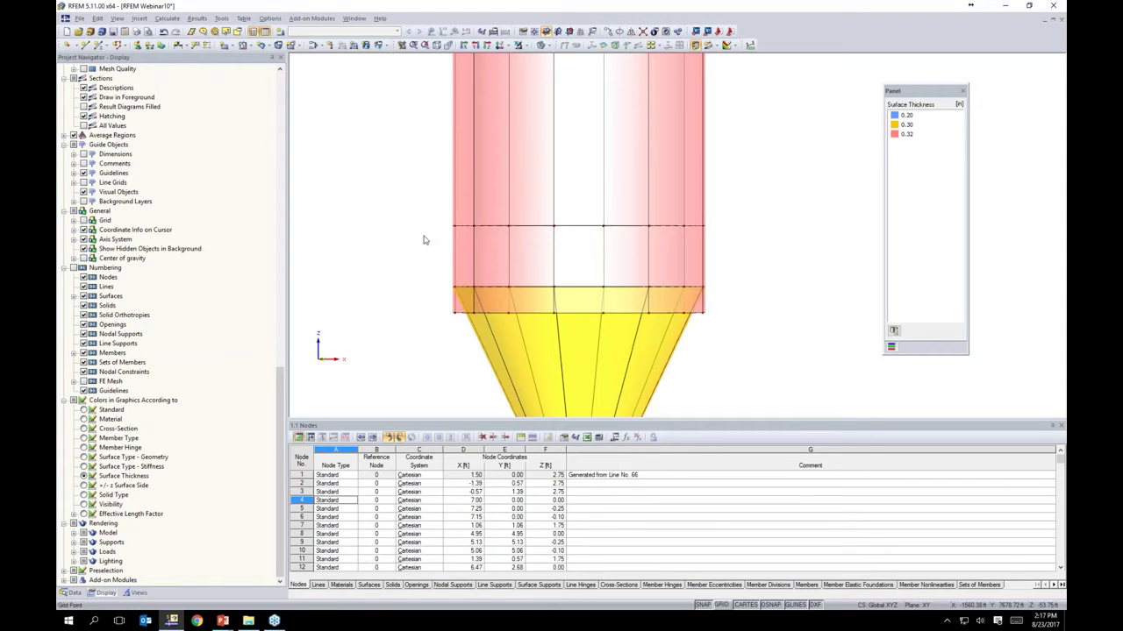
{"action": "left_click_drag", "start_coordinate": [433, 218], "coordinate": [739, 251]}
{"action": "left_click_drag", "start_coordinate": [435, 305], "coordinate": [751, 332]}
{"action": "middle_click_drag", "start_coordinate": [767, 231], "coordinate": [766, 244], "text": "ctrl"}
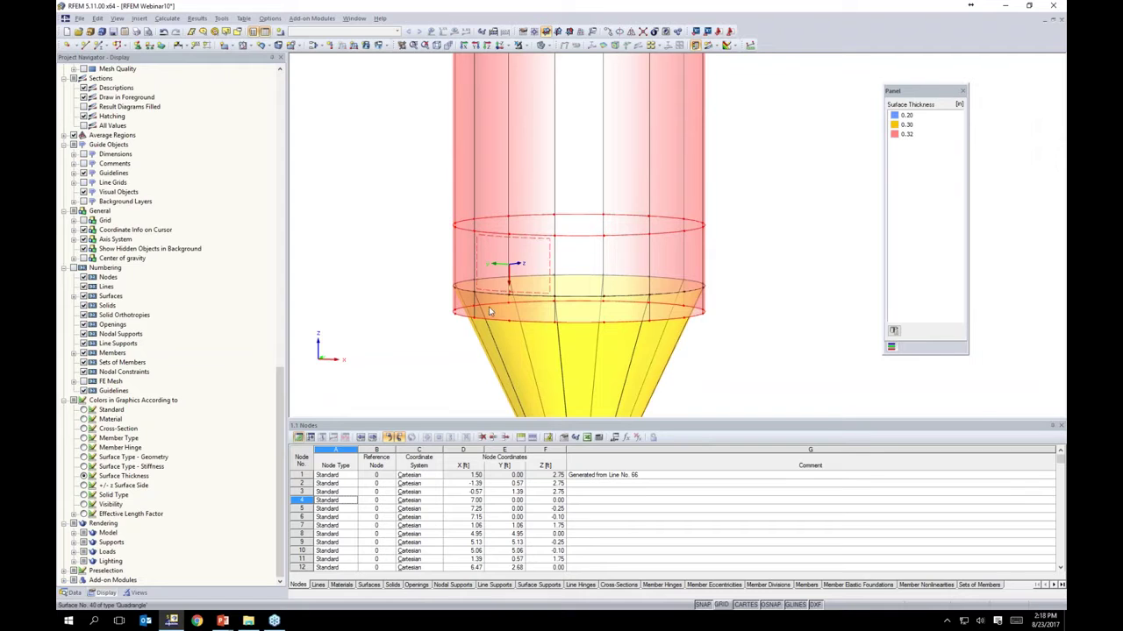
{"action": "left_click", "coordinate": [527, 45]}
{"action": "left_click", "coordinate": [530, 58]}
{"action": "left_click", "coordinate": [746, 237]}
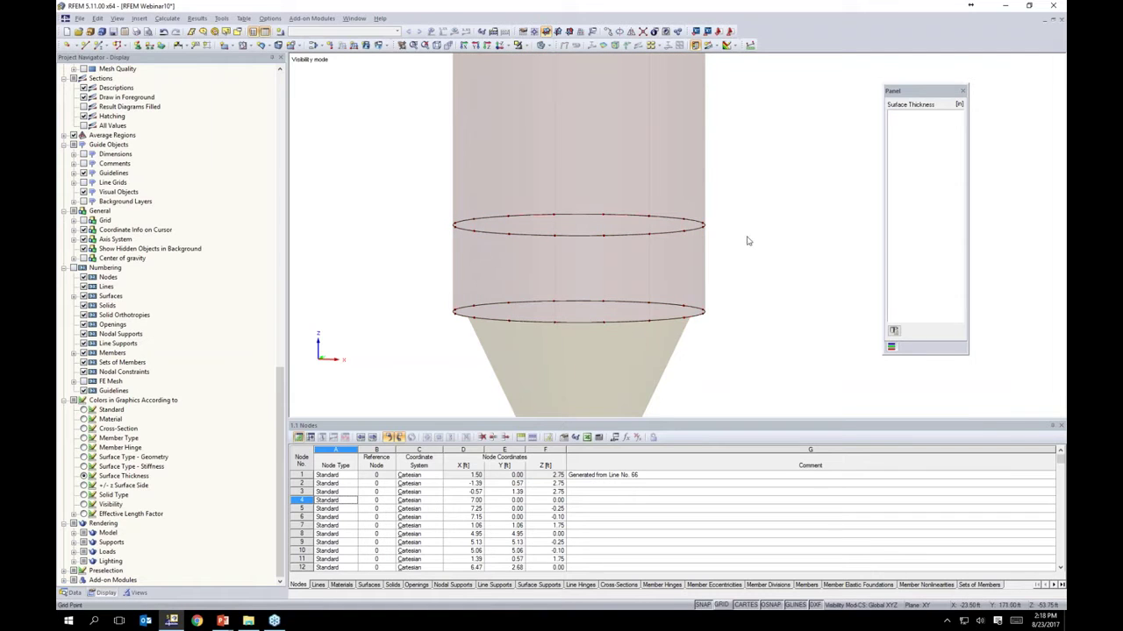
Step: Create parallel lines from the upper ring with a 0.25 ft offset in the +y direction
{"action": "scroll", "coordinate": [600, 264], "scroll_direction": "up", "scroll_amount": 5}
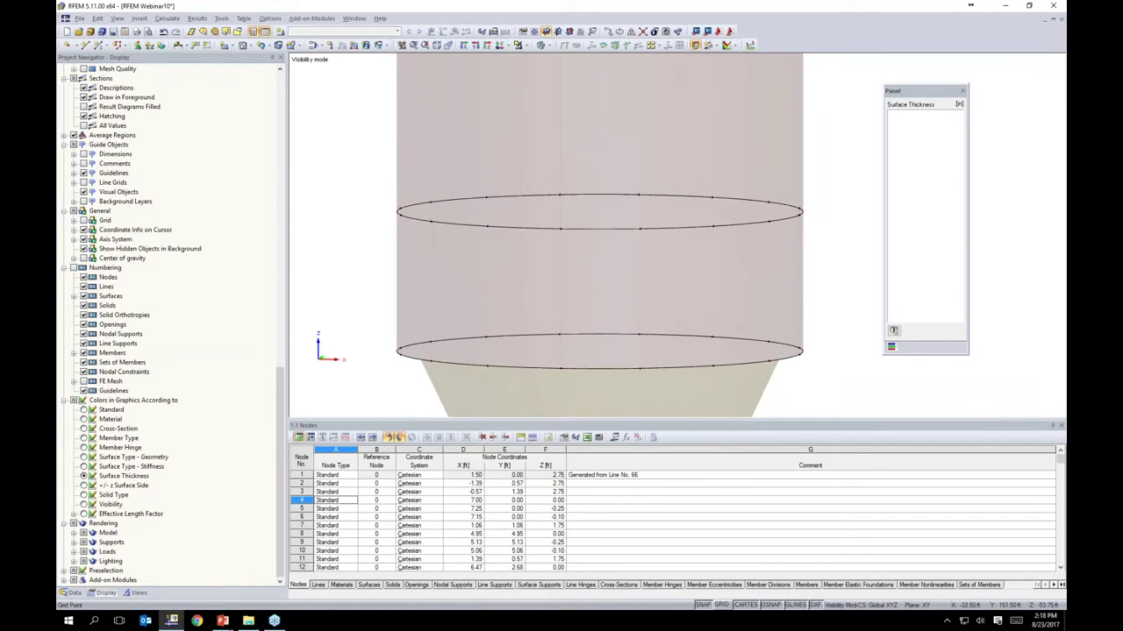
{"action": "left_click_drag", "start_coordinate": [362, 156], "coordinate": [825, 258]}
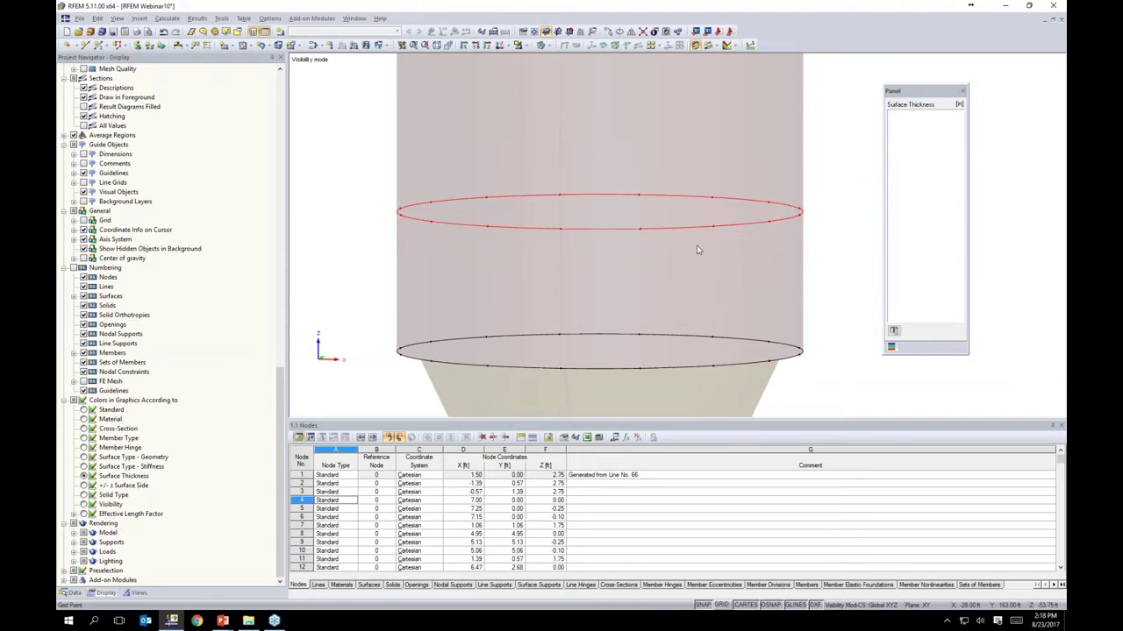
{"action": "right_click", "coordinate": [683, 230]}
{"action": "mouse_move", "coordinate": [711, 236]}
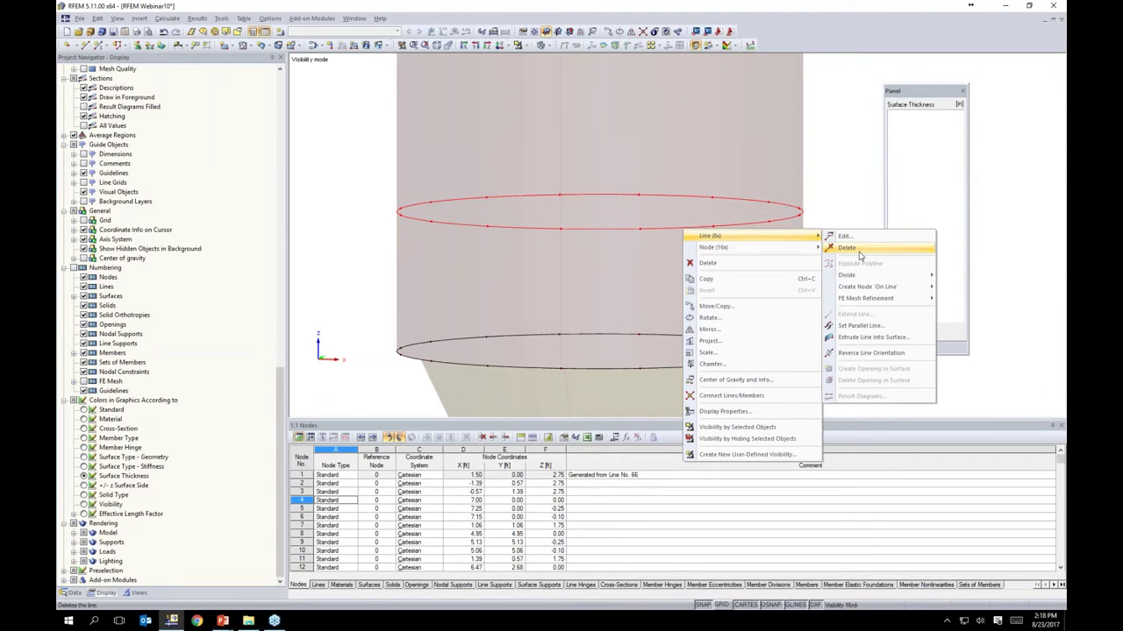
{"action": "left_click", "coordinate": [851, 330]}
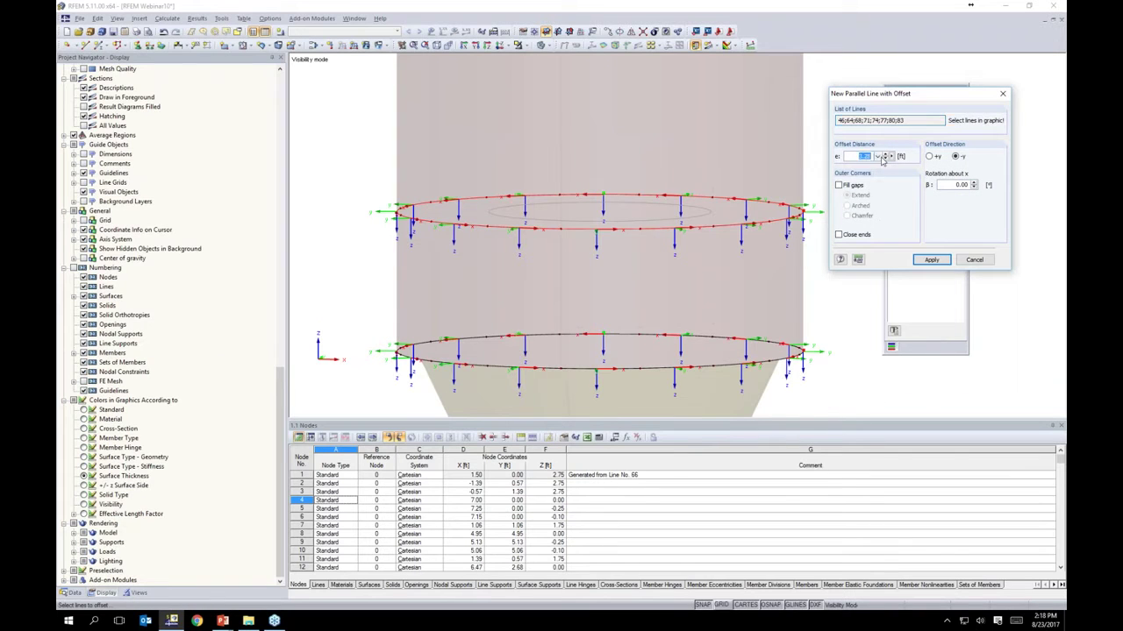
{"action": "type", "text": "0.25"}
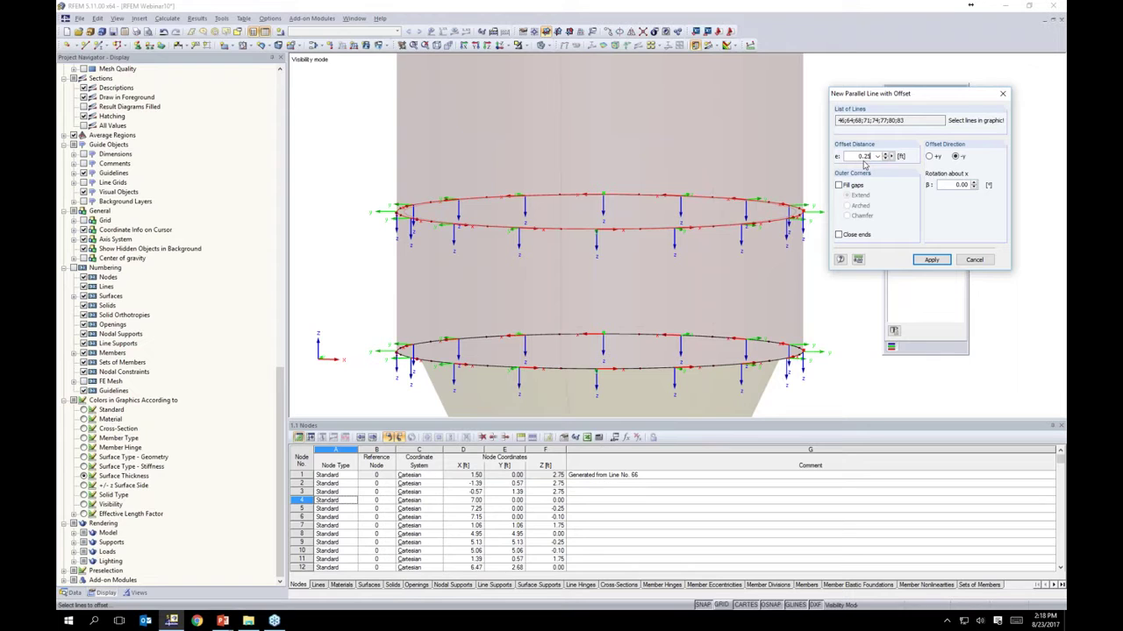
{"action": "left_click", "coordinate": [931, 156]}
{"action": "left_click", "coordinate": [931, 260]}
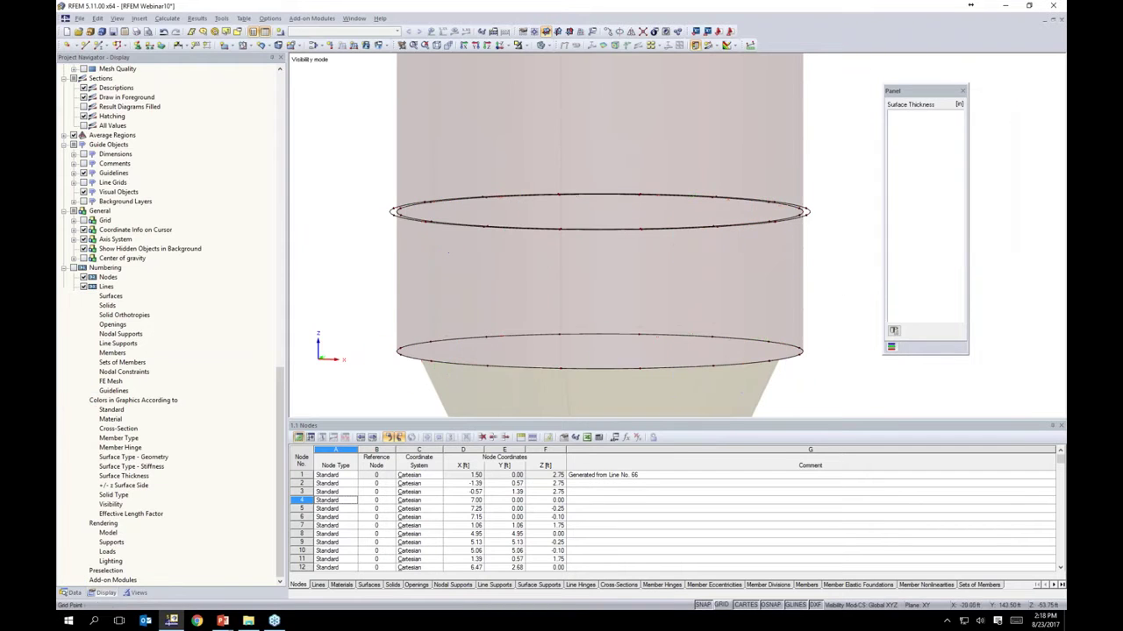
Step: Draw a short single line joining the original upper ring and its offset ring on the negative X side
{"action": "mouse_move", "coordinate": [800, 252]}
{"action": "middle_mouse_down", "text": "ctrl"}
{"action": "mouse_move", "coordinate": [799, 320]}
{"action": "mouse_move", "coordinate": [796, 270]}
{"action": "middle_mouse_up", "text": "ctrl"}
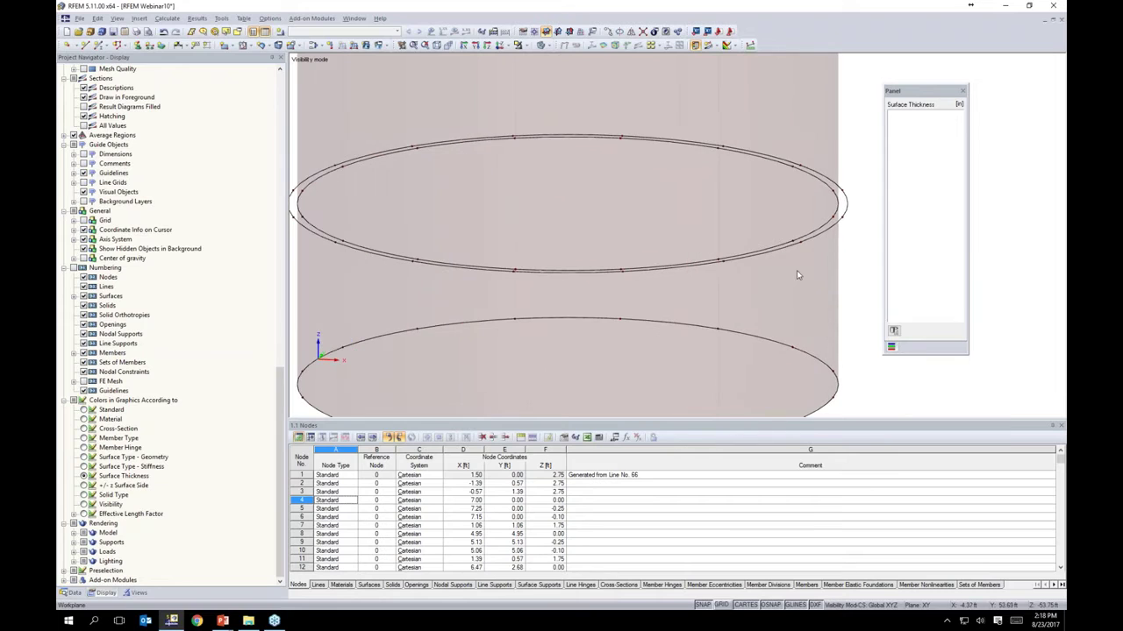
{"action": "left_click_drag", "start_coordinate": [935, 91], "coordinate": [990, 71]}
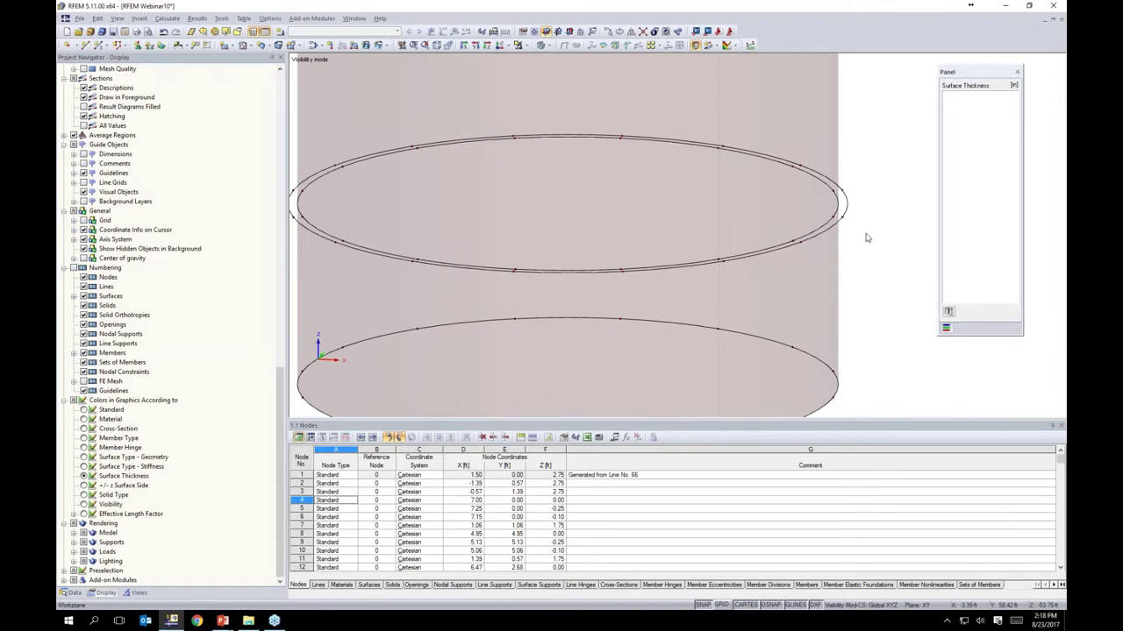
{"action": "left_click", "coordinate": [85, 46]}
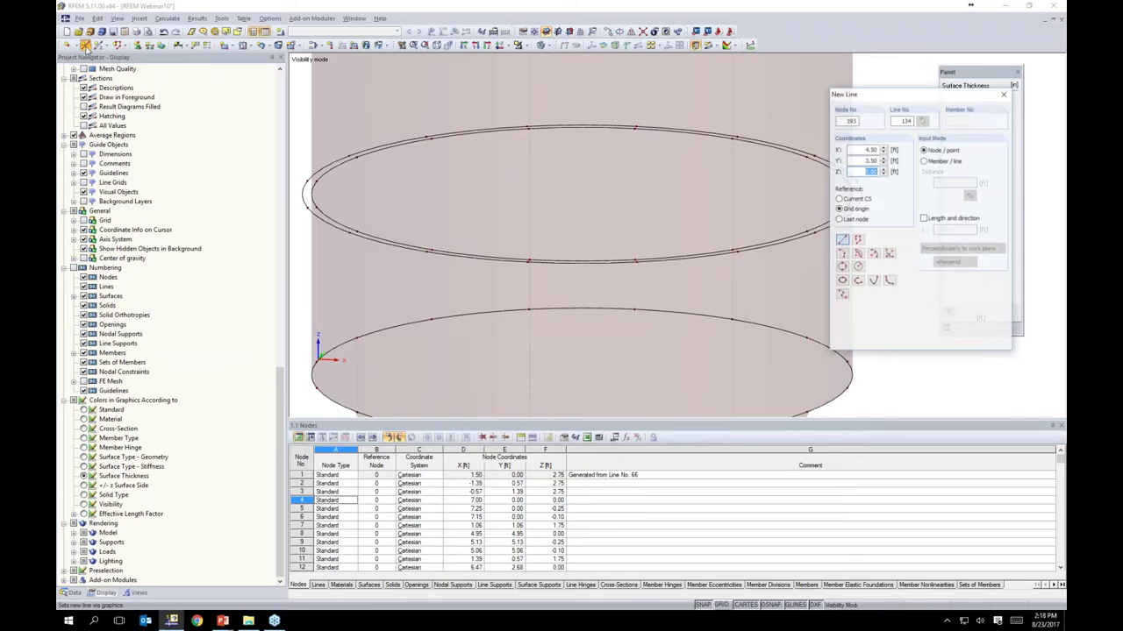
{"action": "left_click", "coordinate": [842, 240]}
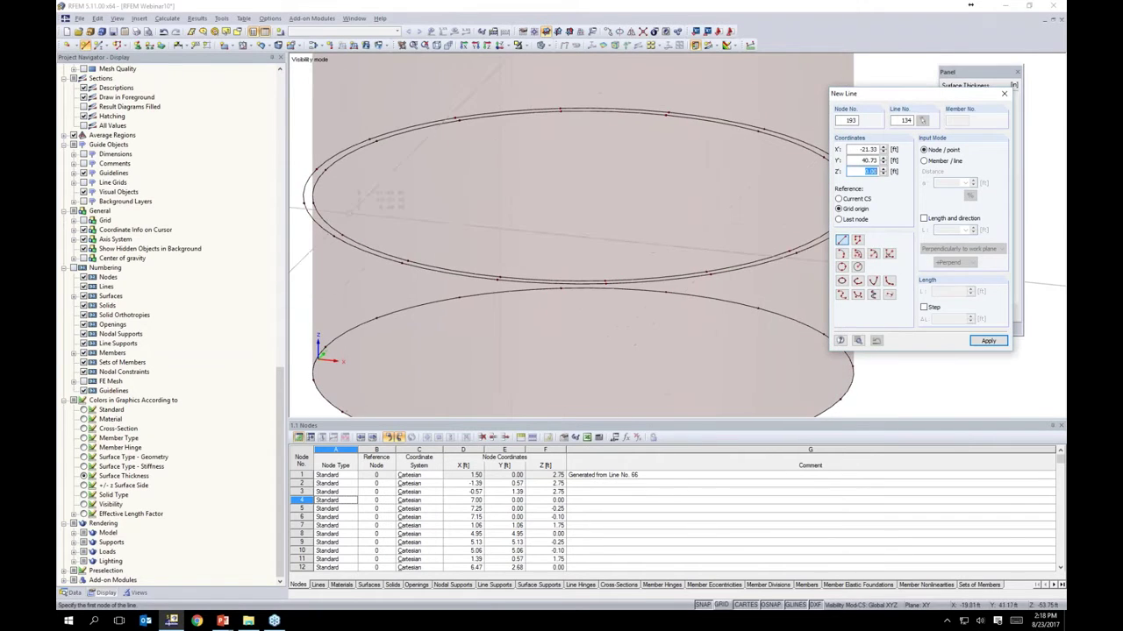
{"action": "middle_click_drag", "start_coordinate": [389, 188], "coordinate": [344, 226], "text": "ctrl"}
{"action": "left_click", "coordinate": [304, 191]}
{"action": "left_click", "coordinate": [314, 191]}
{"action": "right_click", "coordinate": [351, 186]}
Step: Draw a second short single line joining the inner and outer rings on the positive X side
{"action": "middle_click_drag", "start_coordinate": [661, 211], "coordinate": [485, 185]}
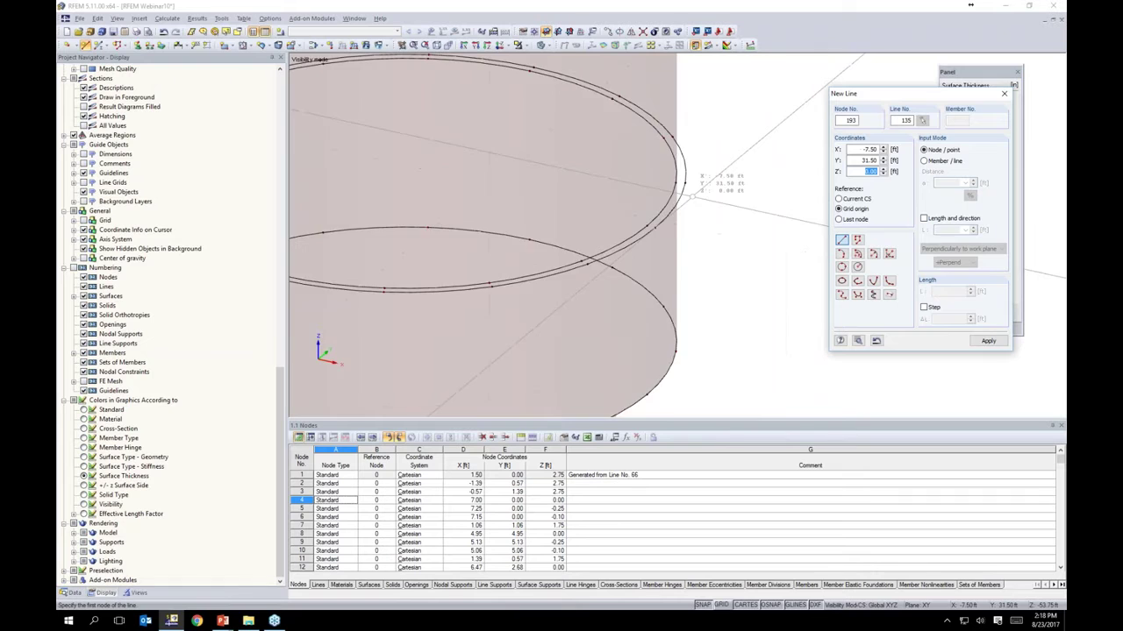
{"action": "scroll", "coordinate": [699, 193], "scroll_direction": "up", "scroll_amount": 2}
{"action": "left_click", "coordinate": [661, 176]}
{"action": "left_click", "coordinate": [676, 176]}
{"action": "right_click", "coordinate": [699, 197]}
{"action": "key", "text": "Escape"}
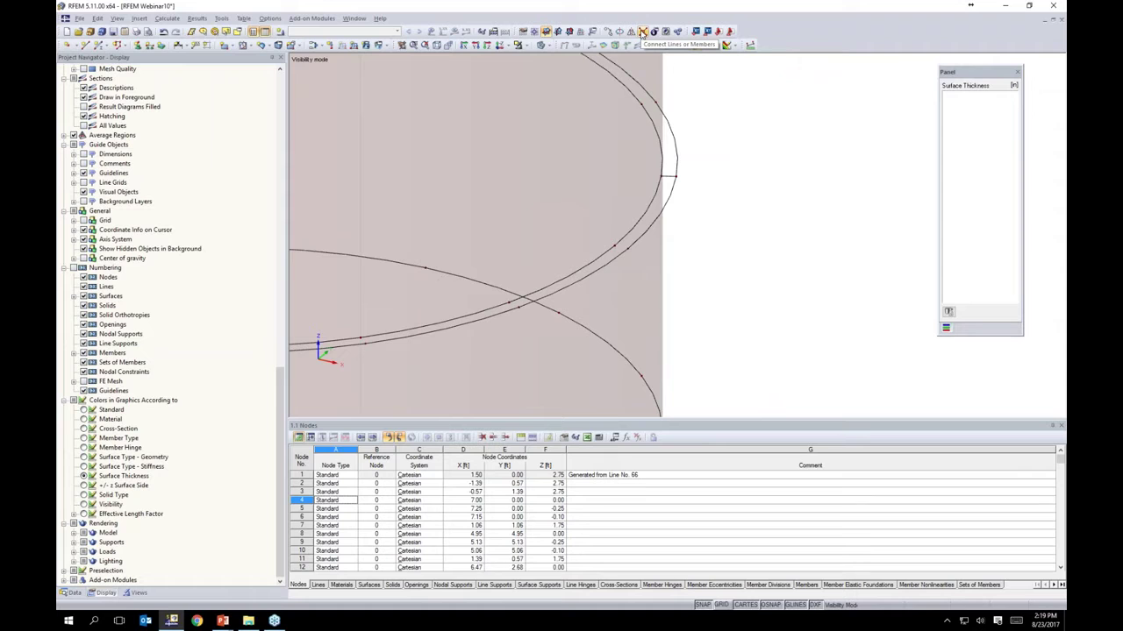
Step: Connect the short radial lines with the inner and outer ring arcs where they meet
{"action": "left_click", "coordinate": [643, 32]}
{"action": "left_click_drag", "start_coordinate": [607, 147], "coordinate": [732, 212]}
{"action": "scroll", "coordinate": [734, 211], "scroll_direction": "down", "scroll_amount": 3}
{"action": "middle_click_drag", "start_coordinate": [552, 213], "coordinate": [720, 232]}
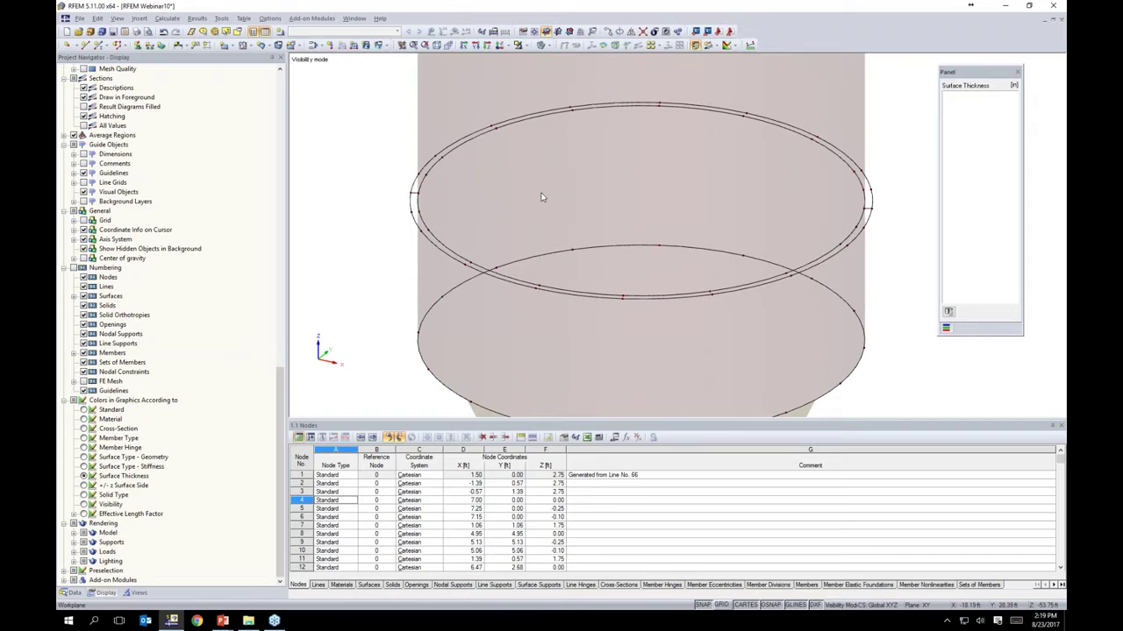
{"action": "middle_click_drag", "start_coordinate": [584, 185], "coordinate": [542, 154]}
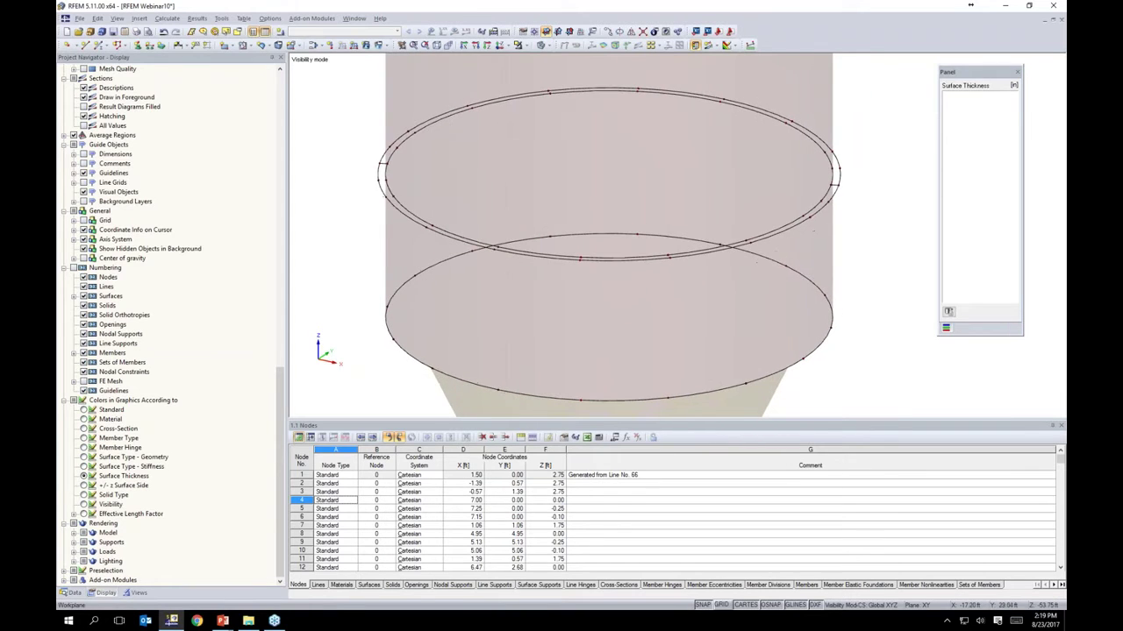
Step: Define a new stainless steel surface by boundary lines with a constant thickness of 1.00 in
{"action": "left_click", "coordinate": [233, 47]}
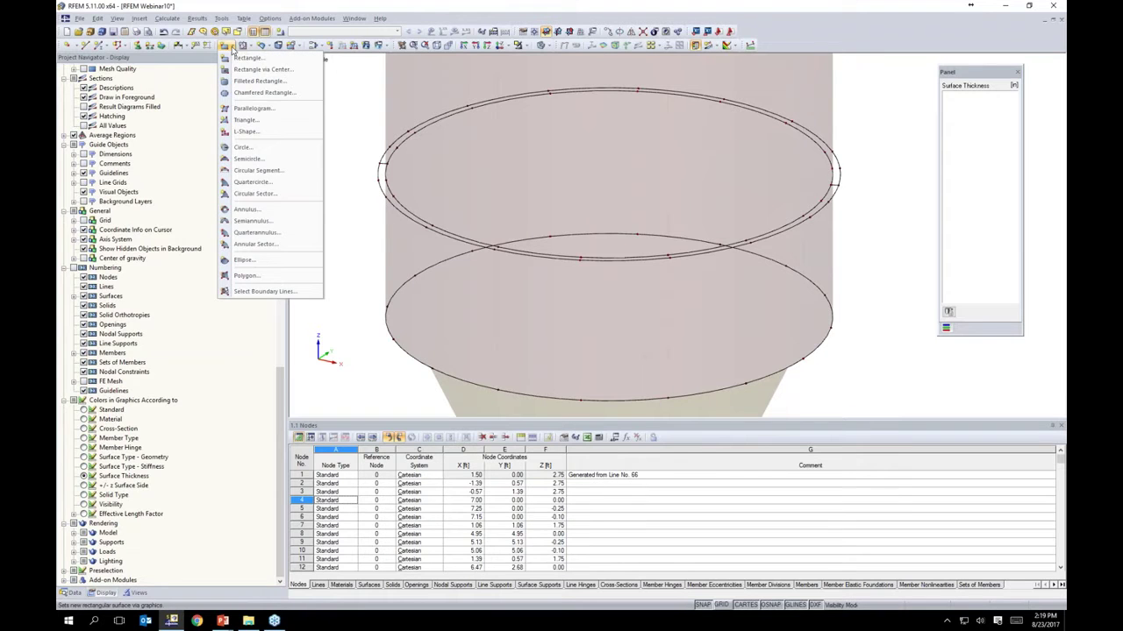
{"action": "left_click", "coordinate": [254, 295]}
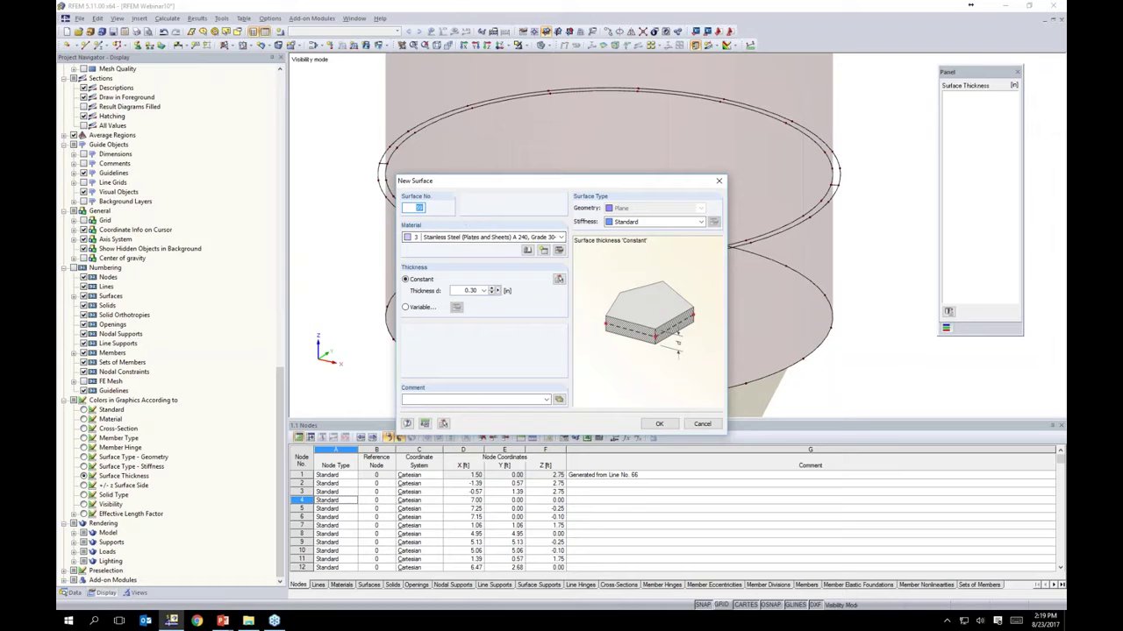
{"action": "double_click", "coordinate": [461, 291]}
{"action": "type", "text": "1."}
{"action": "left_click", "coordinate": [658, 423]}
Step: Create the near half of the annular ring surface from its inner and outer arcs and both short radial lines
{"action": "scroll", "coordinate": [384, 163], "scroll_direction": "up", "scroll_amount": 4}
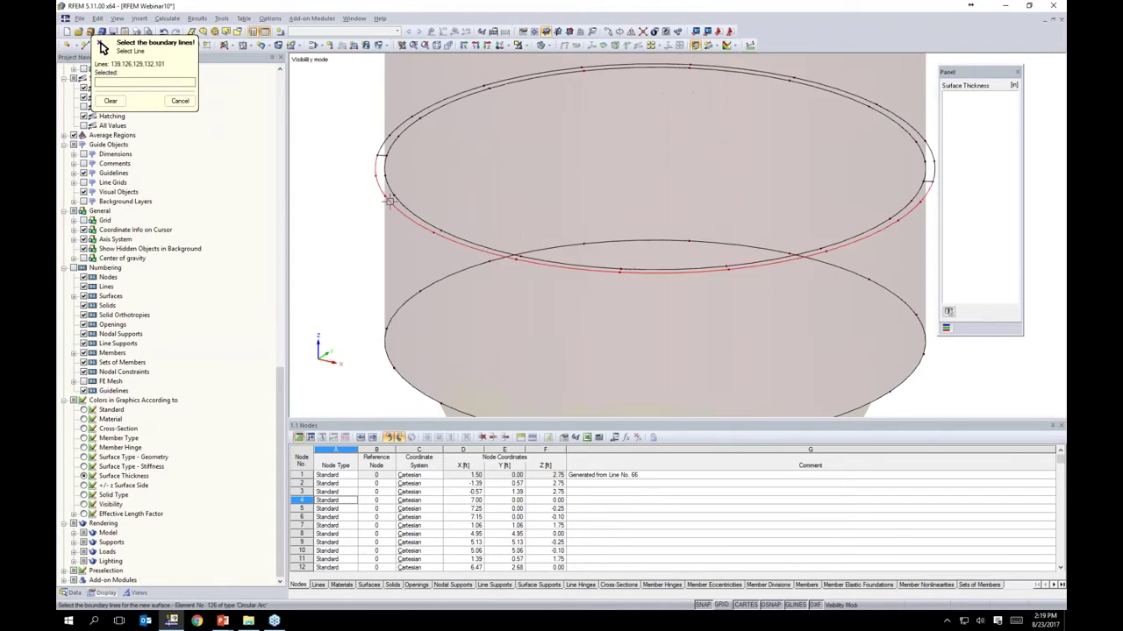
{"action": "left_click", "coordinate": [378, 149]}
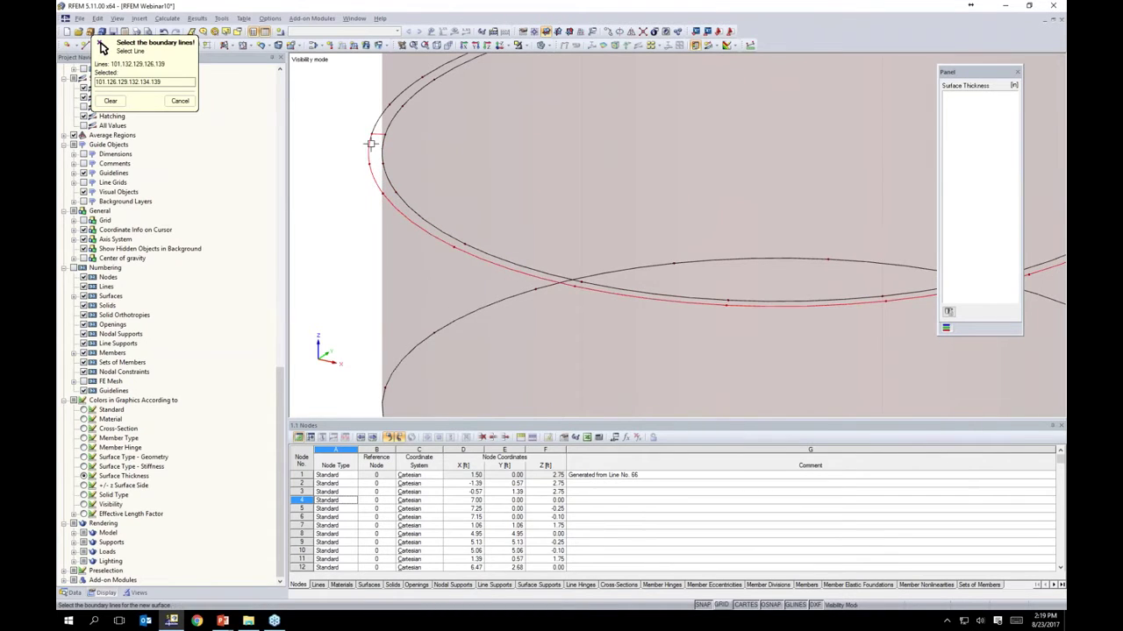
{"action": "left_click", "coordinate": [414, 209]}
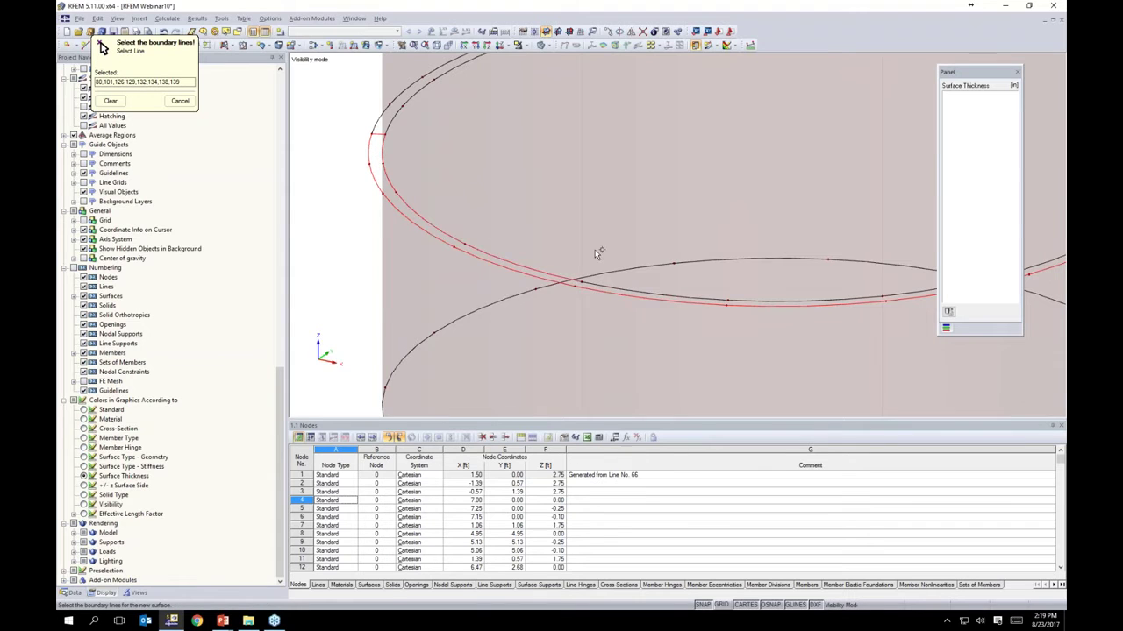
{"action": "middle_click_drag", "start_coordinate": [599, 254], "coordinate": [387, 195]}
{"action": "left_click", "coordinate": [466, 238]}
{"action": "left_click", "coordinate": [715, 230]}
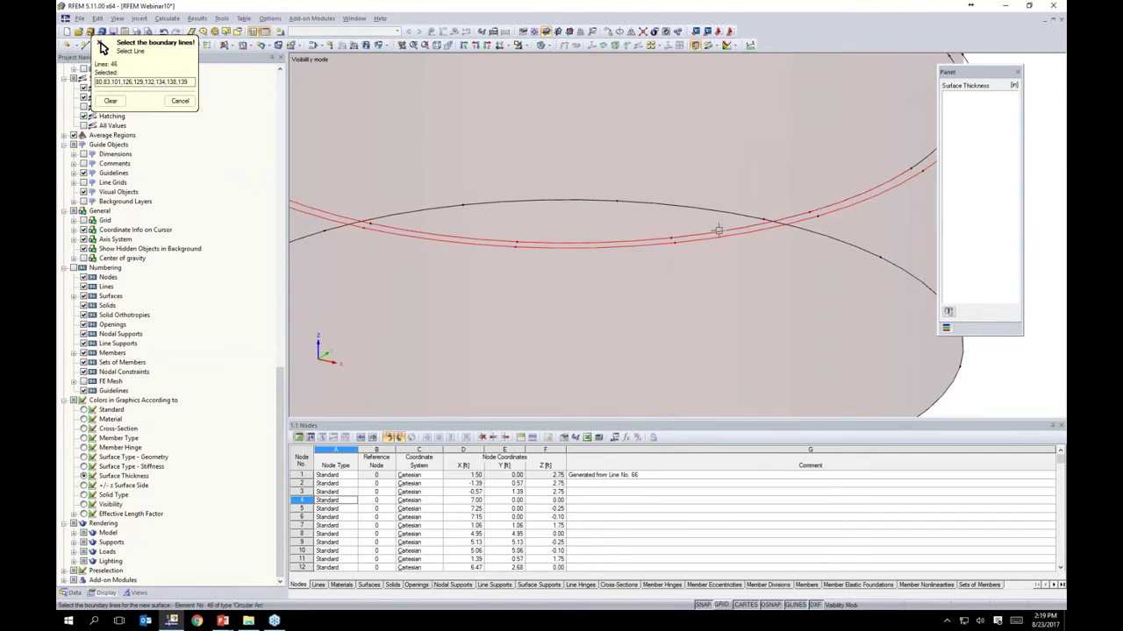
{"action": "middle_click_drag", "start_coordinate": [756, 187], "coordinate": [610, 264]}
{"action": "left_click", "coordinate": [802, 213]}
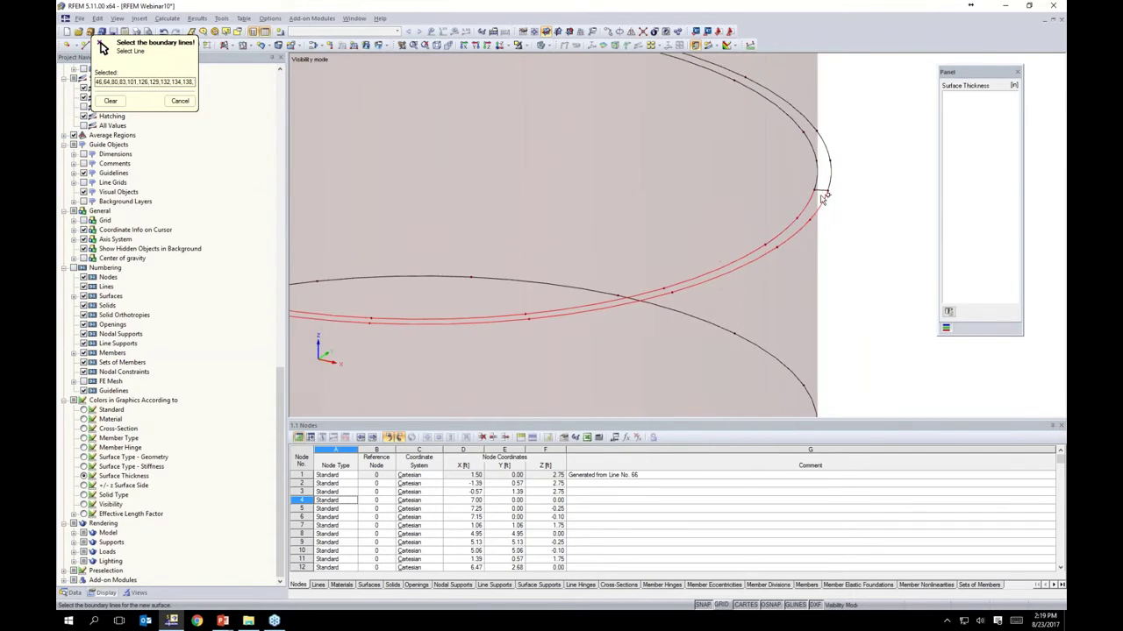
{"action": "left_click", "coordinate": [821, 190]}
{"action": "scroll", "coordinate": [845, 245], "scroll_direction": "down", "scroll_amount": 3}
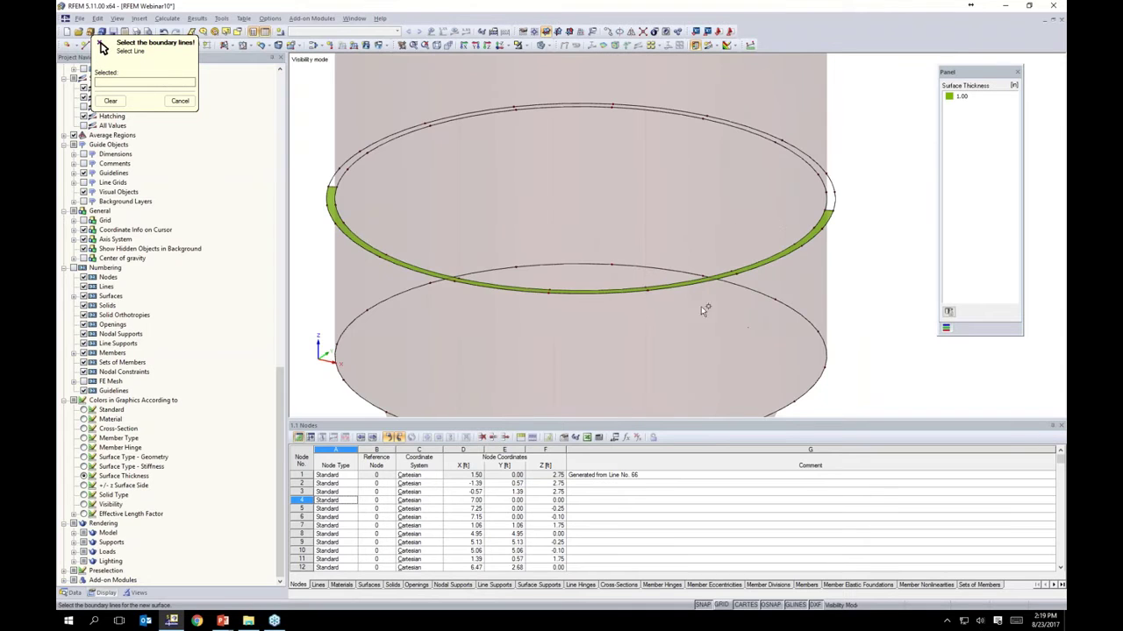
Step: Create the far half of the annular ring surface from the remaining inner and outer arcs and both radial lines
{"action": "scroll", "coordinate": [846, 183], "scroll_direction": "up", "scroll_amount": 3}
{"action": "left_click", "coordinate": [817, 230]}
{"action": "left_click", "coordinate": [825, 188]}
{"action": "left_click", "coordinate": [810, 212]}
{"action": "left_click", "coordinate": [785, 153]}
{"action": "middle_click_drag", "start_coordinate": [572, 160], "coordinate": [797, 275]}
{"action": "left_click", "coordinate": [737, 169]}
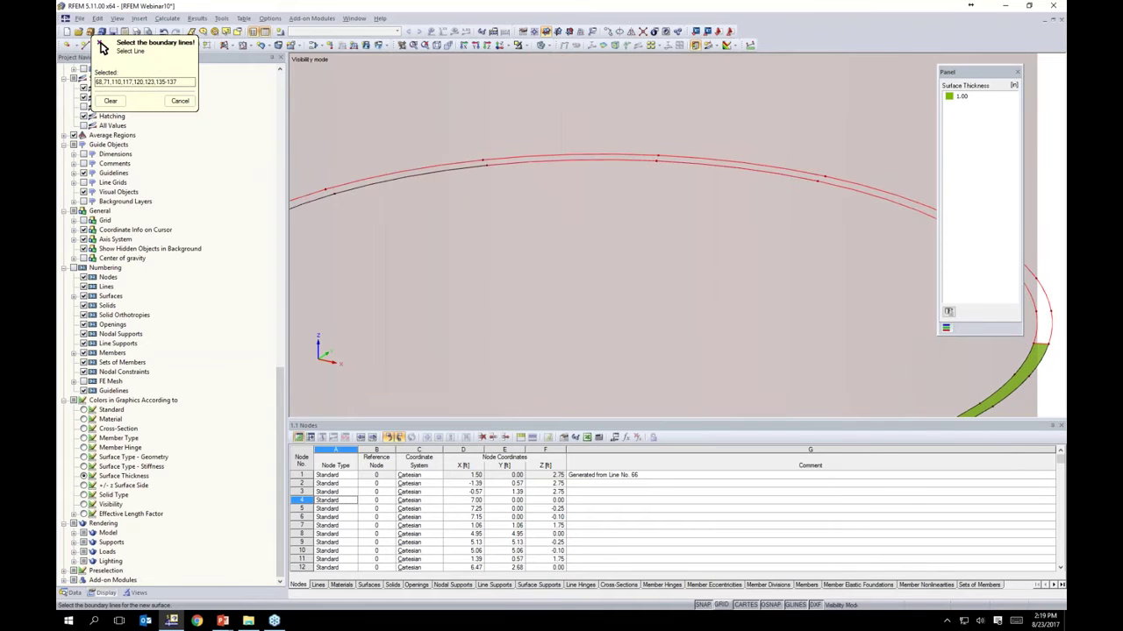
{"action": "scroll", "coordinate": [662, 123], "scroll_direction": "down", "scroll_amount": 2}
{"action": "left_click", "coordinate": [644, 112]}
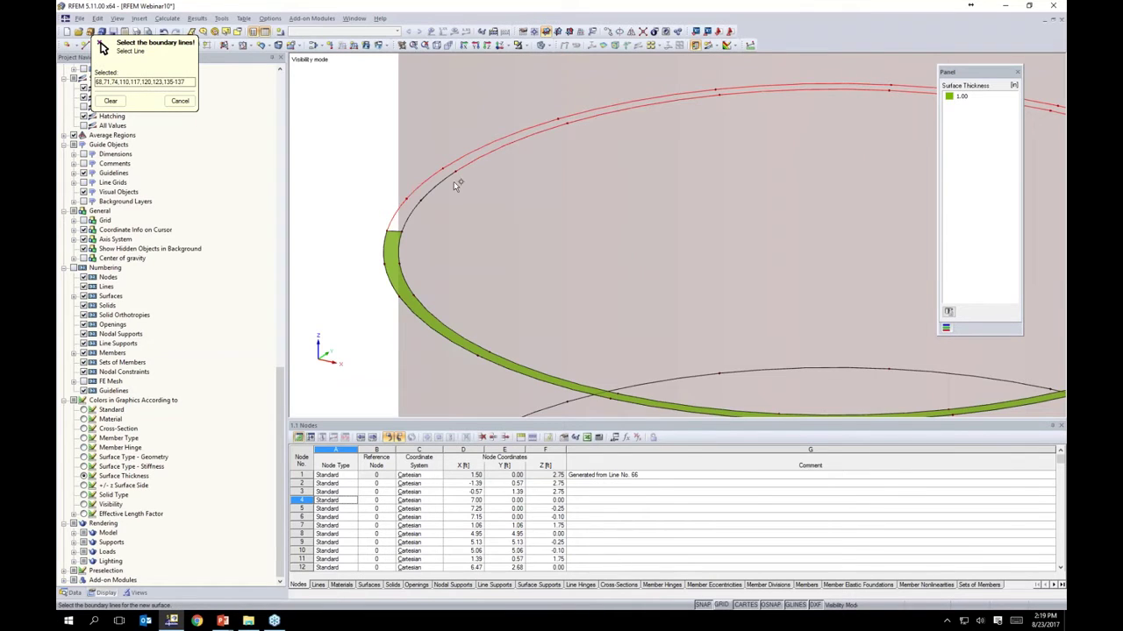
{"action": "left_click", "coordinate": [411, 208]}
{"action": "left_click", "coordinate": [394, 233]}
{"action": "scroll", "coordinate": [494, 225], "scroll_direction": "down", "scroll_amount": 4}
{"action": "middle_click_drag", "start_coordinate": [554, 244], "coordinate": [583, 180]}
{"action": "key", "text": "Escape"}
Step: Offset the circle lines at the wall's lower edge by 0.25 ft in the -y direction as parallel lines
{"action": "left_click_drag", "start_coordinate": [409, 239], "coordinate": [818, 368]}
{"action": "scroll", "coordinate": [776, 348], "scroll_direction": "up", "scroll_amount": 3}
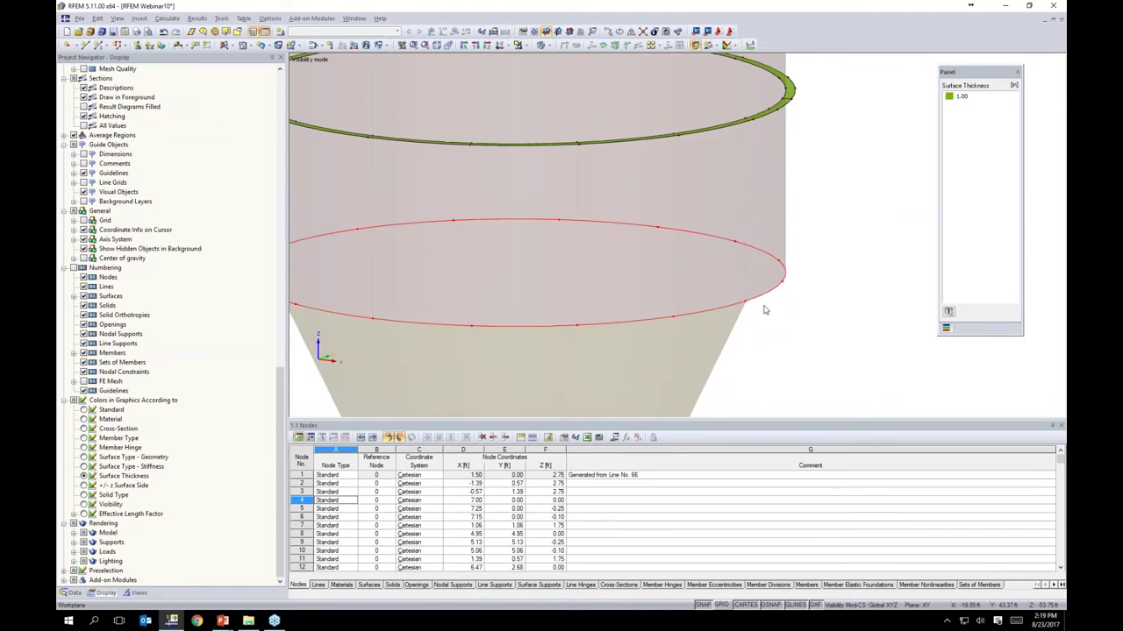
{"action": "right_click", "coordinate": [772, 305]}
{"action": "mouse_move", "coordinate": [774, 306]}
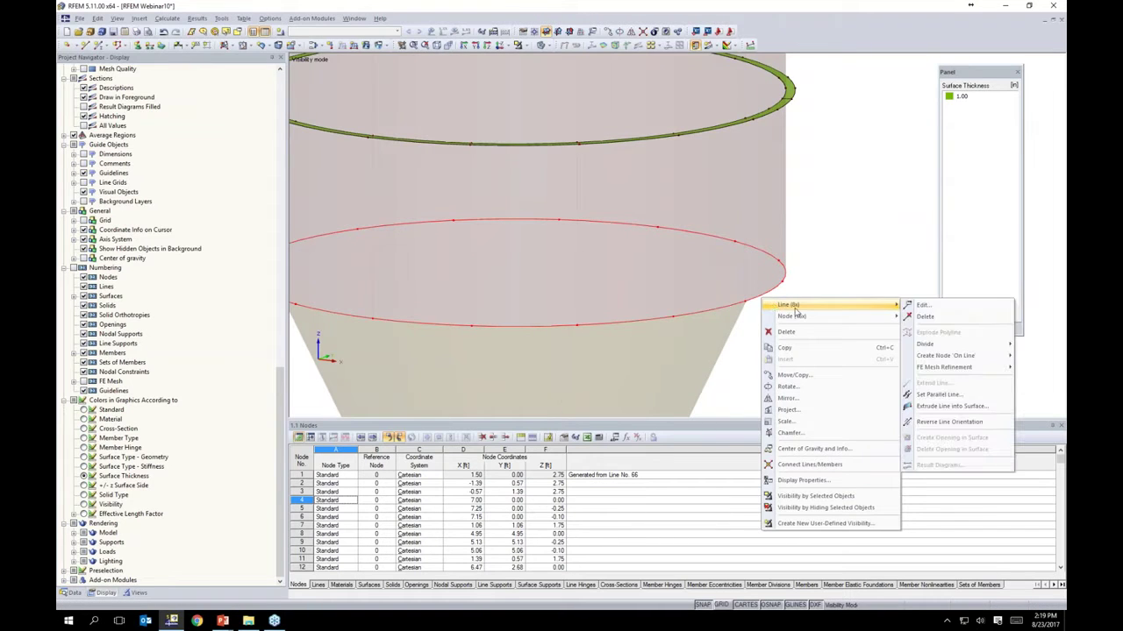
{"action": "left_click", "coordinate": [938, 393]}
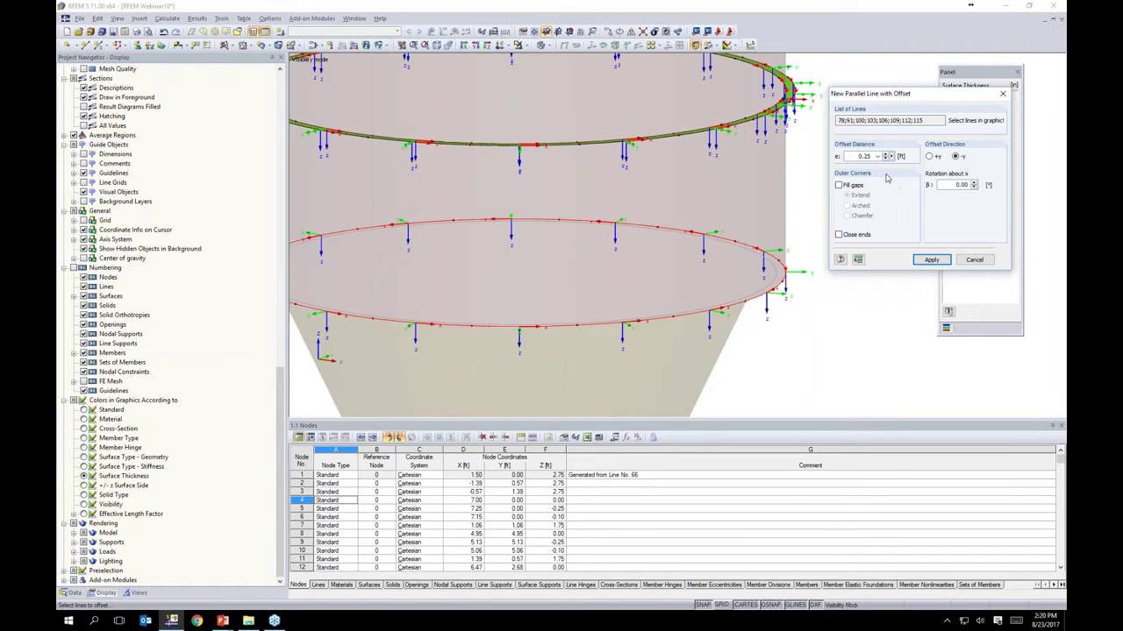
{"action": "left_click", "coordinate": [930, 260]}
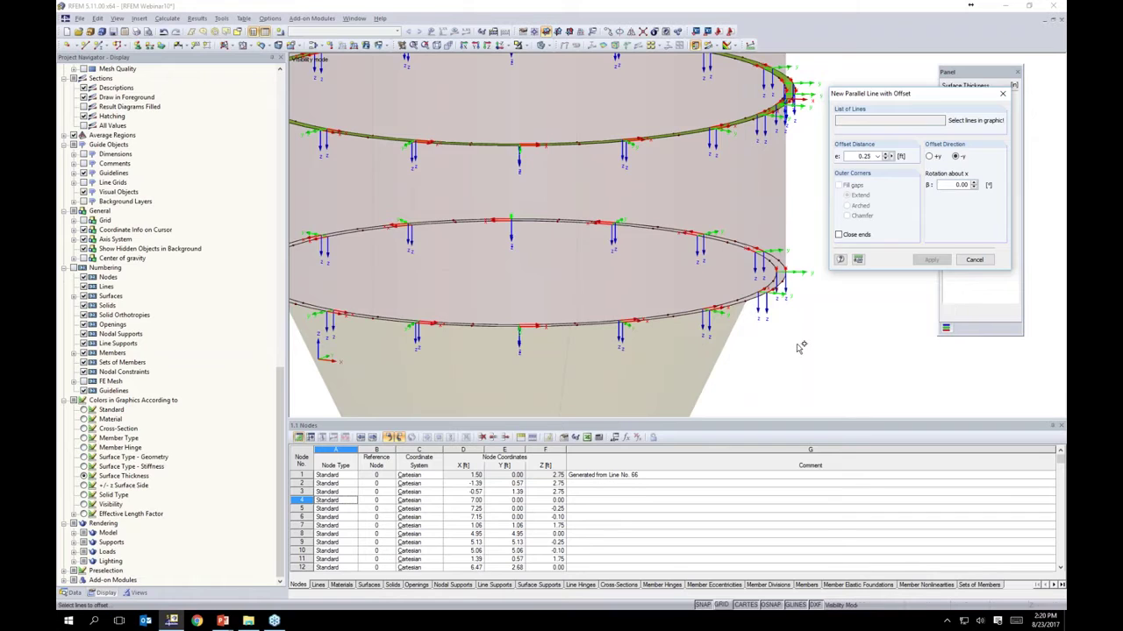
{"action": "middle_click_drag", "start_coordinate": [798, 332], "coordinate": [840, 314]}
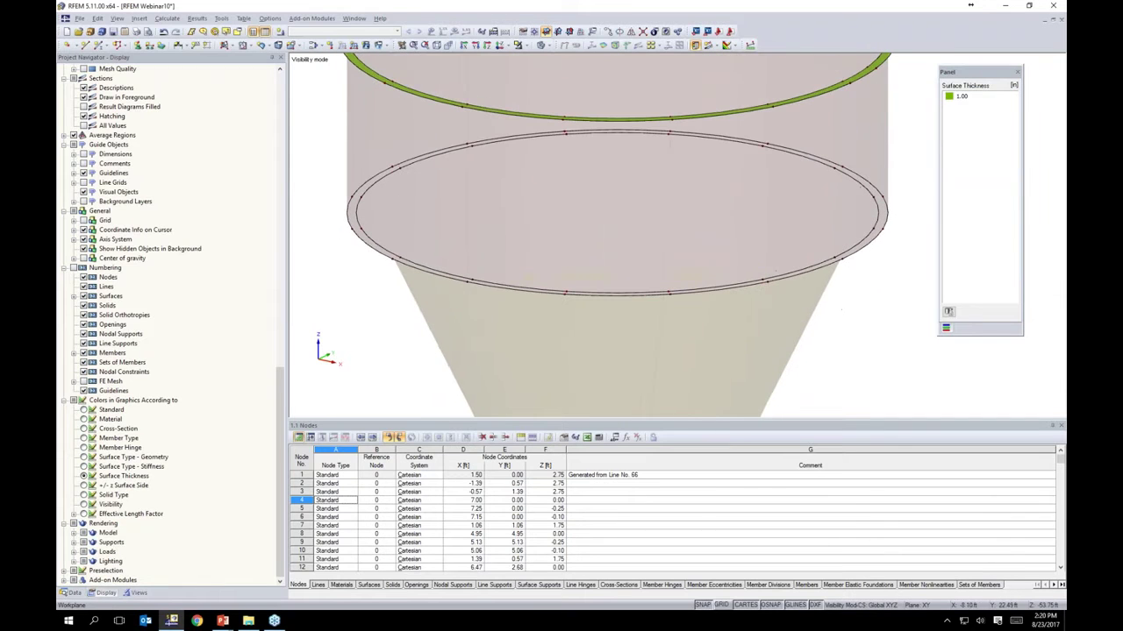
Step: Draw two short radial lines on opposite sides between the lower inner and outer circles and connect them with the arcs
{"action": "middle_click_drag", "start_coordinate": [737, 219], "coordinate": [632, 264], "text": "ctrl"}
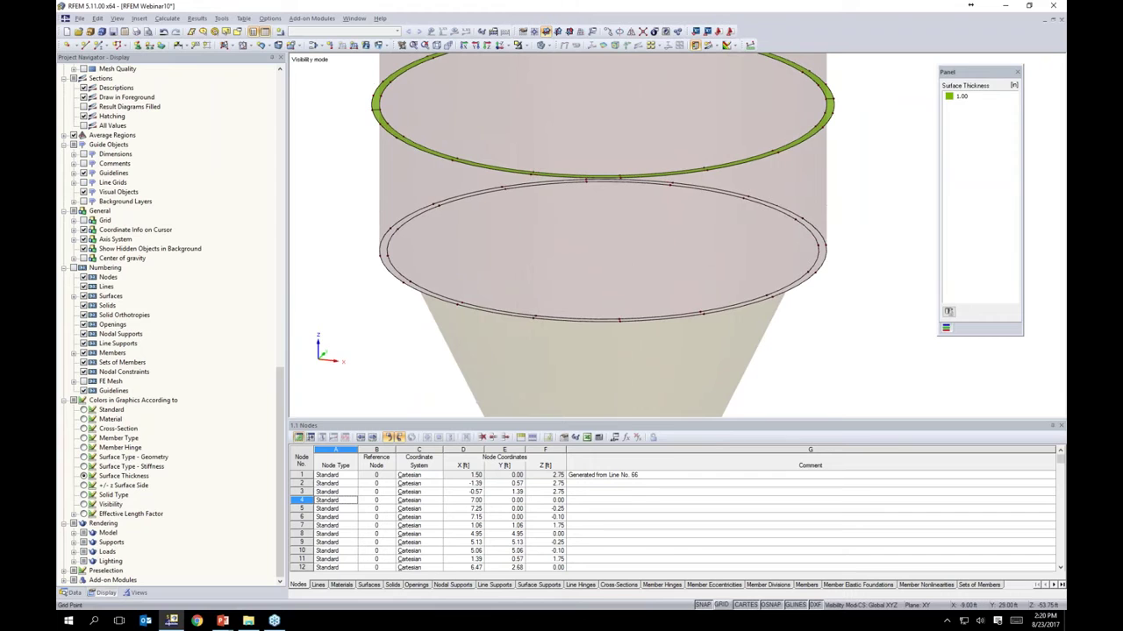
{"action": "left_click", "coordinate": [85, 44]}
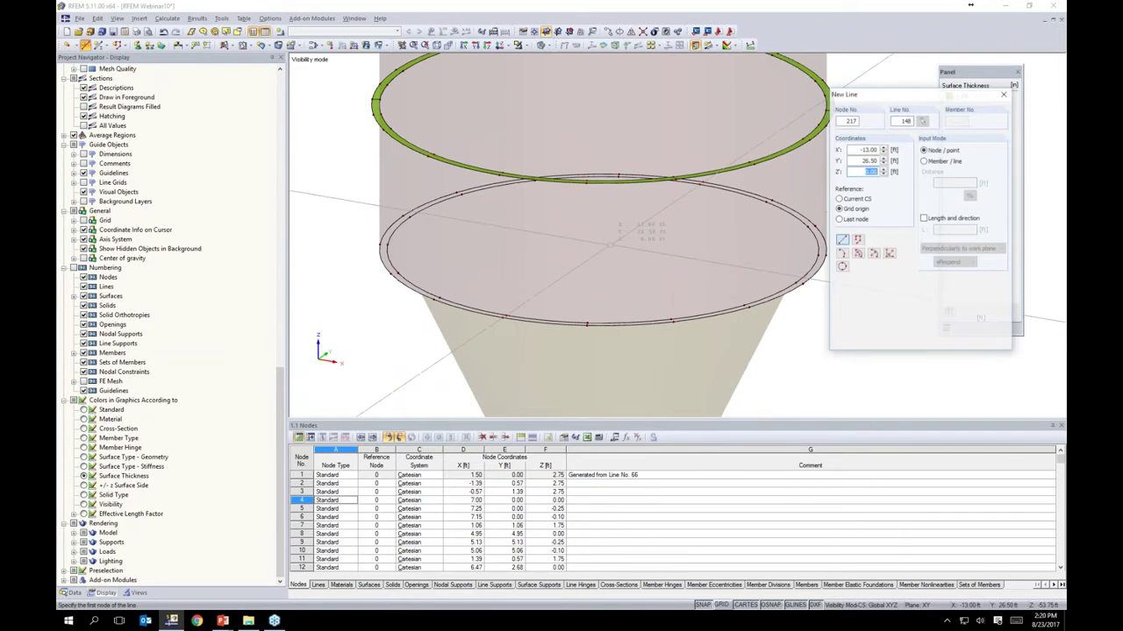
{"action": "scroll", "coordinate": [386, 244], "scroll_direction": "up", "scroll_amount": 4}
{"action": "left_click", "coordinate": [386, 244]}
{"action": "left_click", "coordinate": [400, 244]}
{"action": "right_click", "coordinate": [607, 258]}
{"action": "middle_click_drag", "start_coordinate": [606, 258], "coordinate": [359, 229]}
{"action": "middle_click_drag", "start_coordinate": [649, 252], "coordinate": [666, 253], "text": "ctrl"}
{"action": "left_click", "coordinate": [669, 253]}
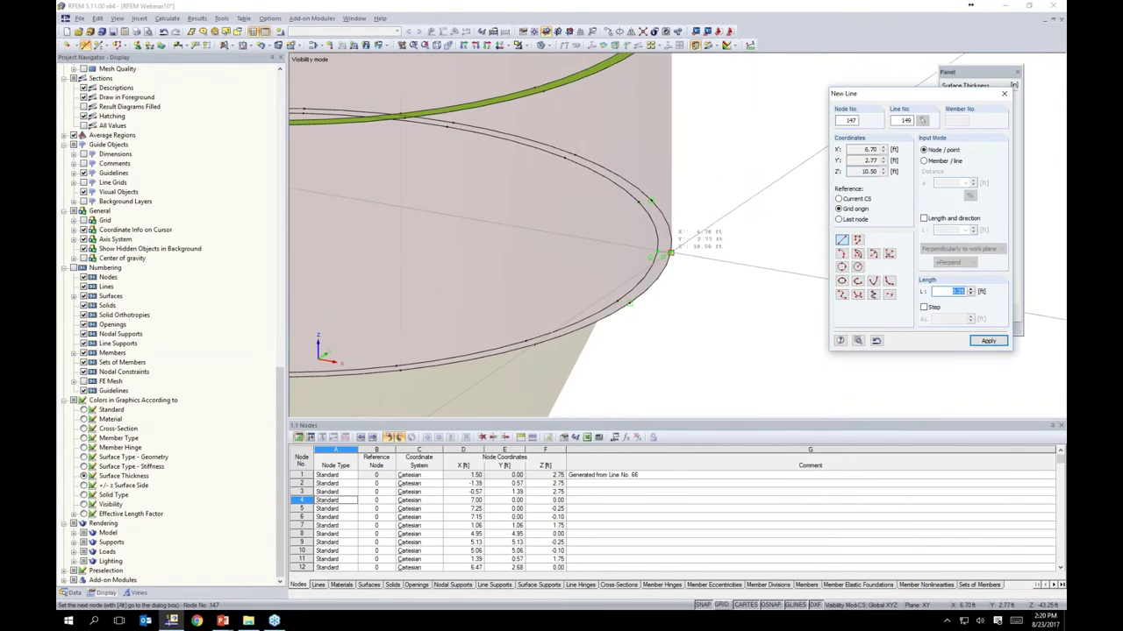
{"action": "key", "text": "Escape"}
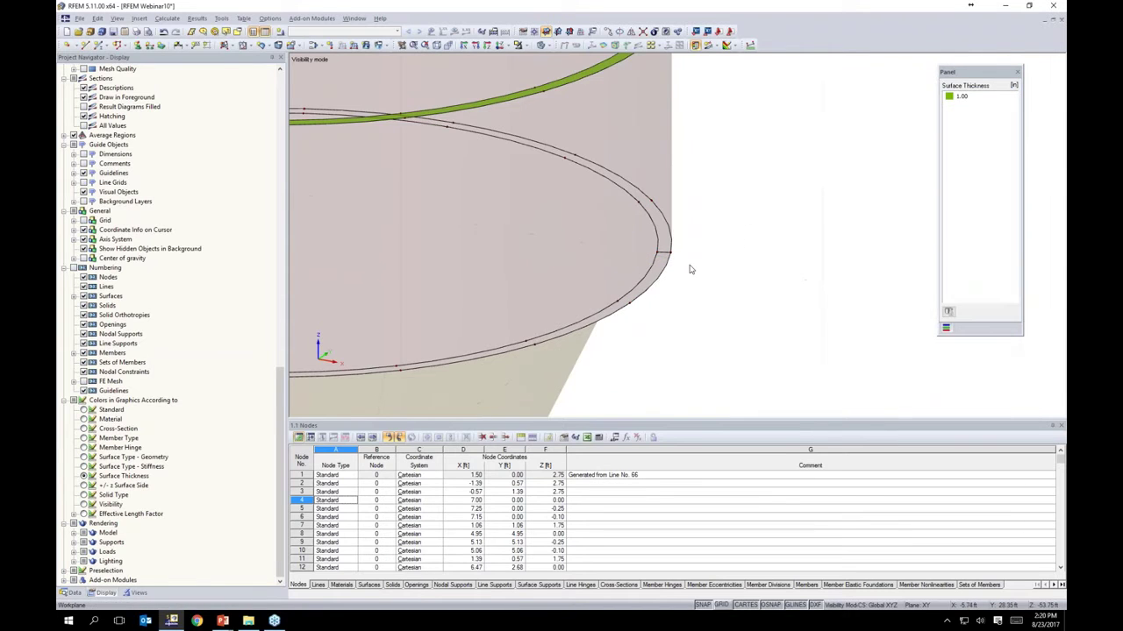
{"action": "scroll", "coordinate": [689, 269], "scroll_direction": "down", "scroll_amount": 3}
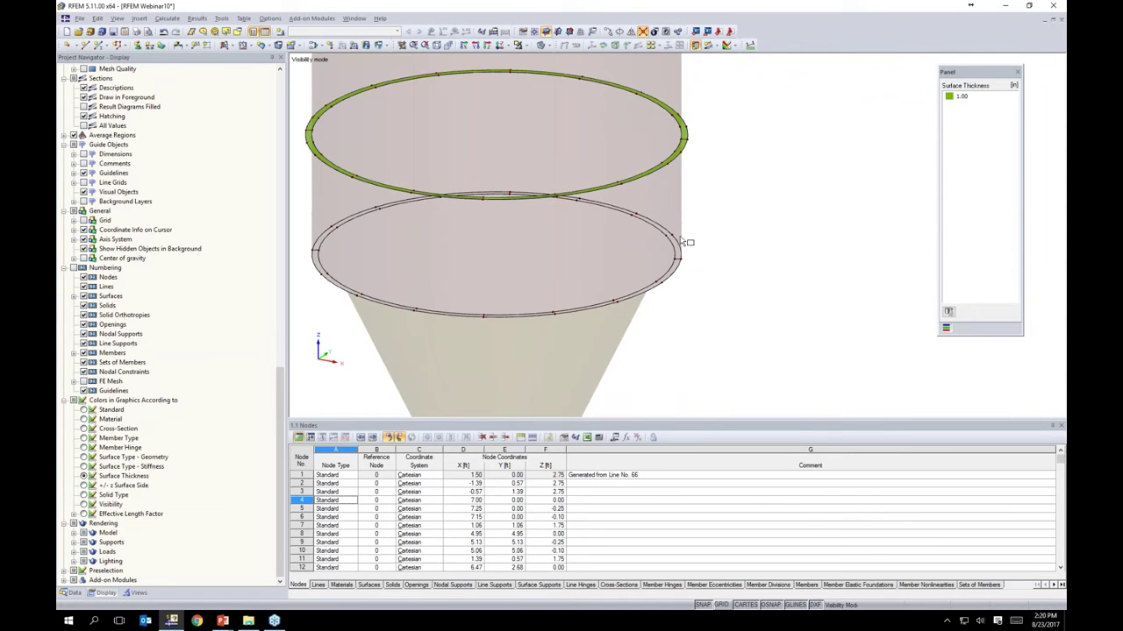
{"action": "middle_click_drag", "start_coordinate": [493, 259], "coordinate": [597, 260]}
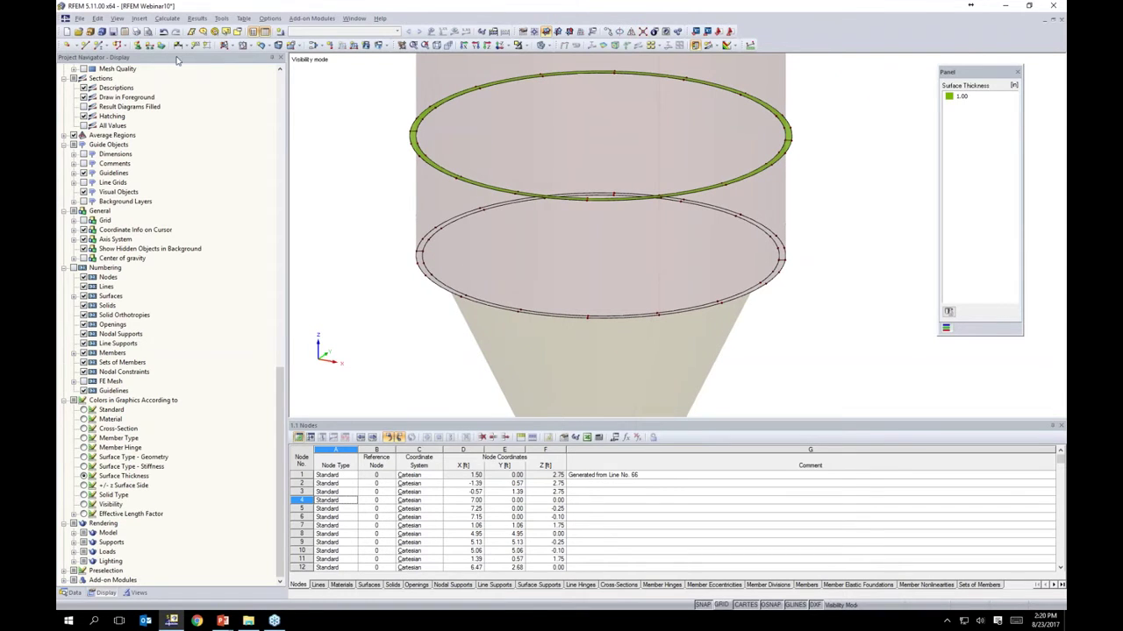
Step: Create the near half of the lower inner ring as a 1.00 in stainless steel surface from its arcs and both radial lines
{"action": "left_click", "coordinate": [224, 45]}
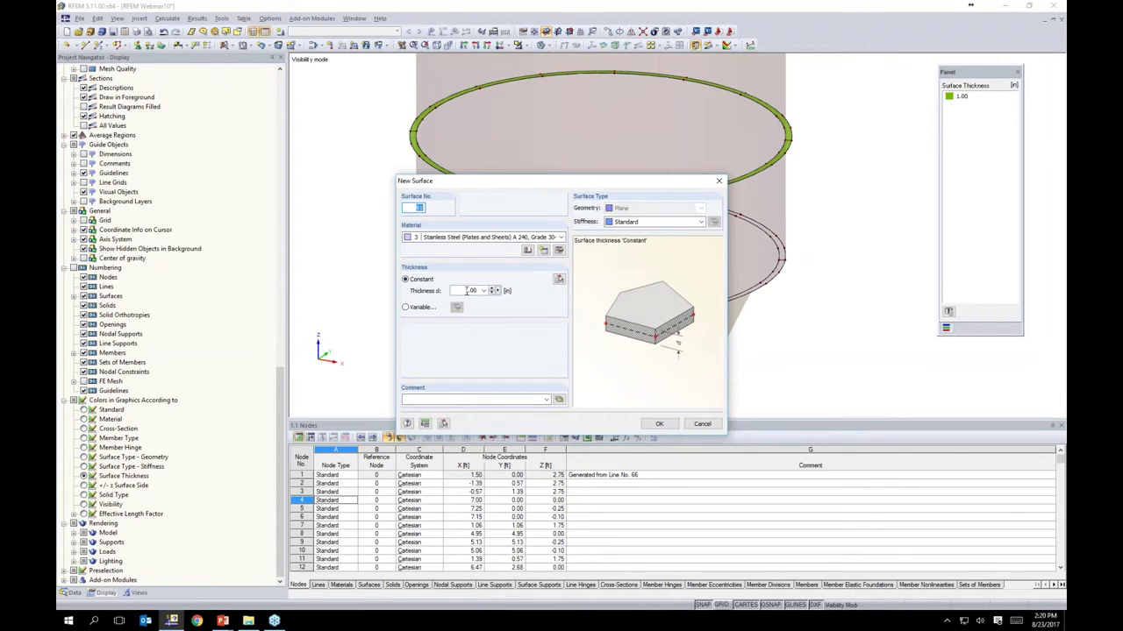
{"action": "left_click", "coordinate": [656, 425]}
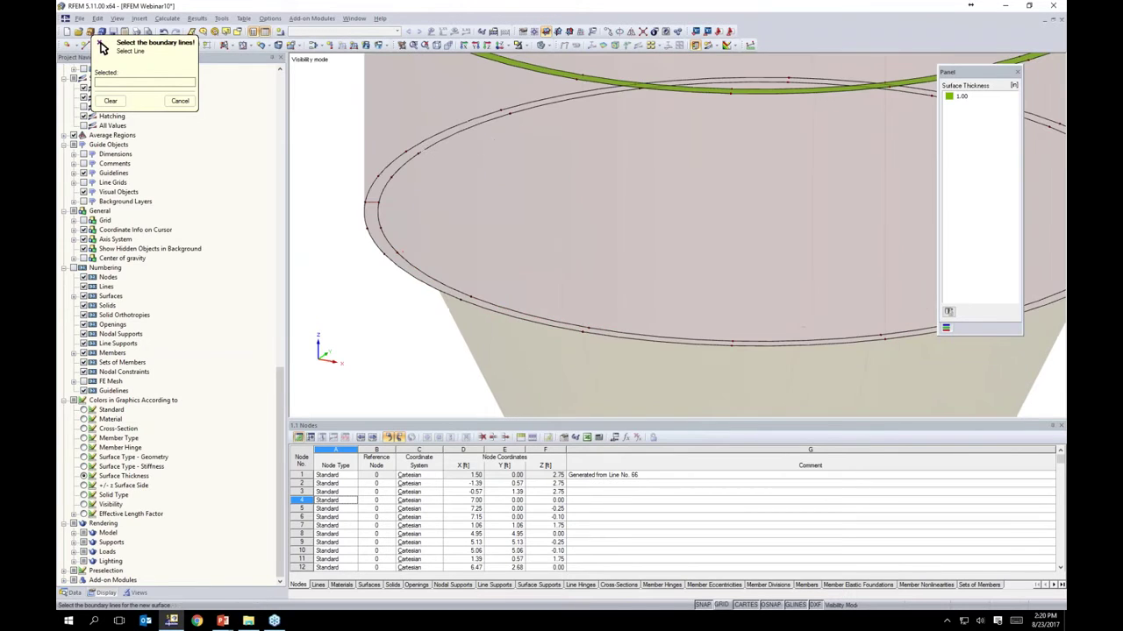
{"action": "left_click", "coordinate": [368, 219]}
{"action": "left_click", "coordinate": [397, 259]}
{"action": "left_click", "coordinate": [396, 263]}
{"action": "left_click", "coordinate": [655, 347]}
{"action": "scroll", "coordinate": [613, 352], "scroll_direction": "up", "scroll_amount": 2}
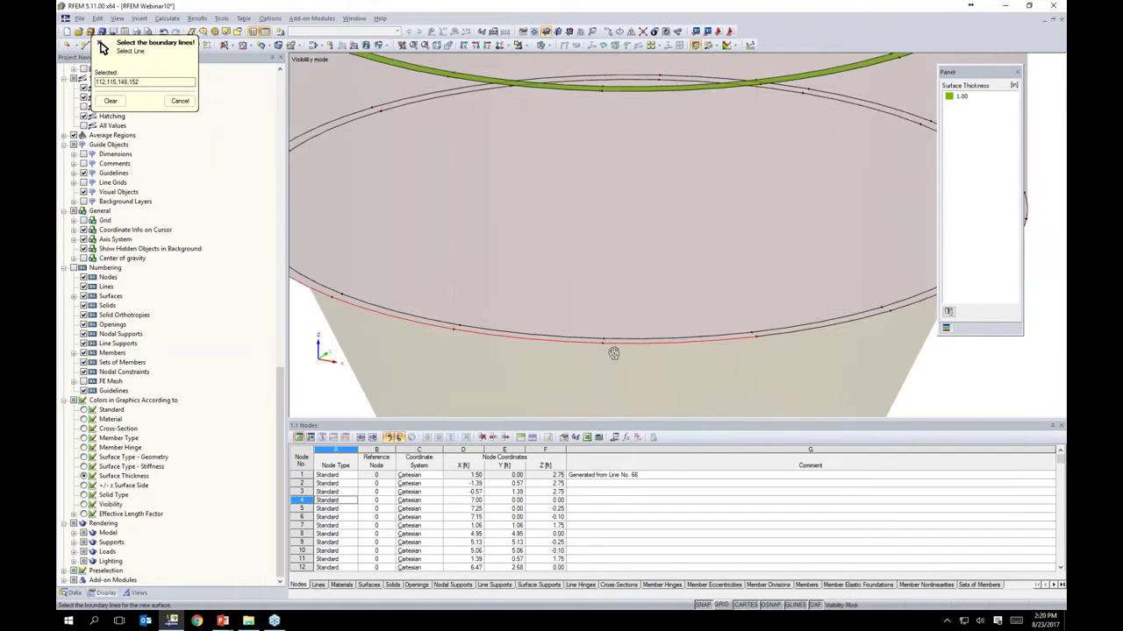
{"action": "scroll", "coordinate": [613, 353], "scroll_direction": "down", "scroll_amount": 2}
{"action": "left_click", "coordinate": [742, 312]}
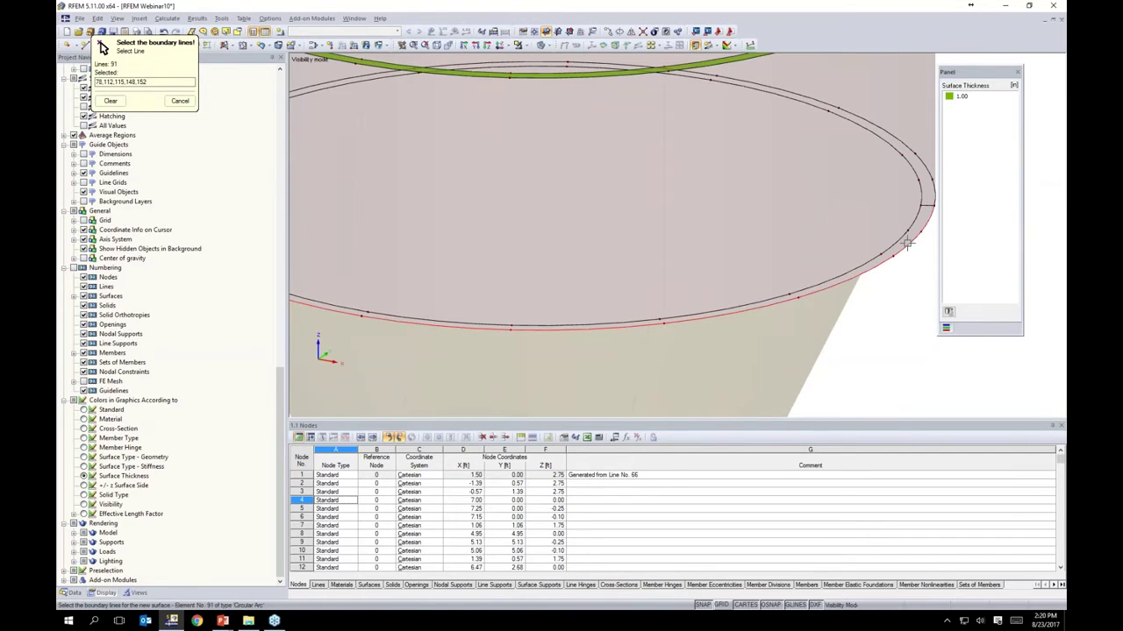
{"action": "left_click", "coordinate": [922, 210]}
{"action": "middle_click_drag", "start_coordinate": [917, 213], "coordinate": [810, 274]}
{"action": "left_click", "coordinate": [822, 256]}
Step: Create the far half of the lower inner ring surface from the remaining inner and outer arcs and both radial lines
{"action": "left_click", "coordinate": [821, 256]}
{"action": "left_click", "coordinate": [735, 174]}
{"action": "mouse_move", "coordinate": [688, 214]}
{"action": "middle_mouse_down", "text": "ctrl"}
{"action": "mouse_move", "coordinate": [693, 195]}
{"action": "mouse_move", "coordinate": [699, 204]}
{"action": "middle_mouse_up", "text": "ctrl"}
{"action": "middle_click_drag", "start_coordinate": [605, 189], "coordinate": [748, 225]}
{"action": "left_click", "coordinate": [659, 190]}
{"action": "middle_click_drag", "start_coordinate": [649, 210], "coordinate": [847, 173]}
{"action": "left_click", "coordinate": [475, 187]}
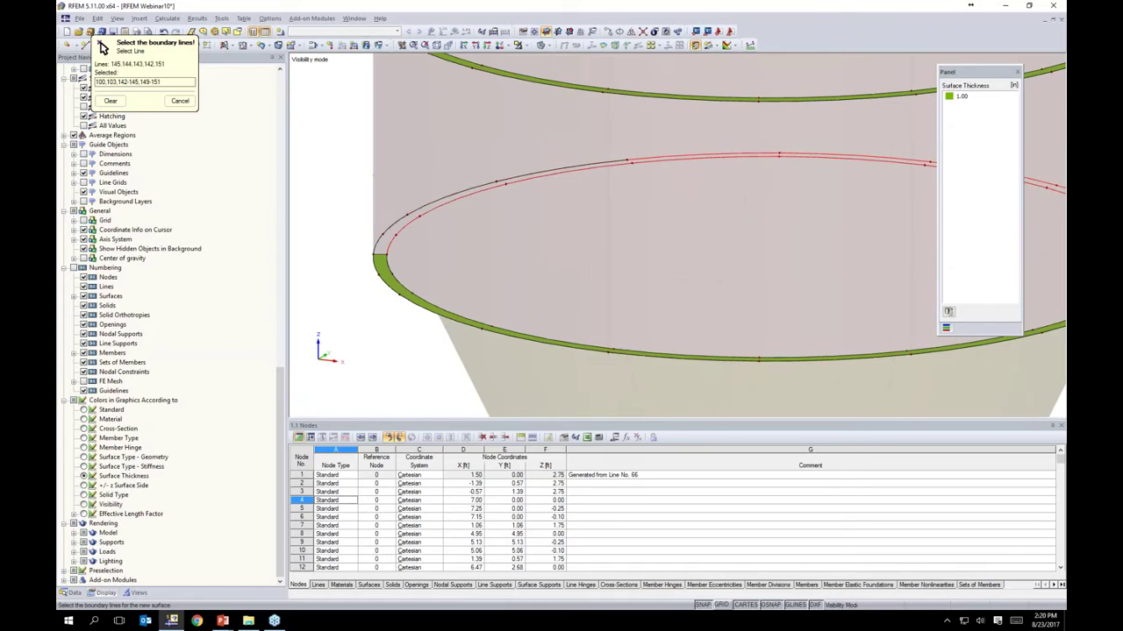
{"action": "left_click", "coordinate": [390, 224]}
{"action": "scroll", "coordinate": [490, 246], "scroll_direction": "down", "scroll_amount": 3}
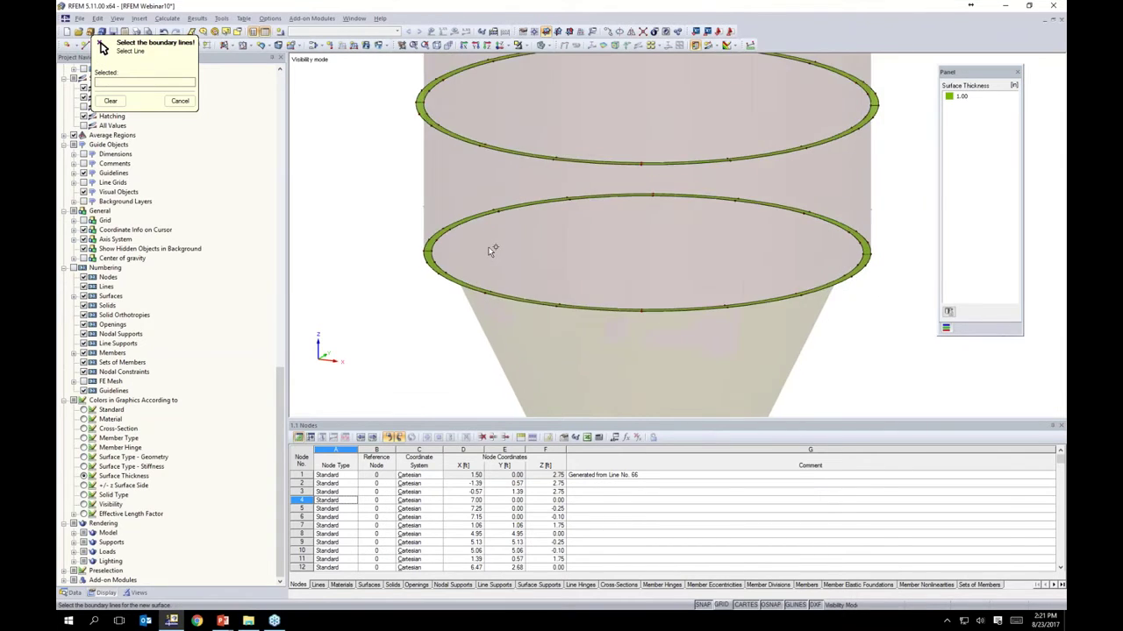
{"action": "scroll", "coordinate": [492, 250], "scroll_direction": "down", "scroll_amount": 1}
{"action": "key", "text": "Escape"}
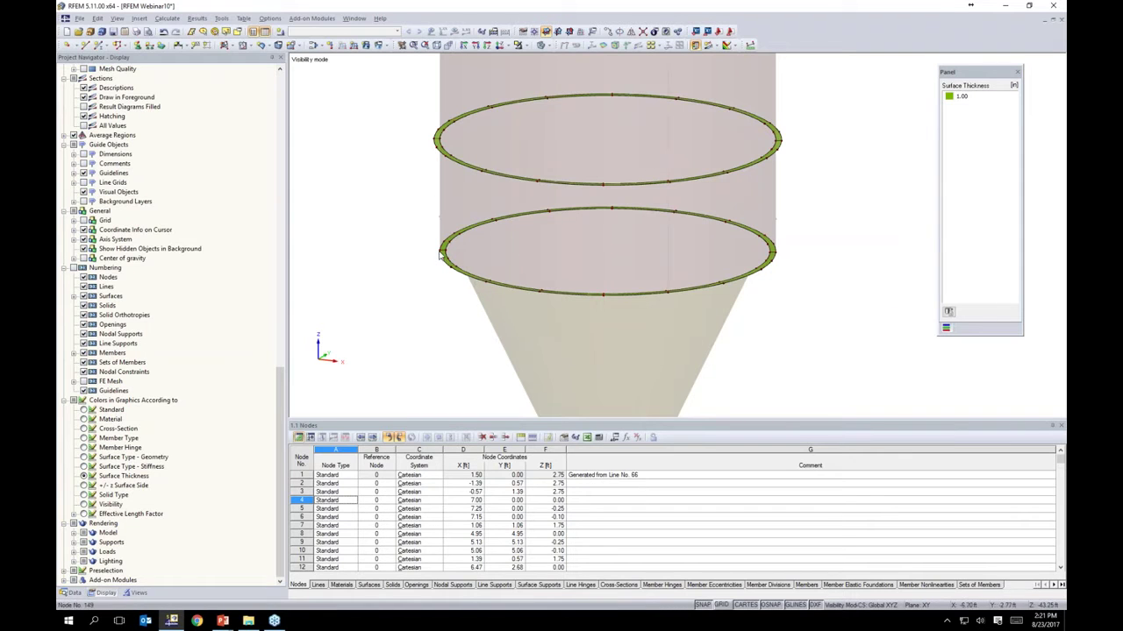
Step: Copy the upper annular ring down to the wall's lower edge, matching its inner radial-line node to the lower ring's outer node
{"action": "scroll", "coordinate": [436, 259], "scroll_direction": "up", "scroll_amount": 3}
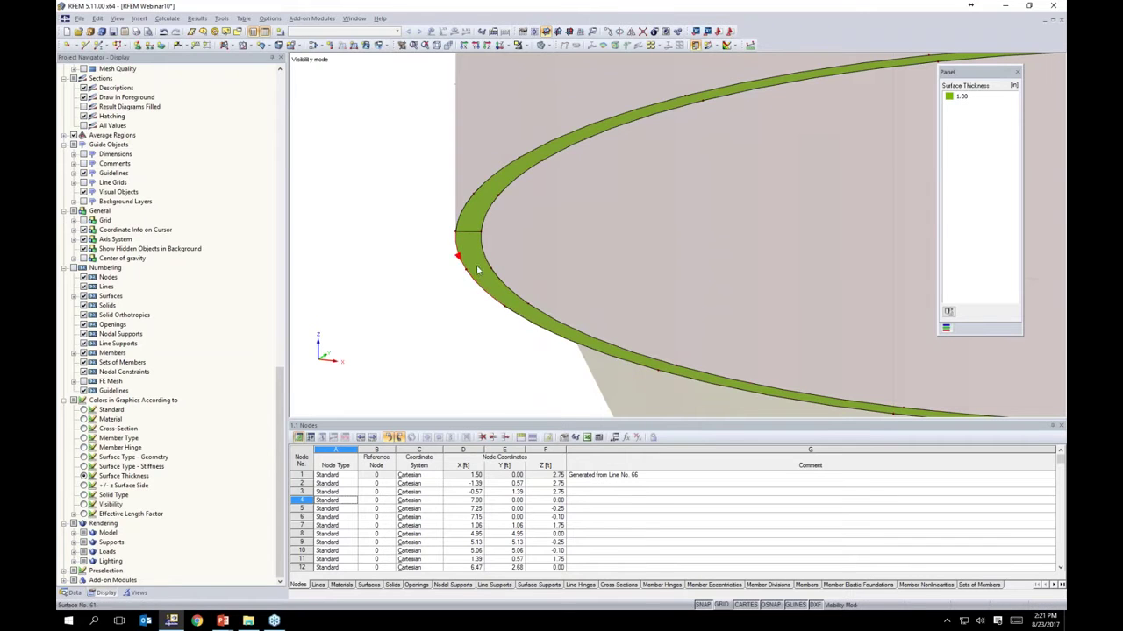
{"action": "scroll", "coordinate": [433, 284], "scroll_direction": "down", "scroll_amount": 2}
{"action": "scroll", "coordinate": [432, 284], "scroll_direction": "down", "scroll_amount": 2}
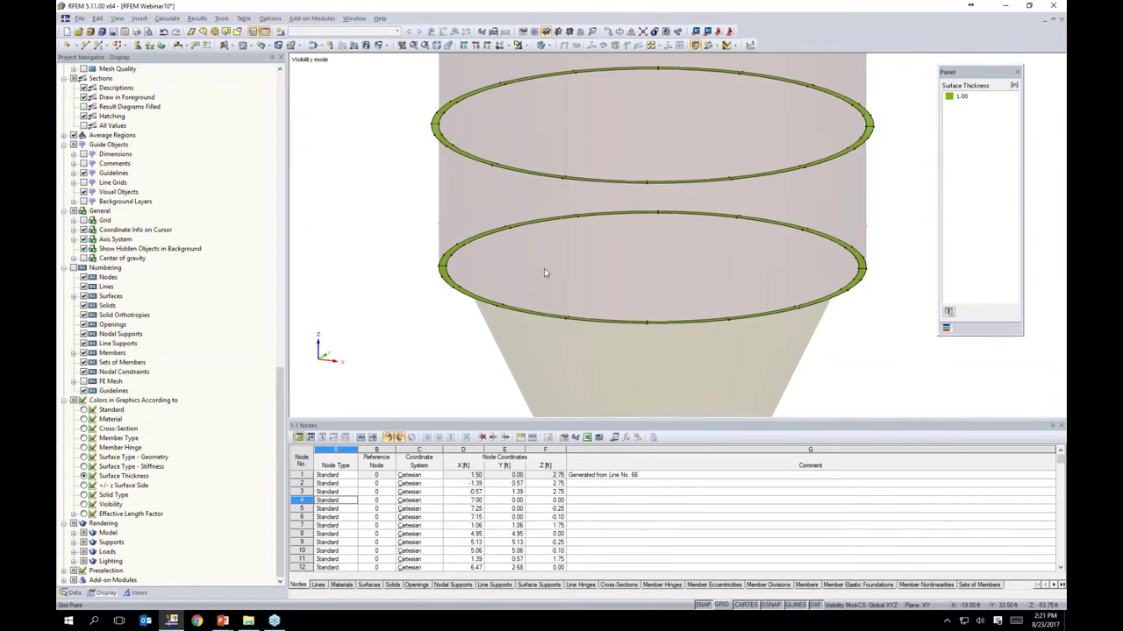
{"action": "left_click_drag", "start_coordinate": [392, 64], "coordinate": [892, 208]}
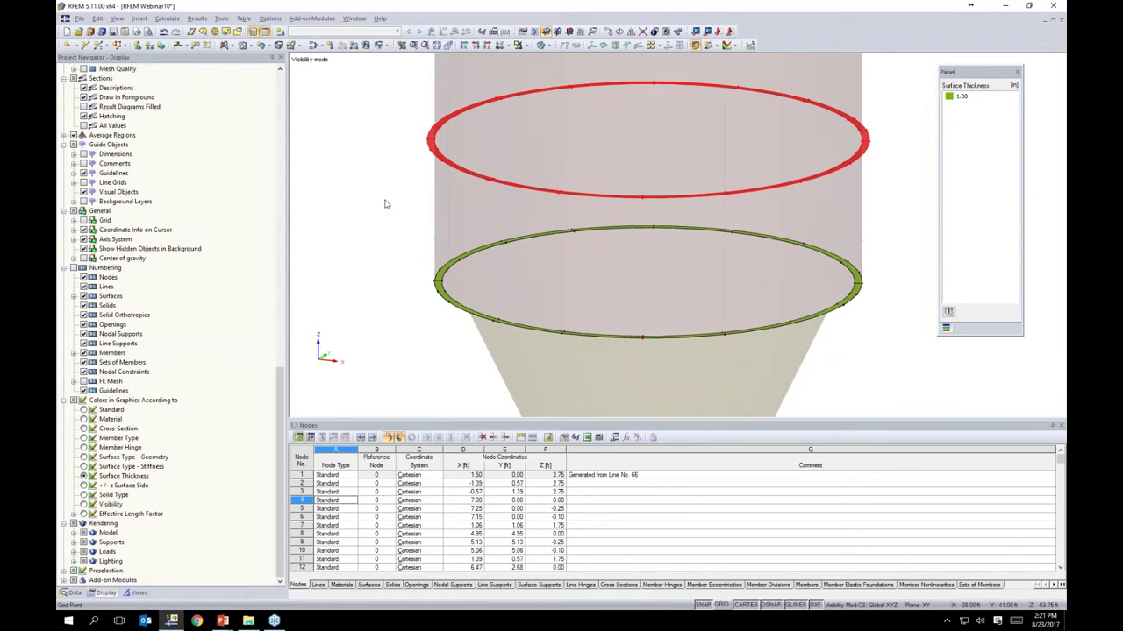
{"action": "scroll", "coordinate": [384, 201], "scroll_direction": "up", "scroll_amount": 3}
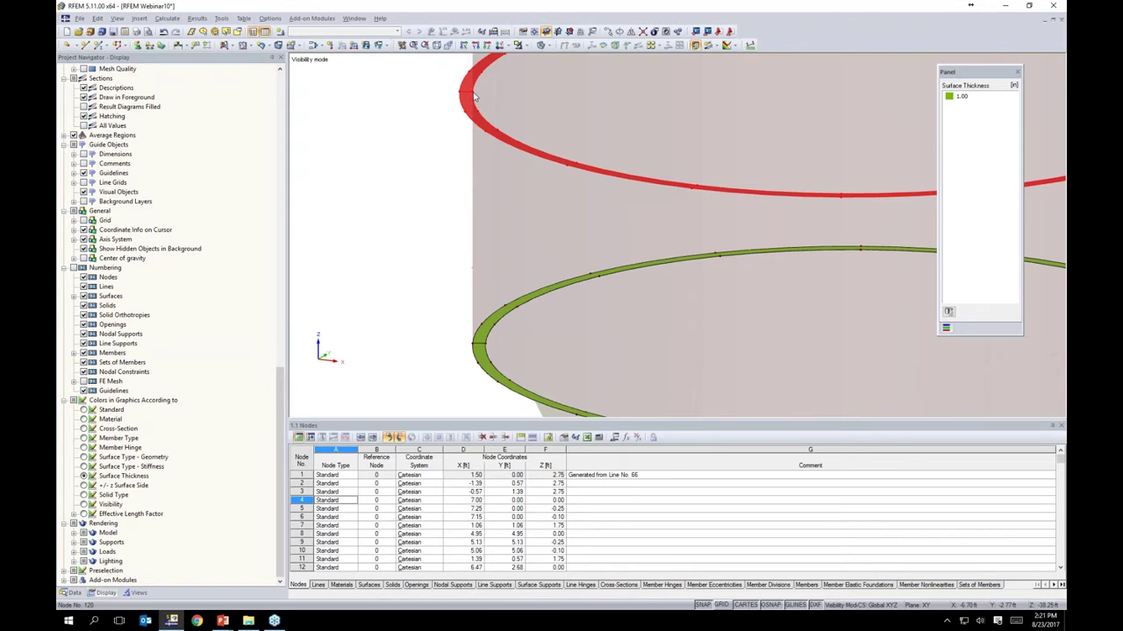
{"action": "left_click", "coordinate": [472, 344]}
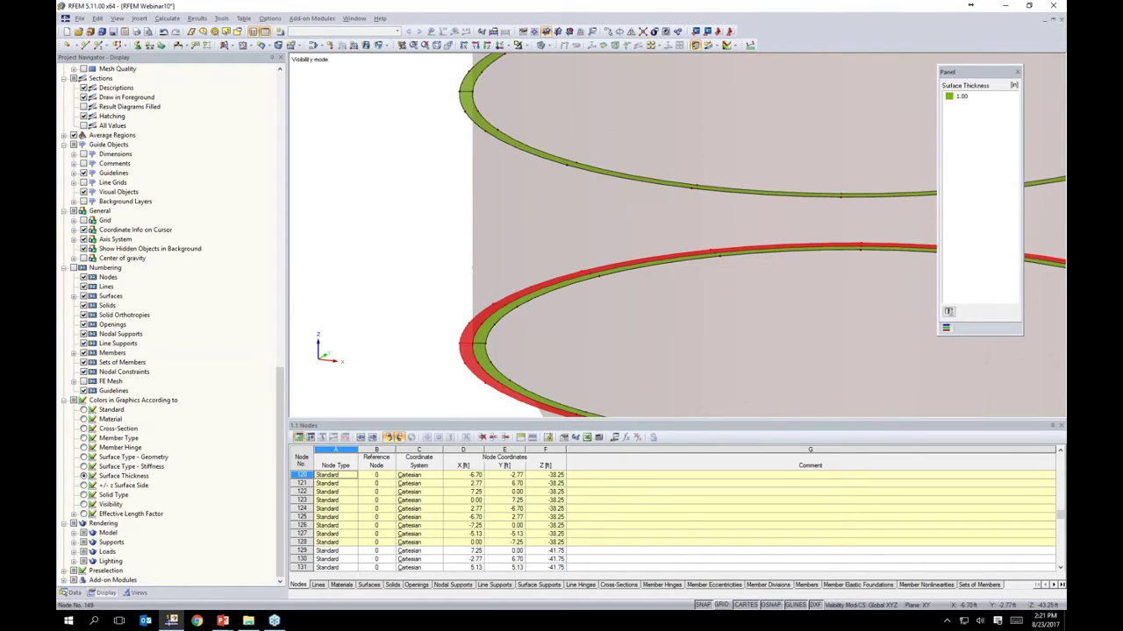
{"action": "left_click", "coordinate": [600, 341]}
{"action": "scroll", "coordinate": [688, 326], "scroll_direction": "down", "scroll_amount": 4}
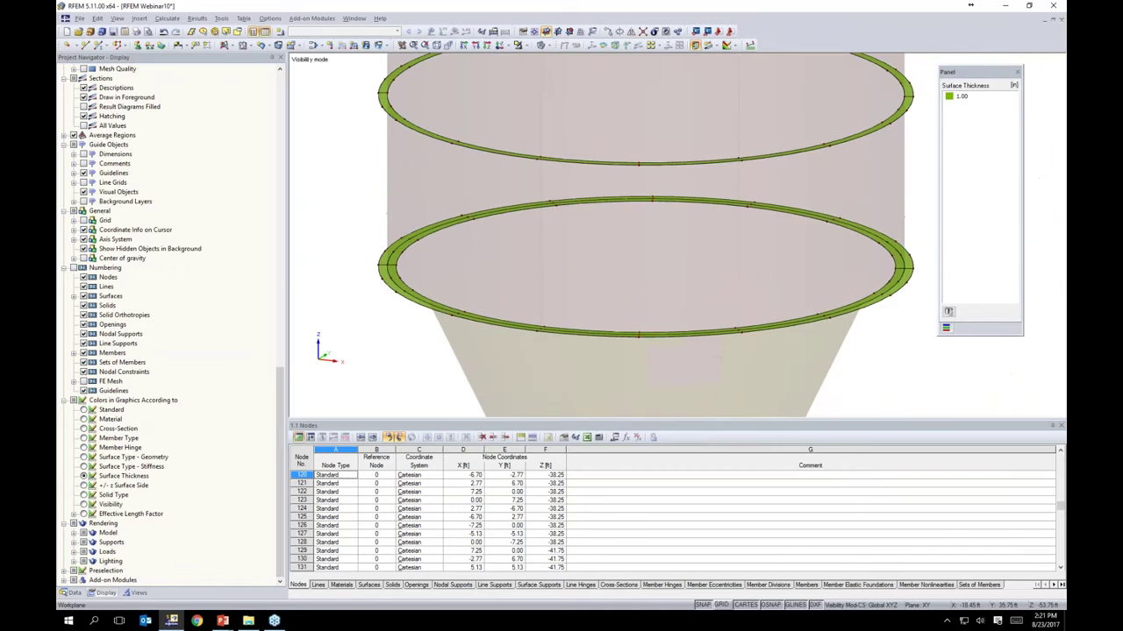
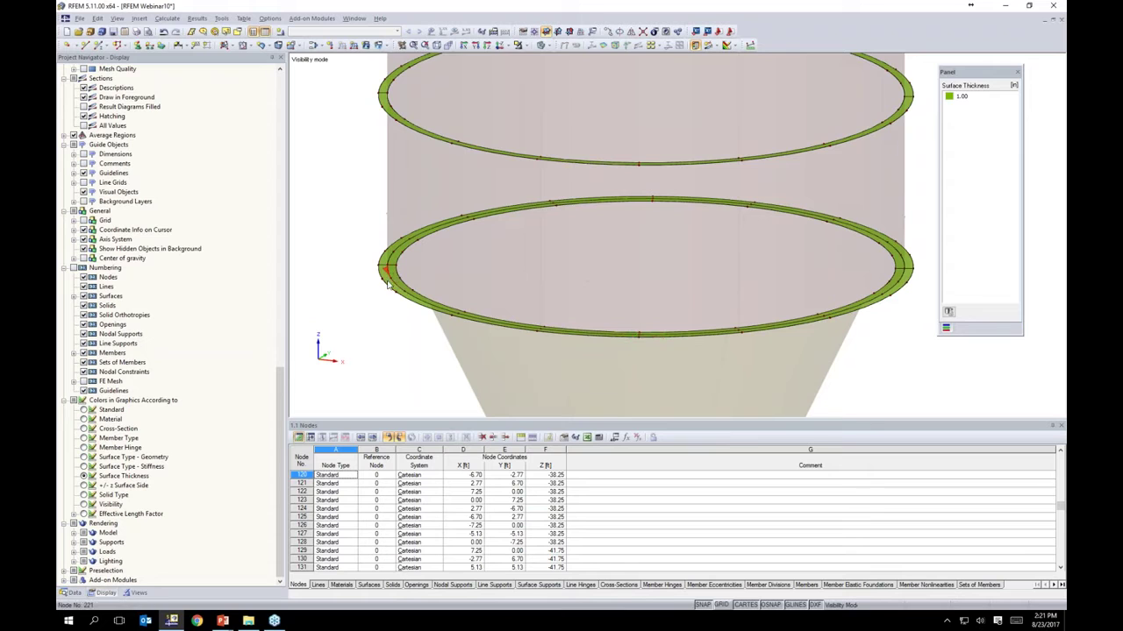
Step: Cancel the visibility mode to display the complete tank model again
{"action": "middle_click_drag", "start_coordinate": [485, 282], "coordinate": [493, 249]}
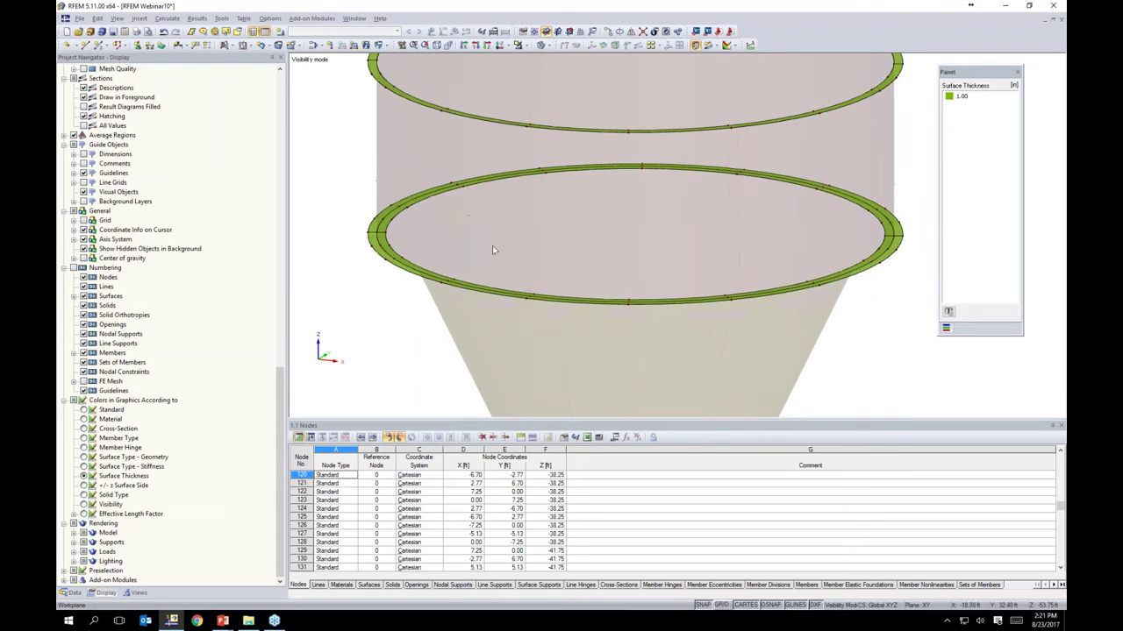
{"action": "scroll", "coordinate": [492, 251], "scroll_direction": "down", "scroll_amount": 4}
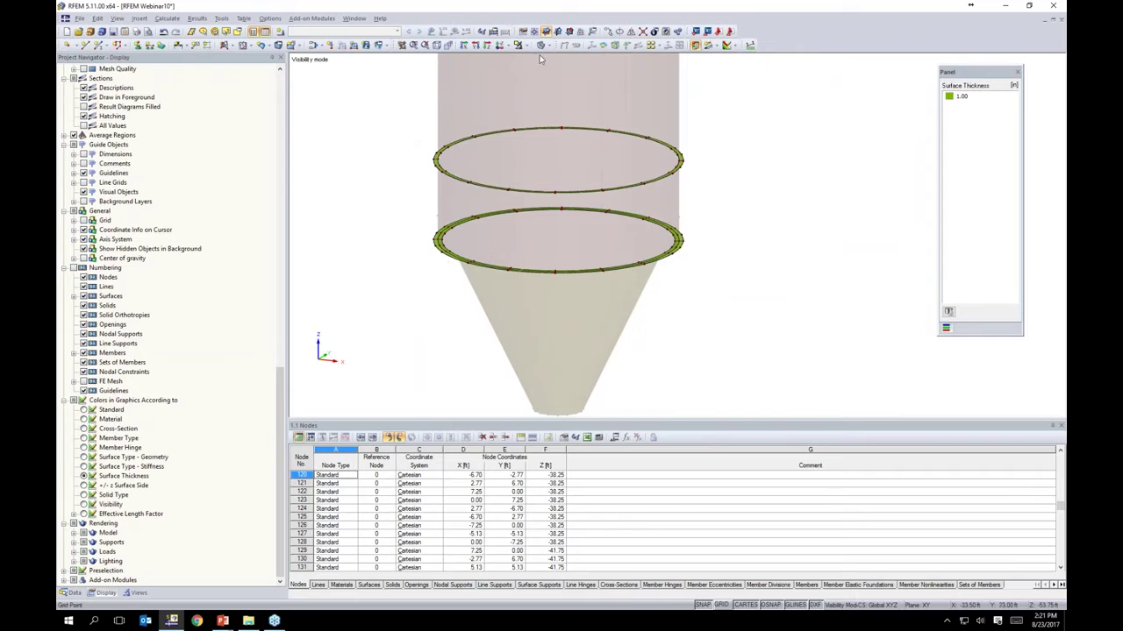
{"action": "left_click", "coordinate": [520, 45]}
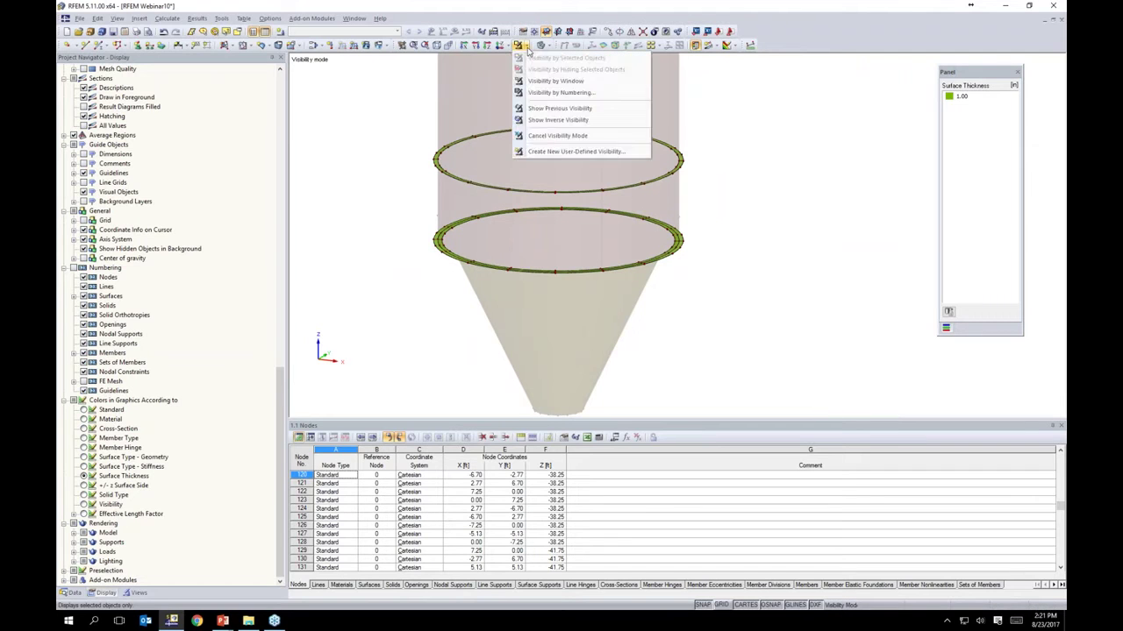
{"action": "left_click", "coordinate": [535, 138]}
{"action": "scroll", "coordinate": [540, 138], "scroll_direction": "down", "scroll_amount": 3}
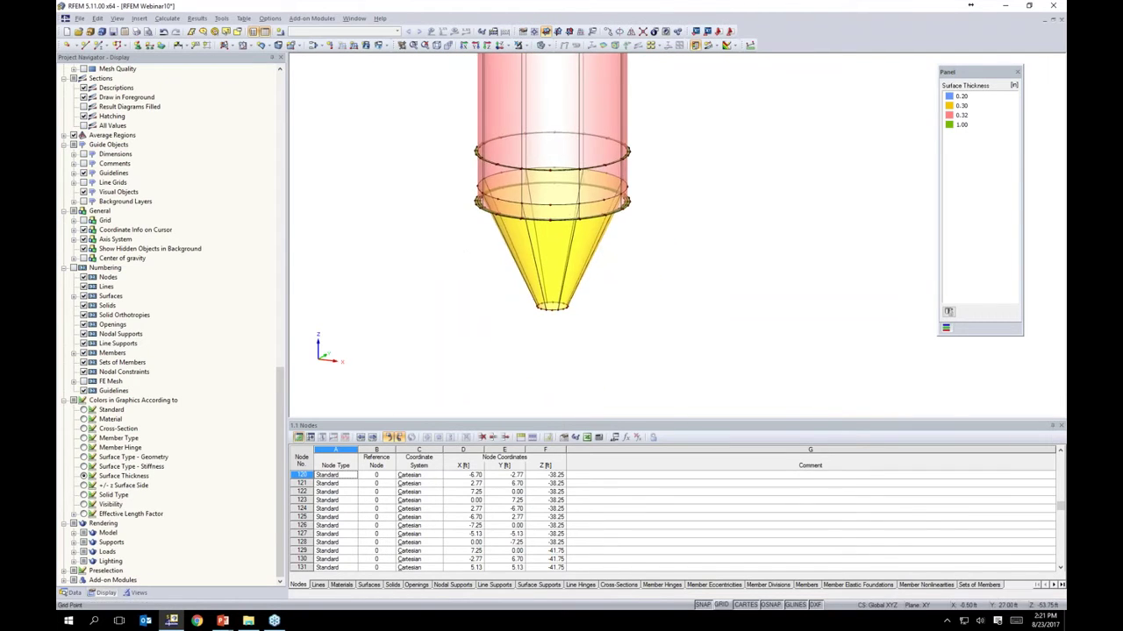
{"action": "middle_click_drag", "start_coordinate": [657, 181], "coordinate": [695, 288]}
{"action": "mouse_move", "coordinate": [714, 119]}
{"action": "middle_mouse_down"}
{"action": "mouse_move", "coordinate": [715, 264]}
{"action": "mouse_move", "coordinate": [731, 121]}
{"action": "middle_mouse_up"}
{"action": "middle_click_drag", "start_coordinate": [724, 386], "coordinate": [720, 283]}
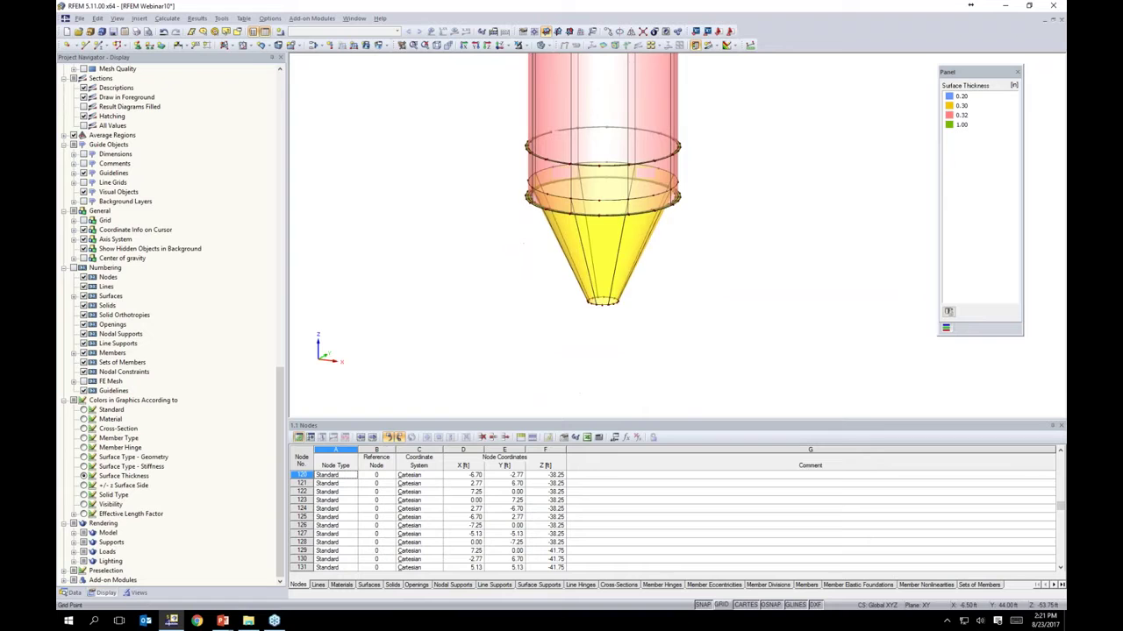
{"action": "scroll", "coordinate": [721, 282], "scroll_direction": "up", "scroll_amount": 2}
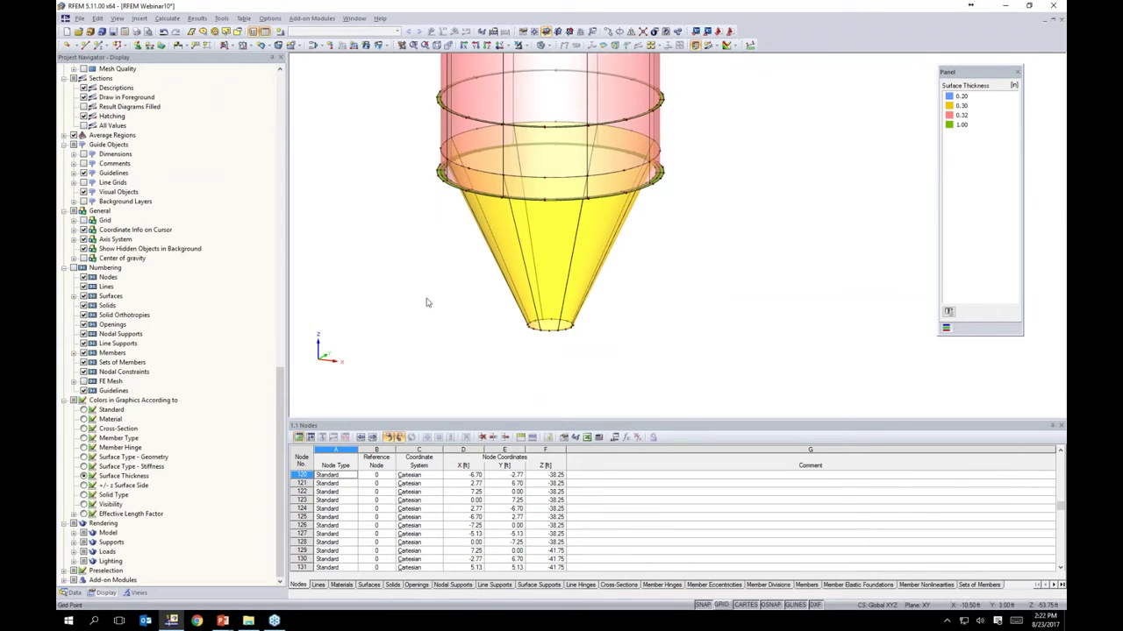
Step: Start a new beam member and choose the AISC 14 circular hollow section Pipes x-Strong 10
{"action": "left_click", "coordinate": [101, 45]}
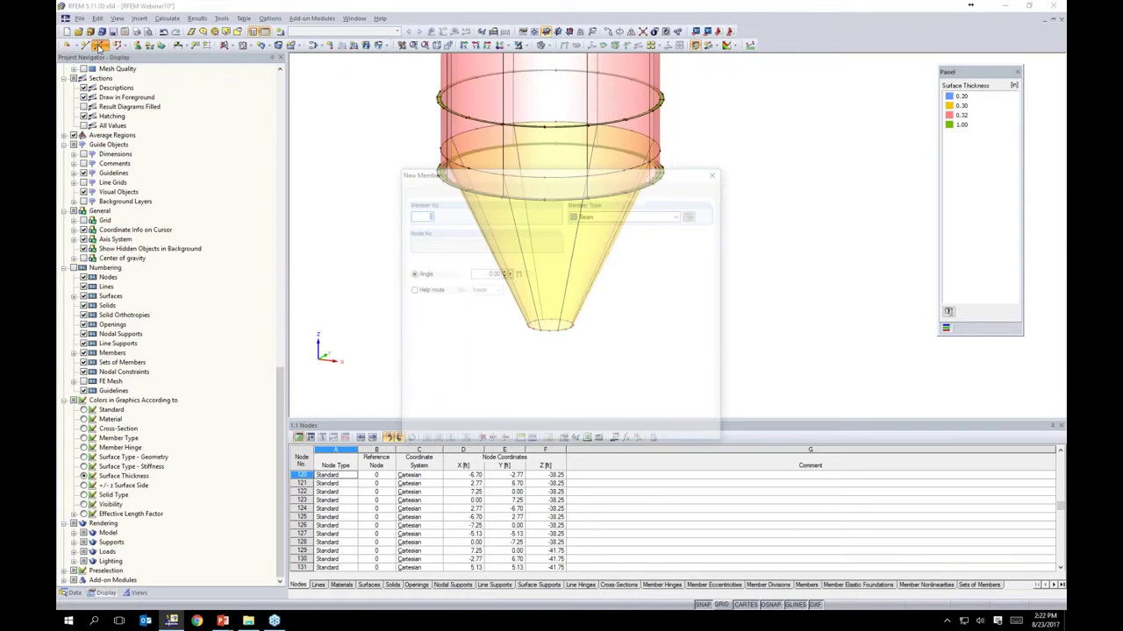
{"action": "left_click", "coordinate": [661, 356]}
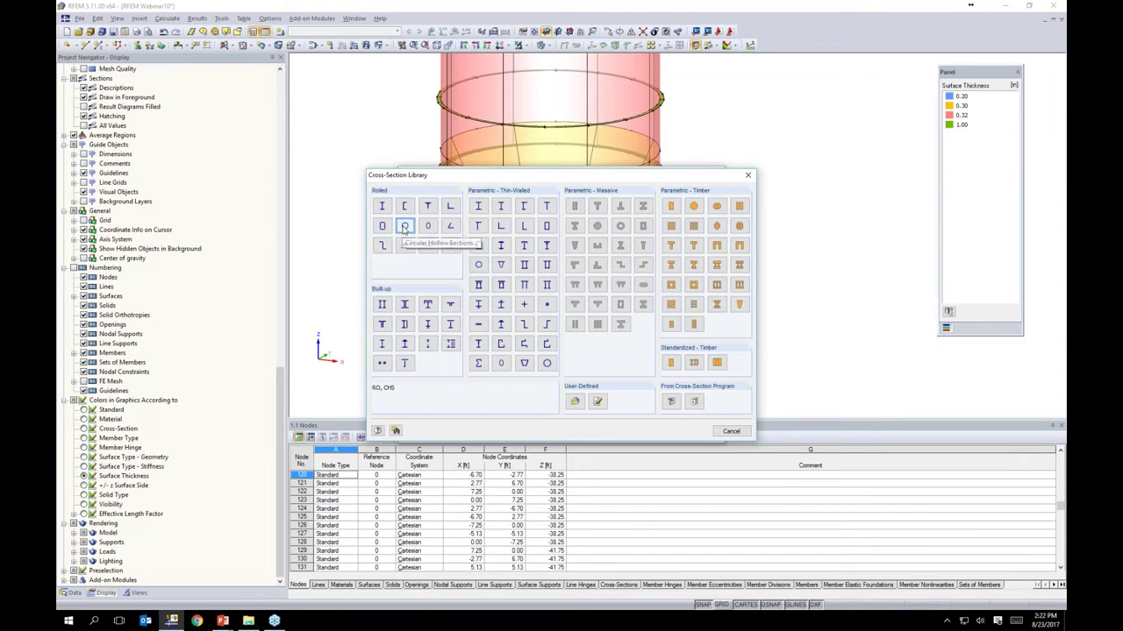
{"action": "left_click", "coordinate": [405, 226]}
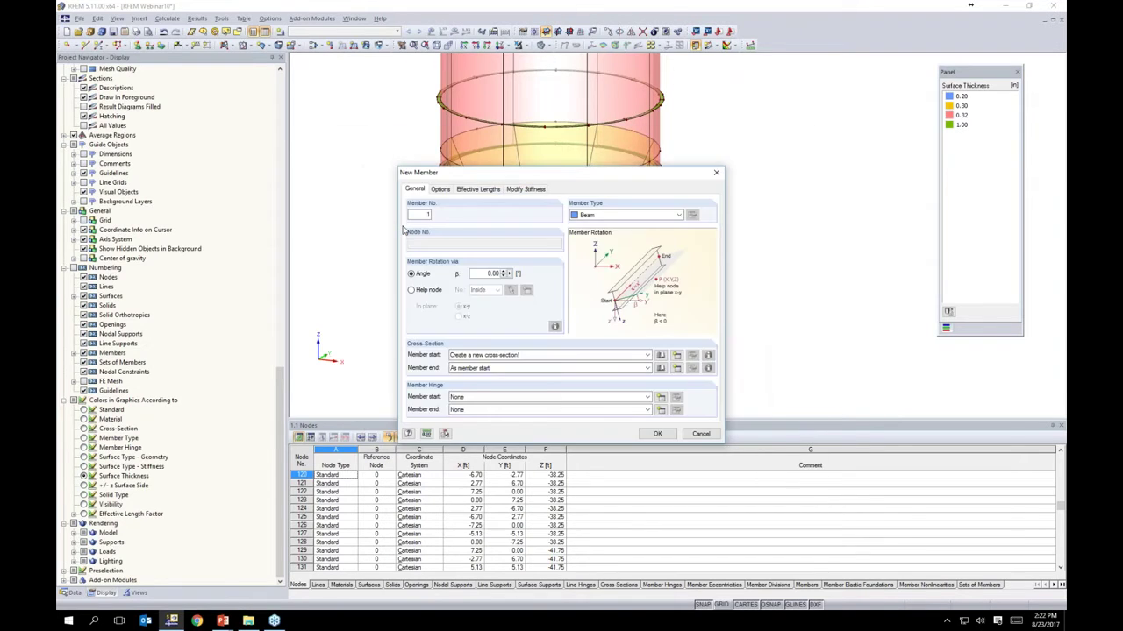
{"action": "left_click", "coordinate": [327, 291]}
{"action": "left_click", "coordinate": [327, 291]}
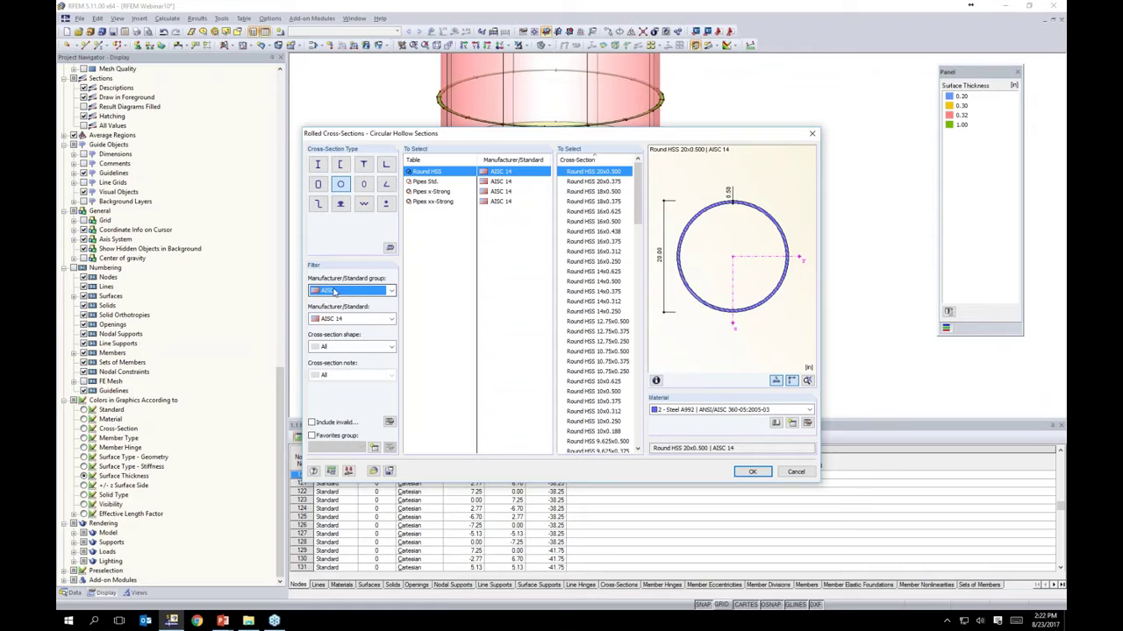
{"action": "left_click", "coordinate": [431, 193]}
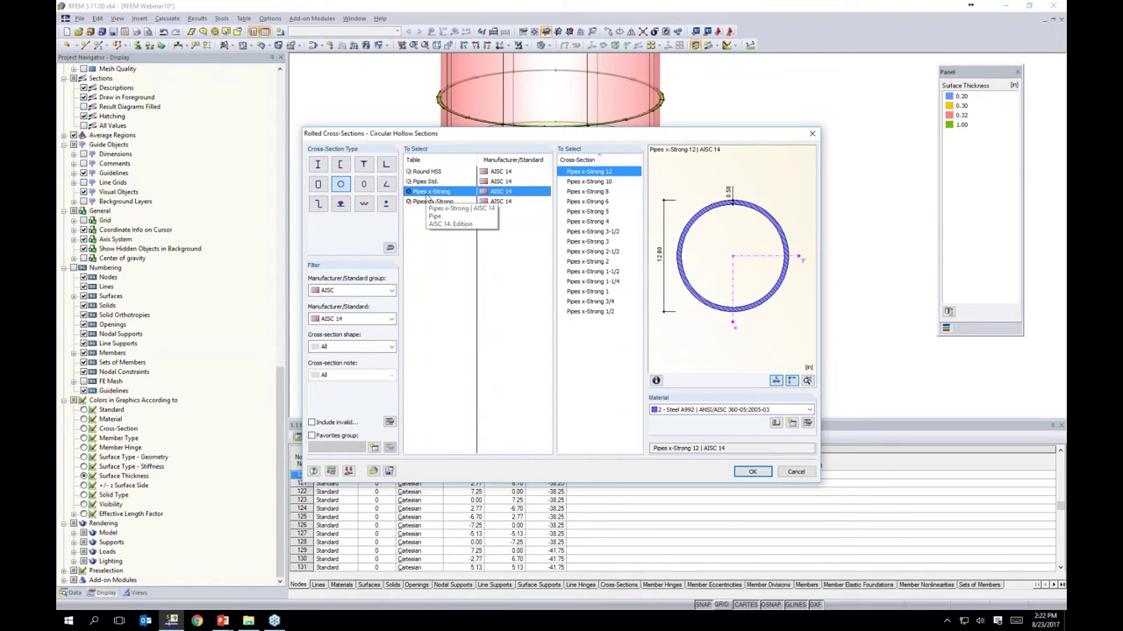
{"action": "left_click", "coordinate": [607, 182]}
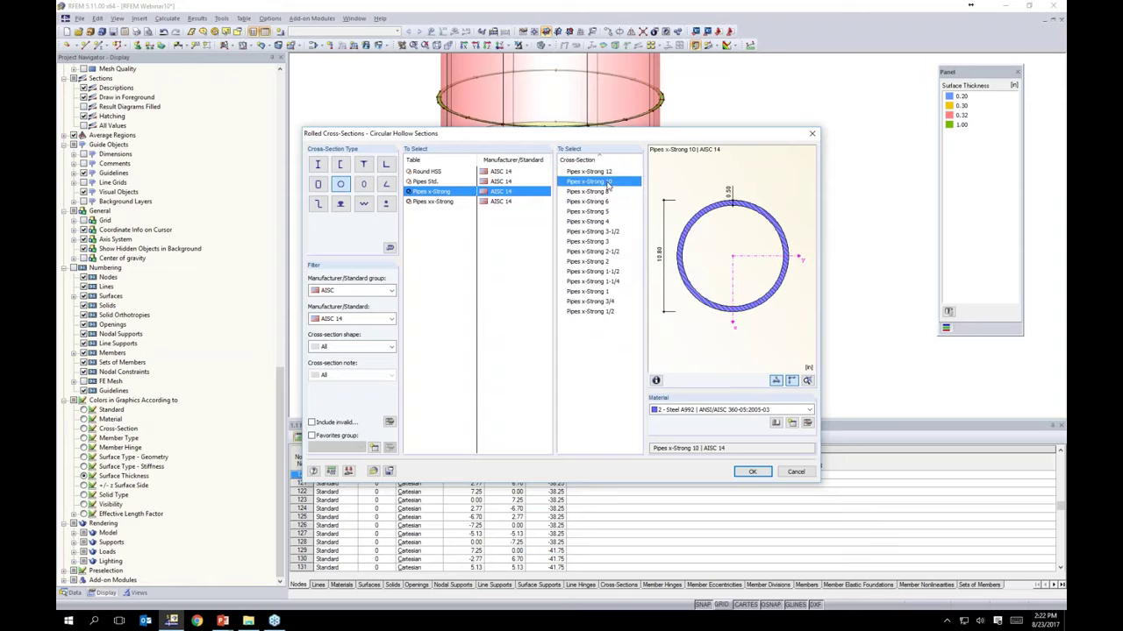
Step: Assign Steel A53, Grade B from the USA favorites materials to the pipe section and accept the member definition
{"action": "left_click", "coordinate": [776, 424]}
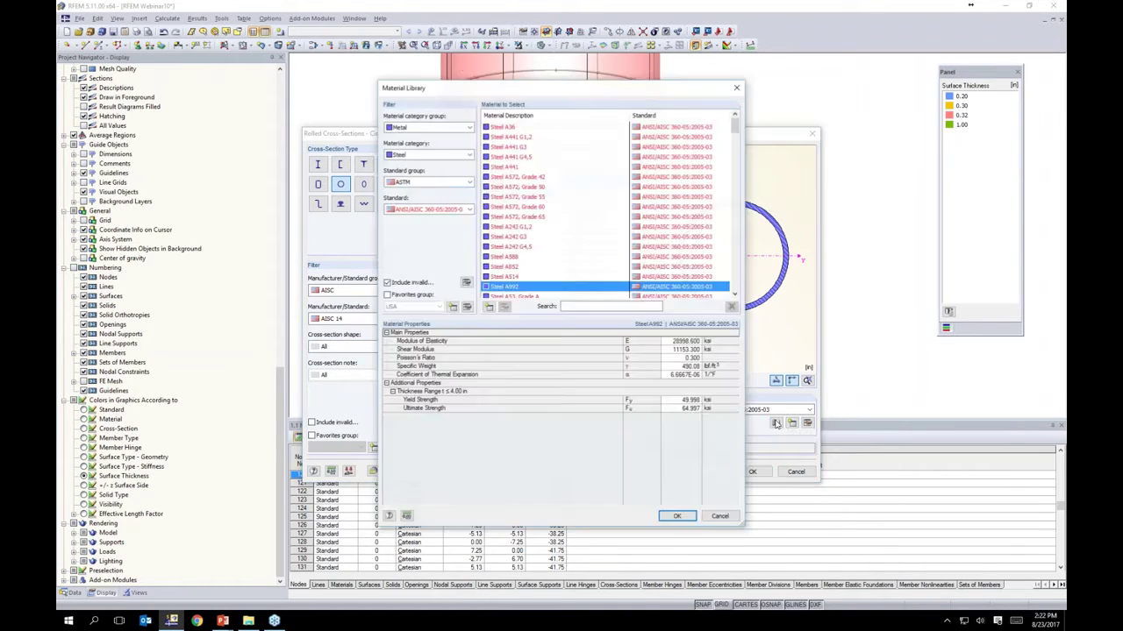
{"action": "left_click", "coordinate": [387, 284]}
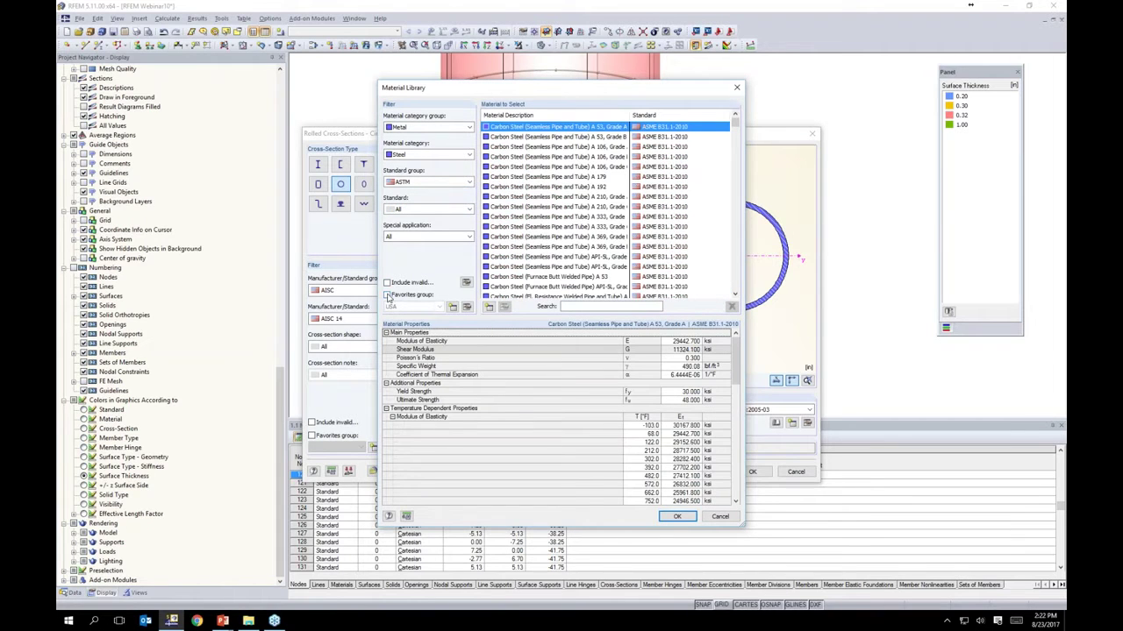
{"action": "left_click", "coordinate": [387, 295]}
{"action": "left_click", "coordinate": [520, 147]}
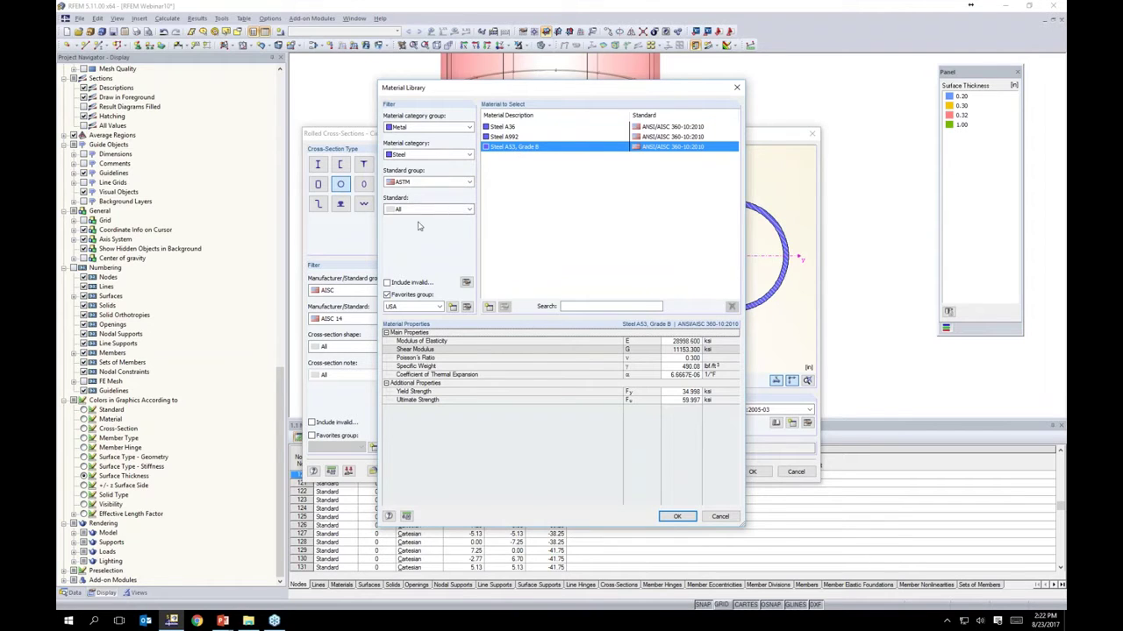
{"action": "left_click", "coordinate": [677, 516]}
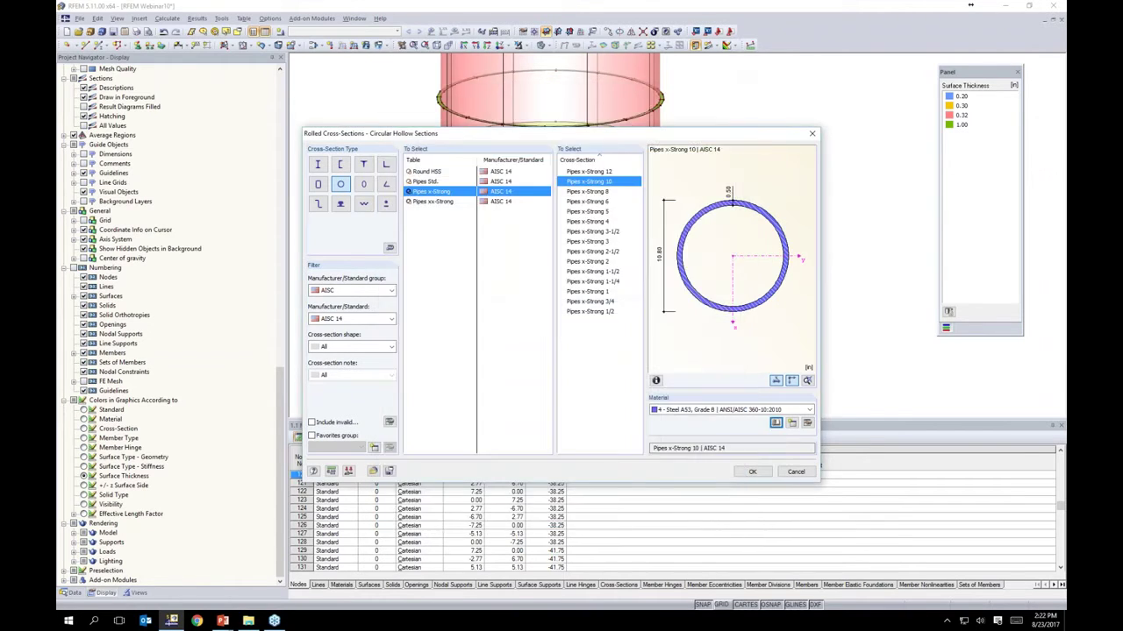
{"action": "left_click", "coordinate": [747, 473]}
{"action": "left_click", "coordinate": [661, 436]}
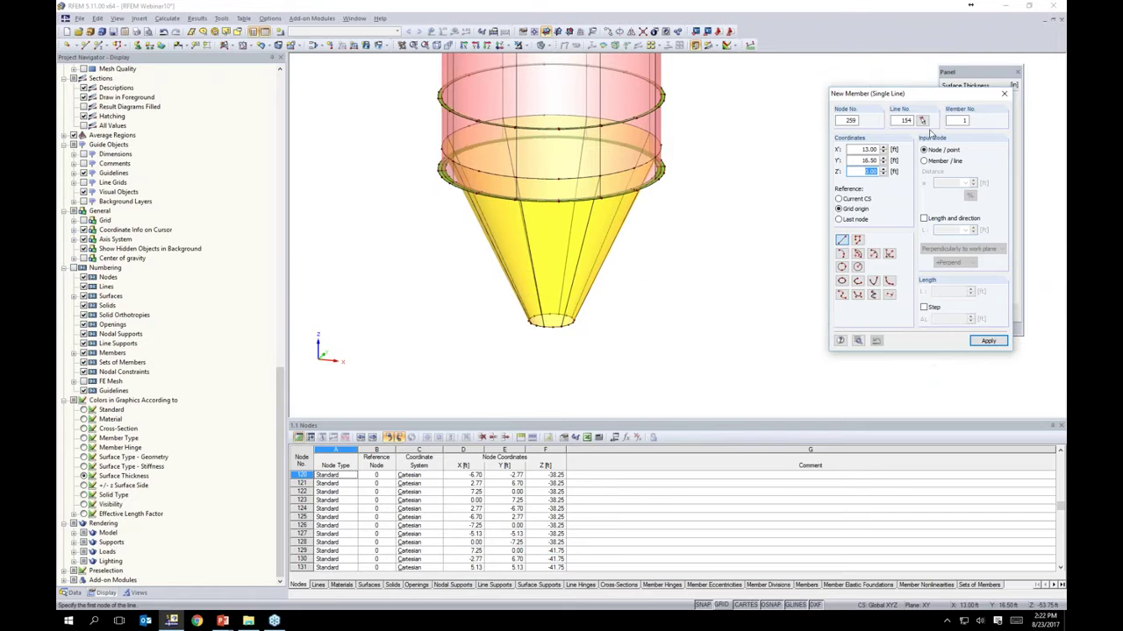
Step: Fix the new member's length at 8 ft, directed perpendicular to the work plane in the negative direction
{"action": "left_click_drag", "start_coordinate": [925, 98], "coordinate": [922, 87]}
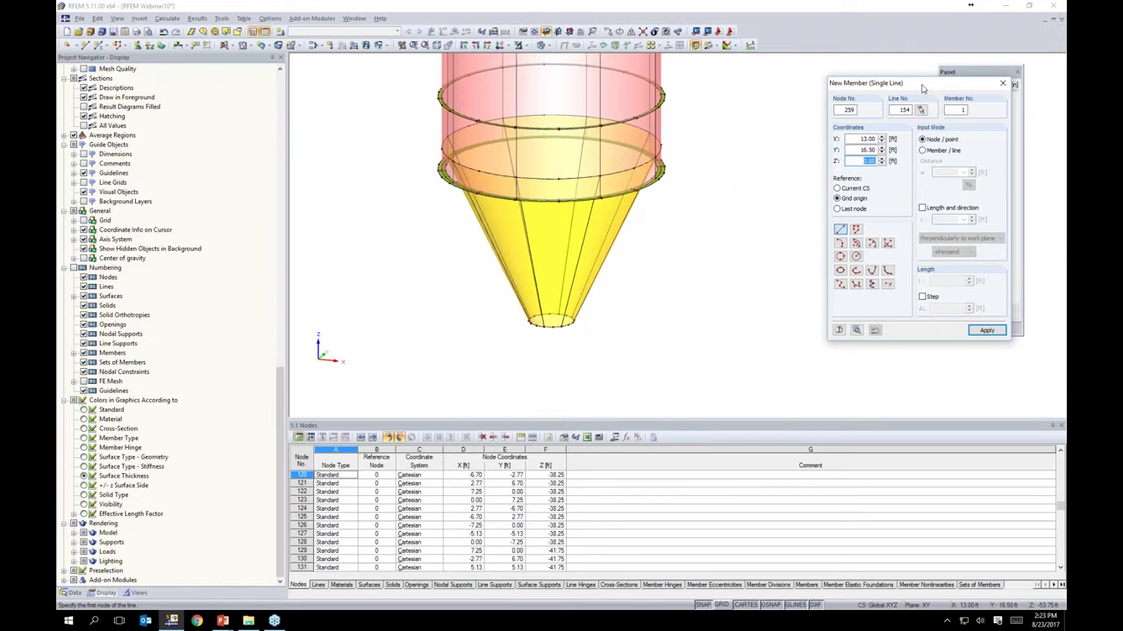
{"action": "left_click", "coordinate": [922, 207]}
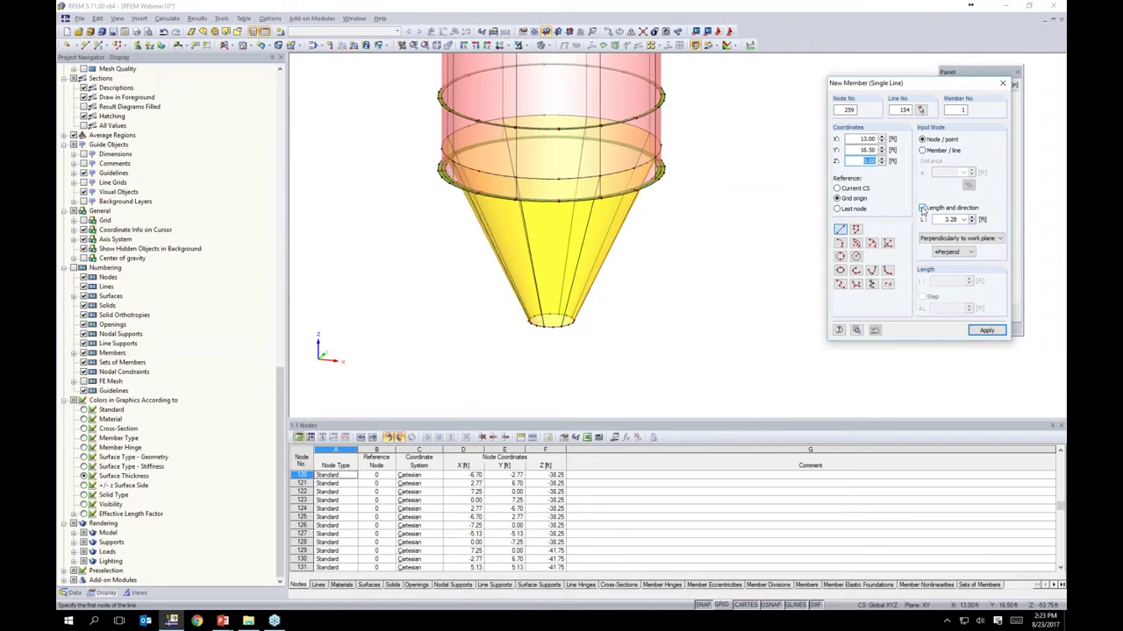
{"action": "left_click", "coordinate": [959, 220]}
{"action": "type", "text": "8"}
{"action": "key", "text": "Tab"}
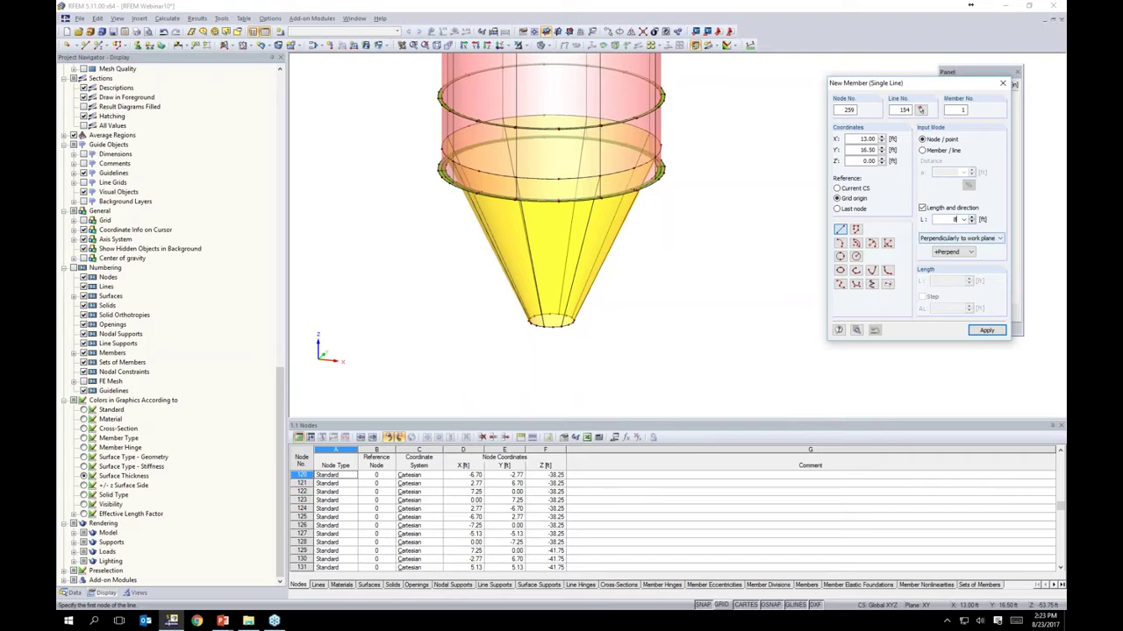
{"action": "left_click", "coordinate": [944, 253]}
{"action": "left_click", "coordinate": [947, 269]}
Step: Place the first pipe leg on the lowest ring stiffener's node on the negative X side
{"action": "left_click", "coordinate": [431, 211]}
{"action": "middle_click_drag", "start_coordinate": [432, 211], "coordinate": [470, 223], "text": "ctrl"}
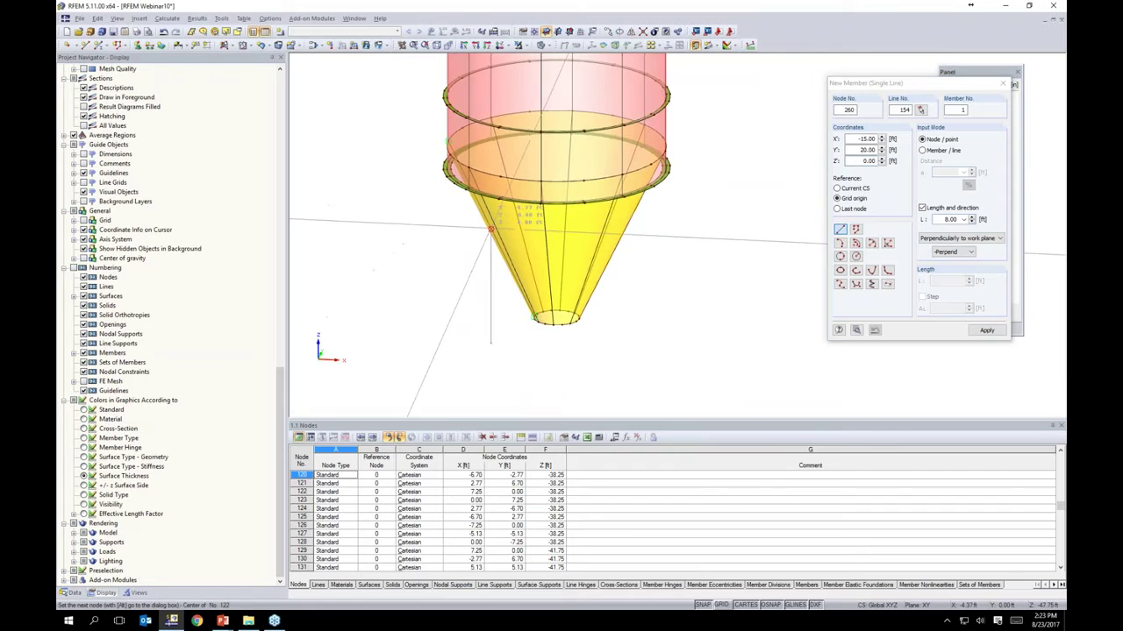
{"action": "scroll", "coordinate": [447, 184], "scroll_direction": "up", "scroll_amount": 6}
{"action": "key", "text": "alt"}
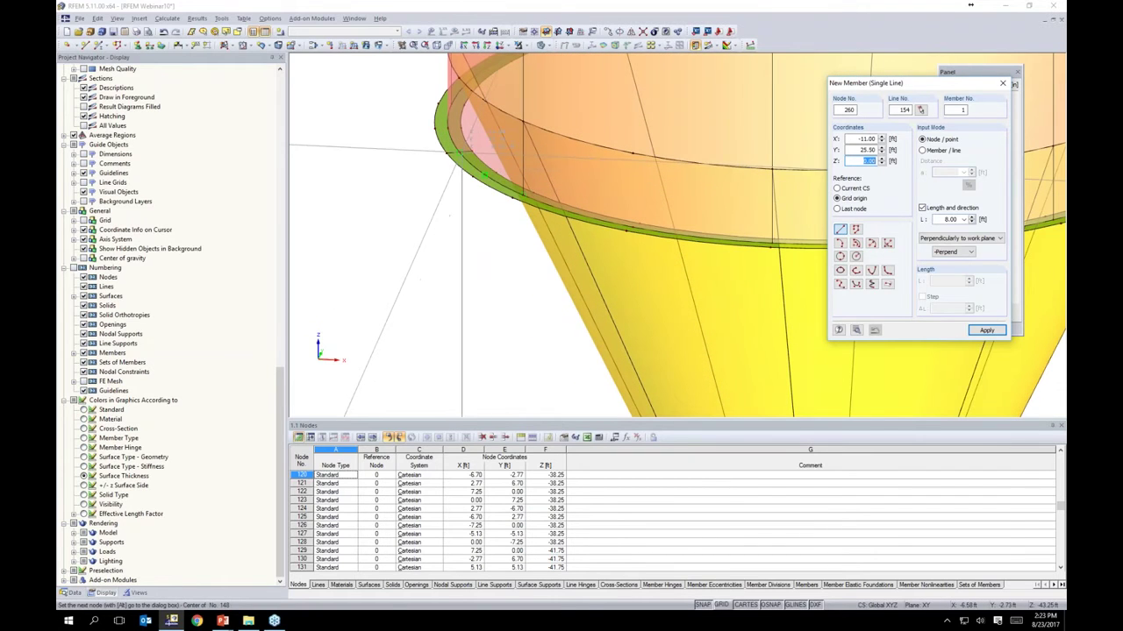
{"action": "left_click", "coordinate": [456, 153]}
{"action": "scroll", "coordinate": [456, 152], "scroll_direction": "down", "scroll_amount": 5}
Step: Place two more pipe legs on the lowest ring's nodes on the negative Y and positive X sides
{"action": "middle_click_drag", "start_coordinate": [593, 334], "coordinate": [654, 243]}
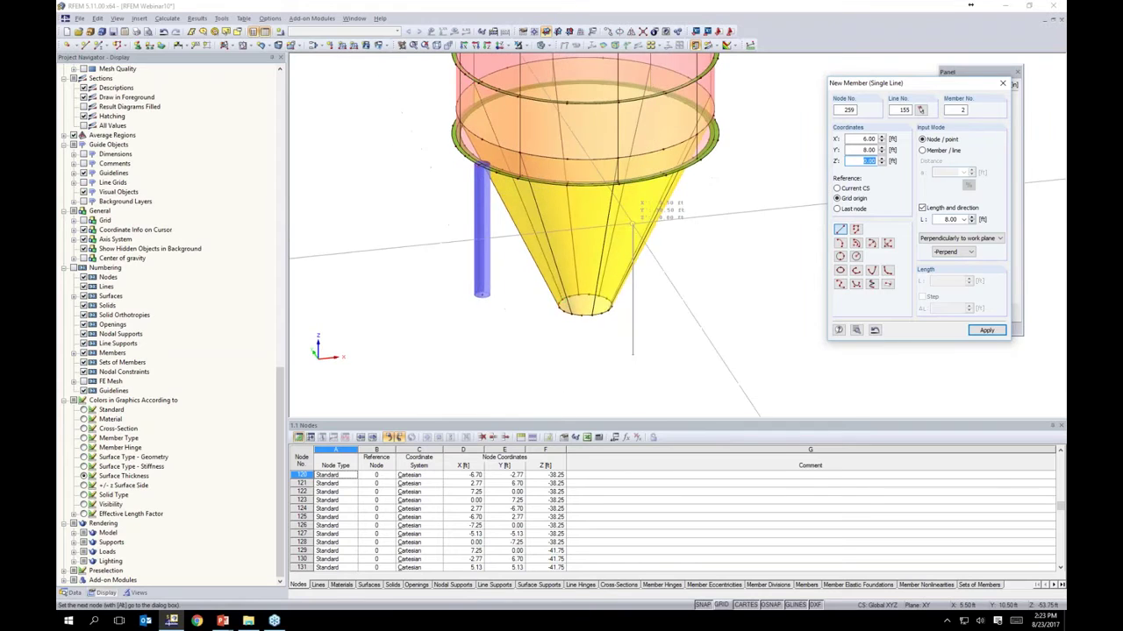
{"action": "scroll", "coordinate": [630, 182], "scroll_direction": "up", "scroll_amount": 5}
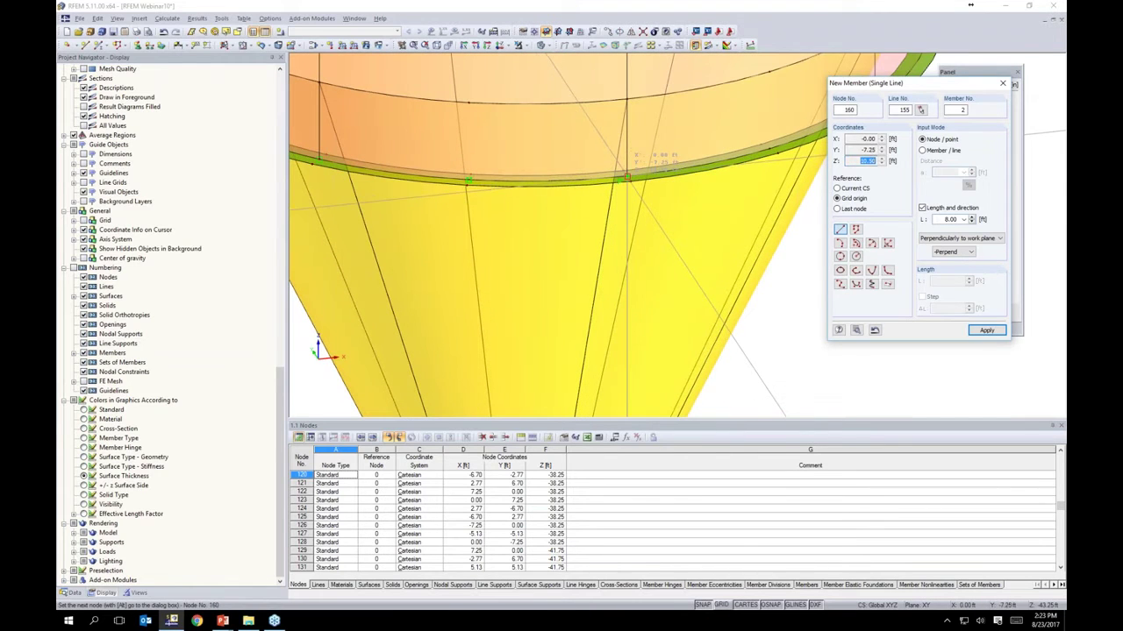
{"action": "left_click", "coordinate": [625, 178]}
{"action": "scroll", "coordinate": [625, 178], "scroll_direction": "down", "scroll_amount": 5}
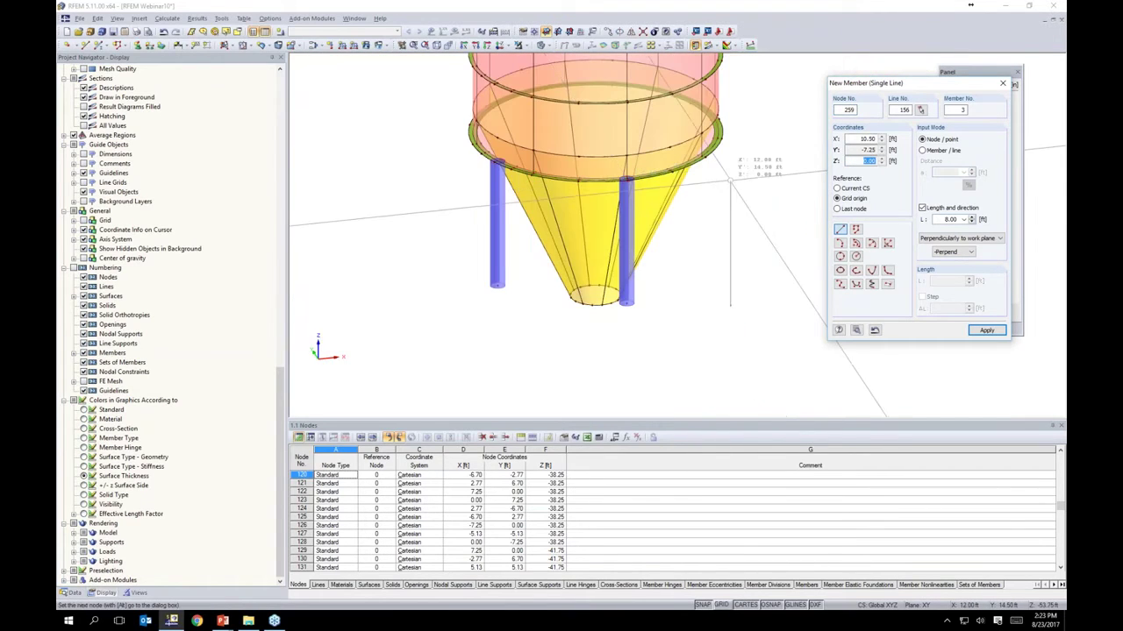
{"action": "scroll", "coordinate": [717, 155], "scroll_direction": "up", "scroll_amount": 5}
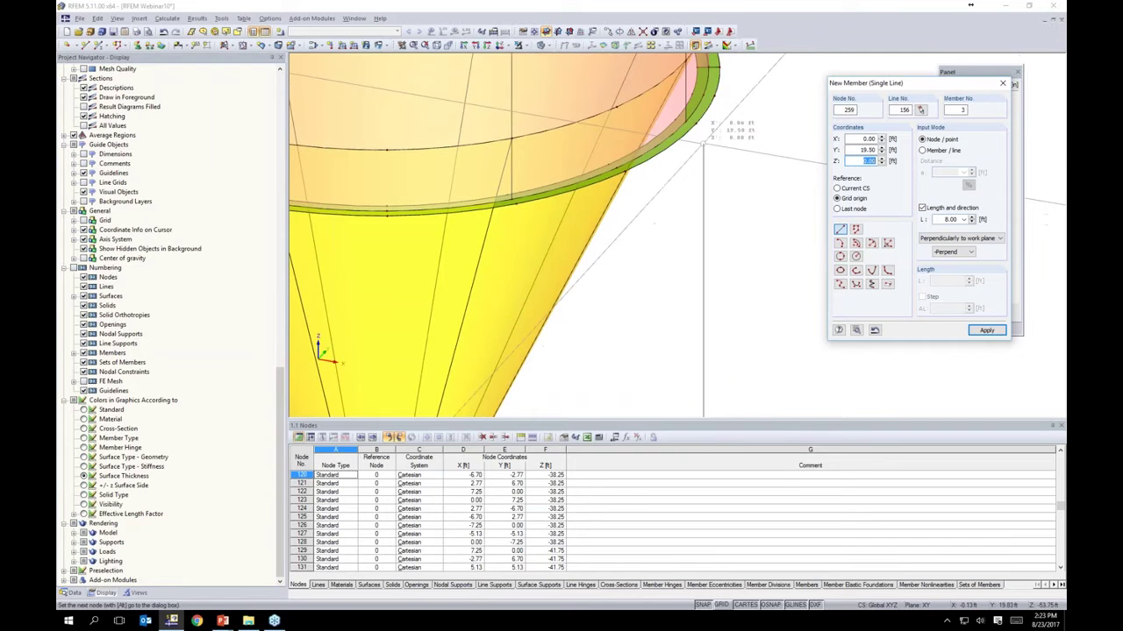
{"action": "left_click", "coordinate": [717, 154]}
{"action": "scroll", "coordinate": [717, 154], "scroll_direction": "down", "scroll_amount": 5}
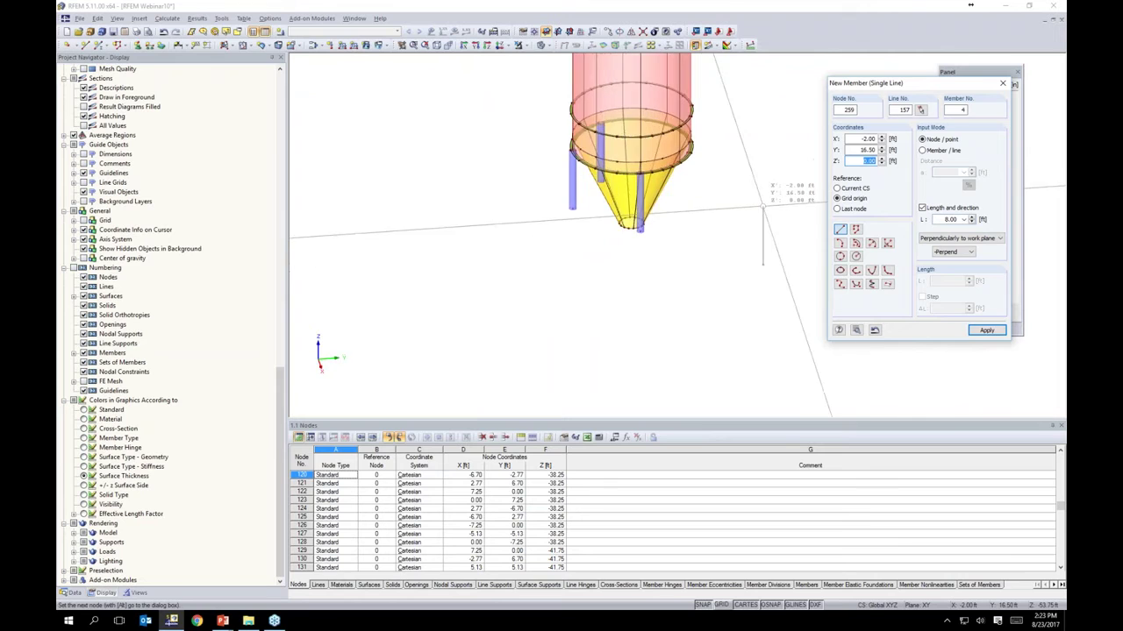
Step: Place the fourth pipe leg on the lowest ring's positive Y node and end member placement
{"action": "scroll", "coordinate": [693, 169], "scroll_direction": "up", "scroll_amount": 3}
{"action": "scroll", "coordinate": [693, 168], "scroll_direction": "up", "scroll_amount": 1}
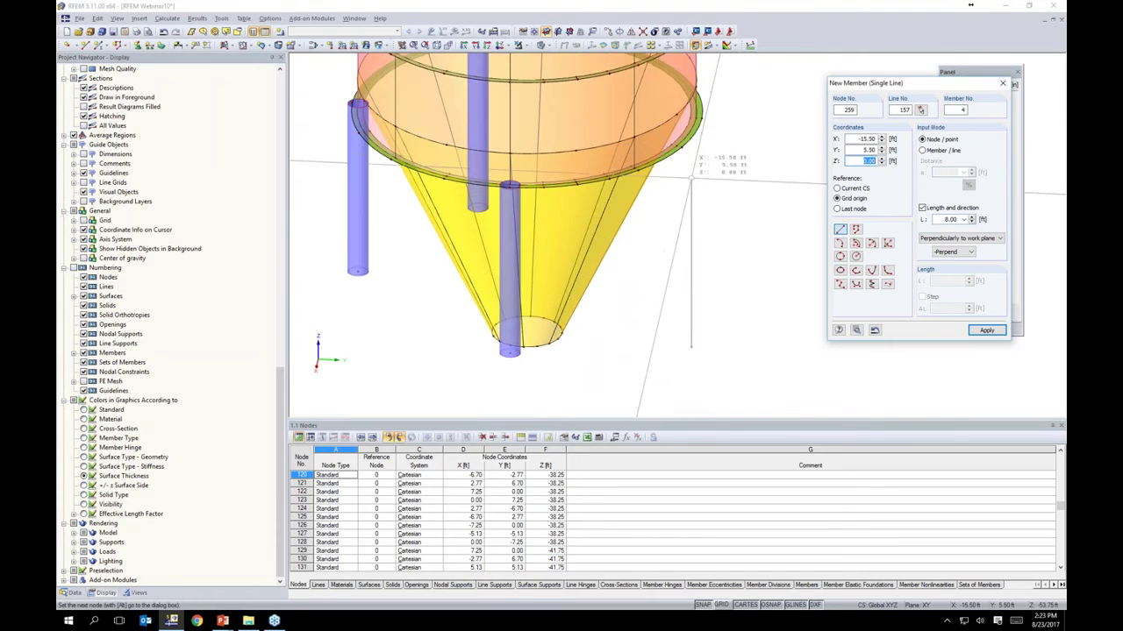
{"action": "scroll", "coordinate": [696, 117], "scroll_direction": "down", "scroll_amount": 6}
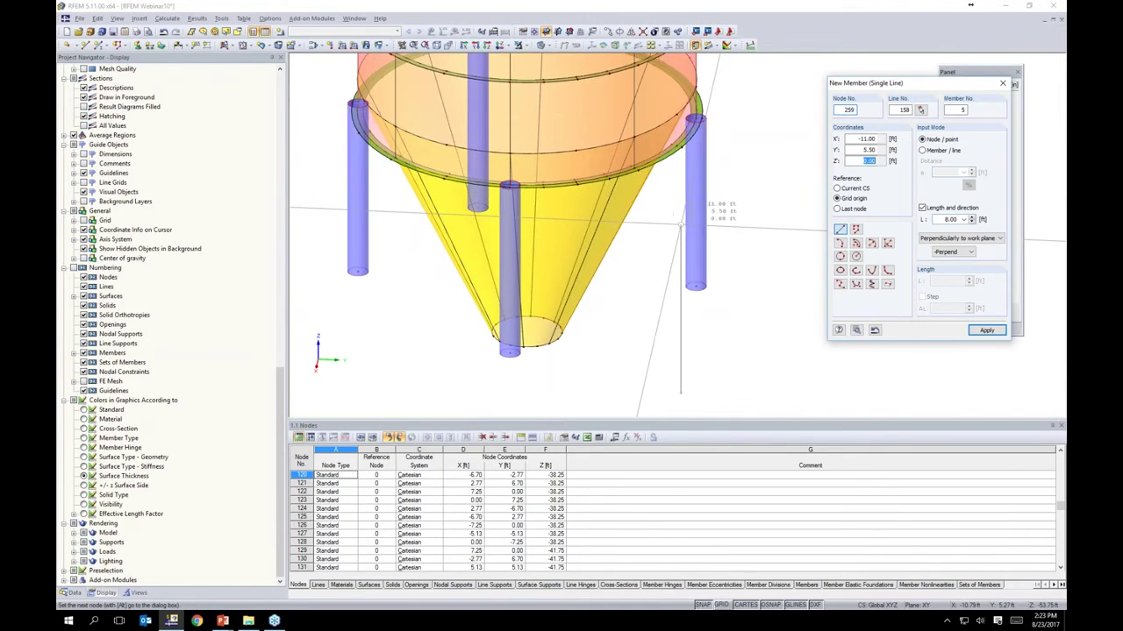
{"action": "scroll", "coordinate": [689, 250], "scroll_direction": "up", "scroll_amount": 3}
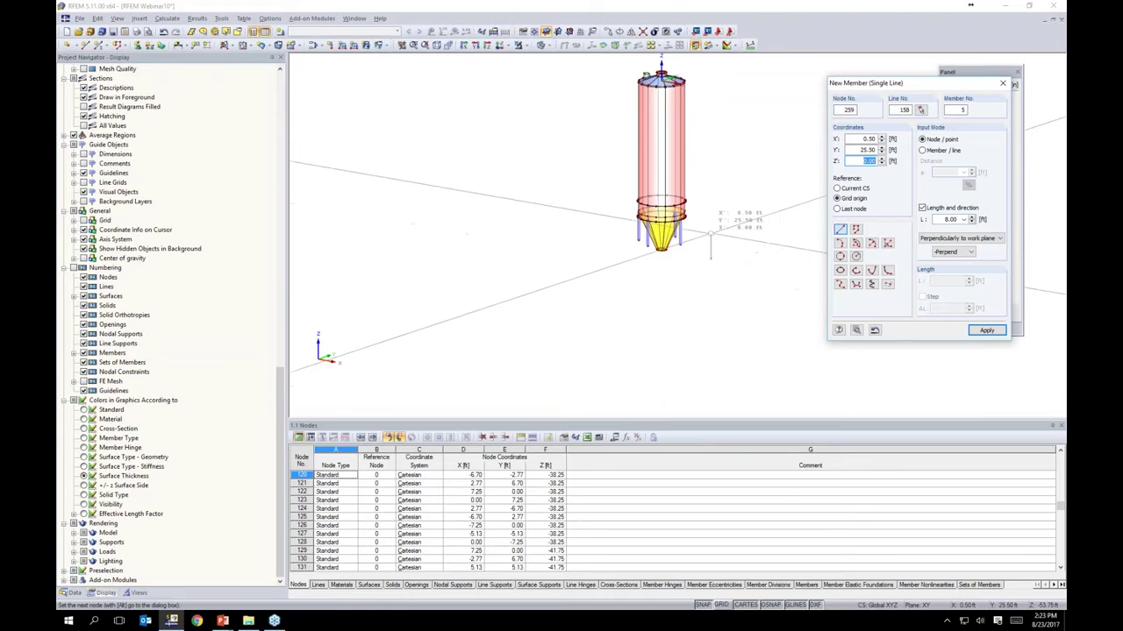
{"action": "key", "text": "Escape"}
Step: Copy the four pipe legs straight down so each copy starts at the lower end of its original
{"action": "scroll", "coordinate": [671, 235], "scroll_direction": "up", "scroll_amount": 4}
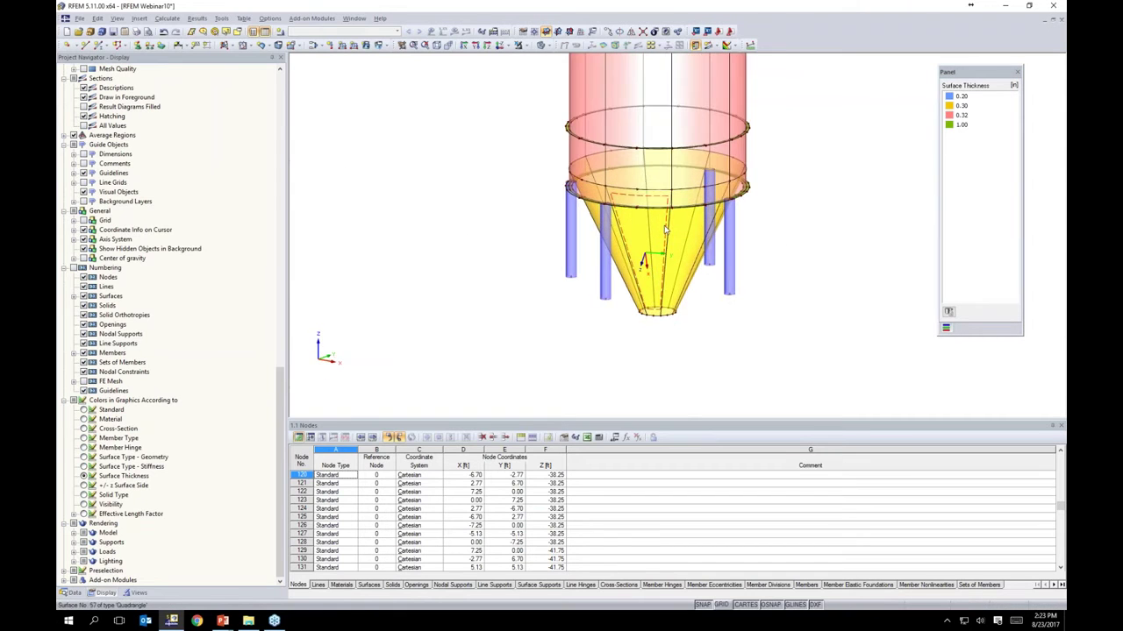
{"action": "middle_click_drag", "start_coordinate": [667, 298], "coordinate": [822, 319], "text": "ctrl"}
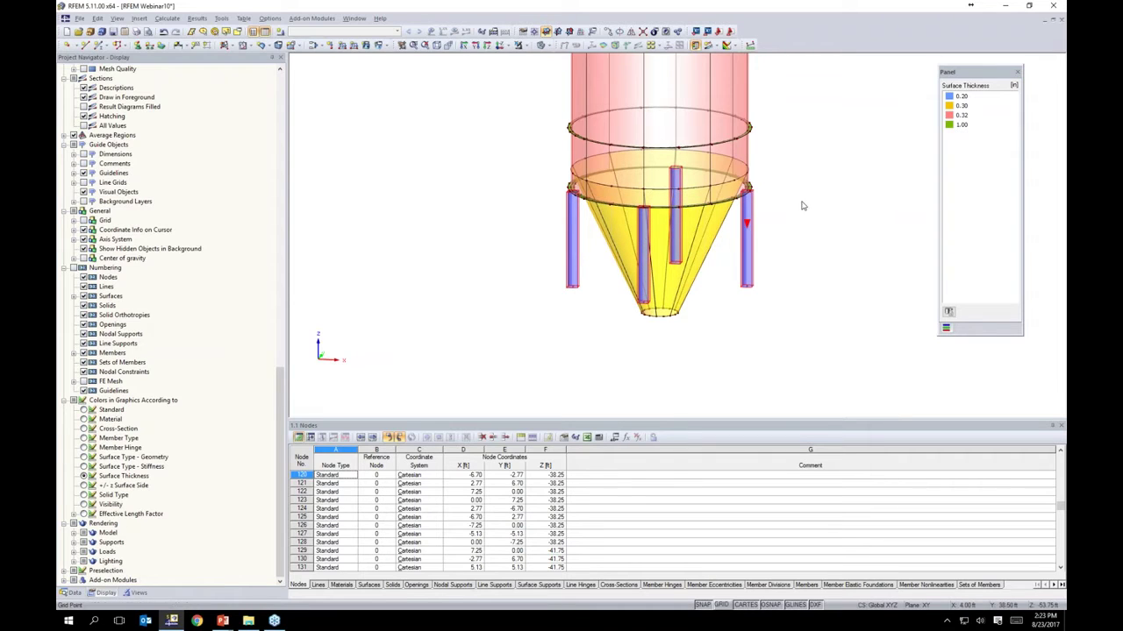
{"action": "left_click_drag", "start_coordinate": [753, 208], "coordinate": [749, 295], "text": "ctrl"}
{"action": "left_click", "coordinate": [794, 262]}
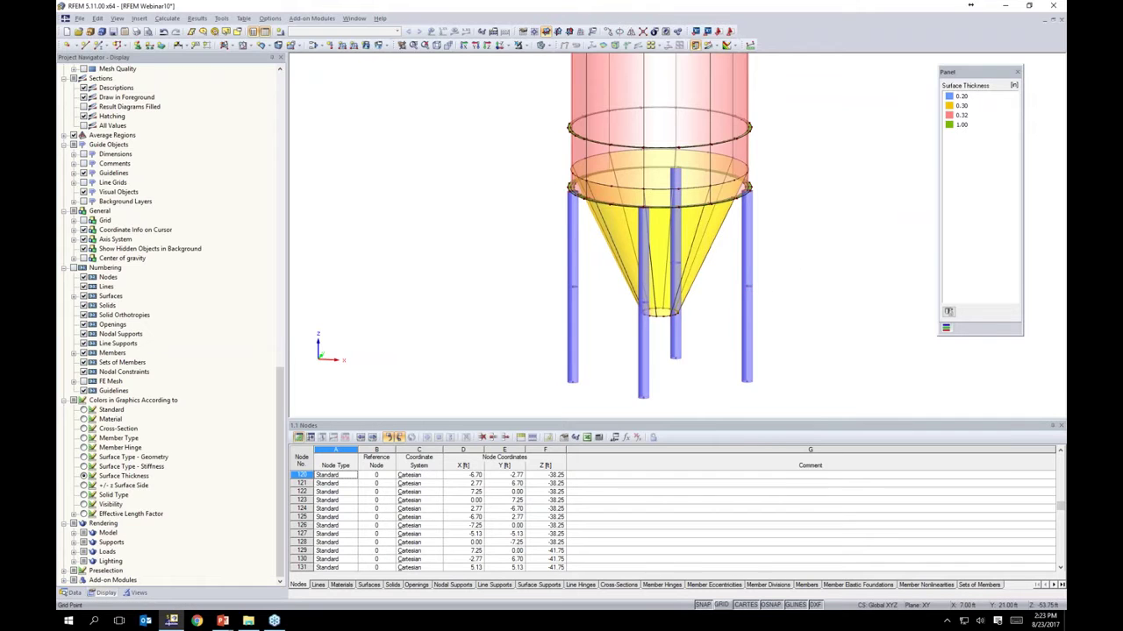
{"action": "middle_click_drag", "start_coordinate": [765, 295], "coordinate": [570, 280], "text": "ctrl"}
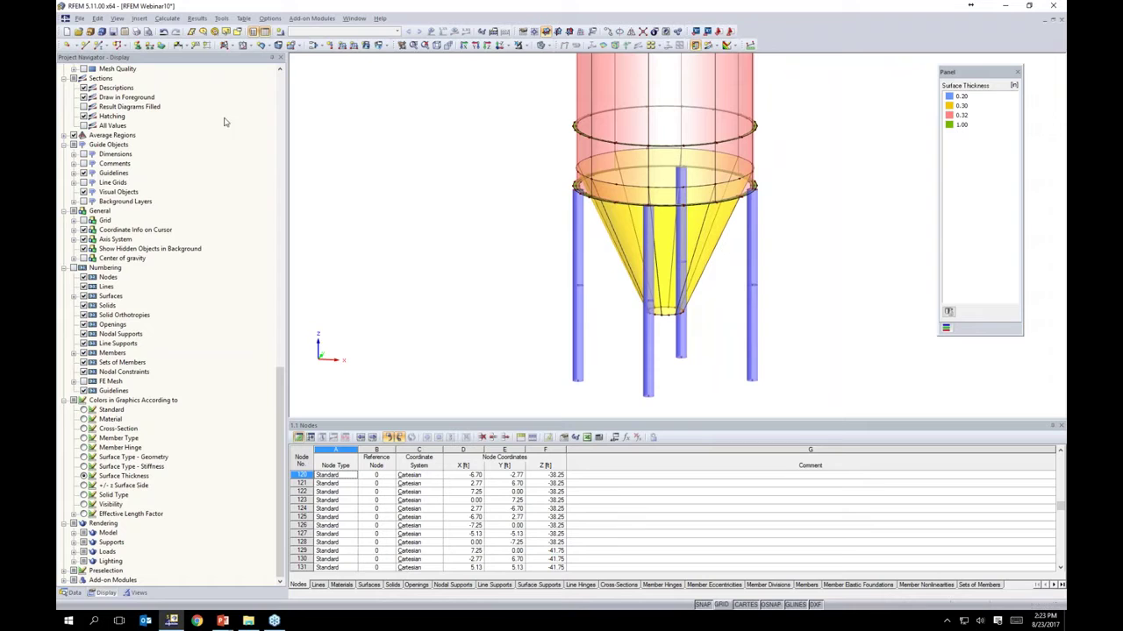
Step: Set up a new single member with cross-section Pipes Std. 3 in Steel A53, Grade B
{"action": "left_click", "coordinate": [99, 45]}
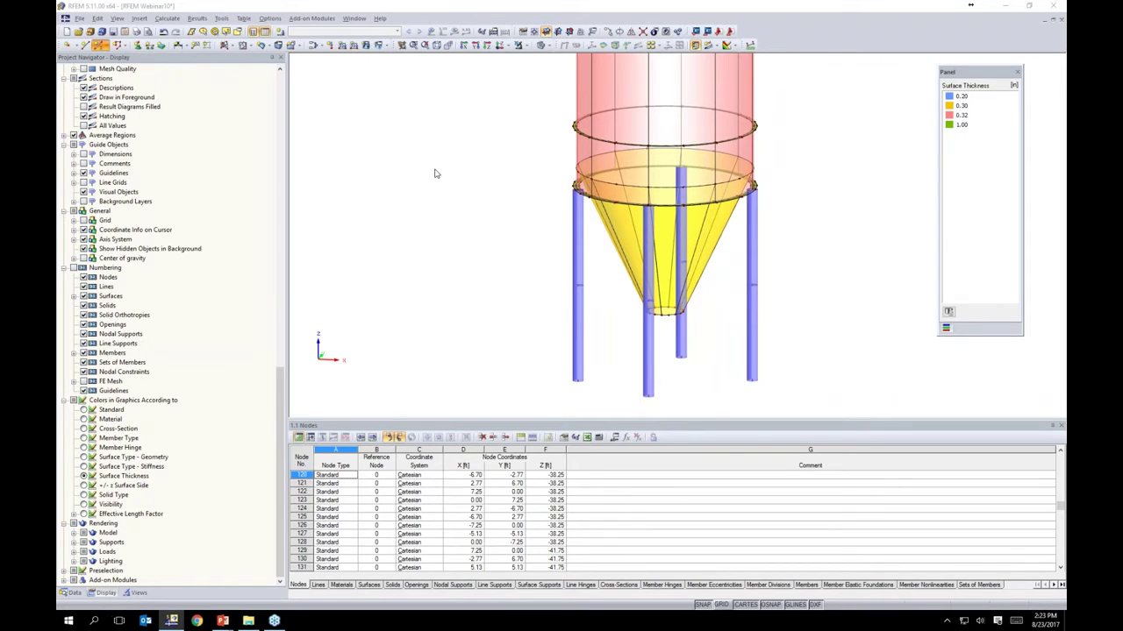
{"action": "left_click", "coordinate": [661, 355]}
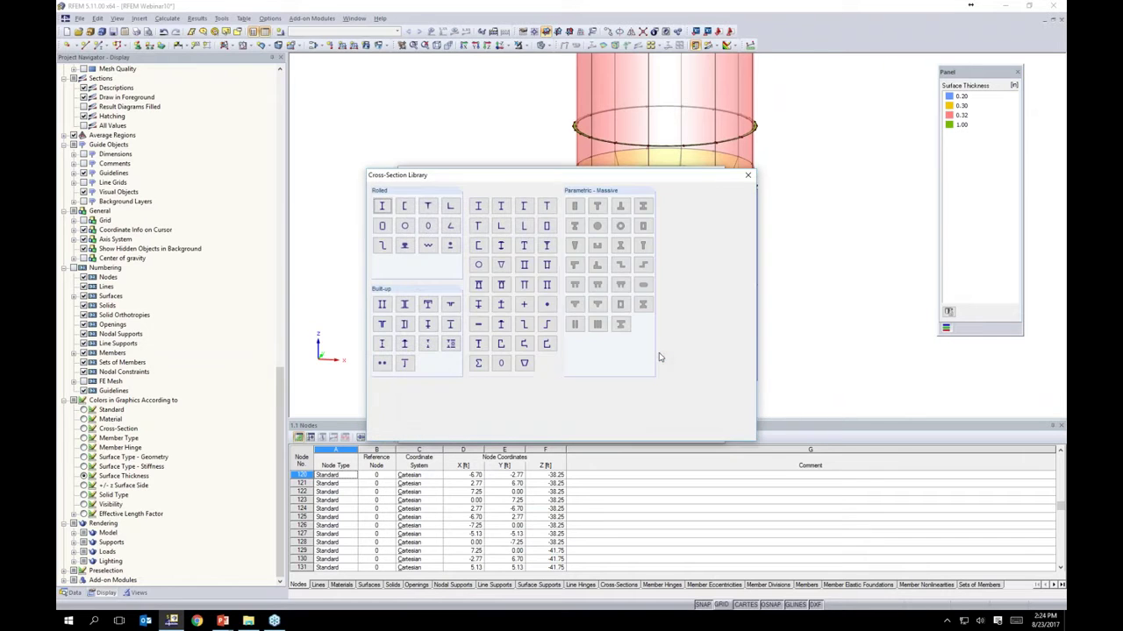
{"action": "left_click", "coordinate": [405, 231]}
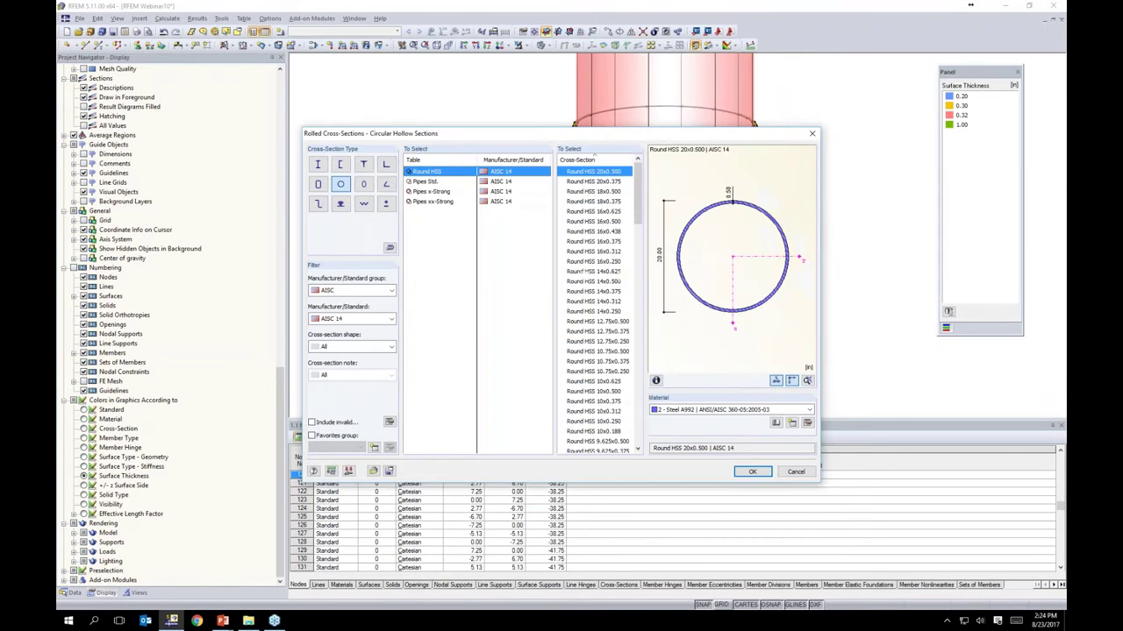
{"action": "left_click", "coordinate": [429, 183]}
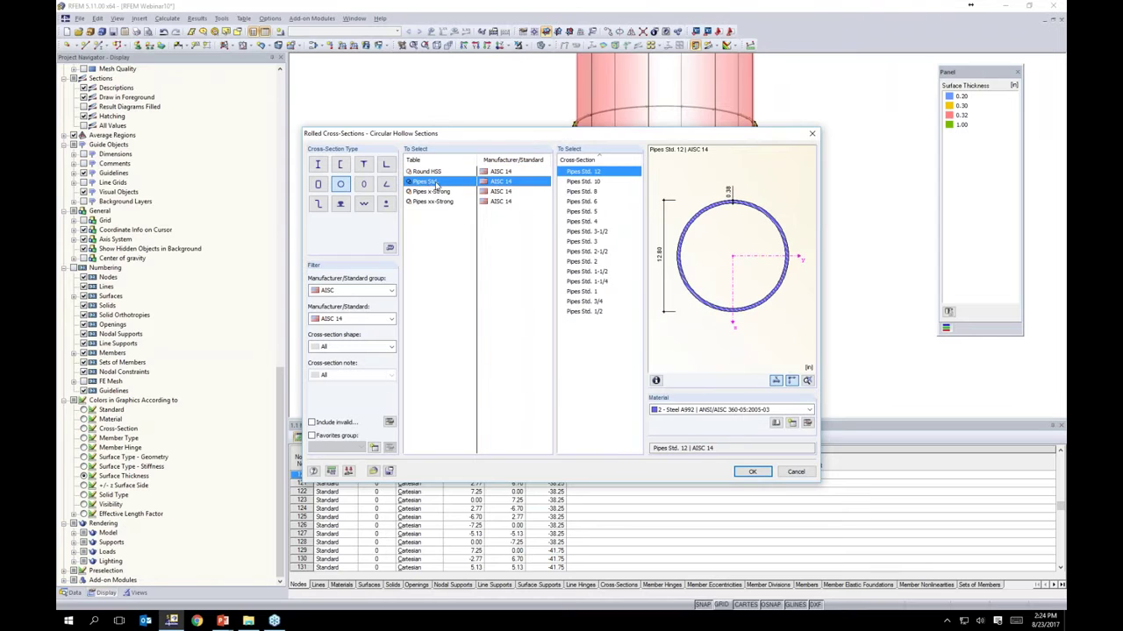
{"action": "left_click", "coordinate": [572, 241]}
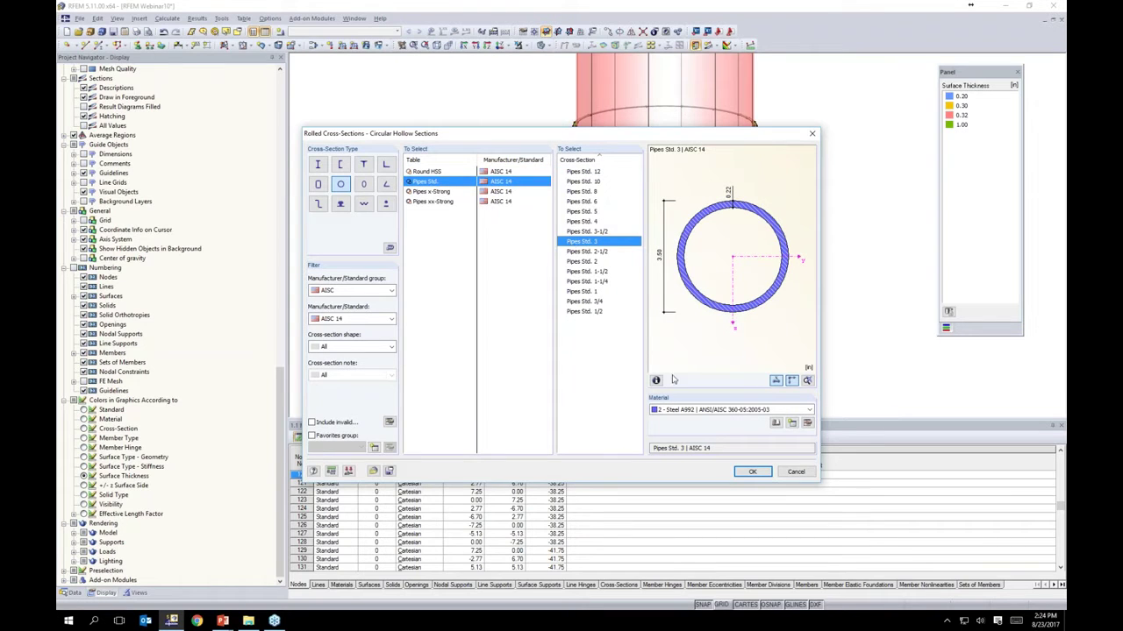
{"action": "left_click", "coordinate": [675, 409]}
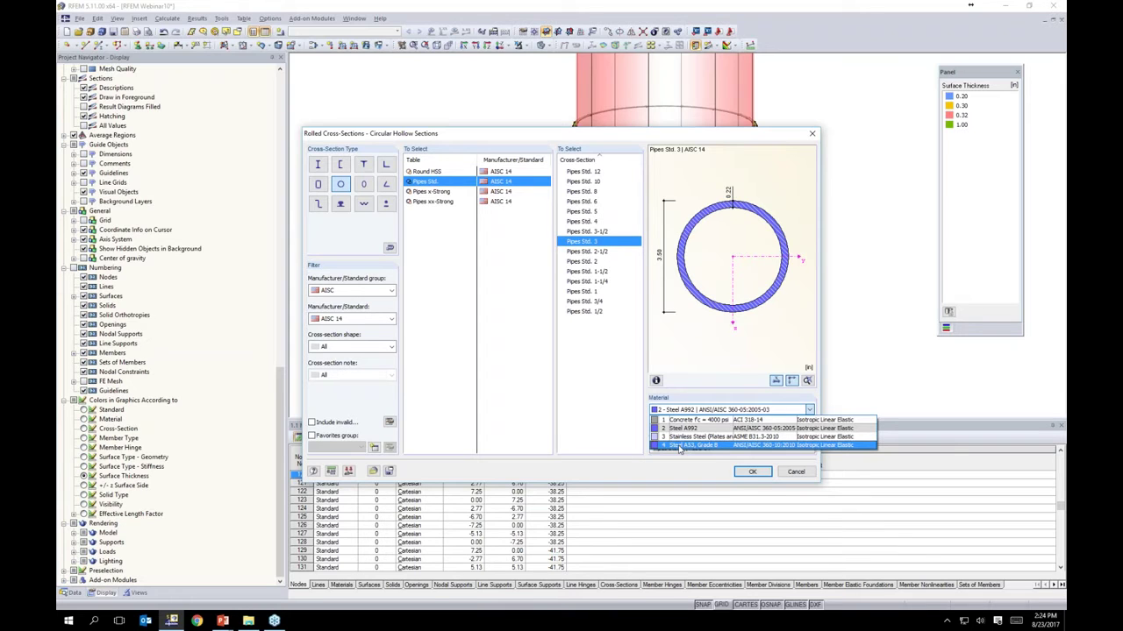
{"action": "left_click", "coordinate": [680, 446]}
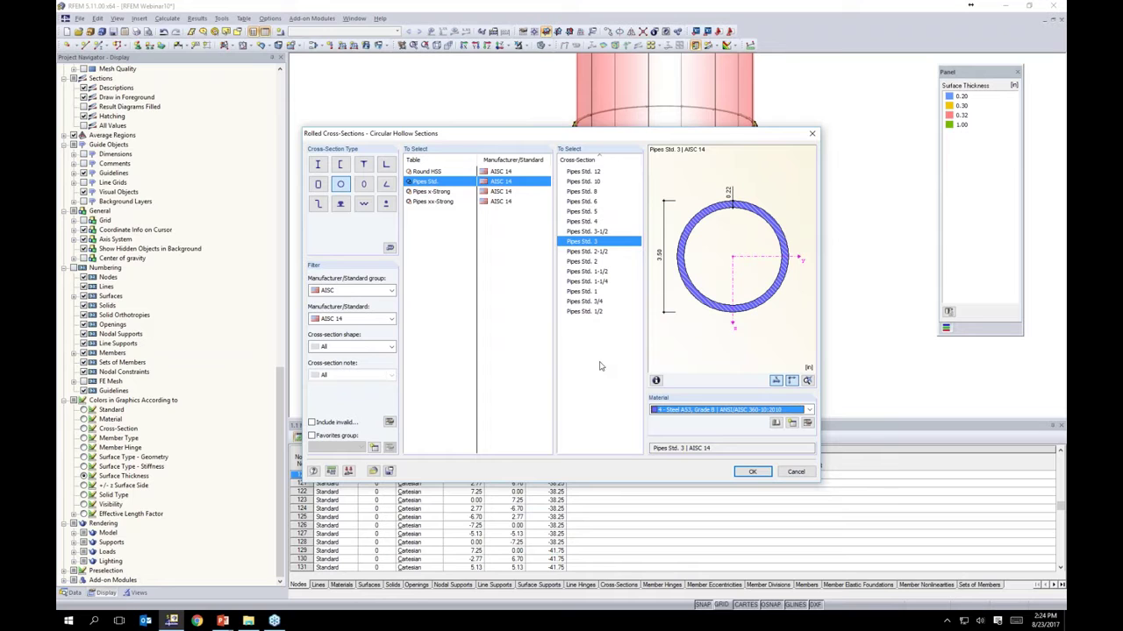
{"action": "left_click", "coordinate": [751, 472]}
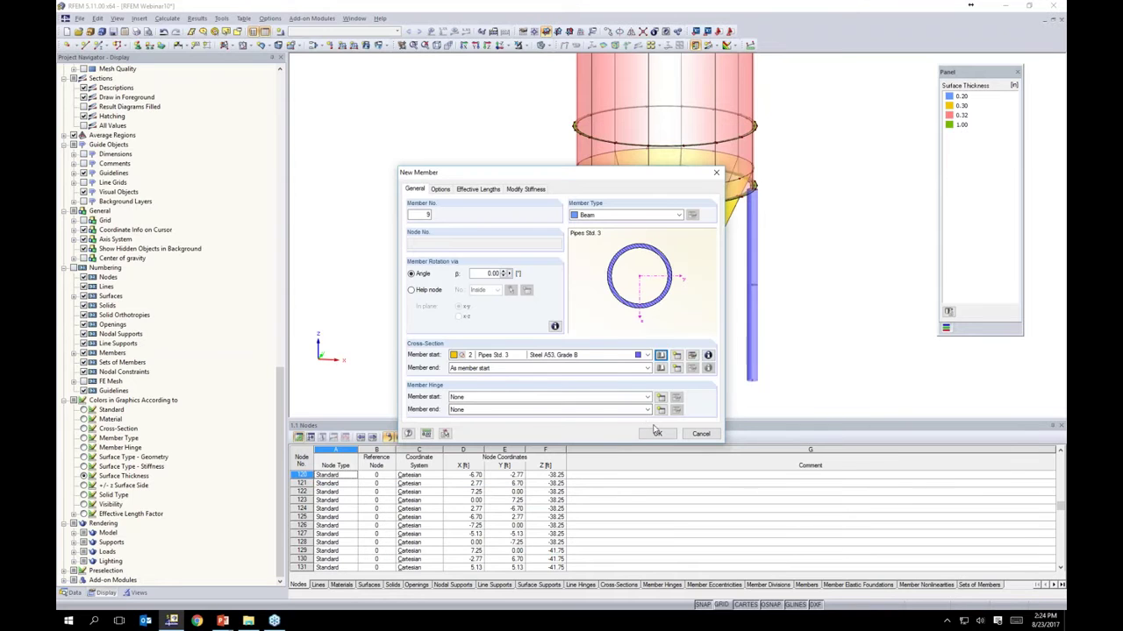
{"action": "left_click", "coordinate": [656, 433]}
Step: Connect the mid-height nodes of adjacent pipe legs with four horizontal pipe members, forming a closed ring around the bottom cone
{"action": "scroll", "coordinate": [575, 308], "scroll_direction": "up", "scroll_amount": 3}
{"action": "middle_click_drag", "start_coordinate": [635, 309], "coordinate": [526, 249]}
{"action": "left_click", "coordinate": [474, 210]}
{"action": "left_click", "coordinate": [576, 232]}
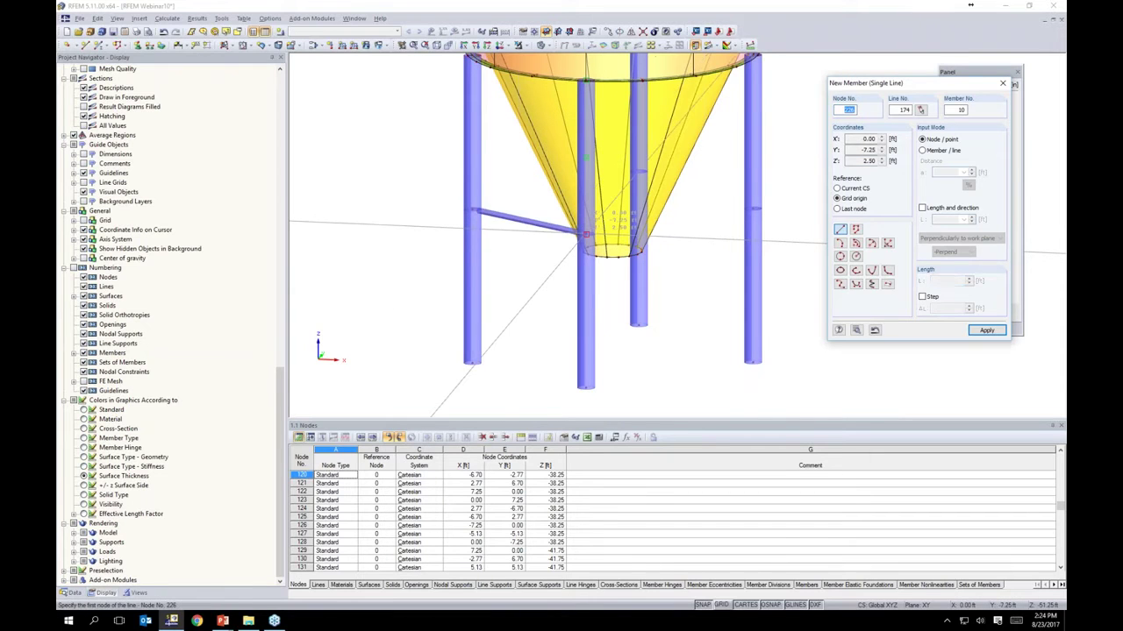
{"action": "left_click", "coordinate": [750, 227]}
{"action": "middle_click_drag", "start_coordinate": [561, 250], "coordinate": [667, 226], "text": "ctrl"}
{"action": "left_click", "coordinate": [726, 213]}
{"action": "left_click", "coordinate": [606, 147]}
{"action": "middle_click_drag", "start_coordinate": [606, 147], "coordinate": [647, 240], "text": "ctrl"}
{"action": "left_click", "coordinate": [688, 200]}
{"action": "left_click", "coordinate": [727, 187]}
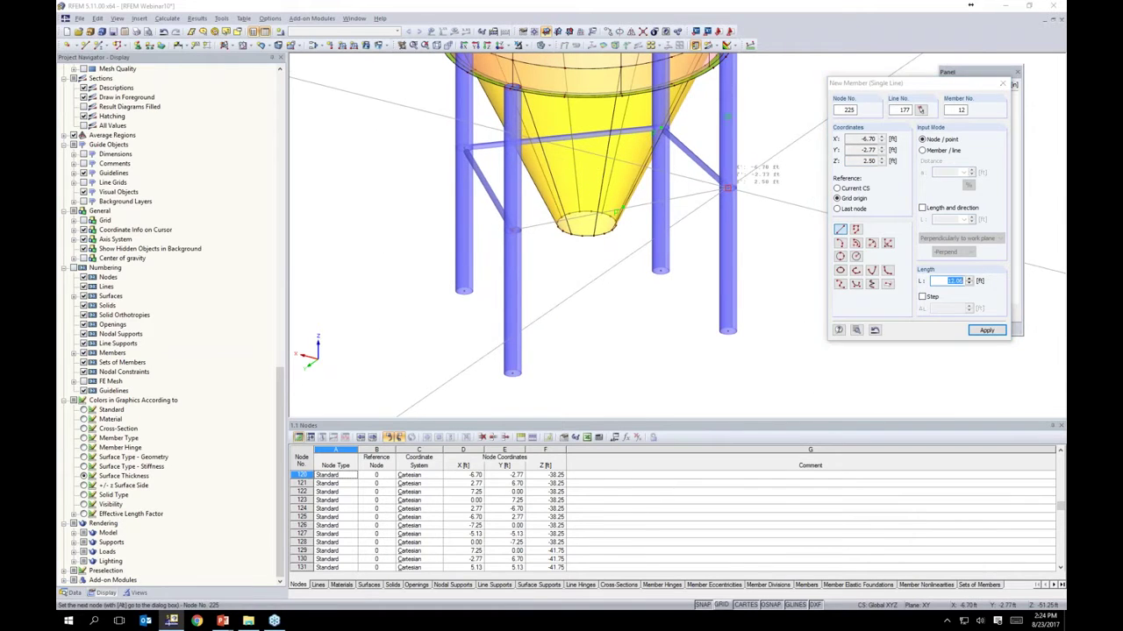
Step: Place a diagonal pipe brace from the positive Y leg's mid-height node to the negative X leg's upper end and end member placement
{"action": "middle_click_drag", "start_coordinate": [677, 256], "coordinate": [369, 242], "text": "ctrl"}
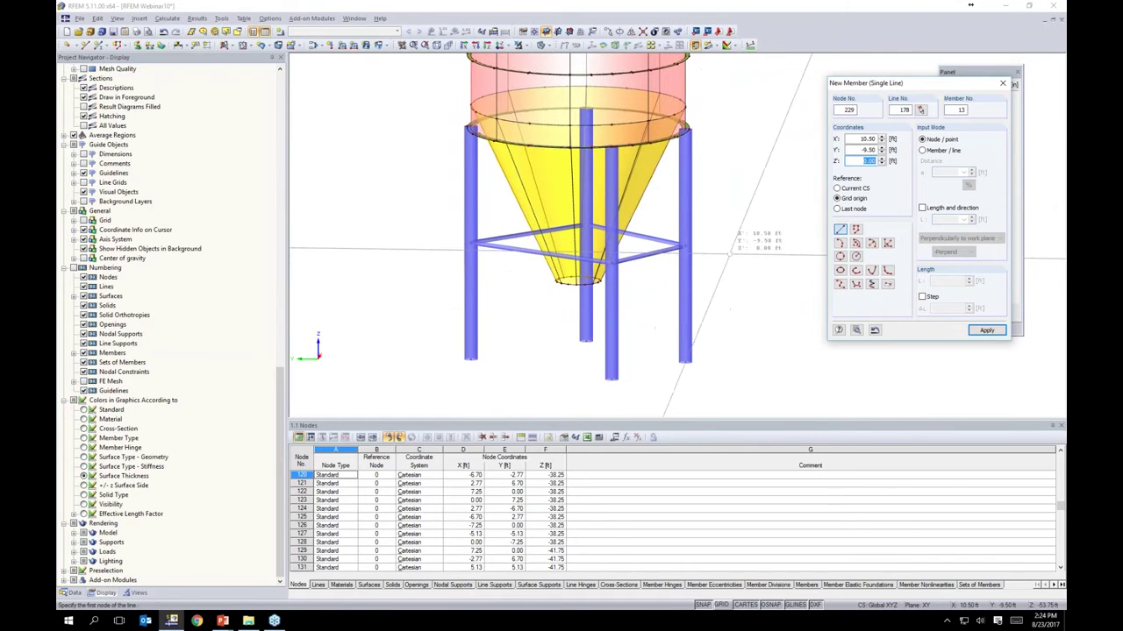
{"action": "middle_click_drag", "start_coordinate": [553, 298], "coordinate": [702, 339], "text": "ctrl"}
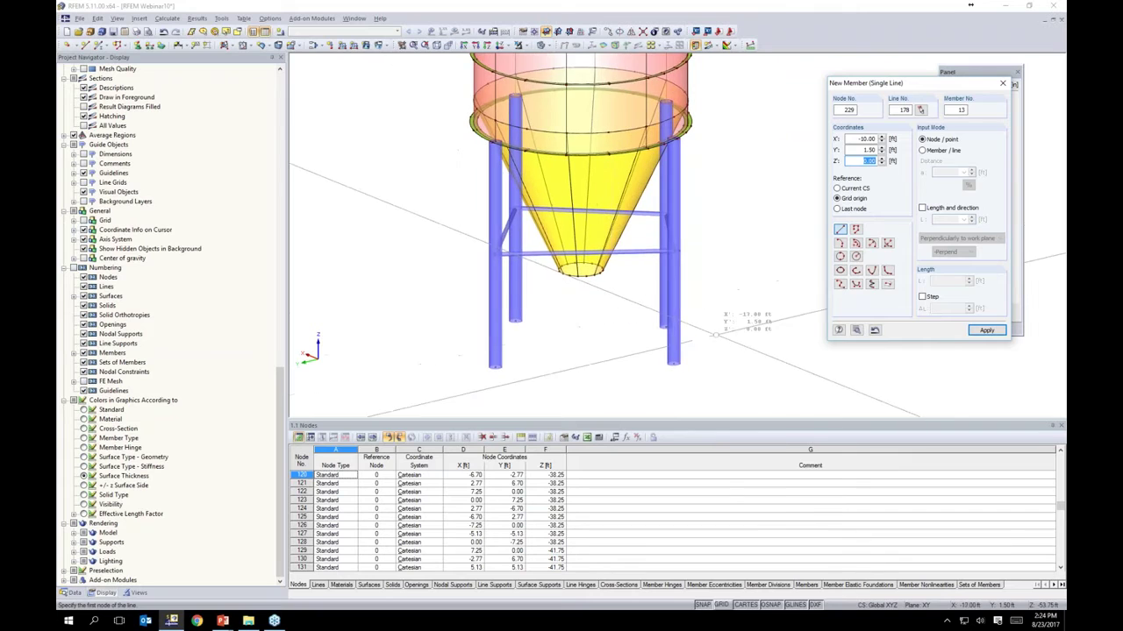
{"action": "scroll", "coordinate": [570, 276], "scroll_direction": "up", "scroll_amount": 3}
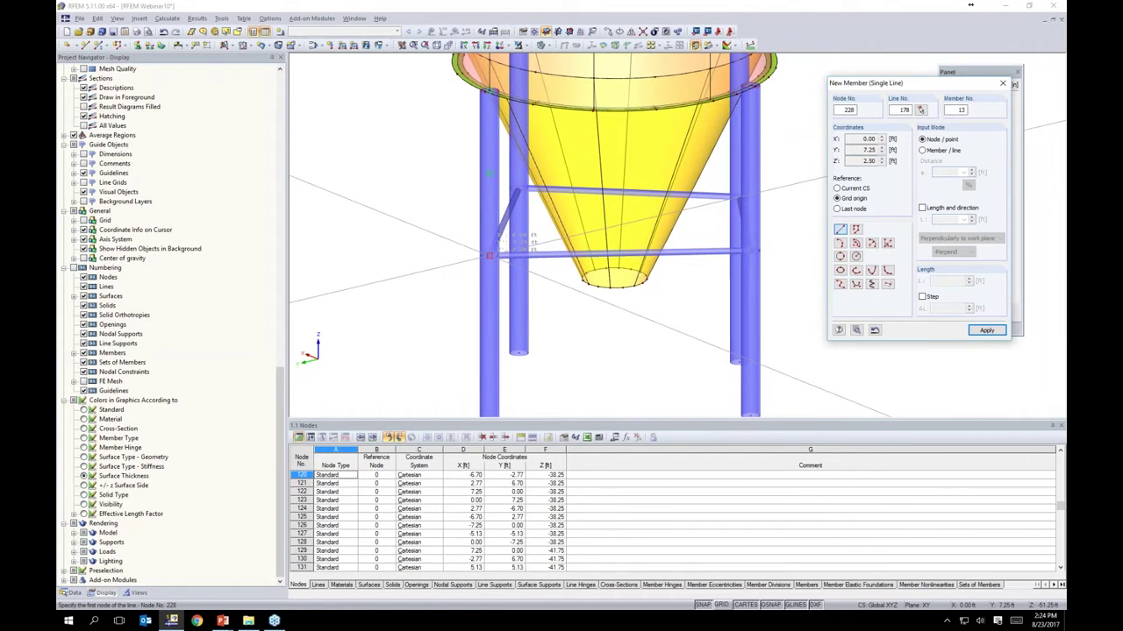
{"action": "left_click", "coordinate": [489, 255]}
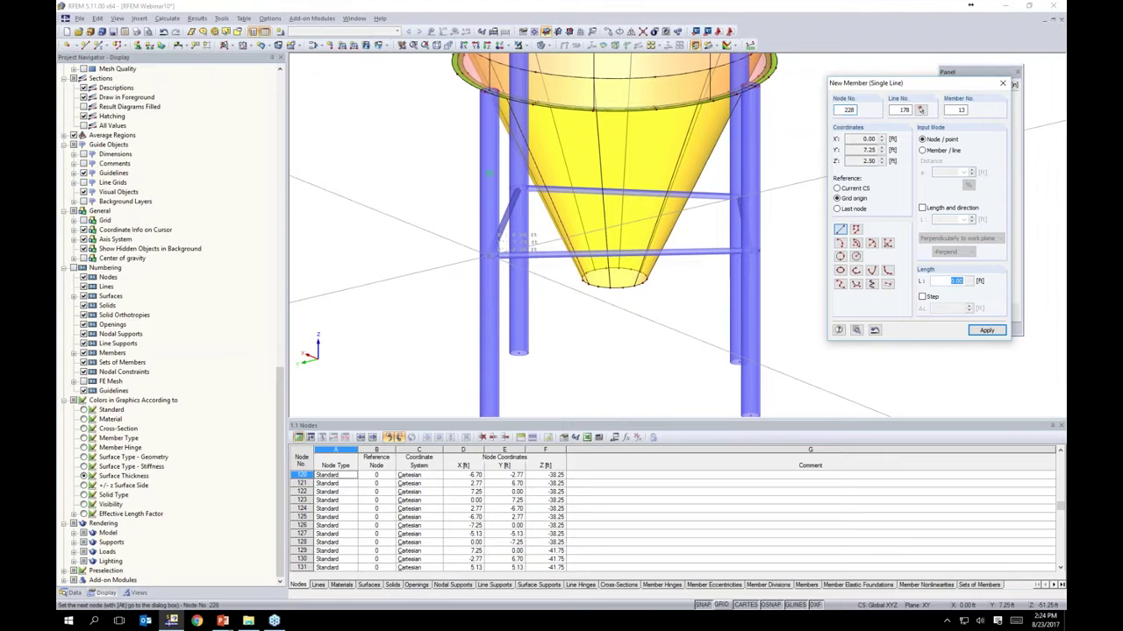
{"action": "scroll", "coordinate": [728, 92], "scroll_direction": "up", "scroll_amount": 6}
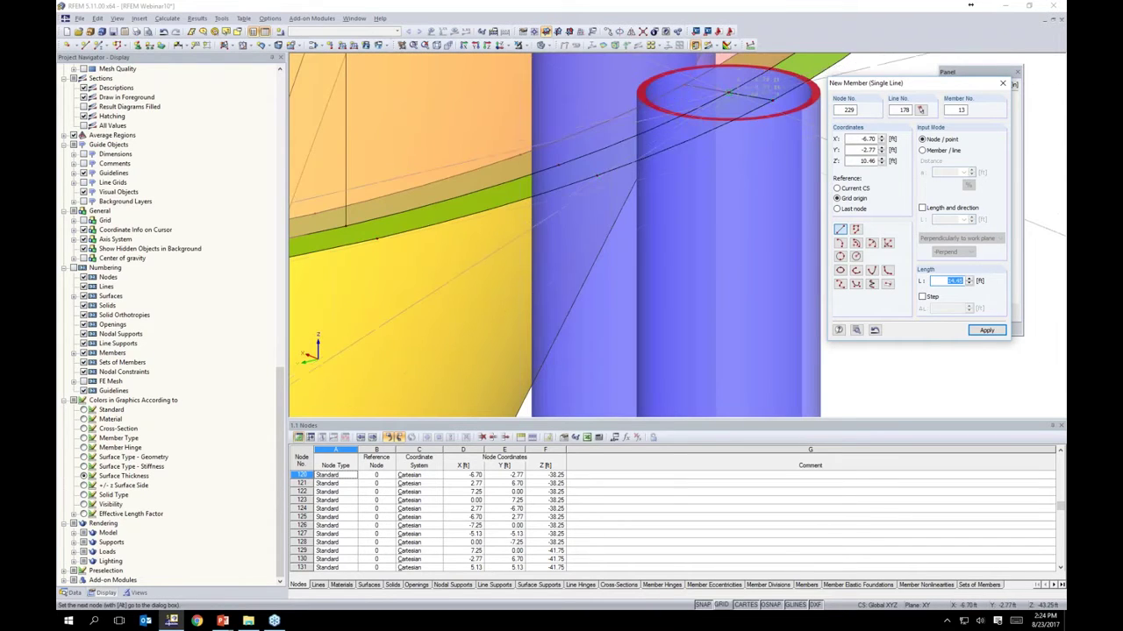
{"action": "left_click", "coordinate": [728, 92]}
{"action": "scroll", "coordinate": [732, 92], "scroll_direction": "down", "scroll_amount": 6}
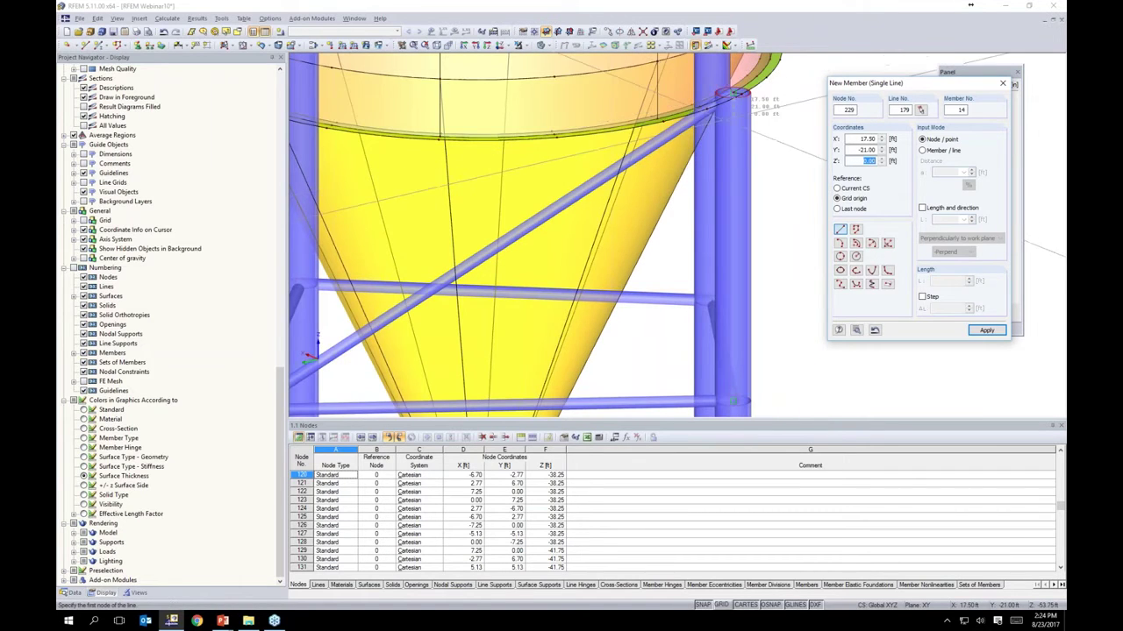
{"action": "scroll", "coordinate": [768, 136], "scroll_direction": "down", "scroll_amount": 4}
{"action": "right_click", "coordinate": [439, 221]}
{"action": "middle_click_drag", "start_coordinate": [442, 221], "coordinate": [812, 156], "text": "ctrl"}
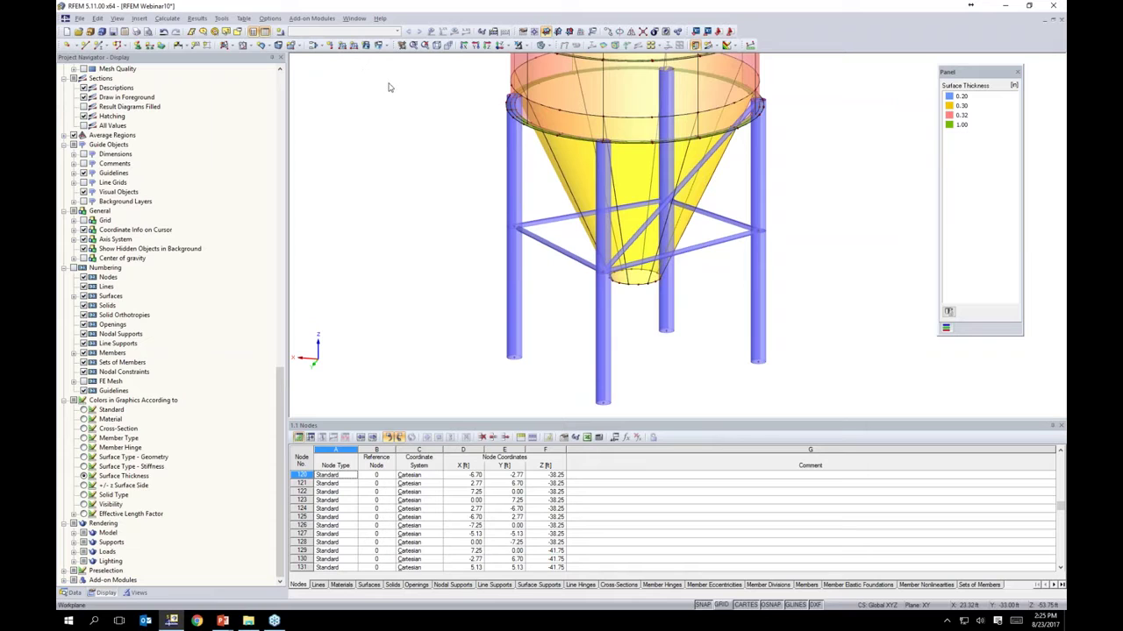
Step: Switch to the Webinar Tank 1 - Members model and examine its completed leg bracing
{"action": "left_click", "coordinate": [354, 18]}
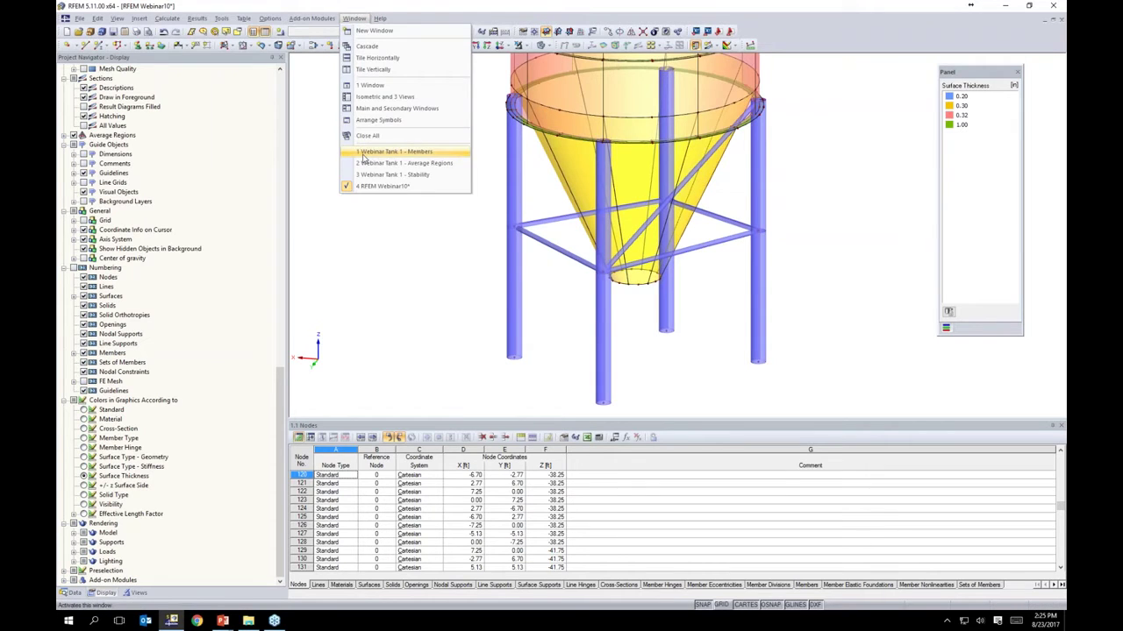
{"action": "left_click", "coordinate": [393, 151]}
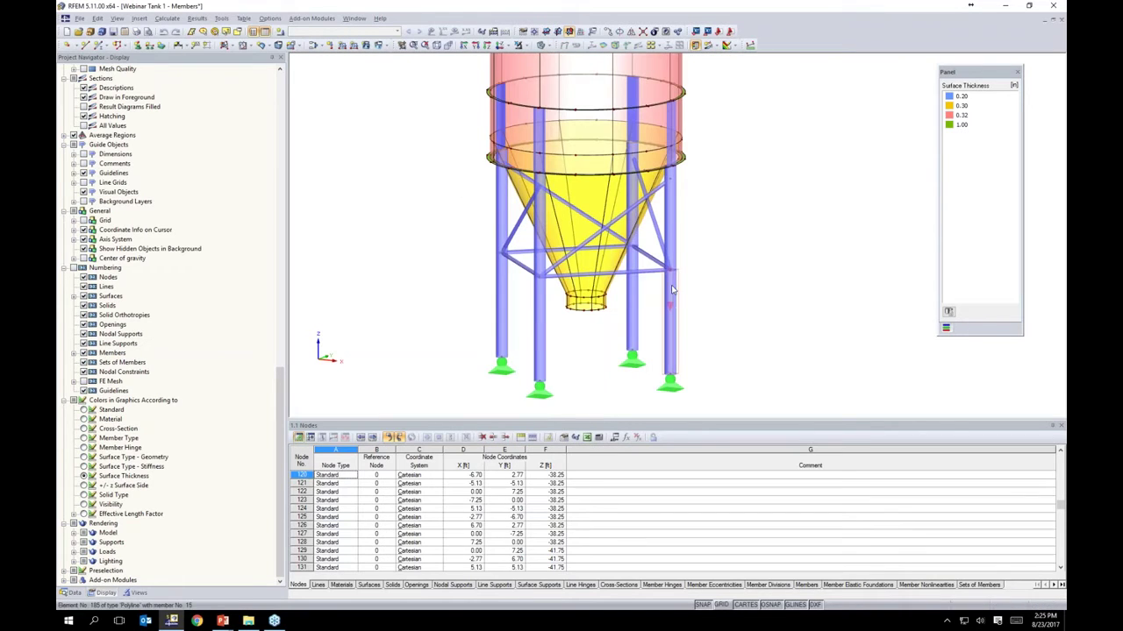
{"action": "middle_click_drag", "start_coordinate": [706, 267], "coordinate": [406, 249], "text": "ctrl"}
{"action": "middle_click_drag", "start_coordinate": [671, 235], "coordinate": [547, 244], "text": "ctrl"}
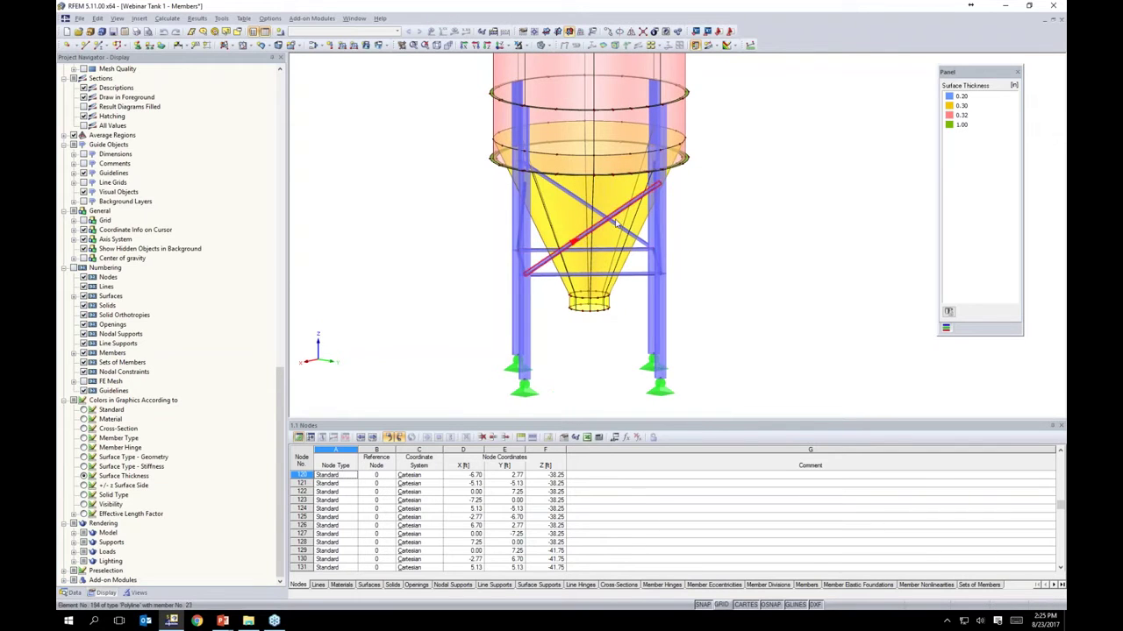
{"action": "scroll", "coordinate": [698, 209], "scroll_direction": "up", "scroll_amount": 4}
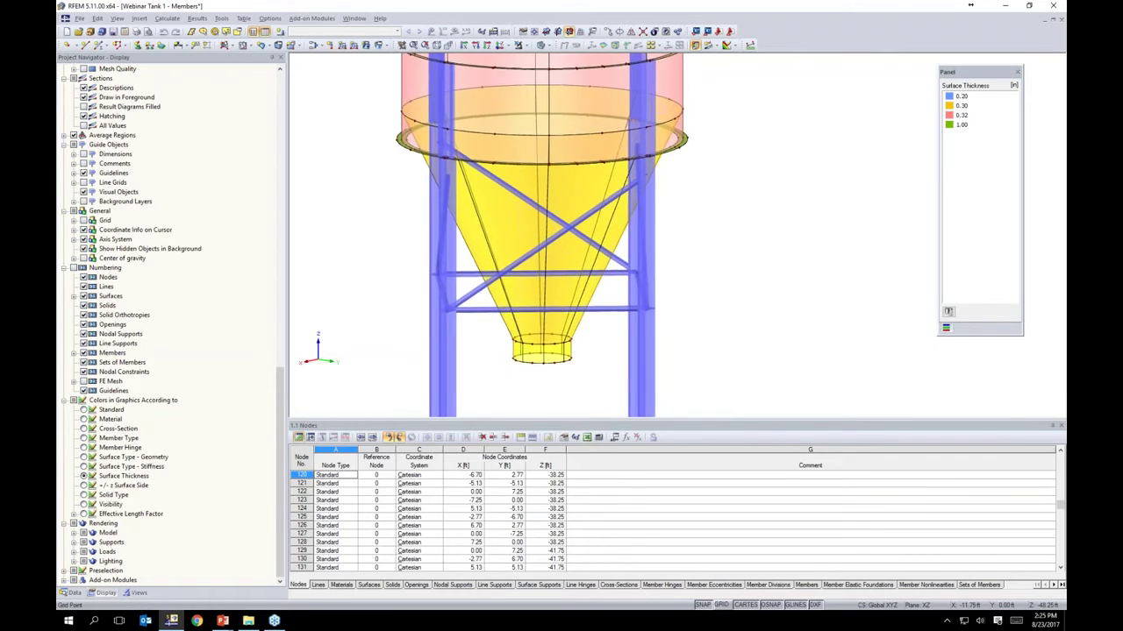
Step: Inspect the leg-to-tank connections and the properties of the vertical member between the two ring stiffeners on the positive Y side
{"action": "middle_click_drag", "start_coordinate": [700, 207], "coordinate": [741, 212], "text": "ctrl"}
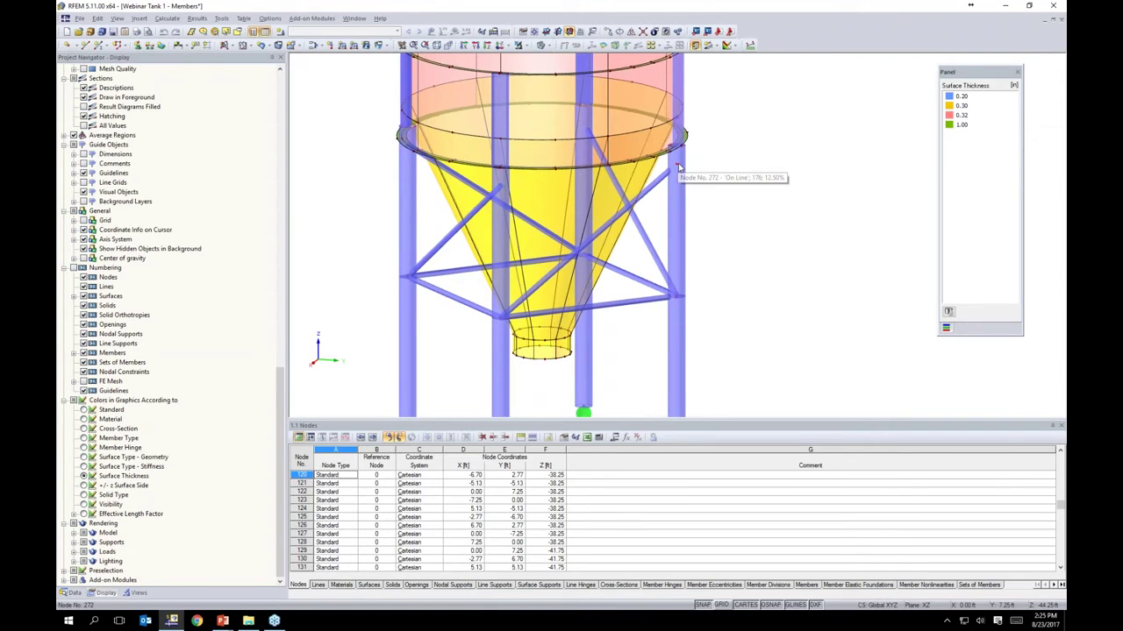
{"action": "middle_click_drag", "start_coordinate": [693, 181], "coordinate": [658, 131], "text": "ctrl"}
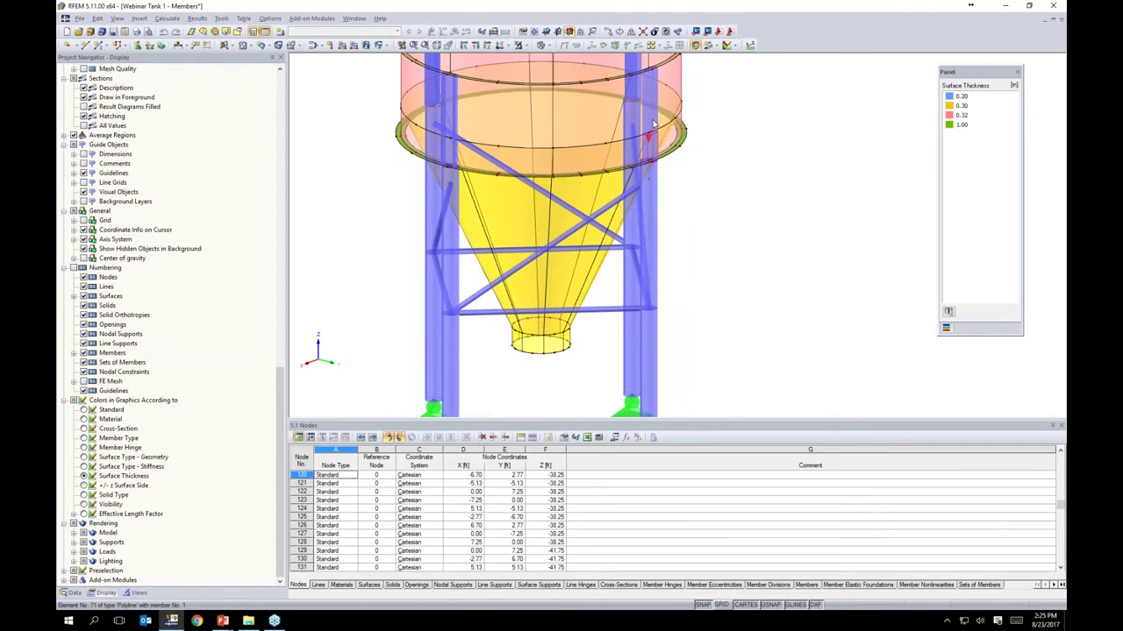
{"action": "middle_click_drag", "start_coordinate": [702, 190], "coordinate": [645, 138], "text": "ctrl"}
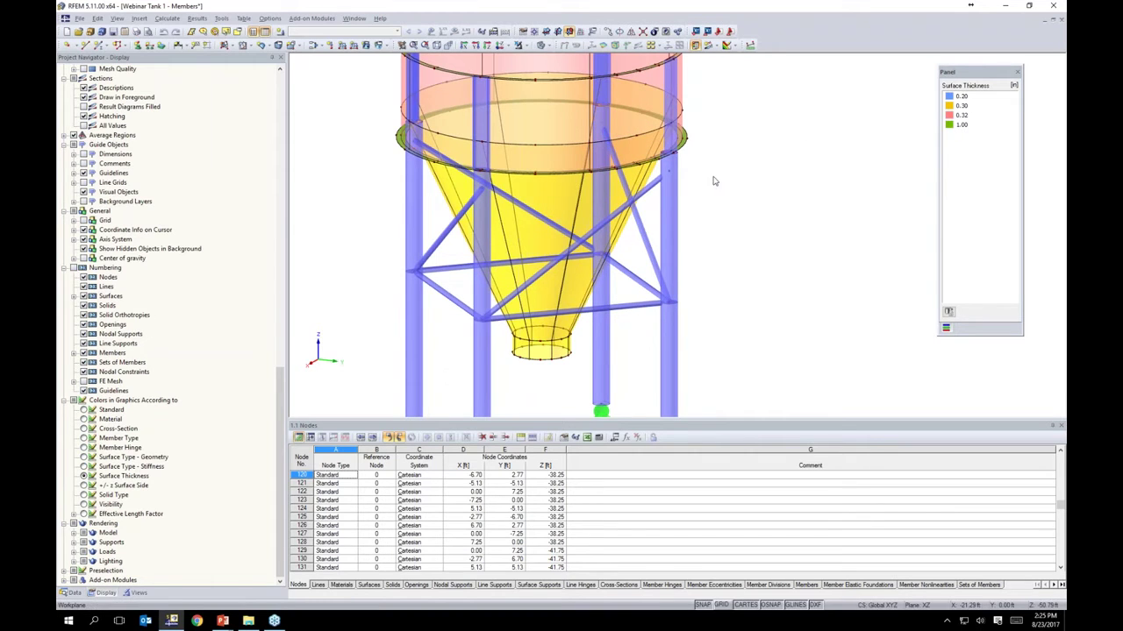
{"action": "double_click", "coordinate": [669, 92]}
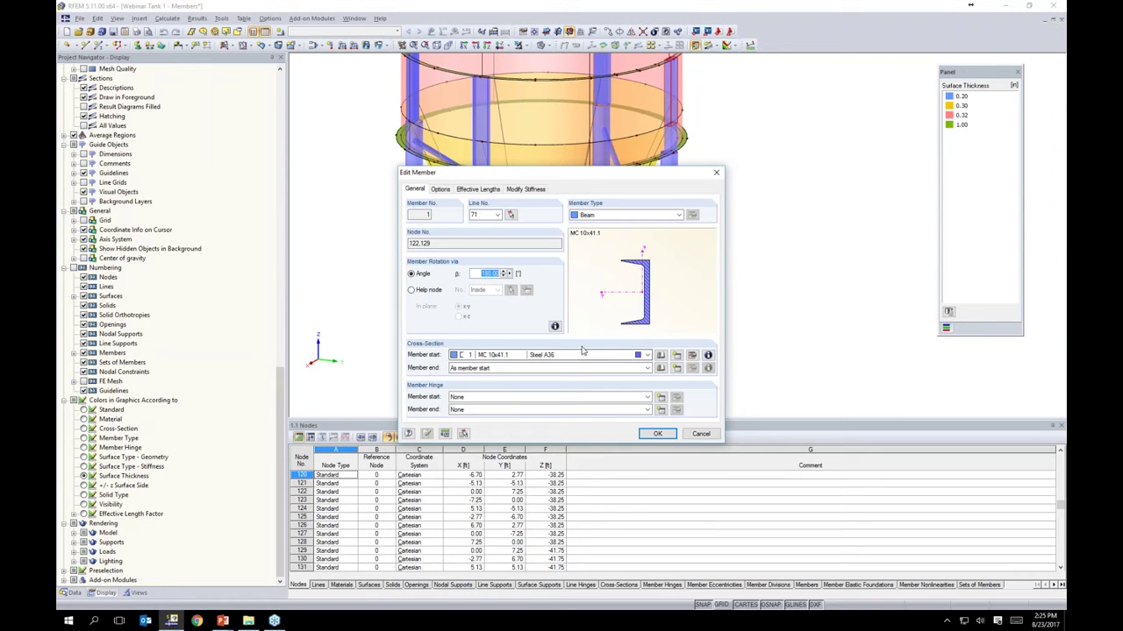
{"action": "left_click", "coordinate": [657, 433]}
Step: Review the nodal support conditions at the leg bases, including the nonlinearity options for the Y-direction support
{"action": "scroll", "coordinate": [692, 201], "scroll_direction": "up", "scroll_amount": 2}
{"action": "middle_click_drag", "start_coordinate": [710, 203], "coordinate": [533, 386], "text": "ctrl"}
{"action": "left_click", "coordinate": [535, 384]}
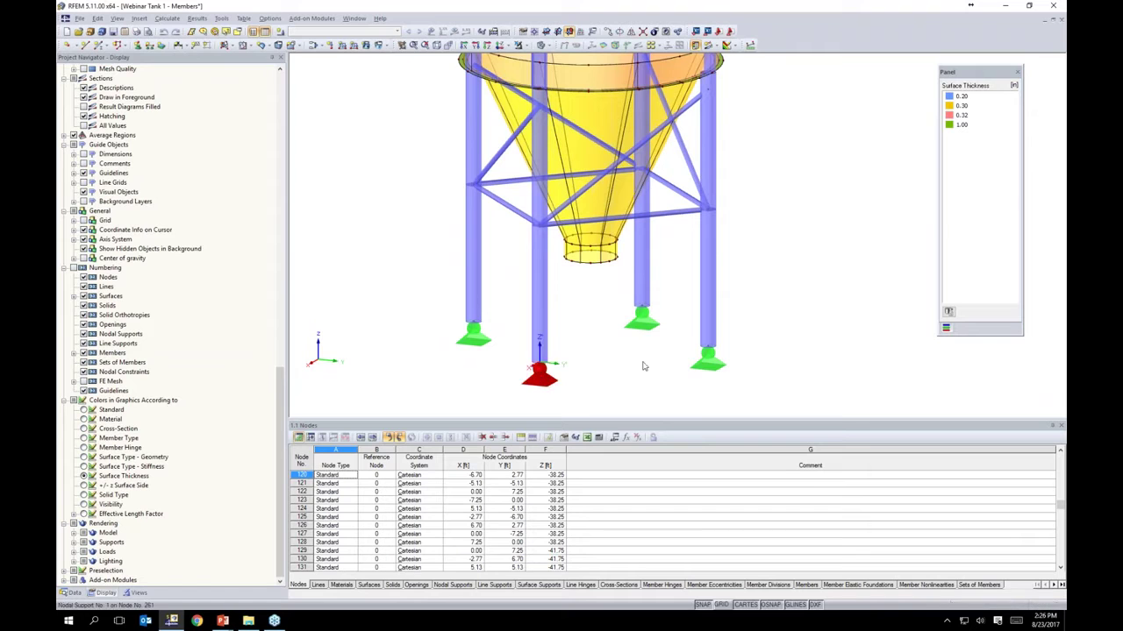
{"action": "left_click", "coordinate": [577, 260]}
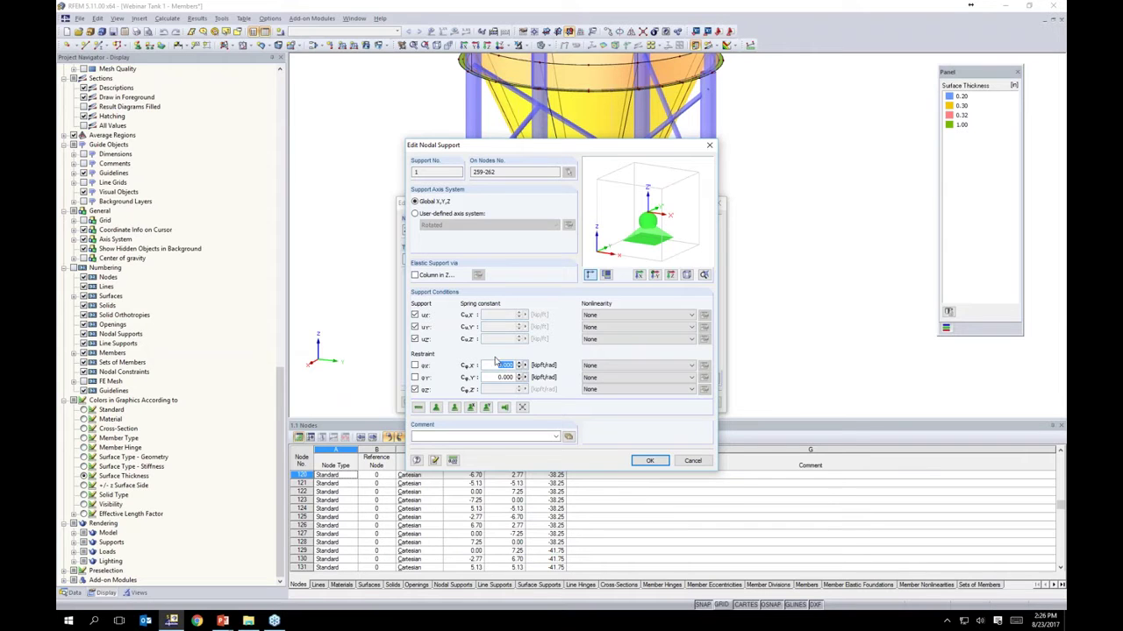
{"action": "left_click", "coordinate": [616, 327]}
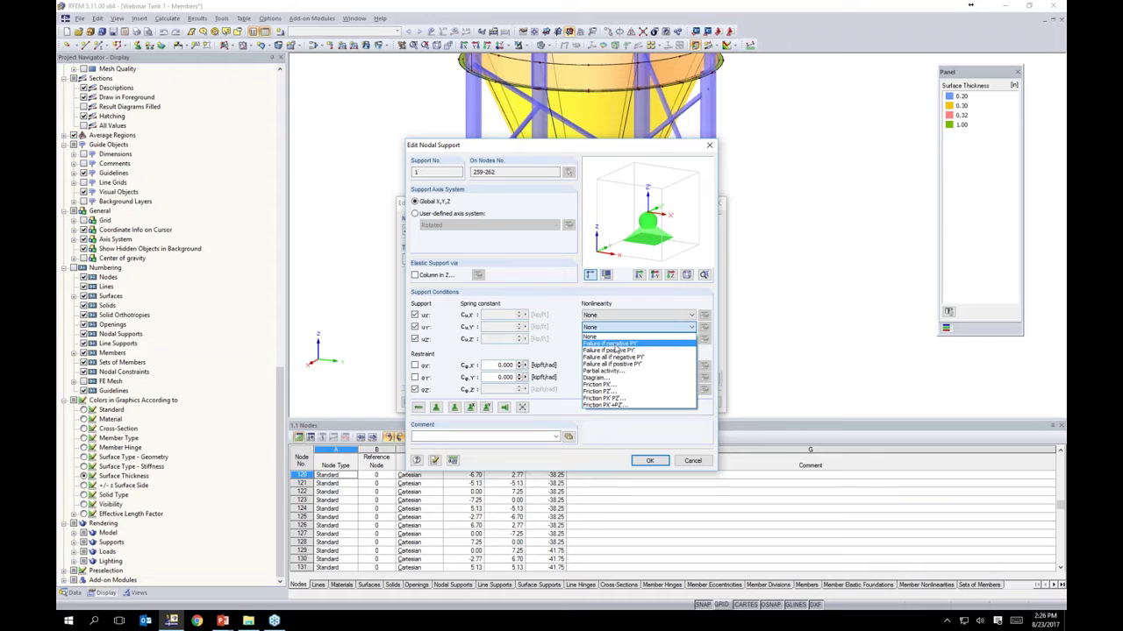
{"action": "left_click", "coordinate": [568, 333]}
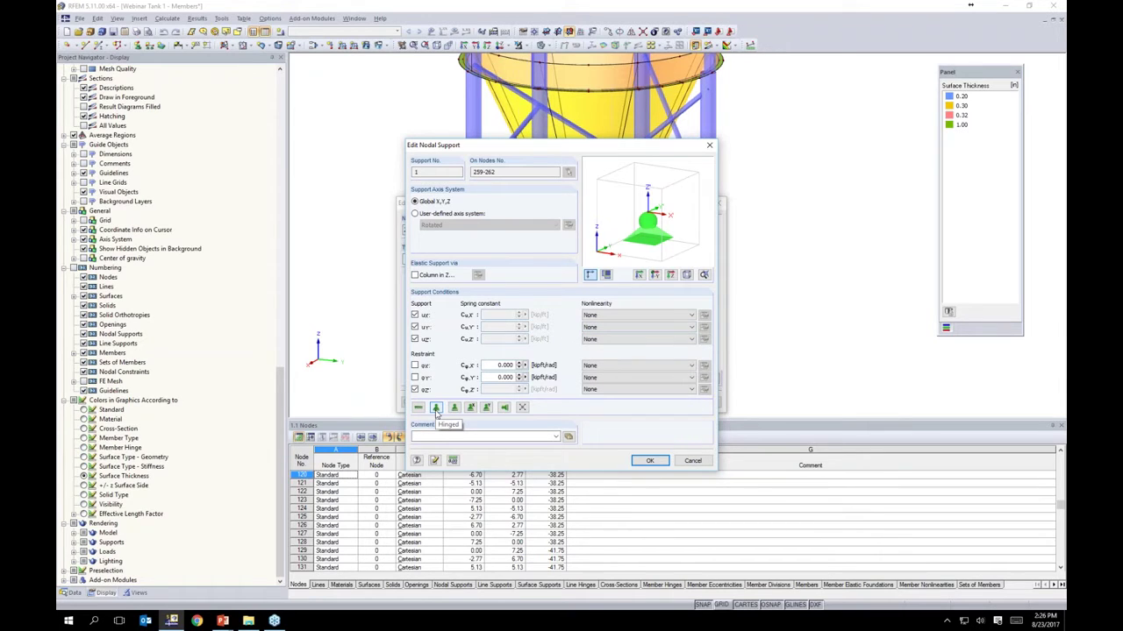
{"action": "left_click", "coordinate": [650, 461]}
{"action": "left_click", "coordinate": [702, 403]}
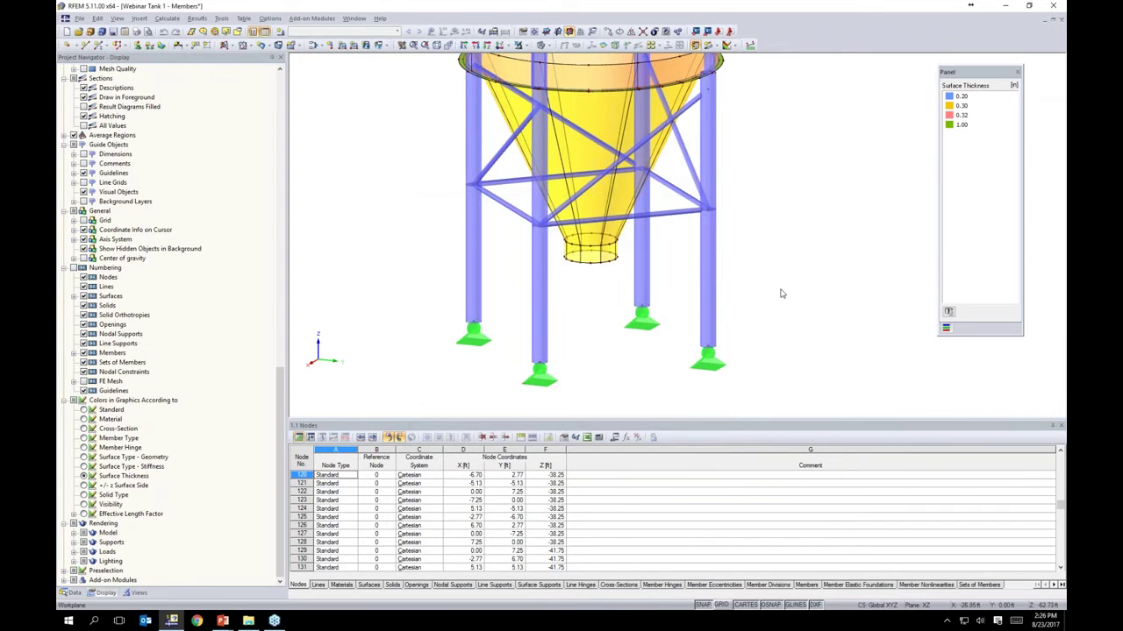
Step: Turn on the surfaces' local axis systems and examine their orientation around the cylindrical tank wall
{"action": "scroll", "coordinate": [782, 294], "scroll_direction": "down", "scroll_amount": 1}
{"action": "middle_click_drag", "start_coordinate": [782, 292], "coordinate": [622, 310]}
{"action": "middle_click_drag", "start_coordinate": [631, 260], "coordinate": [675, 250]}
{"action": "scroll", "coordinate": [672, 258], "scroll_direction": "up", "scroll_amount": 5}
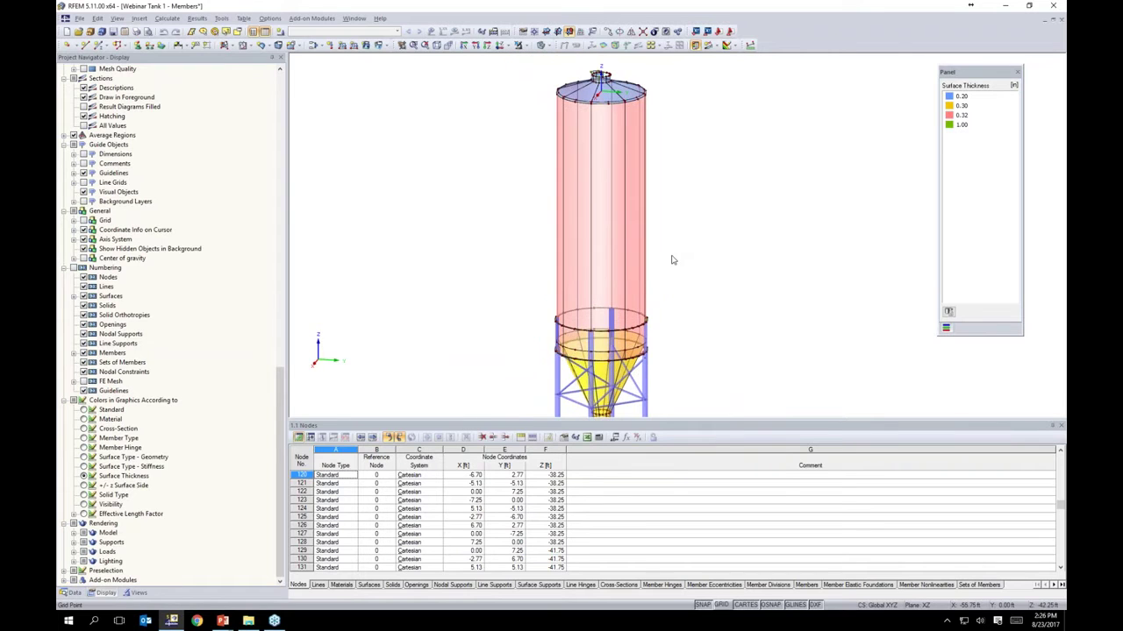
{"action": "right_click", "coordinate": [566, 232]}
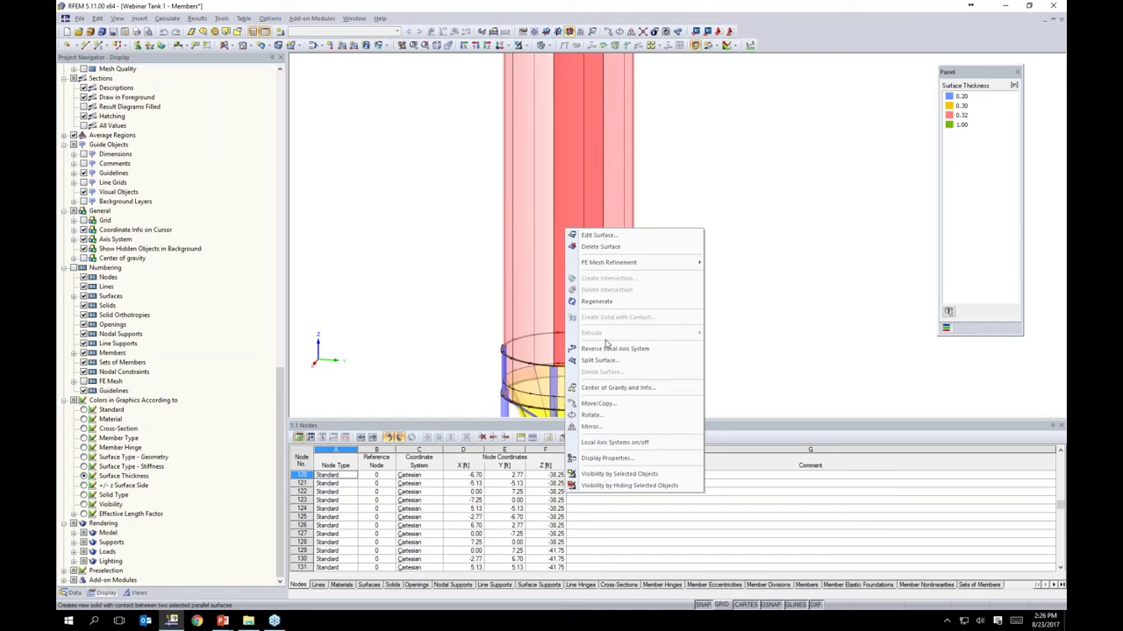
{"action": "left_click", "coordinate": [600, 443]}
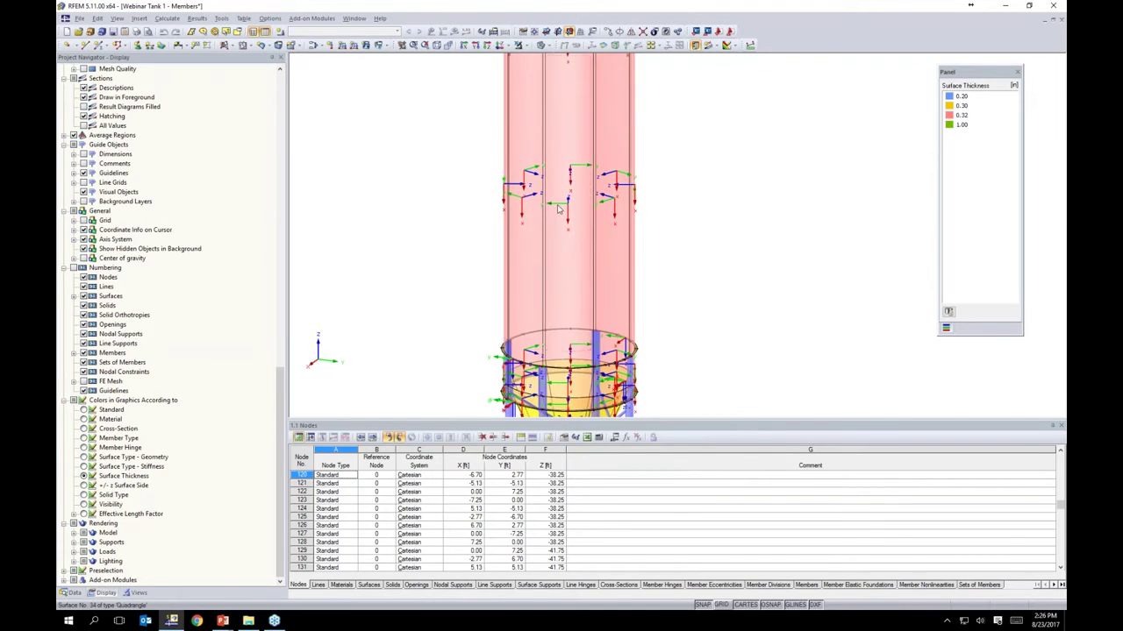
{"action": "scroll", "coordinate": [567, 207], "scroll_direction": "up", "scroll_amount": 3}
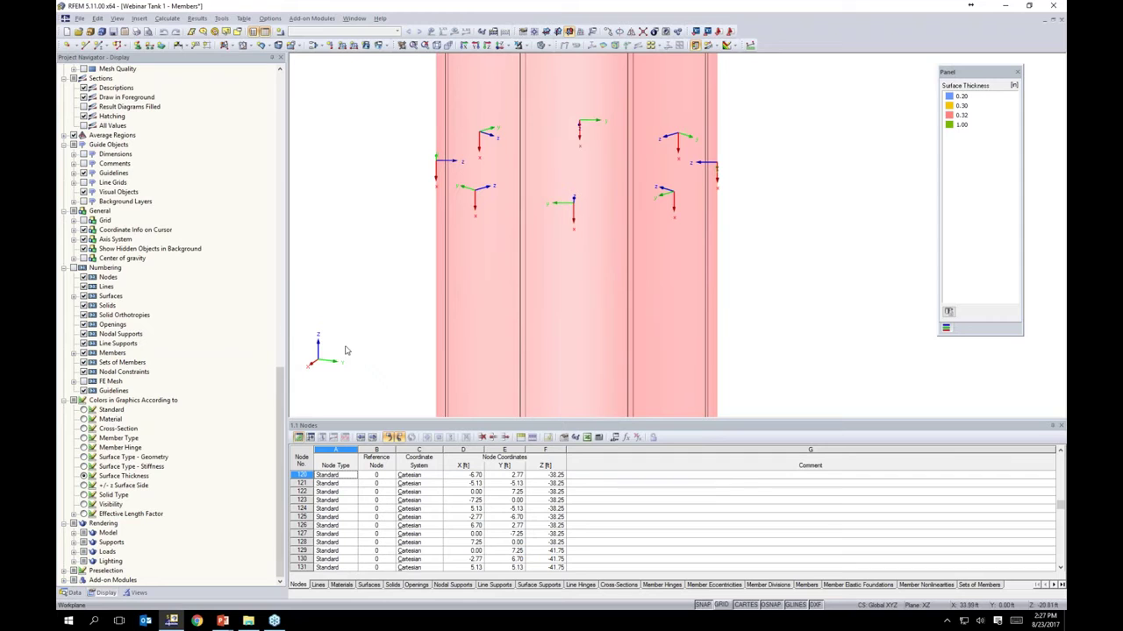
{"action": "middle_click_drag", "start_coordinate": [805, 224], "coordinate": [526, 231], "text": "ctrl"}
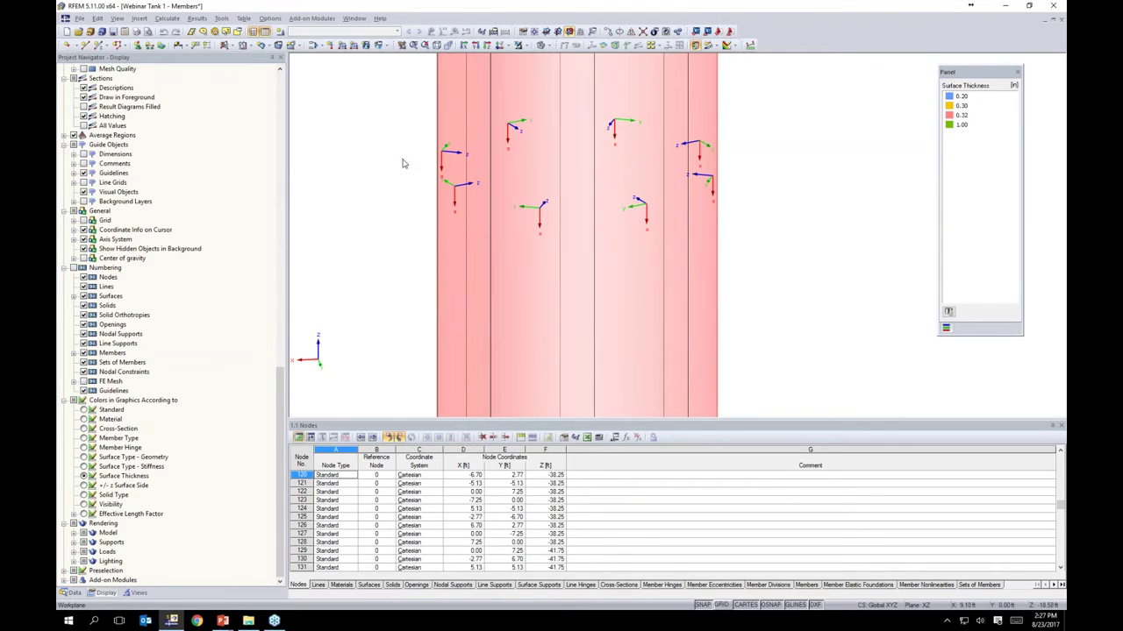
Step: Examine the local axis orientation of the surfaces around the tank wall and across the conical roof
{"action": "middle_click_drag", "start_coordinate": [701, 238], "coordinate": [383, 220], "text": "ctrl"}
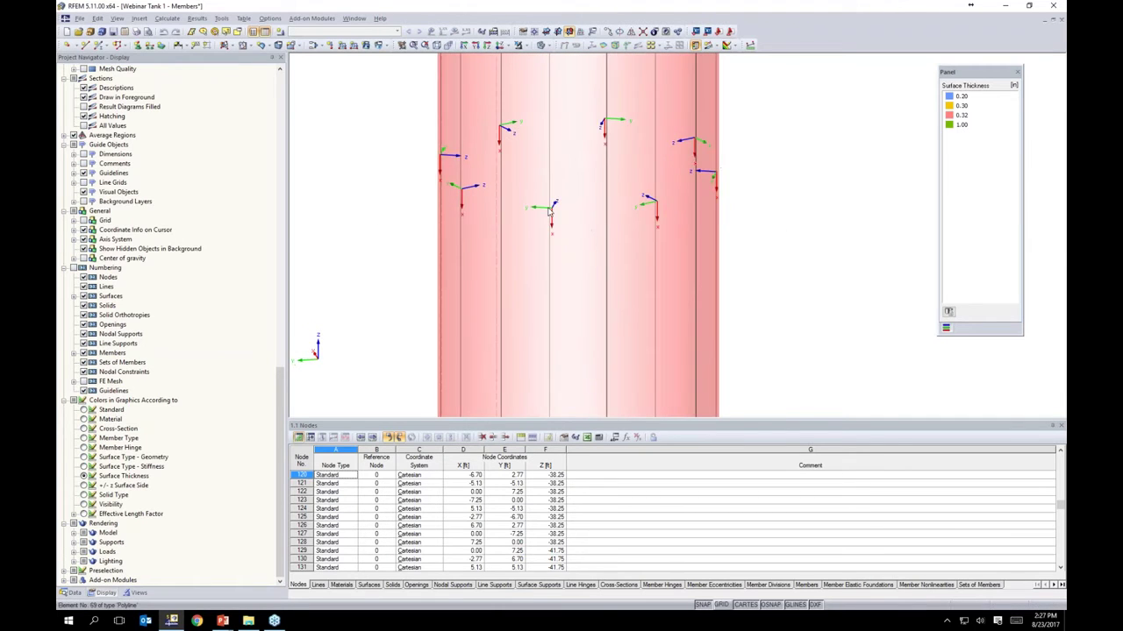
{"action": "scroll", "coordinate": [611, 208], "scroll_direction": "down", "scroll_amount": 3}
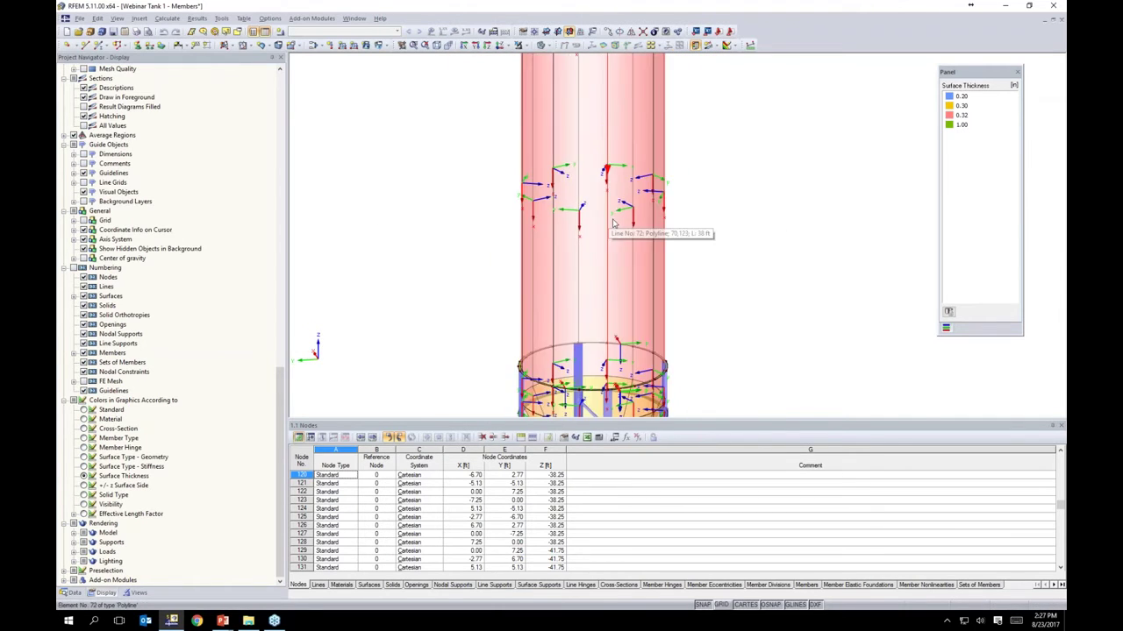
{"action": "middle_click_drag", "start_coordinate": [605, 219], "coordinate": [593, 342]}
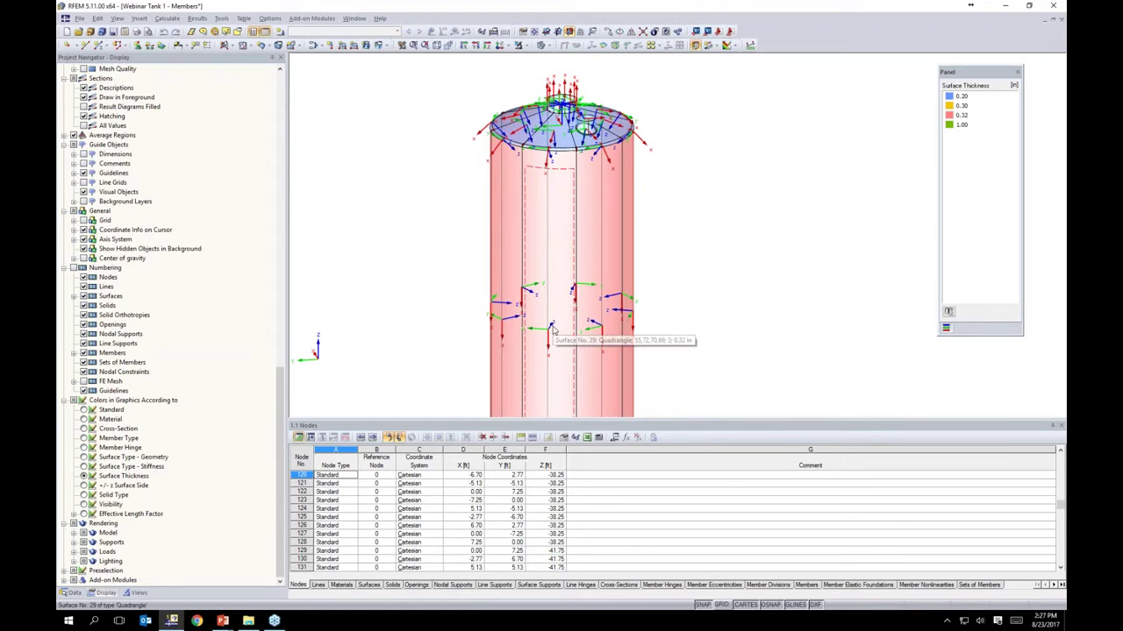
{"action": "middle_click_drag", "start_coordinate": [672, 218], "coordinate": [533, 164], "text": "ctrl"}
{"action": "scroll", "coordinate": [532, 163], "scroll_direction": "up", "scroll_amount": 5}
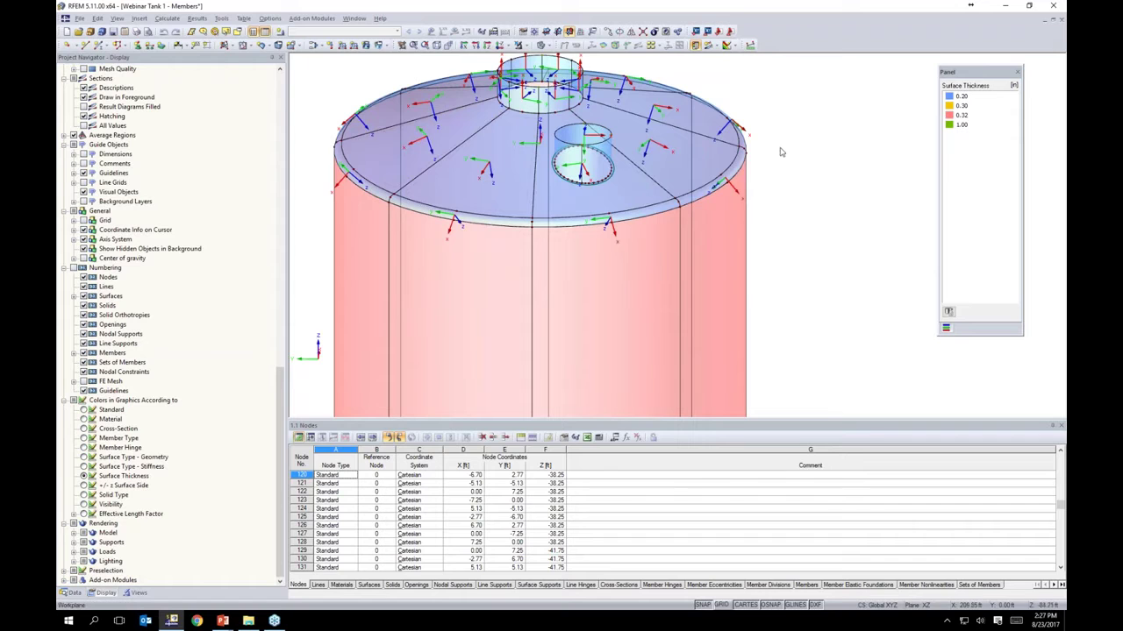
{"action": "middle_click_drag", "start_coordinate": [584, 158], "coordinate": [397, 112], "text": "ctrl"}
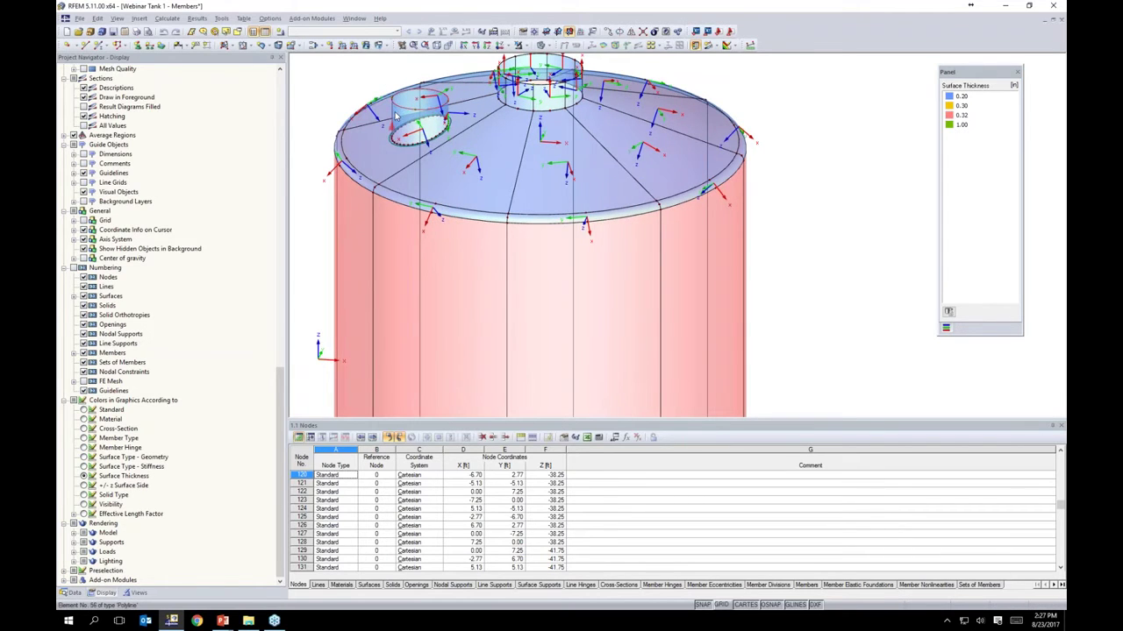
Step: Isolate the off-center roof nozzle and the central roof collar surfaces using visibility by selected objects
{"action": "scroll", "coordinate": [394, 114], "scroll_direction": "up", "scroll_amount": 2}
{"action": "scroll", "coordinate": [395, 114], "scroll_direction": "up", "scroll_amount": 1}
{"action": "left_click", "coordinate": [398, 115]}
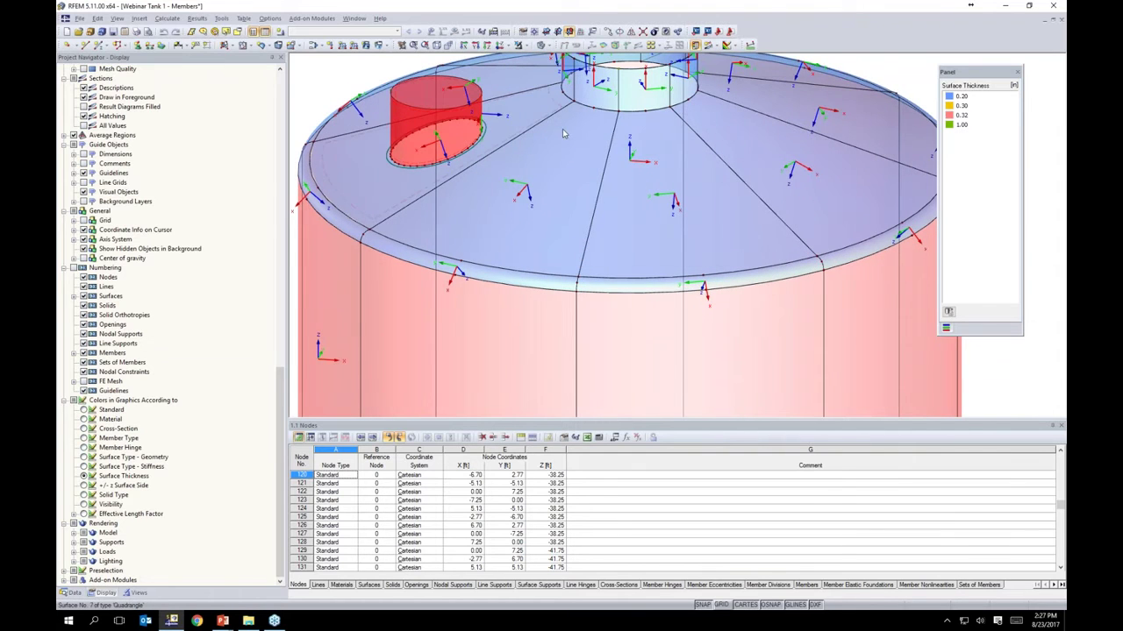
{"action": "middle_click_drag", "start_coordinate": [625, 221], "coordinate": [702, 219], "text": "ctrl"}
{"action": "left_click_drag", "start_coordinate": [705, 221], "coordinate": [548, 151]}
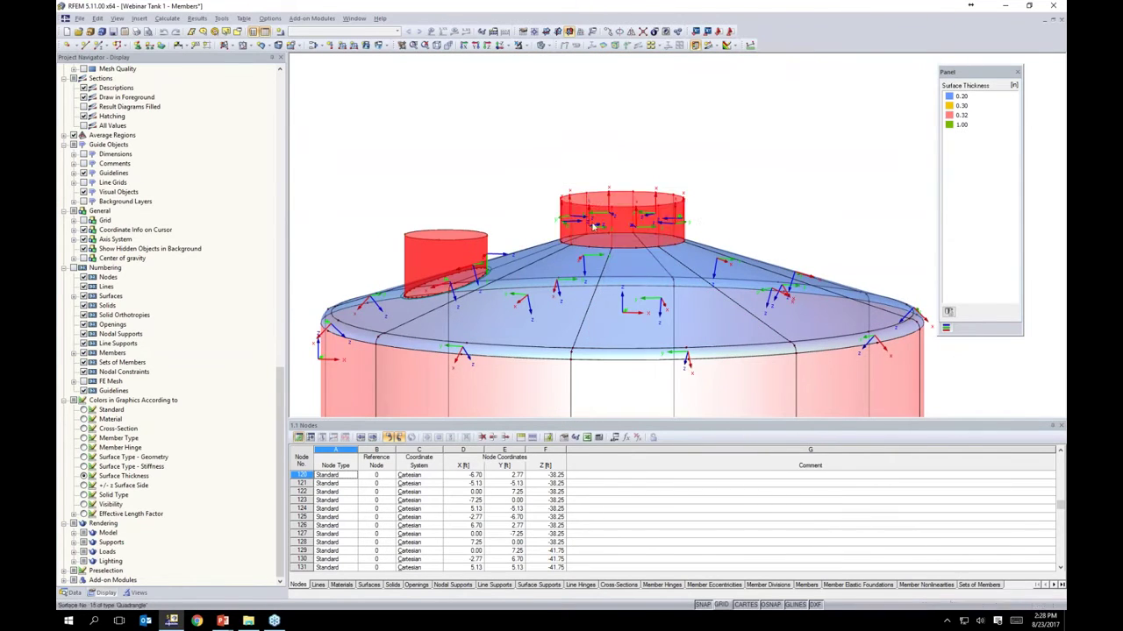
{"action": "left_click", "coordinate": [520, 45]}
{"action": "left_click", "coordinate": [535, 70]}
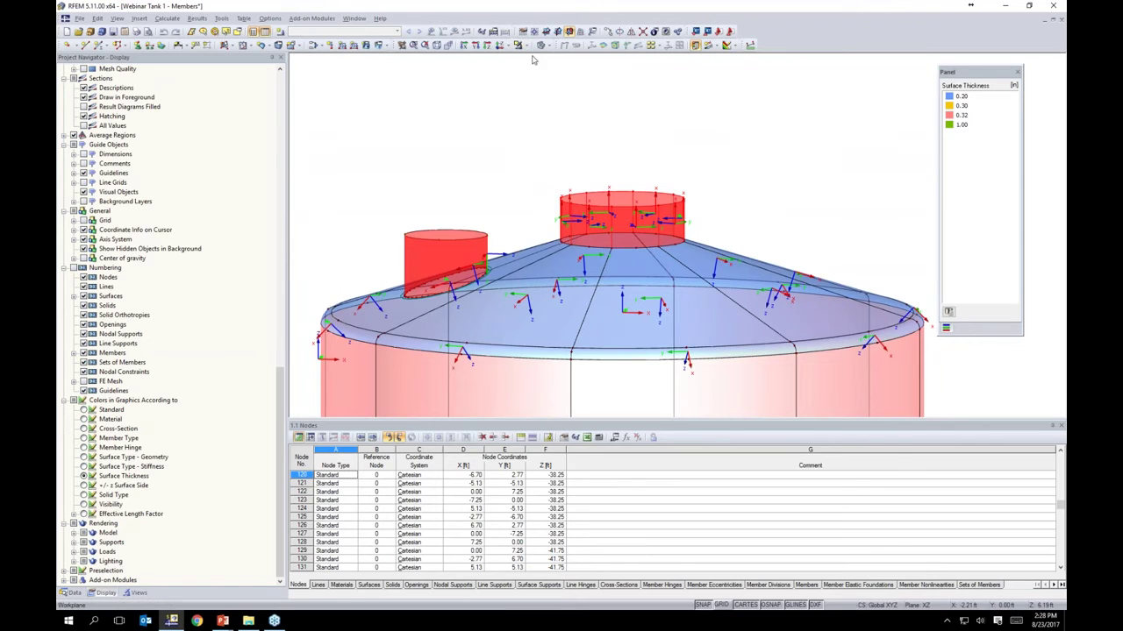
{"action": "scroll", "coordinate": [509, 265], "scroll_direction": "up", "scroll_amount": 5}
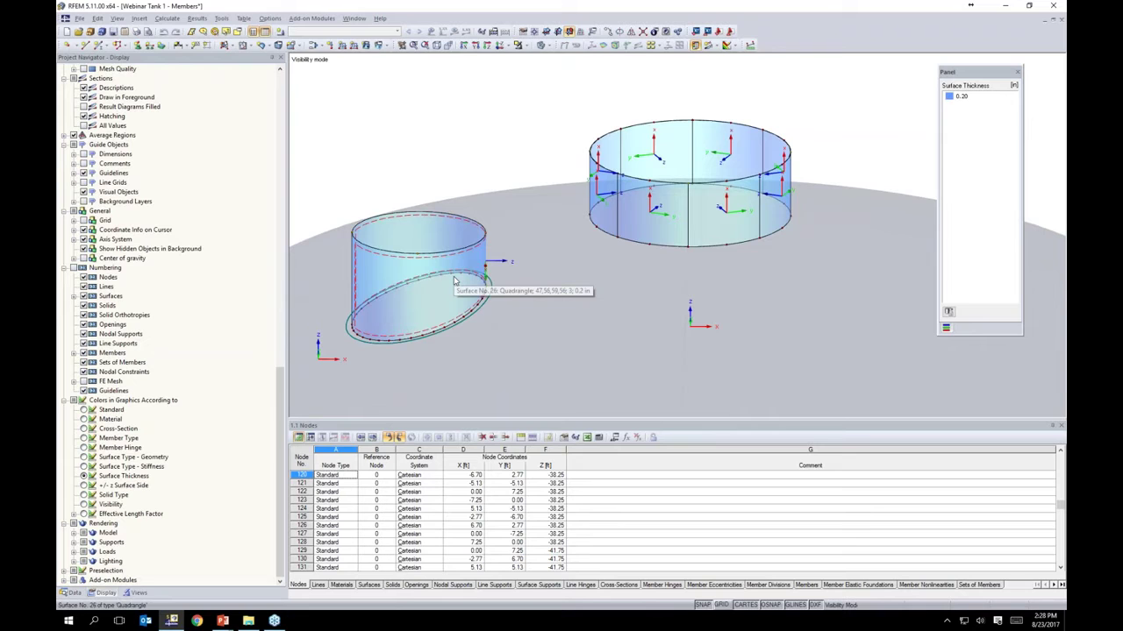
Step: Reverse the local axis system of the off-center roof nozzle surface
{"action": "middle_click_drag", "start_coordinate": [515, 316], "coordinate": [557, 285], "text": "ctrl"}
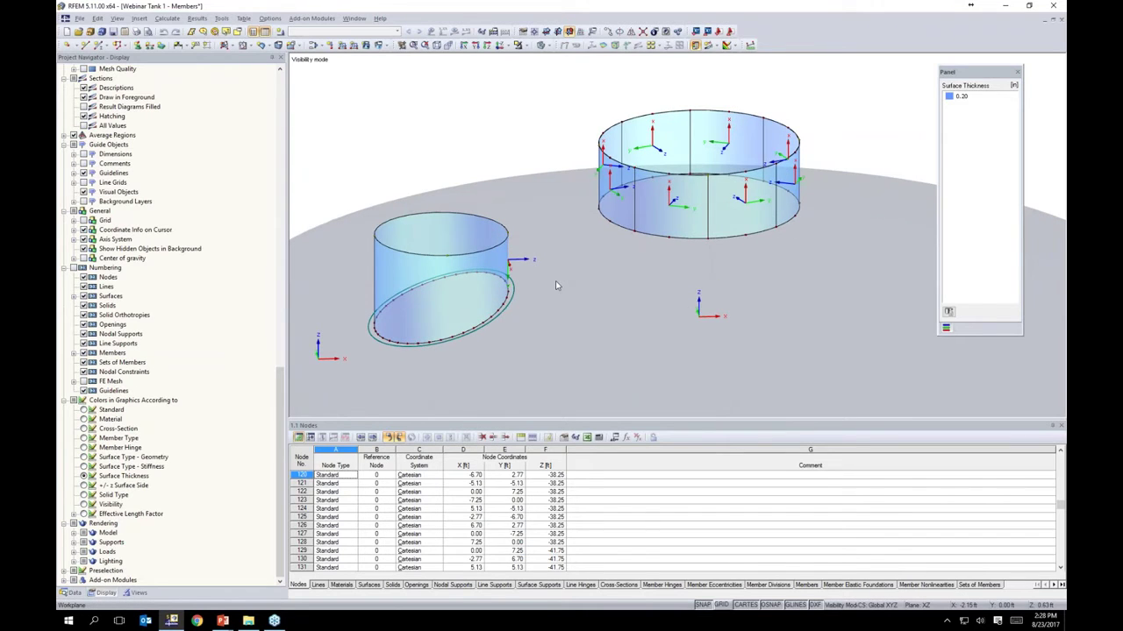
{"action": "right_click", "coordinate": [489, 263]}
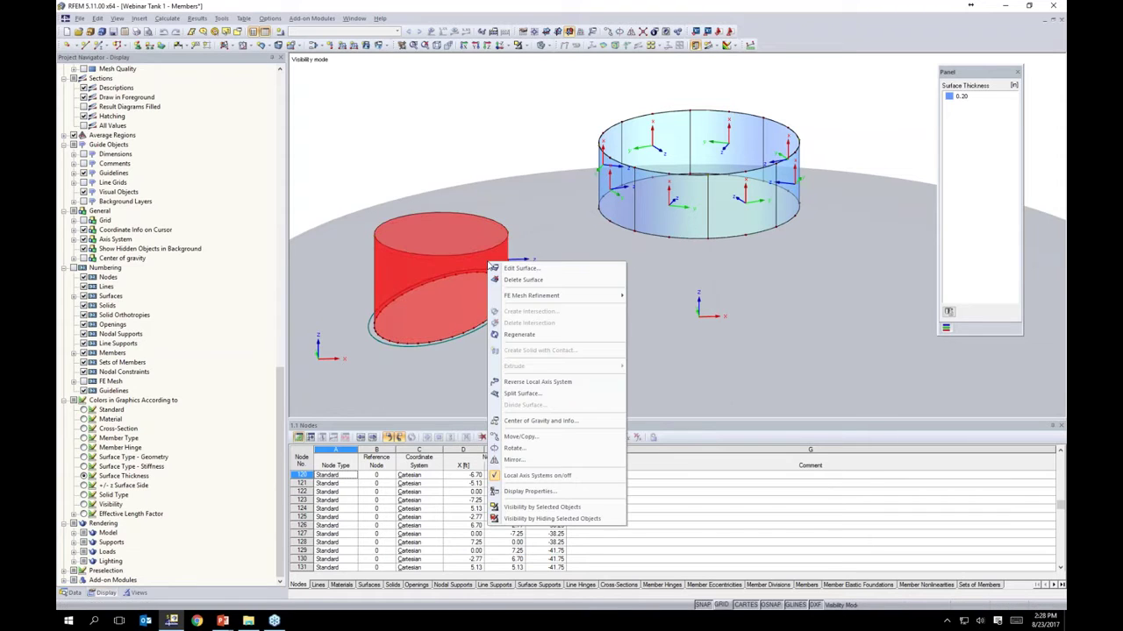
{"action": "left_click", "coordinate": [534, 382]}
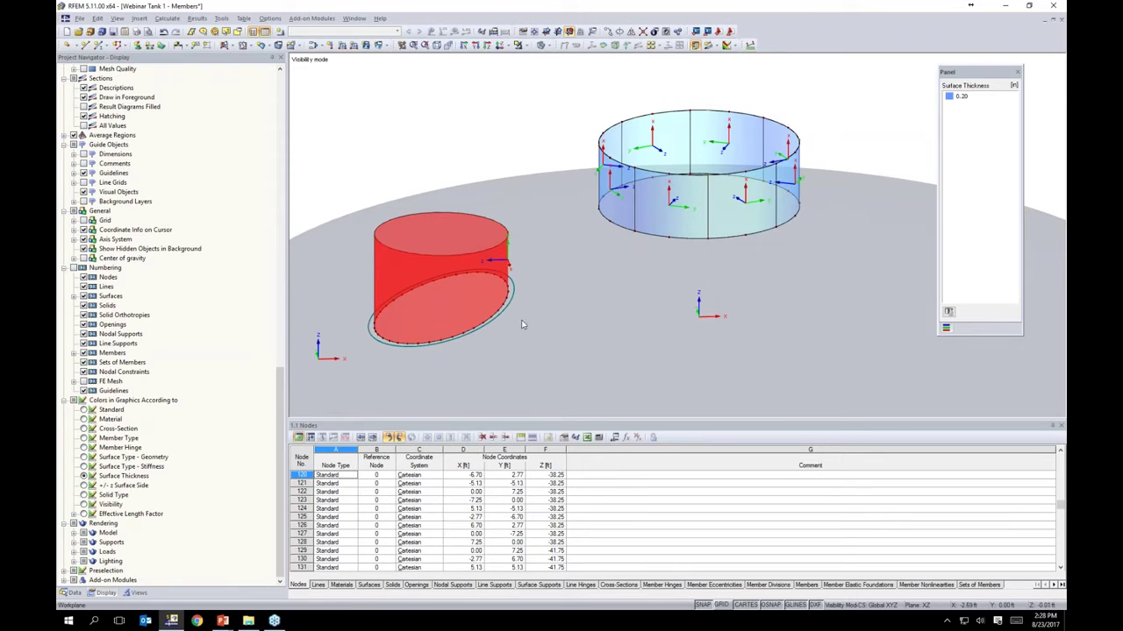
{"action": "left_click", "coordinate": [544, 251]}
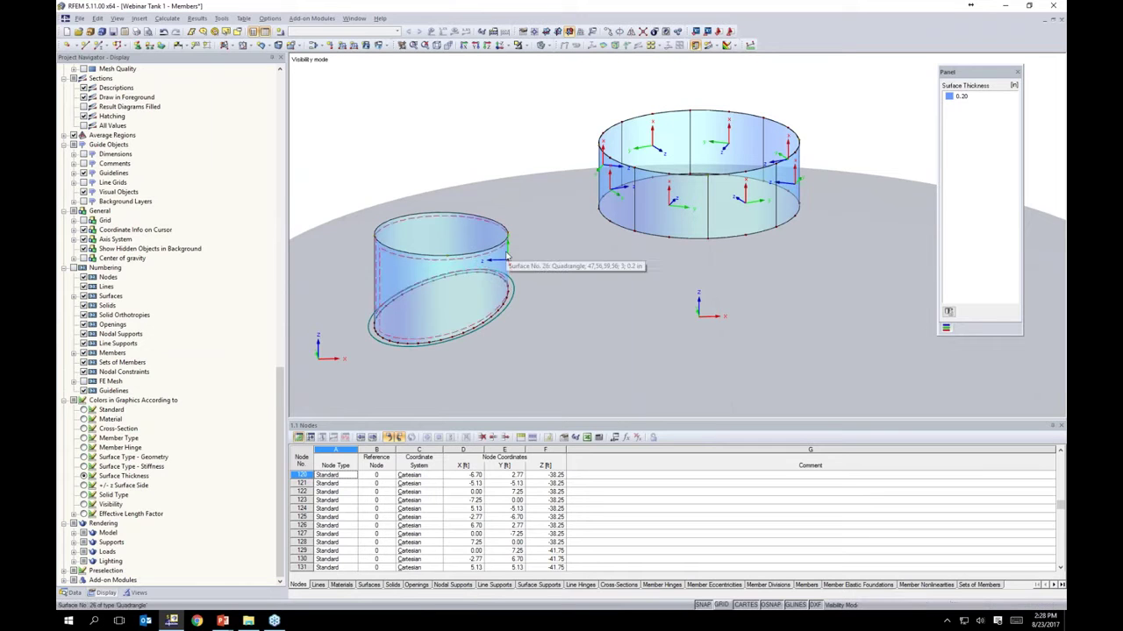
Step: Compare the off-center nozzle's local x and y axes with those of the central collar surfaces
{"action": "mouse_move", "coordinate": [532, 285]}
{"action": "middle_mouse_down", "text": "ctrl"}
{"action": "mouse_move", "coordinate": [598, 286]}
{"action": "mouse_move", "coordinate": [548, 295]}
{"action": "middle_mouse_up", "text": "ctrl"}
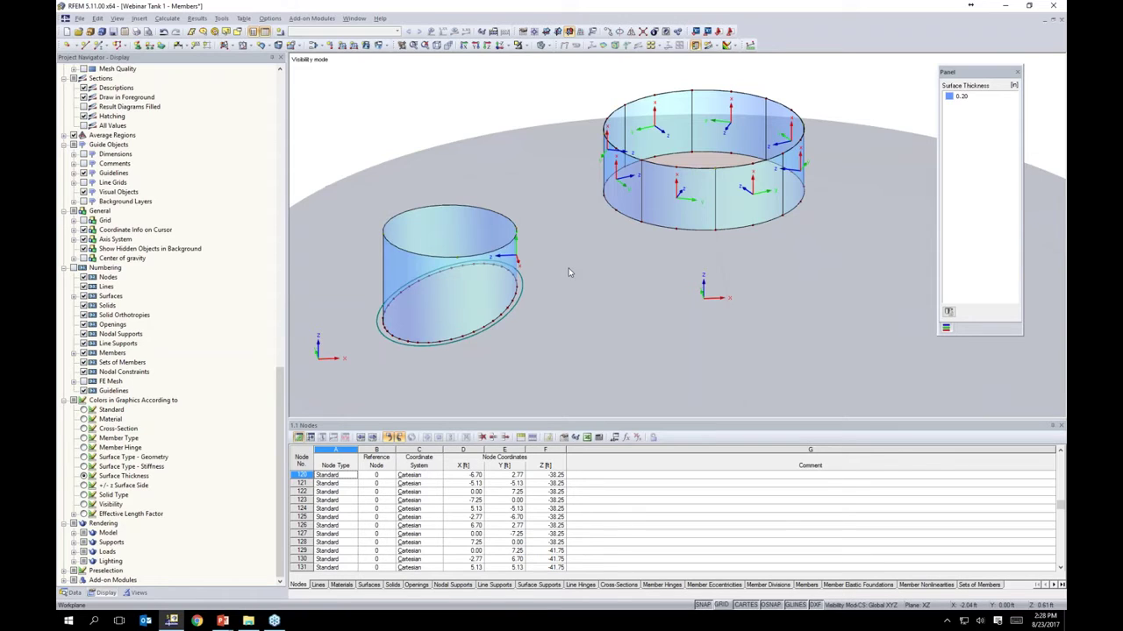
{"action": "middle_click_drag", "start_coordinate": [568, 272], "coordinate": [562, 277], "text": "ctrl"}
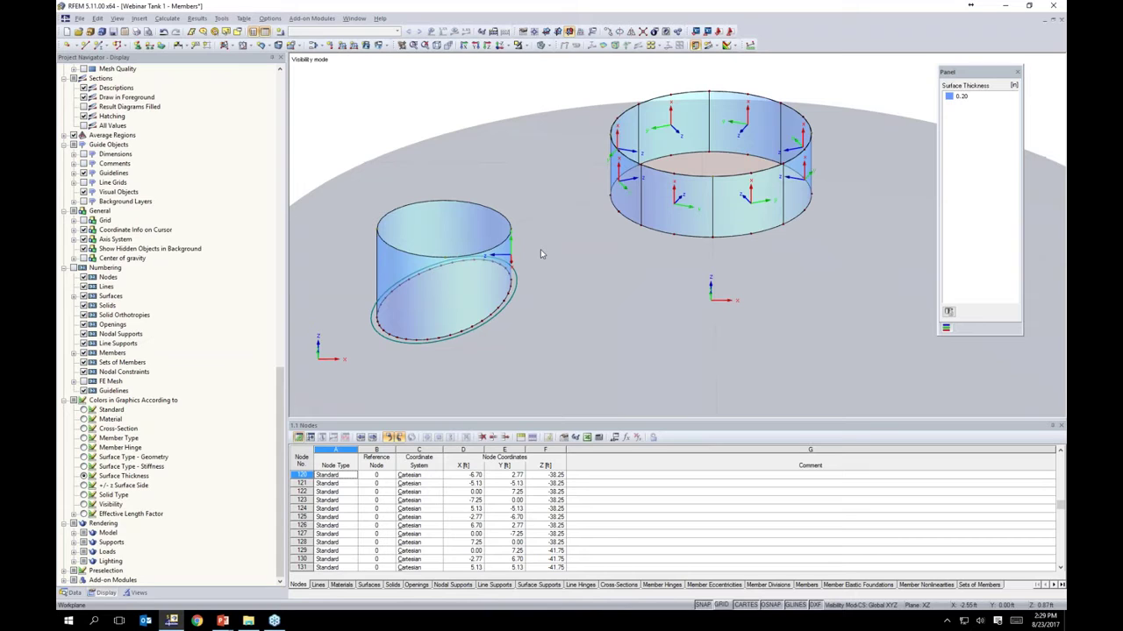
{"action": "middle_click_drag", "start_coordinate": [545, 276], "coordinate": [561, 272], "text": "ctrl"}
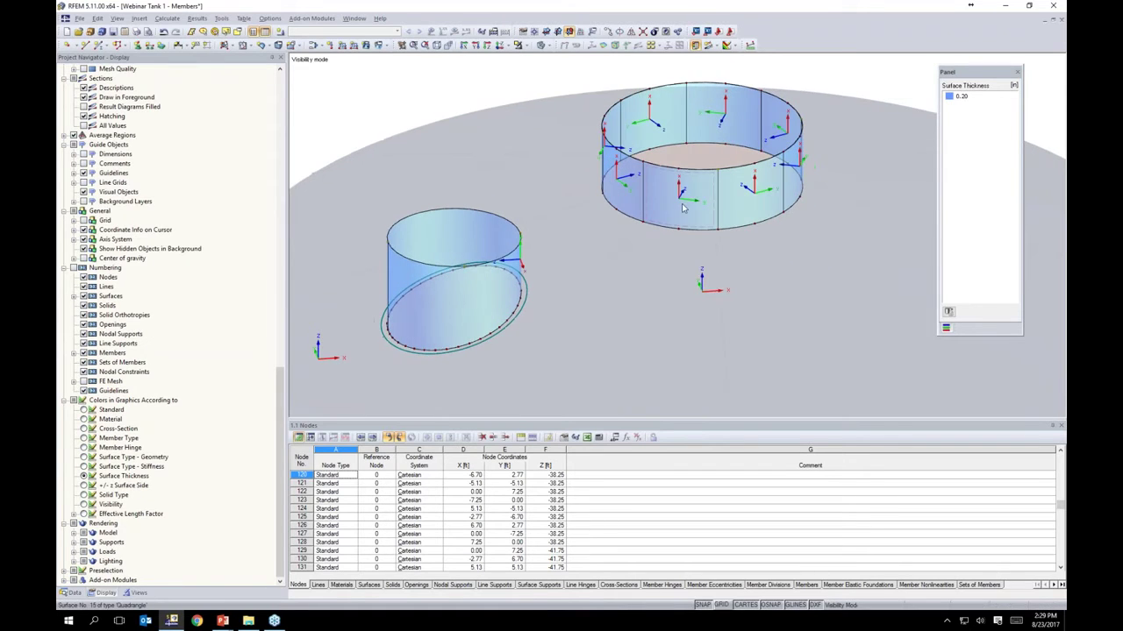
{"action": "scroll", "coordinate": [687, 204], "scroll_direction": "up", "scroll_amount": 1}
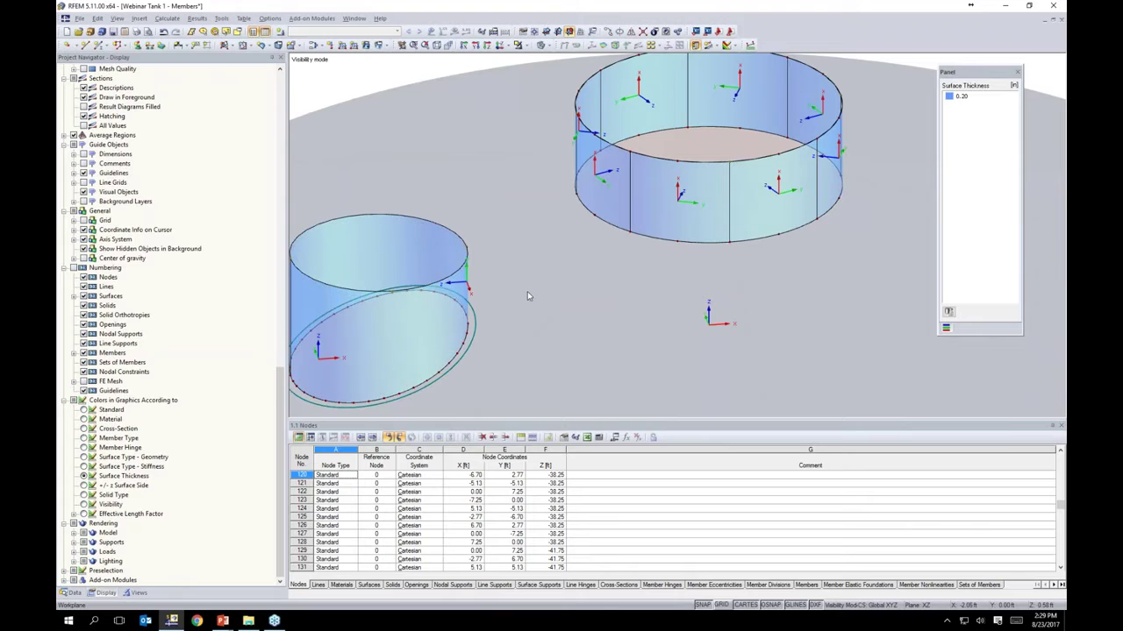
{"action": "scroll", "coordinate": [529, 295], "scroll_direction": "down", "scroll_amount": 2}
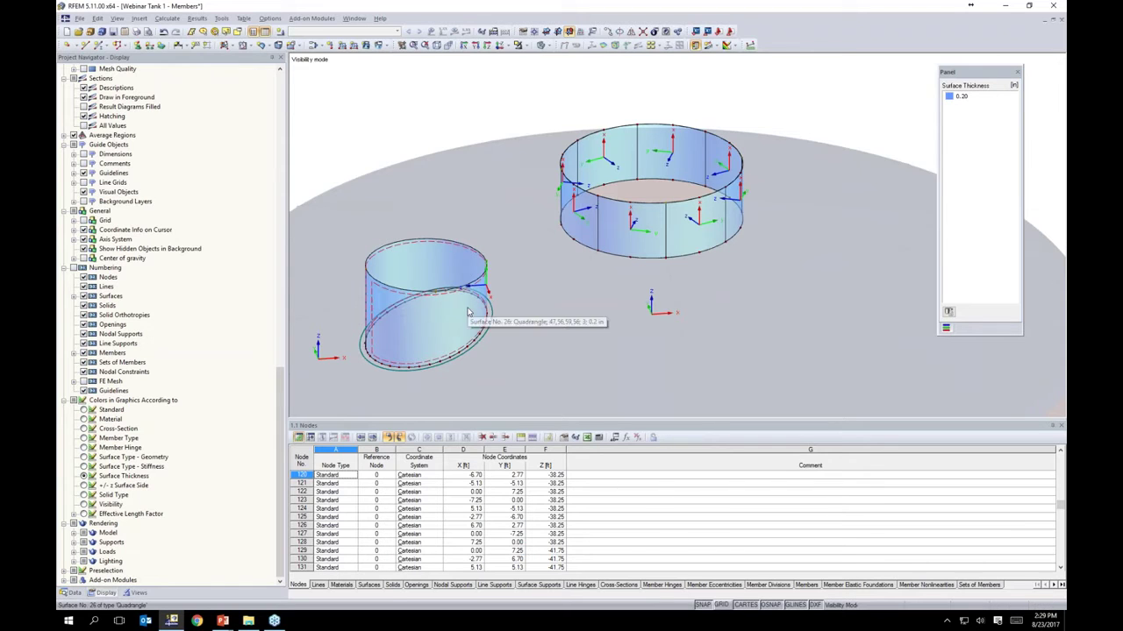
{"action": "middle_click_drag", "start_coordinate": [468, 312], "coordinate": [521, 277]}
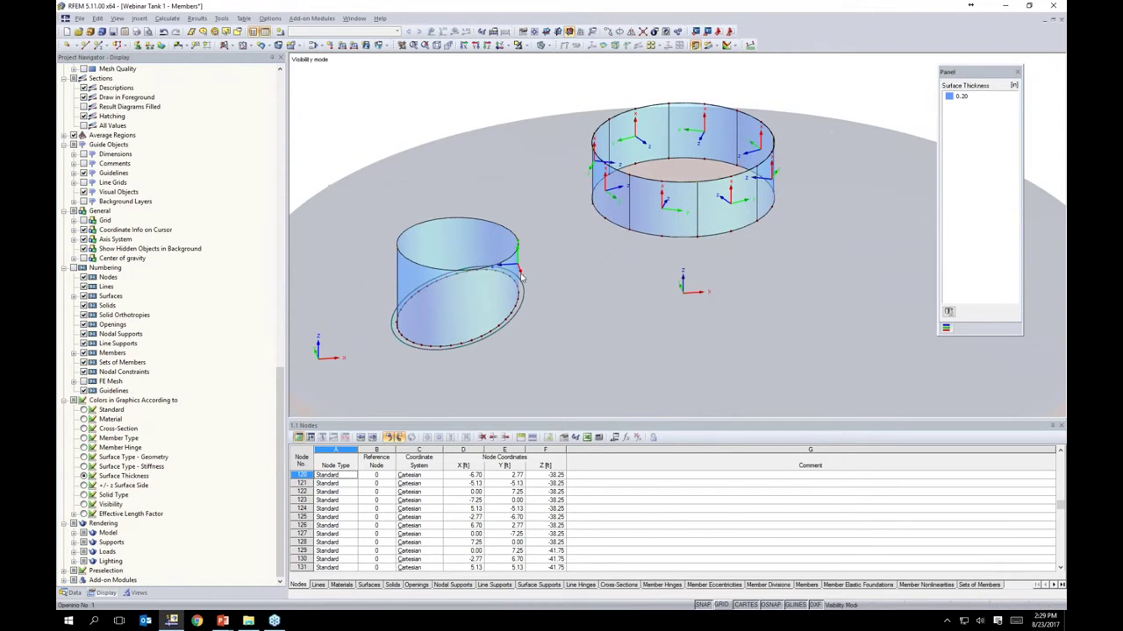
Step: Set the input x-axis of all nozzle and collar surfaces parallel to a vertical line on the central collar
{"action": "left_click", "coordinate": [523, 283]}
{"action": "left_click_drag", "start_coordinate": [835, 387], "coordinate": [356, 87]}
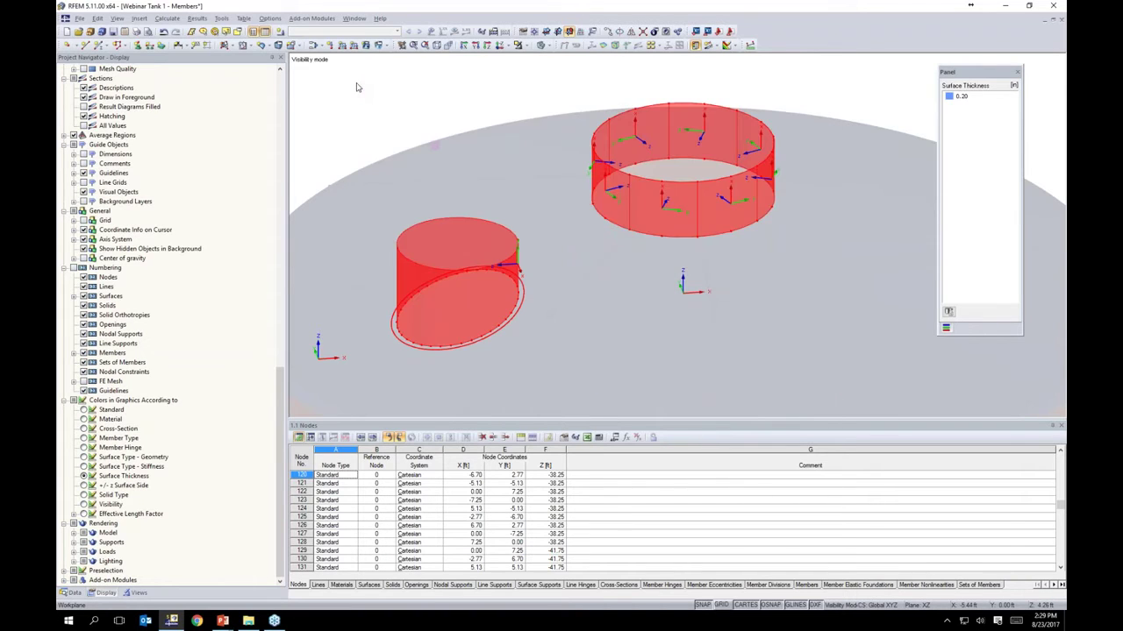
{"action": "double_click", "coordinate": [642, 205]}
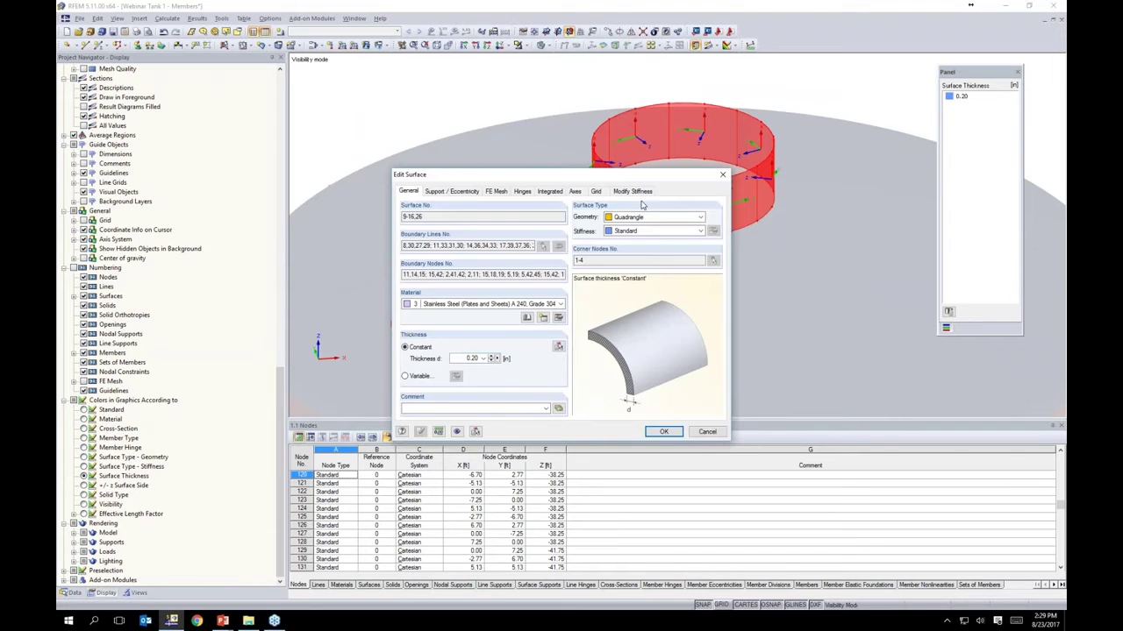
{"action": "left_click", "coordinate": [576, 192]}
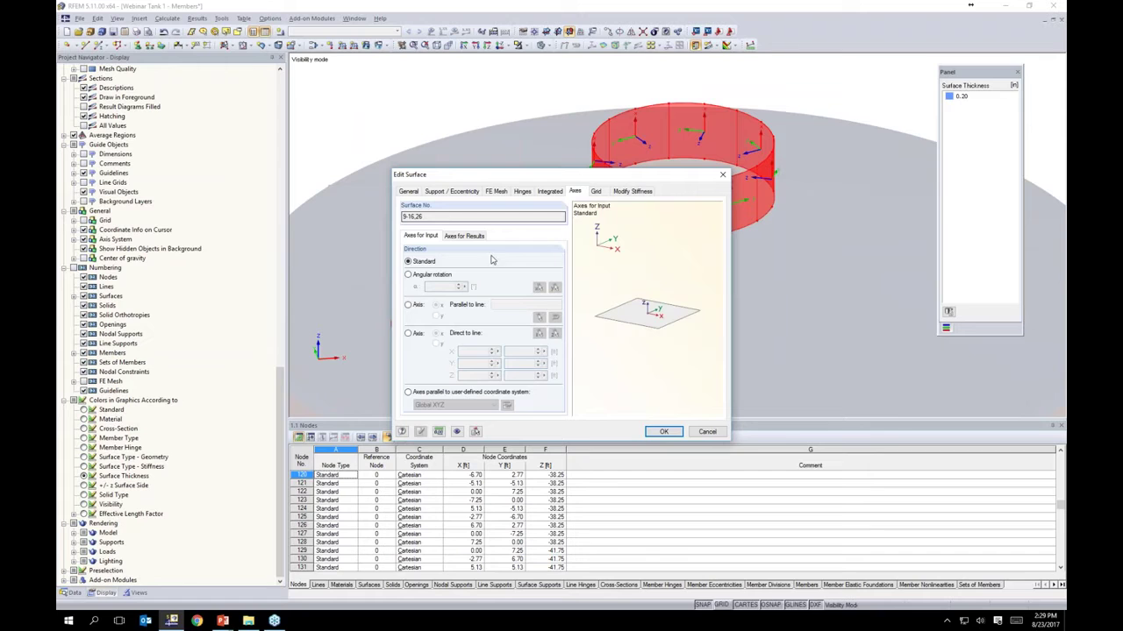
{"action": "left_click", "coordinate": [409, 304]}
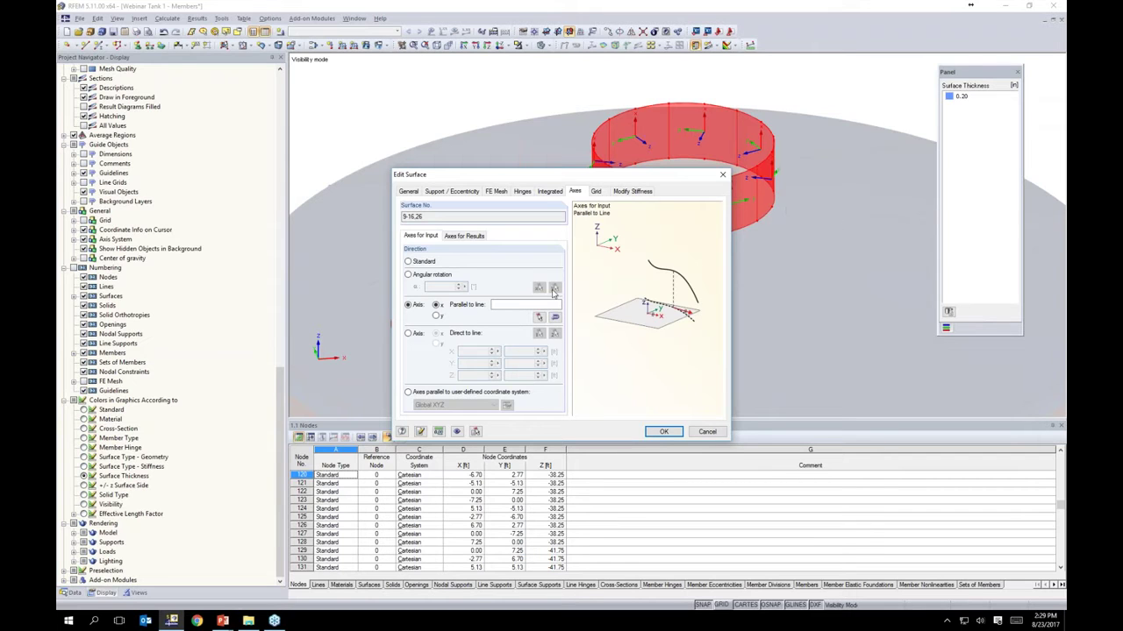
{"action": "left_click", "coordinate": [540, 316]}
{"action": "left_click", "coordinate": [697, 220]}
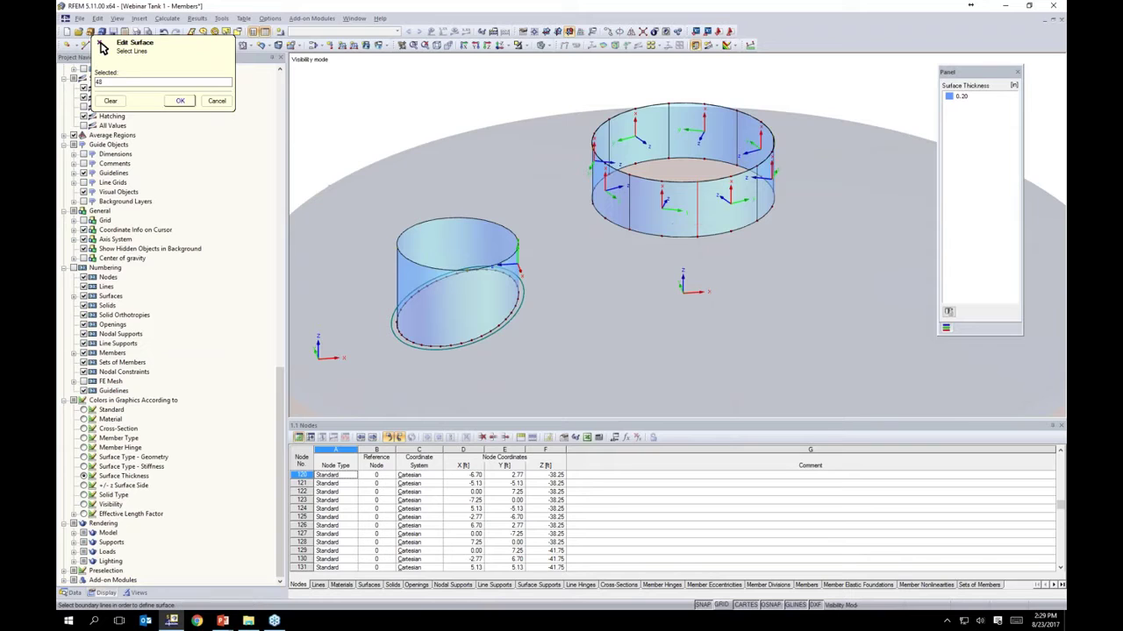
{"action": "left_click", "coordinate": [180, 101]}
{"action": "left_click", "coordinate": [665, 432]}
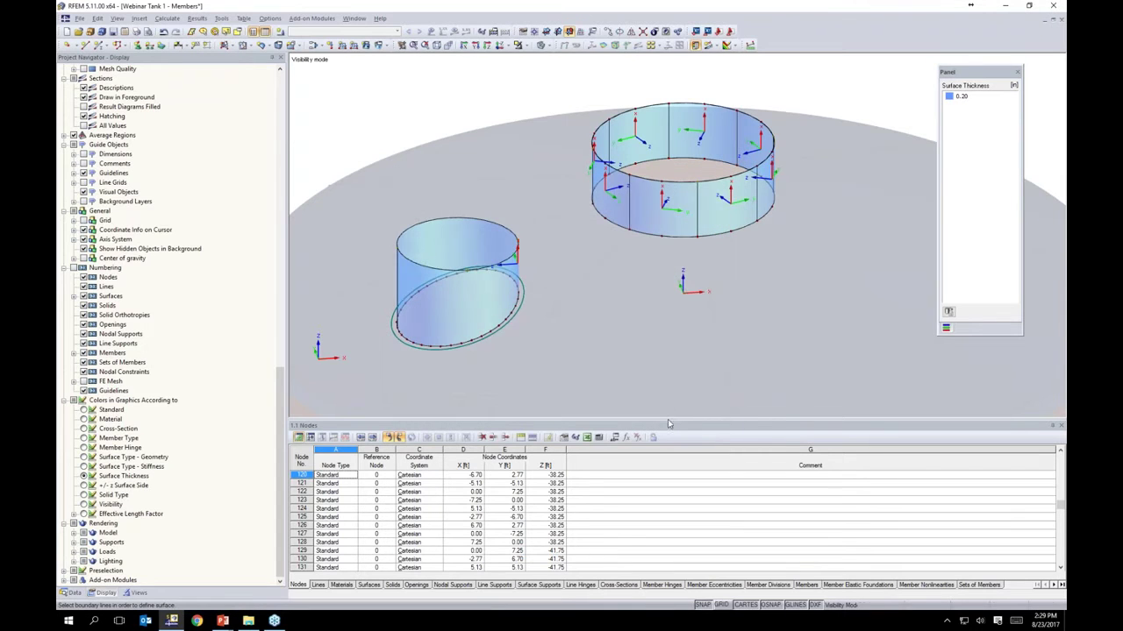
Step: Cancel visibility mode to restore the full tank and turn off the surfaces' local axis systems
{"action": "scroll", "coordinate": [573, 281], "scroll_direction": "down", "scroll_amount": 2}
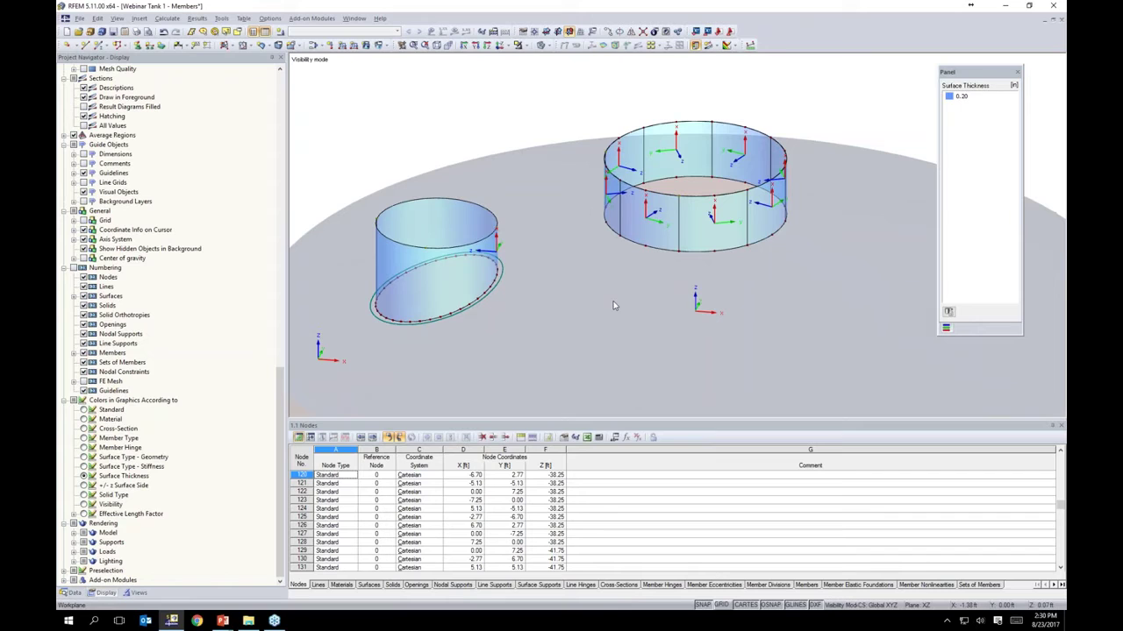
{"action": "scroll", "coordinate": [608, 255], "scroll_direction": "down", "scroll_amount": 4}
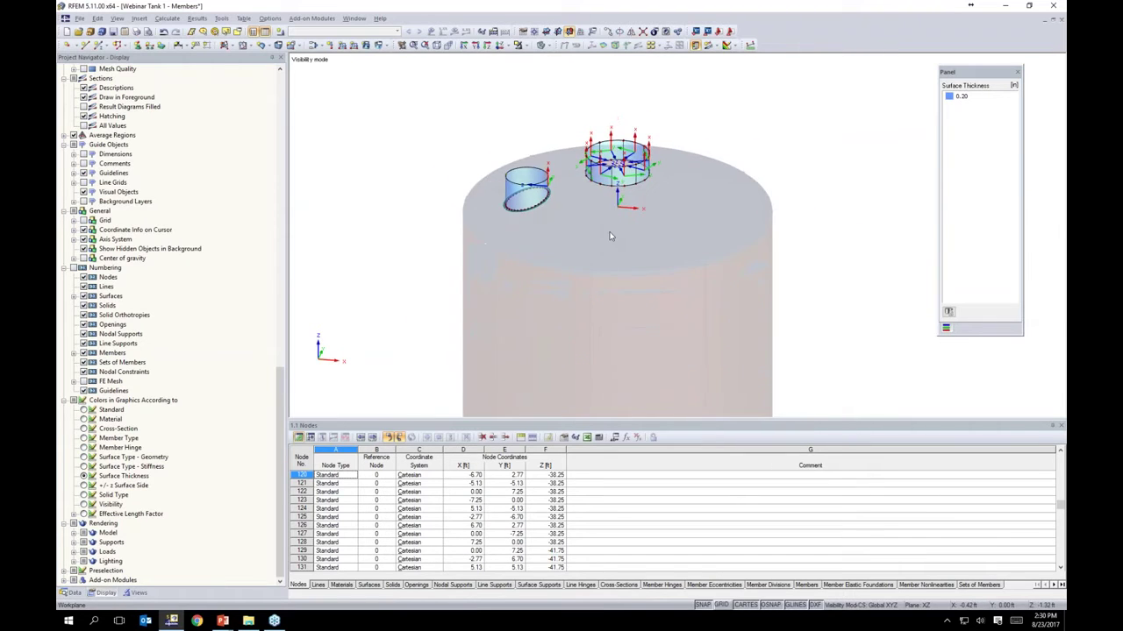
{"action": "scroll", "coordinate": [612, 237], "scroll_direction": "down", "scroll_amount": 4}
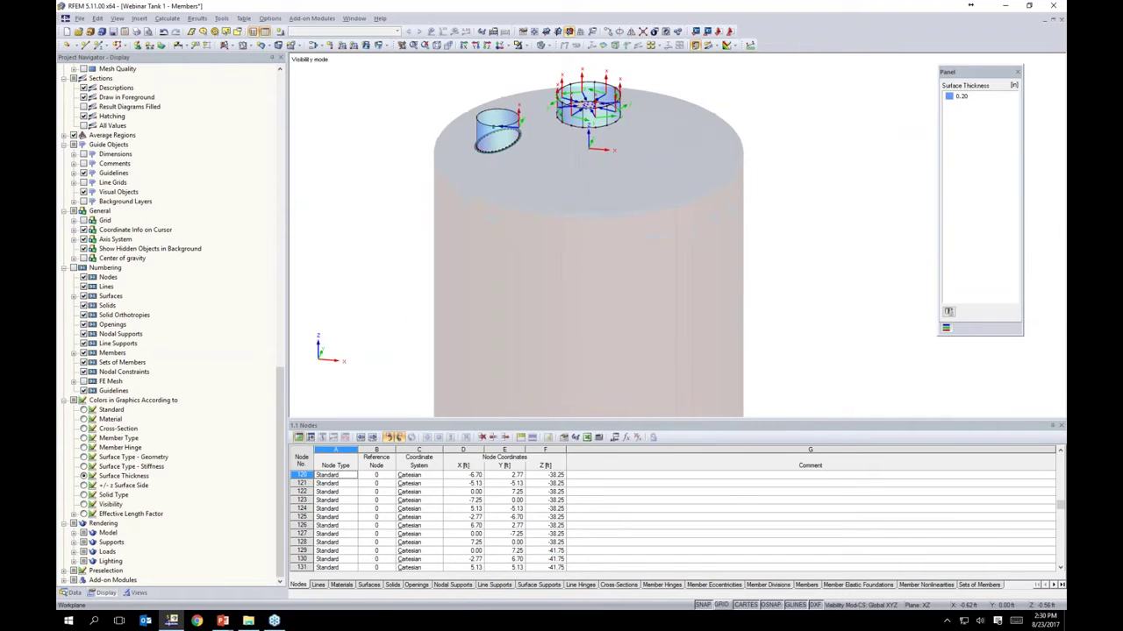
{"action": "left_click", "coordinate": [523, 46]}
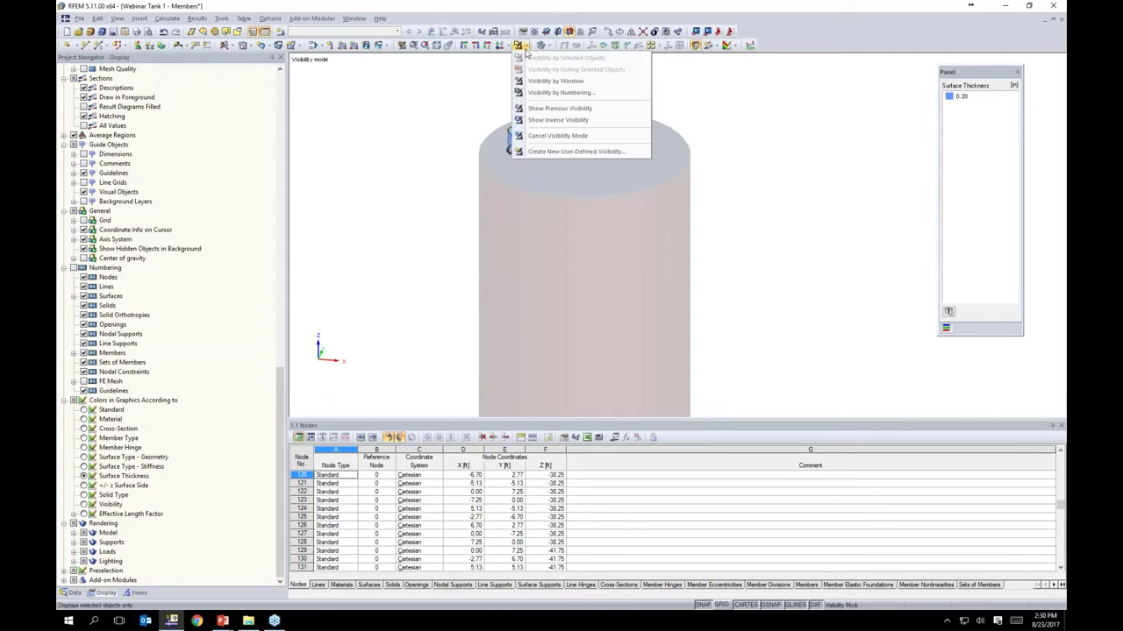
{"action": "left_click", "coordinate": [557, 135]}
{"action": "right_click", "coordinate": [659, 264]}
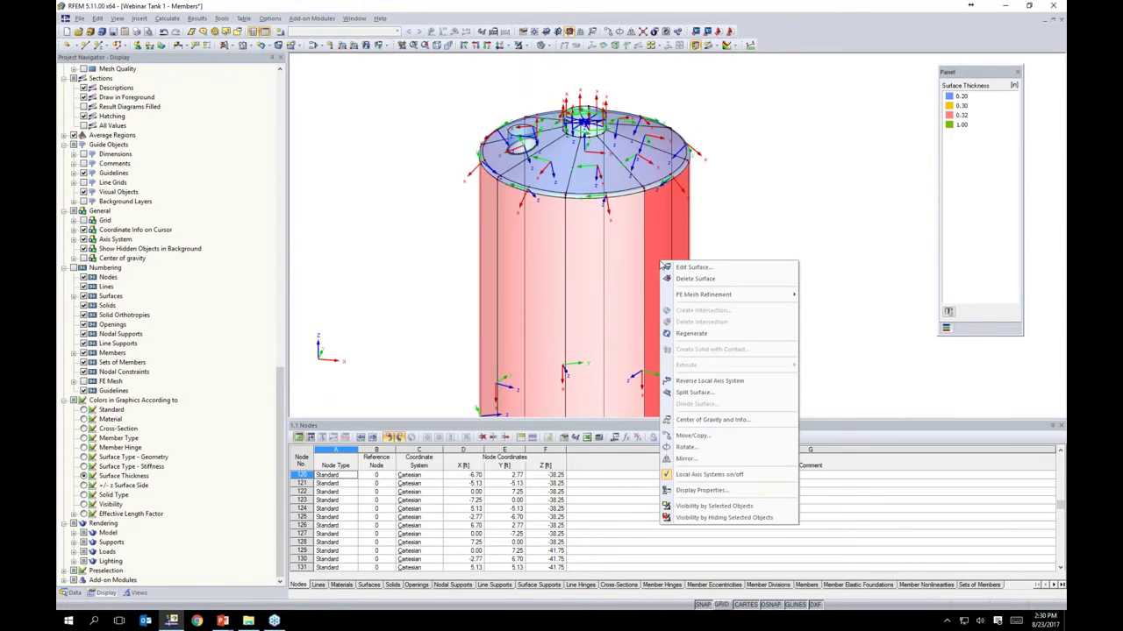
{"action": "left_click", "coordinate": [719, 477]}
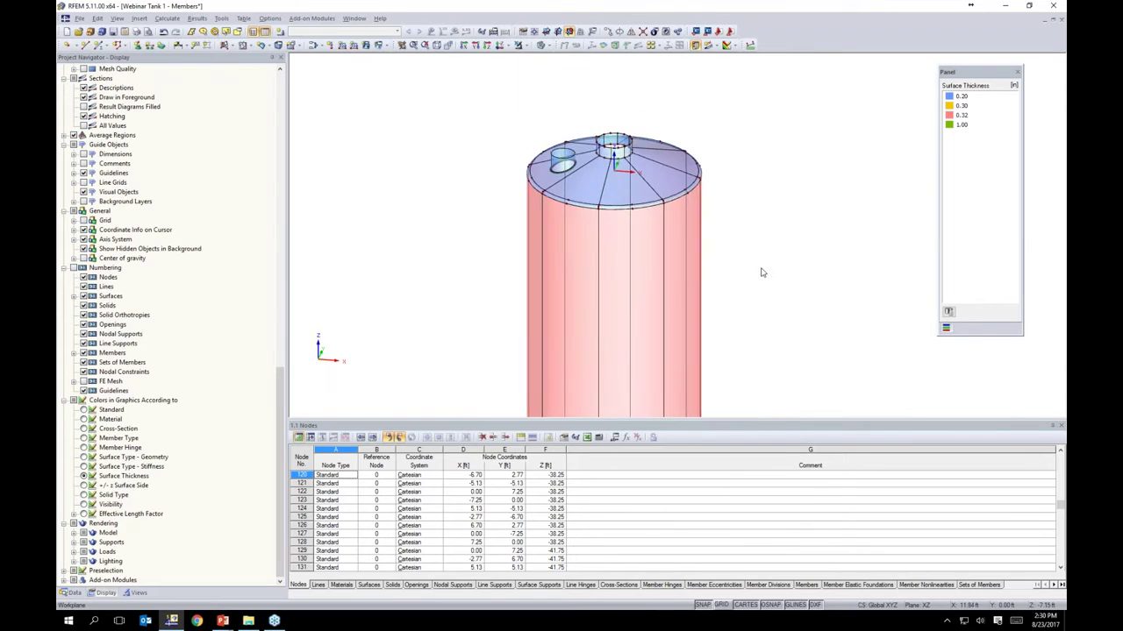
Step: Create load case 1 with the description Dead Load
{"action": "middle_click_drag", "start_coordinate": [760, 269], "coordinate": [689, 131]}
{"action": "scroll", "coordinate": [701, 285], "scroll_direction": "down", "scroll_amount": 2}
{"action": "scroll", "coordinate": [702, 286], "scroll_direction": "down", "scroll_amount": 5}
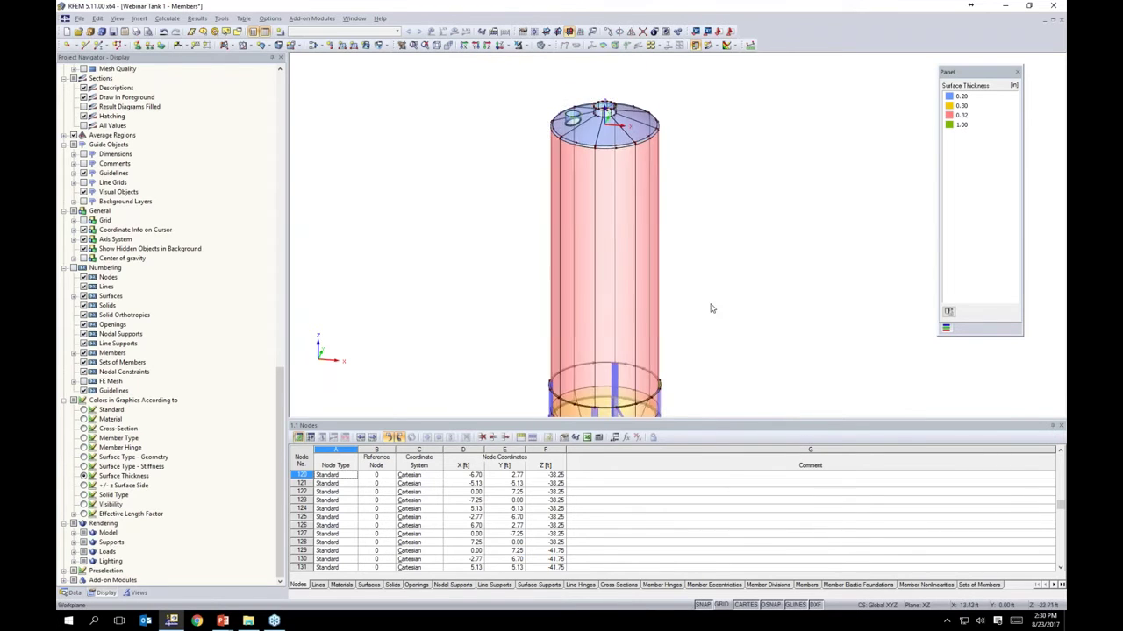
{"action": "left_click", "coordinate": [316, 46]}
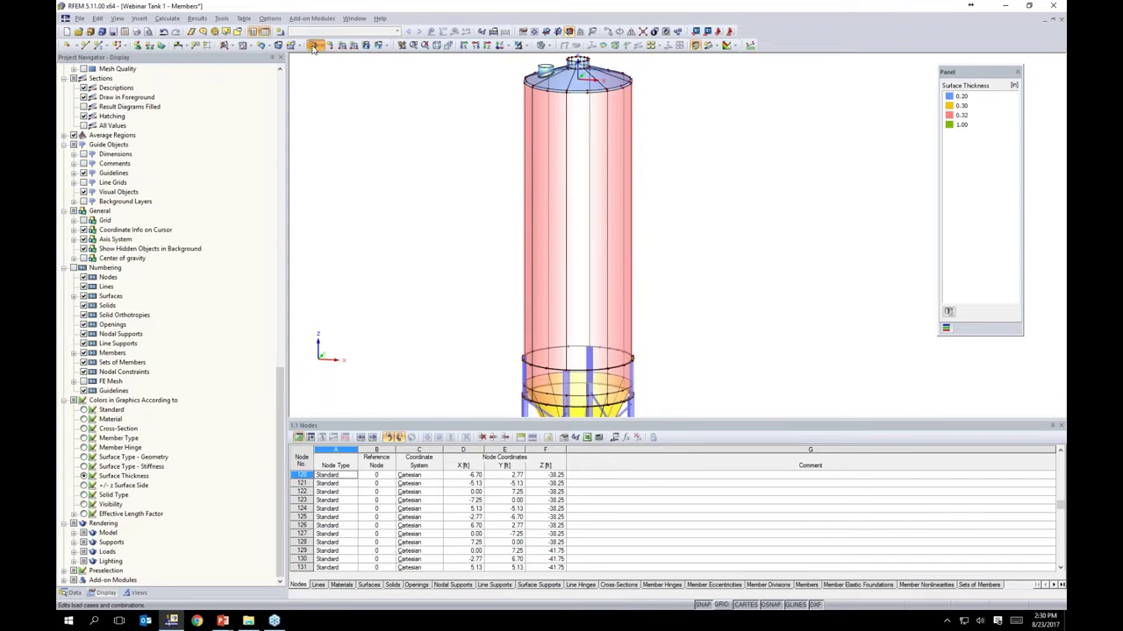
{"action": "left_click", "coordinate": [341, 75]}
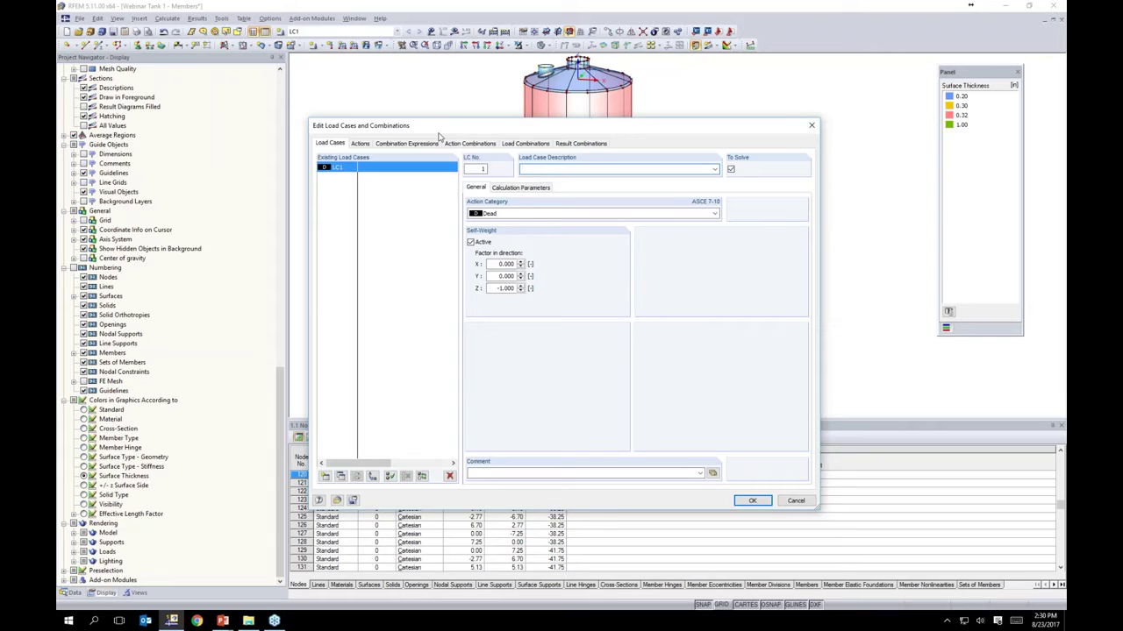
{"action": "type", "text": "Dead Load"}
Step: Create load case 2 with the description Pressure - Horizontal and the action category Live
{"action": "left_click", "coordinate": [326, 476]}
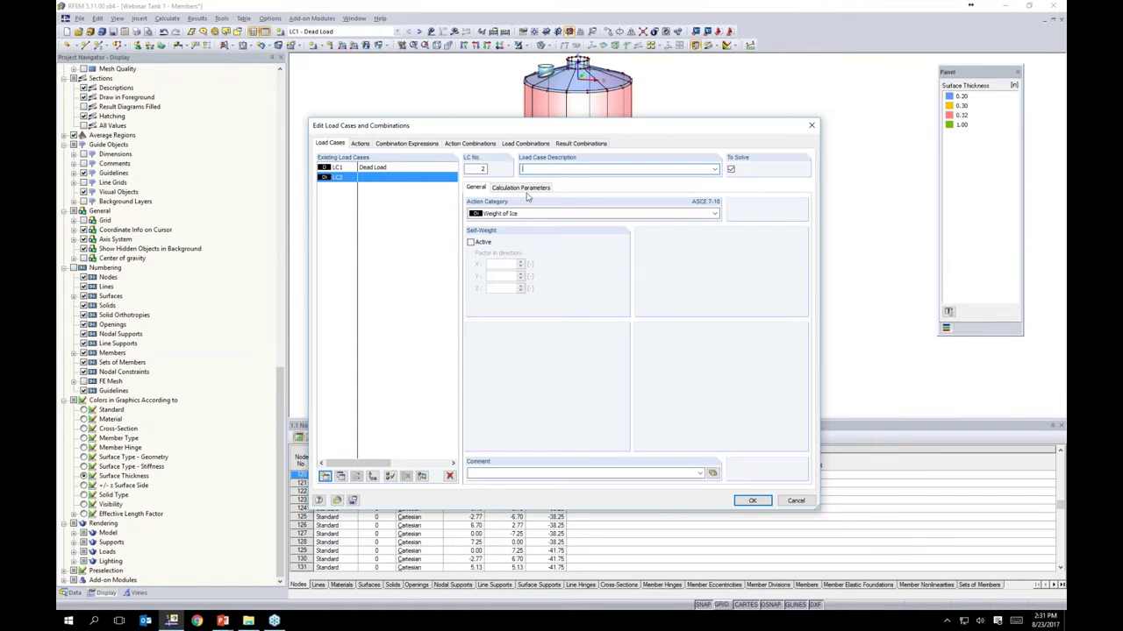
{"action": "type", "text": "Pressure - Horizontal"}
{"action": "left_click", "coordinate": [617, 213]}
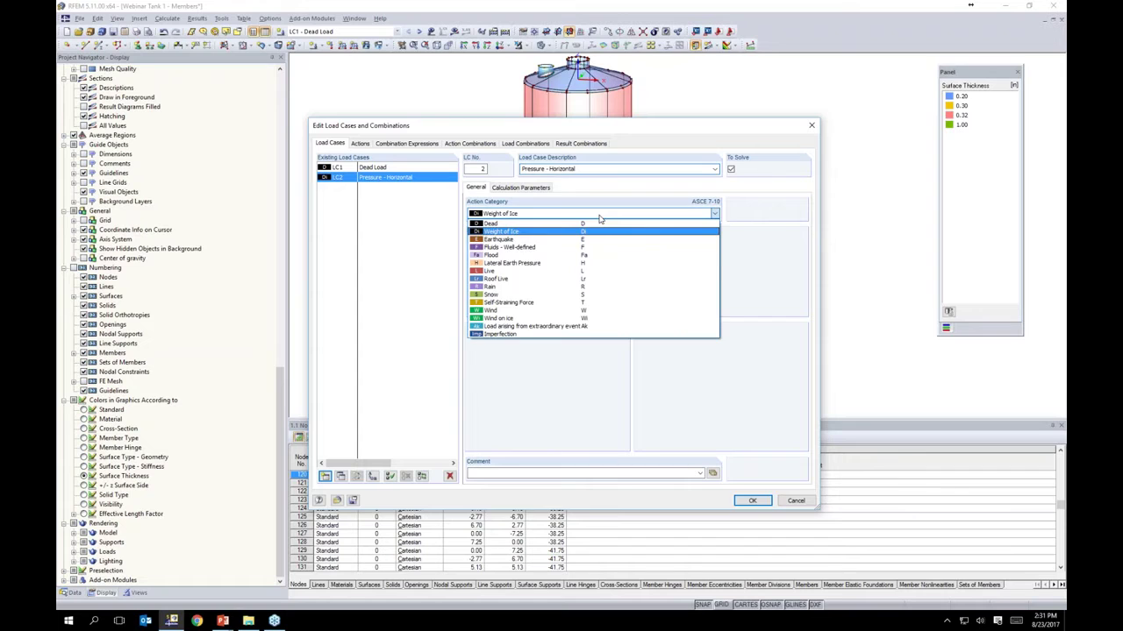
{"action": "left_click", "coordinate": [495, 273]}
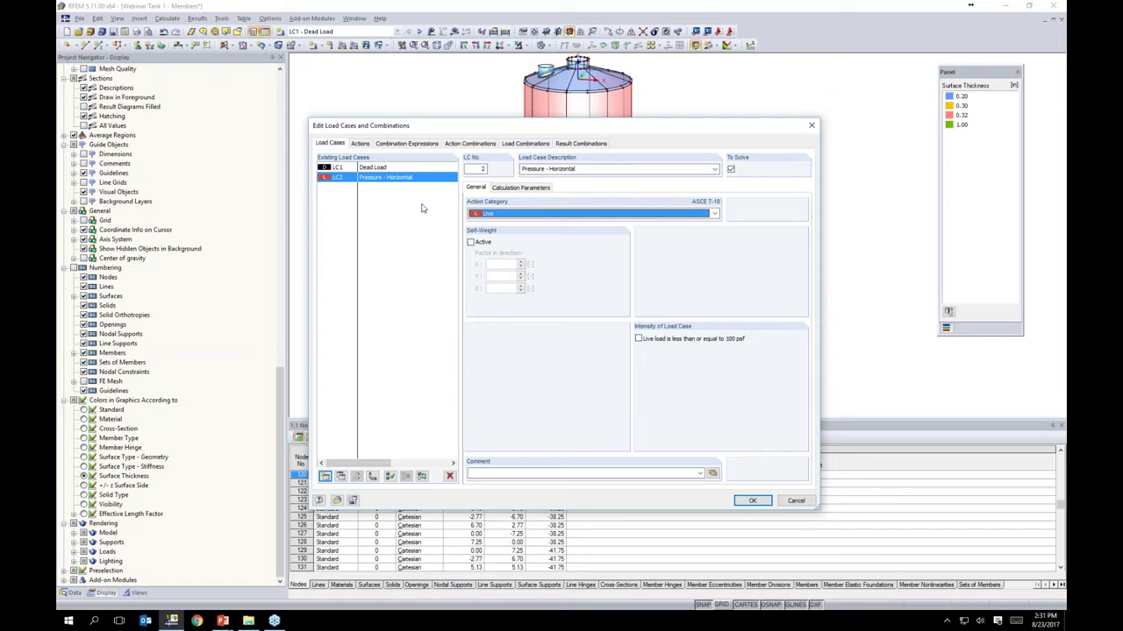
{"action": "left_click", "coordinate": [750, 501]}
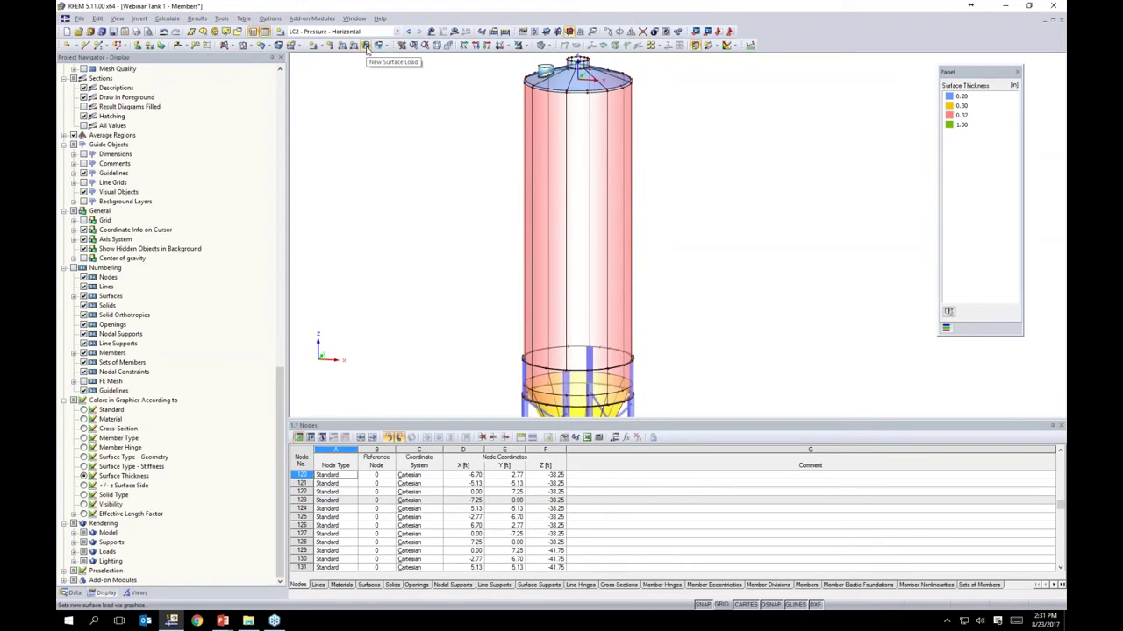
Step: Define a surface force in local z, distributed linearly in Z, between node 83 atop the cylinder wall and node 135 at its base
{"action": "left_click", "coordinate": [367, 47]}
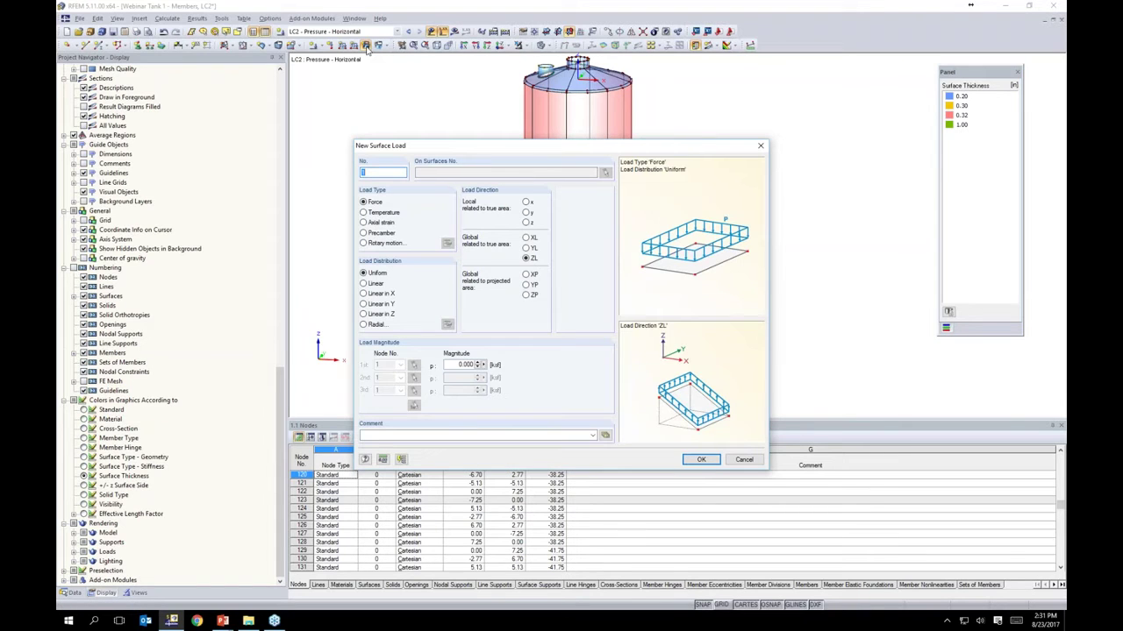
{"action": "left_click", "coordinate": [527, 222]}
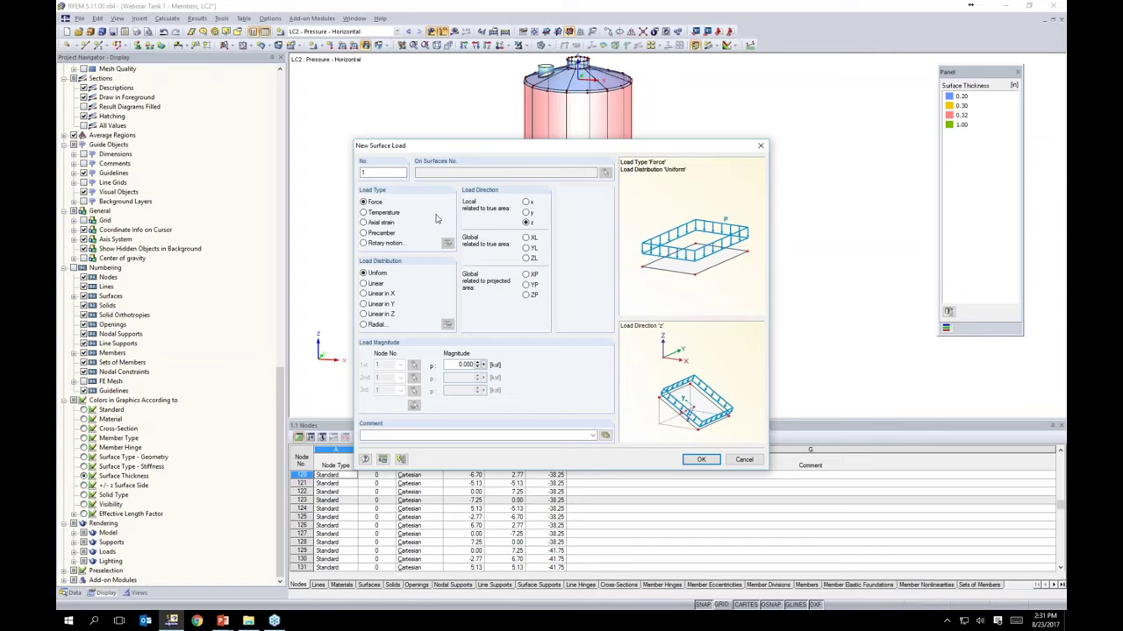
{"action": "left_click", "coordinate": [364, 314]}
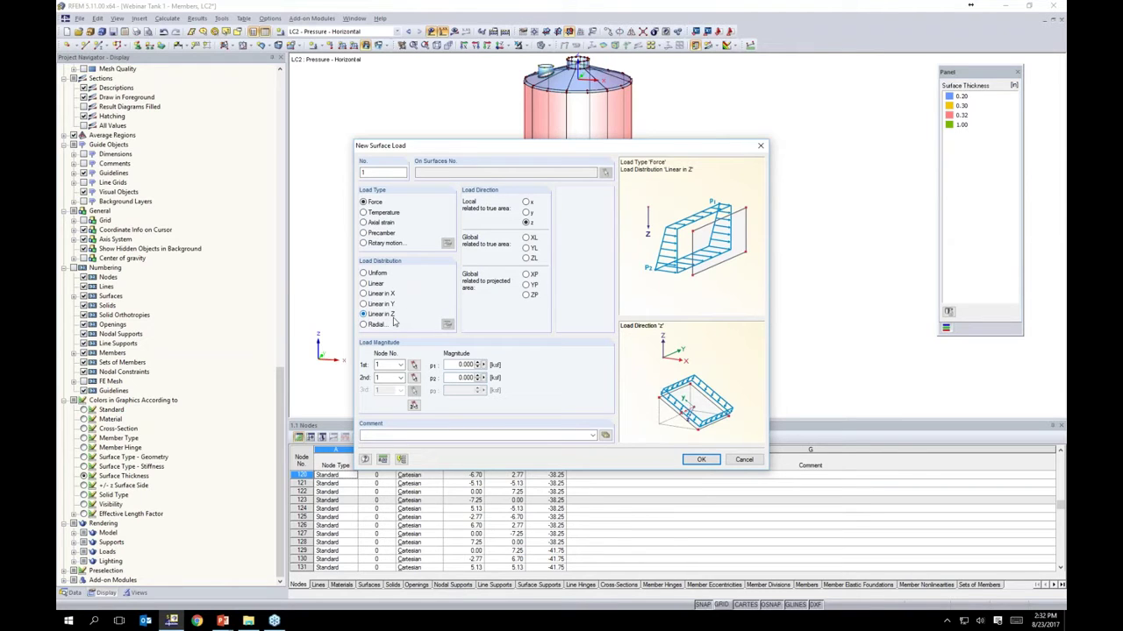
{"action": "left_click", "coordinate": [414, 406]}
{"action": "scroll", "coordinate": [593, 99], "scroll_direction": "up", "scroll_amount": 5}
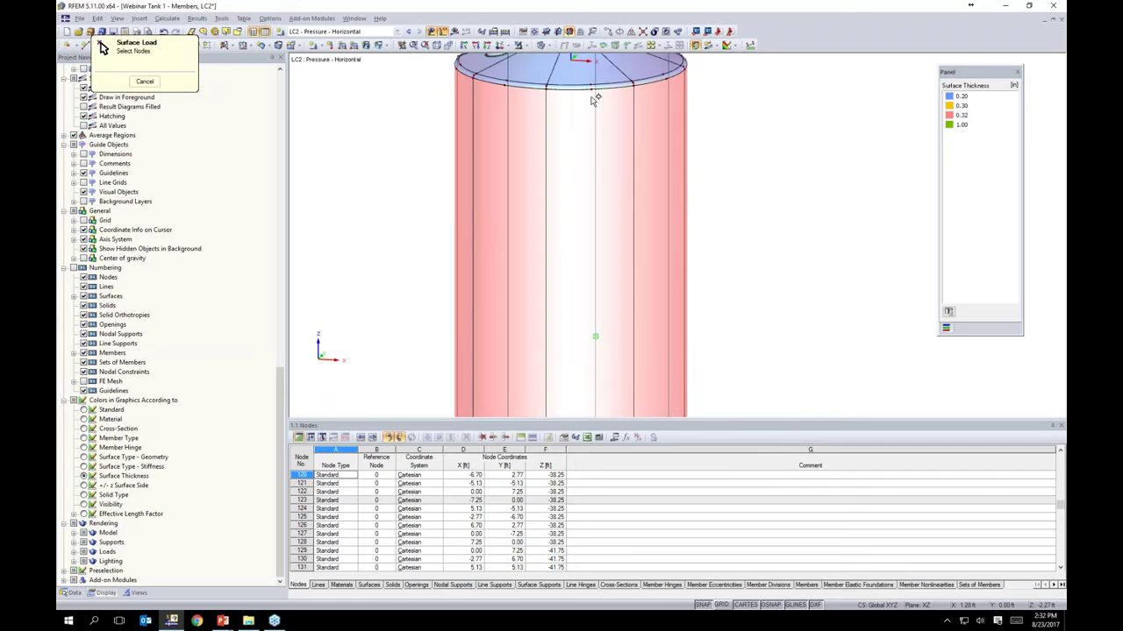
{"action": "scroll", "coordinate": [590, 88], "scroll_direction": "down", "scroll_amount": 5}
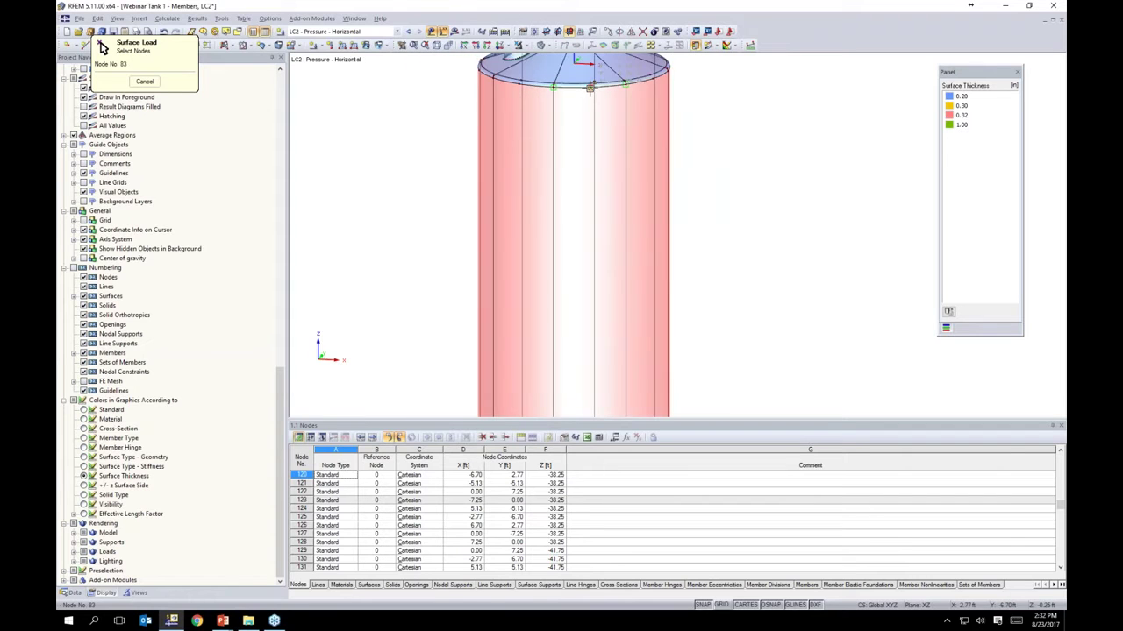
{"action": "middle_click_drag", "start_coordinate": [590, 288], "coordinate": [559, 149]}
{"action": "scroll", "coordinate": [566, 280], "scroll_direction": "up", "scroll_amount": 5}
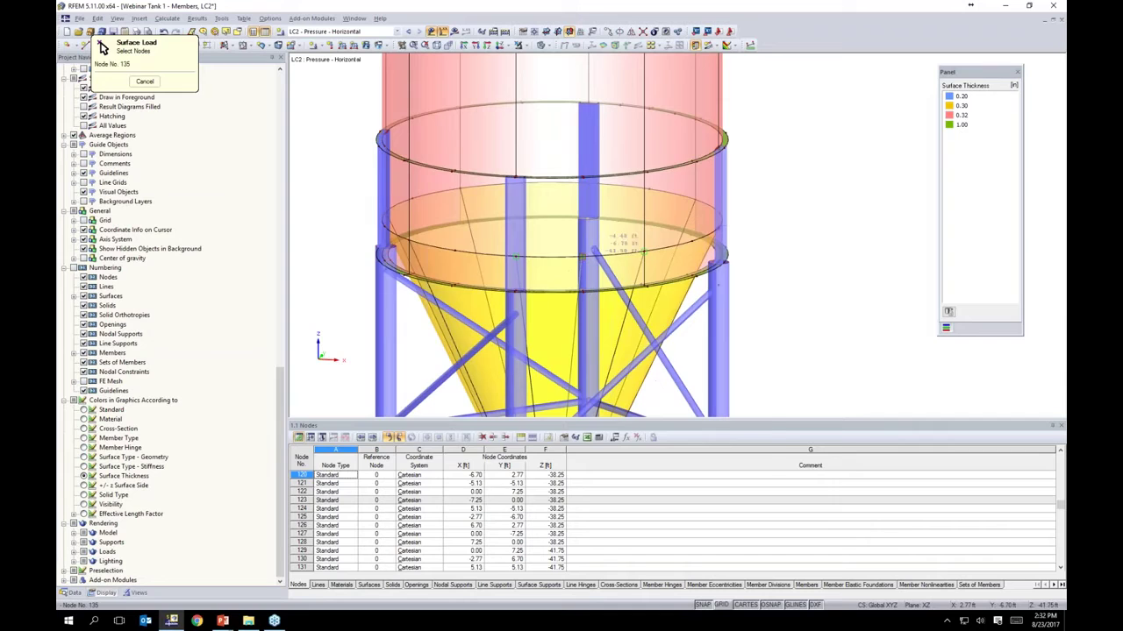
{"action": "left_click", "coordinate": [582, 257]}
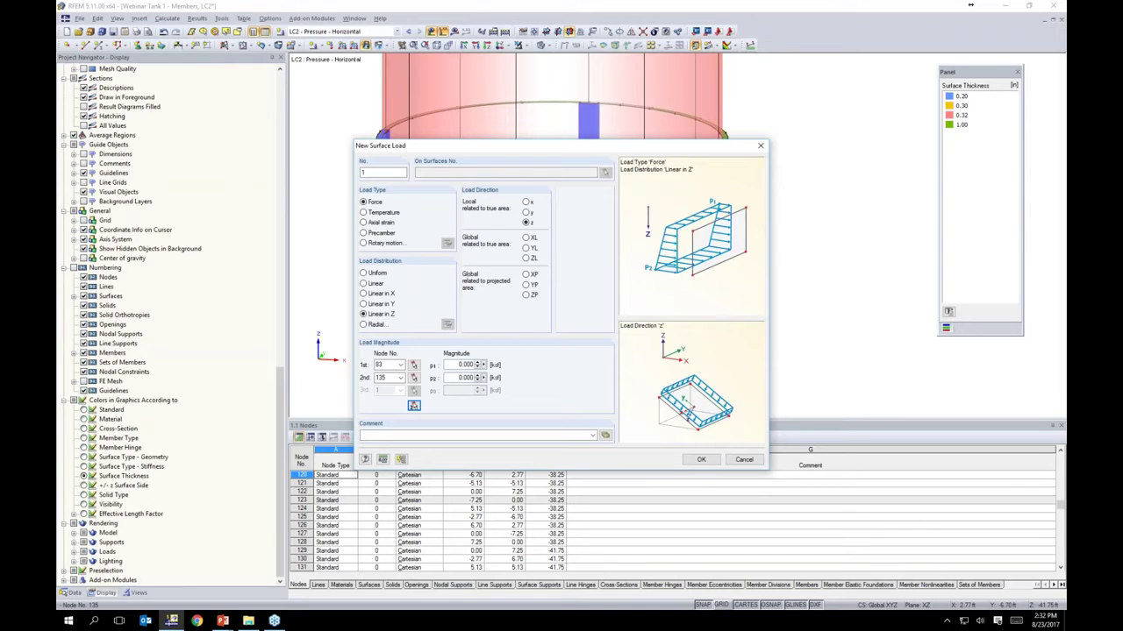
Step: Set the load magnitudes to -0.5 and -5 ksf and apply the load to the upper and lower cylinder wall surfaces
{"action": "left_click", "coordinate": [458, 365]}
{"action": "type", "text": "-0.5"}
{"action": "key", "text": "Tab"}
{"action": "type", "text": "-"}
{"action": "left_click", "coordinate": [701, 460]}
{"action": "scroll", "coordinate": [693, 318], "scroll_direction": "down", "scroll_amount": 1}
{"action": "middle_click_drag", "start_coordinate": [761, 213], "coordinate": [734, 218]}
{"action": "left_click", "coordinate": [678, 216]}
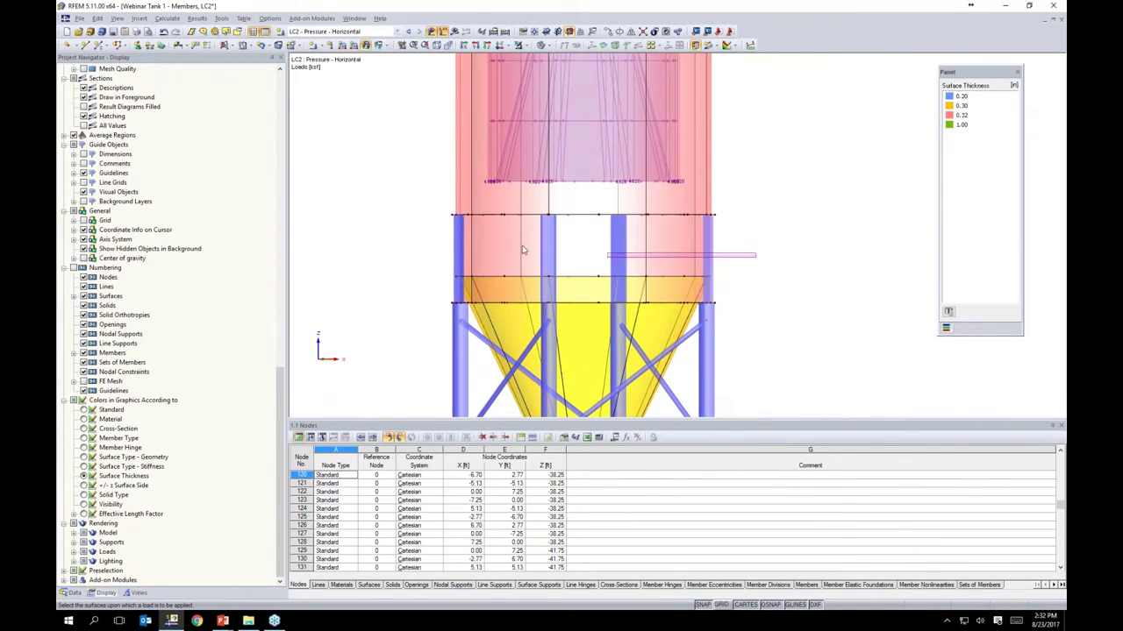
{"action": "left_click", "coordinate": [675, 253]}
Step: Start a second local-z surface load, linear in Z, and select its reference nodes on the cone, beginning at the upper edge
{"action": "scroll", "coordinate": [777, 238], "scroll_direction": "down", "scroll_amount": 3}
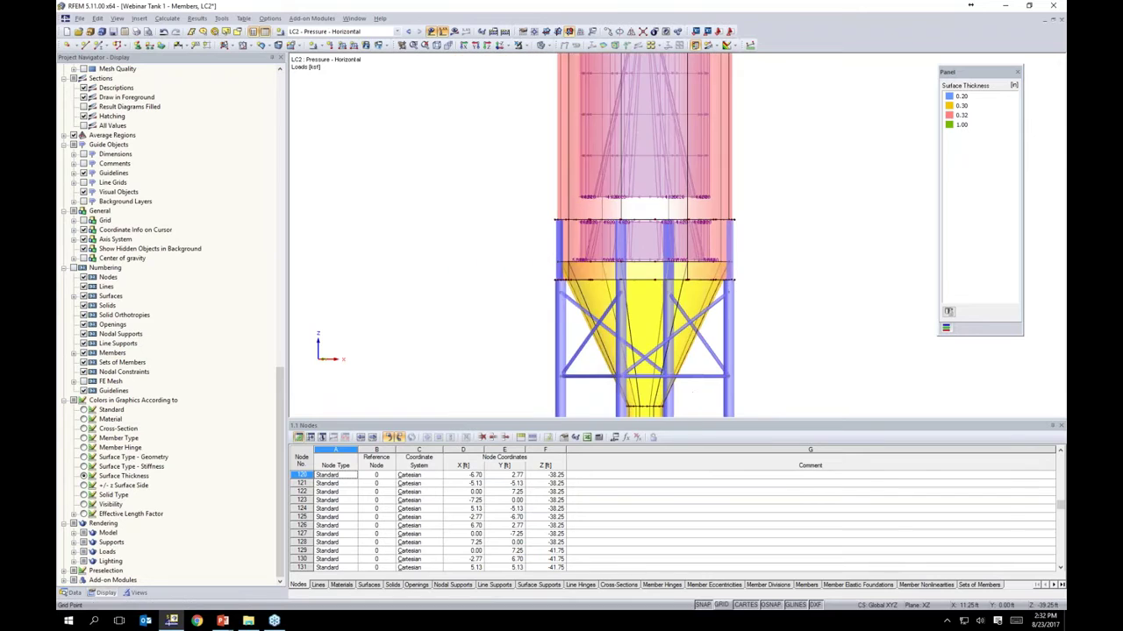
{"action": "middle_click_drag", "start_coordinate": [726, 241], "coordinate": [704, 263], "text": "ctrl"}
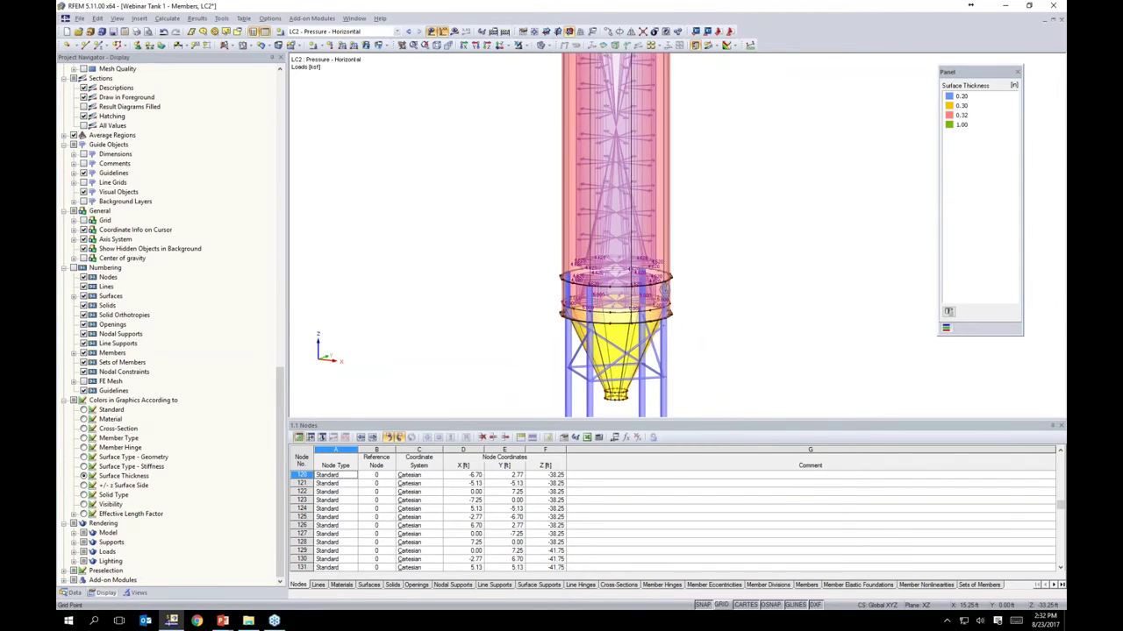
{"action": "middle_click_drag", "start_coordinate": [681, 145], "coordinate": [661, 238]}
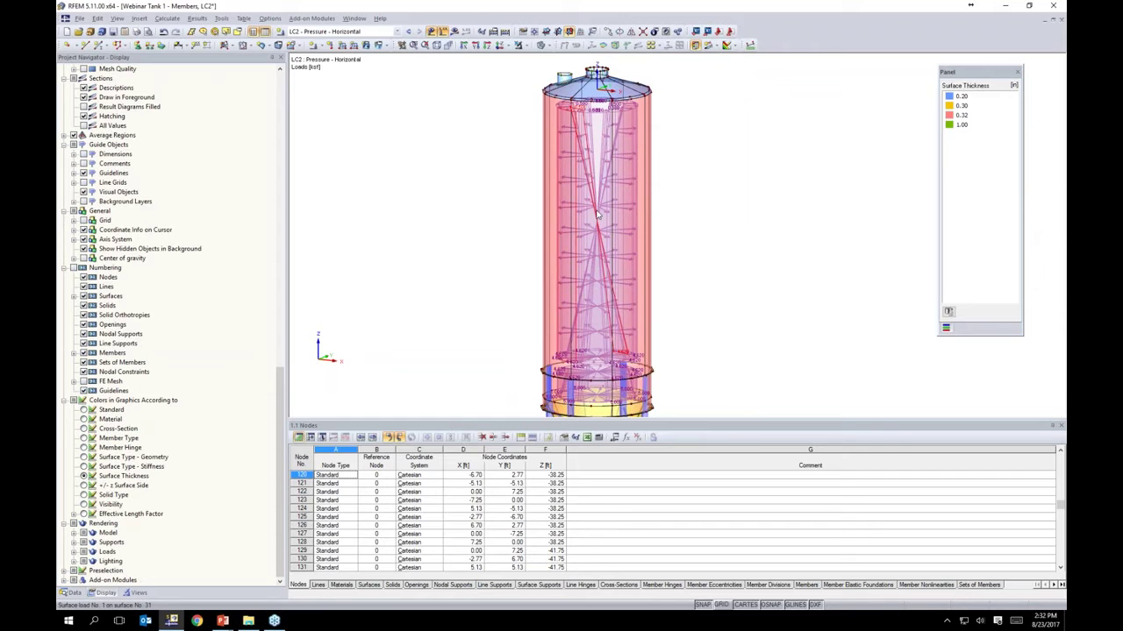
{"action": "middle_click_drag", "start_coordinate": [672, 372], "coordinate": [685, 318]}
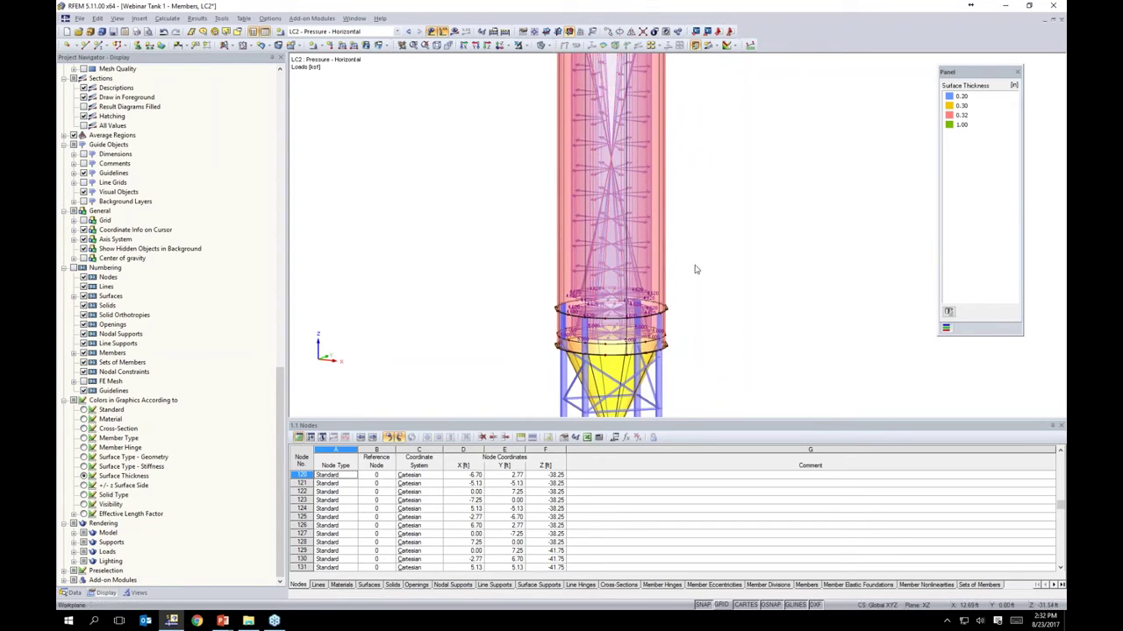
{"action": "middle_click_drag", "start_coordinate": [705, 293], "coordinate": [672, 205]}
{"action": "scroll", "coordinate": [660, 287], "scroll_direction": "up", "scroll_amount": 4}
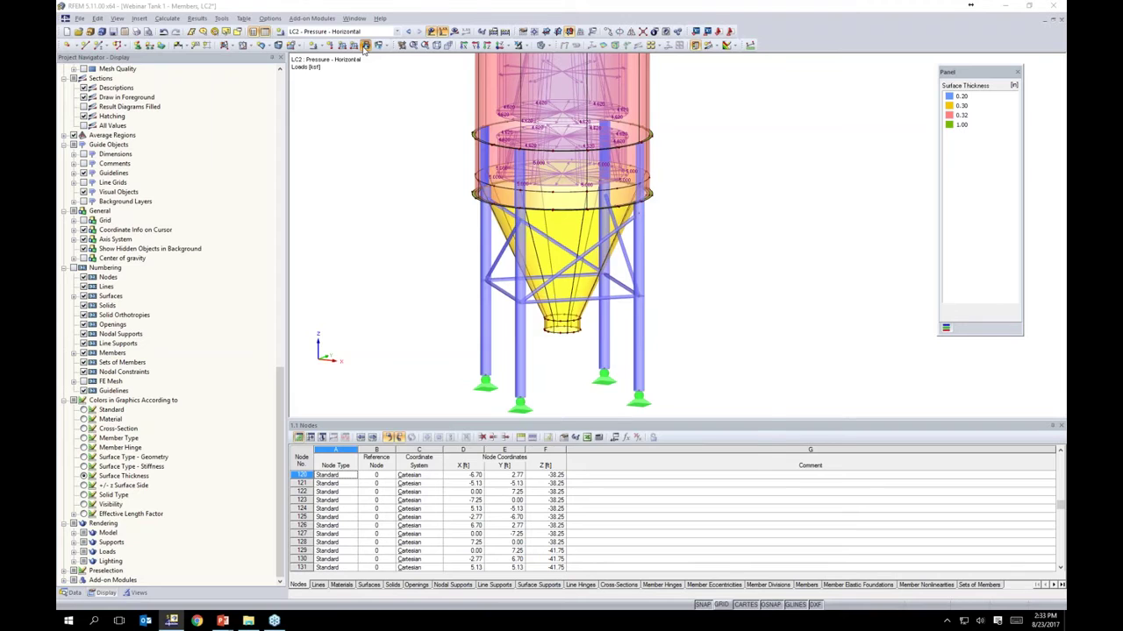
{"action": "left_click", "coordinate": [365, 49]}
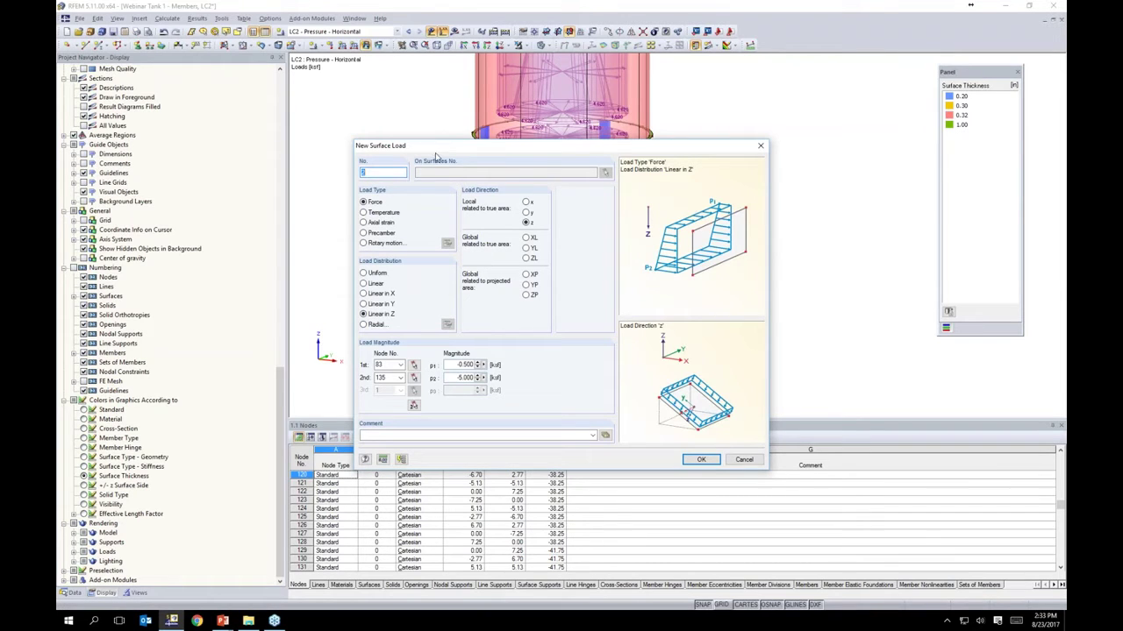
{"action": "left_click", "coordinate": [414, 407]}
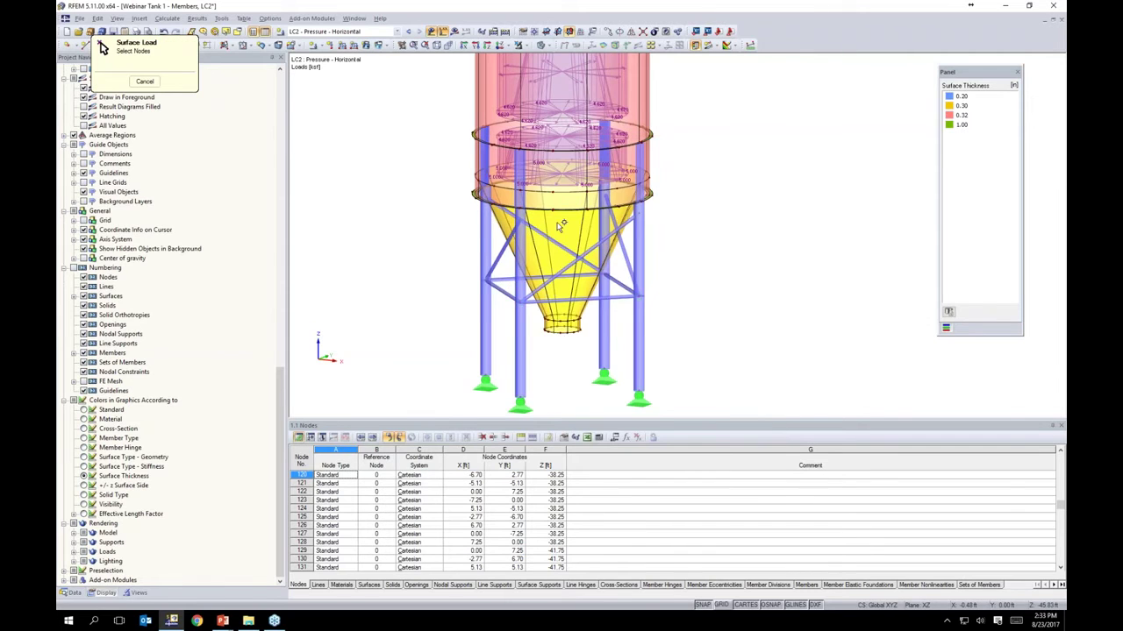
{"action": "scroll", "coordinate": [560, 226], "scroll_direction": "up", "scroll_amount": 1}
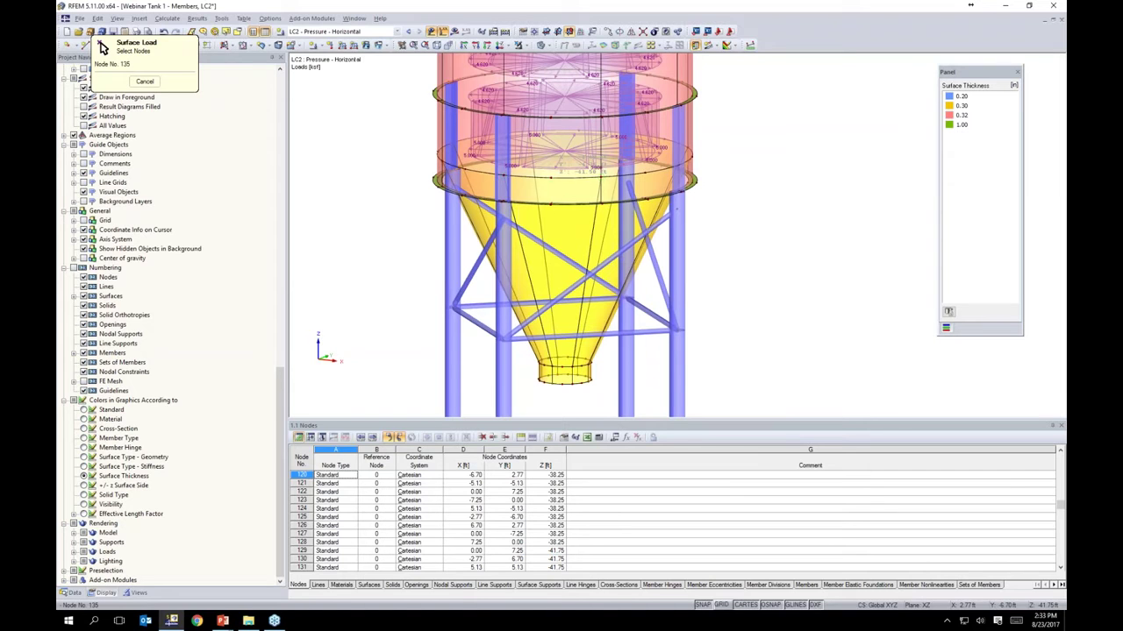
Step: Apply a linear-in-Z surface load to the conical hopper, with -2 ksf at node 135 and 0 ksf at the outlet's bottom node 216
{"action": "left_click", "coordinate": [565, 379]}
{"action": "left_click_drag", "start_coordinate": [450, 366], "coordinate": [502, 365]}
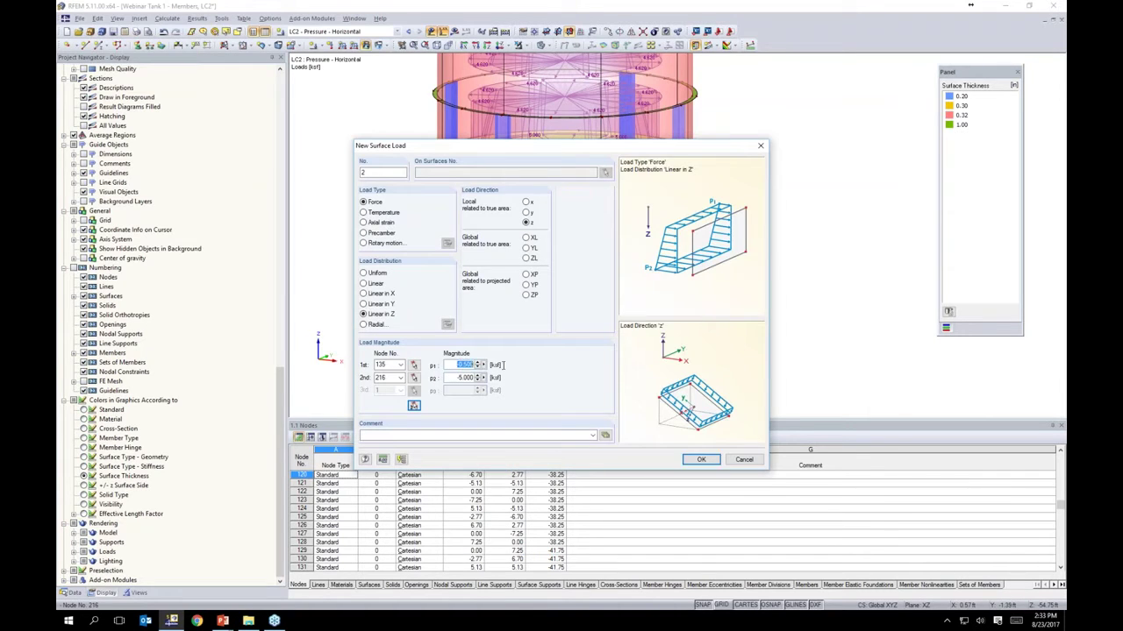
{"action": "type", "text": "-2"}
{"action": "double_click", "coordinate": [472, 377]}
{"action": "key", "text": "BackSpace"}
{"action": "type", "text": "0"}
{"action": "left_click", "coordinate": [701, 459]}
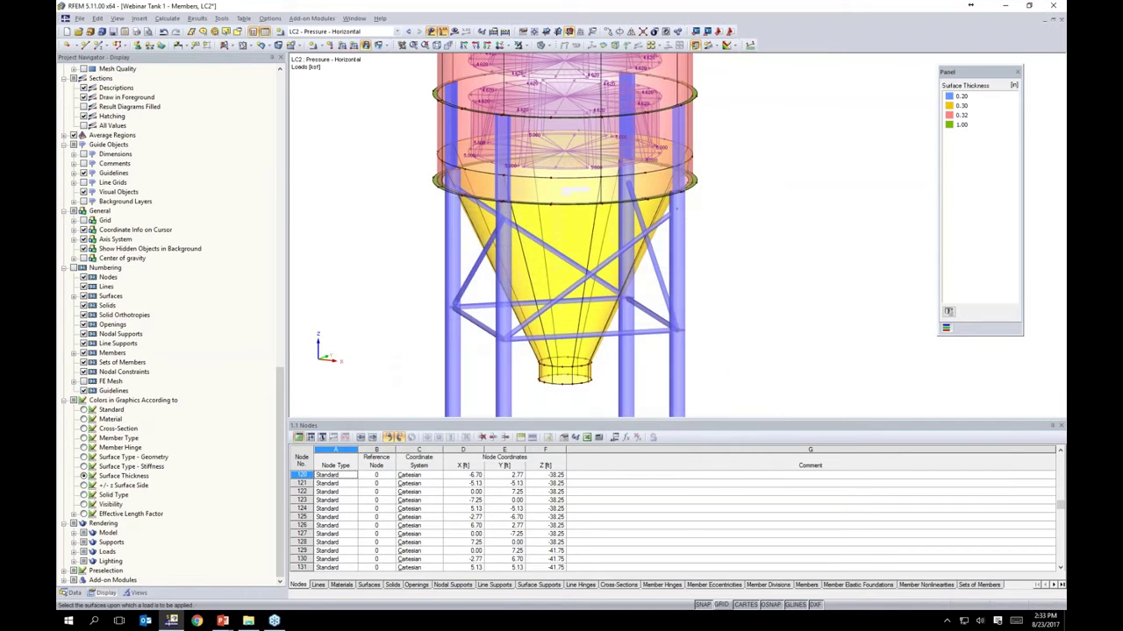
{"action": "left_click", "coordinate": [564, 366]}
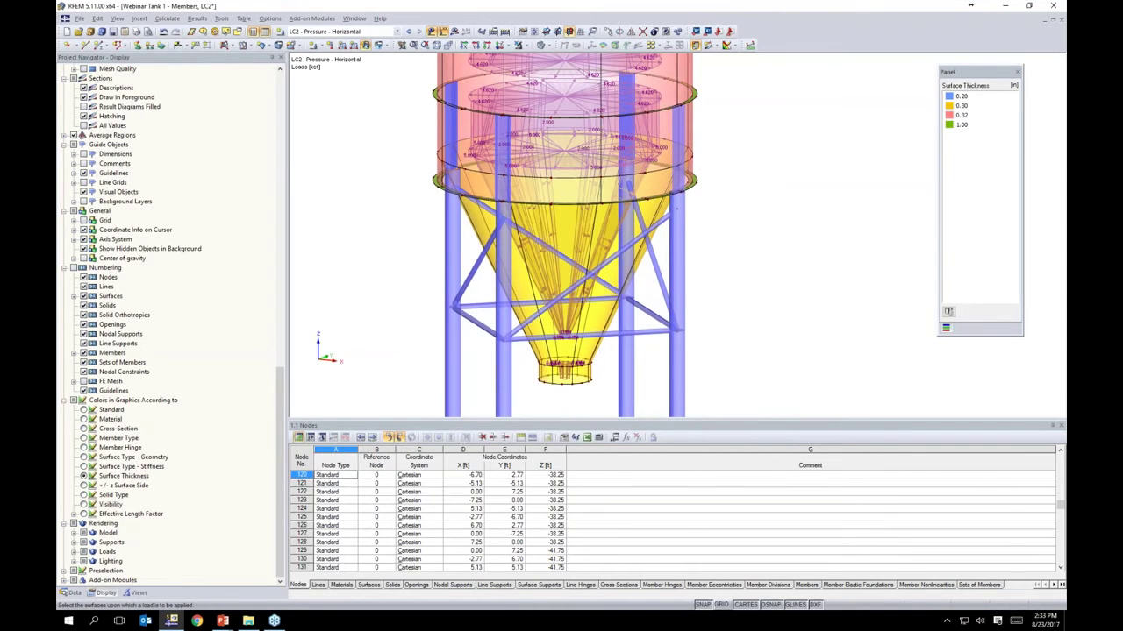
Step: Start a new free rectangular load and assign it to surfaces 1-16,18-26 around the tank's roof and upper shell
{"action": "middle_click_drag", "start_coordinate": [752, 290], "coordinate": [719, 308], "text": "ctrl"}
{"action": "middle_click_drag", "start_coordinate": [787, 311], "coordinate": [741, 230], "text": "ctrl"}
{"action": "scroll", "coordinate": [664, 190], "scroll_direction": "up", "scroll_amount": 4}
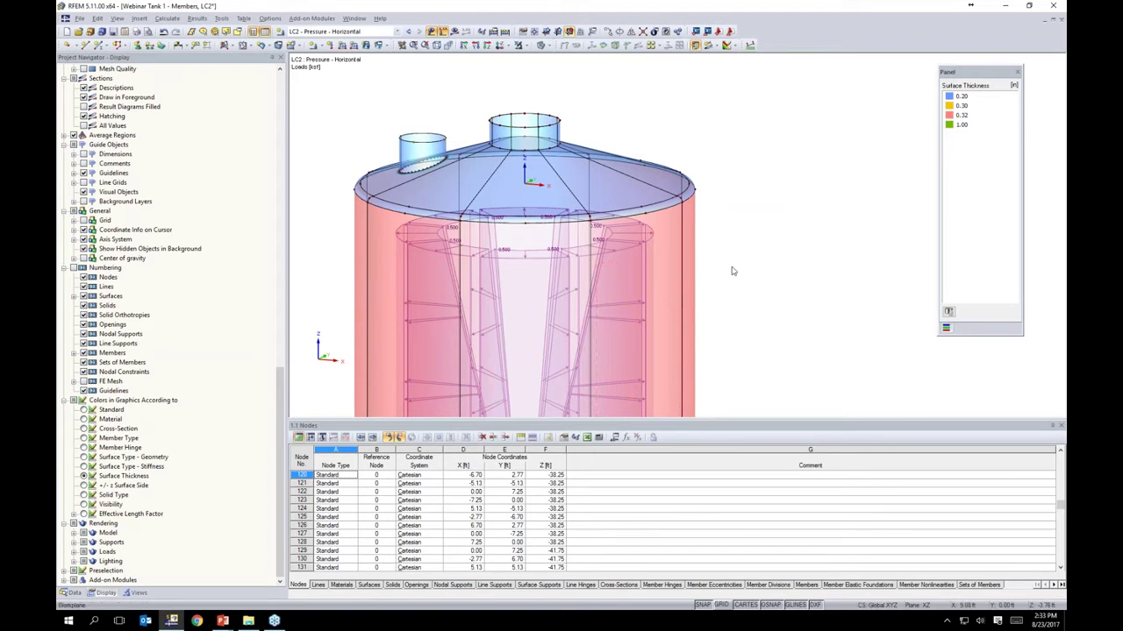
{"action": "middle_click_drag", "start_coordinate": [748, 240], "coordinate": [746, 251], "text": "ctrl"}
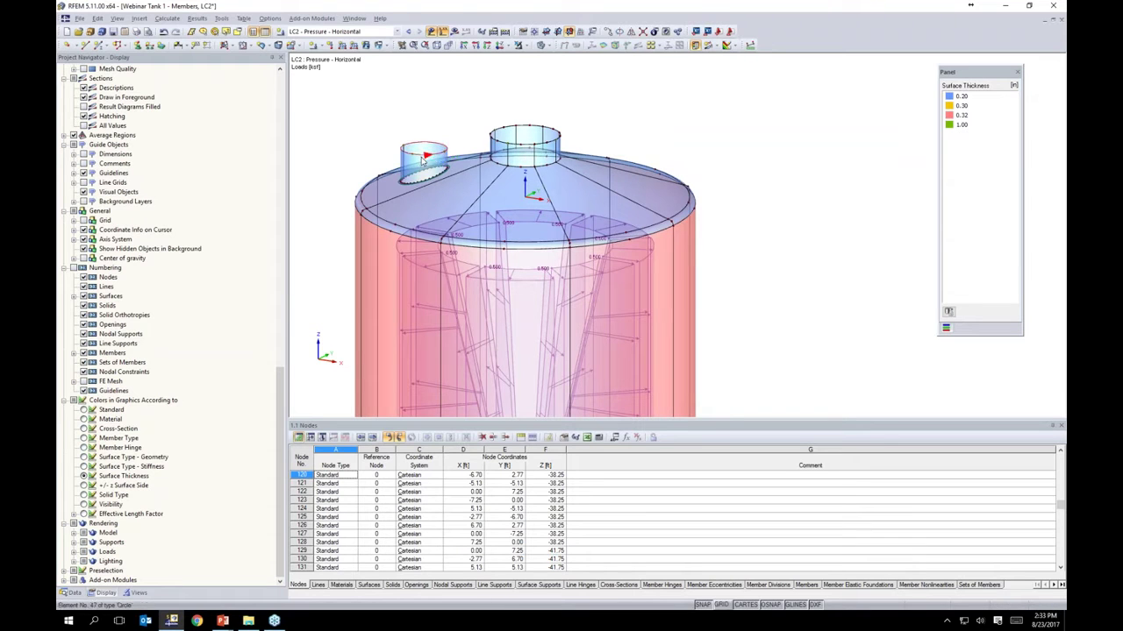
{"action": "scroll", "coordinate": [366, 221], "scroll_direction": "up", "scroll_amount": 2}
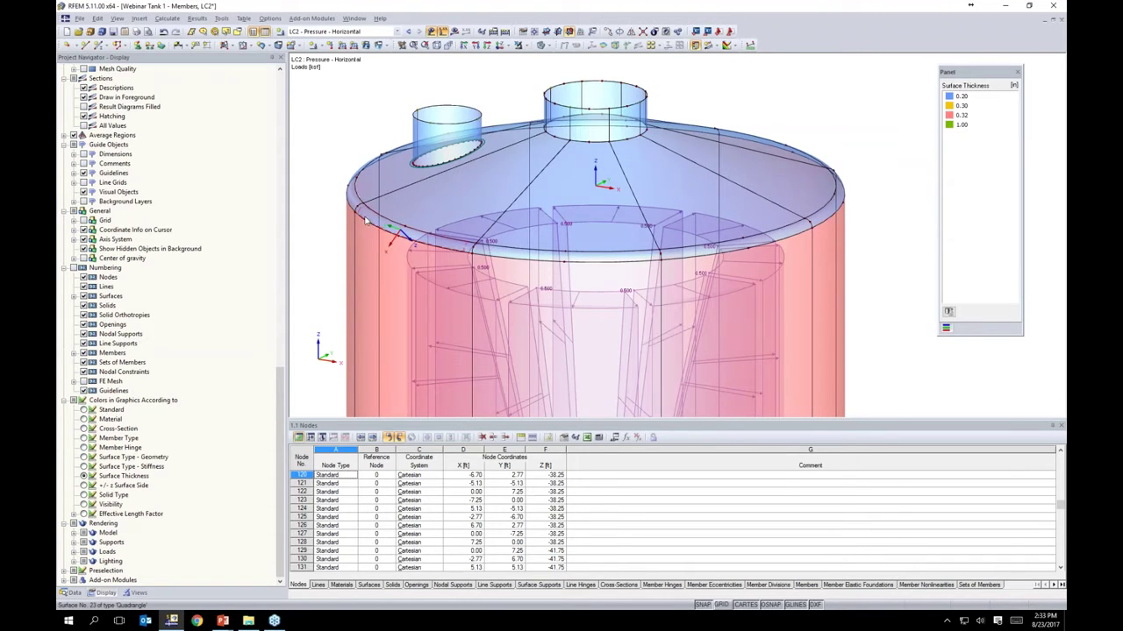
{"action": "middle_click_drag", "start_coordinate": [866, 300], "coordinate": [765, 253], "text": "ctrl"}
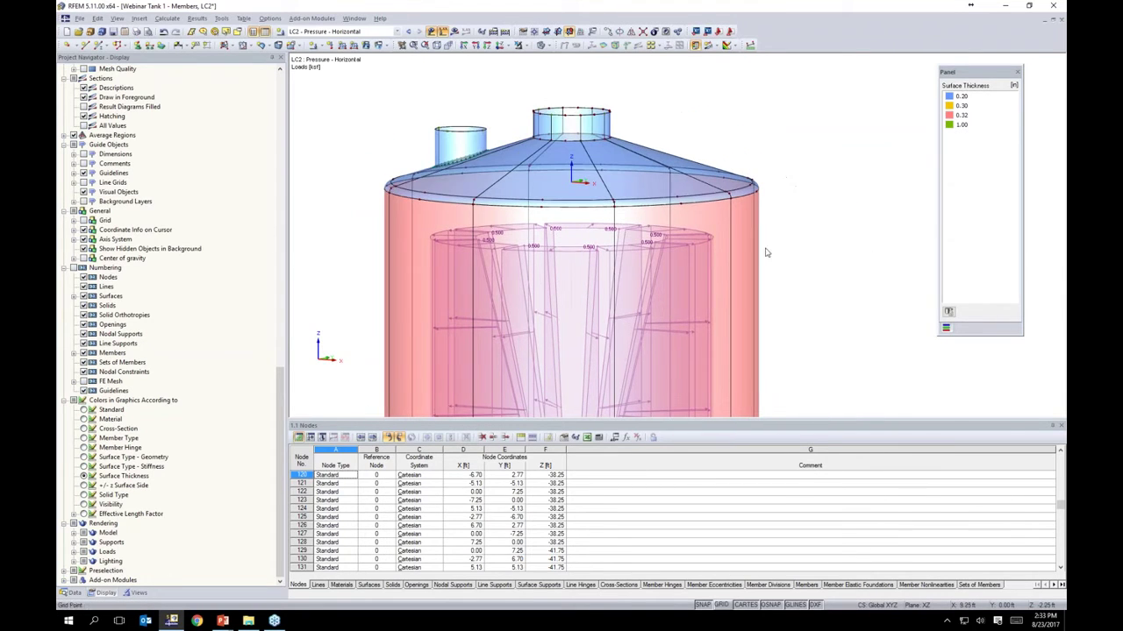
{"action": "left_click", "coordinate": [388, 47]}
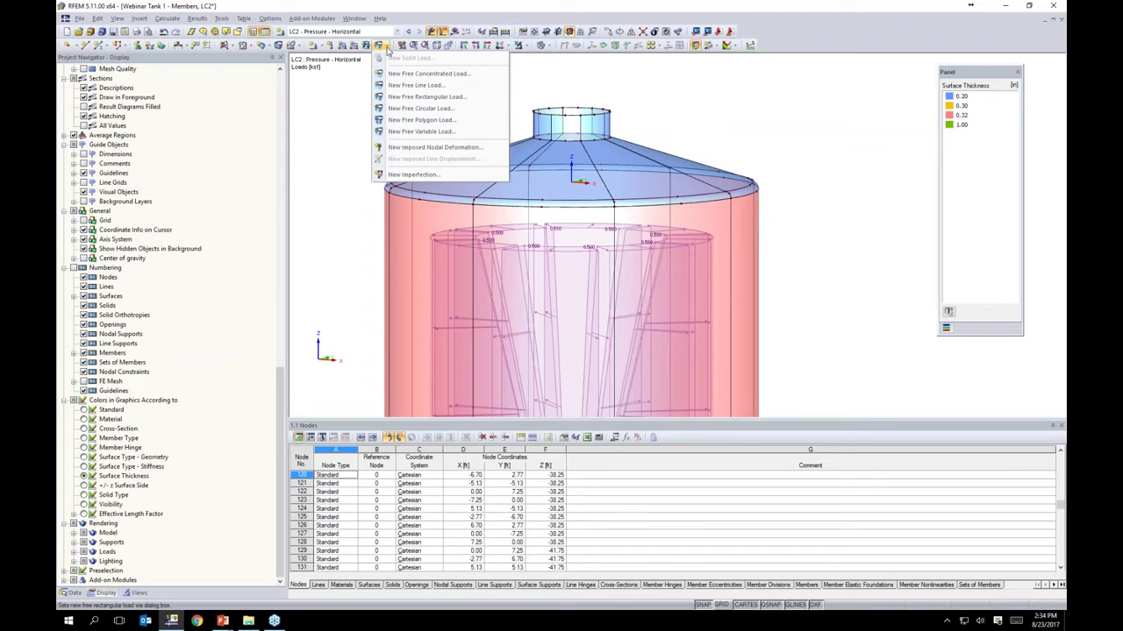
{"action": "left_click", "coordinate": [394, 100]}
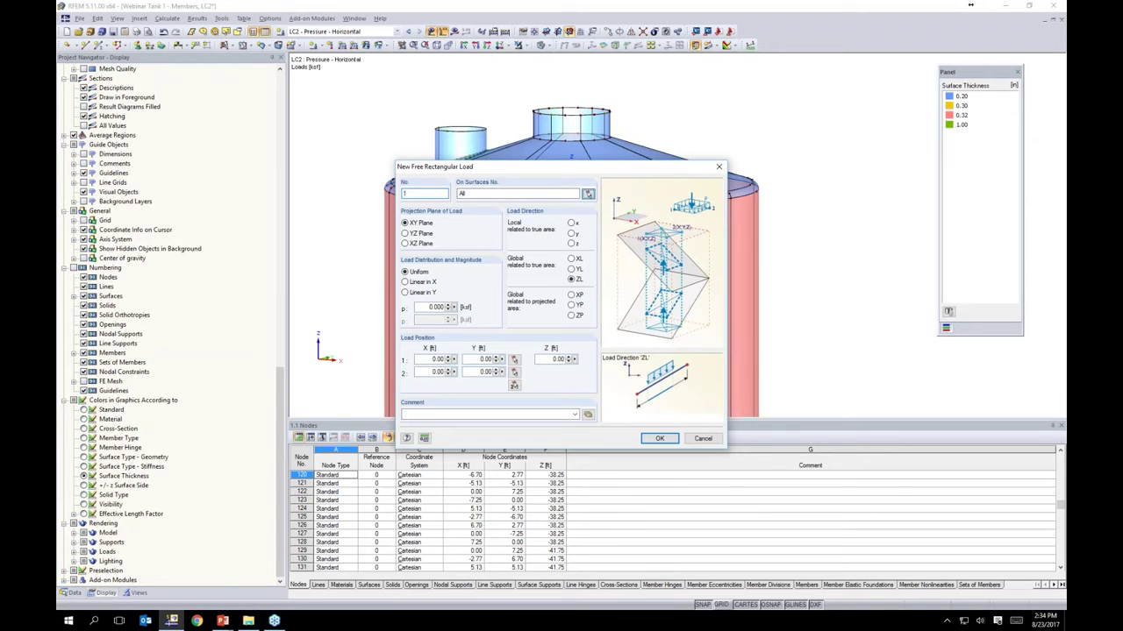
{"action": "left_click", "coordinate": [588, 193]}
{"action": "left_click_drag", "start_coordinate": [357, 86], "coordinate": [807, 219]}
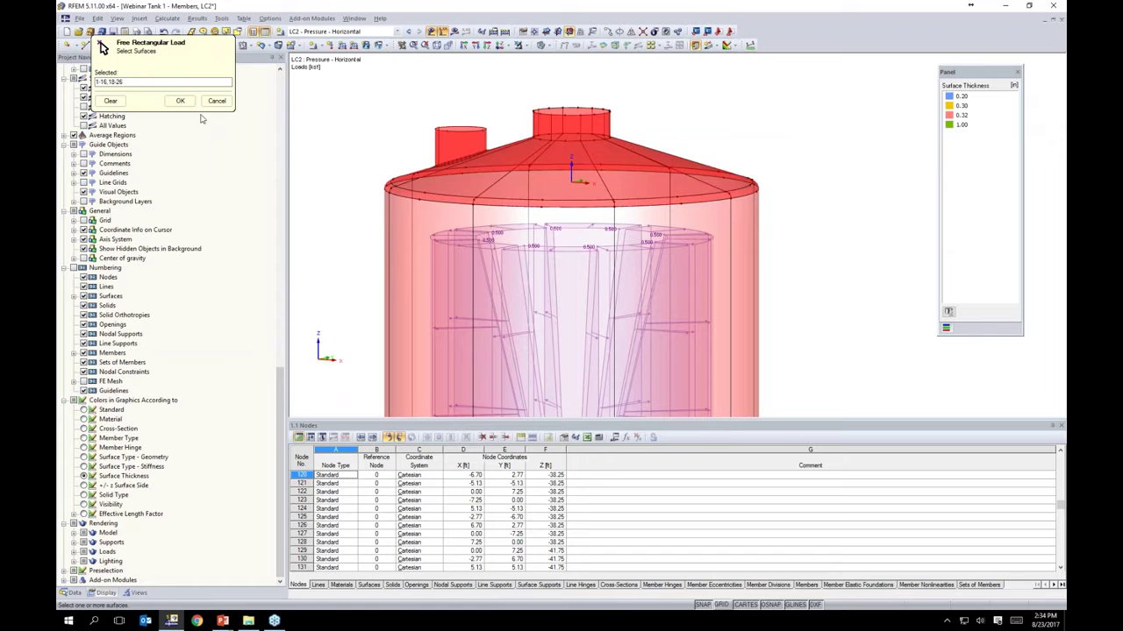
{"action": "left_click", "coordinate": [180, 101]}
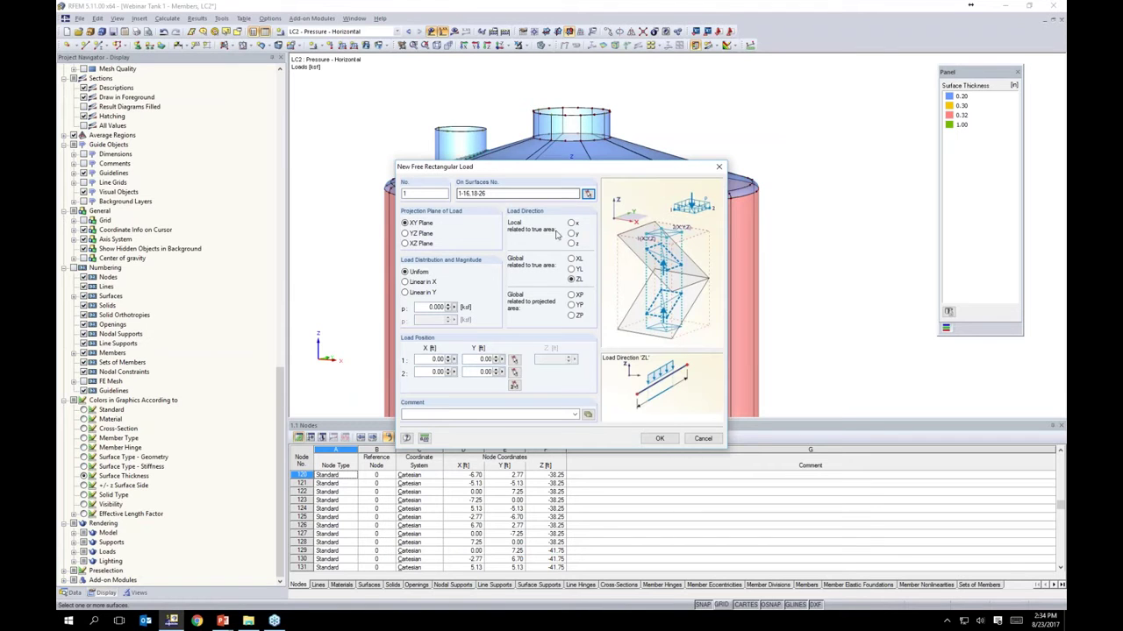
Step: Set the free load to local z direction, YZ projection plane and linear-in-Z distribution, with p1 -0.5 ksf and p2 0 ksf
{"action": "left_click", "coordinate": [572, 244]}
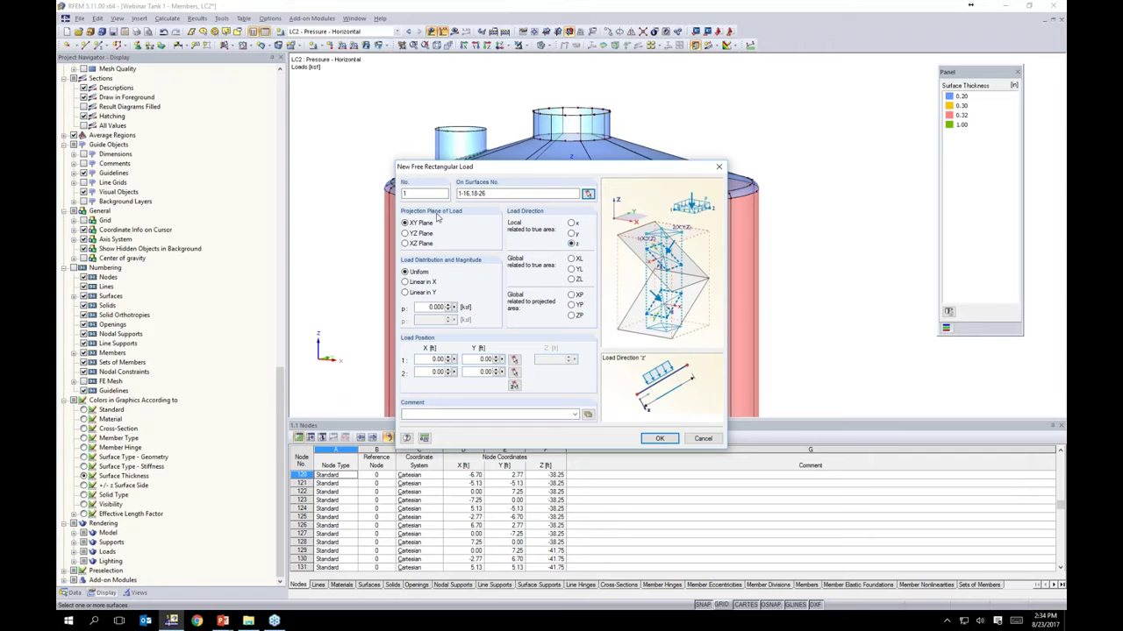
{"action": "left_click", "coordinate": [405, 234]}
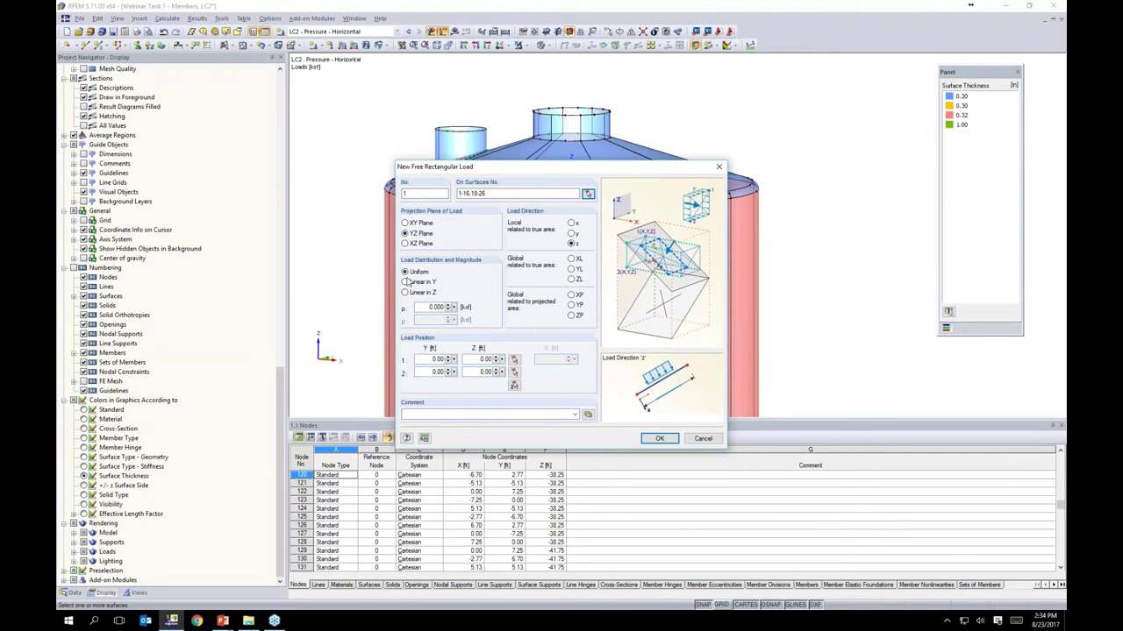
{"action": "left_click", "coordinate": [405, 293]}
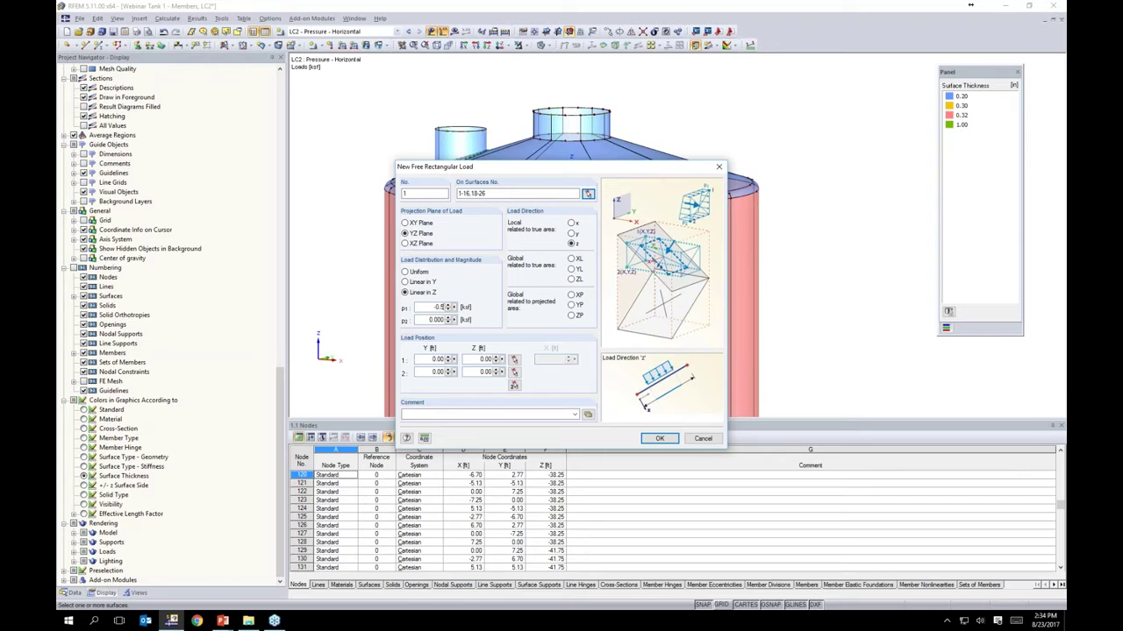
{"action": "key", "text": "Tab"}
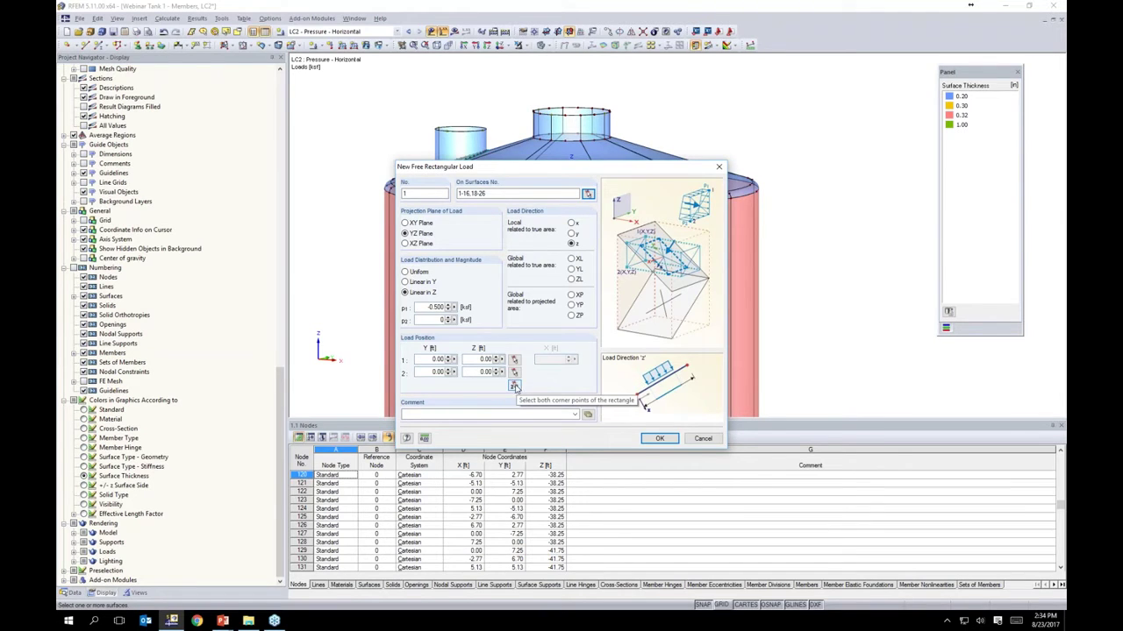
Step: Place the load rectangle over the roof from Y -10, Z -0.25 ft to Y 12, Z 2.75 ft and create the load
{"action": "left_click", "coordinate": [515, 386]}
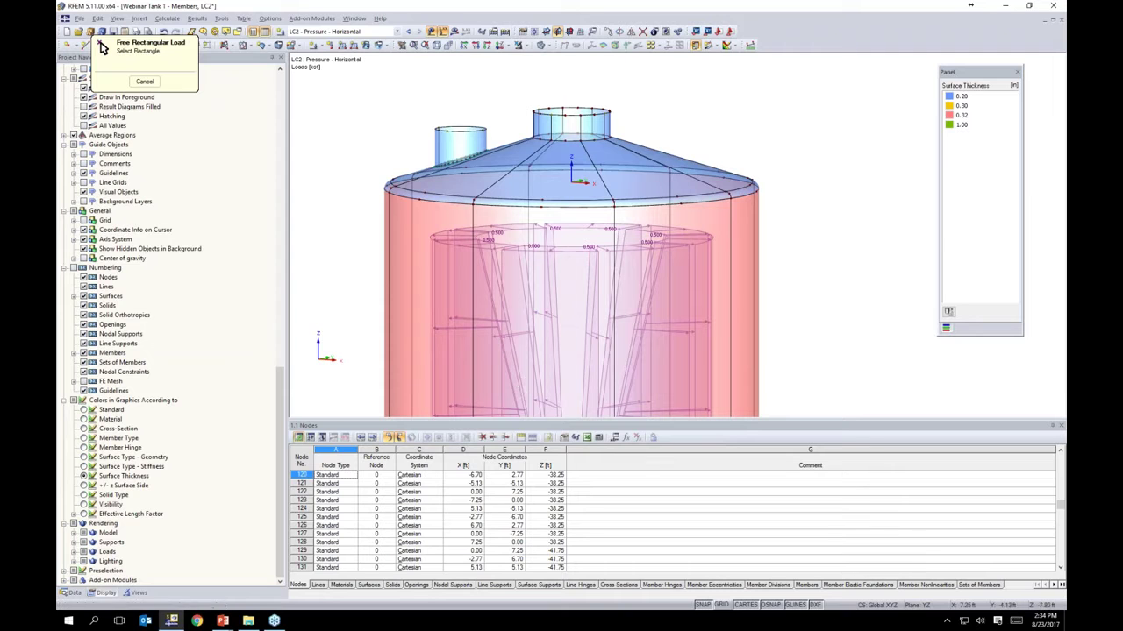
{"action": "left_click", "coordinate": [721, 605]}
{"action": "scroll", "coordinate": [774, 254], "scroll_direction": "down", "scroll_amount": 3}
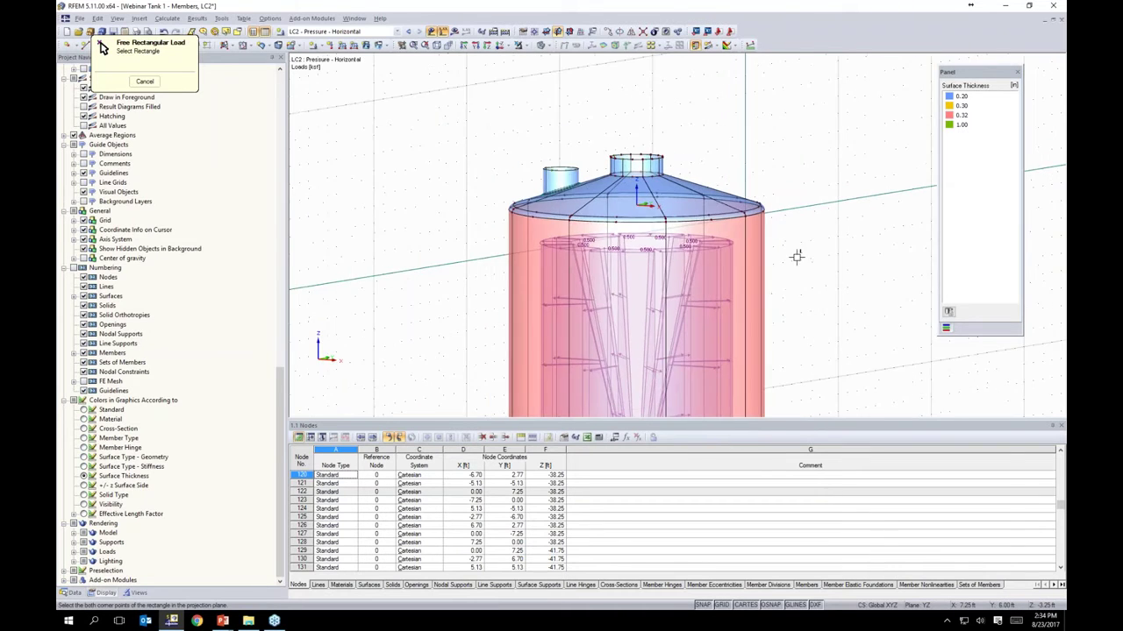
{"action": "middle_click_drag", "start_coordinate": [675, 252], "coordinate": [502, 237], "text": "ctrl"}
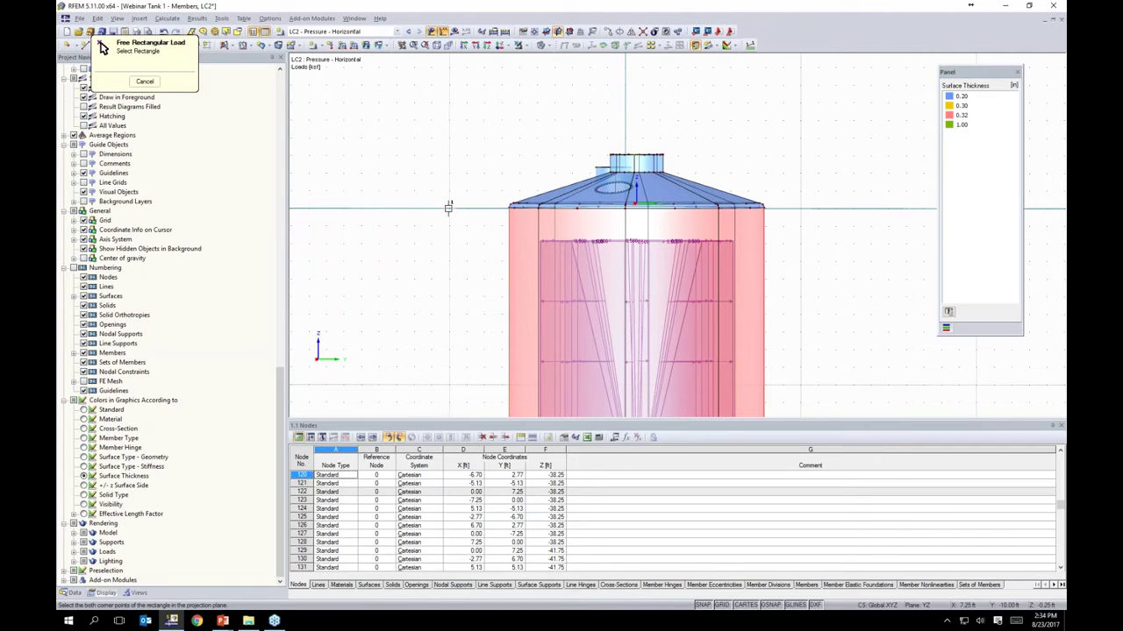
{"action": "left_click", "coordinate": [449, 208]}
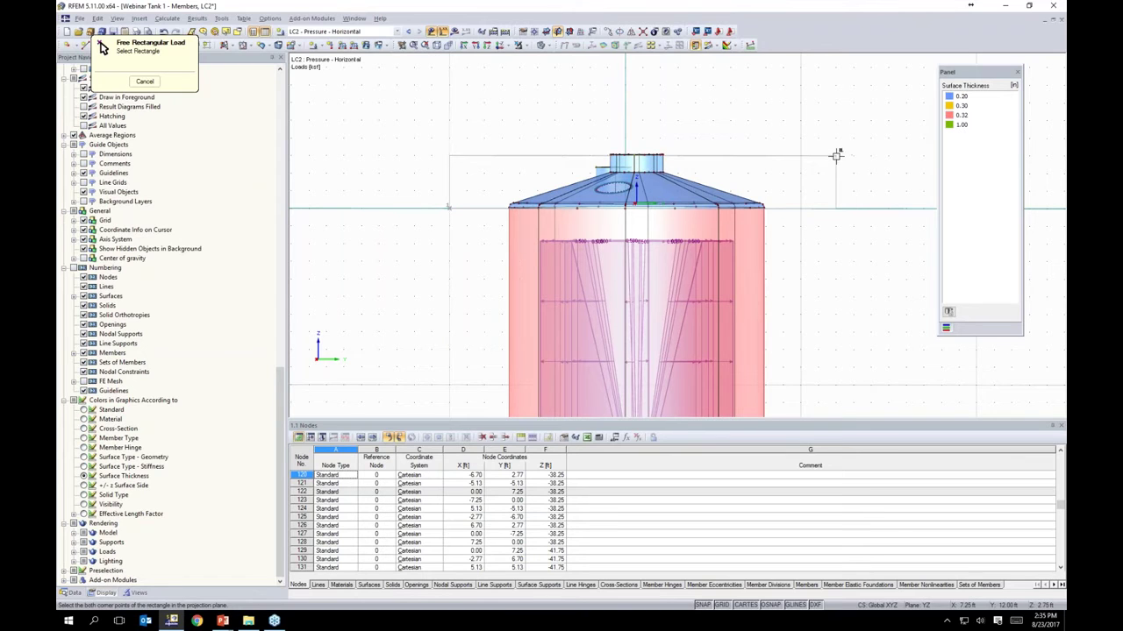
{"action": "left_click", "coordinate": [836, 156]}
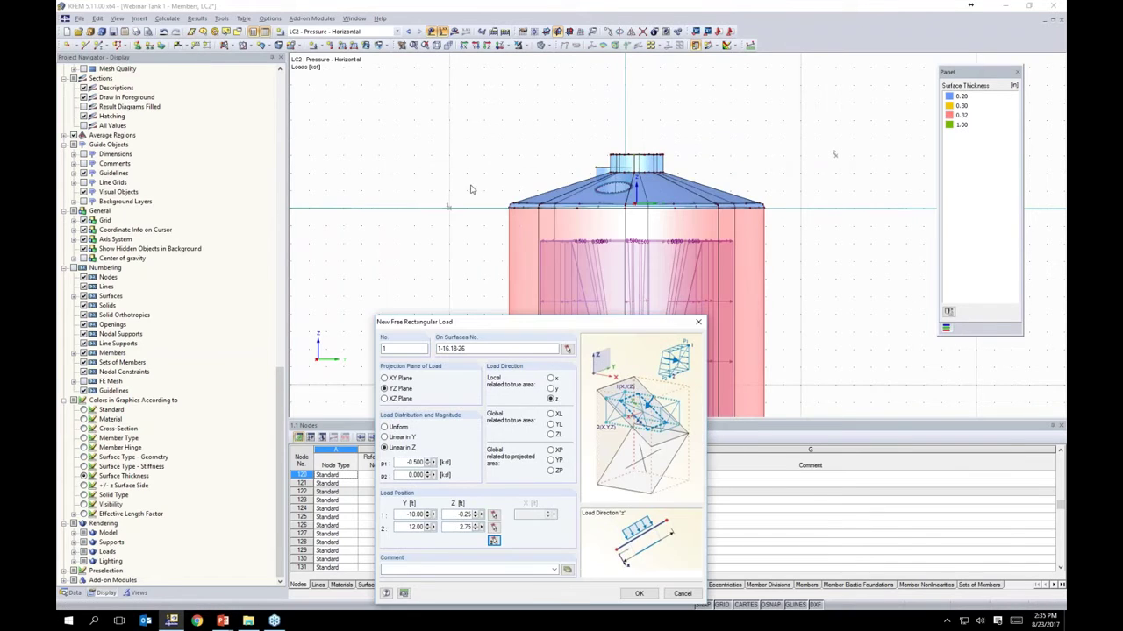
{"action": "mouse_move", "coordinate": [512, 321]}
{"action": "left_mouse_down"}
{"action": "mouse_move", "coordinate": [528, 217]}
{"action": "mouse_move", "coordinate": [522, 123]}
{"action": "left_mouse_up"}
{"action": "left_click", "coordinate": [653, 396]}
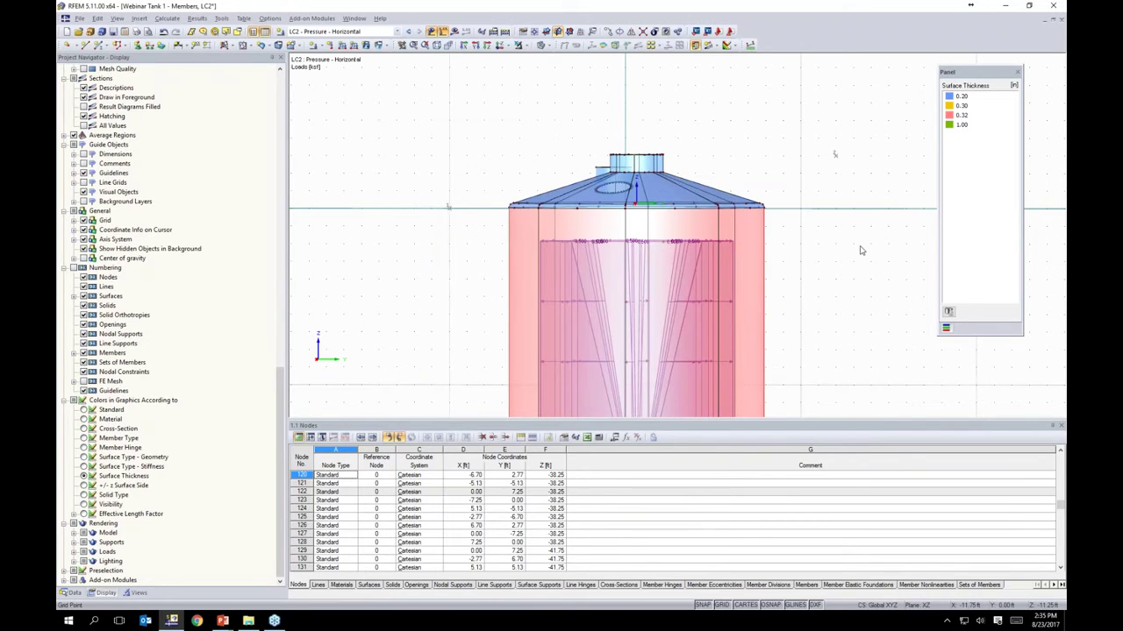
{"action": "left_click", "coordinate": [721, 606]}
Step: Examine the free rectangular load around the roof and the horizontal pressure loads down the shell to the hopper
{"action": "middle_click_drag", "start_coordinate": [824, 242], "coordinate": [384, 280], "text": "ctrl"}
{"action": "scroll", "coordinate": [409, 284], "scroll_direction": "up", "scroll_amount": 3}
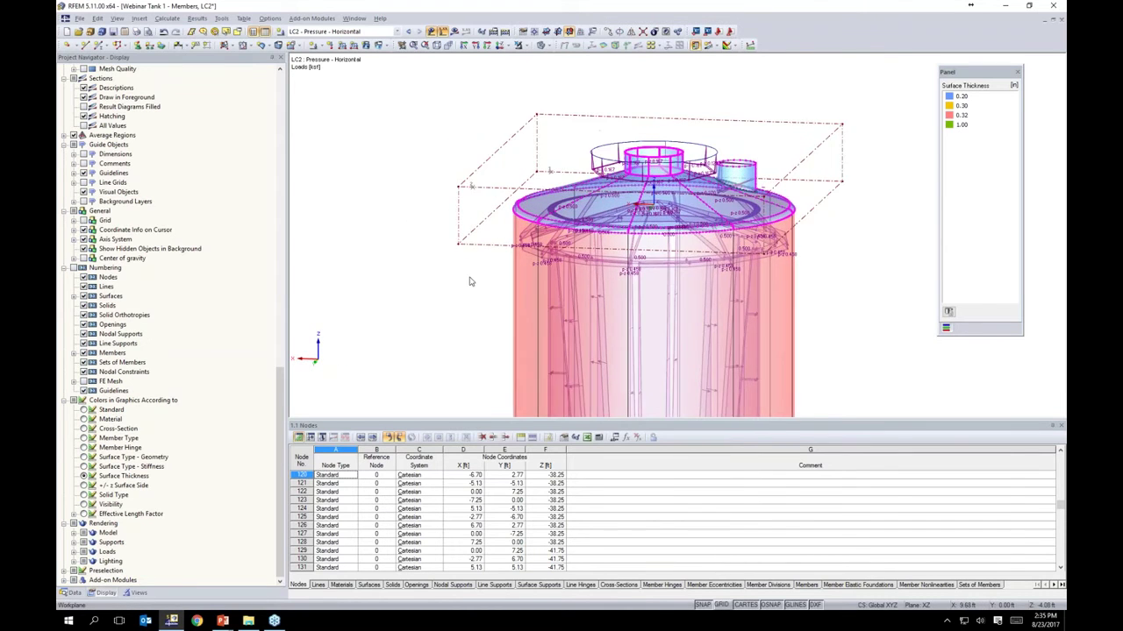
{"action": "middle_click_drag", "start_coordinate": [823, 184], "coordinate": [700, 200]}
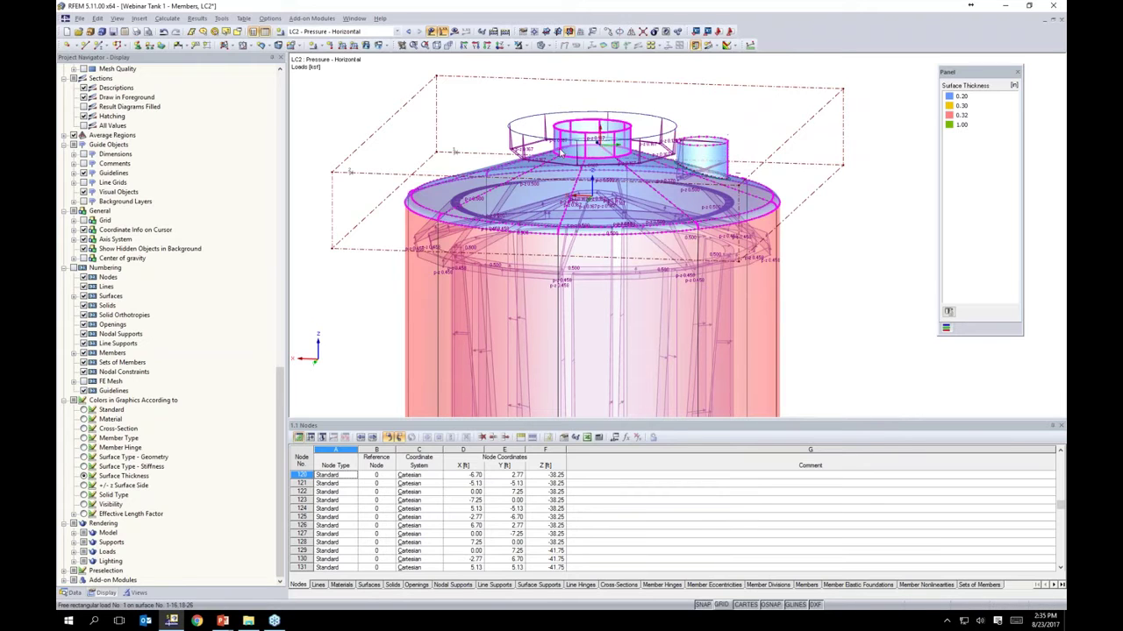
{"action": "middle_click_drag", "start_coordinate": [898, 272], "coordinate": [867, 264], "text": "ctrl"}
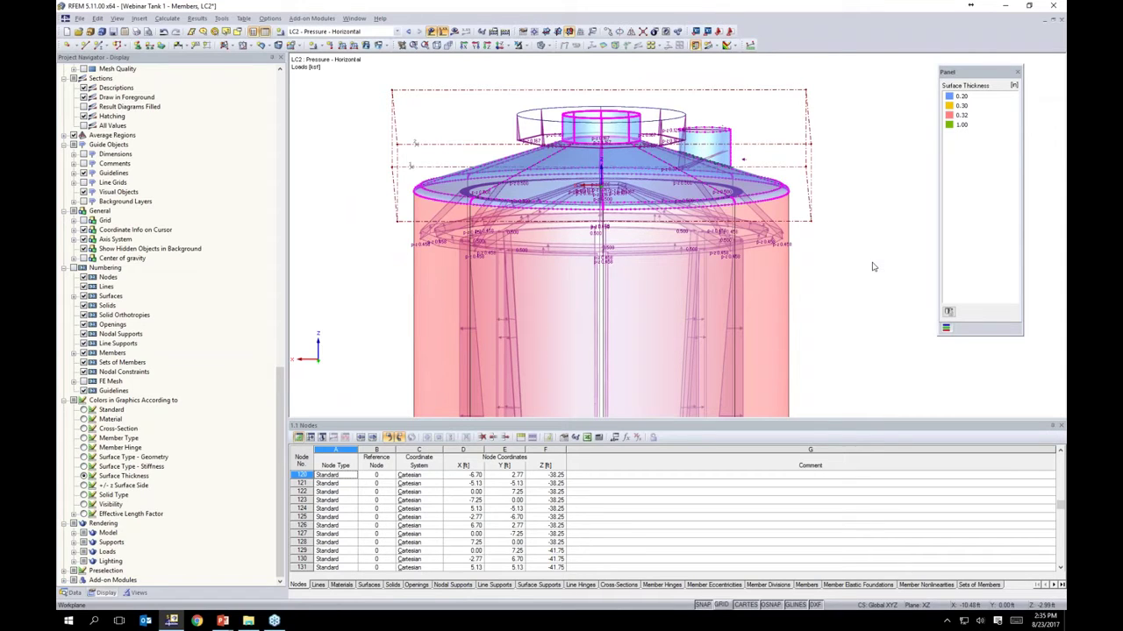
{"action": "middle_click_drag", "start_coordinate": [370, 314], "coordinate": [724, 212], "text": "ctrl"}
{"action": "scroll", "coordinate": [769, 263], "scroll_direction": "down", "scroll_amount": 3}
{"action": "scroll", "coordinate": [769, 263], "scroll_direction": "down", "scroll_amount": 2}
{"action": "scroll", "coordinate": [744, 279], "scroll_direction": "down", "scroll_amount": 3}
{"action": "middle_click_drag", "start_coordinate": [744, 279], "coordinate": [697, 192]}
{"action": "scroll", "coordinate": [698, 192], "scroll_direction": "down", "scroll_amount": 3}
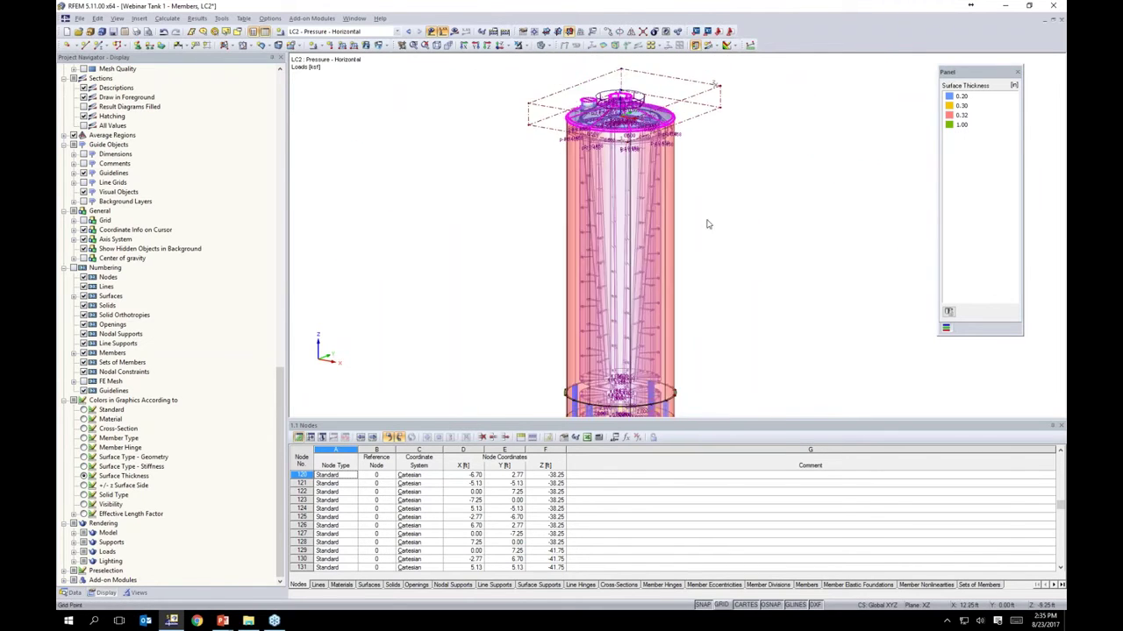
{"action": "middle_click_drag", "start_coordinate": [715, 247], "coordinate": [677, 206]}
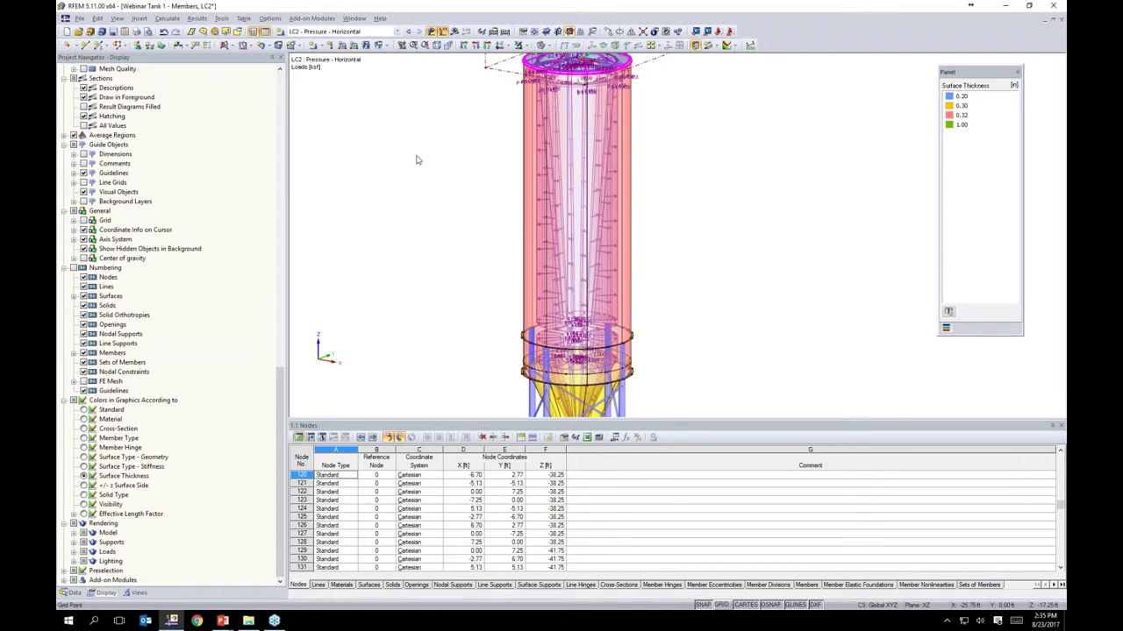
Step: Copy the load case Pressure - Horizontal as LC3 and change its description to Pressure - Vertical
{"action": "left_click", "coordinate": [320, 48]}
{"action": "left_click", "coordinate": [322, 50]}
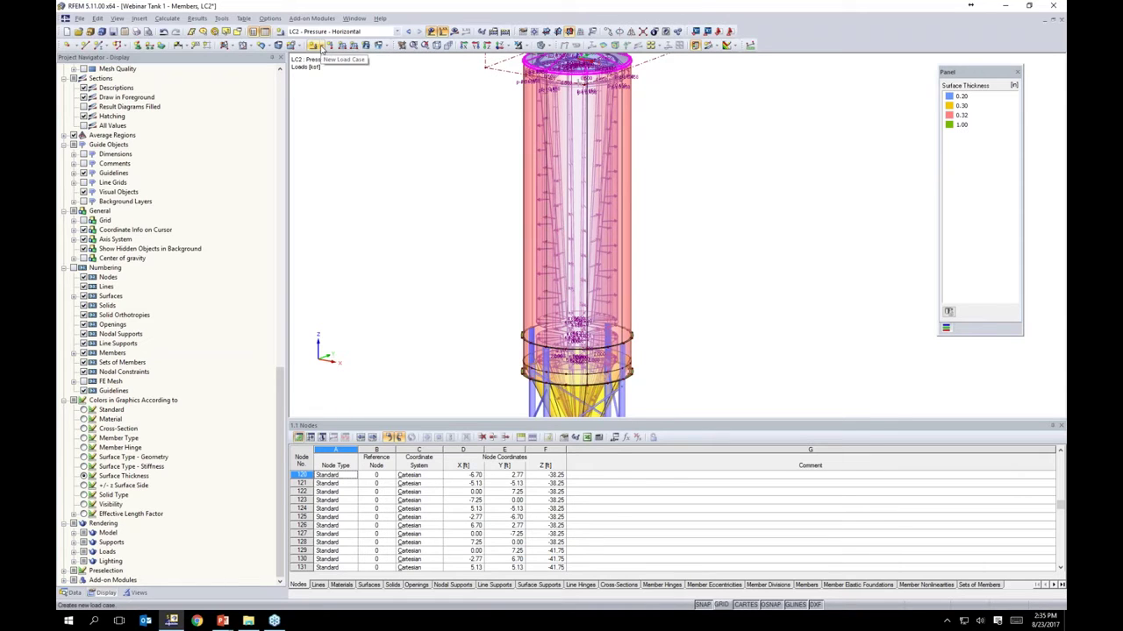
{"action": "left_click", "coordinate": [321, 46]}
{"action": "left_click", "coordinate": [323, 59]}
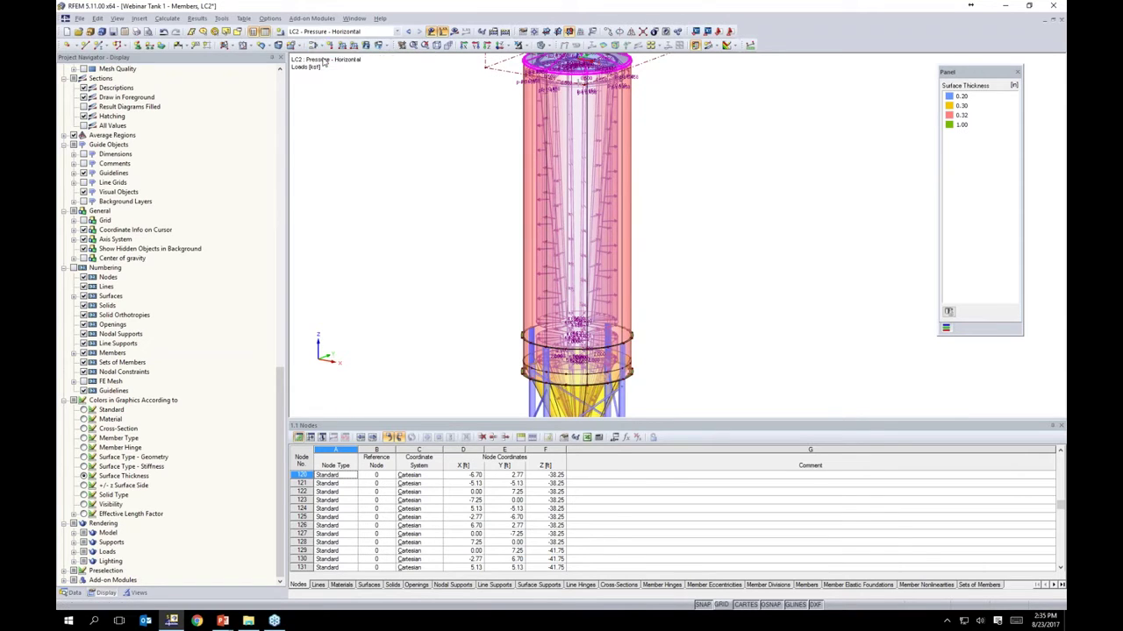
{"action": "left_click", "coordinate": [398, 180]}
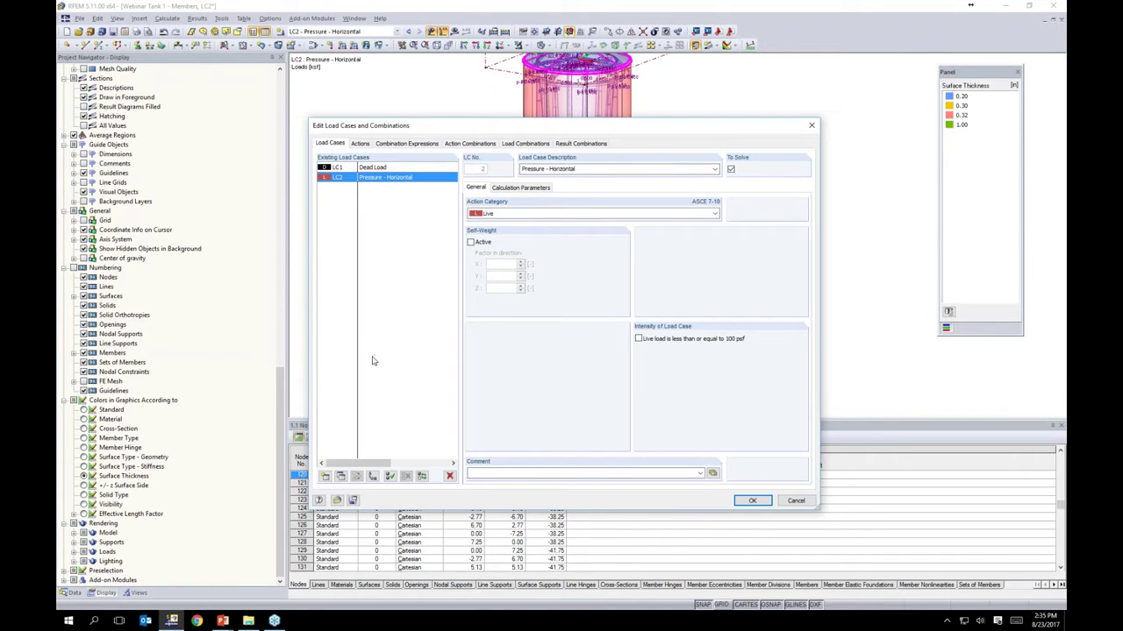
{"action": "left_click", "coordinate": [341, 477]}
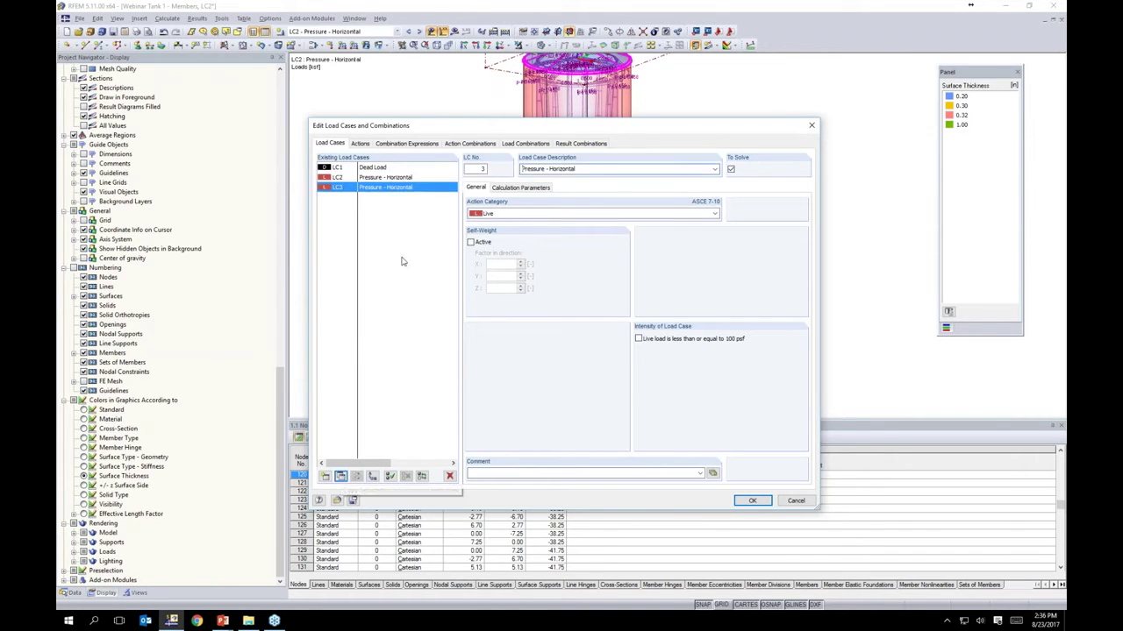
{"action": "double_click", "coordinate": [561, 168]}
{"action": "type", "text": "Vertic"}
{"action": "left_click", "coordinate": [747, 501]}
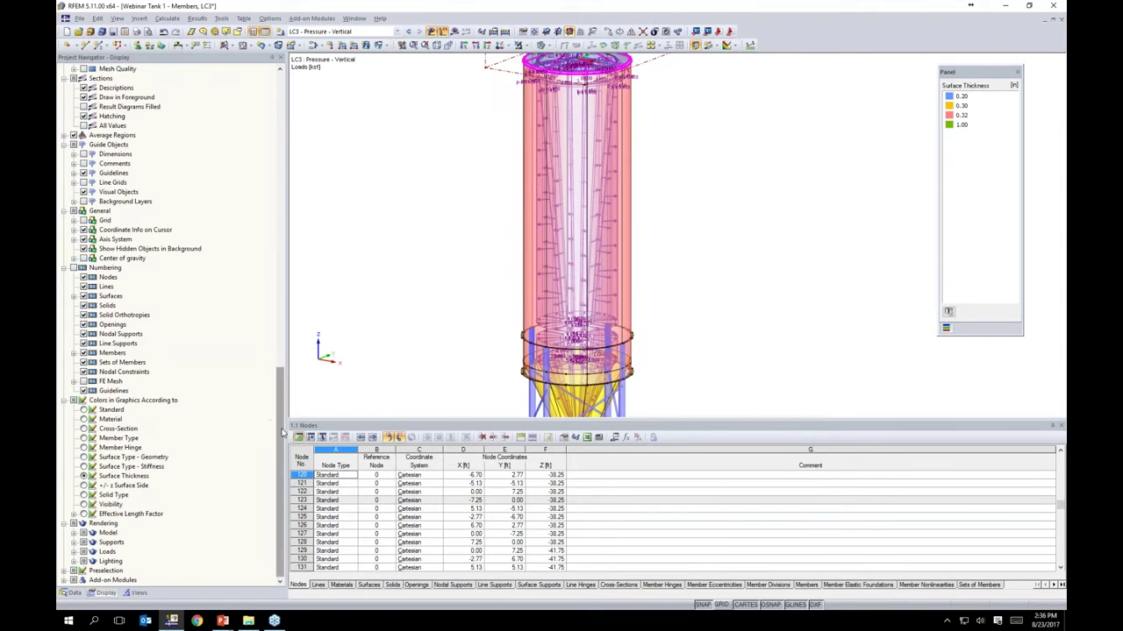
Step: Show the surface loads of load case LC3: Pressure - Vertical in the project data
{"action": "left_click", "coordinate": [73, 593]}
{"action": "scroll", "coordinate": [119, 272], "scroll_direction": "up", "scroll_amount": 20}
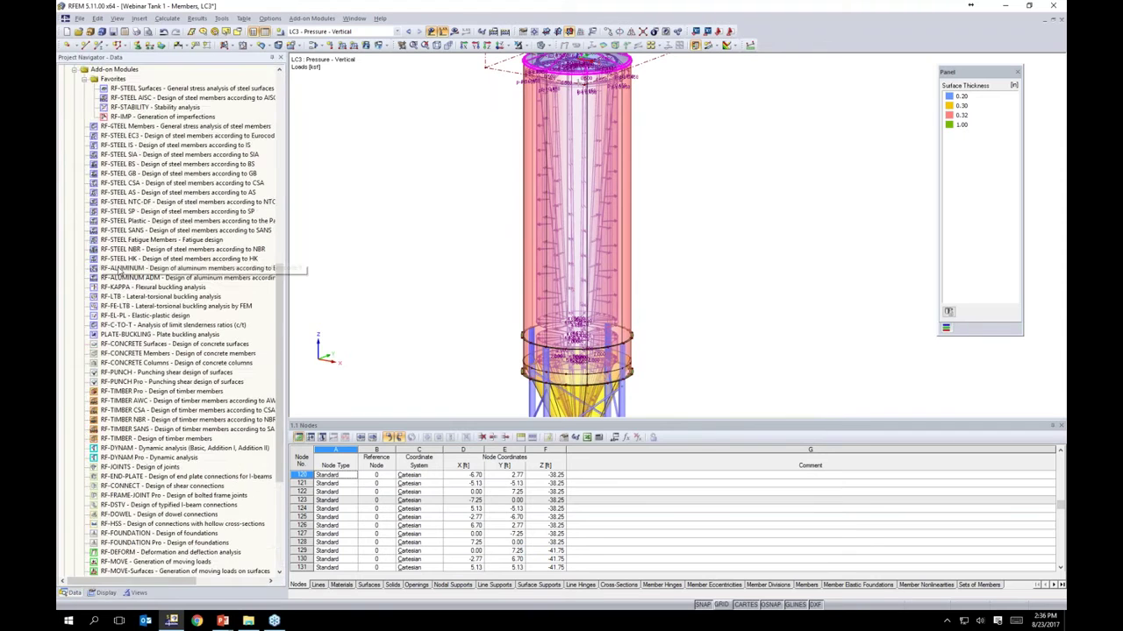
{"action": "scroll", "coordinate": [112, 257], "scroll_direction": "down", "scroll_amount": 3}
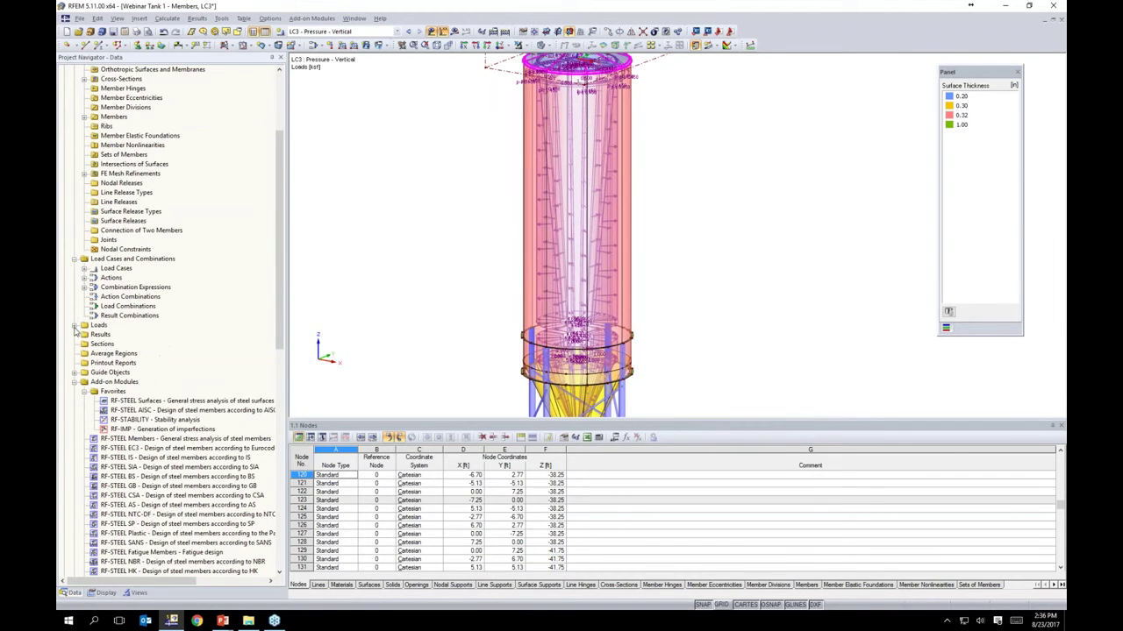
{"action": "left_click", "coordinate": [75, 325]}
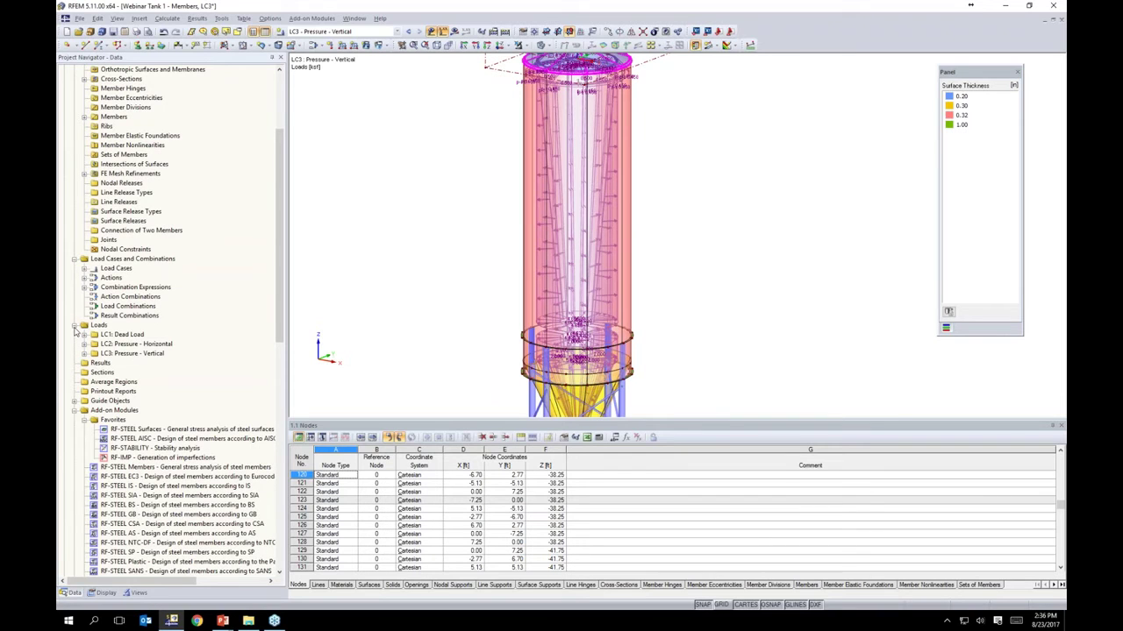
{"action": "left_click", "coordinate": [132, 353]}
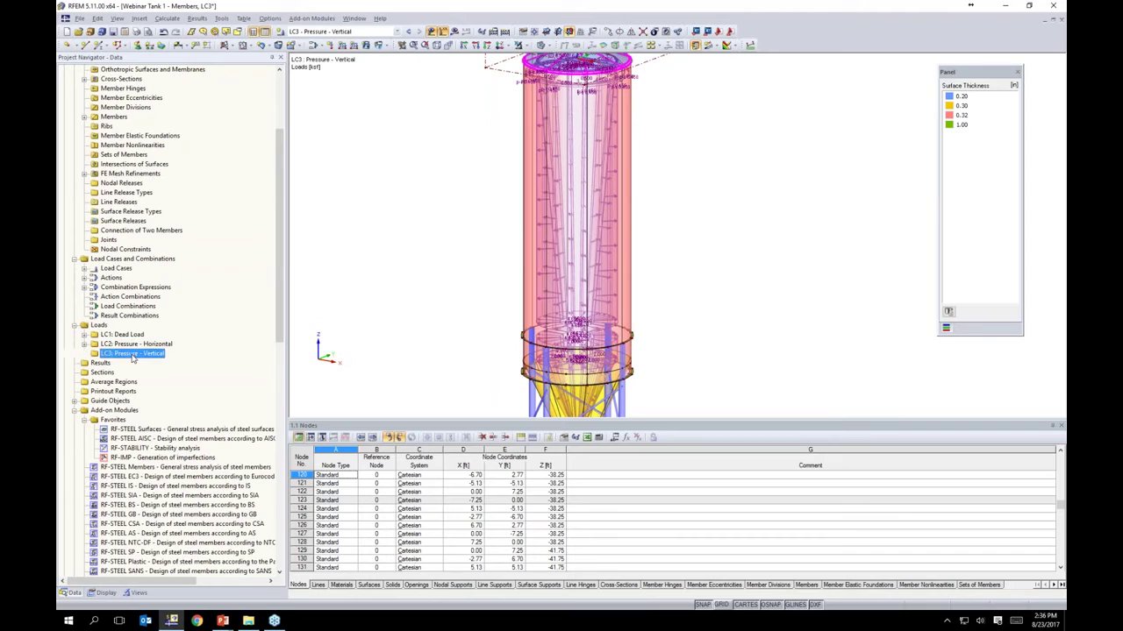
{"action": "left_click", "coordinate": [84, 354]}
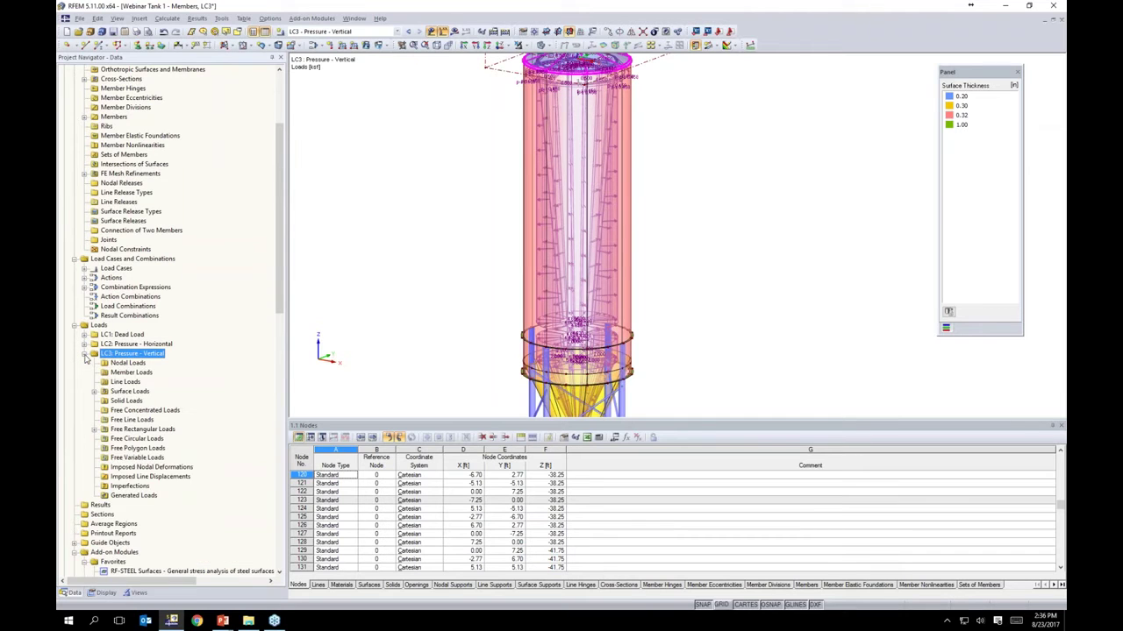
{"action": "left_click", "coordinate": [94, 391]}
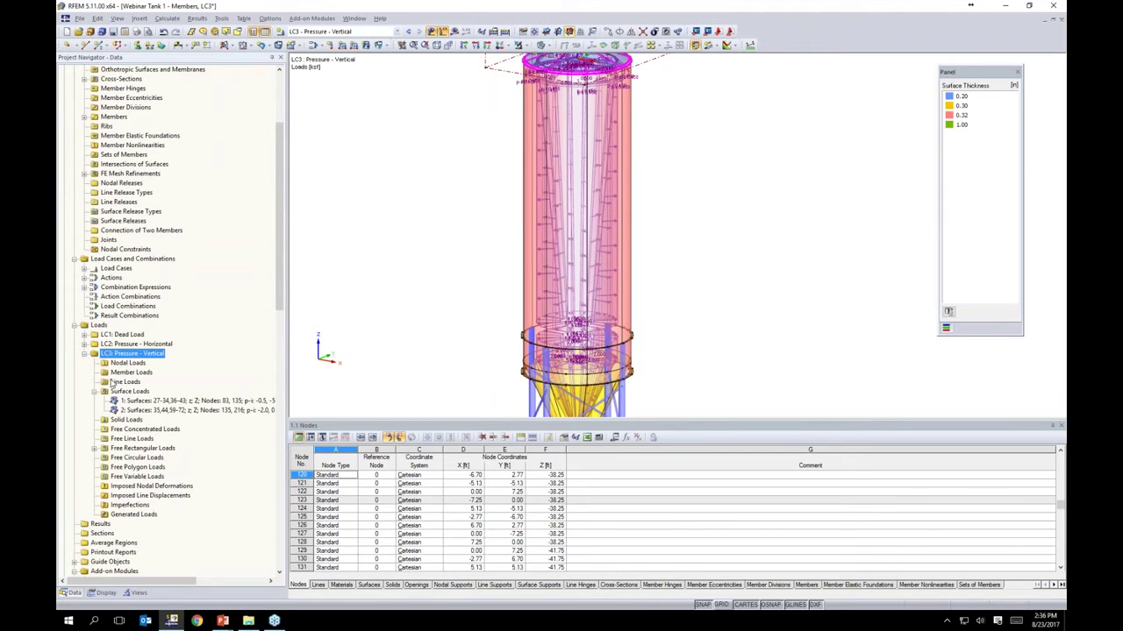
Step: Change the LC3 surface load on surfaces 27-34,36-43 to local x direction, with p1 0 ksf and p2 0.5 ksf
{"action": "left_click", "coordinate": [166, 401]}
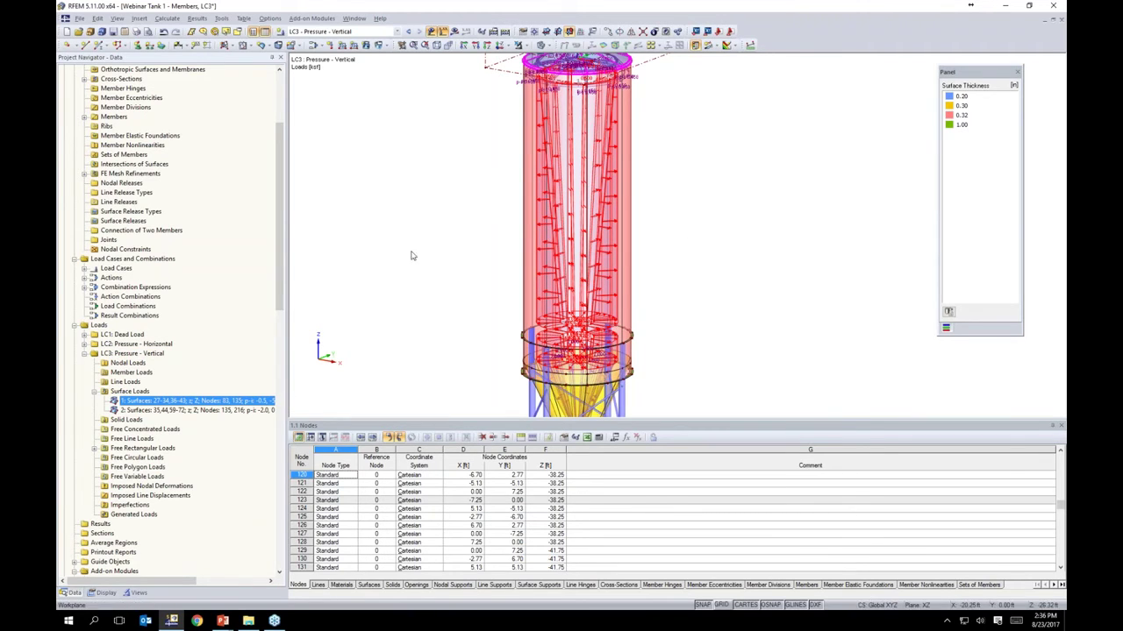
{"action": "right_click", "coordinate": [172, 403]}
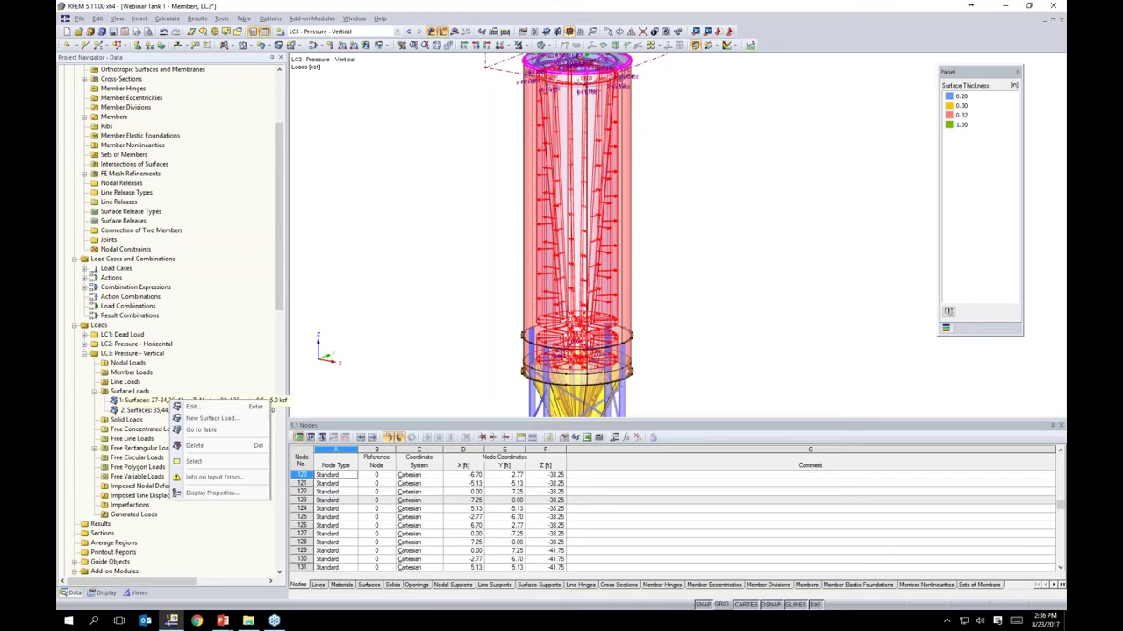
{"action": "left_click", "coordinate": [187, 410]}
{"action": "double_click", "coordinate": [211, 402]}
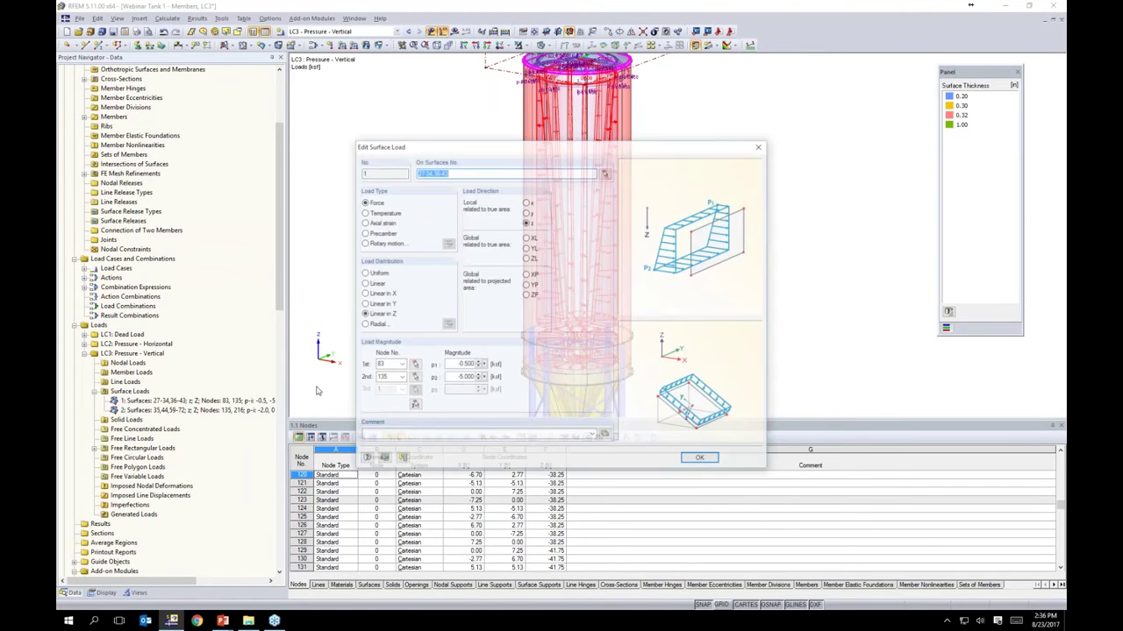
{"action": "left_click_drag", "start_coordinate": [514, 151], "coordinate": [535, 155]}
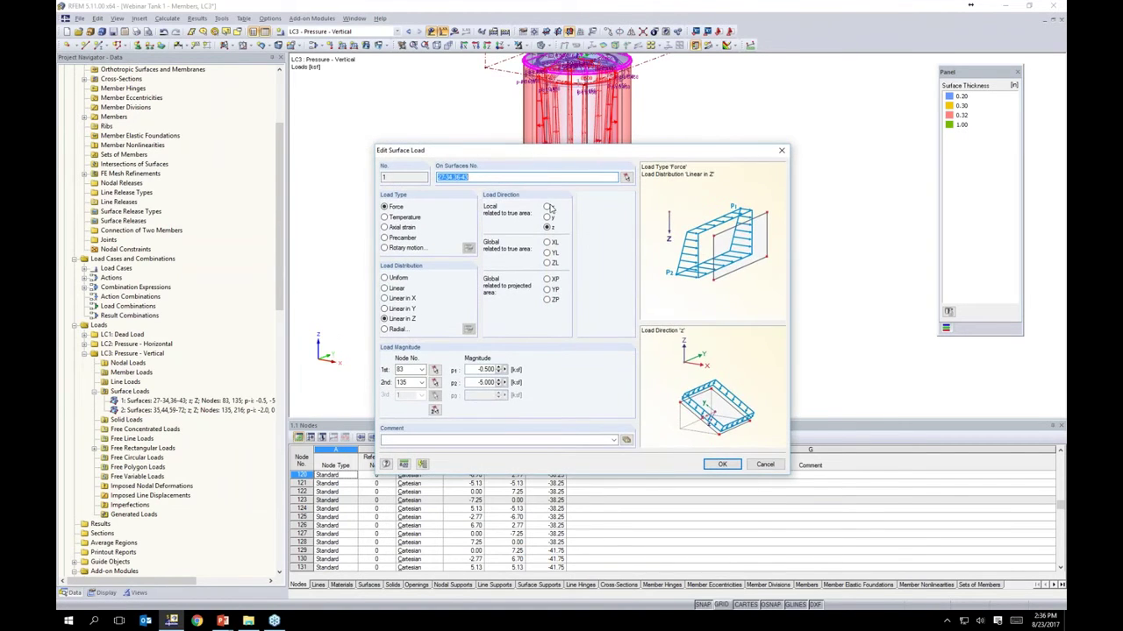
{"action": "left_click", "coordinate": [548, 207]}
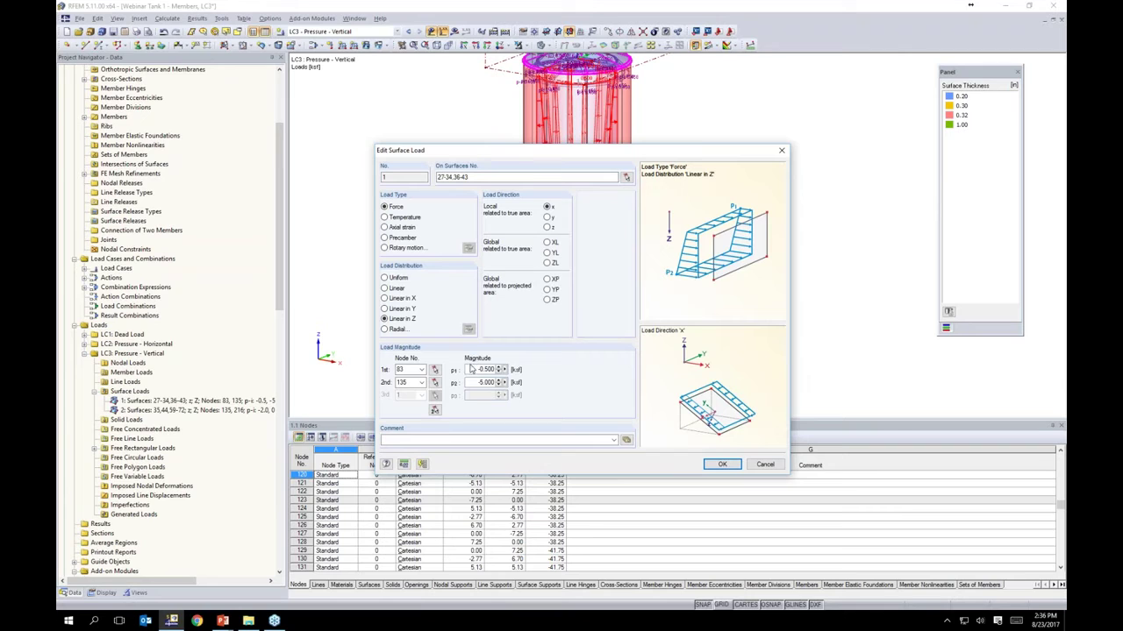
{"action": "double_click", "coordinate": [485, 369]}
{"action": "type", "text": "0"}
{"action": "key", "text": "Tab"}
{"action": "type", "text": "-"}
{"action": "left_click", "coordinate": [722, 464]}
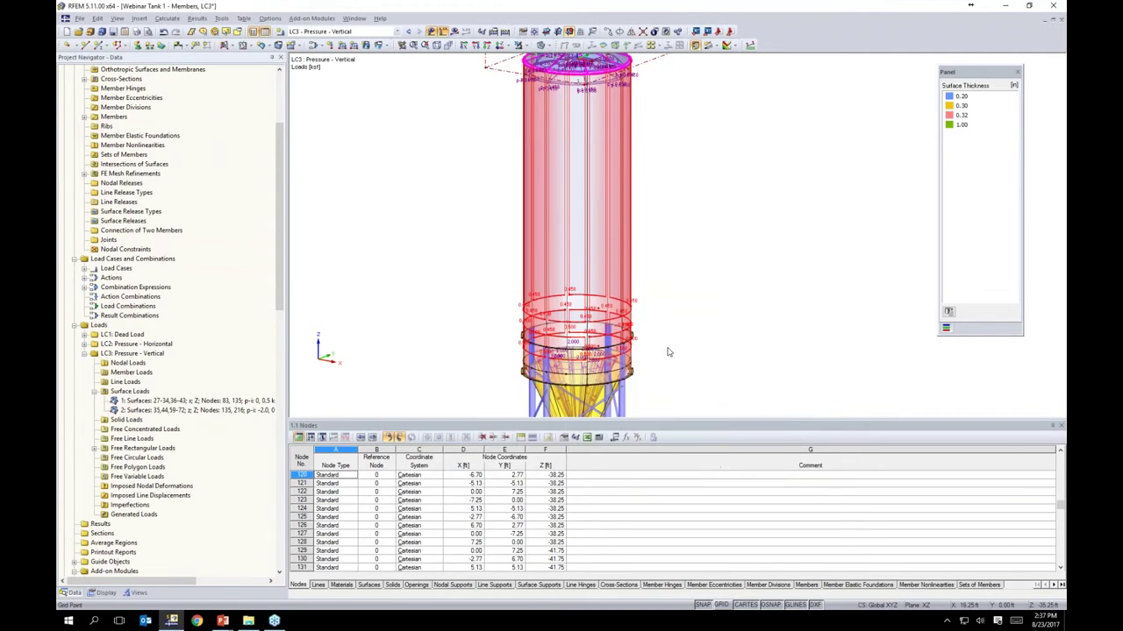
Step: Change the LC3 surface load on hopper surfaces 35,44,59-72 to local x direction with p1 0.5 ksf
{"action": "scroll", "coordinate": [664, 319], "scroll_direction": "up", "scroll_amount": 4}
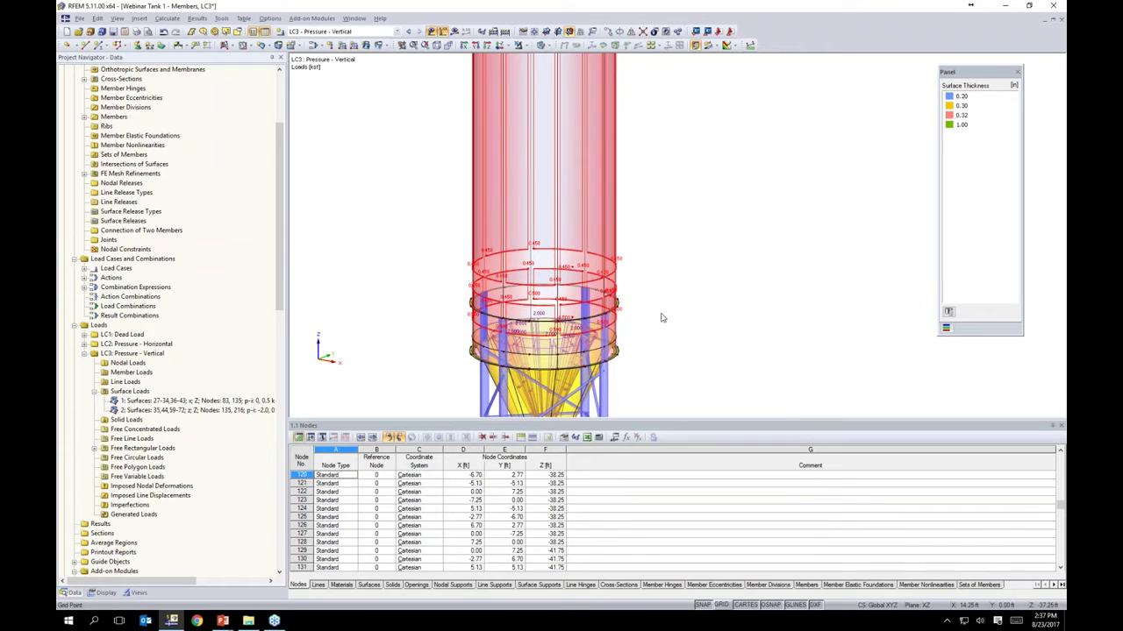
{"action": "scroll", "coordinate": [586, 278], "scroll_direction": "up", "scroll_amount": 5}
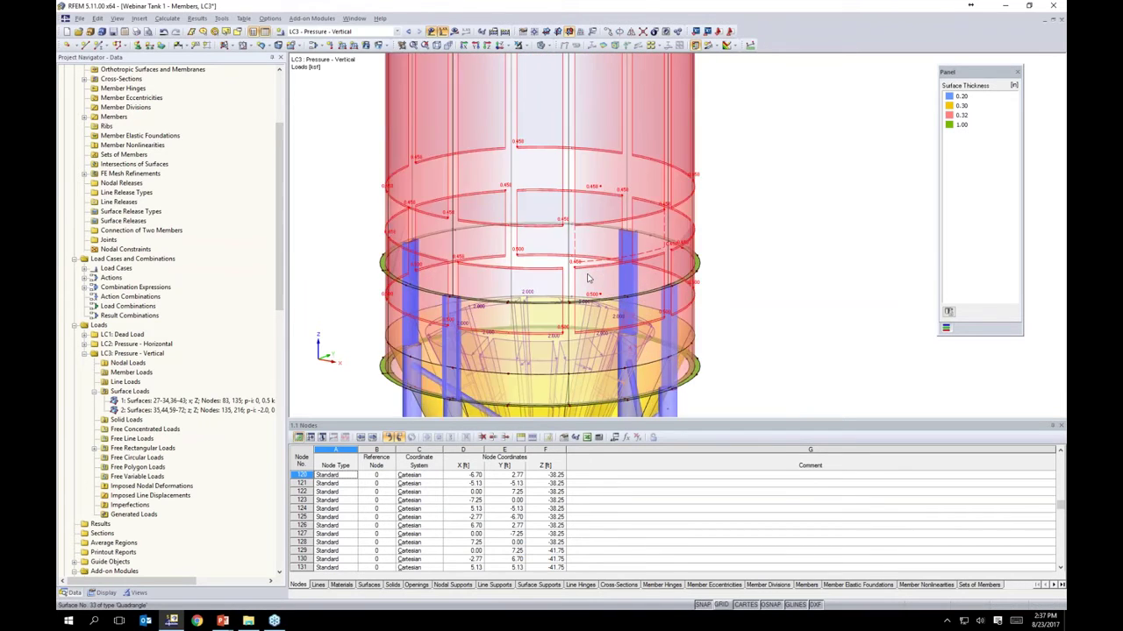
{"action": "scroll", "coordinate": [586, 277], "scroll_direction": "up", "scroll_amount": 4}
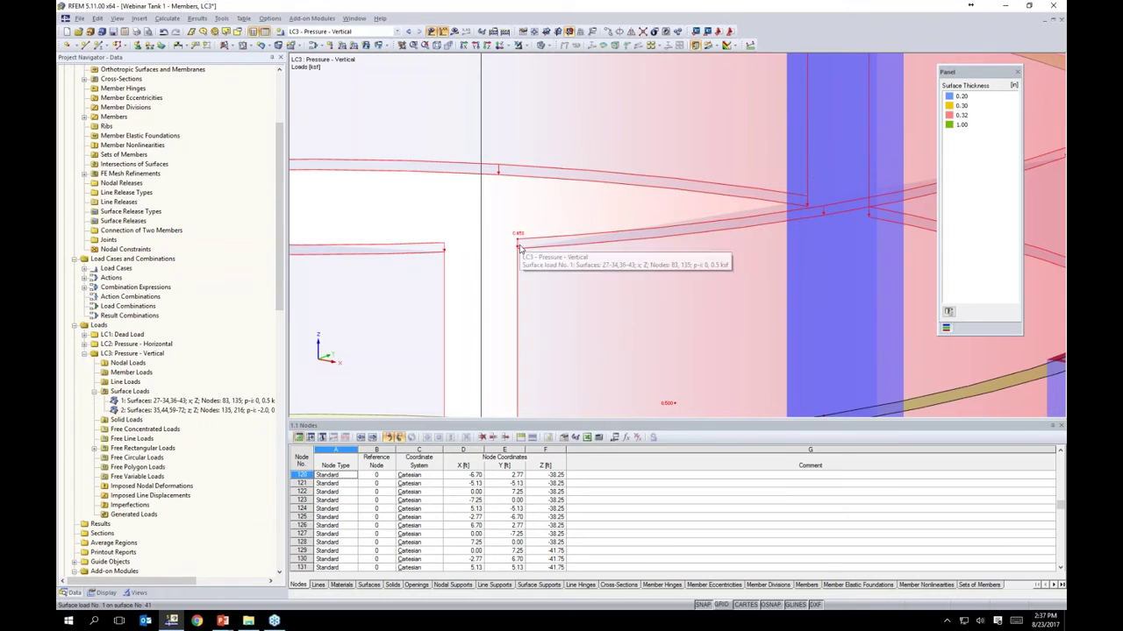
{"action": "scroll", "coordinate": [522, 256], "scroll_direction": "down", "scroll_amount": 10}
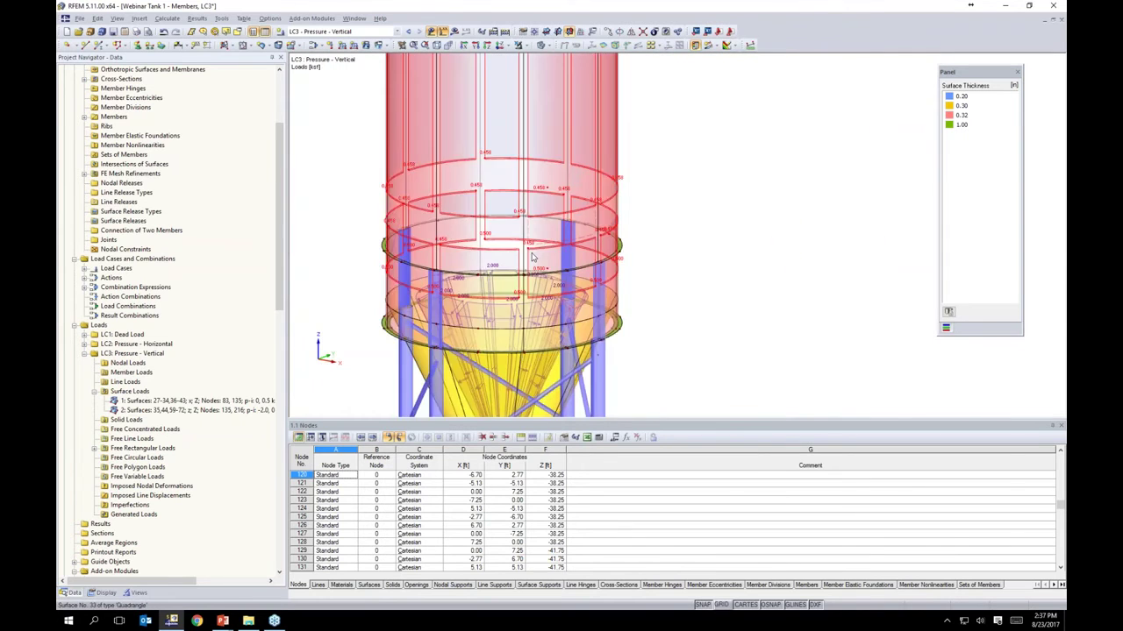
{"action": "scroll", "coordinate": [655, 269], "scroll_direction": "down", "scroll_amount": 2}
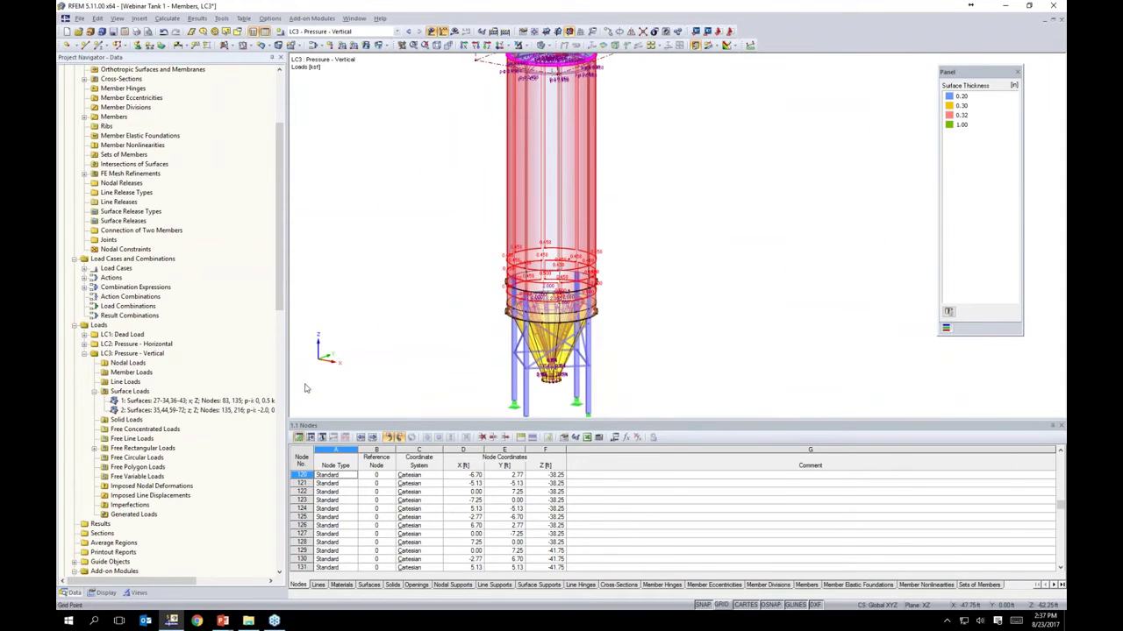
{"action": "right_click", "coordinate": [160, 412]}
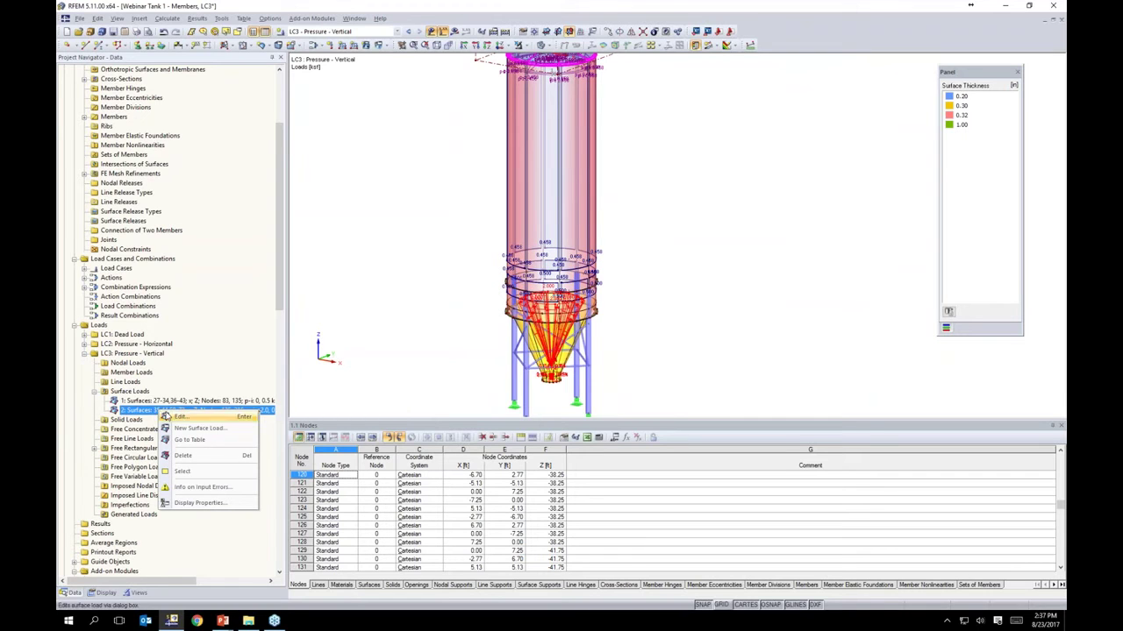
{"action": "left_click", "coordinate": [180, 418]}
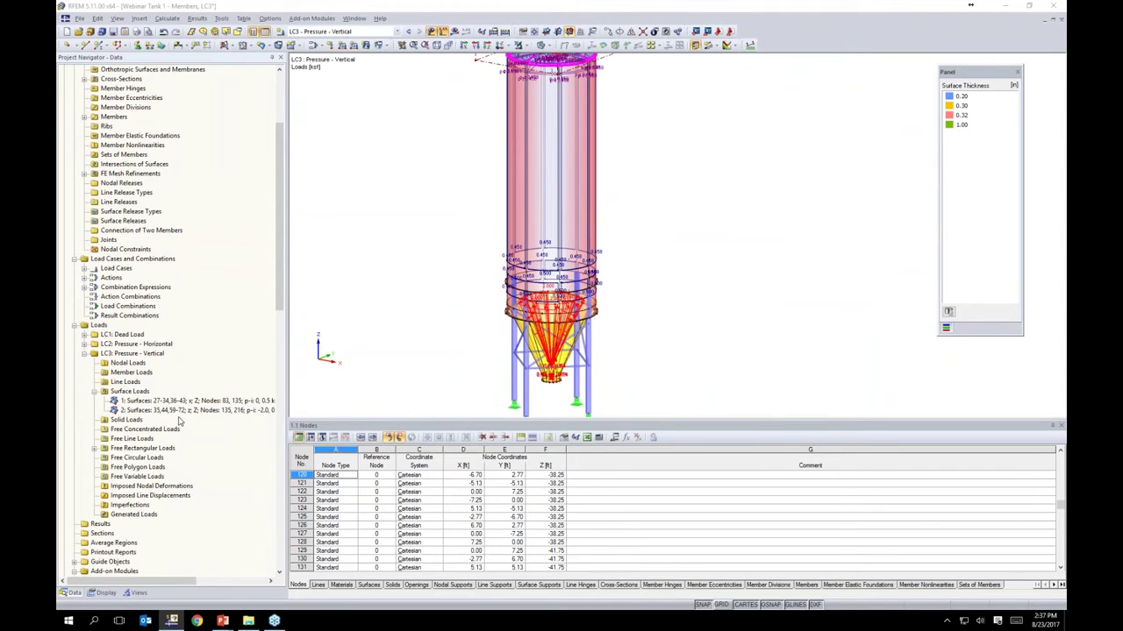
{"action": "left_click", "coordinate": [527, 203]}
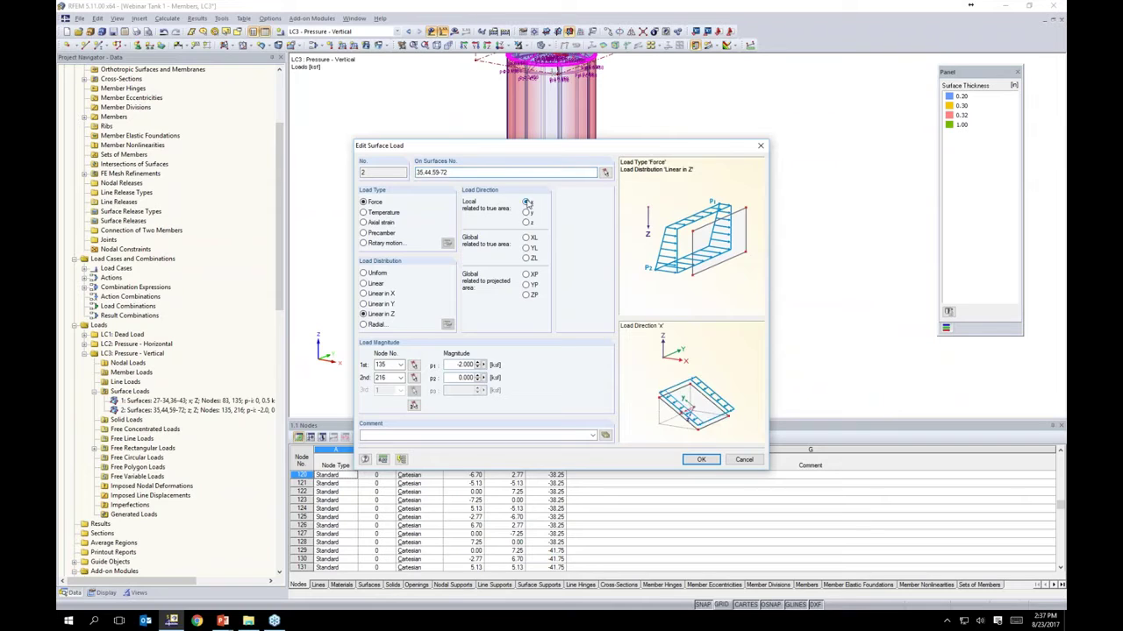
{"action": "left_click_drag", "start_coordinate": [455, 365], "coordinate": [494, 366]}
{"action": "type", "text": "0.5"}
{"action": "left_click", "coordinate": [700, 460]}
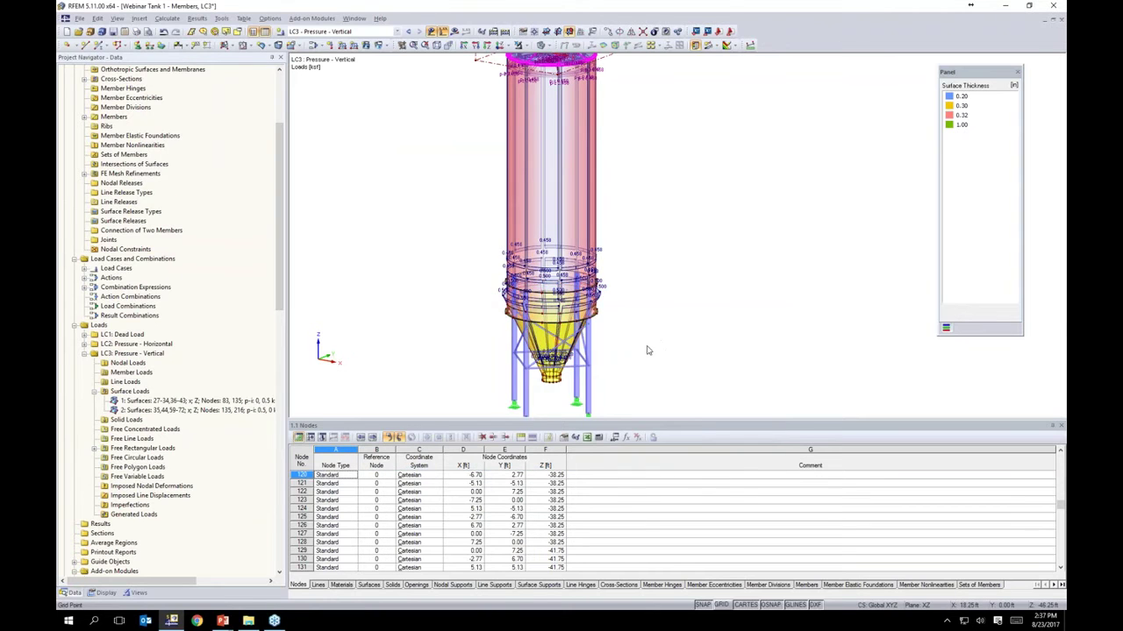
Step: Delete the free rectangular load on the roof from the Pressure - Vertical load case
{"action": "scroll", "coordinate": [592, 272], "scroll_direction": "up", "scroll_amount": 5}
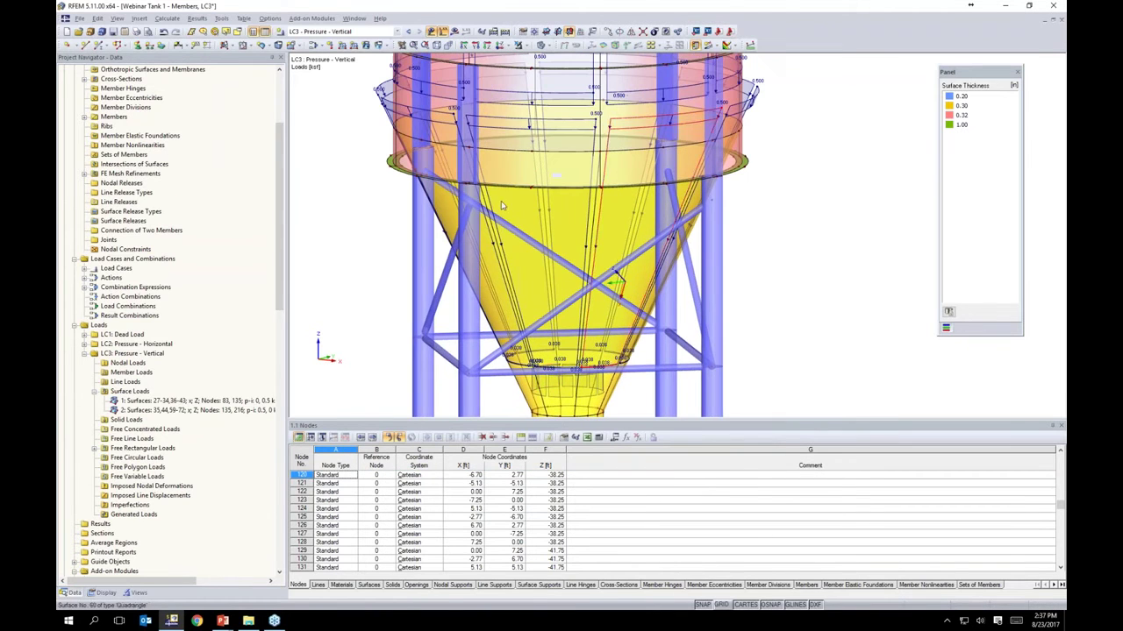
{"action": "scroll", "coordinate": [592, 272], "scroll_direction": "down", "scroll_amount": 6}
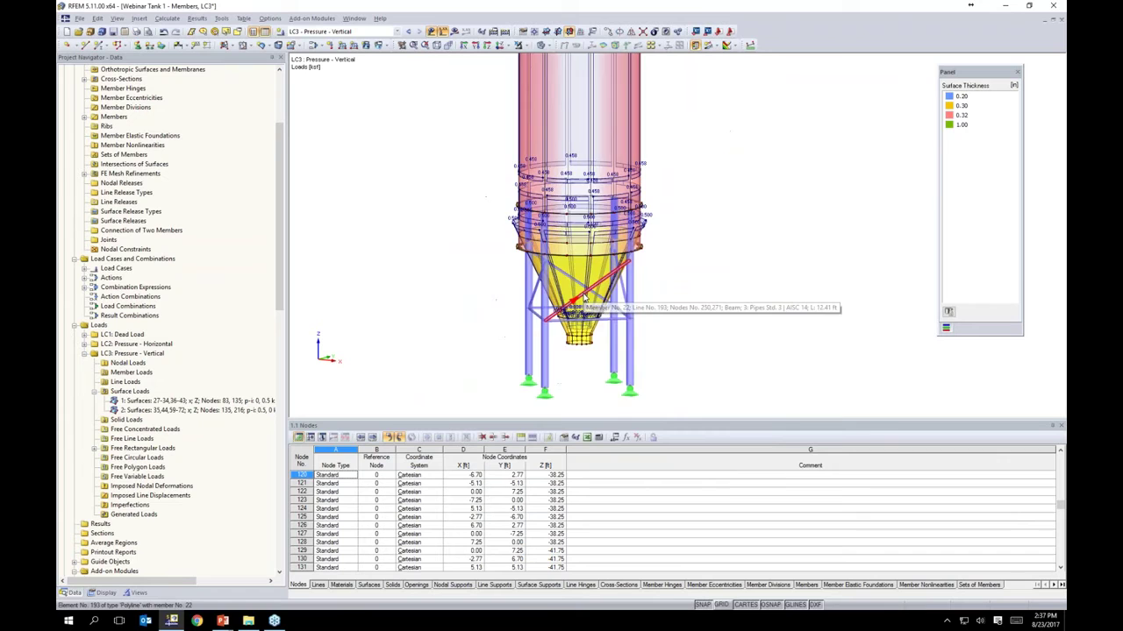
{"action": "scroll", "coordinate": [662, 252], "scroll_direction": "up", "scroll_amount": 3}
{"action": "middle_click_drag", "start_coordinate": [647, 295], "coordinate": [650, 171]}
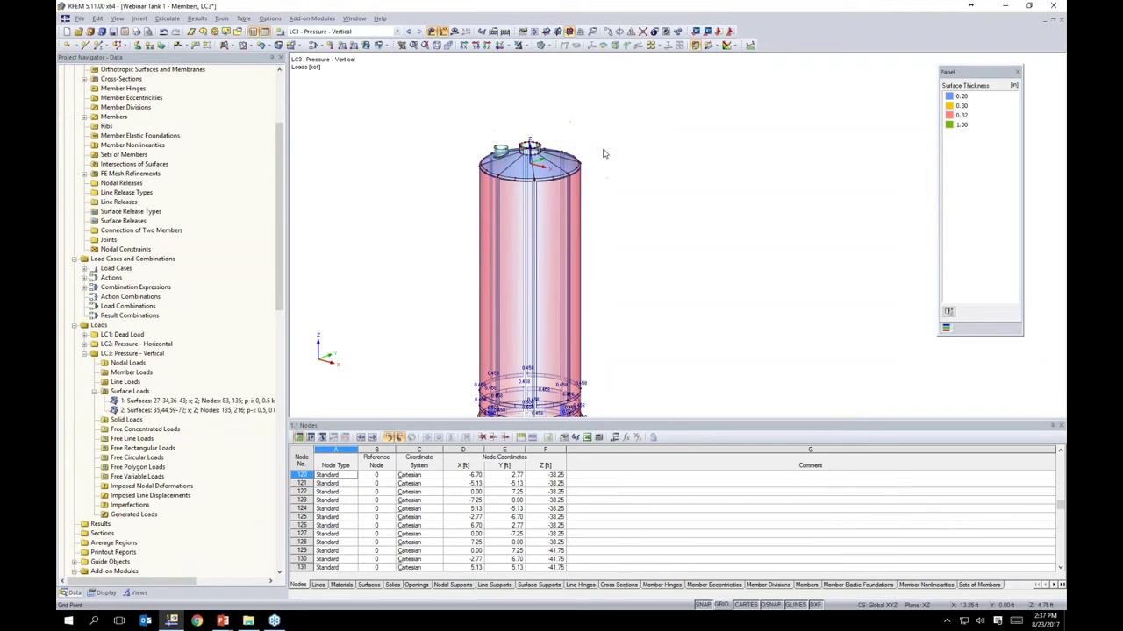
{"action": "scroll", "coordinate": [621, 232], "scroll_direction": "down", "scroll_amount": 1}
{"action": "middle_click_drag", "start_coordinate": [621, 231], "coordinate": [649, 193]}
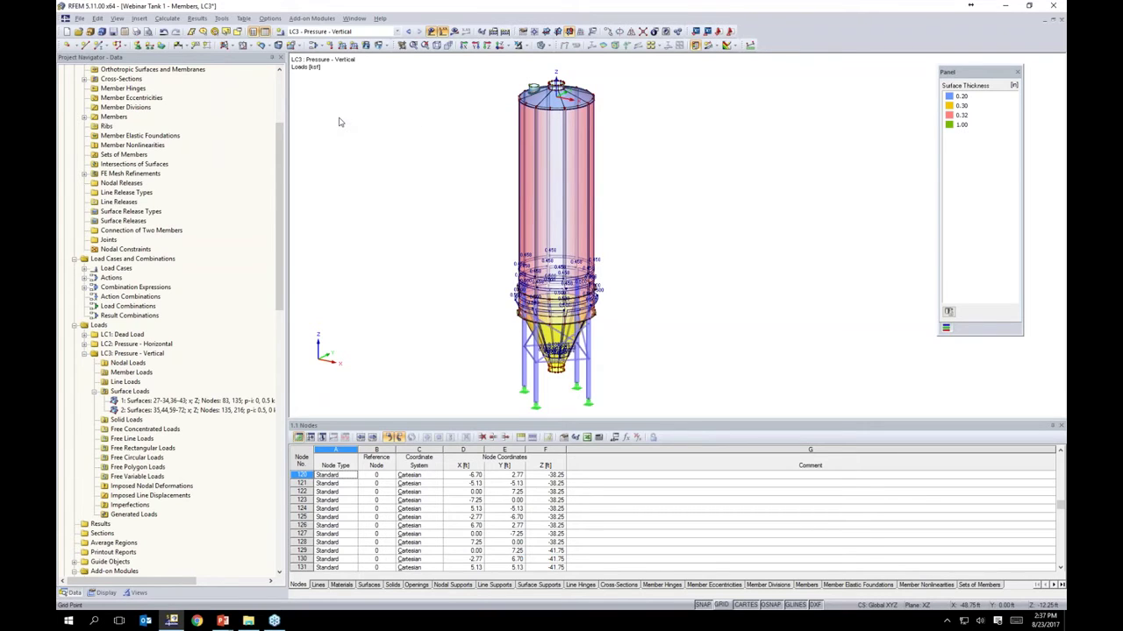
Step: Generate the load combinations from the Section 2.3 (LRFD) and Section 2.4 (ASD) combination expressions and accept them
{"action": "left_click", "coordinate": [314, 45]}
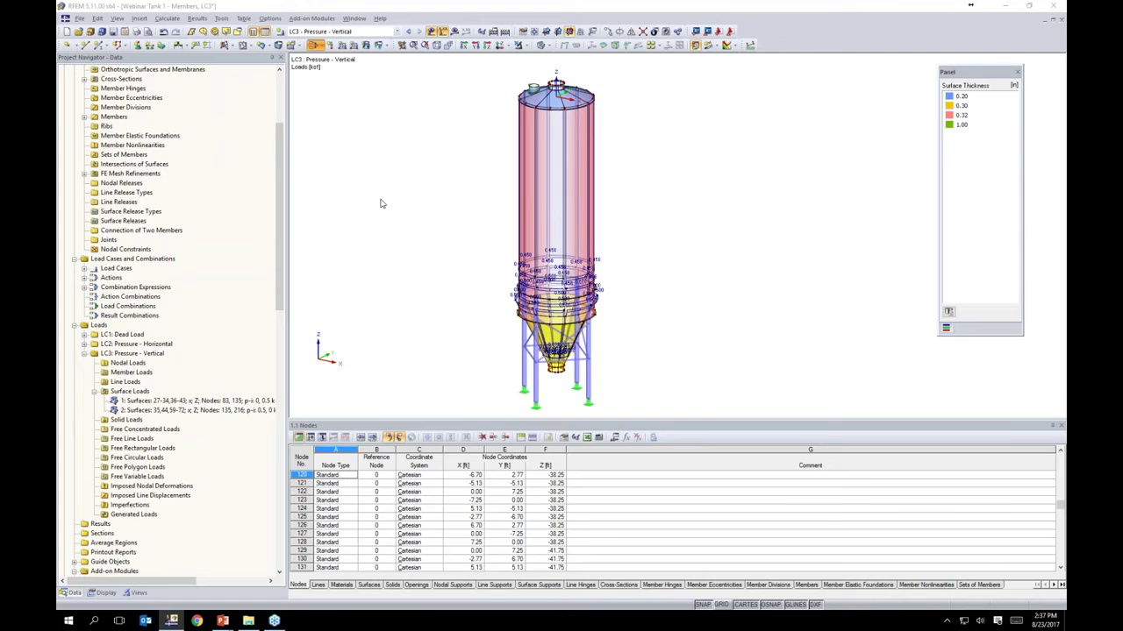
{"action": "left_click", "coordinate": [418, 146]}
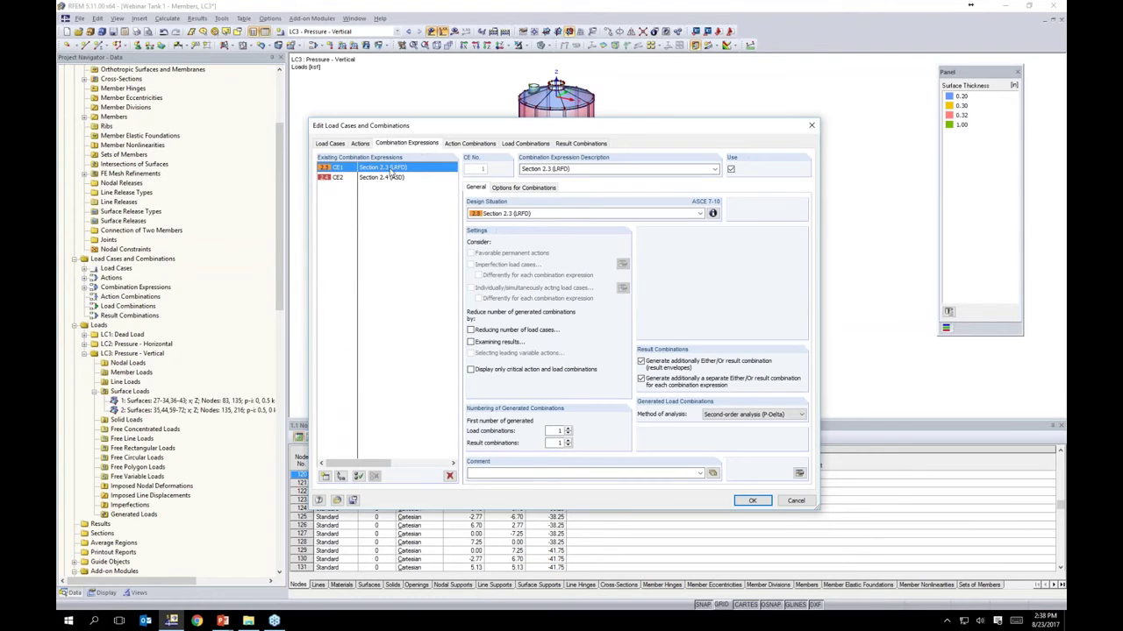
{"action": "left_click", "coordinate": [389, 178]}
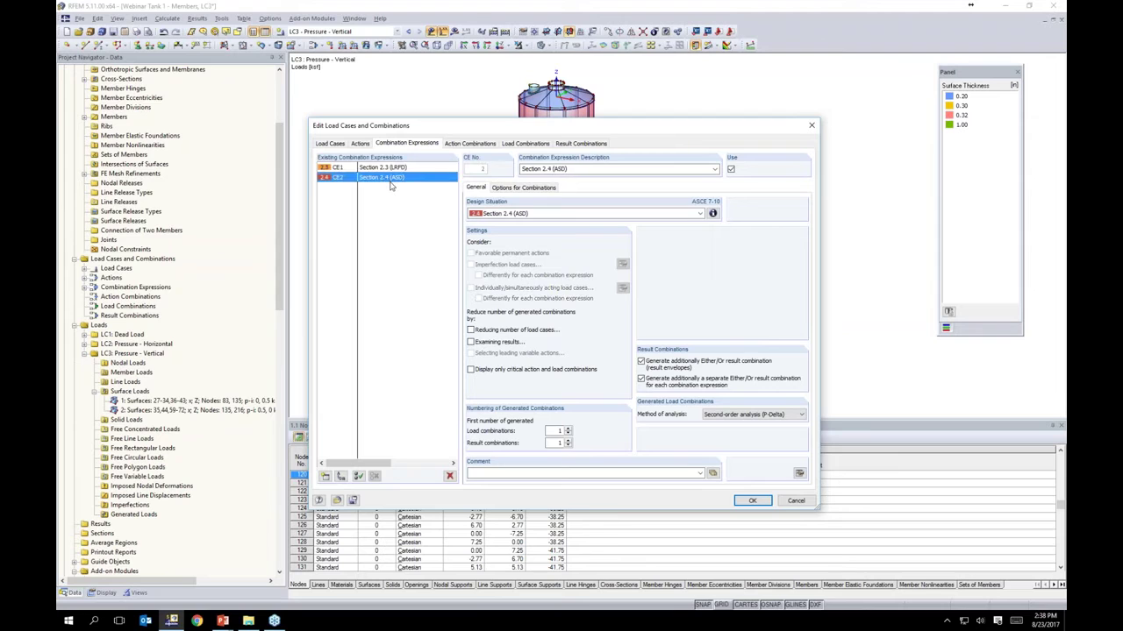
{"action": "left_click", "coordinate": [526, 143]}
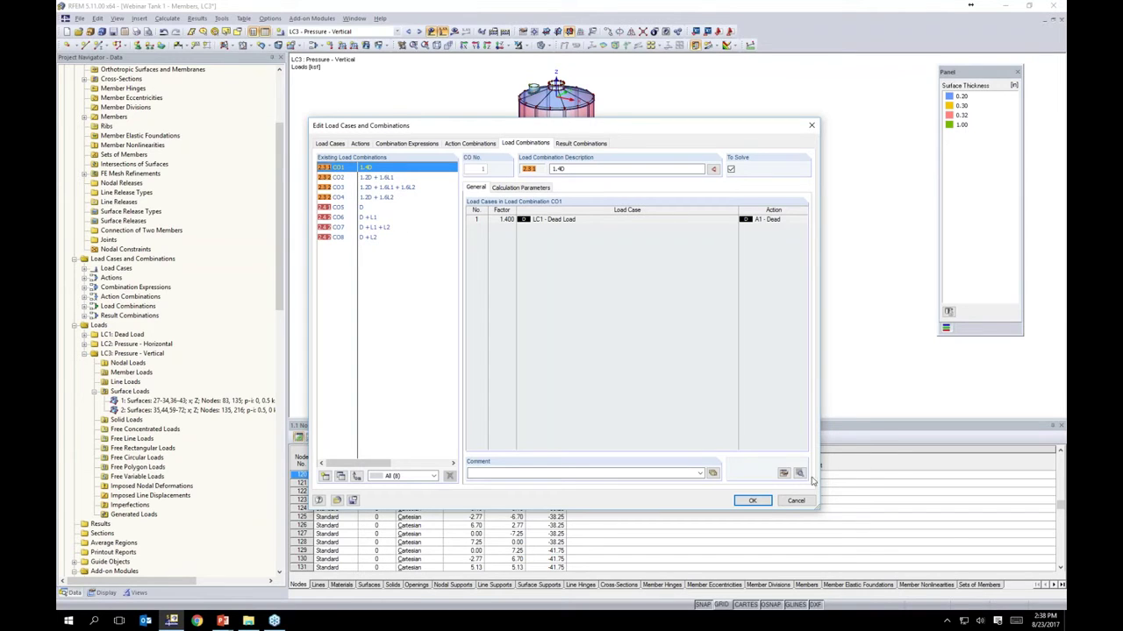
{"action": "left_click", "coordinate": [752, 501]}
Step: Examine the AISC 360-10 C2.3(2) stiffness modification settings of members 1-24 in the tank's support frame
{"action": "middle_click_drag", "start_coordinate": [635, 314], "coordinate": [625, 255]}
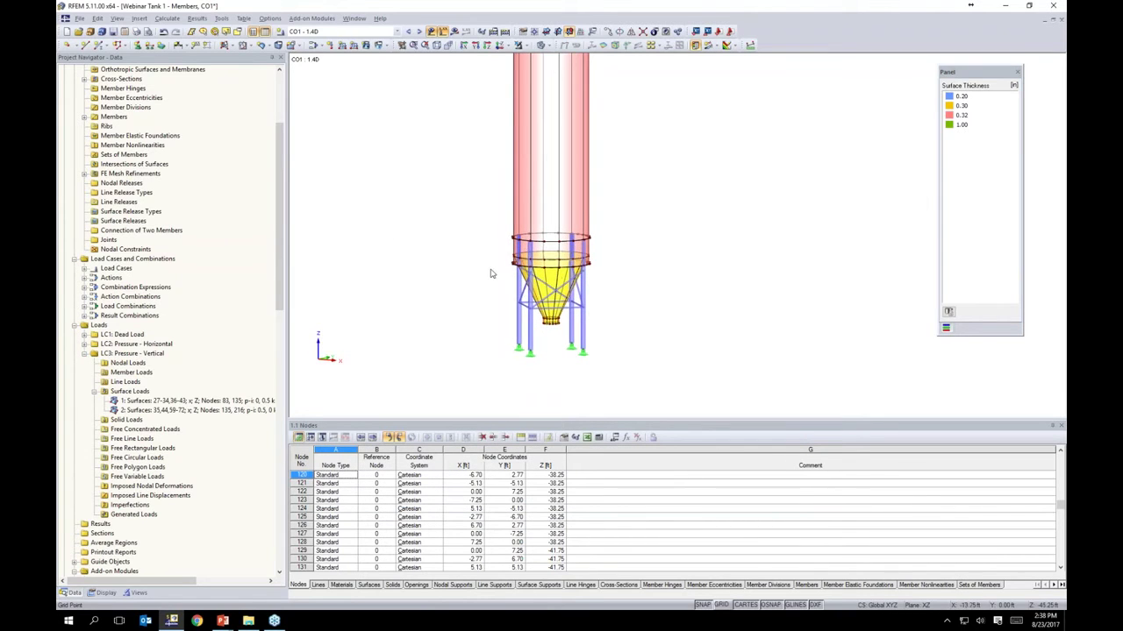
{"action": "left_click_drag", "start_coordinate": [484, 217], "coordinate": [661, 377]}
{"action": "scroll", "coordinate": [570, 340], "scroll_direction": "up", "scroll_amount": 3}
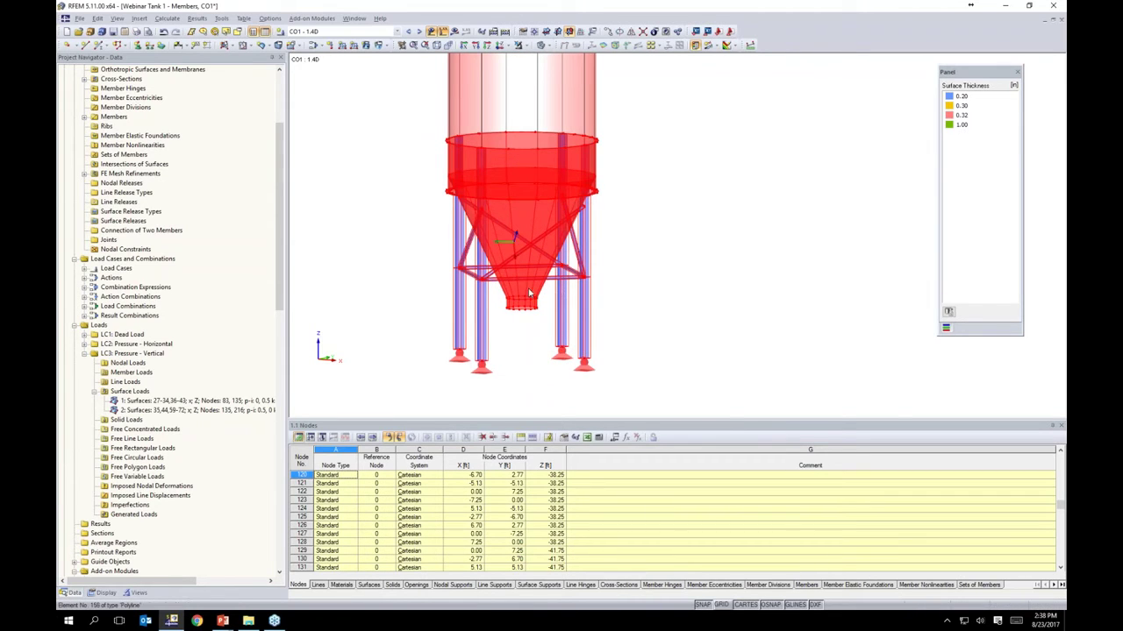
{"action": "right_click", "coordinate": [585, 317]}
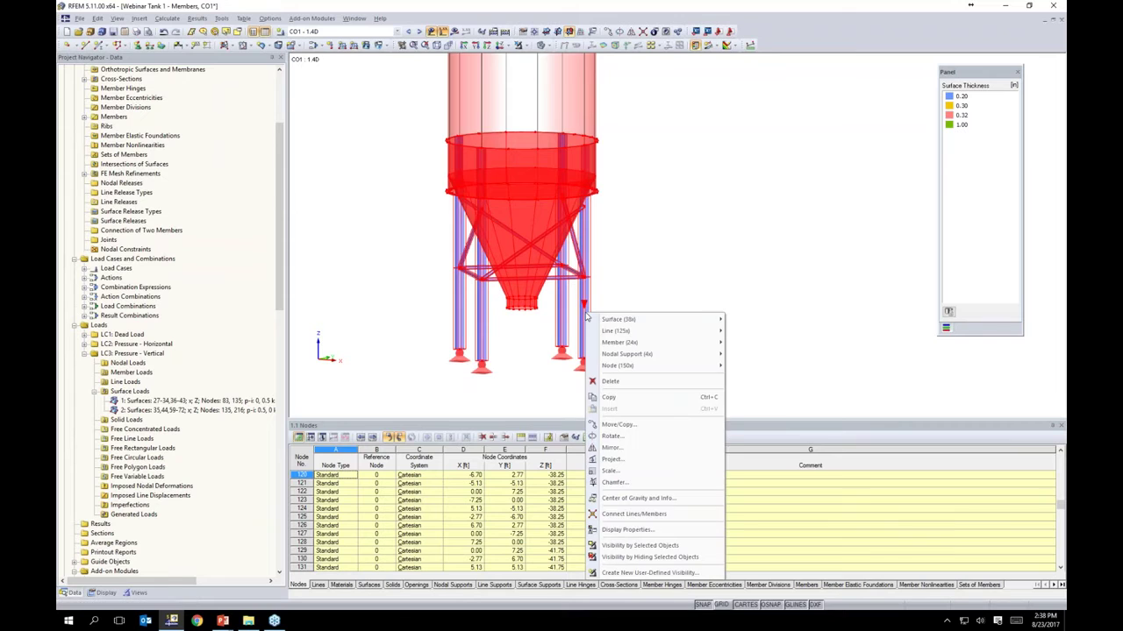
{"action": "mouse_move", "coordinate": [625, 344]}
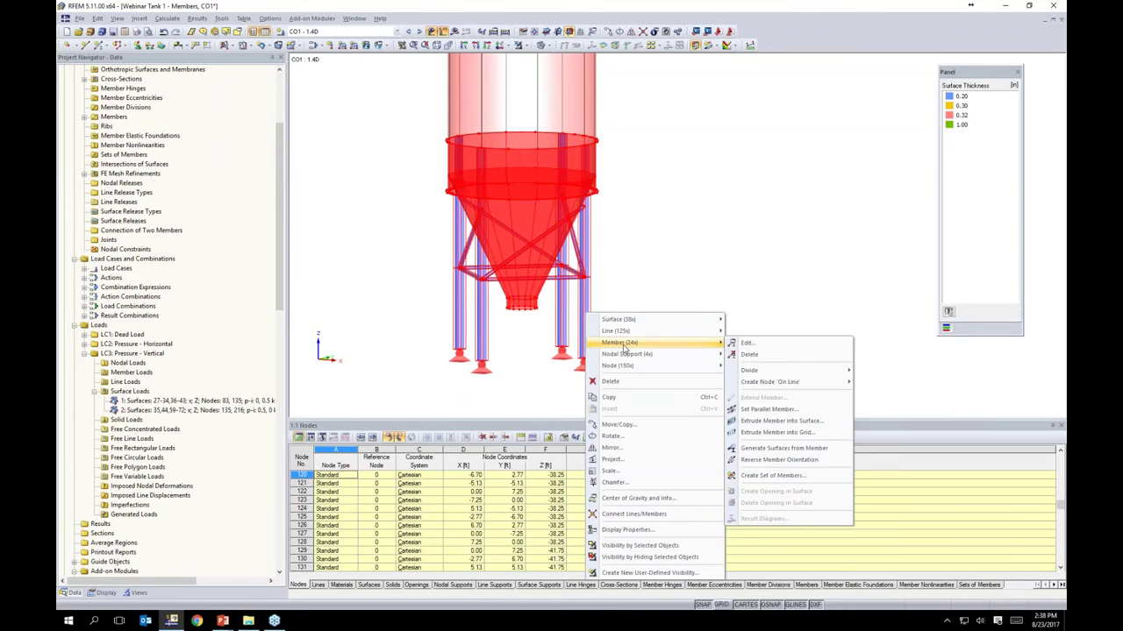
{"action": "left_click", "coordinate": [746, 343]}
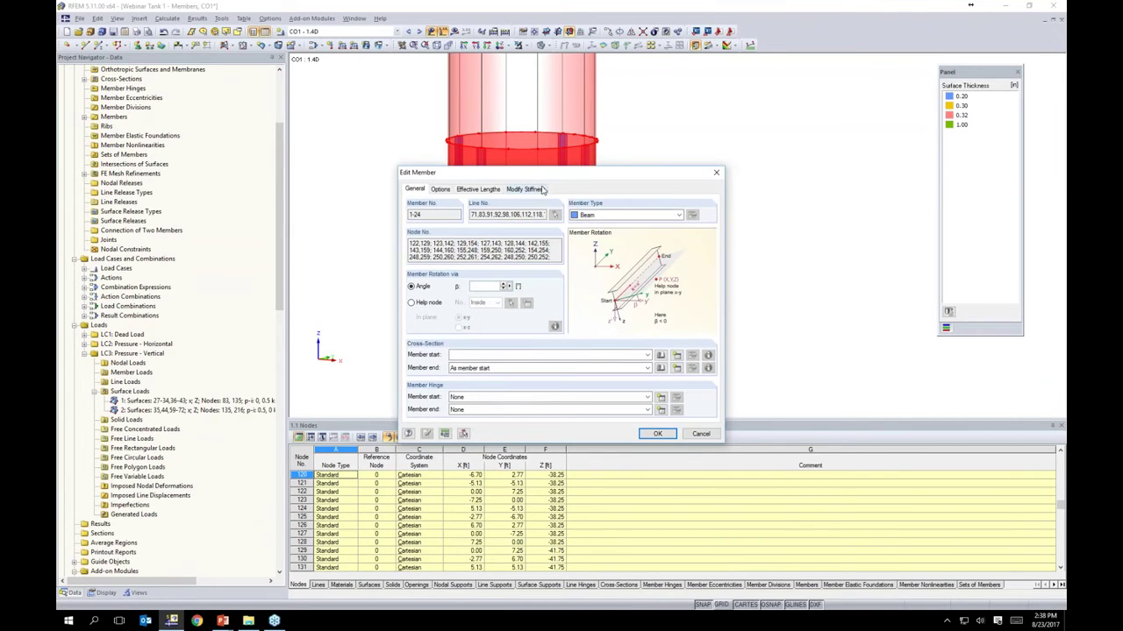
{"action": "left_click", "coordinate": [525, 190]}
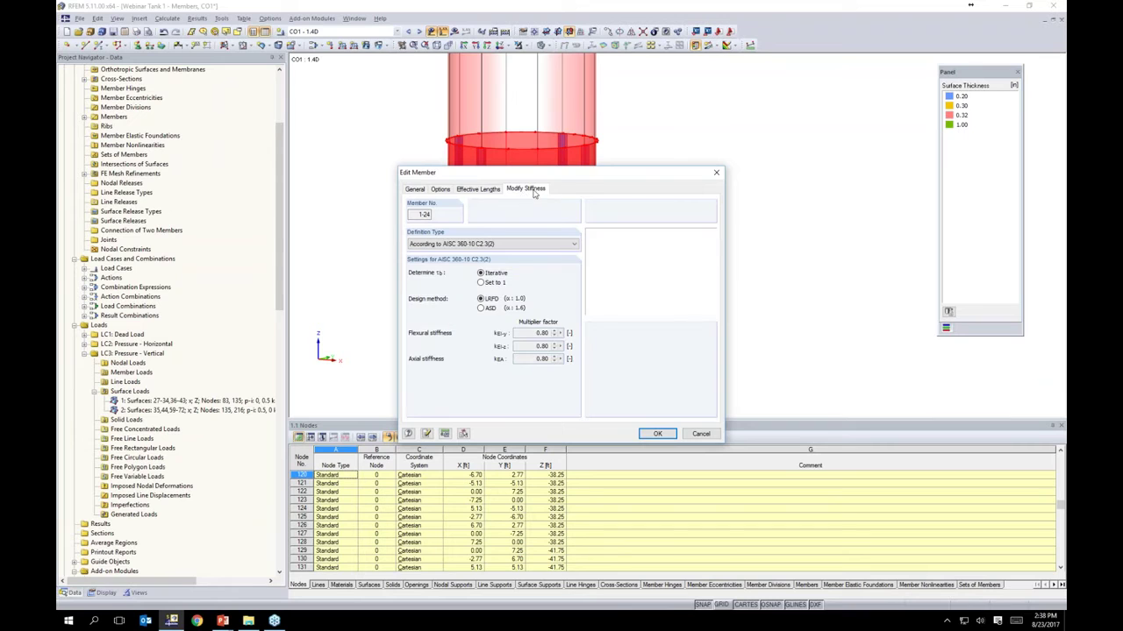
{"action": "left_click_drag", "start_coordinate": [572, 178], "coordinate": [741, 143]}
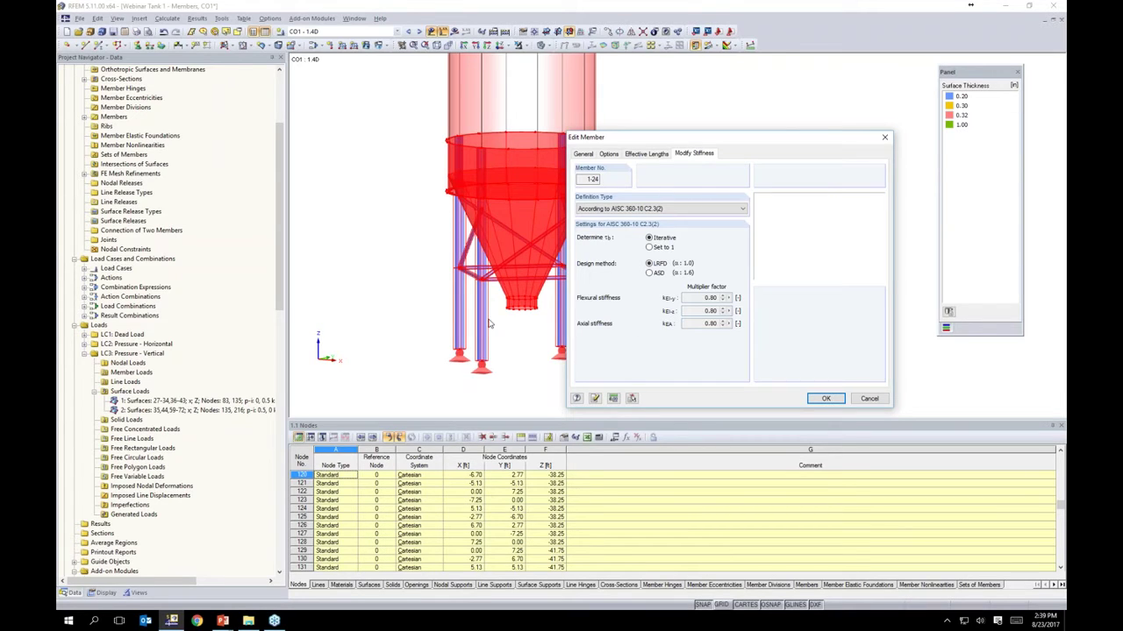
{"action": "left_click", "coordinate": [823, 399]}
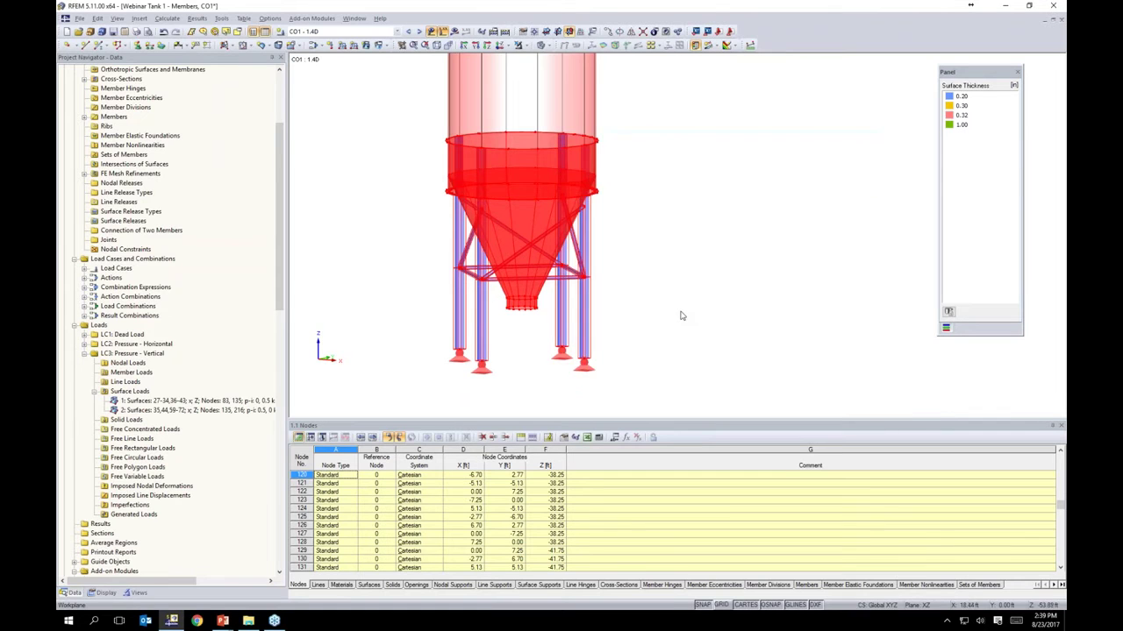
Step: Regenerate the FE mesh with a 1.00 ft target length of finite elements
{"action": "left_click", "coordinate": [167, 18]}
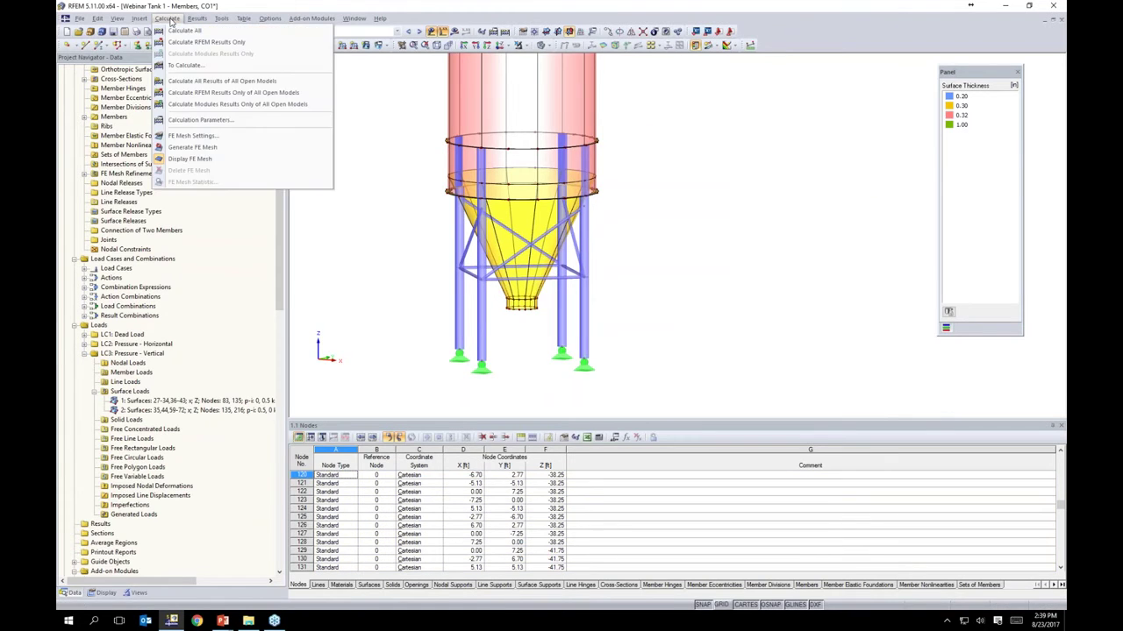
{"action": "left_click", "coordinate": [188, 136]}
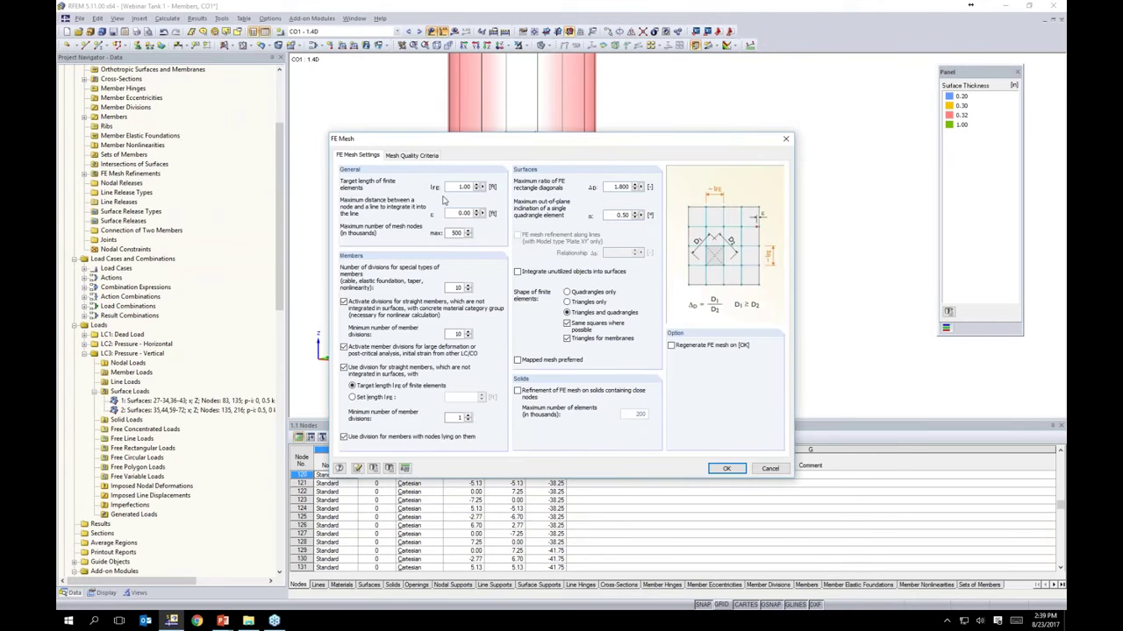
{"action": "double_click", "coordinate": [463, 186]}
{"action": "left_click", "coordinate": [671, 346]}
{"action": "left_click", "coordinate": [727, 469]}
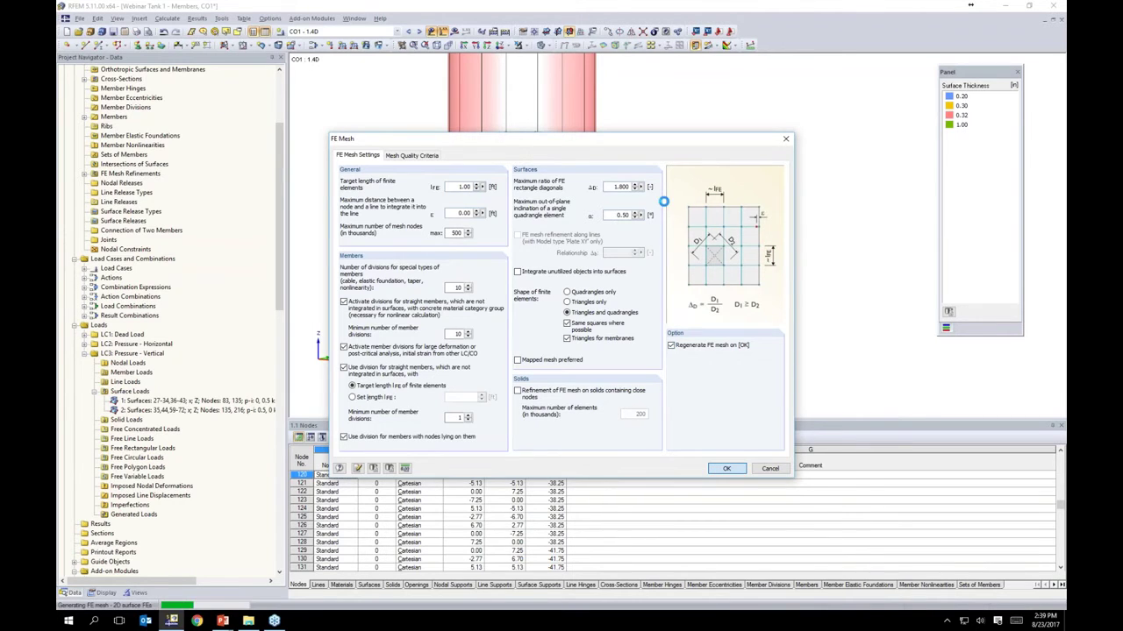
Step: Inspect the generated FE mesh on the hopper, its ring connections and the small nozzle on the roof
{"action": "middle_click_drag", "start_coordinate": [645, 241], "coordinate": [676, 258], "text": "ctrl"}
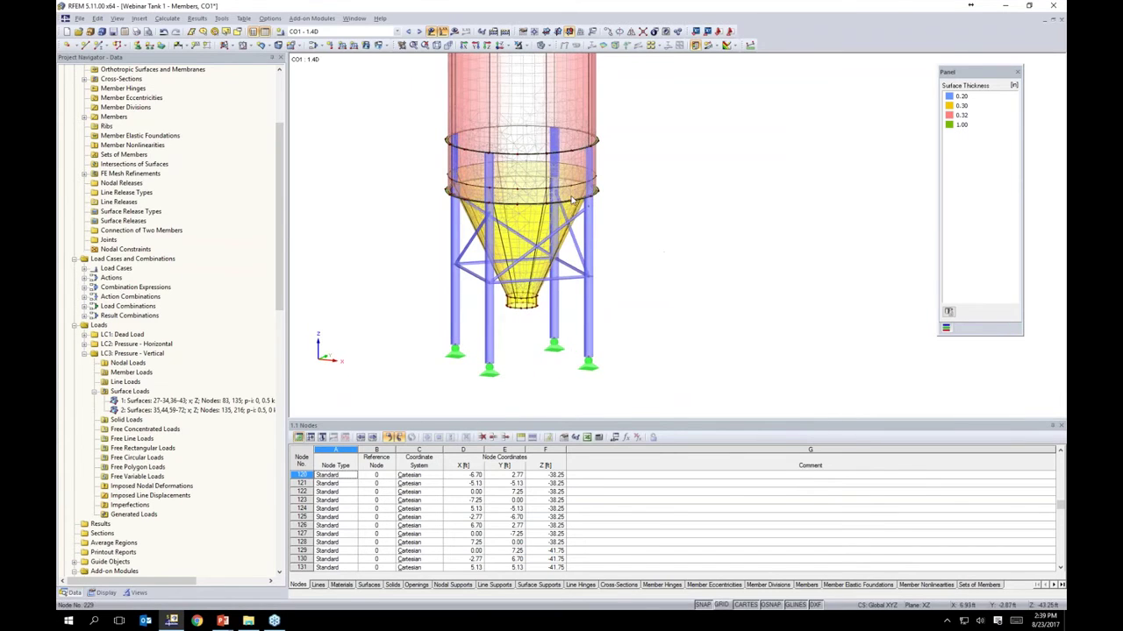
{"action": "scroll", "coordinate": [563, 188], "scroll_direction": "up", "scroll_amount": 6}
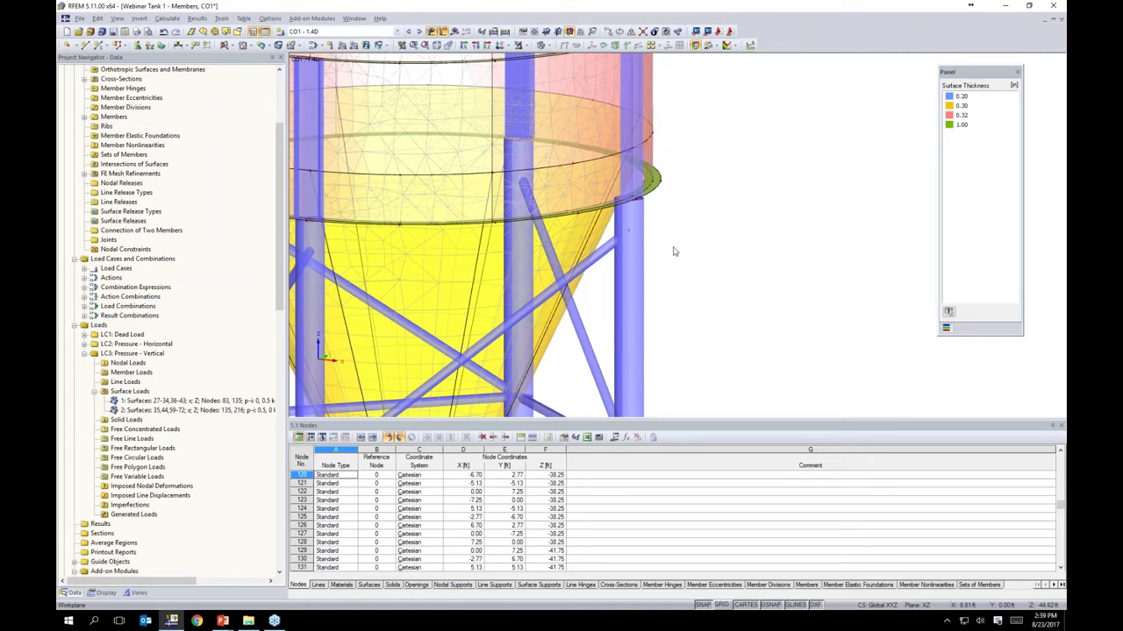
{"action": "scroll", "coordinate": [675, 251], "scroll_direction": "down", "scroll_amount": 2}
{"action": "scroll", "coordinate": [685, 303], "scroll_direction": "down", "scroll_amount": 1}
{"action": "scroll", "coordinate": [565, 237], "scroll_direction": "down", "scroll_amount": 1}
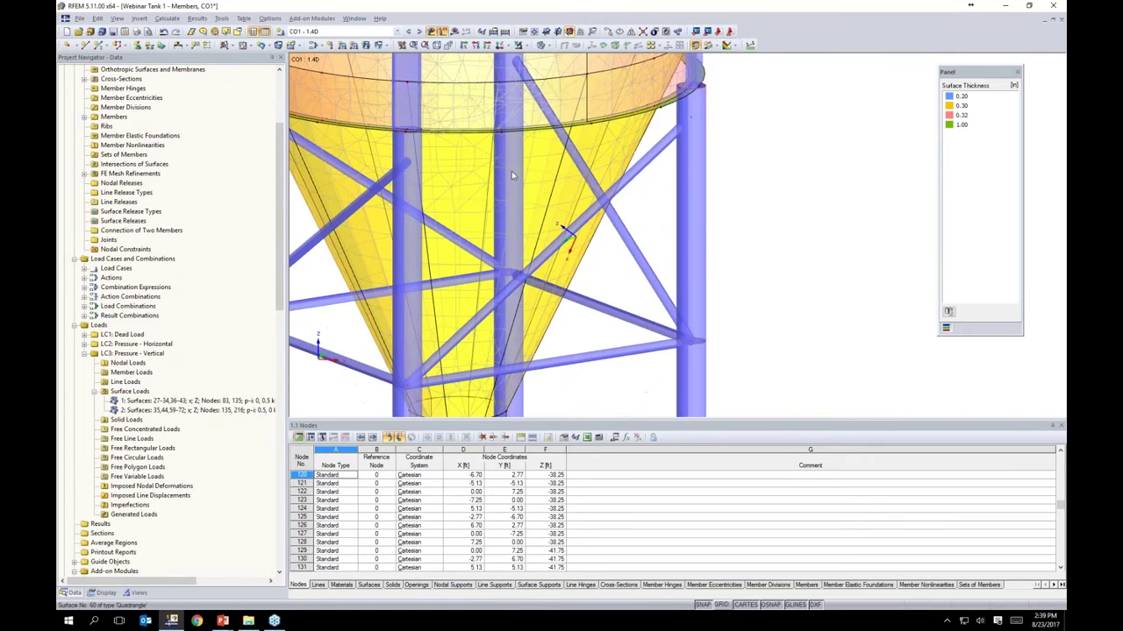
{"action": "scroll", "coordinate": [462, 232], "scroll_direction": "down", "scroll_amount": 3}
{"action": "middle_click_drag", "start_coordinate": [561, 63], "coordinate": [647, 386]}
{"action": "scroll", "coordinate": [542, 213], "scroll_direction": "up", "scroll_amount": 6}
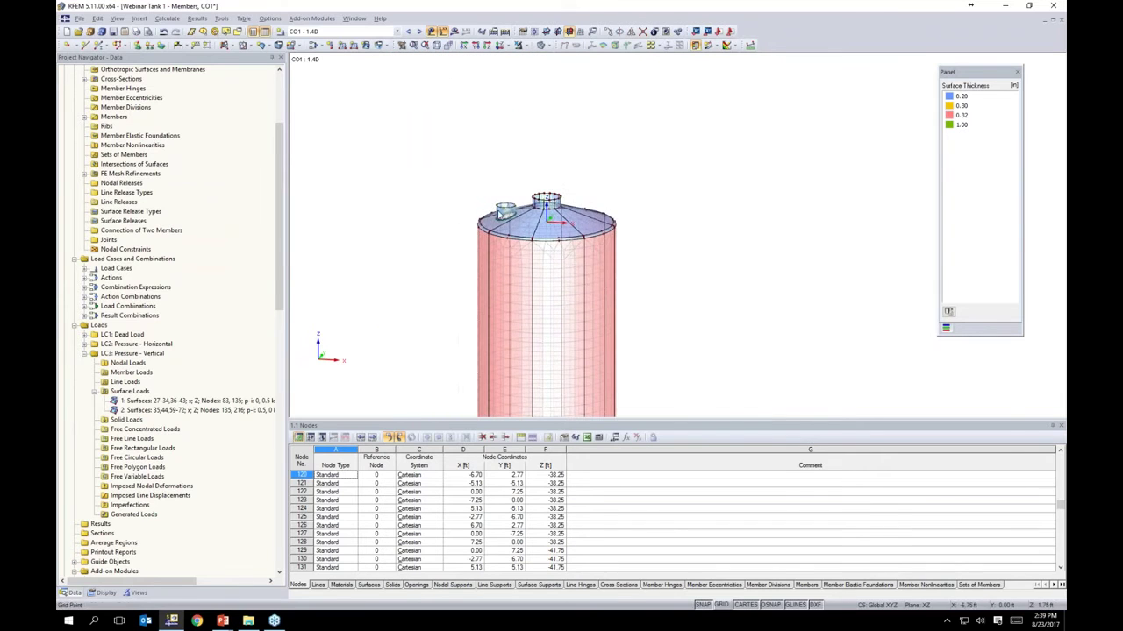
{"action": "middle_click_drag", "start_coordinate": [542, 213], "coordinate": [547, 162], "text": "ctrl"}
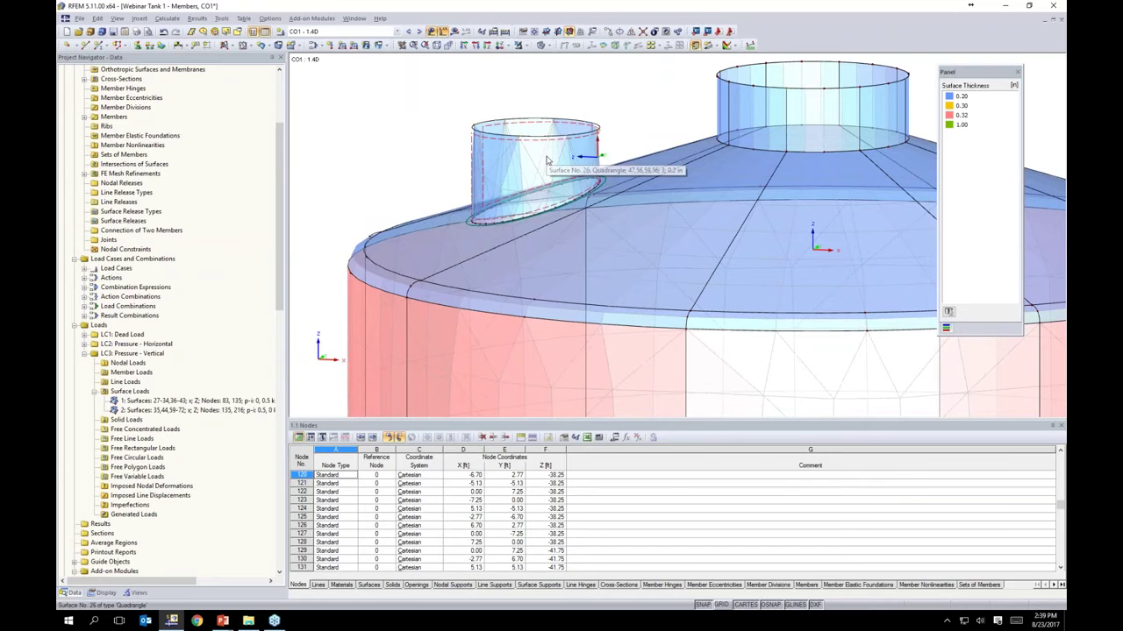
{"action": "scroll", "coordinate": [547, 162], "scroll_direction": "up", "scroll_amount": 4}
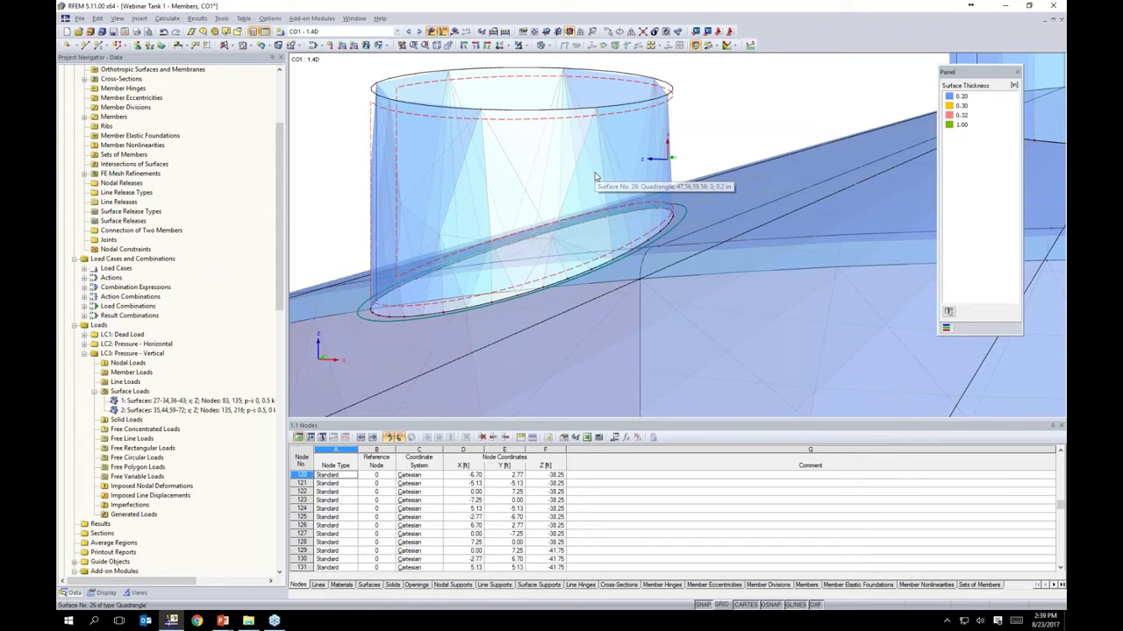
Step: Assign a new surface FE mesh refinement with 0.20 ft target length to both roof nozzles and the hopper outlet cylinder
{"action": "scroll", "coordinate": [595, 177], "scroll_direction": "down", "scroll_amount": 5}
{"action": "middle_click_drag", "start_coordinate": [595, 177], "coordinate": [508, 132]}
{"action": "left_click_drag", "start_coordinate": [516, 141], "coordinate": [341, 98]}
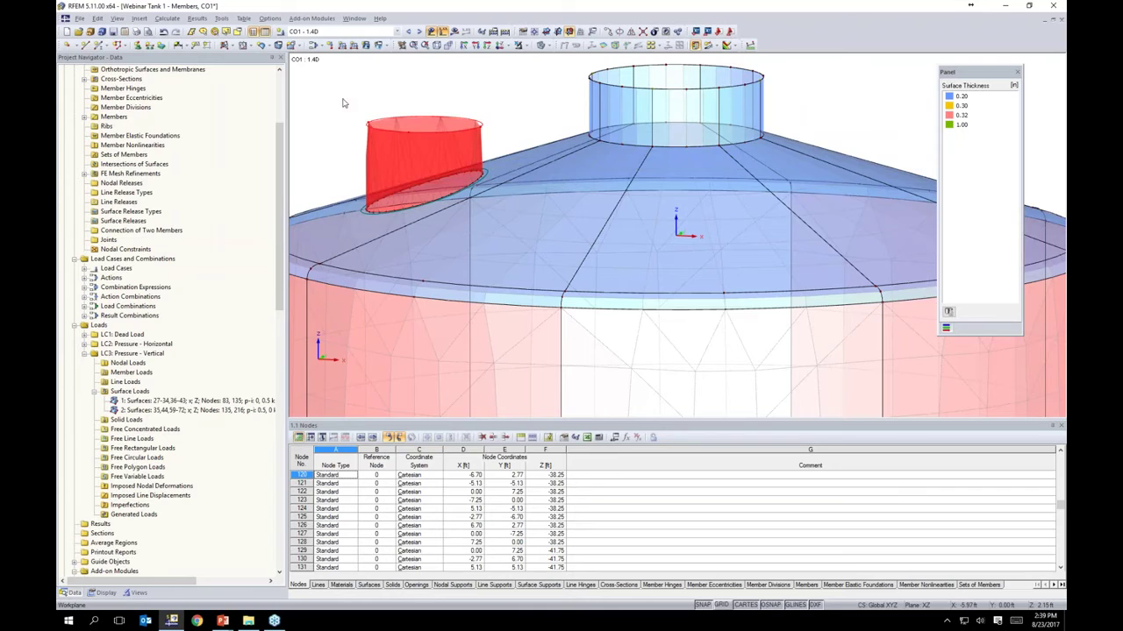
{"action": "scroll", "coordinate": [340, 100], "scroll_direction": "down", "scroll_amount": 3}
{"action": "middle_click_drag", "start_coordinate": [446, 103], "coordinate": [461, 128]}
{"action": "left_click_drag", "start_coordinate": [714, 126], "coordinate": [521, 90]}
{"action": "scroll", "coordinate": [521, 91], "scroll_direction": "down", "scroll_amount": 7}
{"action": "middle_click_drag", "start_coordinate": [533, 219], "coordinate": [544, 108]}
{"action": "scroll", "coordinate": [548, 271], "scroll_direction": "up", "scroll_amount": 4}
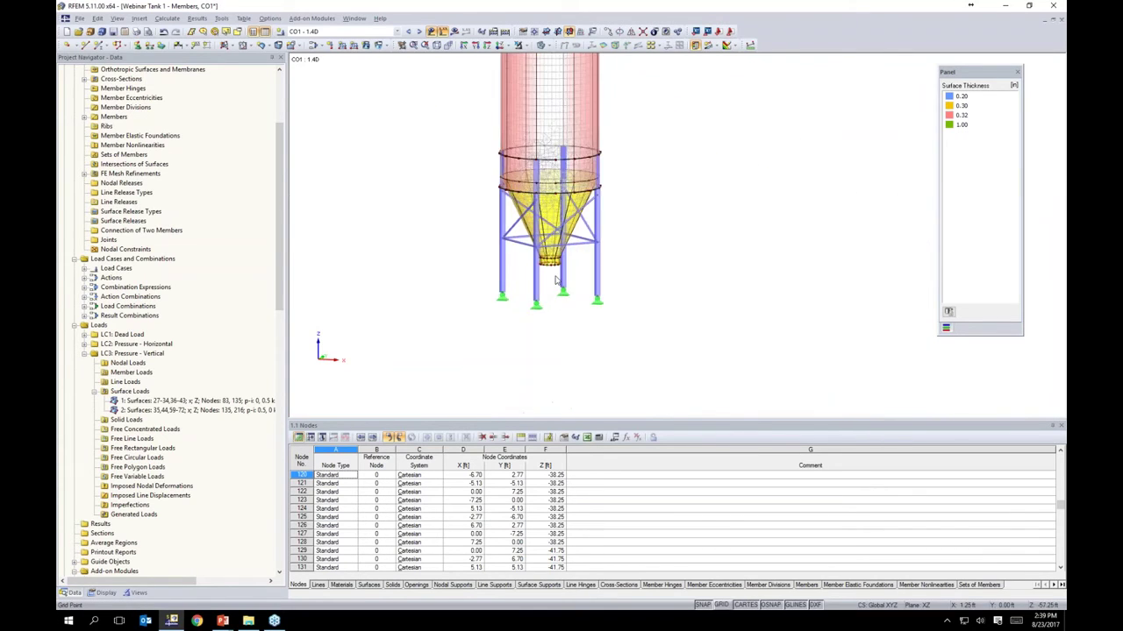
{"action": "scroll", "coordinate": [545, 271], "scroll_direction": "up", "scroll_amount": 5}
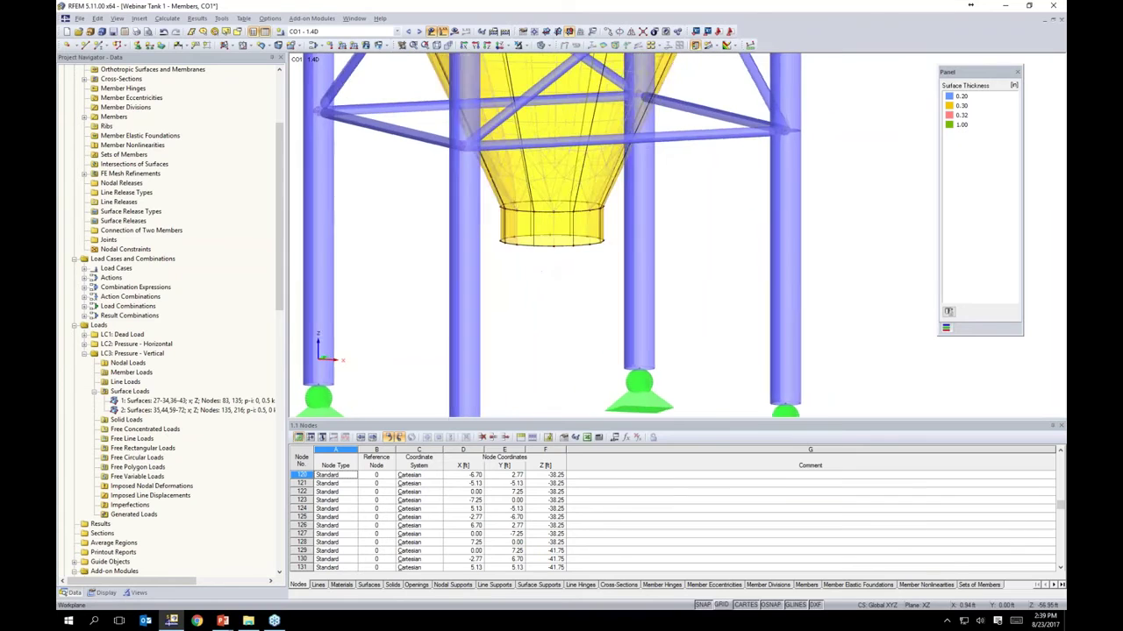
{"action": "left_click_drag", "start_coordinate": [621, 287], "coordinate": [493, 224]}
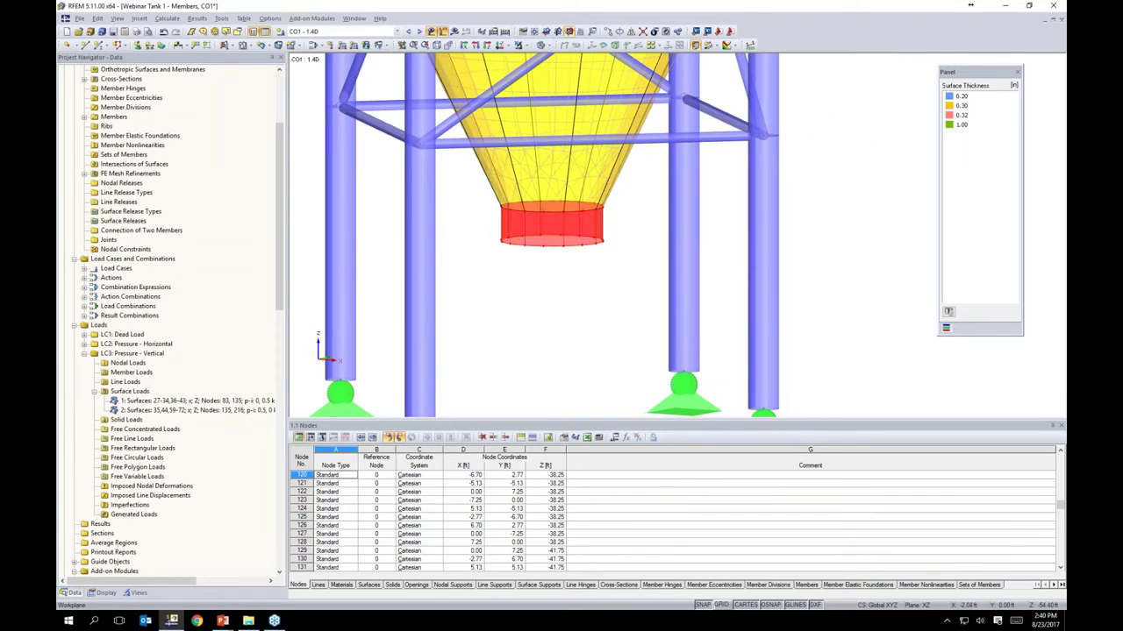
{"action": "scroll", "coordinate": [517, 243], "scroll_direction": "up", "scroll_amount": 1}
{"action": "right_click", "coordinate": [517, 221]}
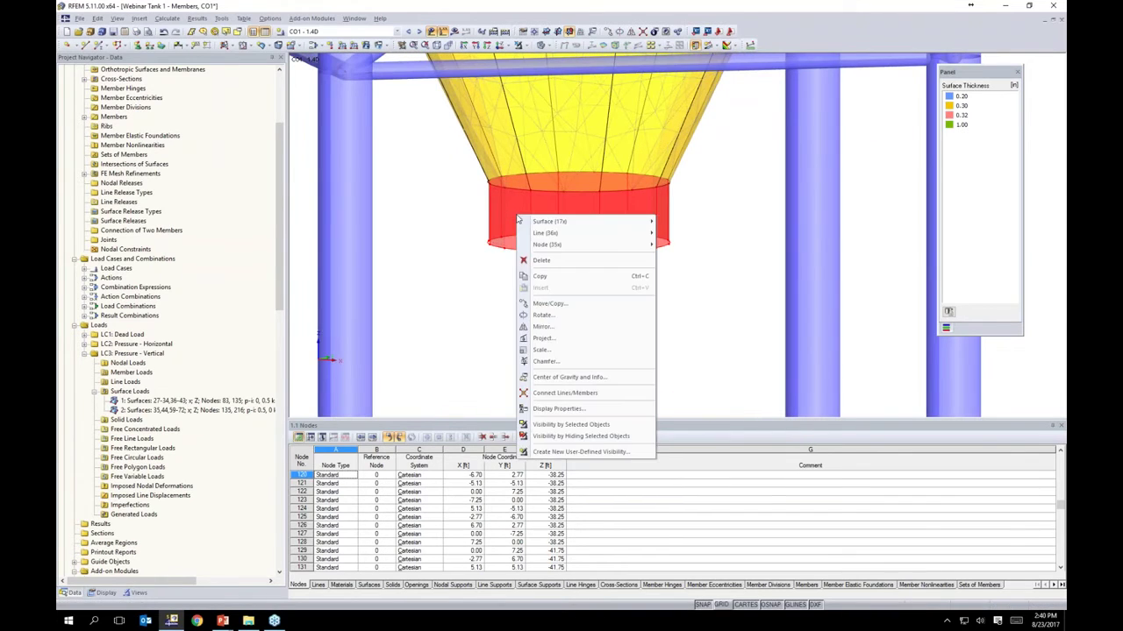
{"action": "mouse_move", "coordinate": [538, 225]}
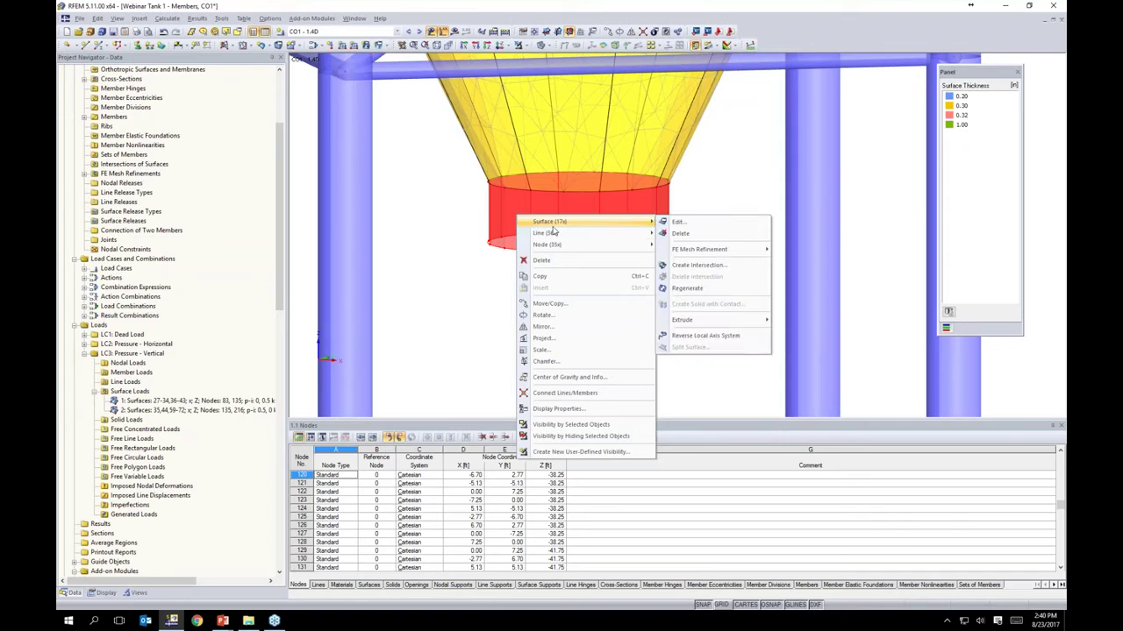
{"action": "mouse_move", "coordinate": [702, 250]}
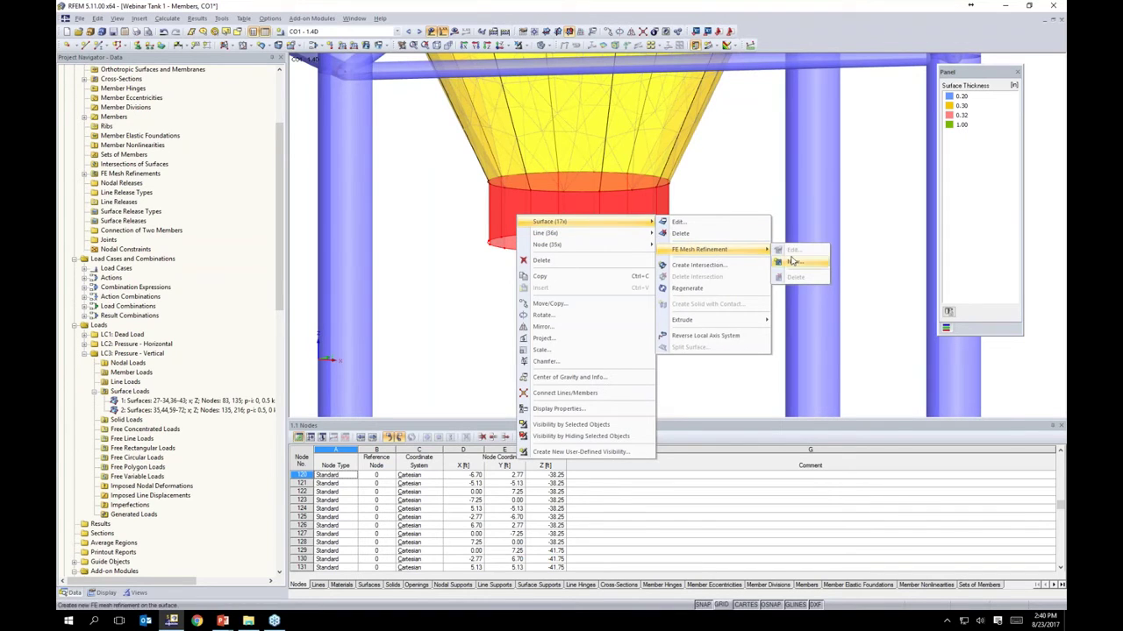
{"action": "left_click", "coordinate": [794, 263]}
{"action": "left_click", "coordinate": [620, 320]}
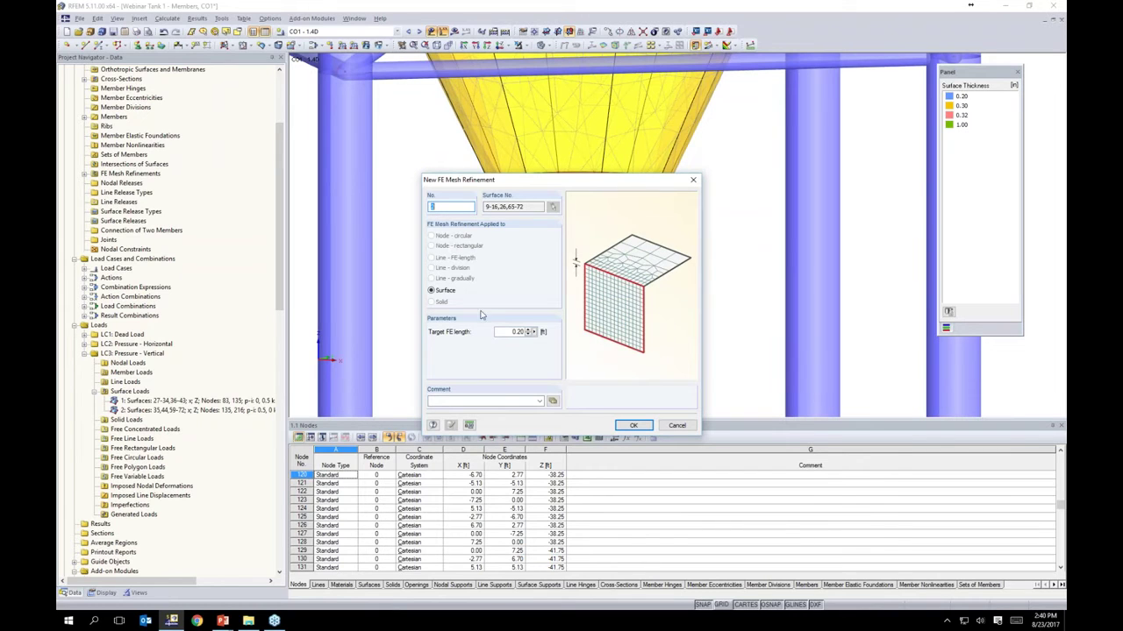
{"action": "double_click", "coordinate": [517, 331]}
{"action": "left_click", "coordinate": [506, 331]}
{"action": "left_click", "coordinate": [633, 426]}
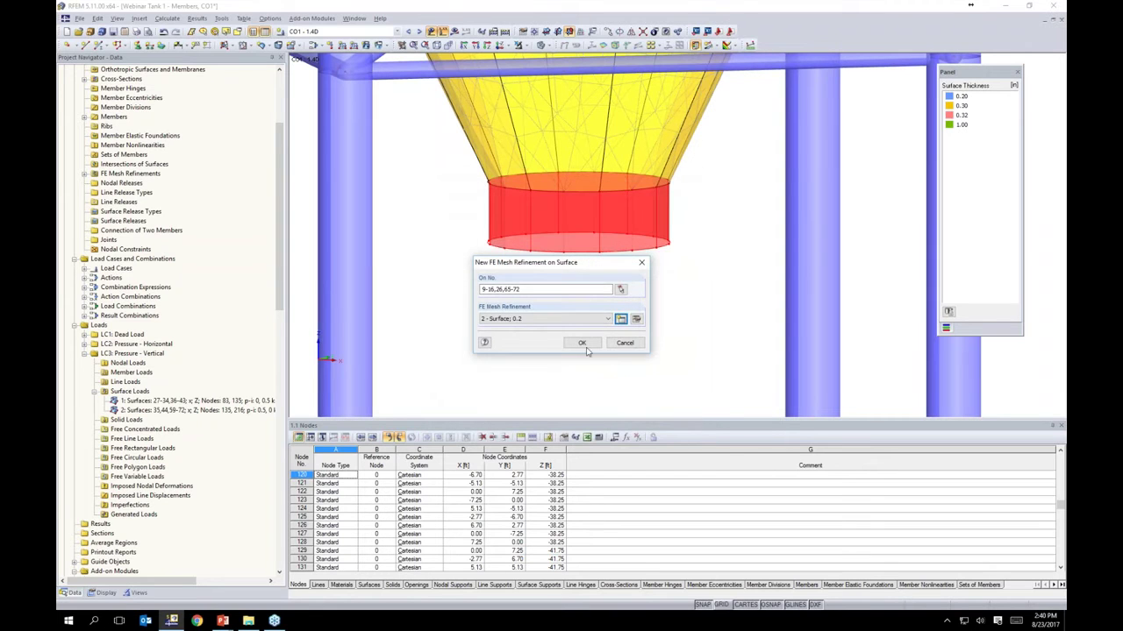
{"action": "left_click", "coordinate": [583, 343]}
Step: Regenerate the FE mesh with the surface refinements and inspect it on the hopper outlet and roof nozzles
{"action": "scroll", "coordinate": [542, 213], "scroll_direction": "up", "scroll_amount": 3}
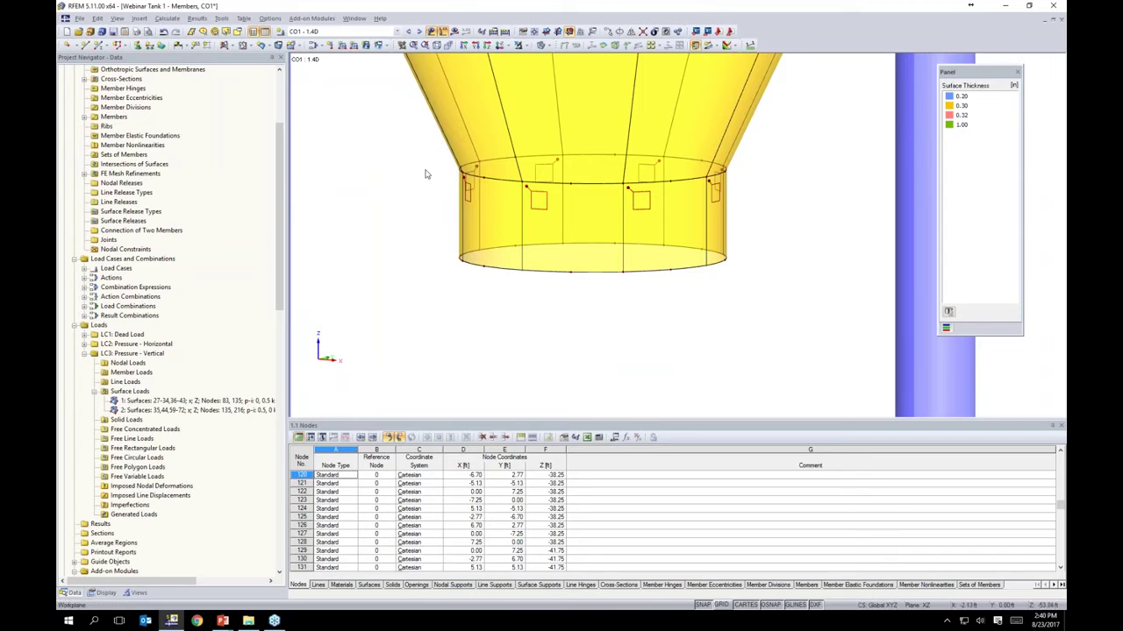
{"action": "left_click", "coordinate": [162, 22]}
{"action": "left_click", "coordinate": [198, 136]}
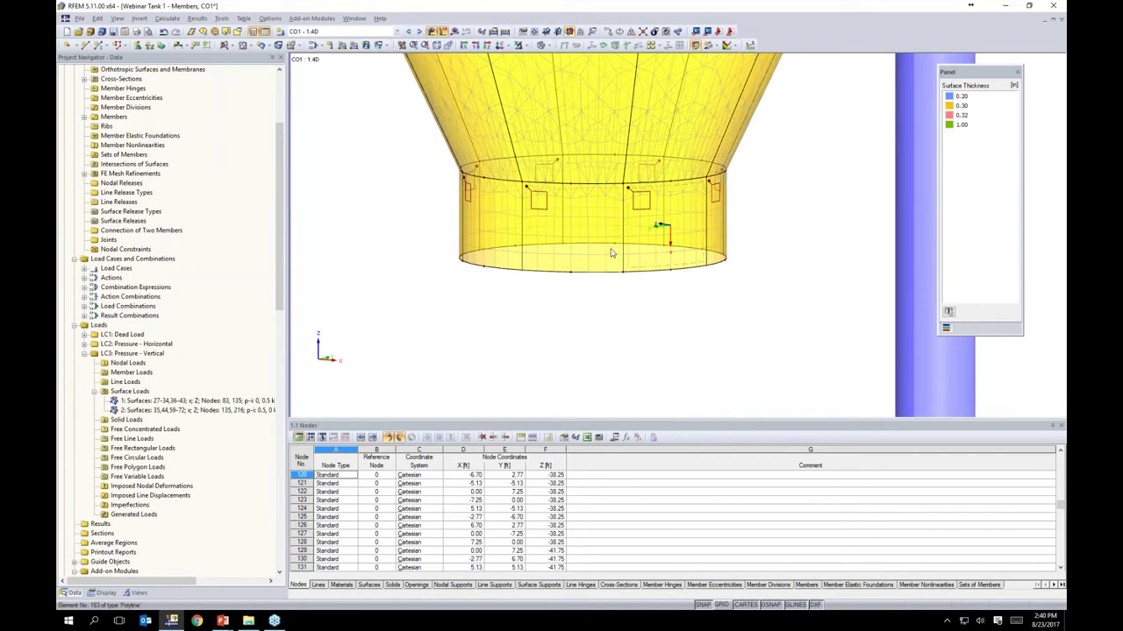
{"action": "scroll", "coordinate": [660, 250], "scroll_direction": "down", "scroll_amount": 5}
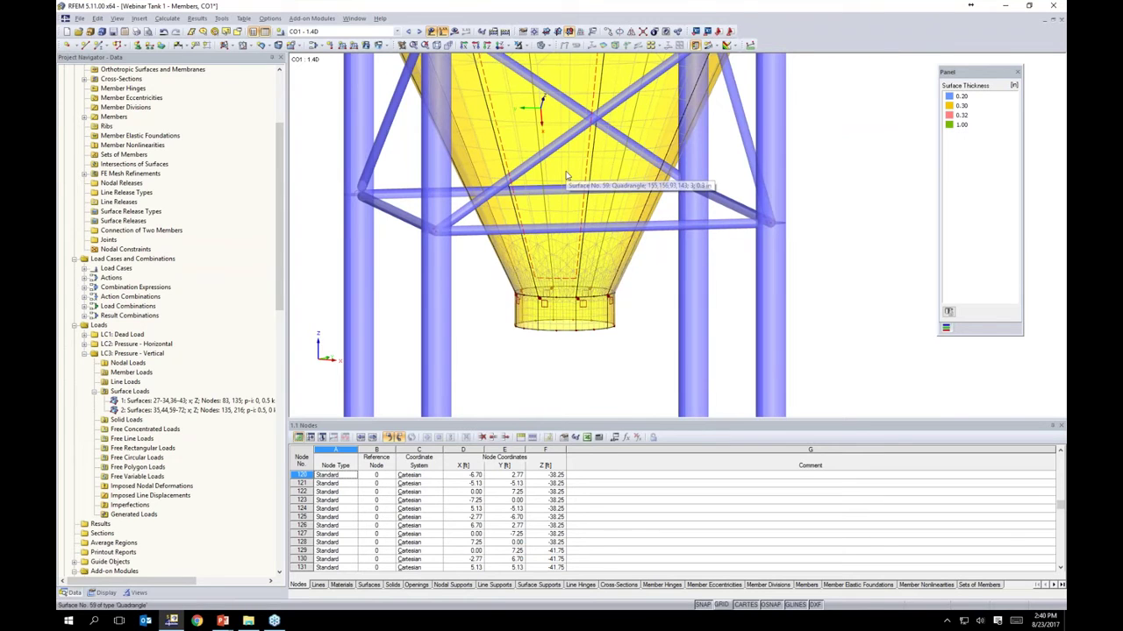
{"action": "scroll", "coordinate": [566, 179], "scroll_direction": "down", "scroll_amount": 3}
{"action": "middle_click_drag", "start_coordinate": [567, 179], "coordinate": [567, 491]}
{"action": "scroll", "coordinate": [520, 206], "scroll_direction": "up", "scroll_amount": 5}
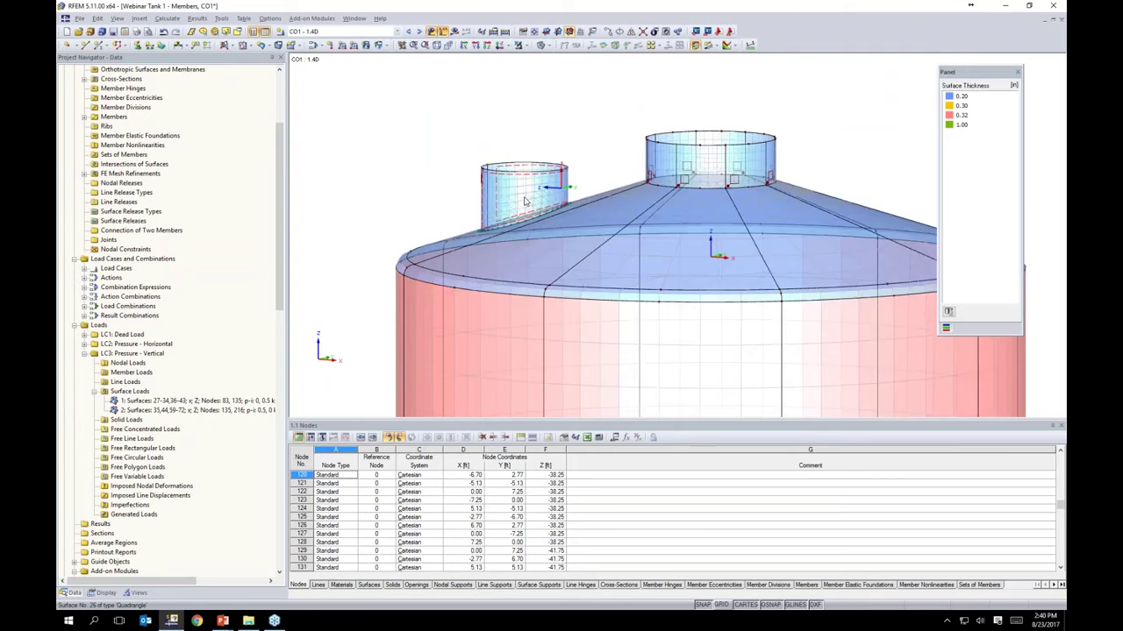
{"action": "scroll", "coordinate": [520, 206], "scroll_direction": "down", "scroll_amount": 6}
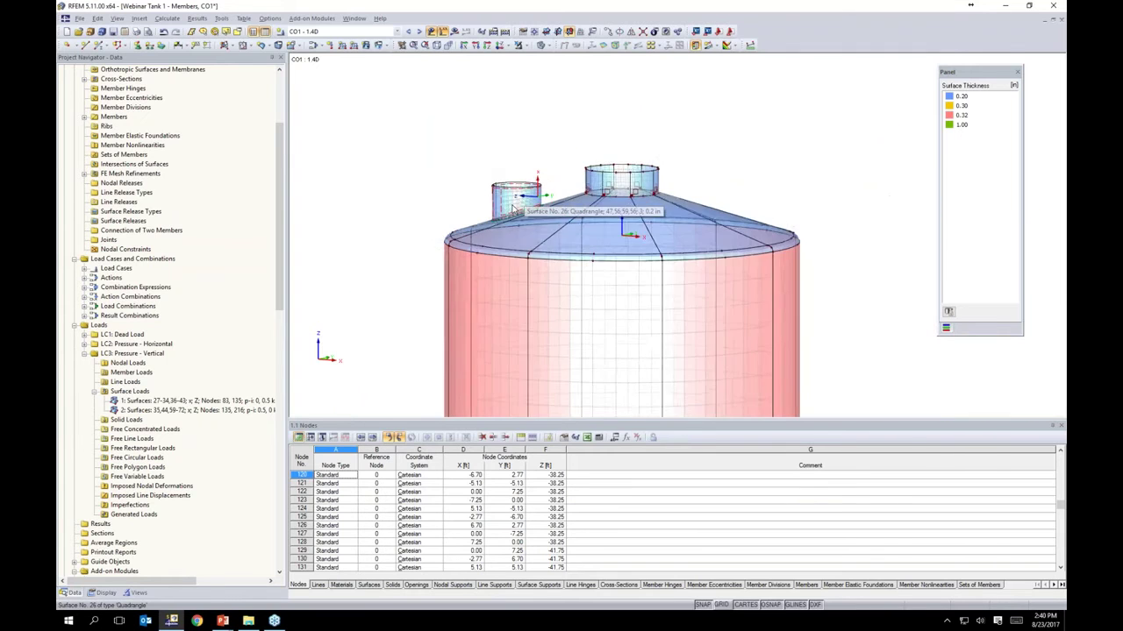
Step: Review the circular node FE mesh refinement settings at the connection between a support column and the upper ring, leaving them unedited
{"action": "middle_click_drag", "start_coordinate": [728, 408], "coordinate": [718, 166]}
{"action": "scroll", "coordinate": [623, 217], "scroll_direction": "up", "scroll_amount": 3}
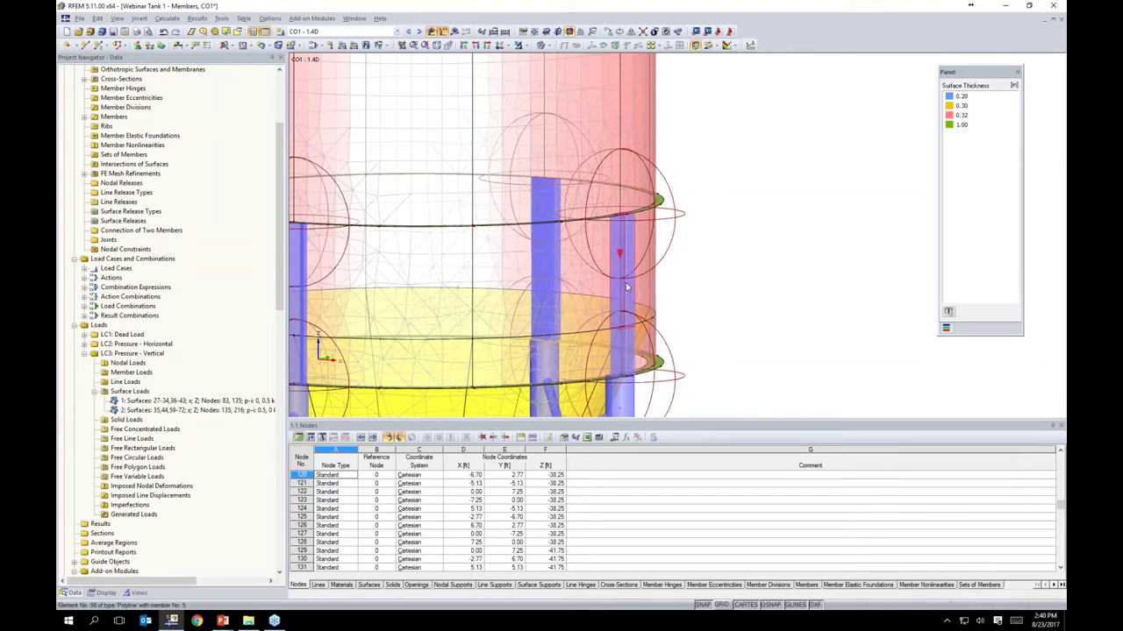
{"action": "scroll", "coordinate": [621, 250], "scroll_direction": "up", "scroll_amount": 1}
{"action": "middle_click_drag", "start_coordinate": [746, 210], "coordinate": [754, 263], "text": "ctrl"}
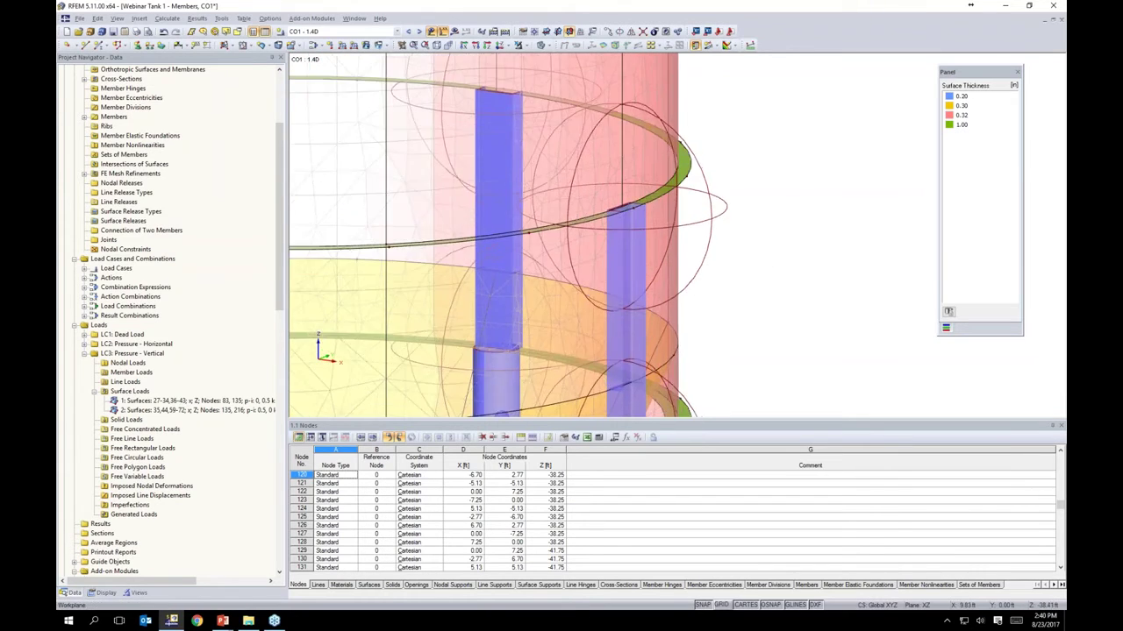
{"action": "left_click", "coordinate": [621, 211]}
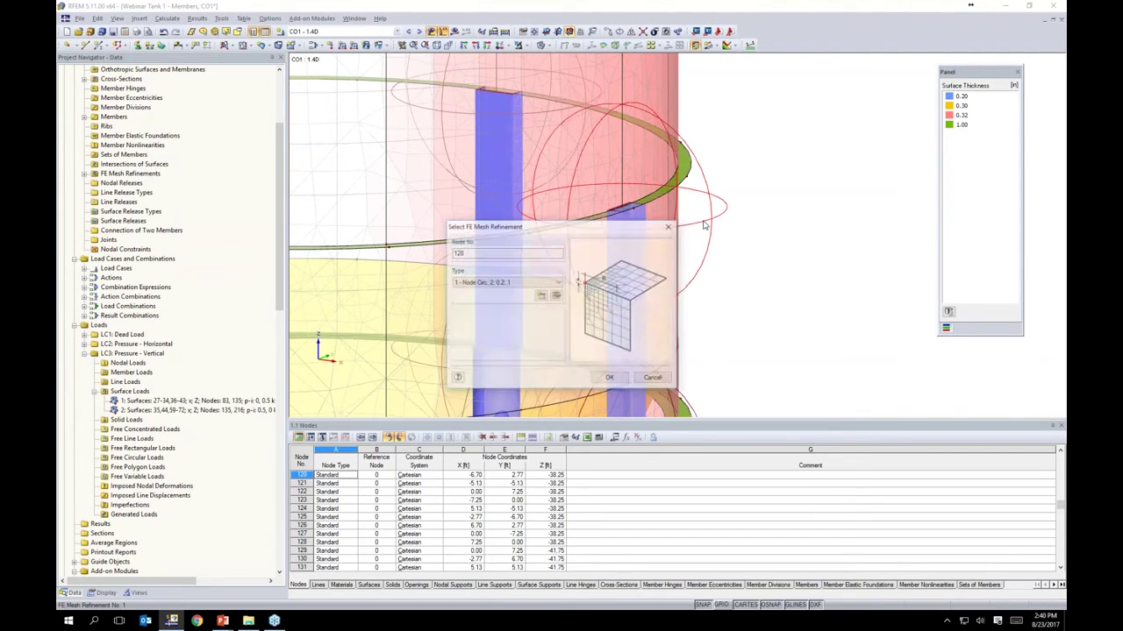
{"action": "left_click", "coordinate": [556, 295]}
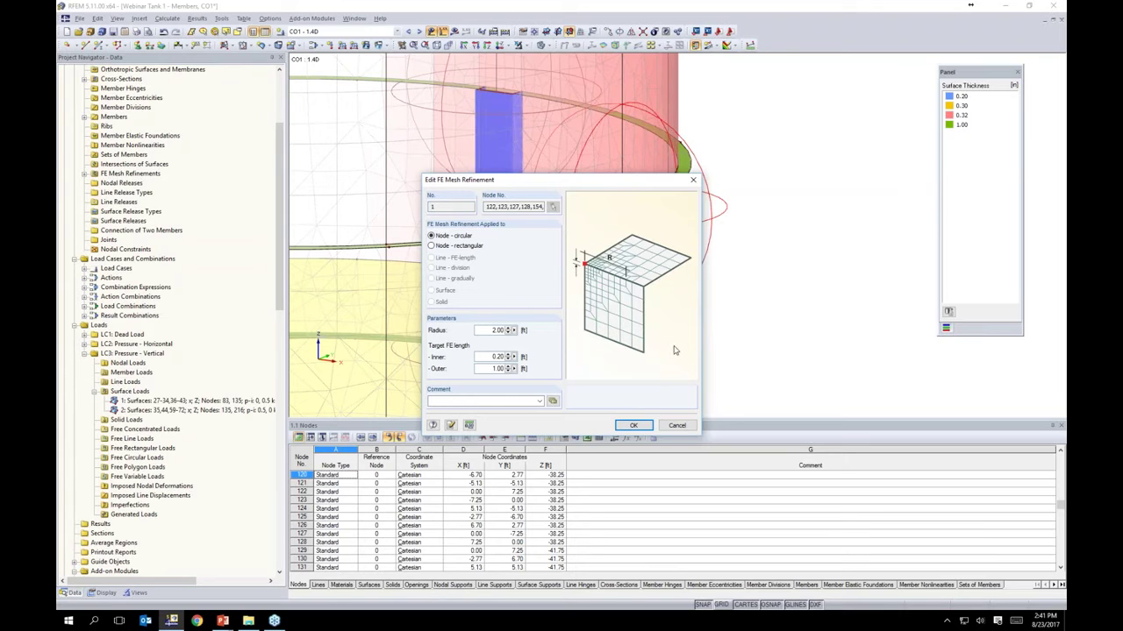
{"action": "left_click", "coordinate": [678, 425]}
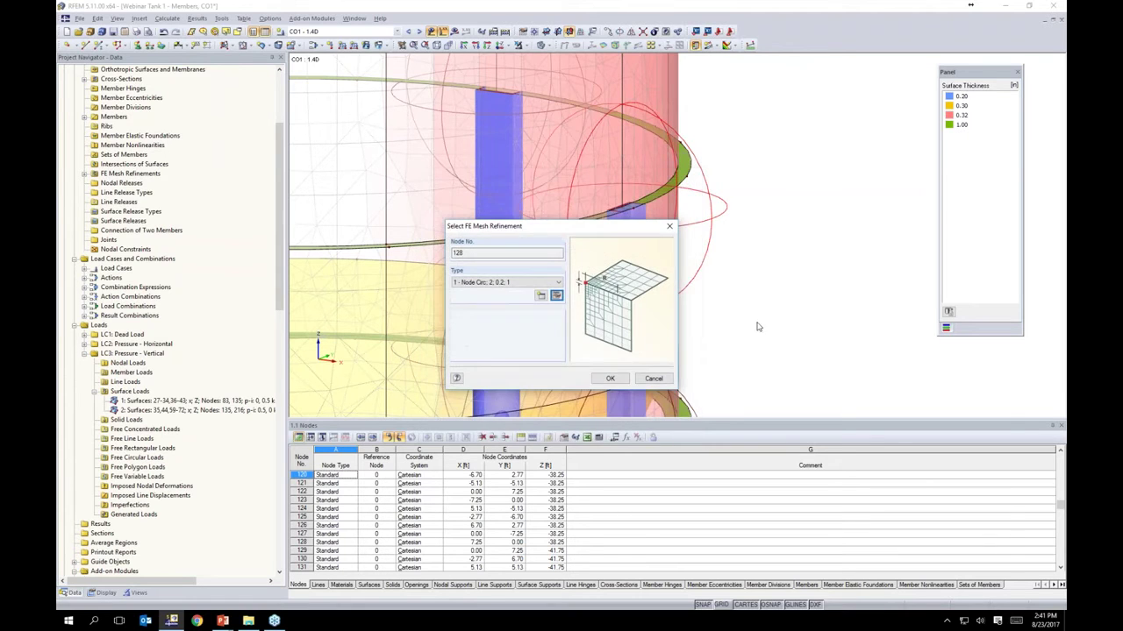
{"action": "left_click", "coordinate": [654, 379]}
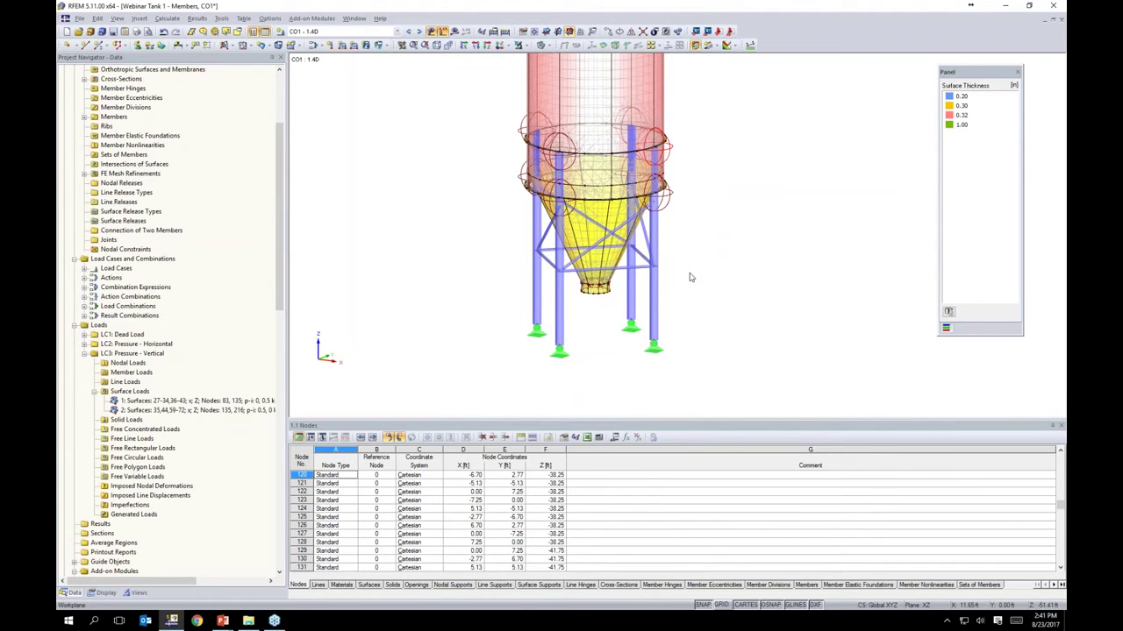
Step: Switch to load combination CO3 (1.2D + 1.6L1 + 1.6L2) and calculate its results
{"action": "scroll", "coordinate": [689, 260], "scroll_direction": "down", "scroll_amount": 3}
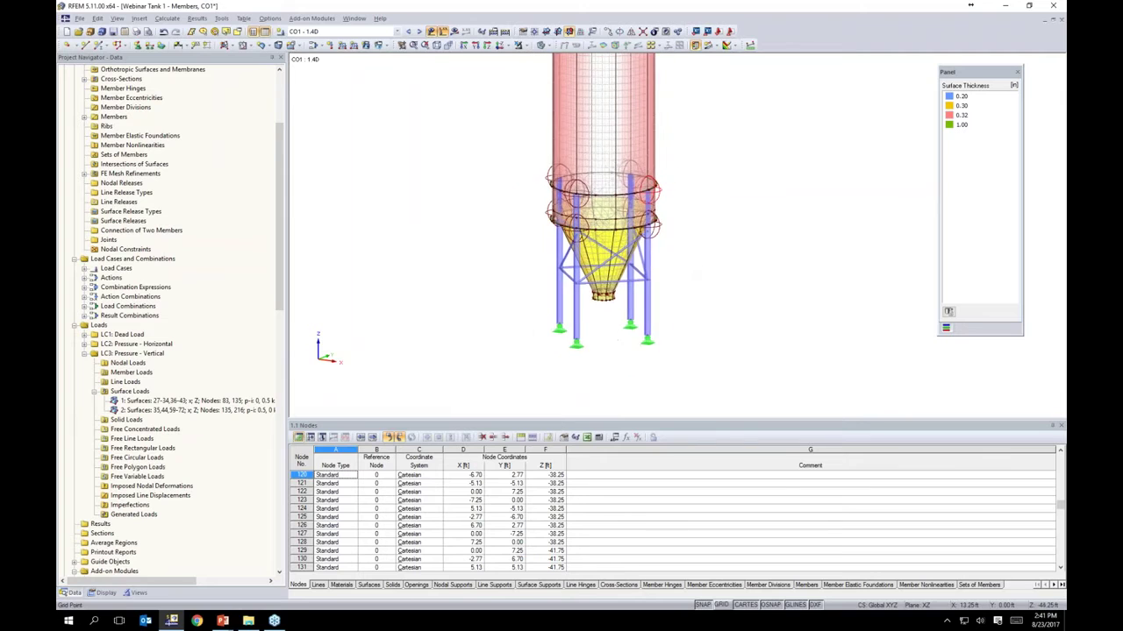
{"action": "scroll", "coordinate": [673, 243], "scroll_direction": "down", "scroll_amount": 3}
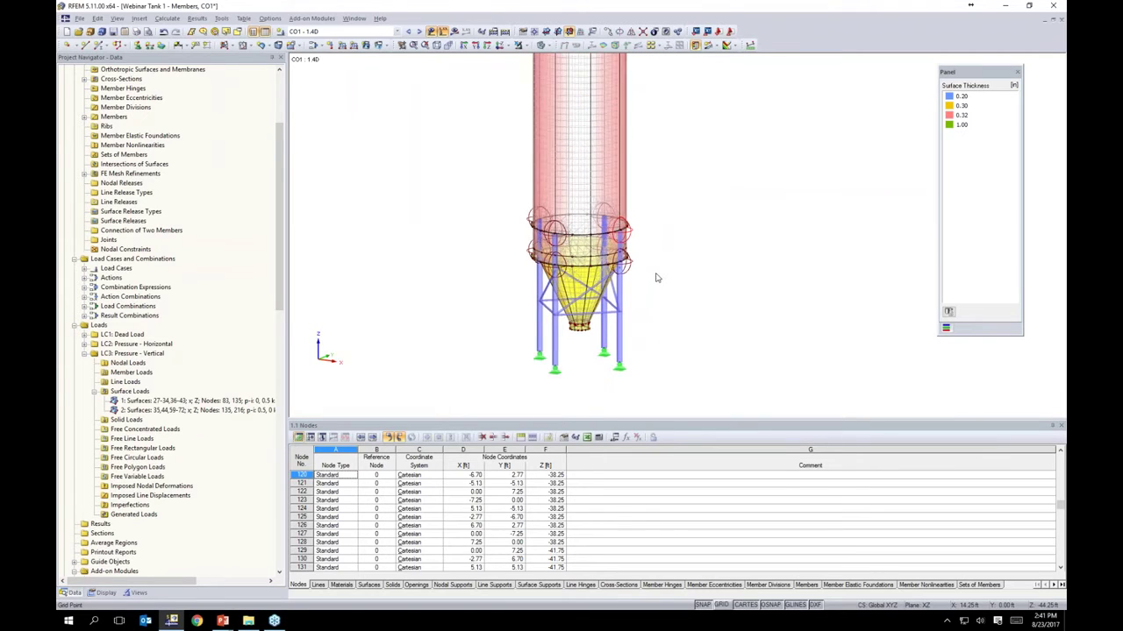
{"action": "left_click", "coordinate": [397, 30]}
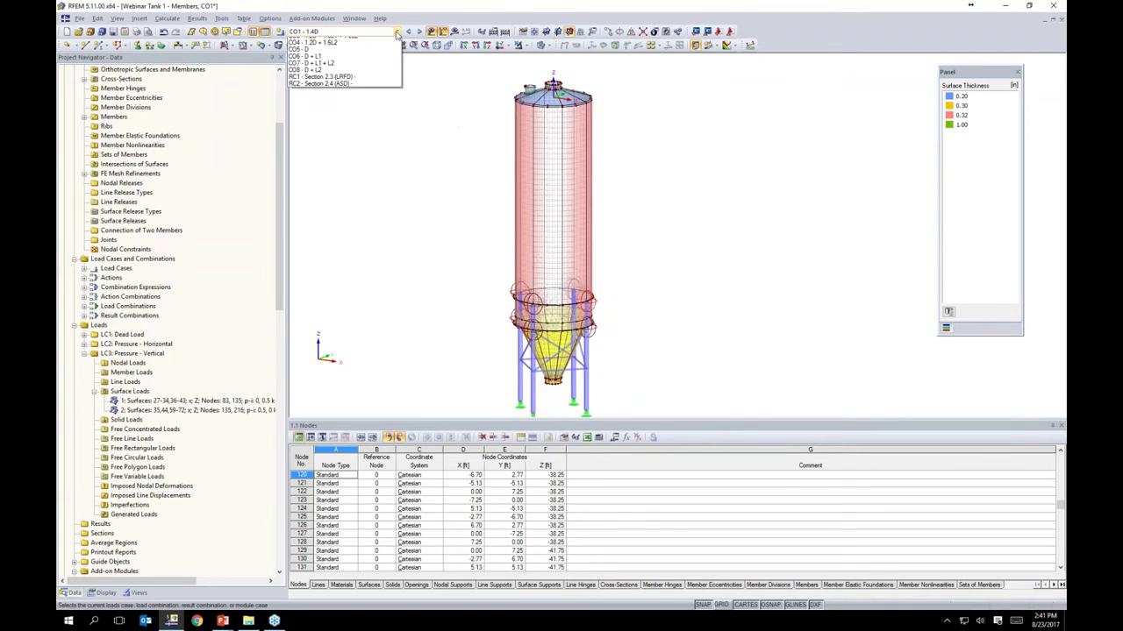
{"action": "left_click", "coordinate": [367, 77]}
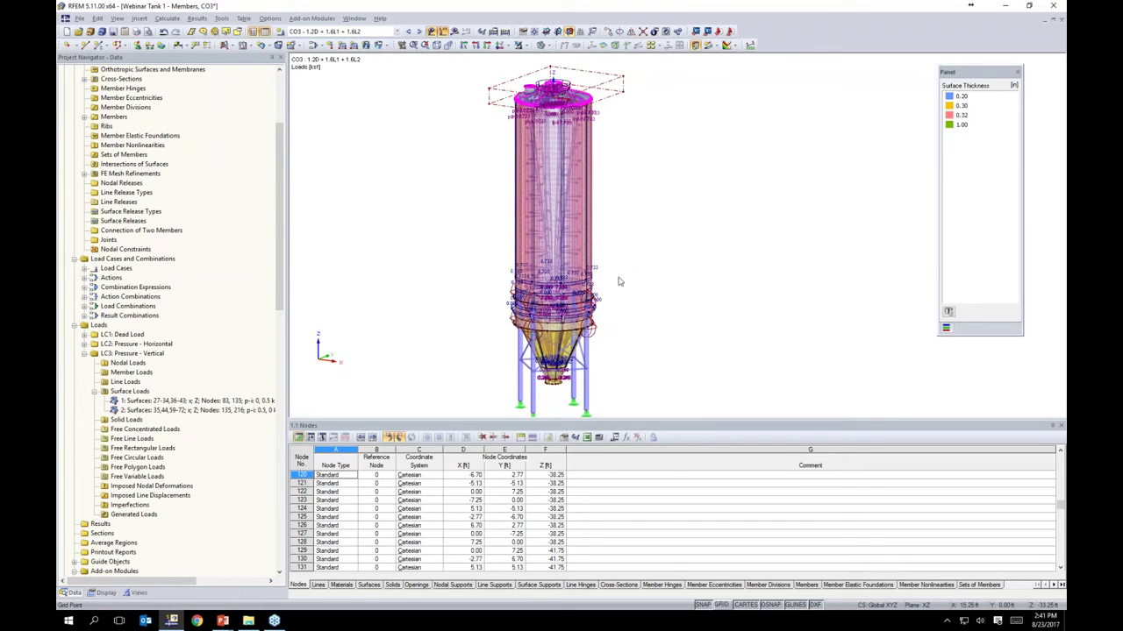
{"action": "scroll", "coordinate": [556, 282], "scroll_direction": "up", "scroll_amount": 5}
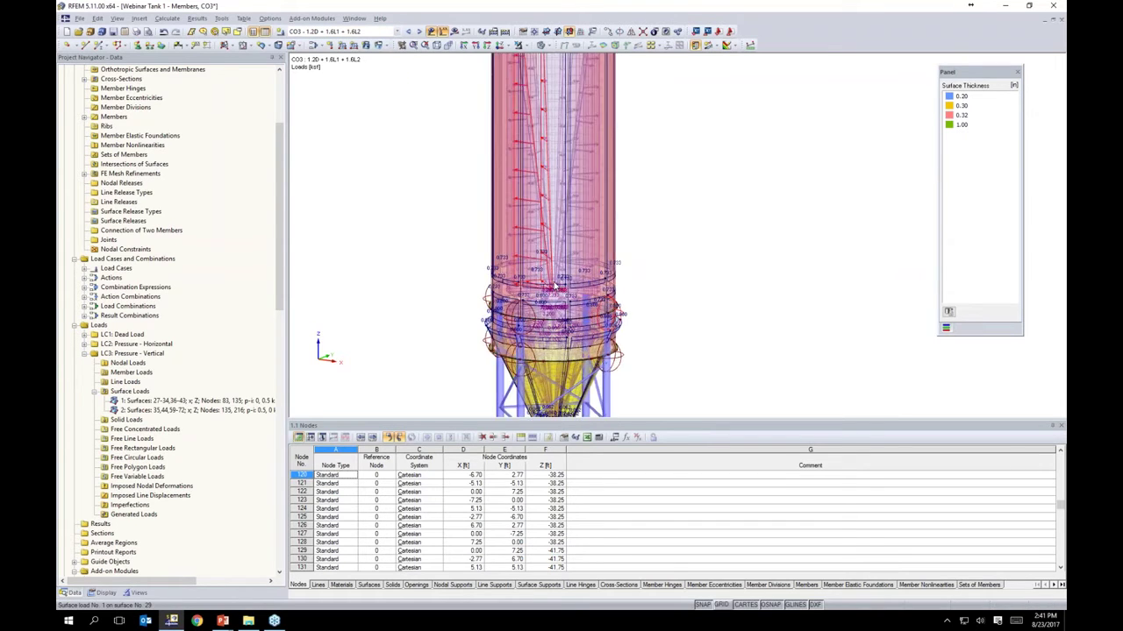
{"action": "left_click", "coordinate": [391, 49]}
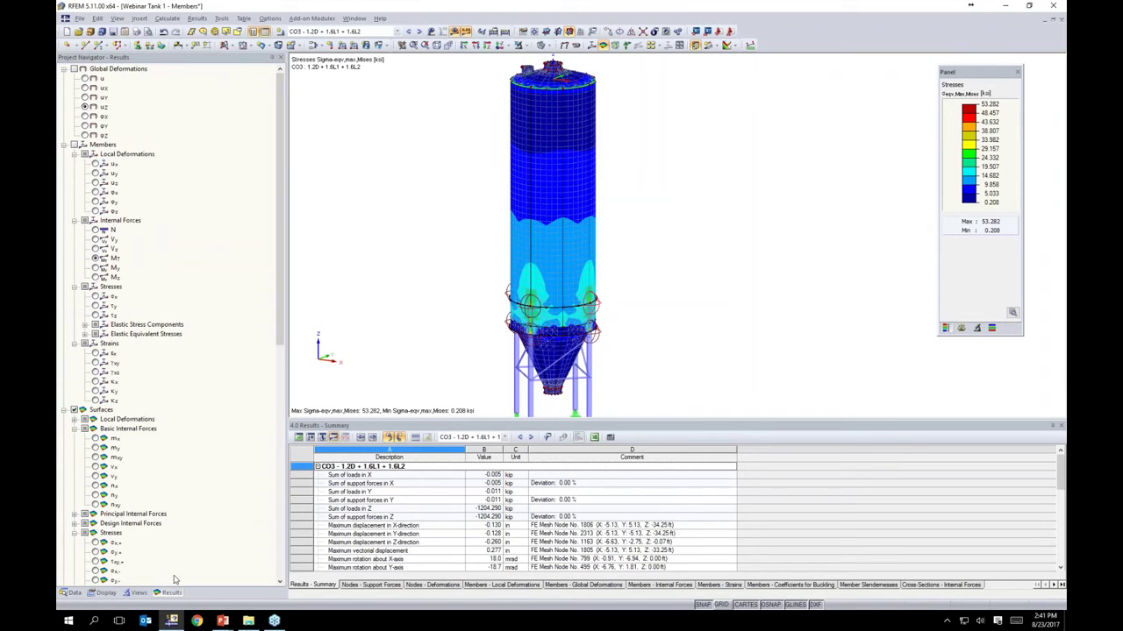
Step: Display the tank's global deformations in the Z, X and Y directions in turn
{"action": "left_click", "coordinate": [84, 105]}
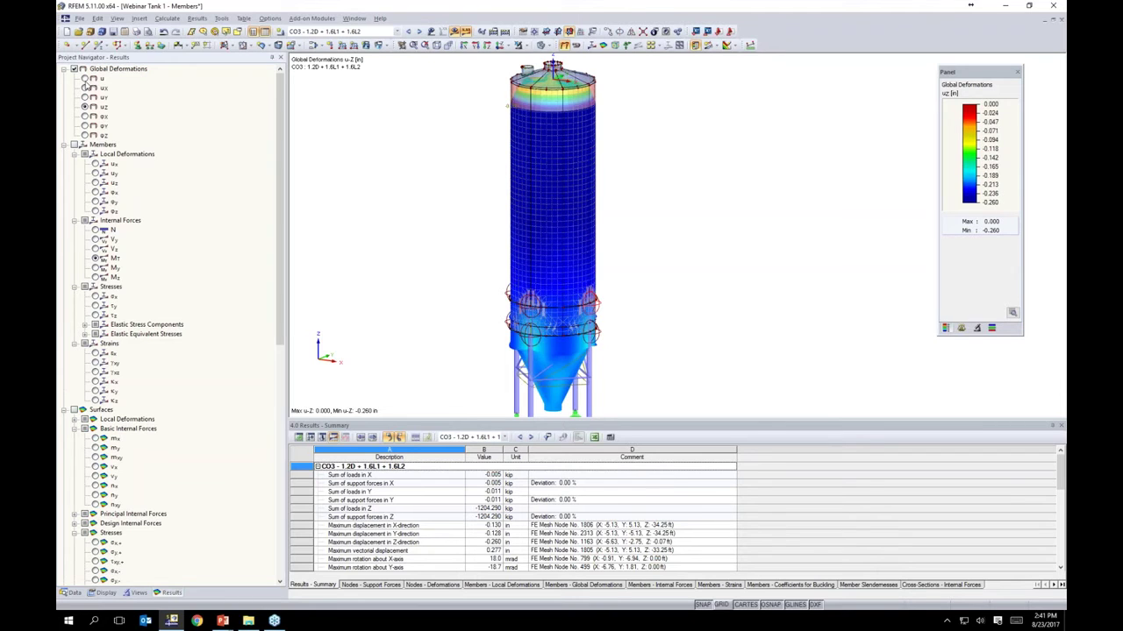
{"action": "left_click", "coordinate": [85, 88]}
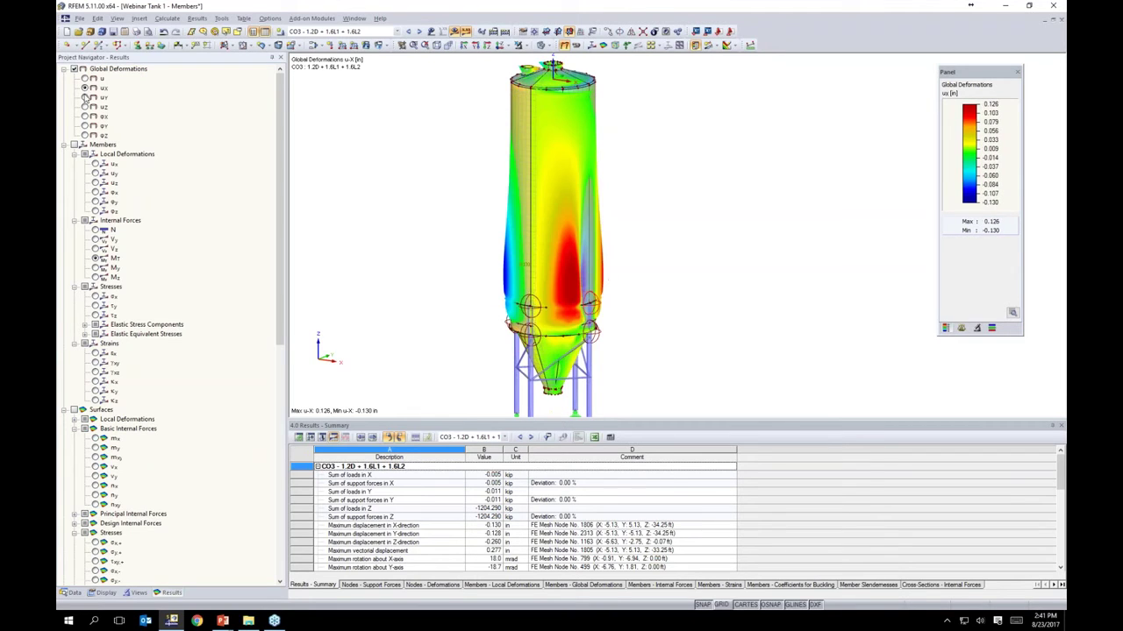
{"action": "left_click", "coordinate": [84, 96]}
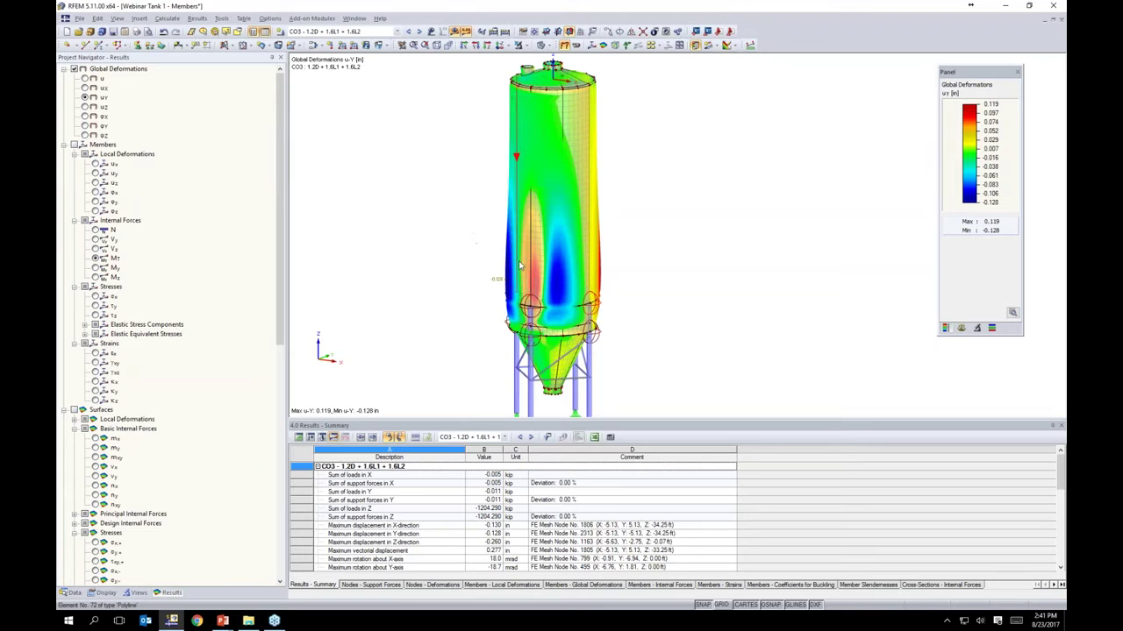
Step: Show member results in place of the global deformations and examine the axial force N in the support columns and braces
{"action": "left_click", "coordinate": [74, 145]}
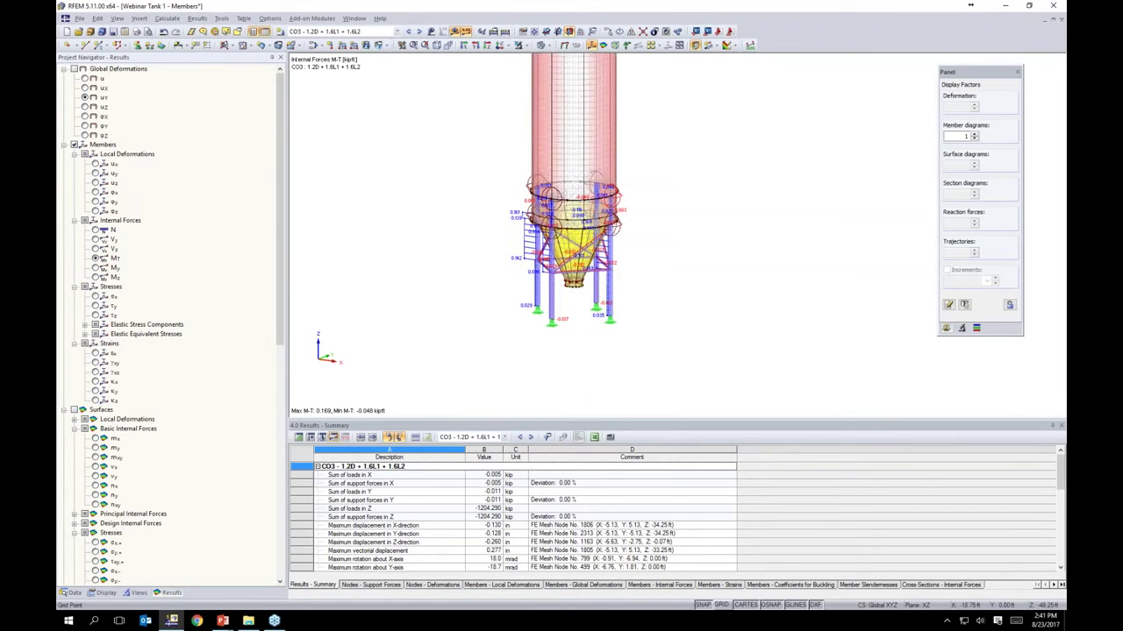
{"action": "left_click", "coordinate": [95, 230]}
{"action": "scroll", "coordinate": [544, 302], "scroll_direction": "up", "scroll_amount": 3}
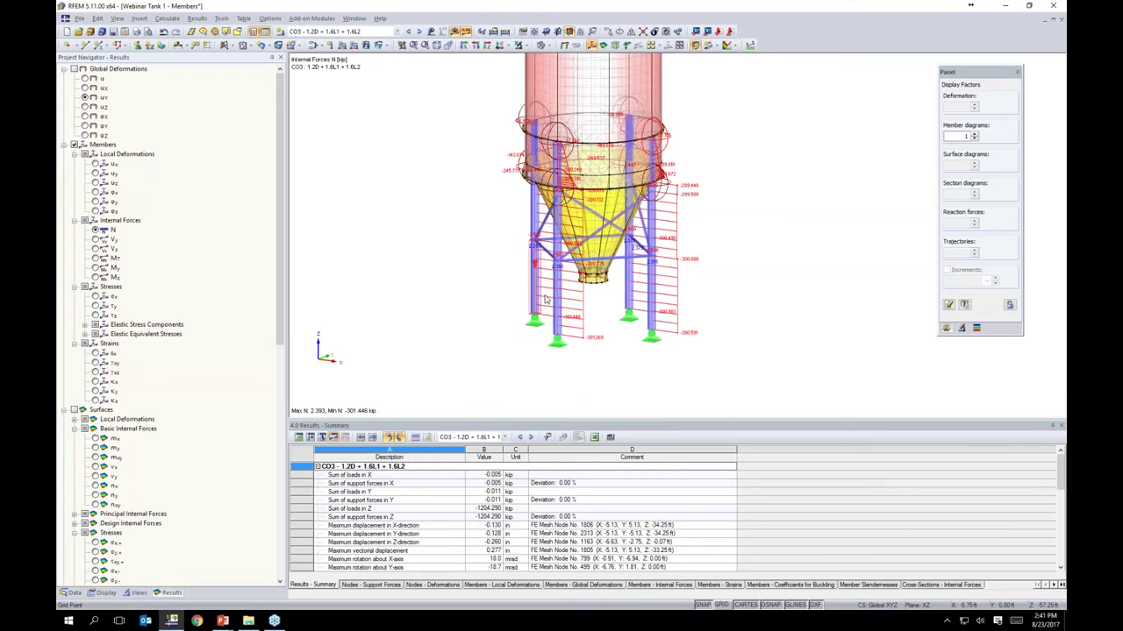
{"action": "scroll", "coordinate": [545, 304], "scroll_direction": "up", "scroll_amount": 3}
{"action": "middle_click_drag", "start_coordinate": [839, 289], "coordinate": [794, 278], "text": "ctrl"}
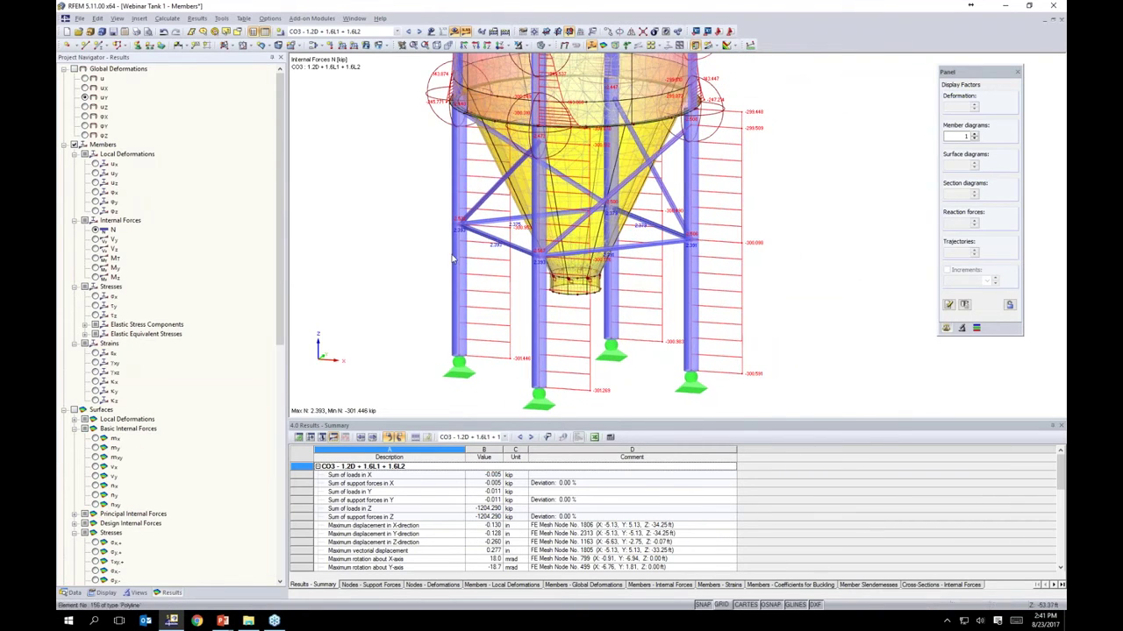
Step: Replace the member results with the surface results and examine the stress distribution on the shell and hopper
{"action": "left_click", "coordinate": [74, 411]}
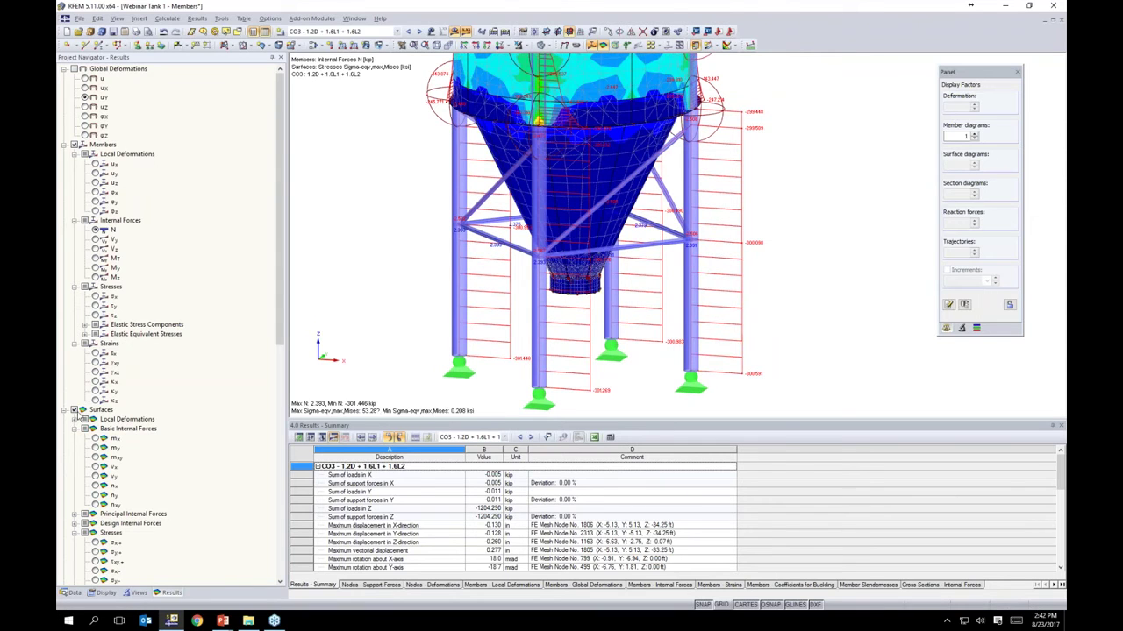
{"action": "left_click", "coordinate": [74, 146]}
{"action": "scroll", "coordinate": [422, 221], "scroll_direction": "up", "scroll_amount": 5}
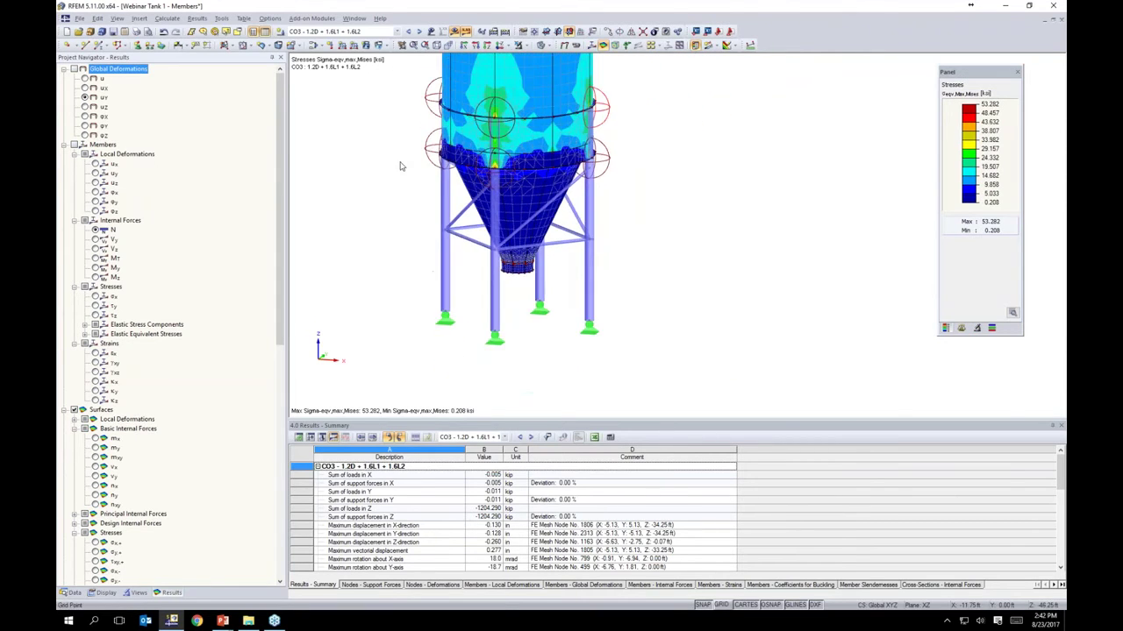
{"action": "scroll", "coordinate": [420, 243], "scroll_direction": "up", "scroll_amount": 3}
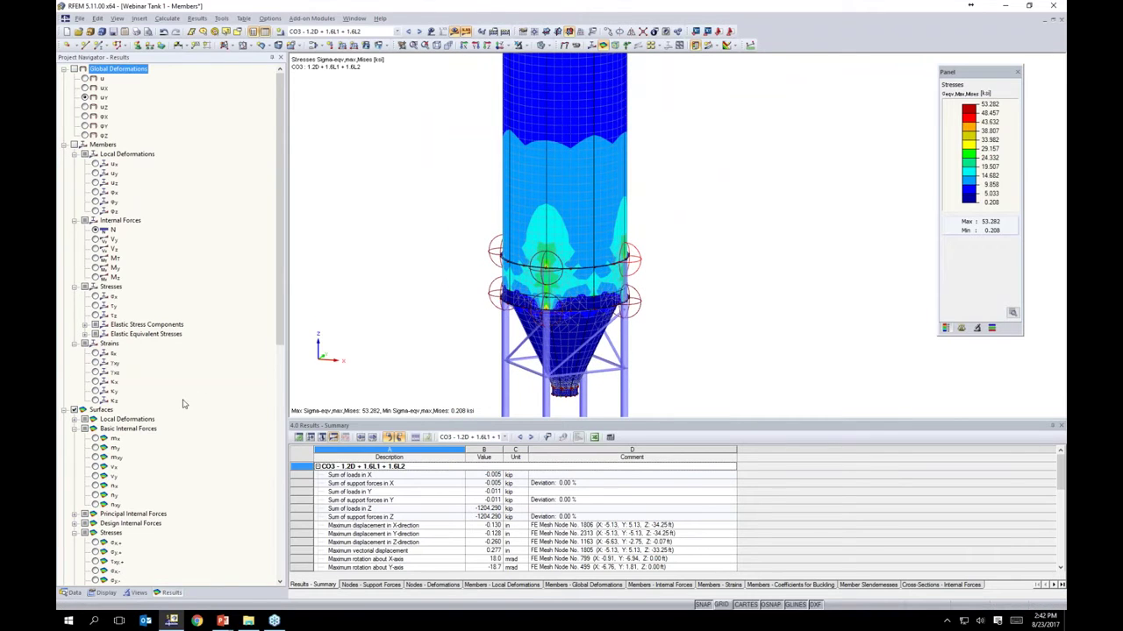
Step: Display the surface basic internal forces mx and nx in turn on the tank
{"action": "scroll", "coordinate": [171, 397], "scroll_direction": "down", "scroll_amount": 4}
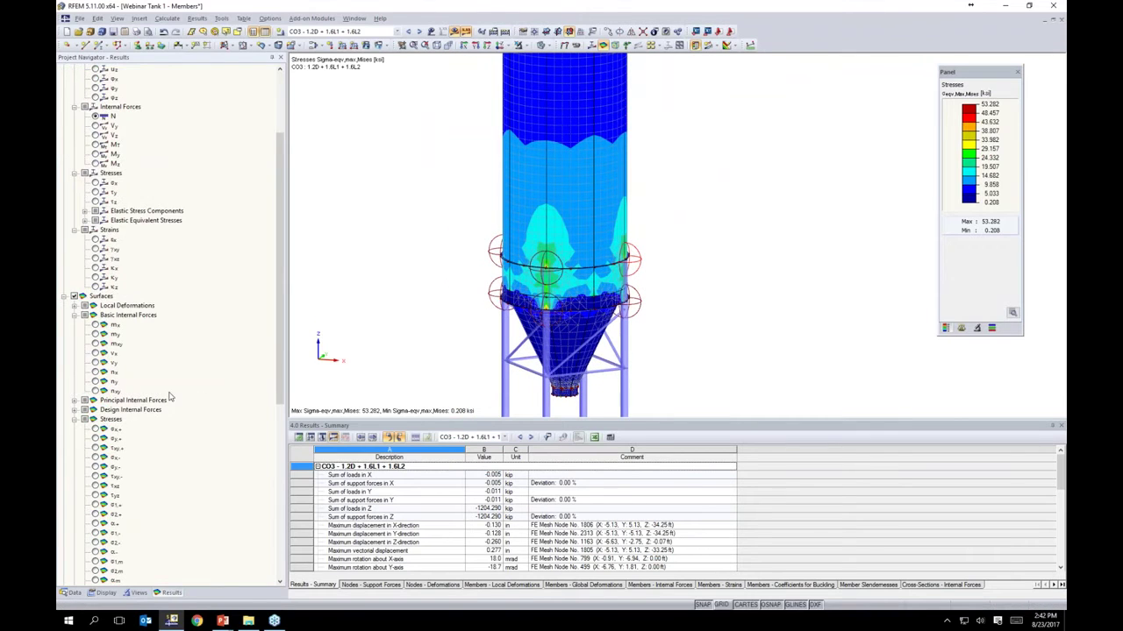
{"action": "left_click", "coordinate": [95, 325]}
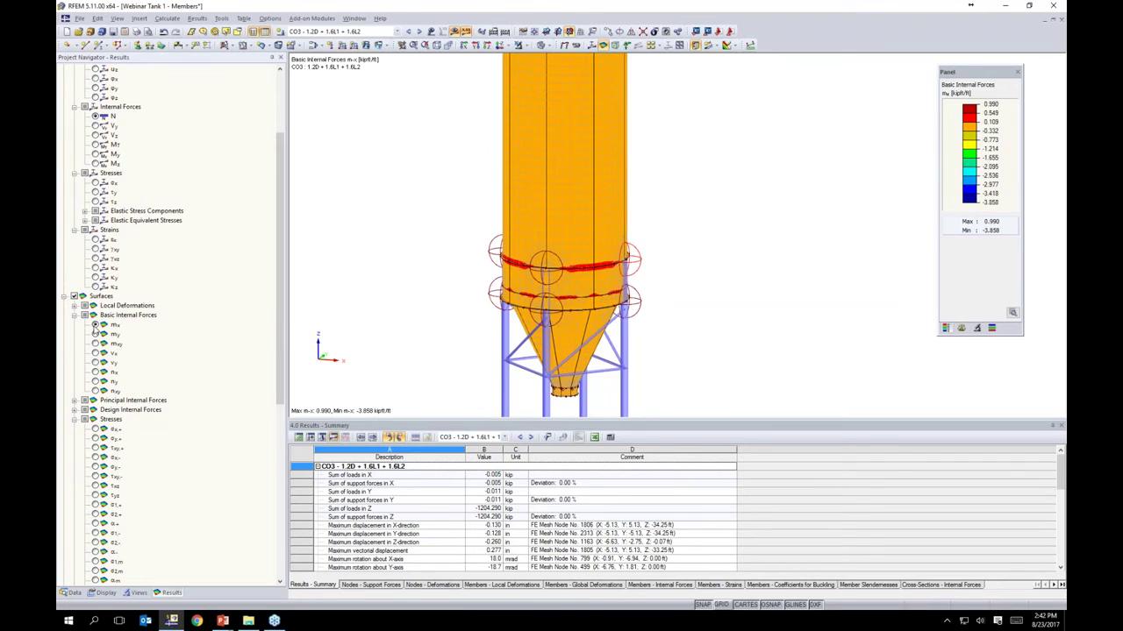
{"action": "left_click", "coordinate": [95, 372]}
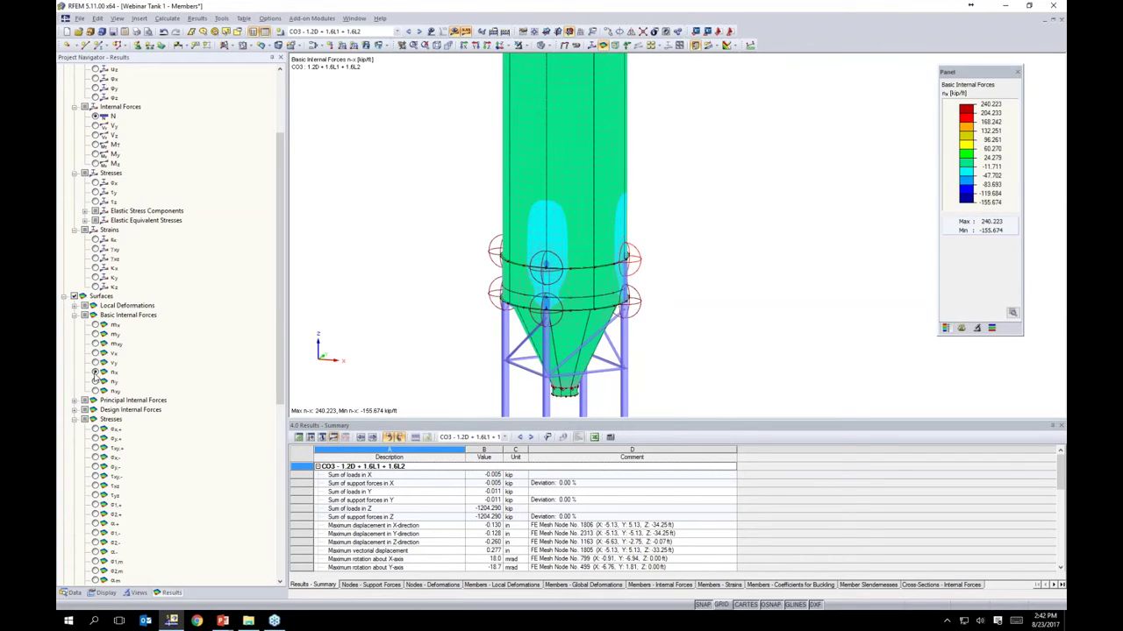
Step: Display the maximum von Mises equivalent stress on the surfaces and examine the peaks where the columns meet the rings
{"action": "scroll", "coordinate": [97, 377], "scroll_direction": "down", "scroll_amount": 5}
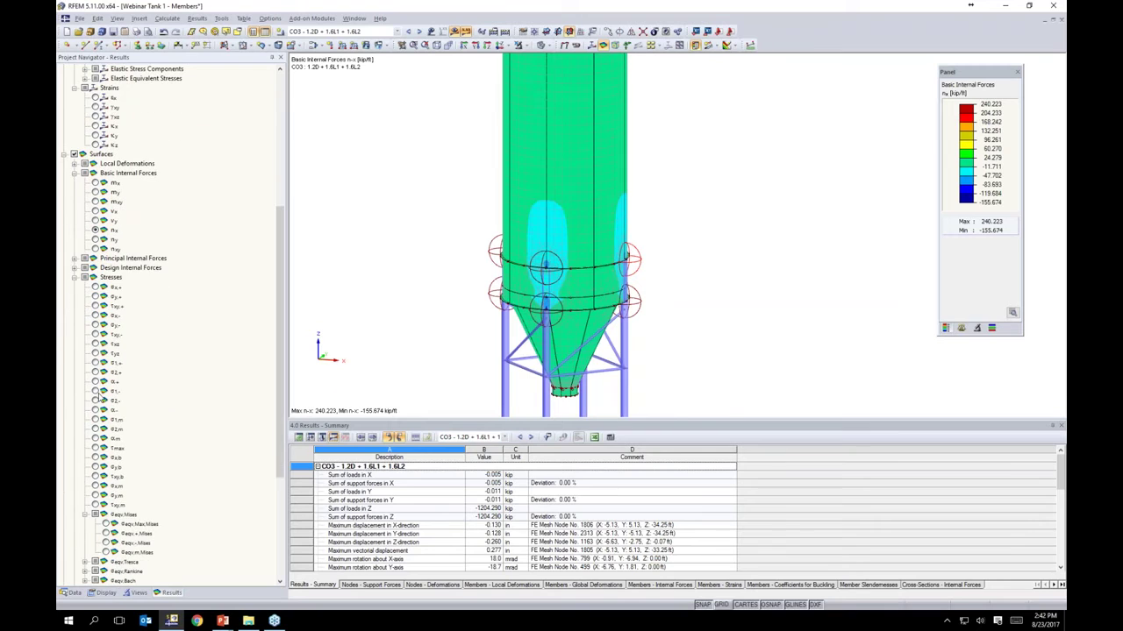
{"action": "scroll", "coordinate": [115, 298], "scroll_direction": "down", "scroll_amount": 2}
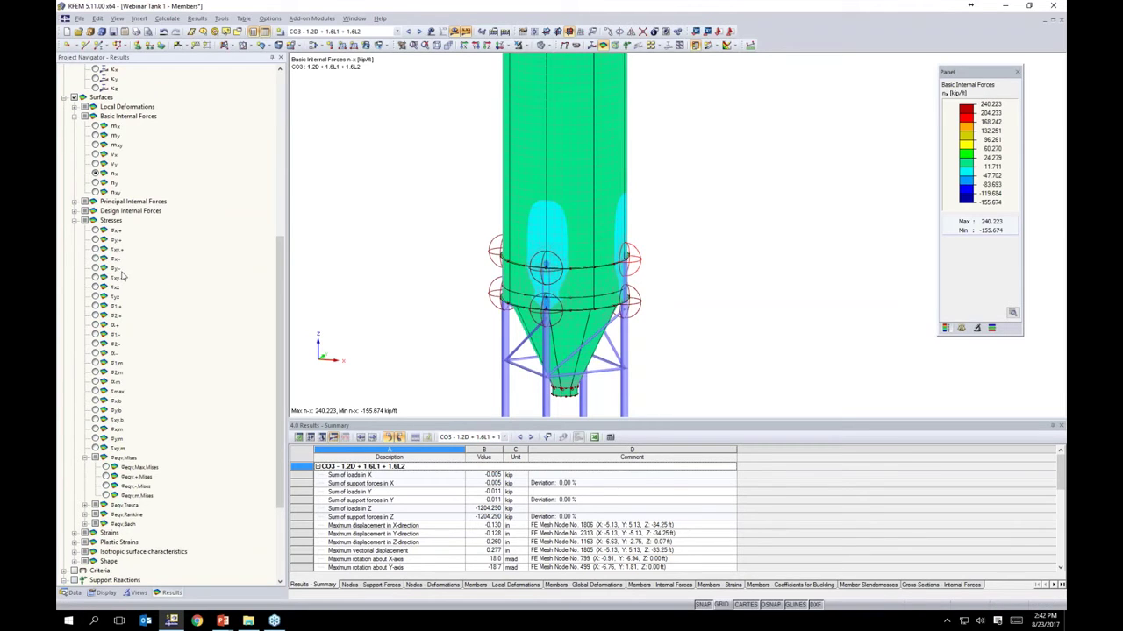
{"action": "left_click", "coordinate": [105, 467]}
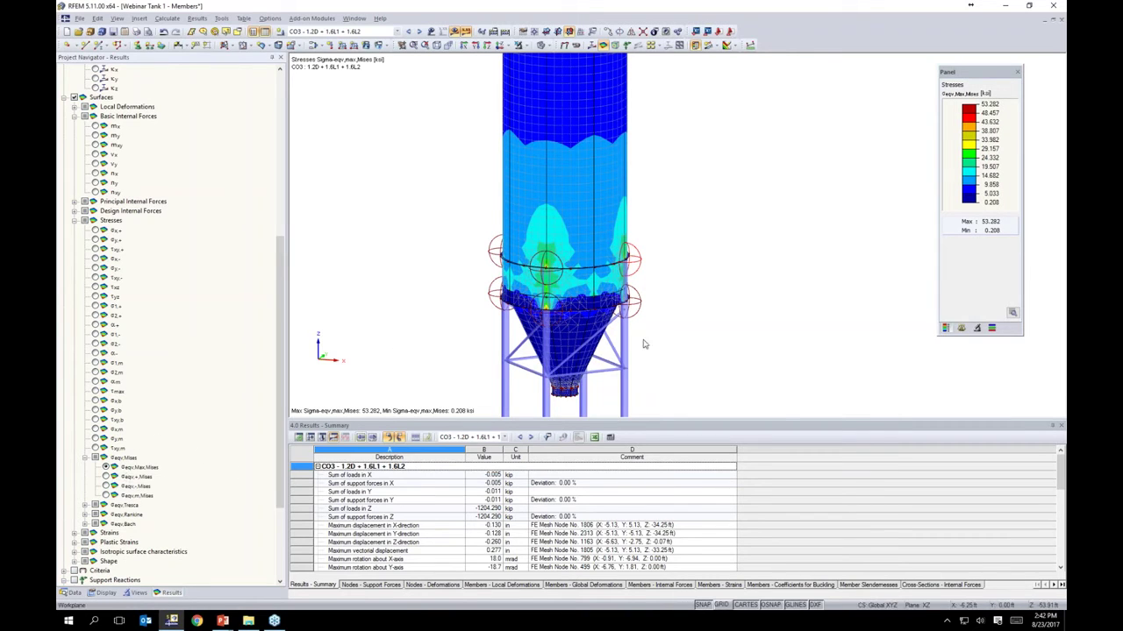
{"action": "scroll", "coordinate": [693, 304], "scroll_direction": "up", "scroll_amount": 2}
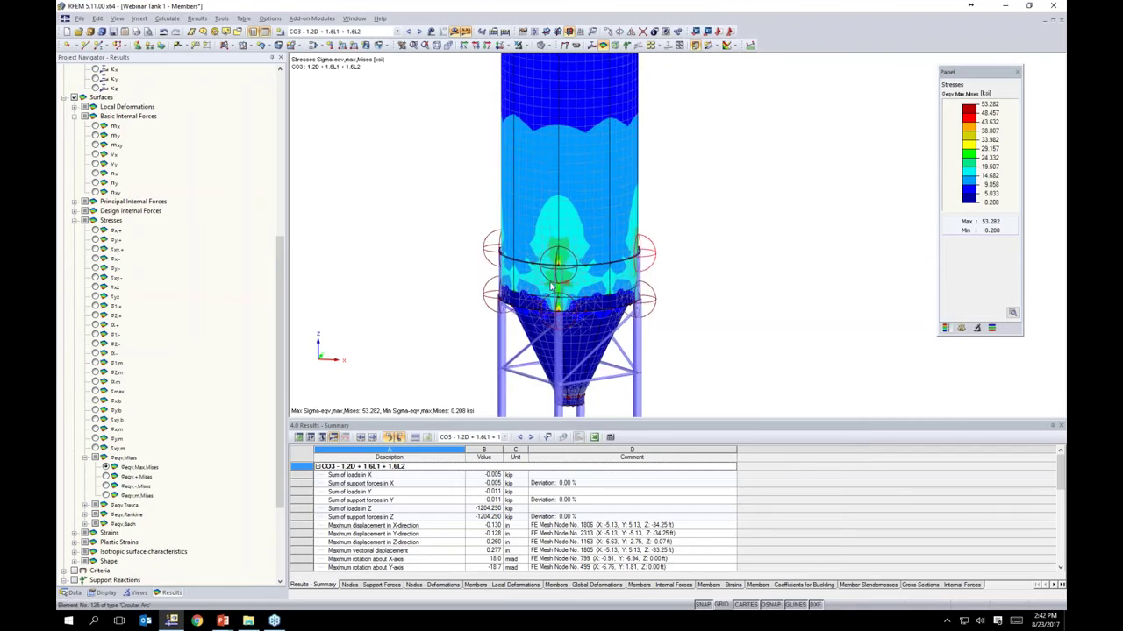
{"action": "scroll", "coordinate": [550, 285], "scroll_direction": "up", "scroll_amount": 5}
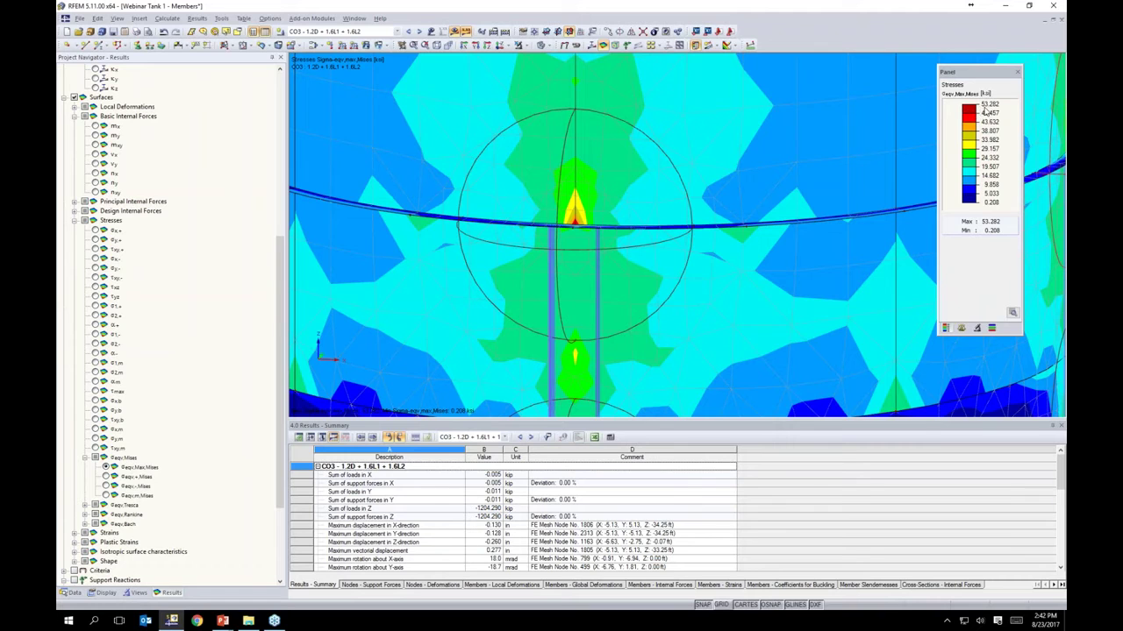
{"action": "scroll", "coordinate": [627, 216], "scroll_direction": "down", "scroll_amount": 5}
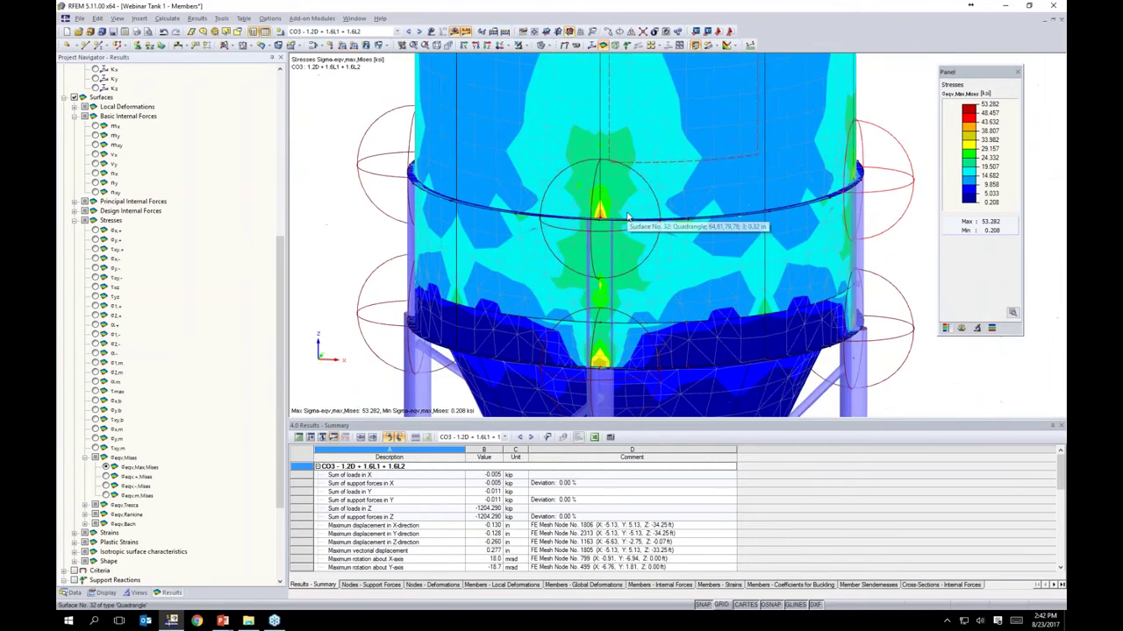
{"action": "scroll", "coordinate": [626, 215], "scroll_direction": "down", "scroll_amount": 3}
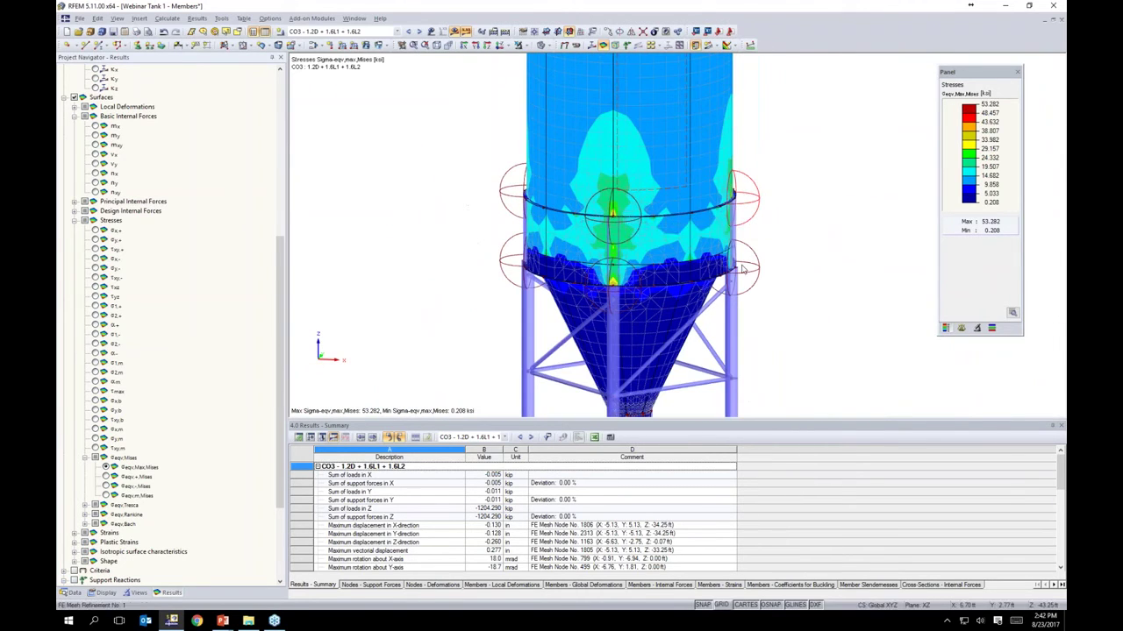
{"action": "middle_click_drag", "start_coordinate": [784, 319], "coordinate": [765, 267]}
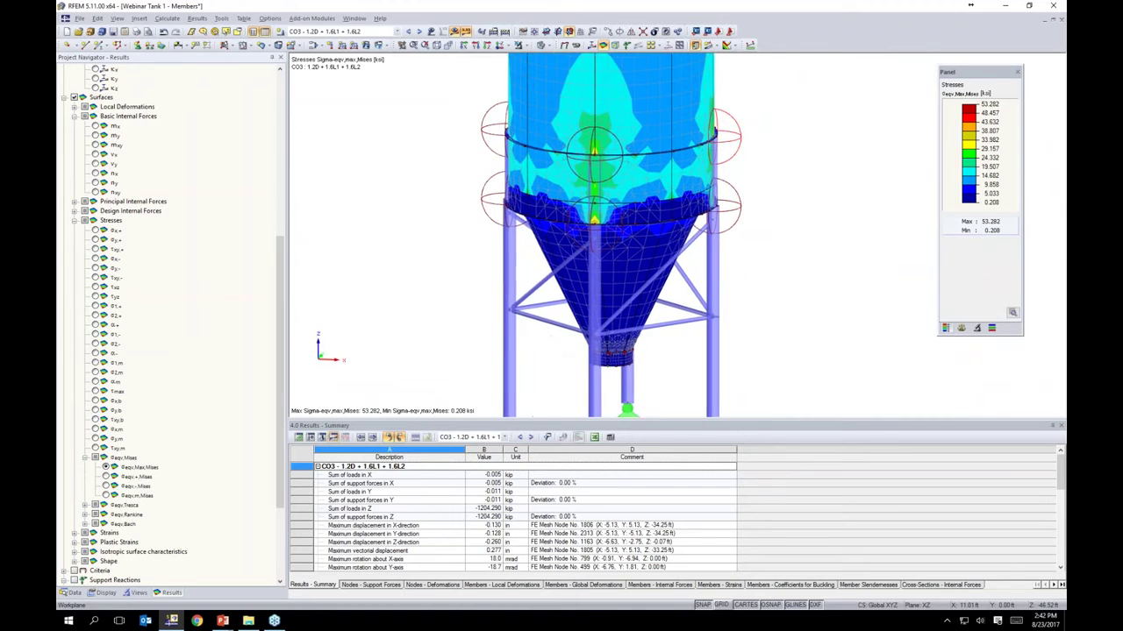
Step: Bring up the display options for the distribution of internal forces and stresses on surfaces and review the stressed ring connections
{"action": "left_click", "coordinate": [105, 593]}
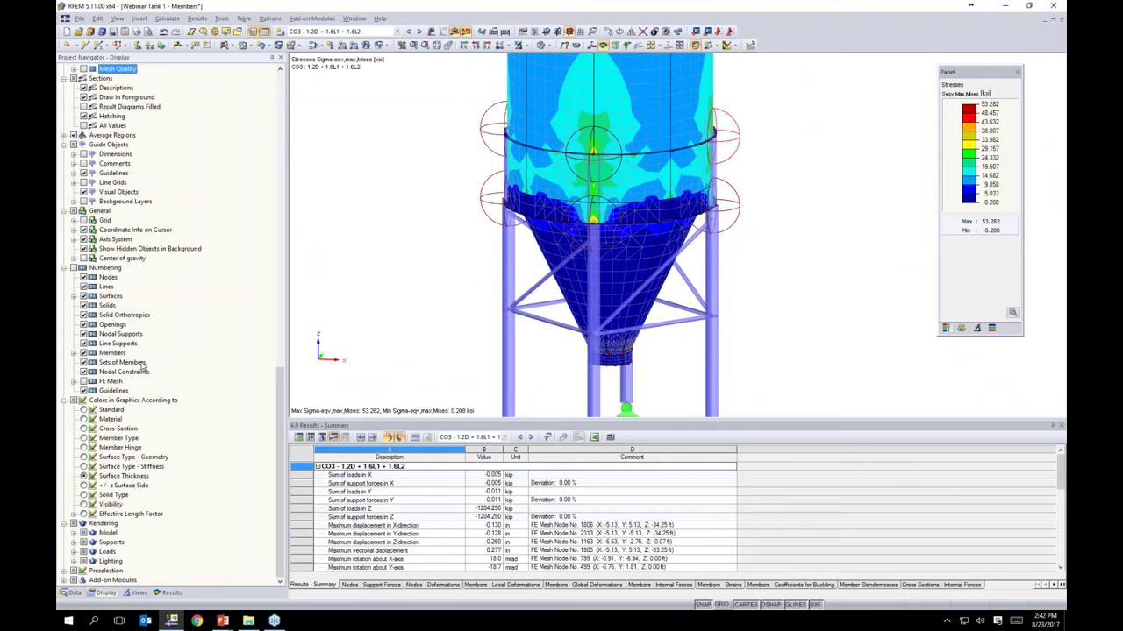
{"action": "scroll", "coordinate": [143, 367], "scroll_direction": "up", "scroll_amount": 16}
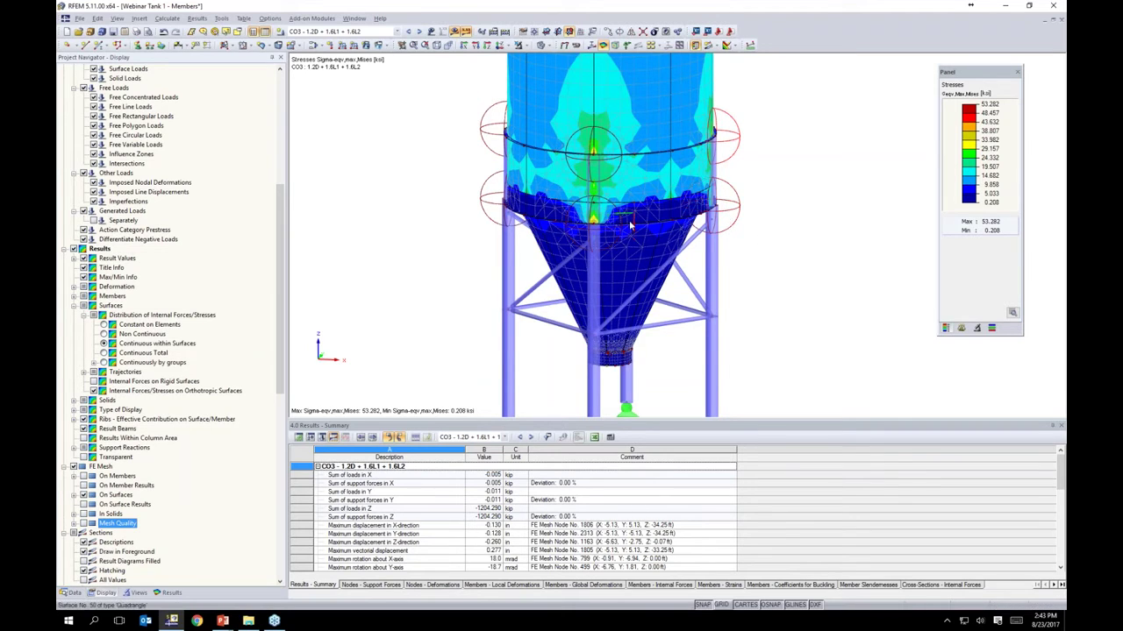
{"action": "middle_click_drag", "start_coordinate": [748, 219], "coordinate": [763, 192], "text": "ctrl"}
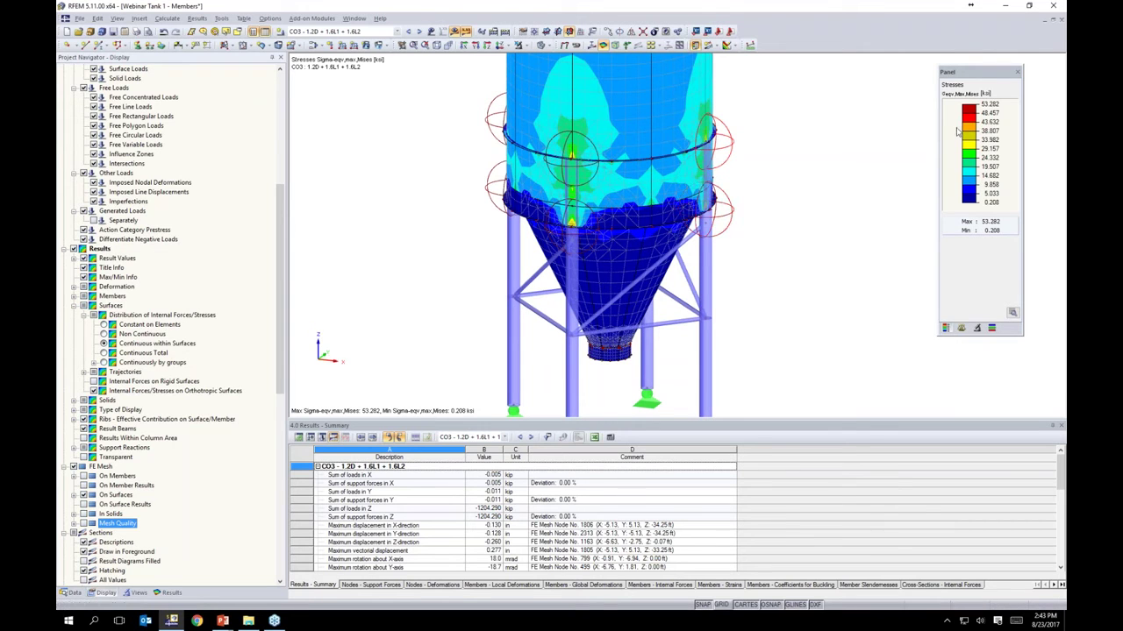
Step: Set the surface stress distribution to Constant on Elements and examine the peak stresses where the column meets the lower ring
{"action": "middle_click_drag", "start_coordinate": [761, 263], "coordinate": [765, 263], "text": "ctrl"}
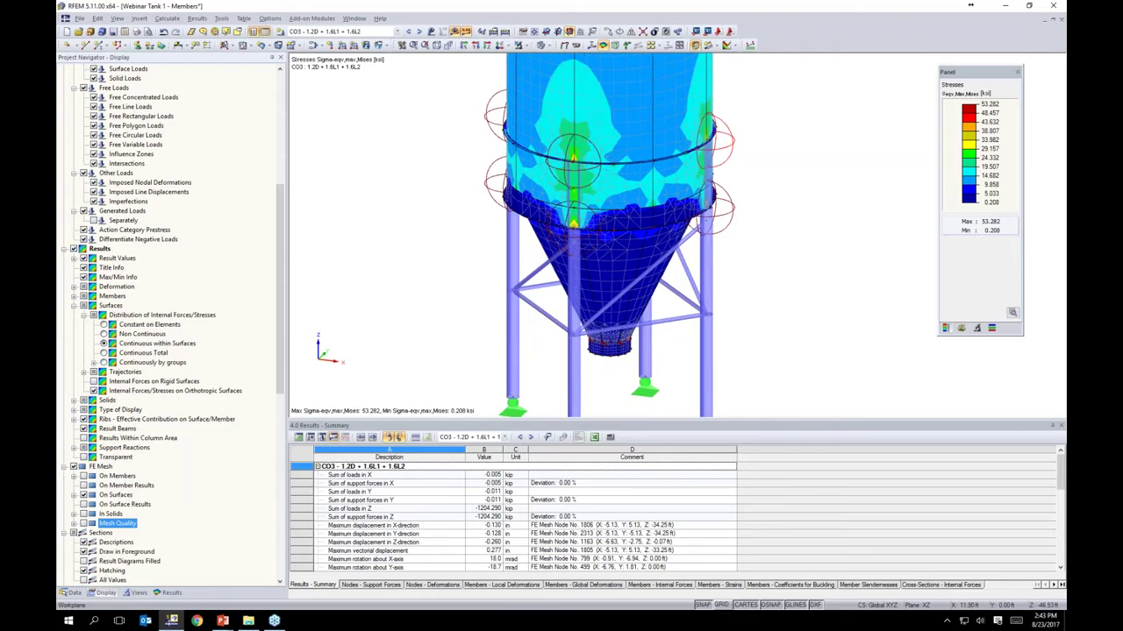
{"action": "middle_click_drag", "start_coordinate": [793, 253], "coordinate": [814, 256], "text": "ctrl"}
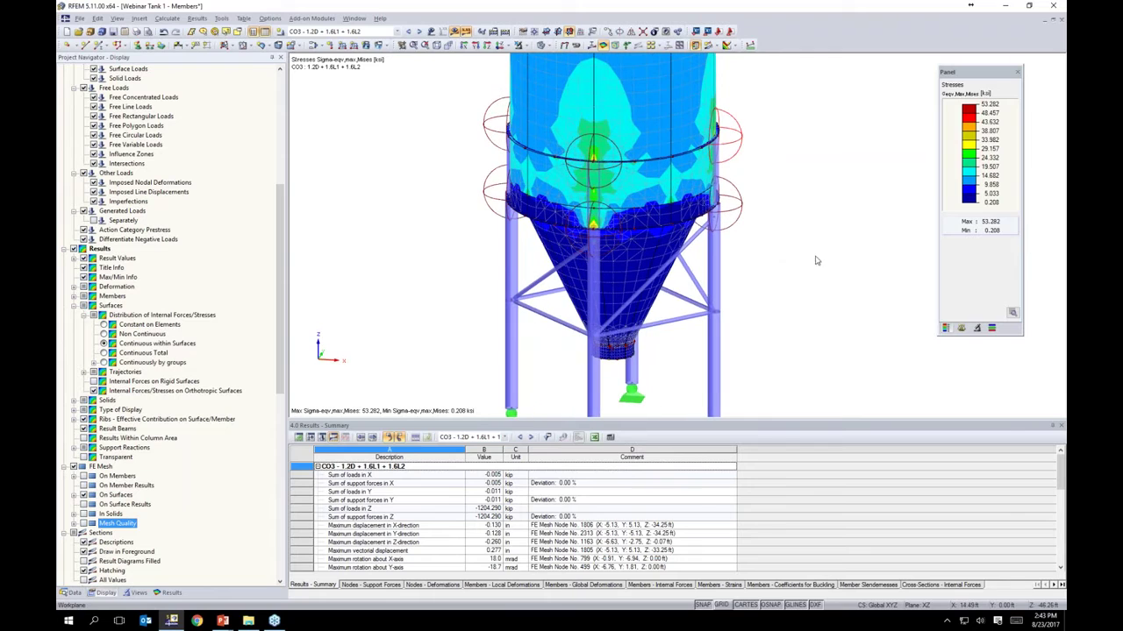
{"action": "left_click", "coordinate": [103, 325]}
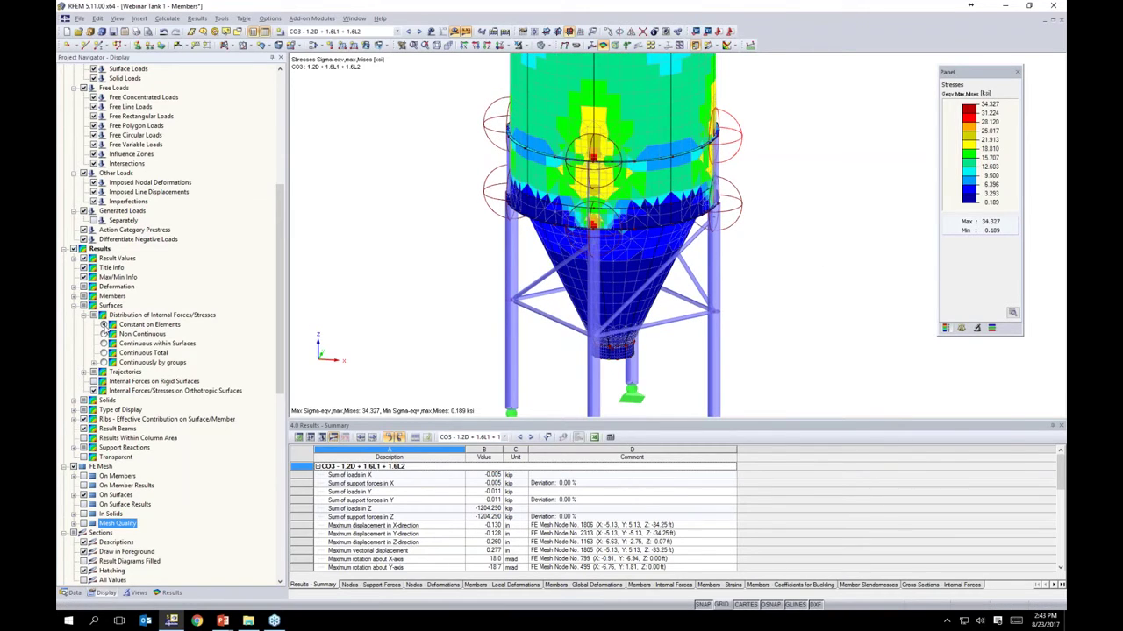
{"action": "scroll", "coordinate": [466, 307], "scroll_direction": "up", "scroll_amount": 3}
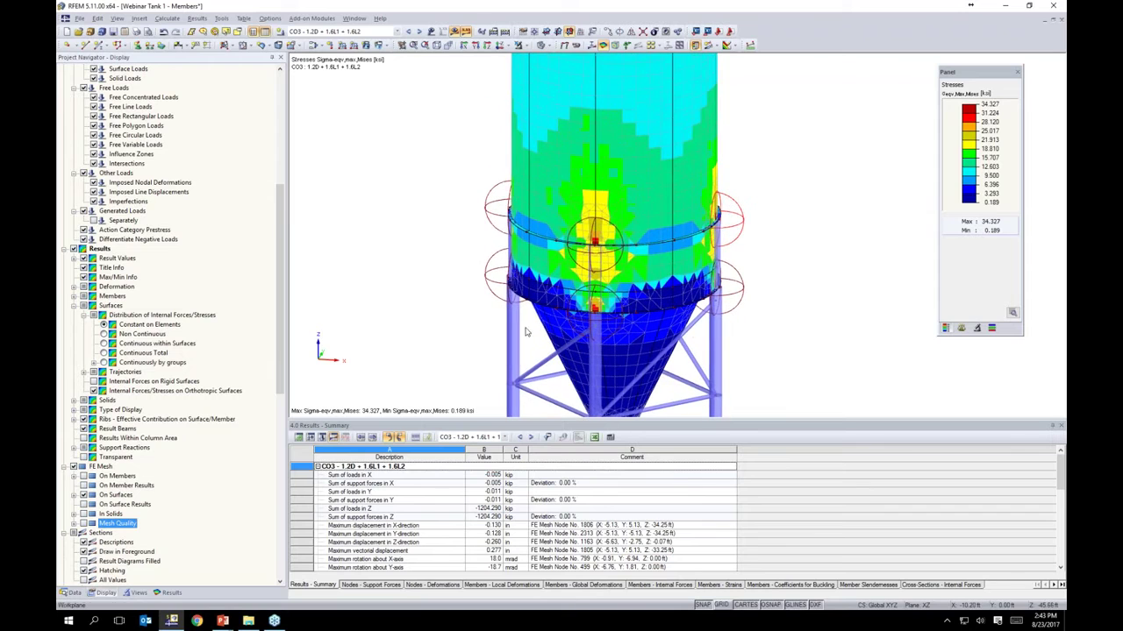
{"action": "scroll", "coordinate": [589, 303], "scroll_direction": "up", "scroll_amount": 5}
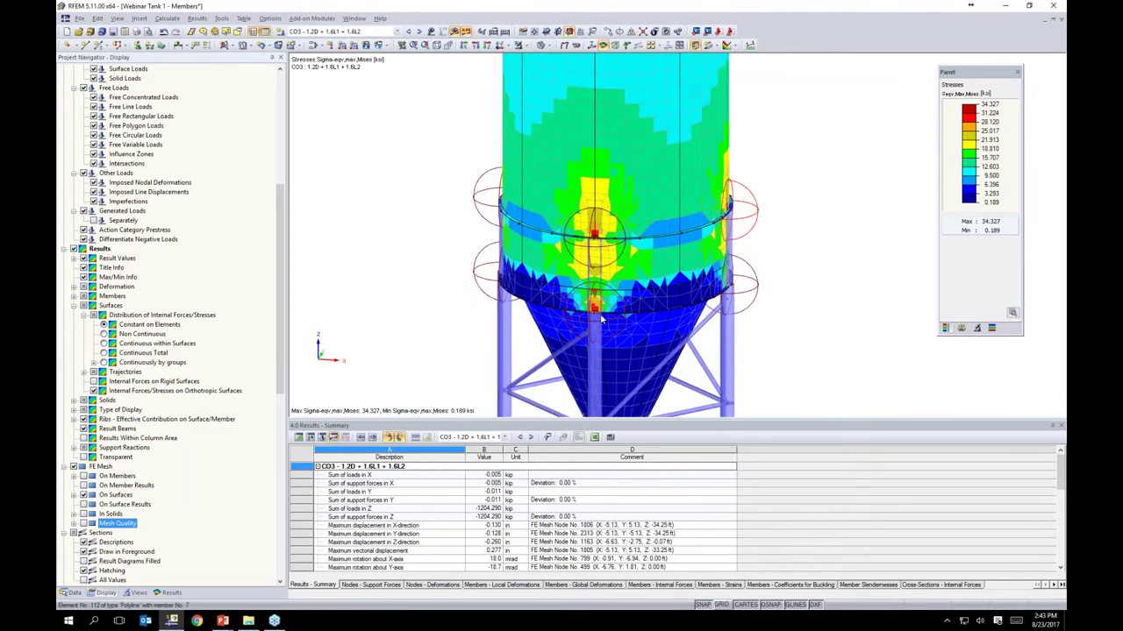
{"action": "scroll", "coordinate": [595, 314], "scroll_direction": "up", "scroll_amount": 2}
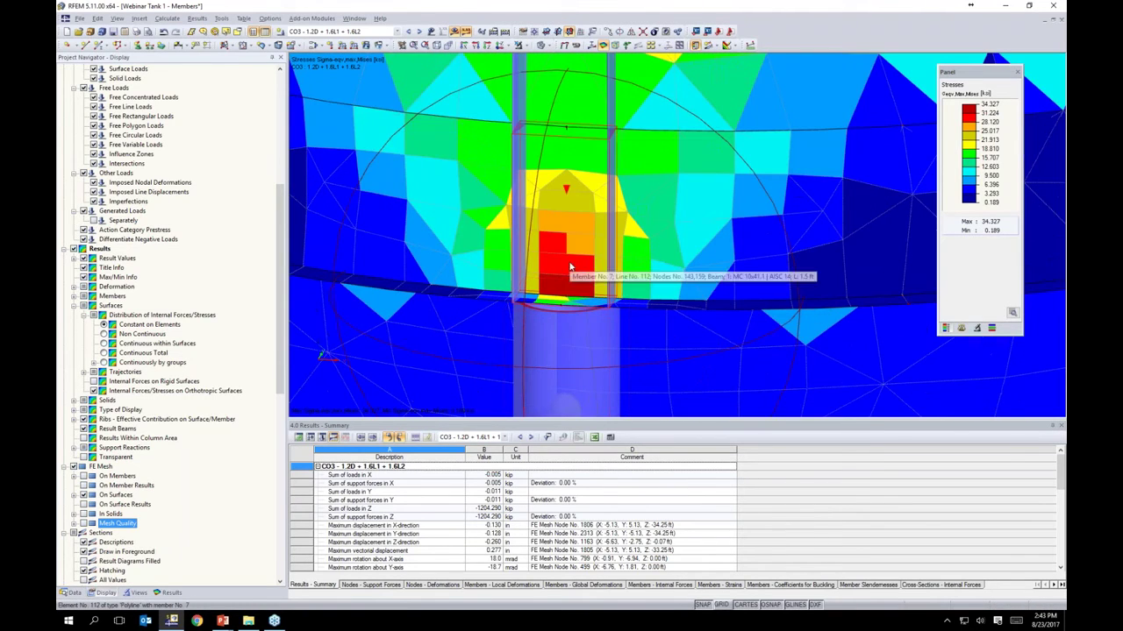
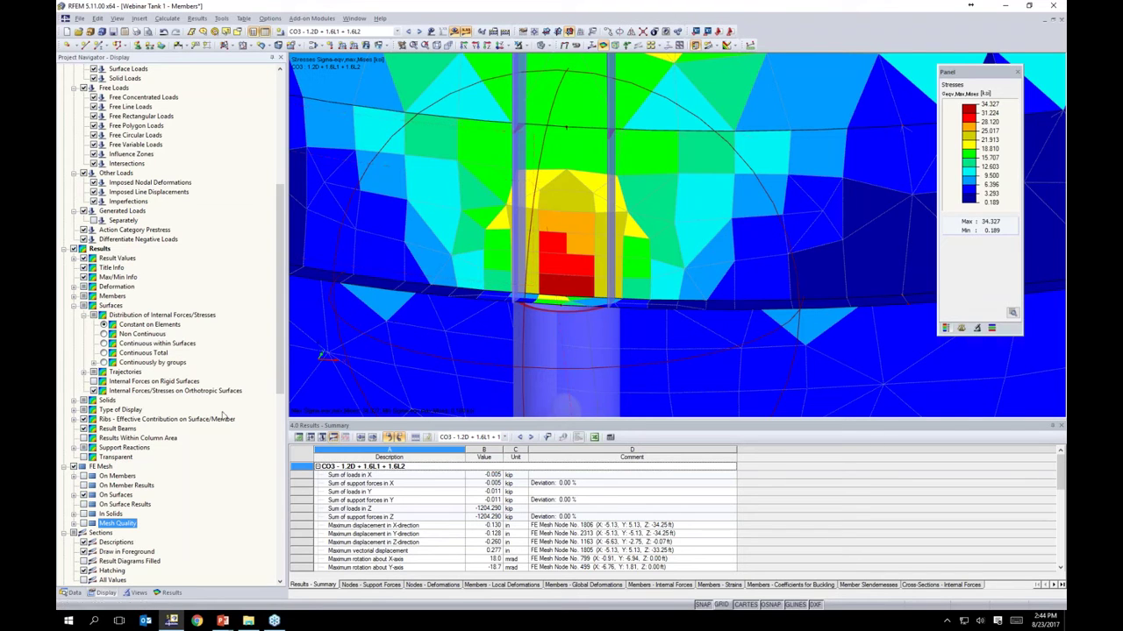
Step: Display the support reactions at the column bases and bring up the table of nodal support forces
{"action": "scroll", "coordinate": [602, 191], "scroll_direction": "down", "scroll_amount": 4}
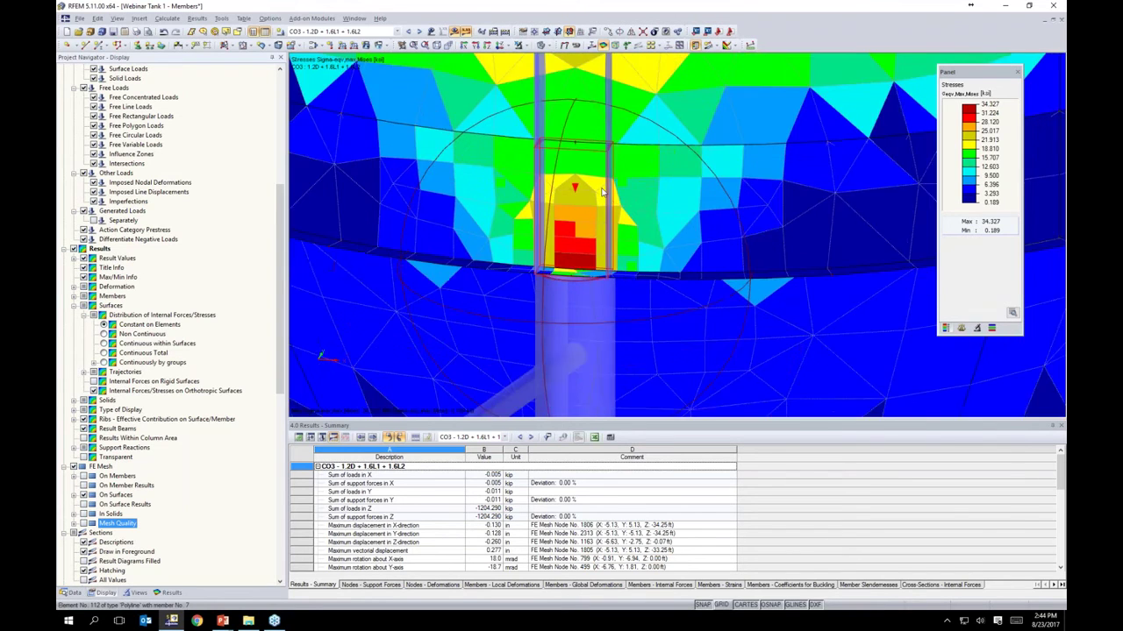
{"action": "scroll", "coordinate": [602, 191], "scroll_direction": "down", "scroll_amount": 5}
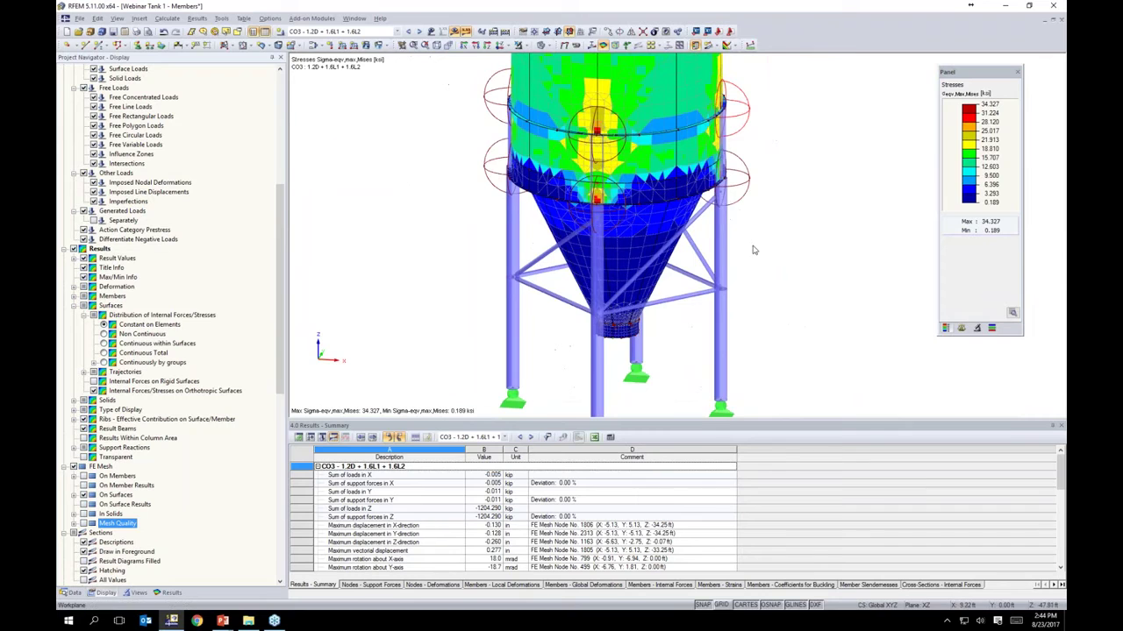
{"action": "middle_click_drag", "start_coordinate": [603, 191], "coordinate": [631, 191], "text": "ctrl"}
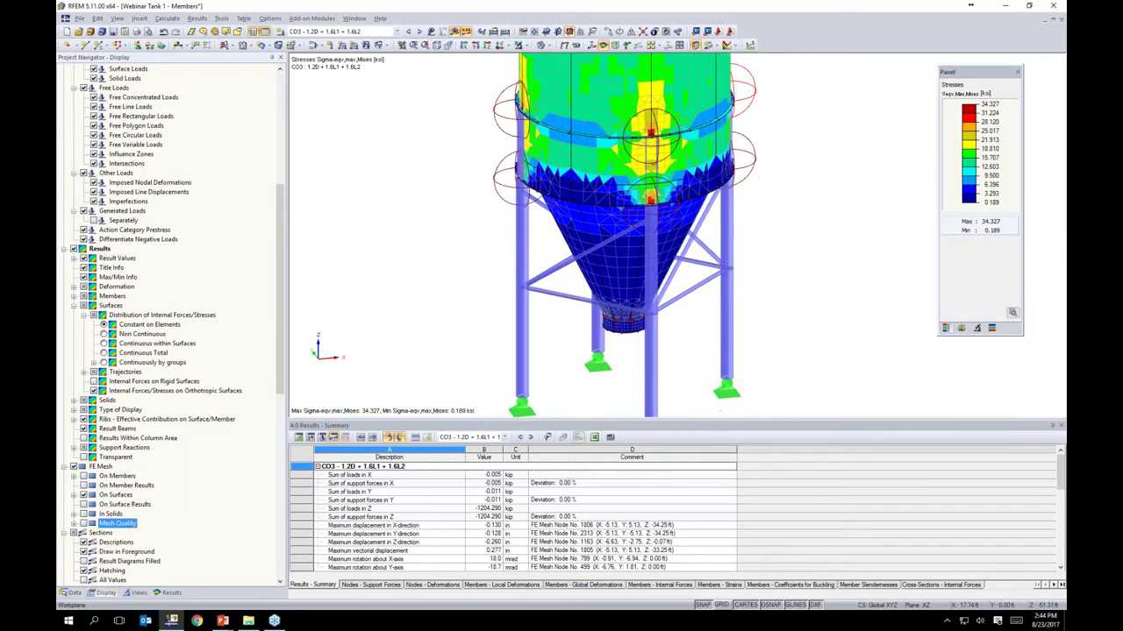
{"action": "left_click", "coordinate": [166, 593]}
{"action": "scroll", "coordinate": [156, 485], "scroll_direction": "down", "scroll_amount": 5}
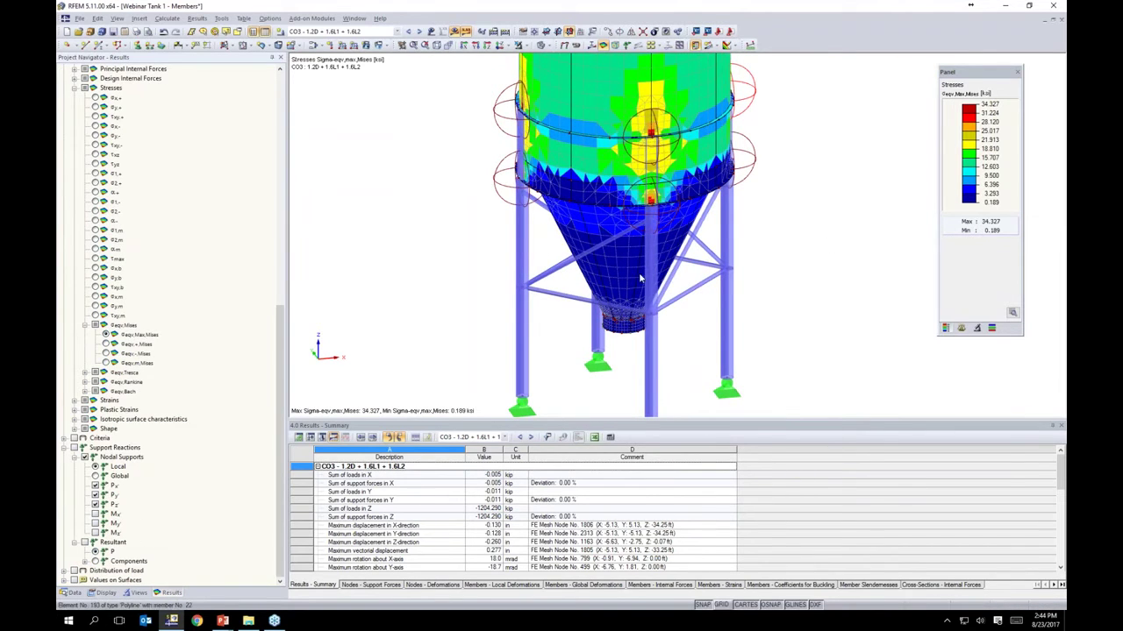
{"action": "middle_click_drag", "start_coordinate": [458, 337], "coordinate": [416, 176]}
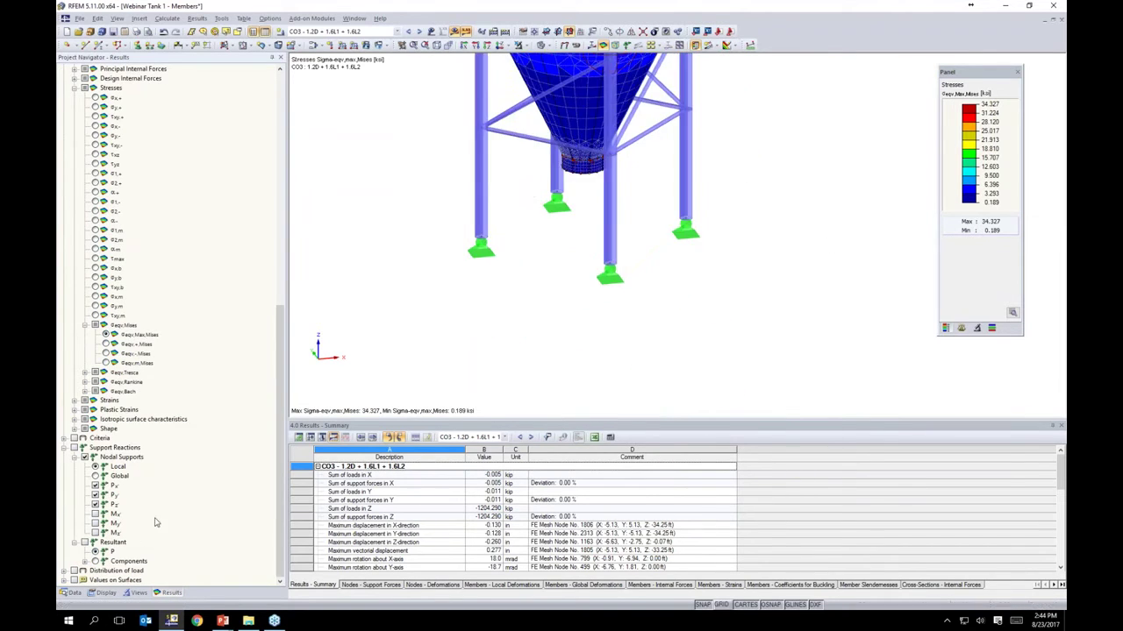
{"action": "left_click", "coordinate": [84, 448]}
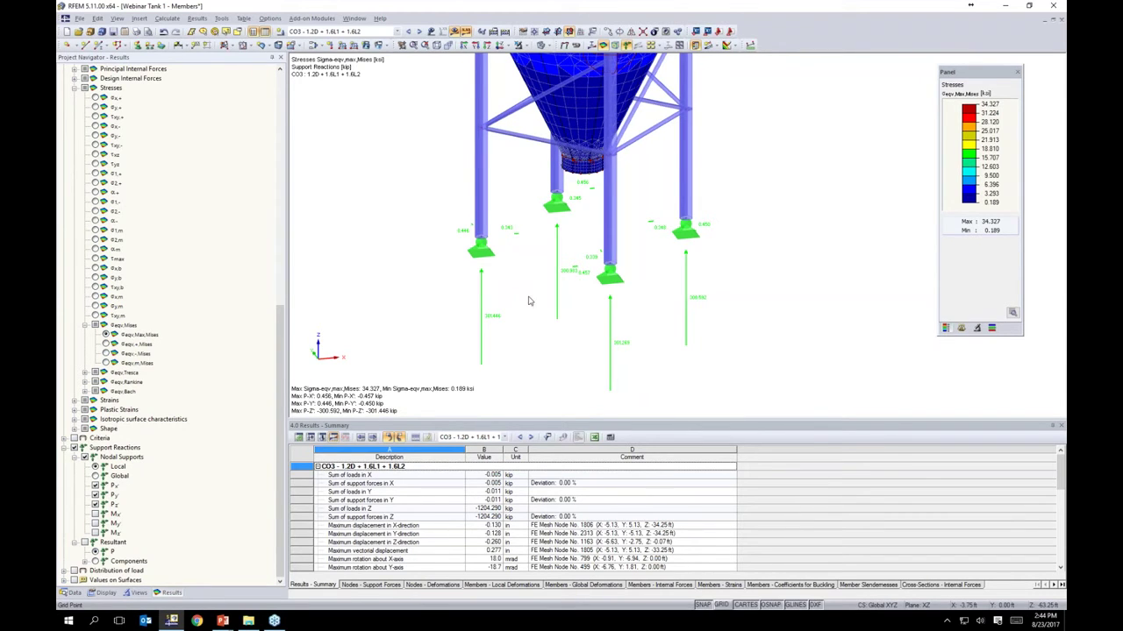
{"action": "left_click", "coordinate": [360, 587]}
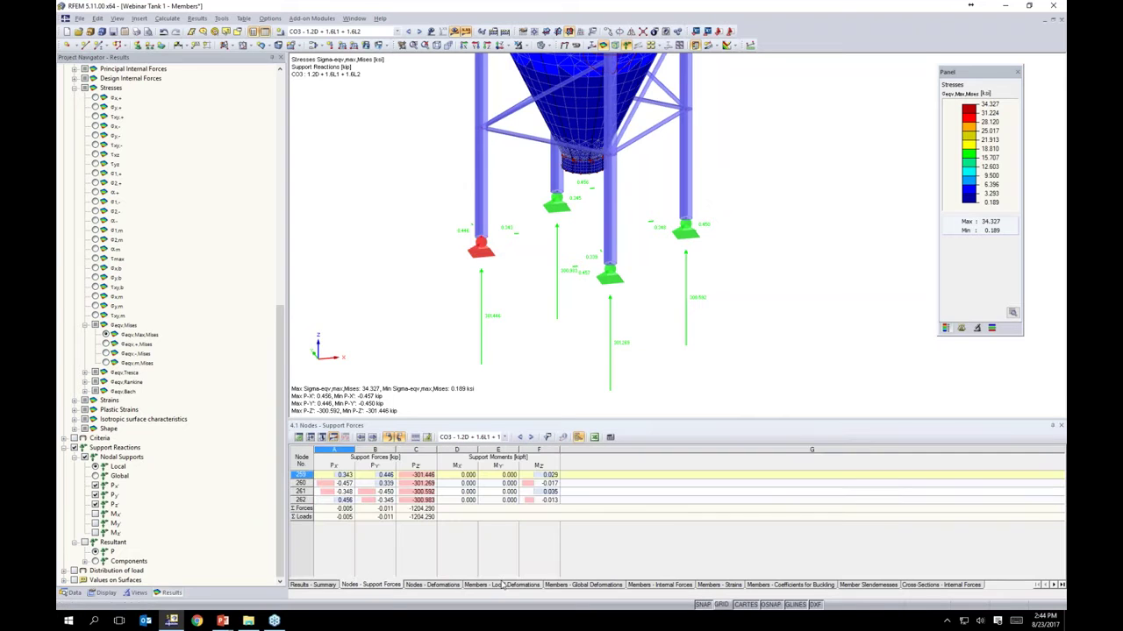
Step: Hide the support reactions and open the RF-STEEL Surfaces add-on module for general stress analysis of steel surfaces
{"action": "left_click", "coordinate": [77, 593]}
{"action": "scroll", "coordinate": [175, 401], "scroll_direction": "down", "scroll_amount": 3}
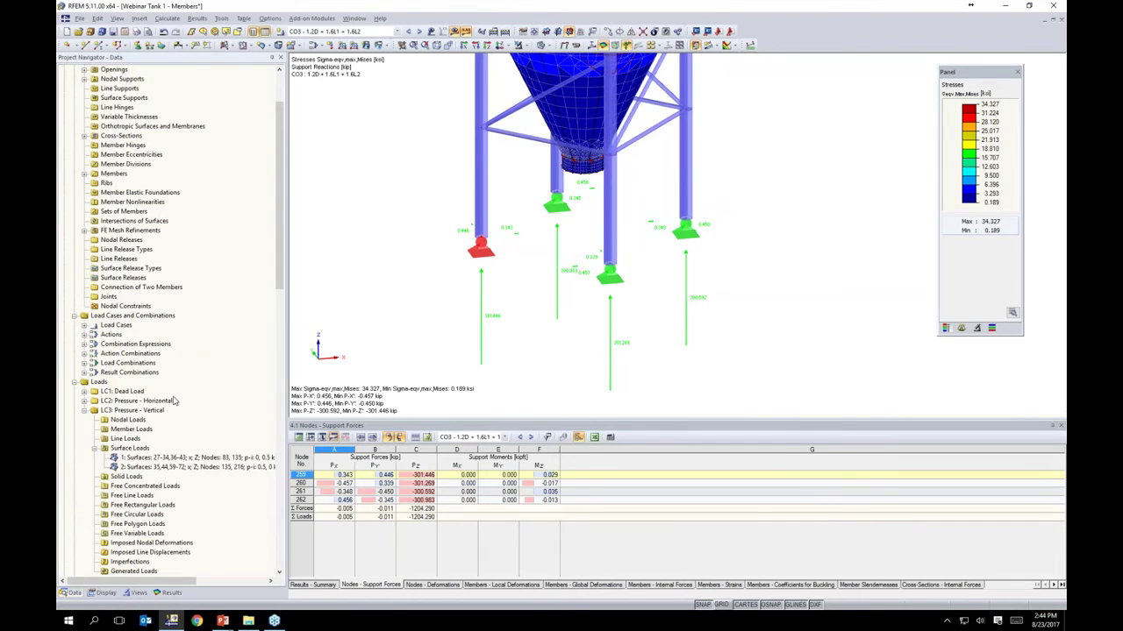
{"action": "scroll", "coordinate": [175, 401], "scroll_direction": "down", "scroll_amount": 5}
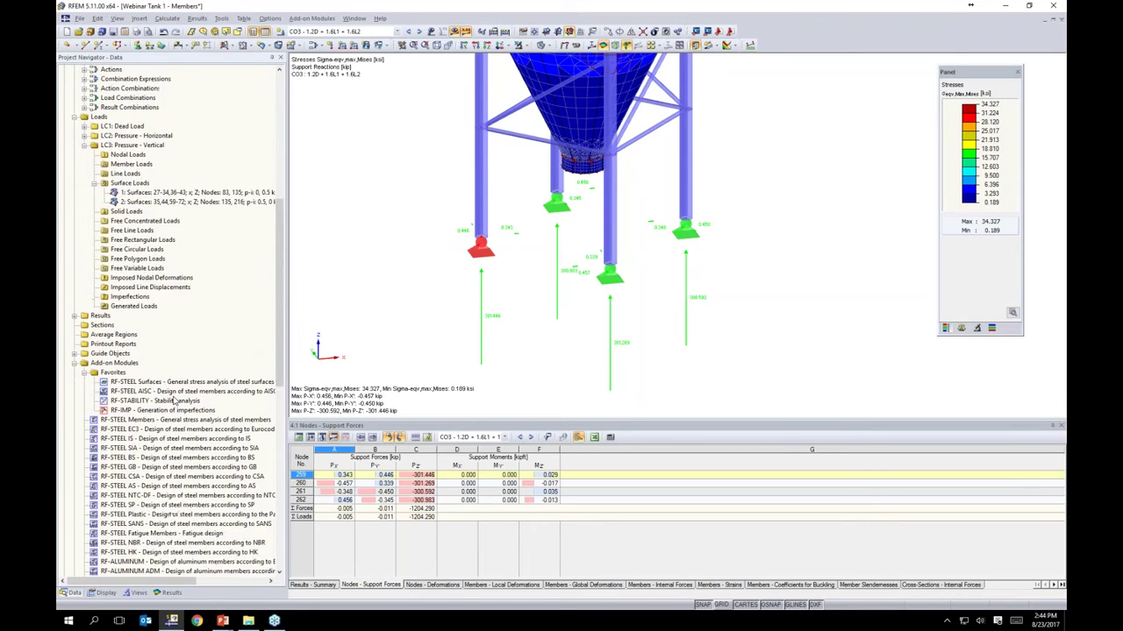
{"action": "scroll", "coordinate": [597, 351], "scroll_direction": "down", "scroll_amount": 2}
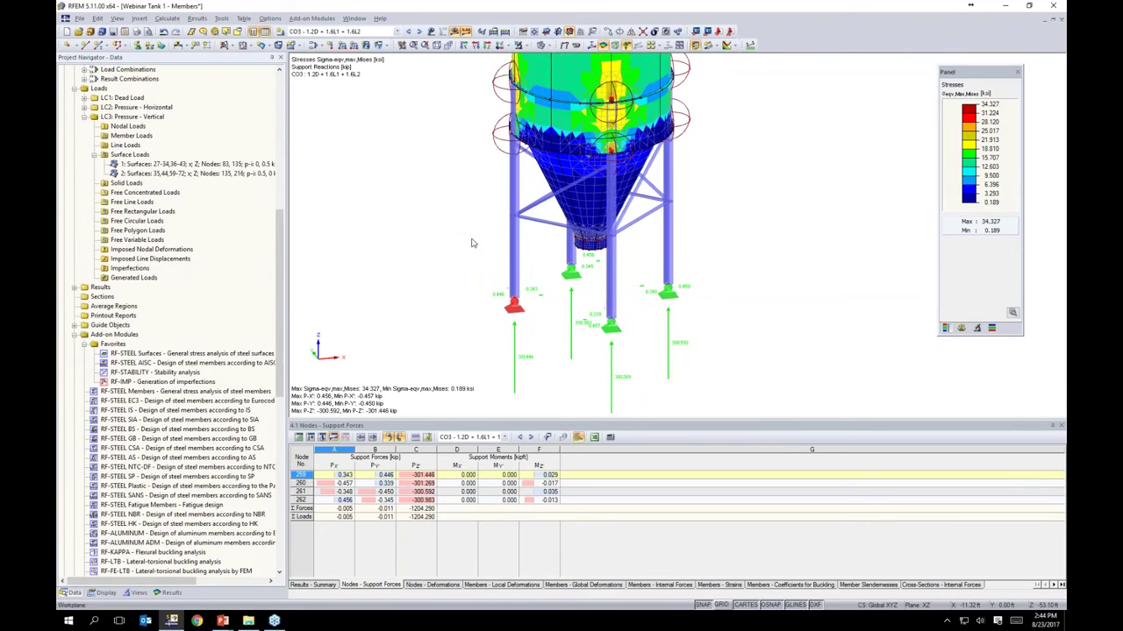
{"action": "left_click", "coordinate": [172, 592]}
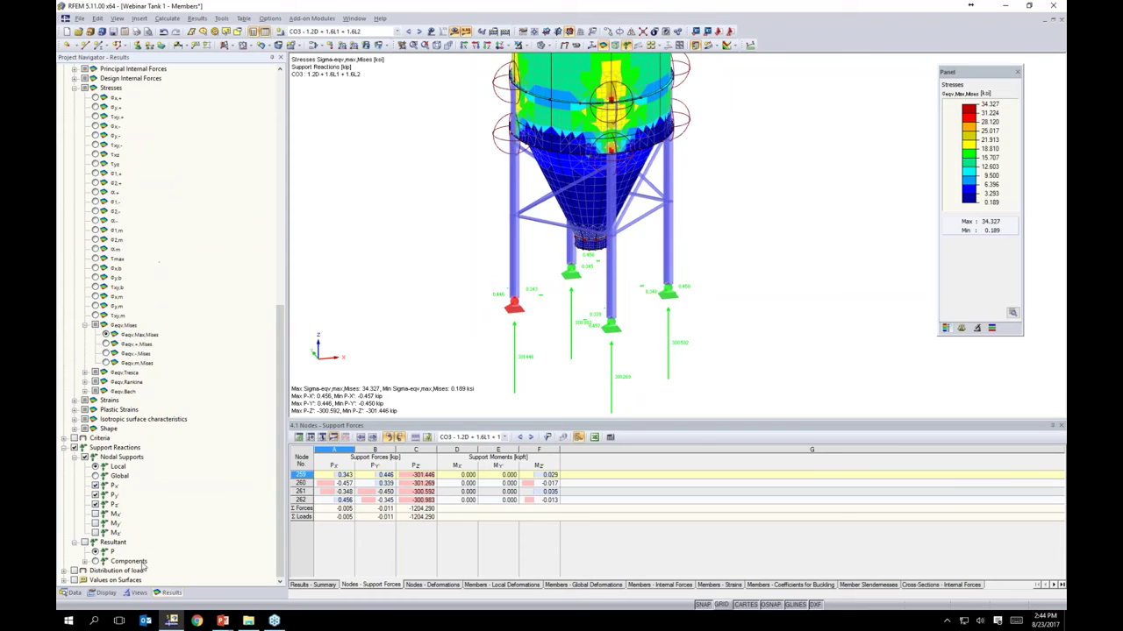
{"action": "left_click", "coordinate": [75, 448]}
{"action": "left_click", "coordinate": [73, 593]}
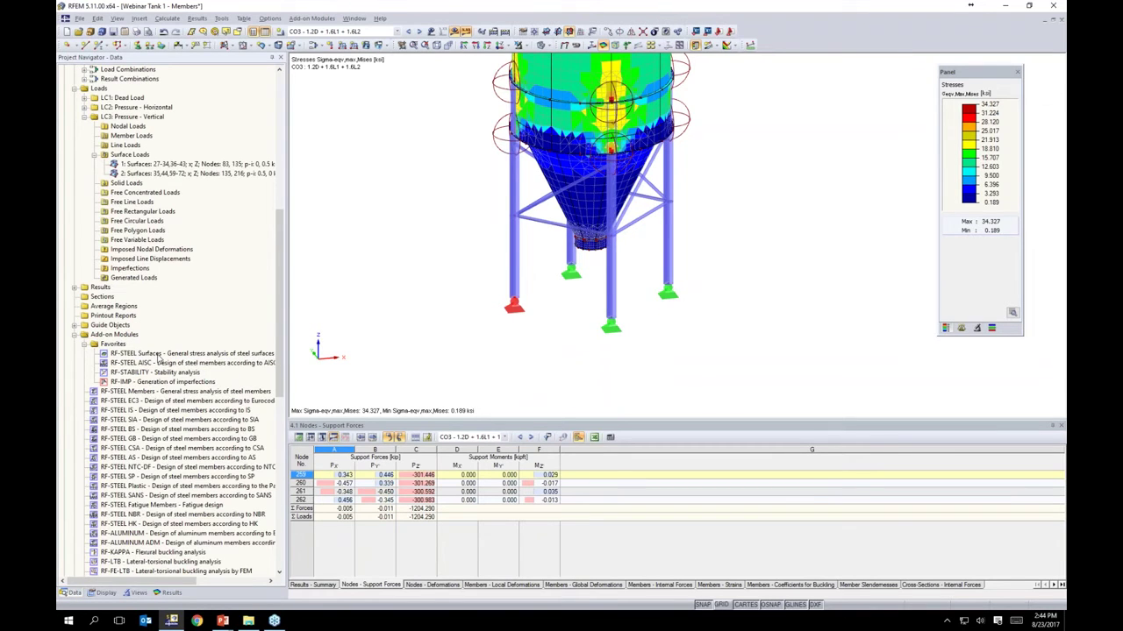
{"action": "double_click", "coordinate": [159, 355]}
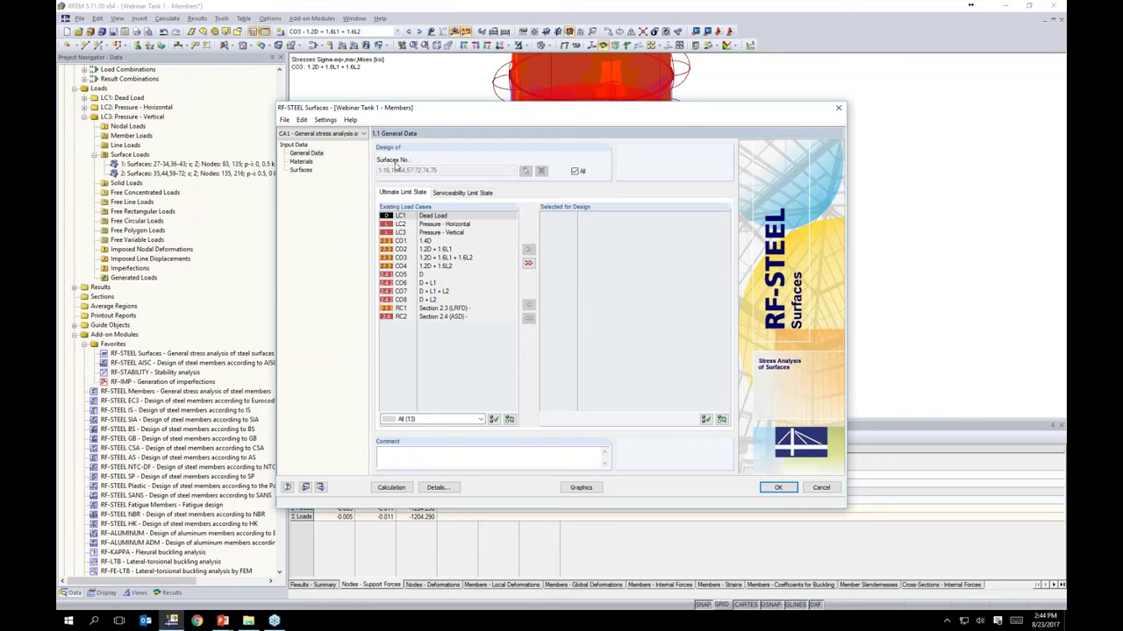
Step: Keep all surfaces in the design and select load combinations CO1 to CO4 for the ultimate limit state
{"action": "left_click", "coordinate": [574, 172]}
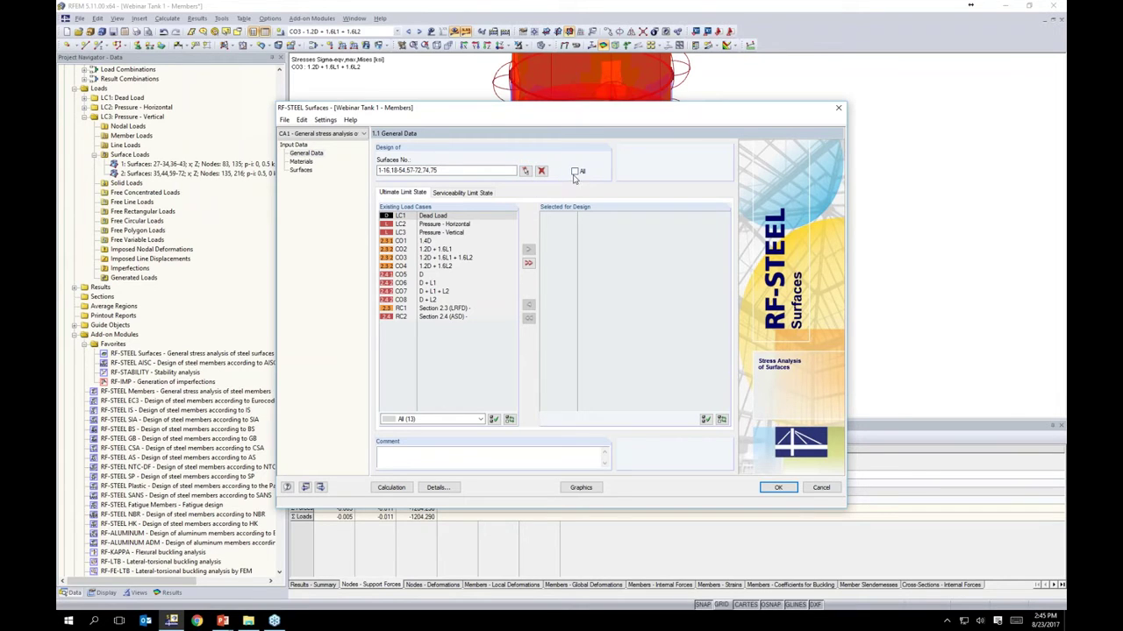
{"action": "left_click", "coordinate": [575, 172]}
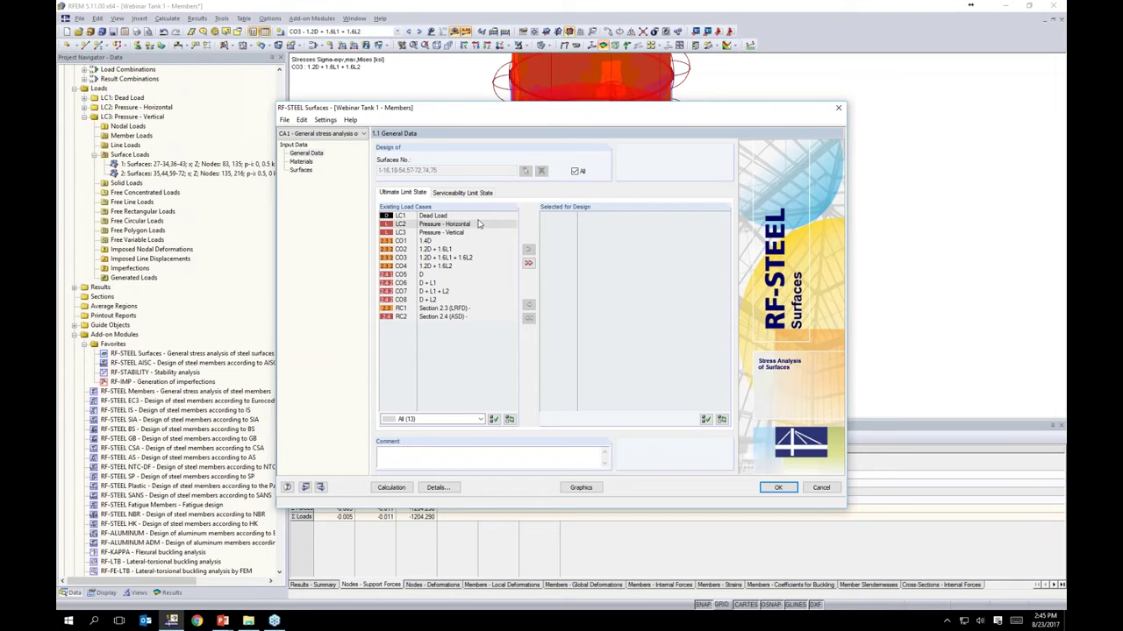
{"action": "left_click", "coordinate": [433, 242]}
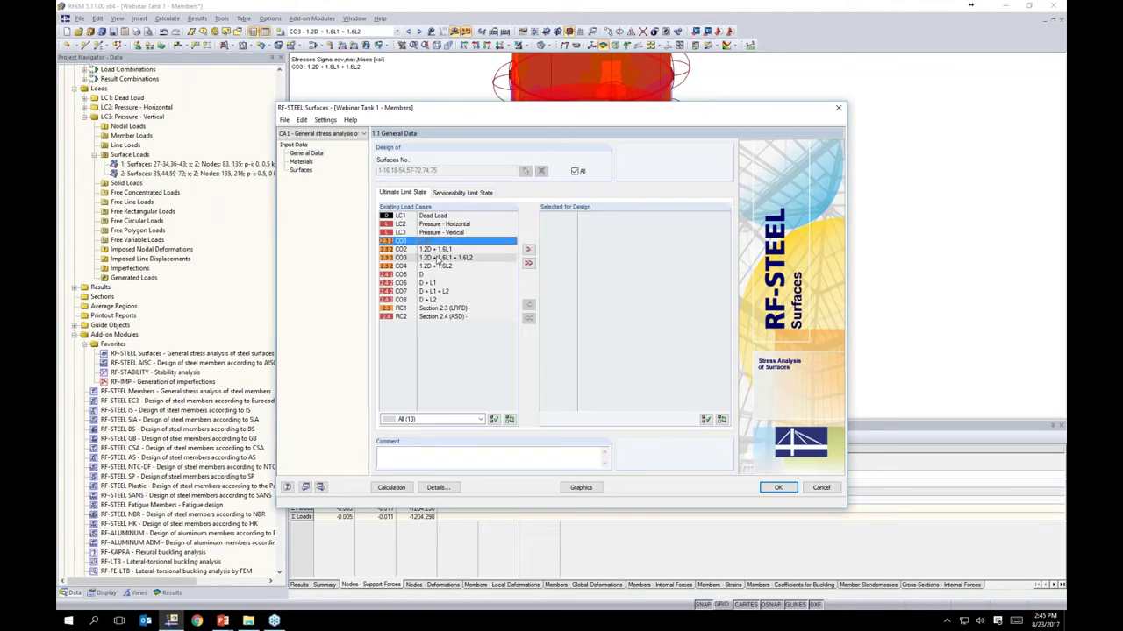
{"action": "left_click", "coordinate": [438, 270], "text": "shift"}
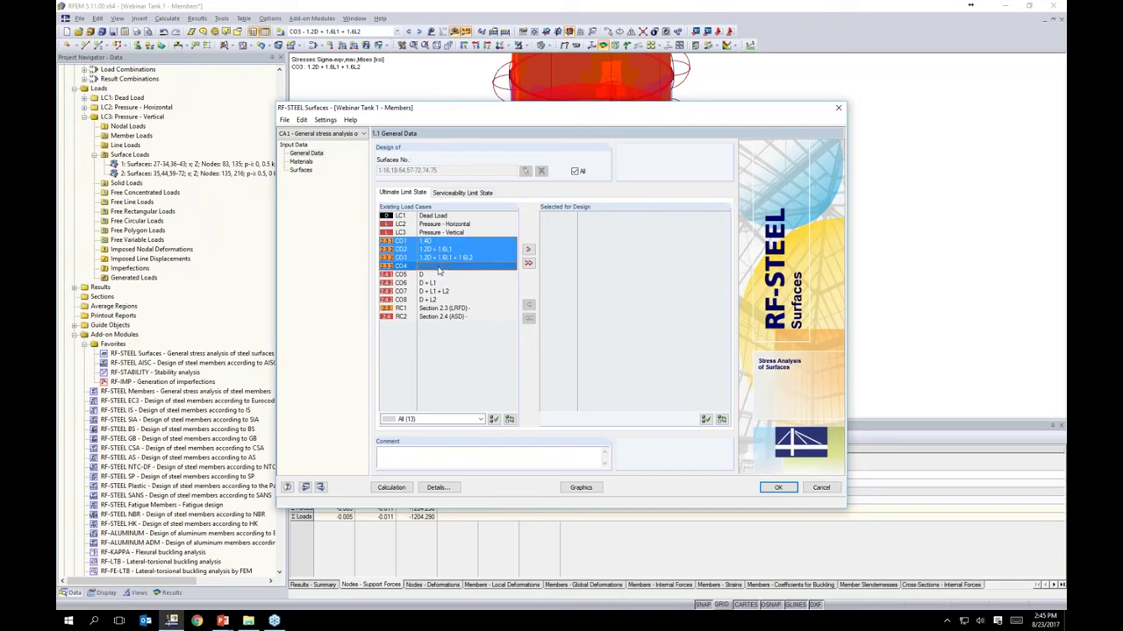
{"action": "left_click", "coordinate": [528, 250]}
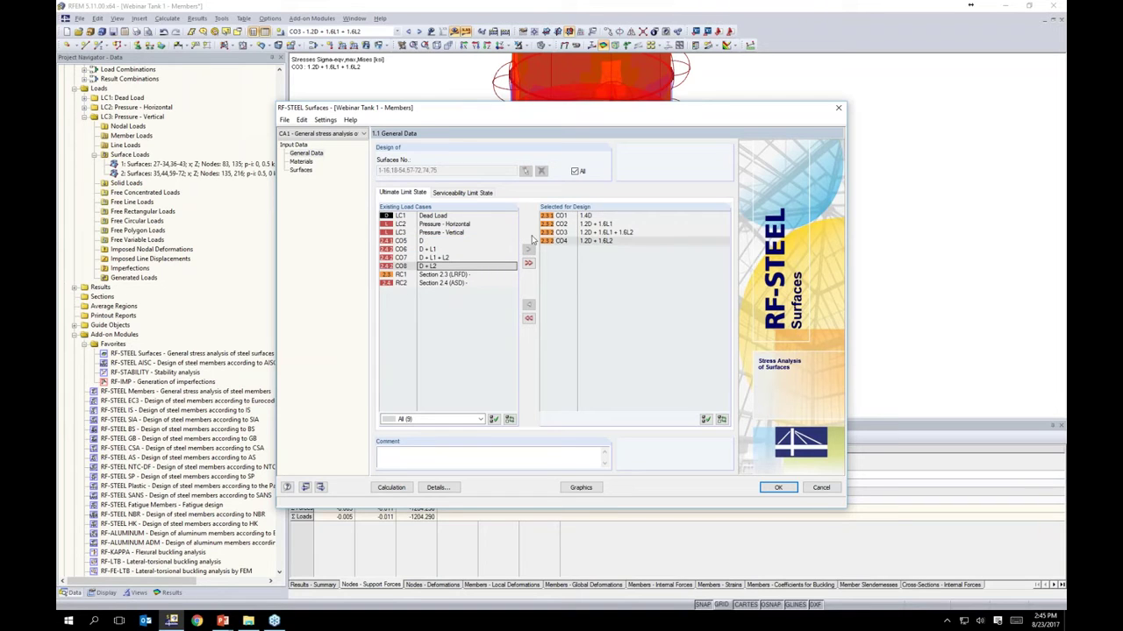
Step: Select load combinations CO5 to CO8 for the serviceability limit state design
{"action": "left_click", "coordinate": [465, 193]}
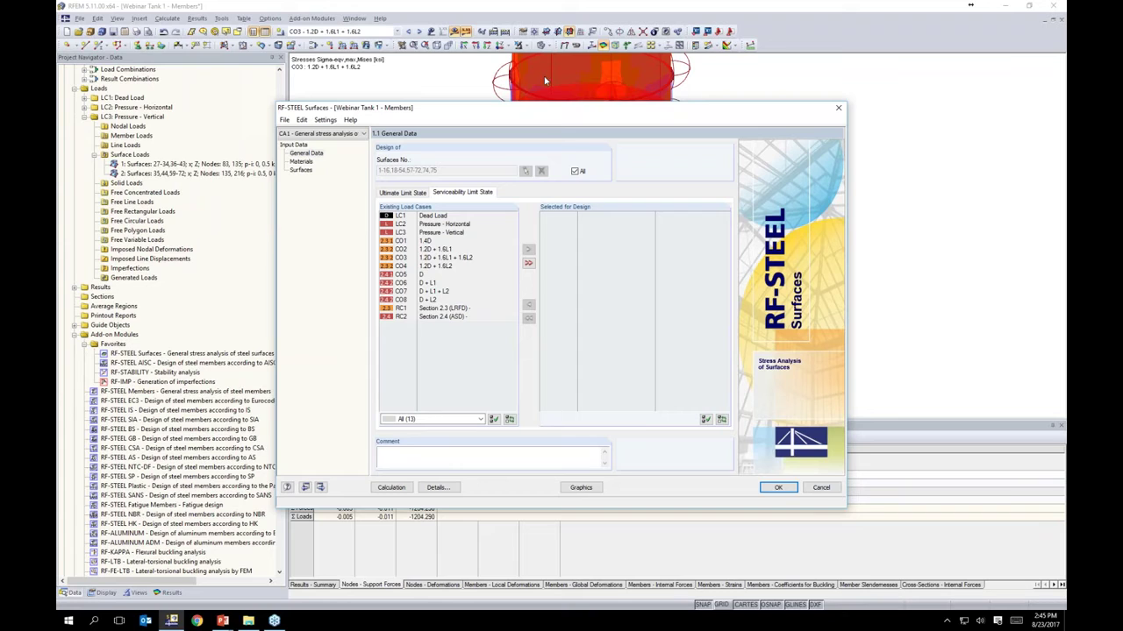
{"action": "left_click", "coordinate": [428, 275]}
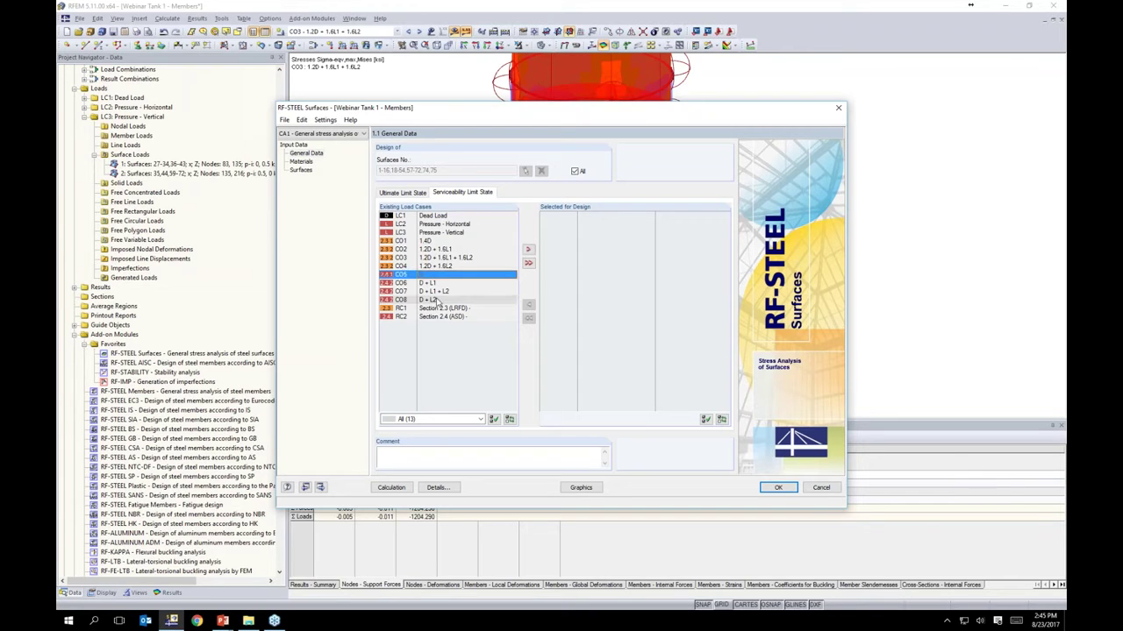
{"action": "left_click", "coordinate": [436, 301], "text": "shift"}
{"action": "left_click", "coordinate": [528, 250]}
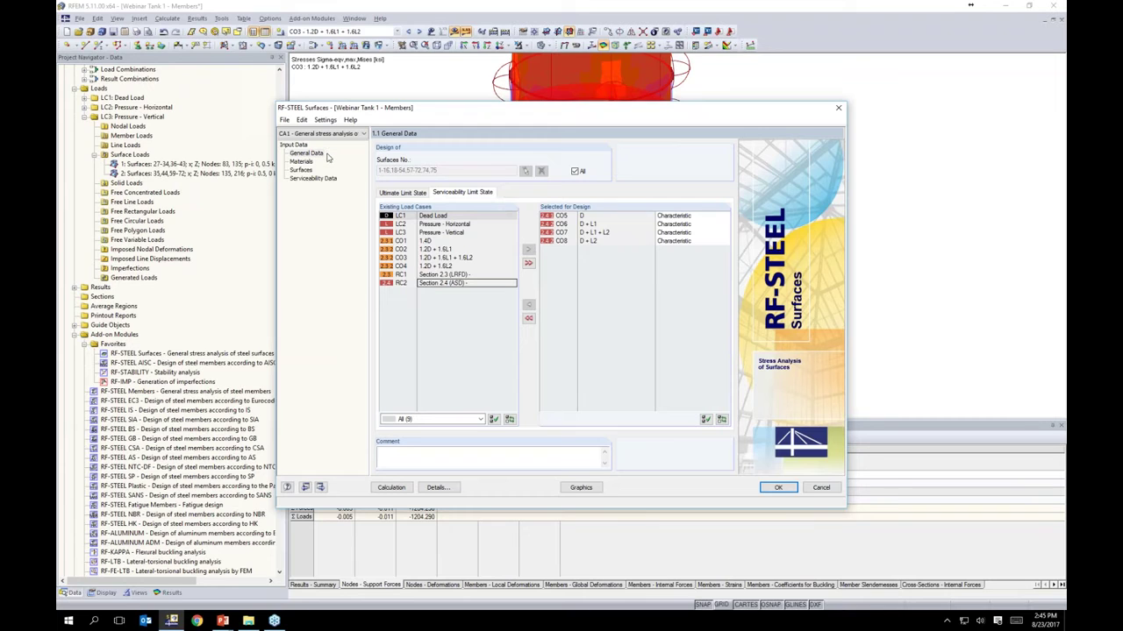
Step: Review the design material properties and limit stresses of the stainless steel used for the surfaces
{"action": "left_click", "coordinate": [301, 162]}
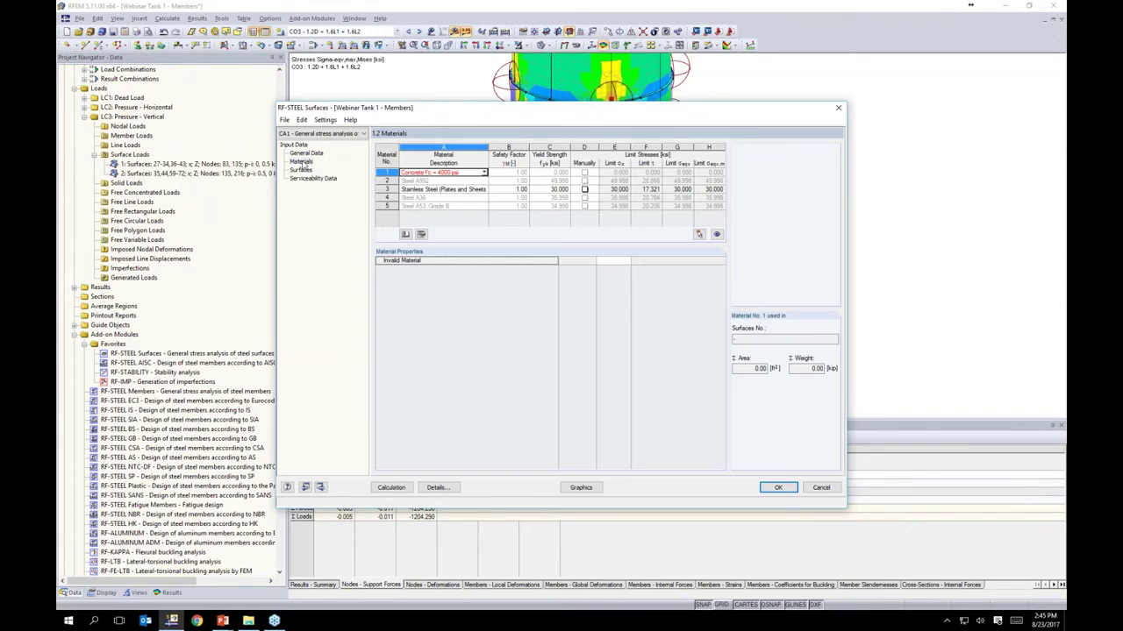
{"action": "left_click", "coordinate": [460, 187]}
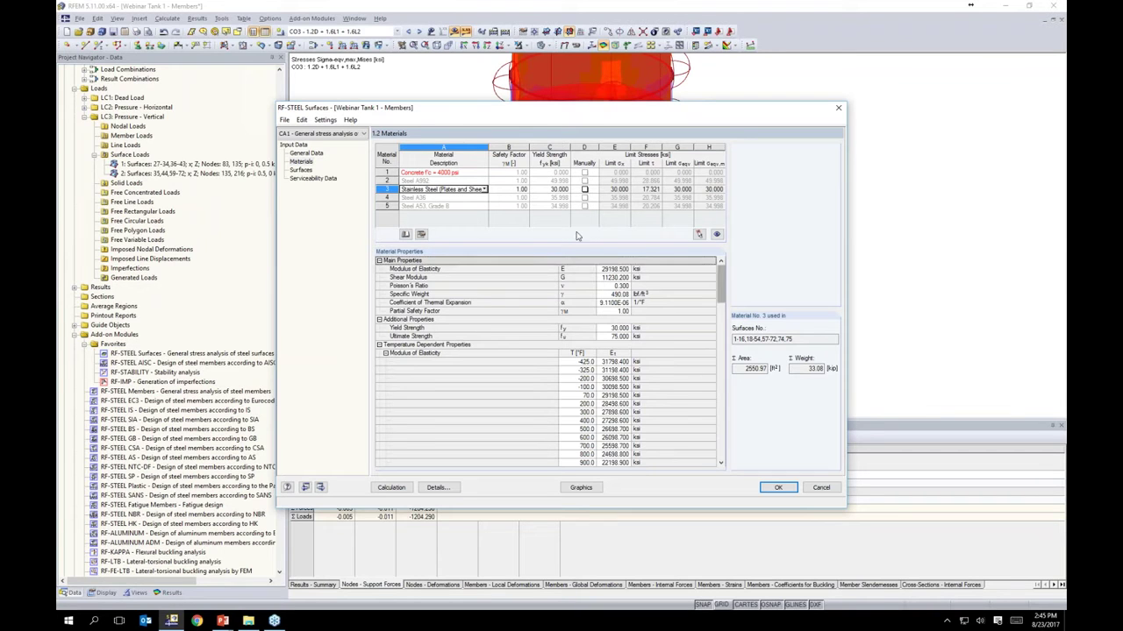
{"action": "left_click_drag", "start_coordinate": [722, 286], "coordinate": [721, 263]}
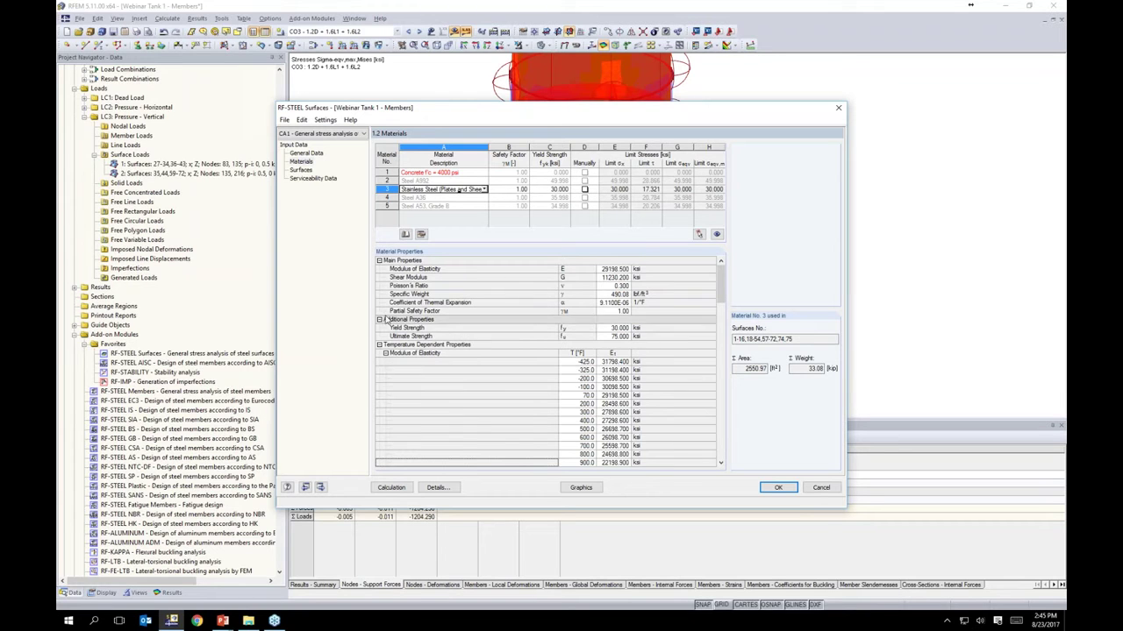
Step: Review the list of designed surfaces with their thicknesses and optimization options, checking it against the model behind the dialog
{"action": "left_click", "coordinate": [300, 170]}
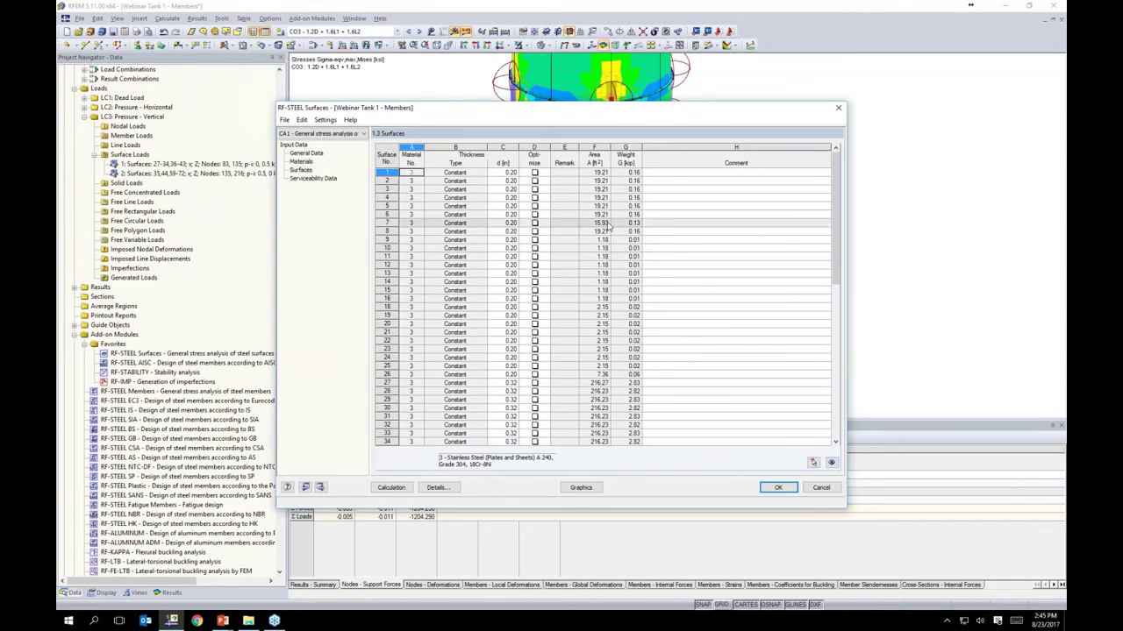
{"action": "mouse_move", "coordinate": [836, 186]}
{"action": "left_mouse_down"}
{"action": "mouse_move", "coordinate": [834, 338]}
{"action": "mouse_move", "coordinate": [834, 181]}
{"action": "left_mouse_up"}
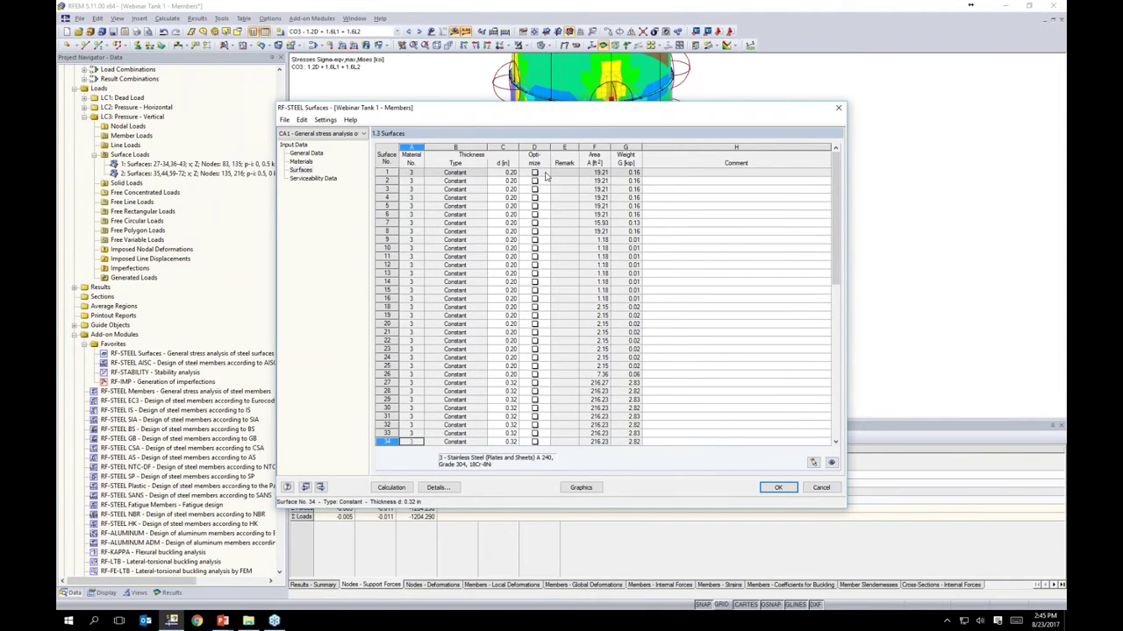
{"action": "left_click_drag", "start_coordinate": [600, 109], "coordinate": [607, 251]}
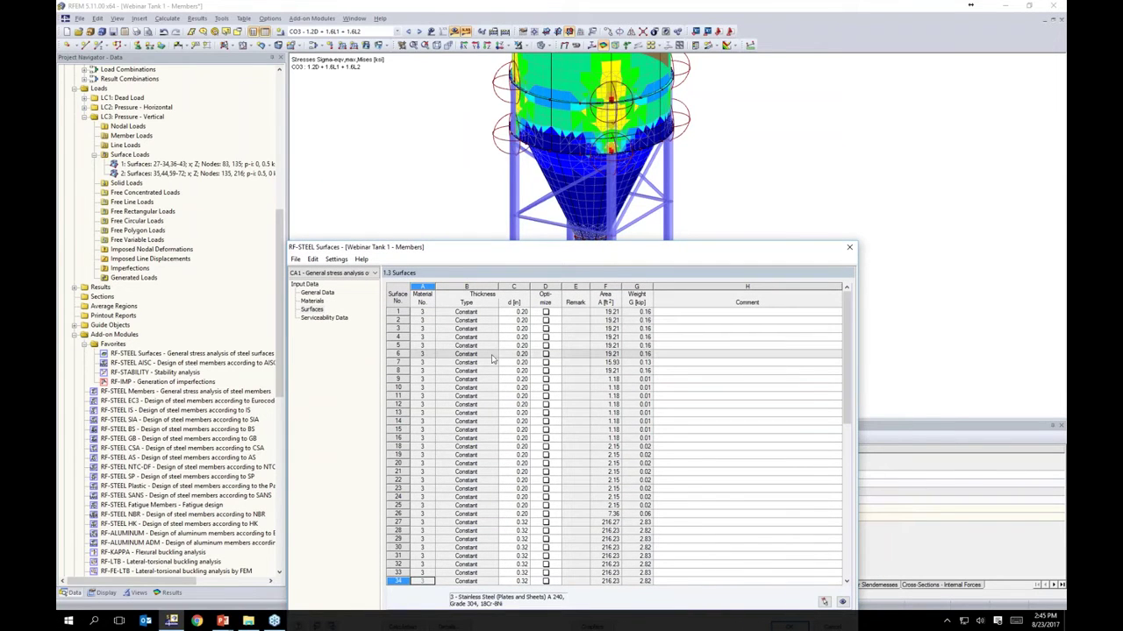
{"action": "left_click_drag", "start_coordinate": [526, 242], "coordinate": [556, 126]}
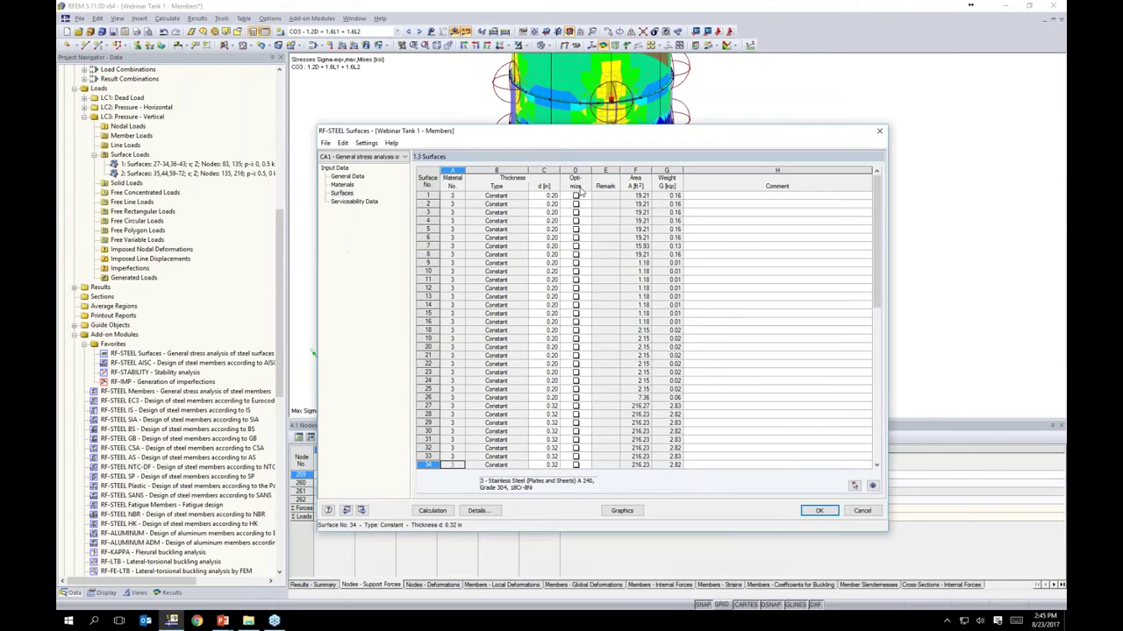
Step: Review the thickness optimization parameters available for surface 1, and leave optimization switched off for it
{"action": "left_click", "coordinate": [575, 197]}
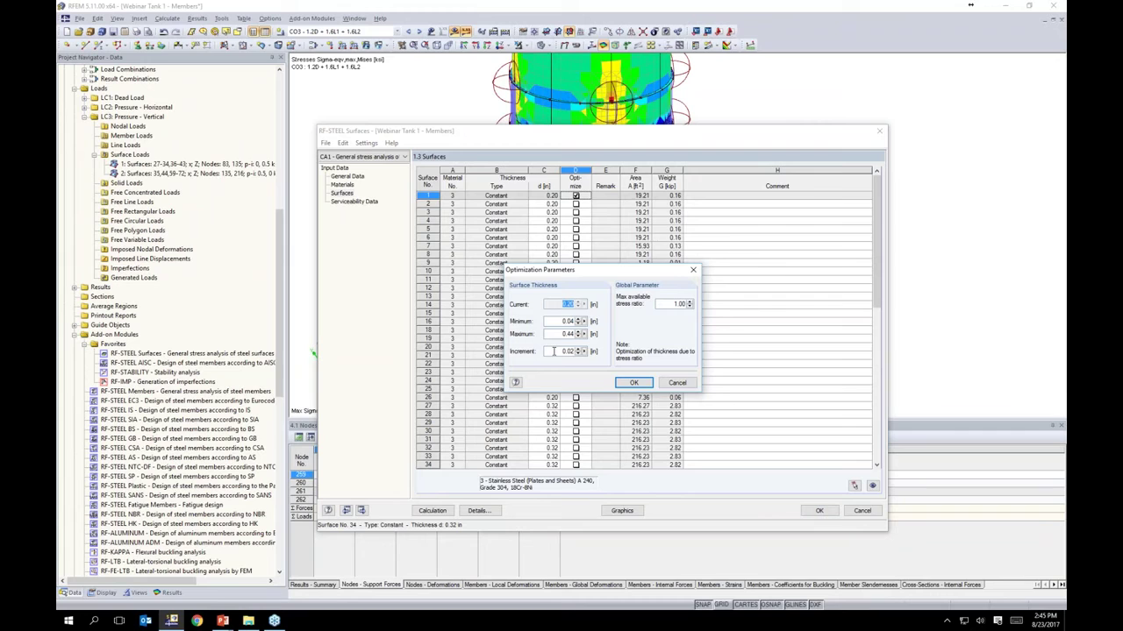
{"action": "left_click", "coordinate": [567, 352]}
{"action": "left_click", "coordinate": [678, 384]}
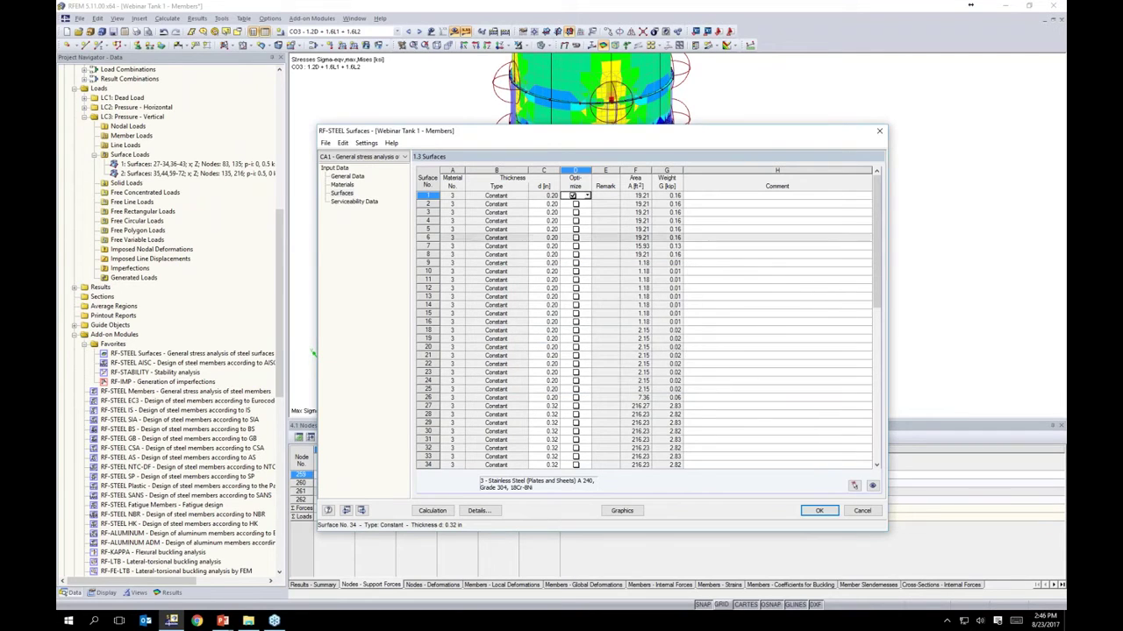
{"action": "left_click", "coordinate": [573, 197]}
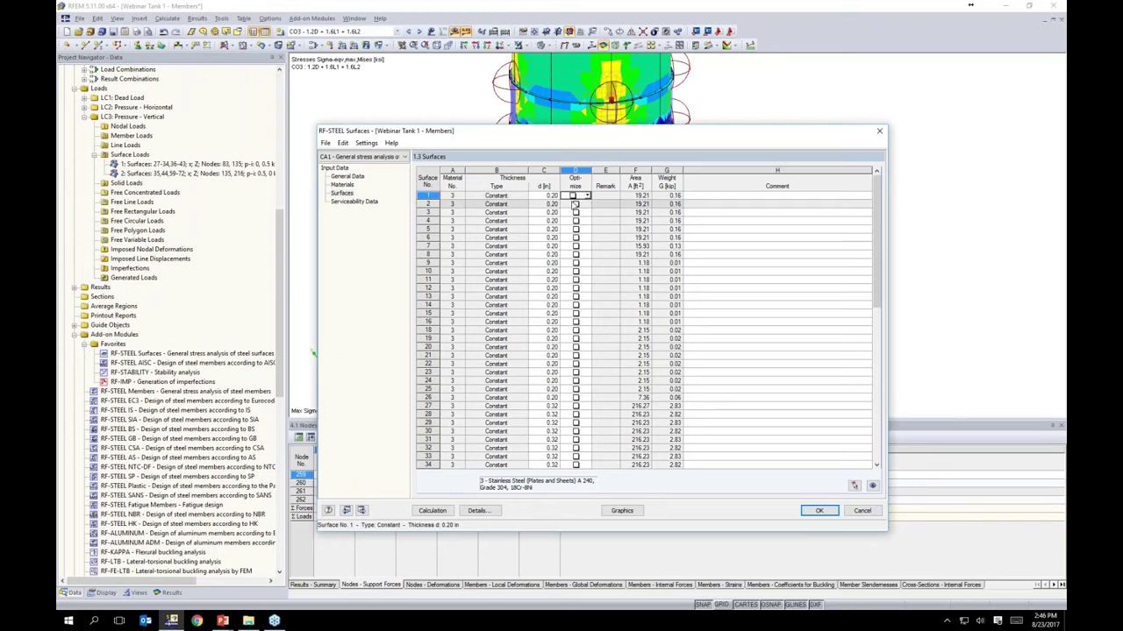
Step: Assign surfaces 1-16, 18-54, 57-72, 74 and 75 to the serviceability data, and check the reference length against the tank model
{"action": "left_click", "coordinate": [366, 204]}
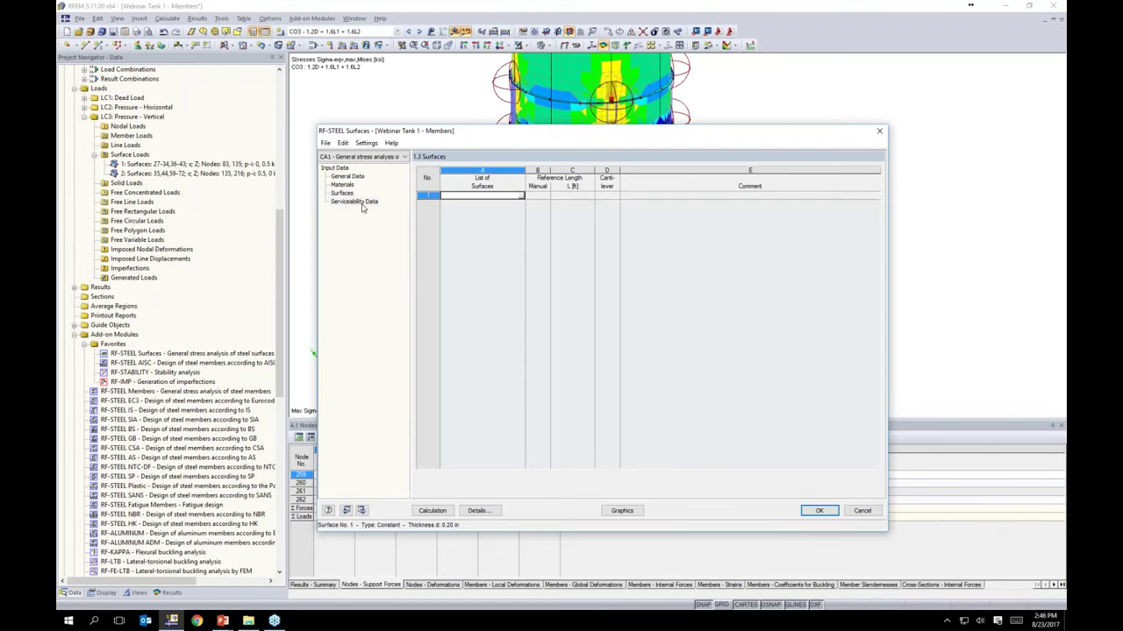
{"action": "left_click", "coordinate": [522, 195]}
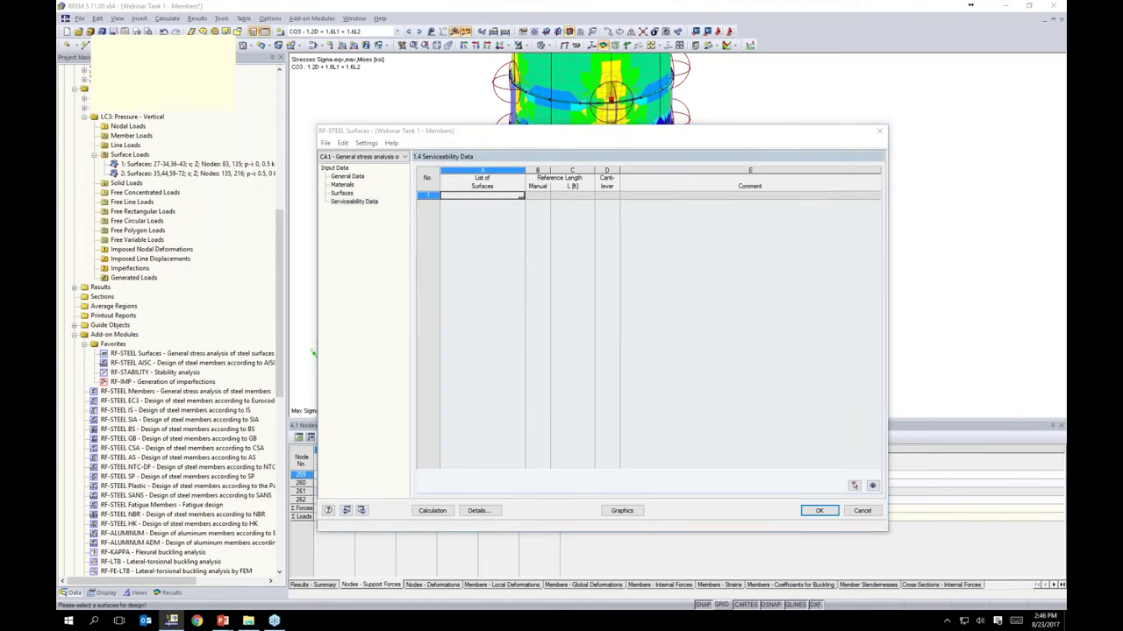
{"action": "left_click_drag", "start_coordinate": [664, 371], "coordinate": [473, 79]}
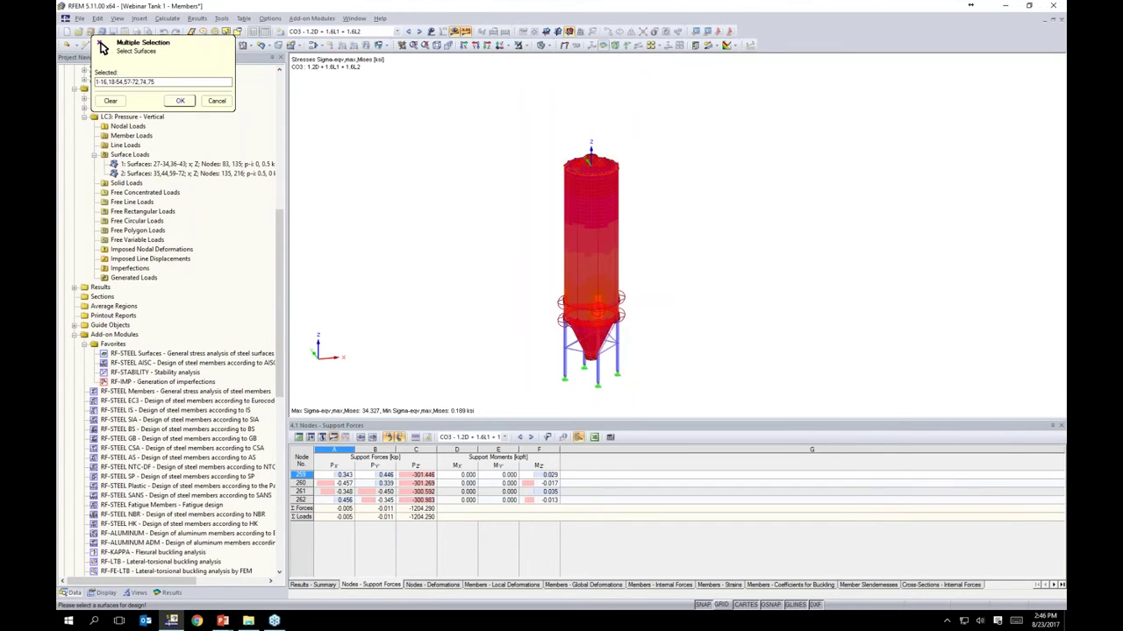
{"action": "left_click", "coordinate": [179, 101]}
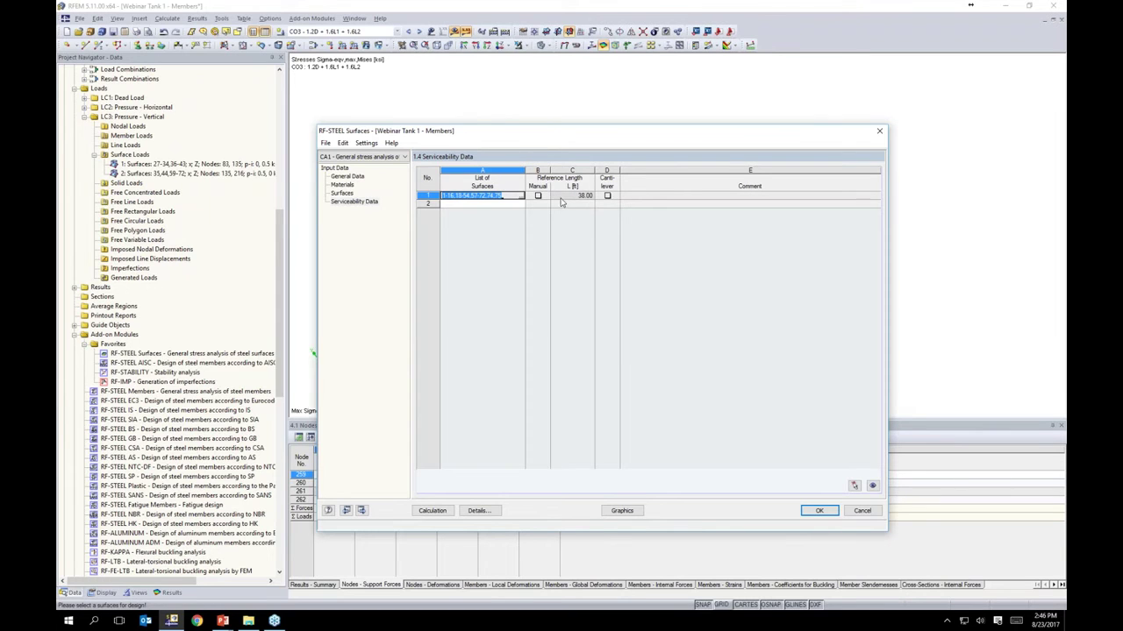
{"action": "left_click_drag", "start_coordinate": [574, 136], "coordinate": [572, 343]}
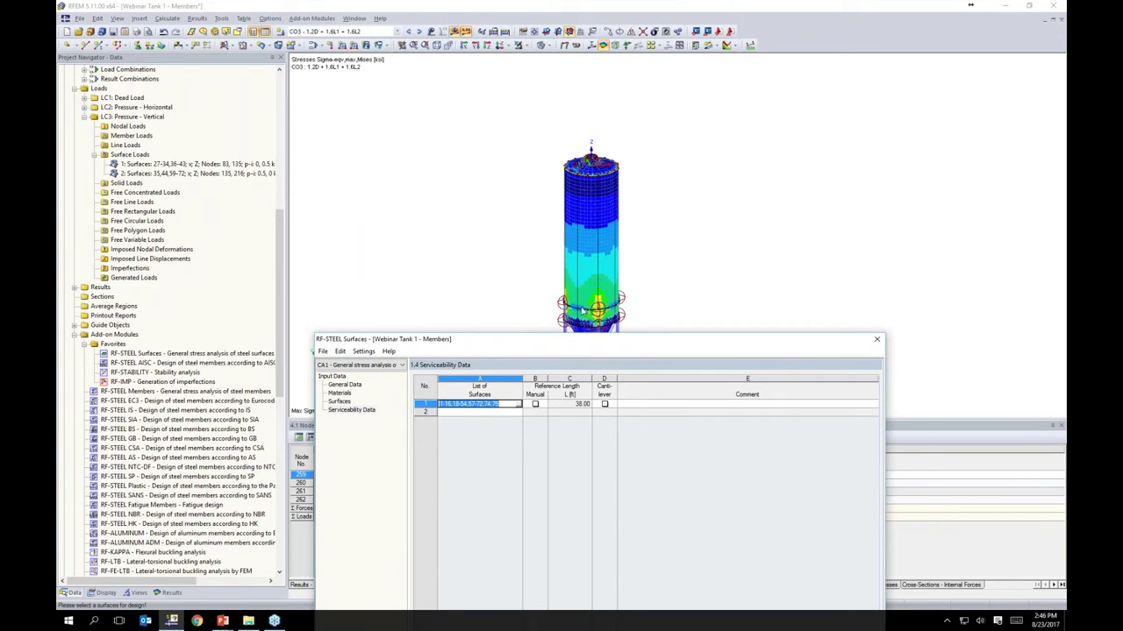
{"action": "left_click_drag", "start_coordinate": [597, 342], "coordinate": [593, 277]}
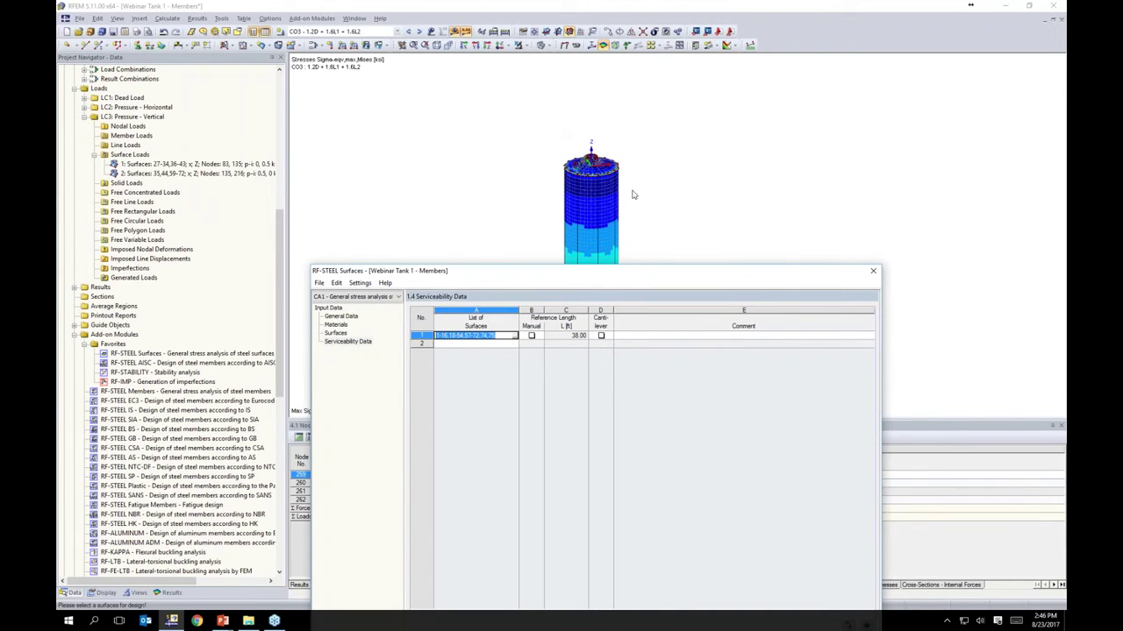
{"action": "left_click_drag", "start_coordinate": [664, 273], "coordinate": [620, 123]}
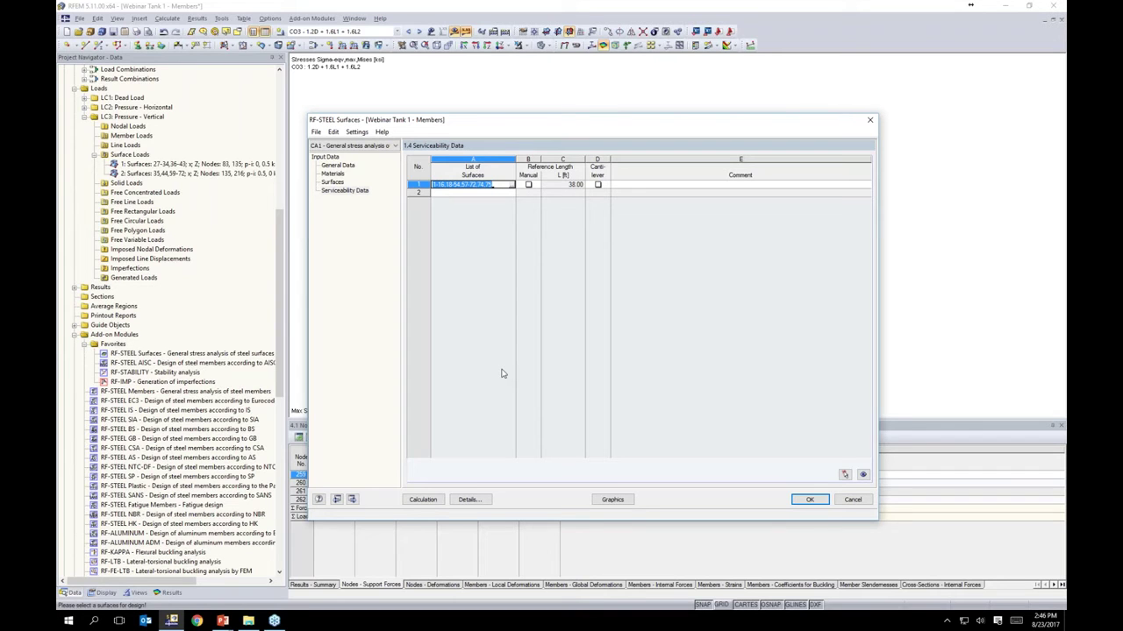
Step: Review the serviceability deflection limits and the action combination types available for CO5, keeping it as Characteristic
{"action": "left_click", "coordinate": [467, 500]}
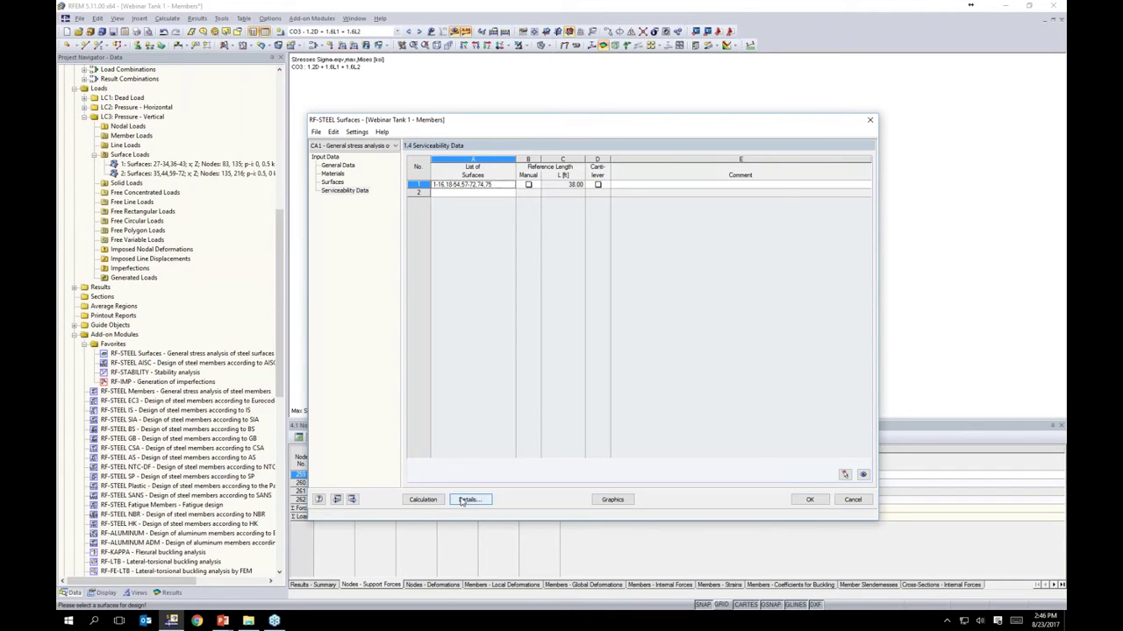
{"action": "left_click", "coordinate": [459, 180]}
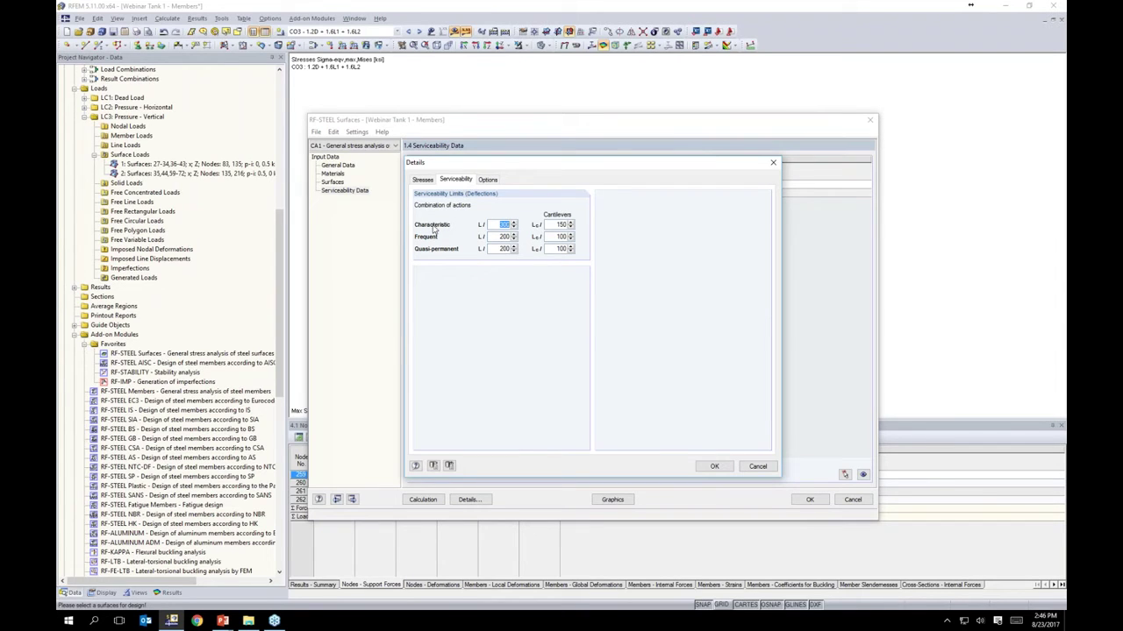
{"action": "left_click", "coordinate": [709, 467]}
{"action": "left_click", "coordinate": [338, 164]}
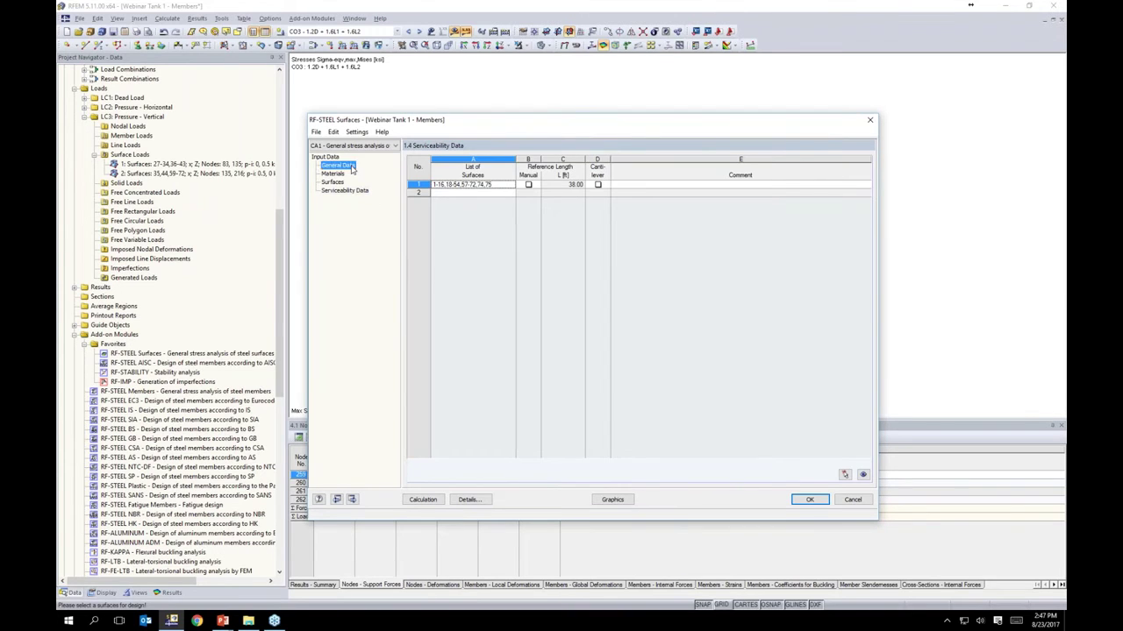
{"action": "left_click", "coordinate": [710, 229]}
{"action": "left_click", "coordinate": [756, 229]}
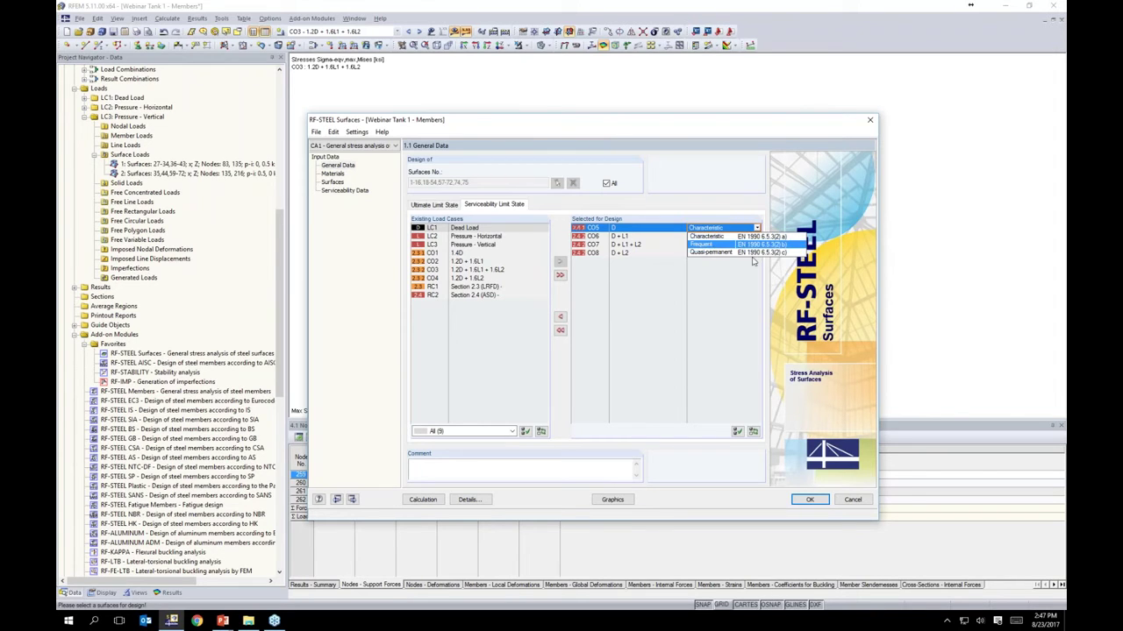
{"action": "left_click", "coordinate": [739, 289]}
{"action": "left_click", "coordinate": [717, 228]}
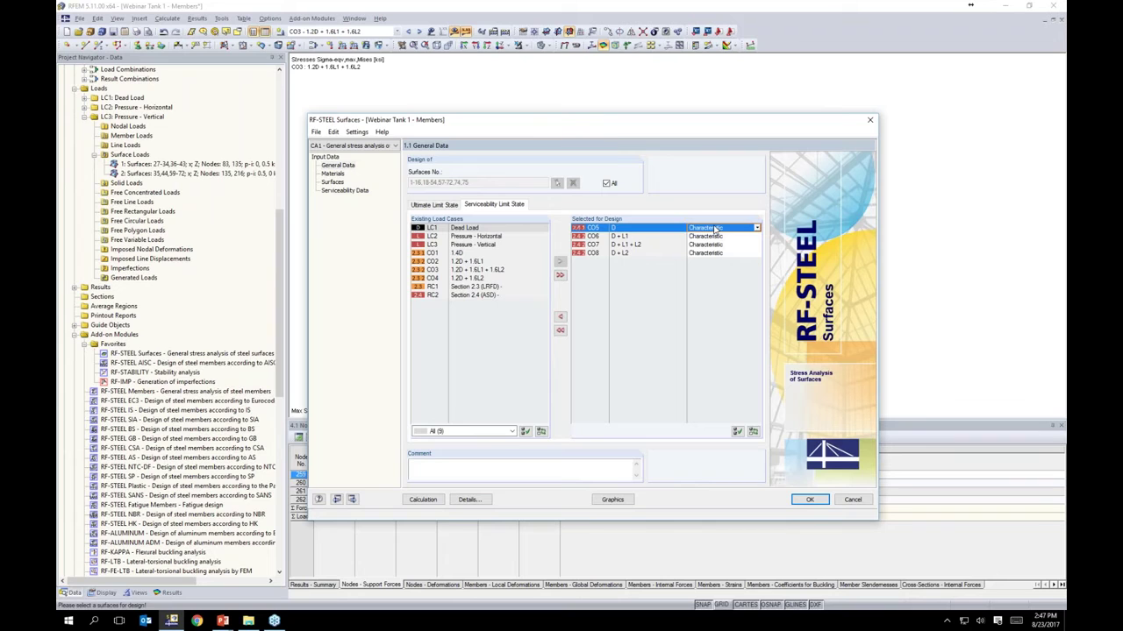
Step: Examine the deflection limits for the Characteristic combination and its cantilevers, plus the analysis and result table options in the design details
{"action": "left_click", "coordinate": [468, 500]}
{"action": "left_click", "coordinate": [456, 180]}
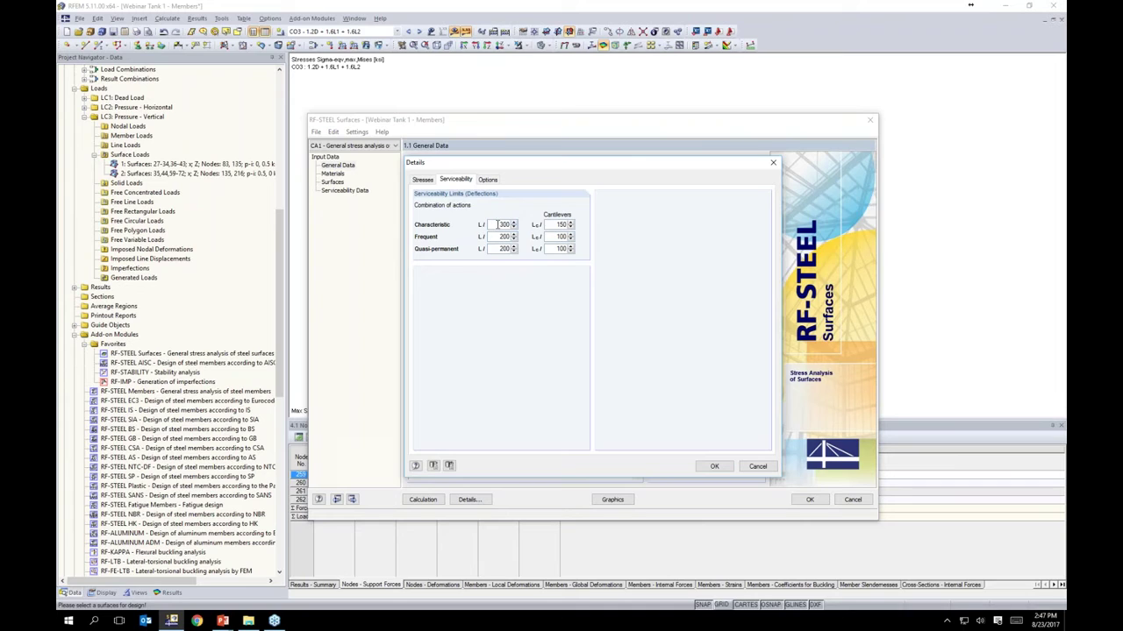
{"action": "double_click", "coordinate": [497, 224]}
{"action": "left_click", "coordinate": [555, 225]}
{"action": "left_click", "coordinate": [490, 180]}
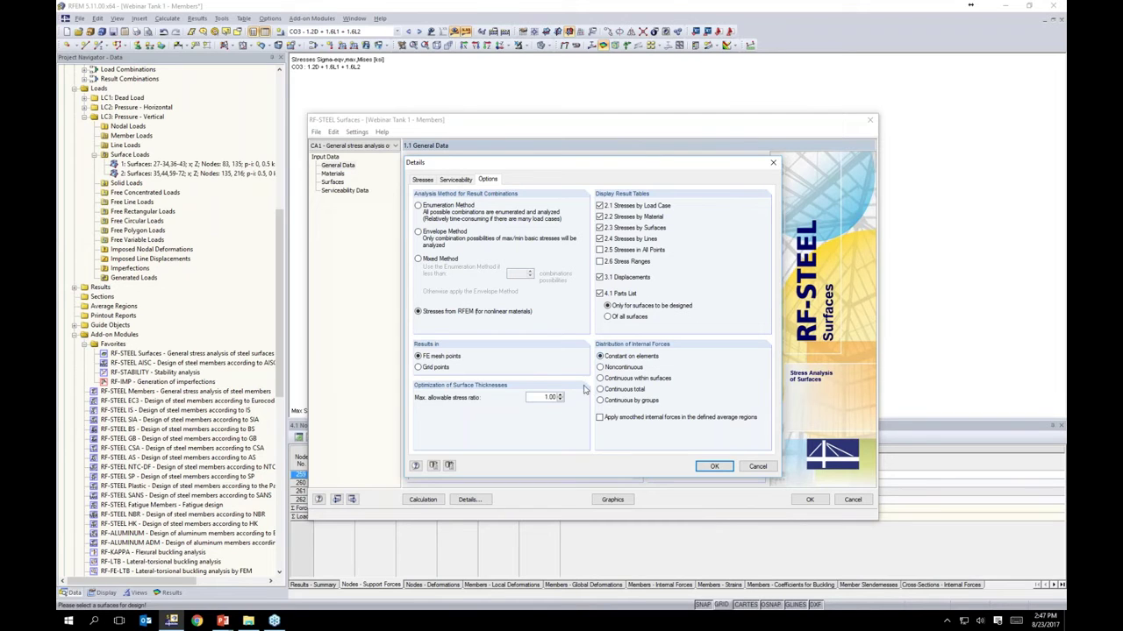
{"action": "left_click", "coordinate": [707, 465]}
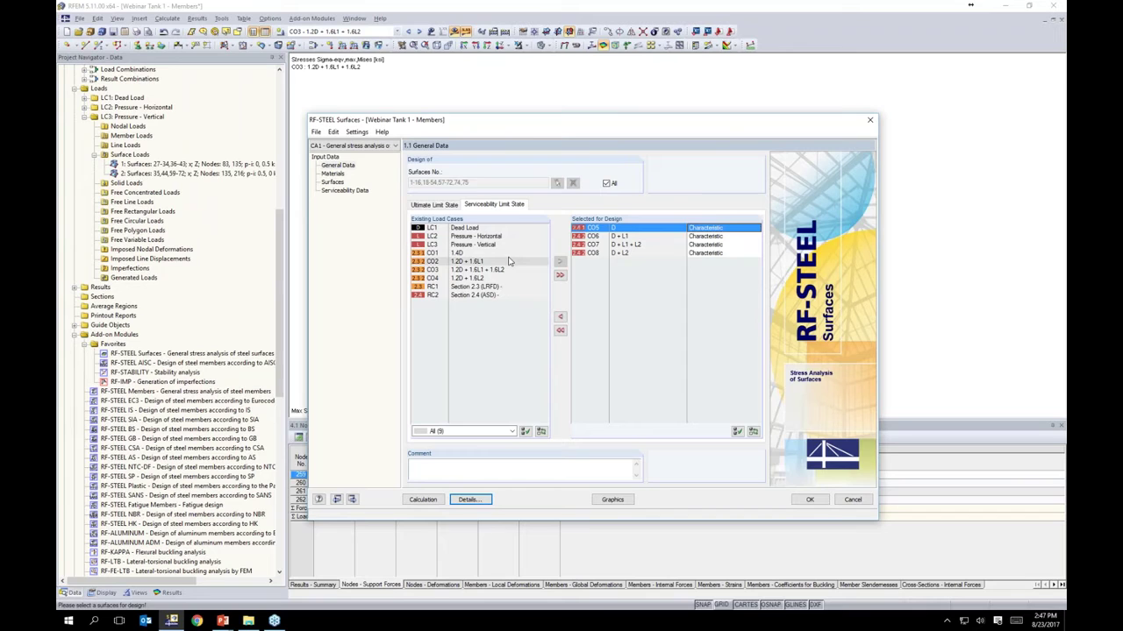
Step: Calculate the surface design and view the resulting stresses by load case, by material and by surface
{"action": "left_click", "coordinate": [422, 500]}
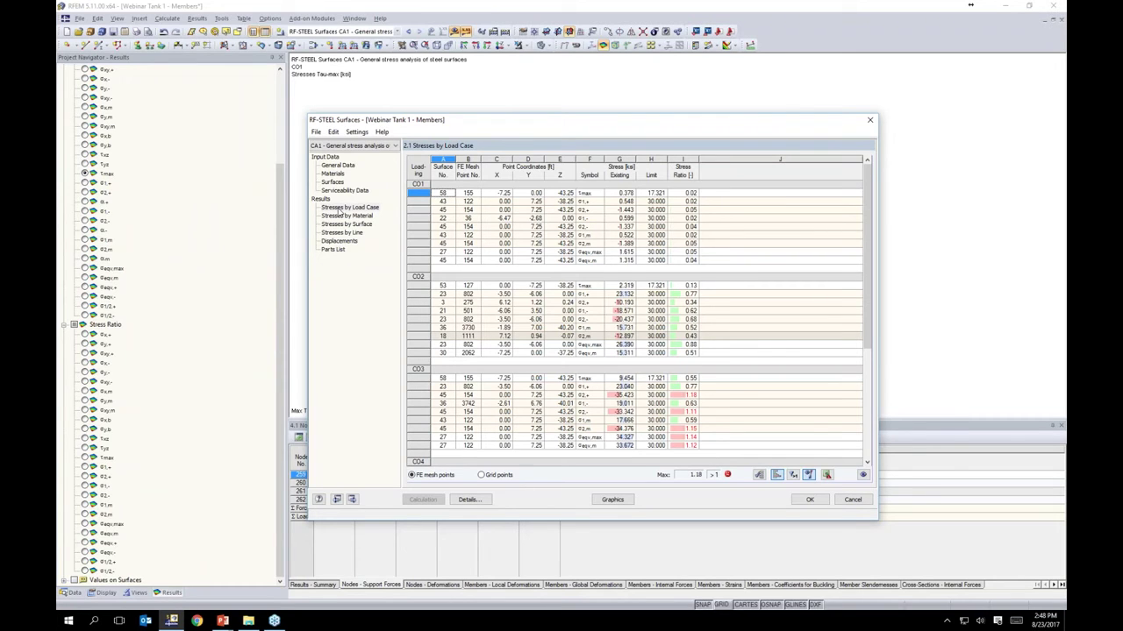
{"action": "left_click", "coordinate": [342, 216]}
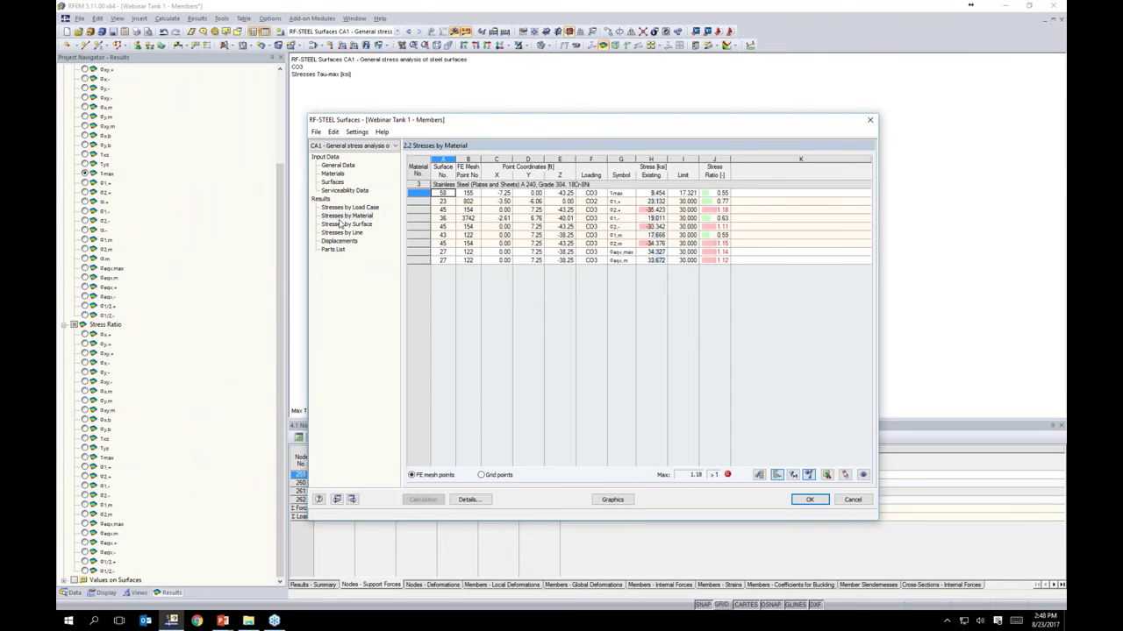
{"action": "left_click", "coordinate": [346, 225]}
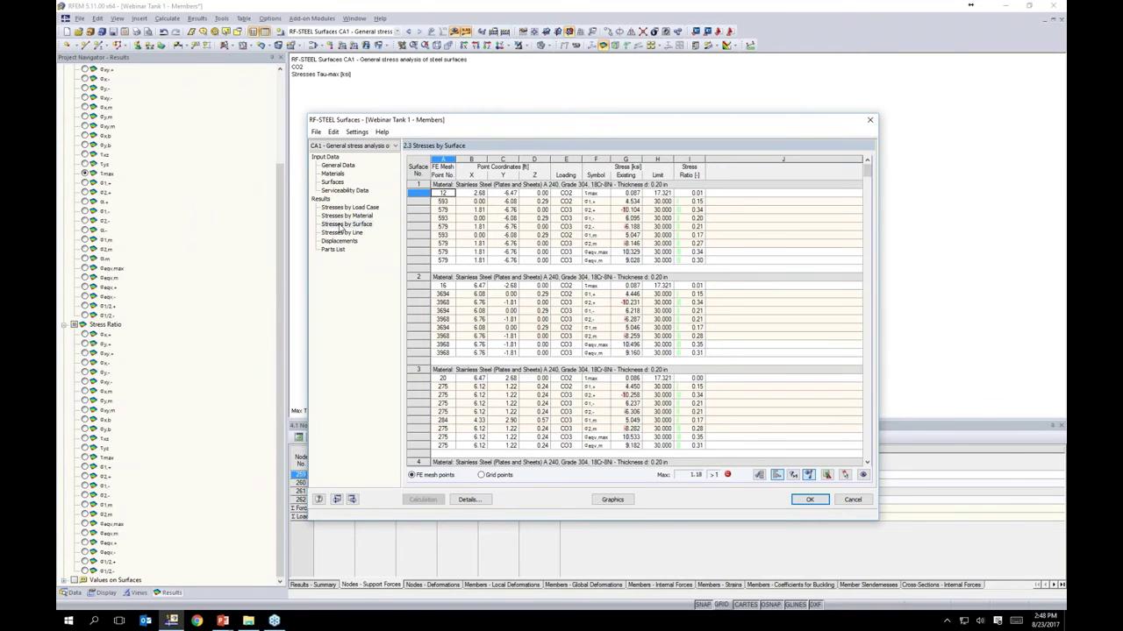
Step: Step through the stresses by surface down to surface 3, comparing each result row with its location and stress plot on the tank
{"action": "left_click_drag", "start_coordinate": [528, 124], "coordinate": [516, 378]}
{"action": "left_click", "coordinate": [547, 460]}
{"action": "key", "text": "Down"}
{"action": "key", "text": "Down"}
{"action": "key", "text": "Down"}
{"action": "key", "text": "Down"}
{"action": "key", "text": "Down"}
{"action": "key", "text": "Down"}
{"action": "key", "text": "Down"}
{"action": "key", "text": "Down"}
{"action": "key", "text": "Down"}
{"action": "key", "text": "Down"}
{"action": "key", "text": "Down"}
{"action": "key", "text": "Down"}
{"action": "key", "text": "Down"}
{"action": "left_click", "coordinate": [531, 508]}
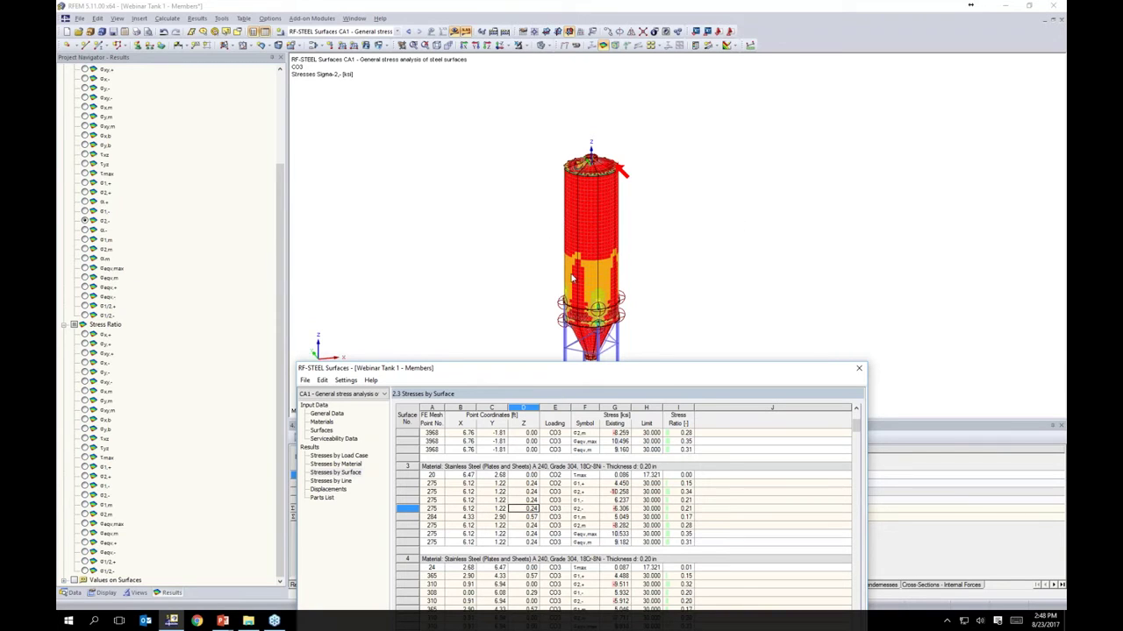
{"action": "key", "text": "Down"}
{"action": "key", "text": "Right"}
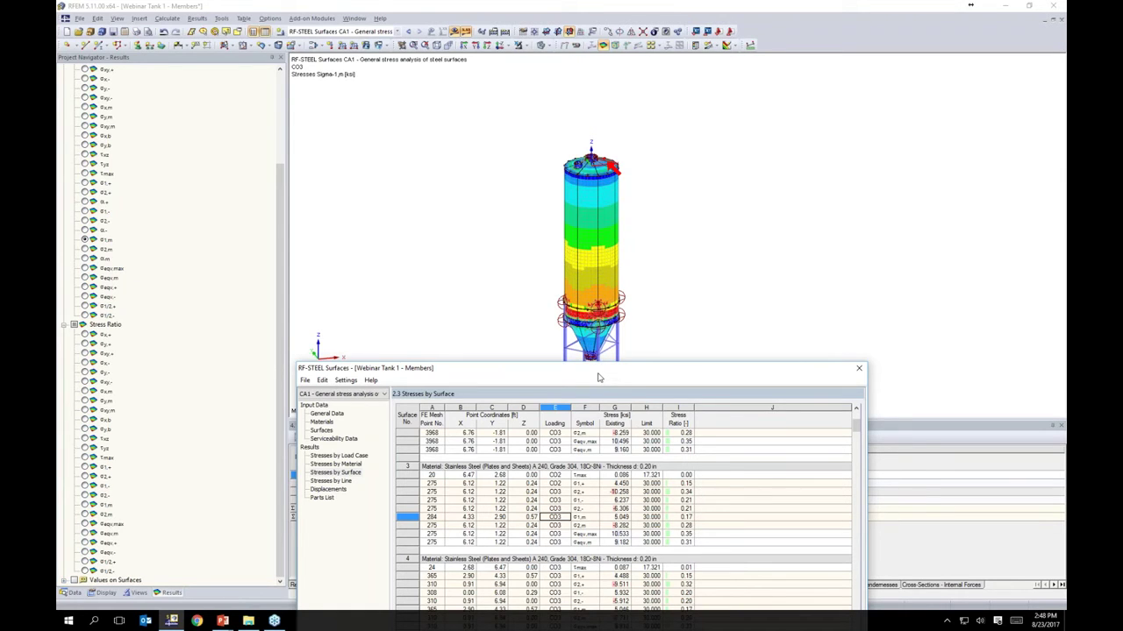
{"action": "left_click_drag", "start_coordinate": [599, 377], "coordinate": [623, 108]}
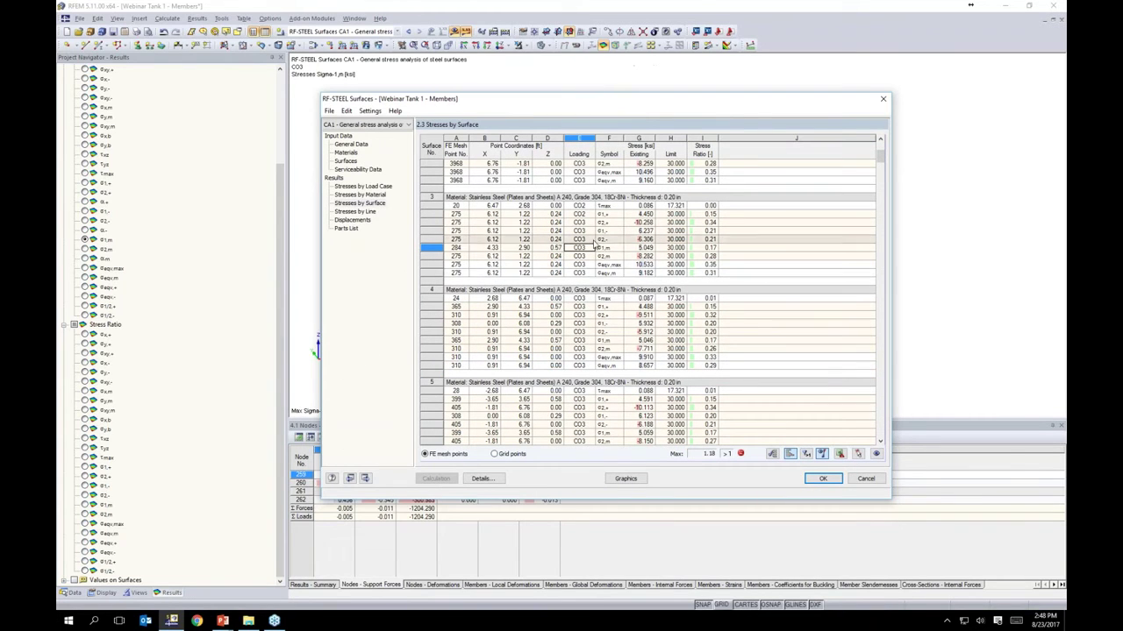
{"action": "mouse_move", "coordinate": [594, 108]}
{"action": "left_mouse_down"}
{"action": "mouse_move", "coordinate": [578, 281]}
{"action": "mouse_move", "coordinate": [586, 341]}
{"action": "mouse_move", "coordinate": [574, 373]}
{"action": "mouse_move", "coordinate": [605, 102]}
{"action": "left_mouse_up"}
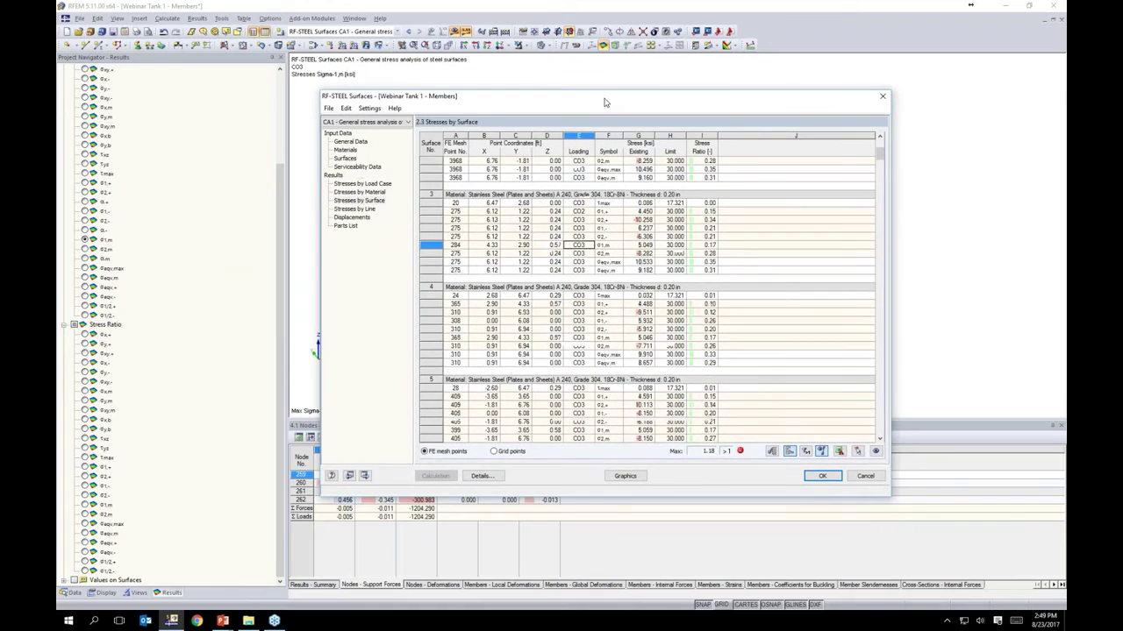
Step: Check the governing stress ratio in the results by material, and show the Sigma-2,+ stress ratio on the model around the hopper
{"action": "left_click", "coordinate": [378, 193]}
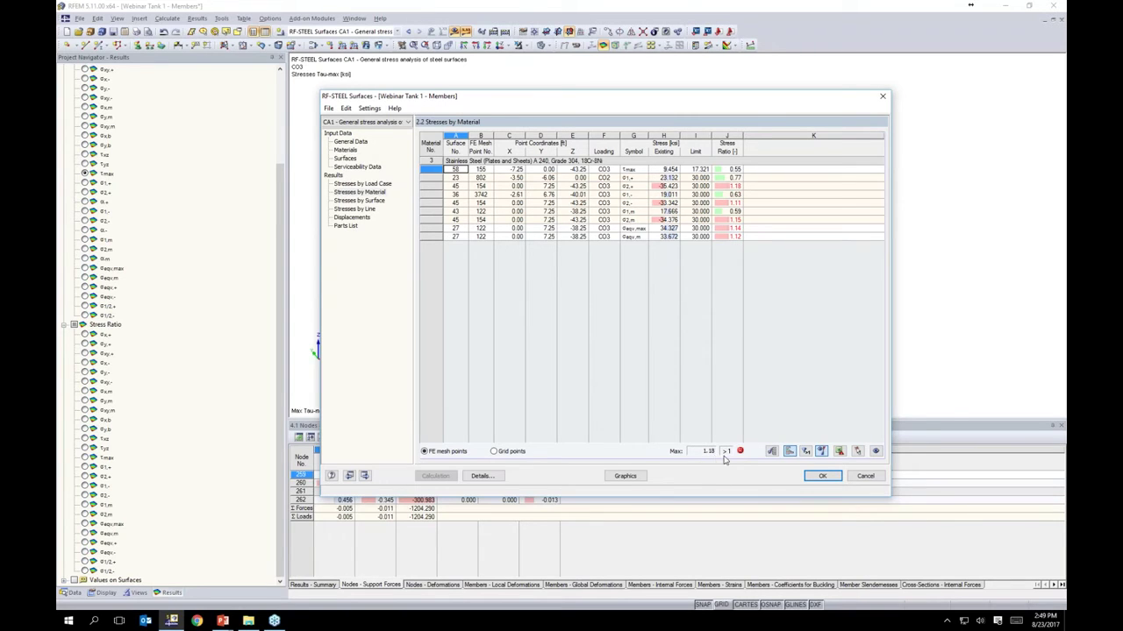
{"action": "left_click", "coordinate": [728, 186]}
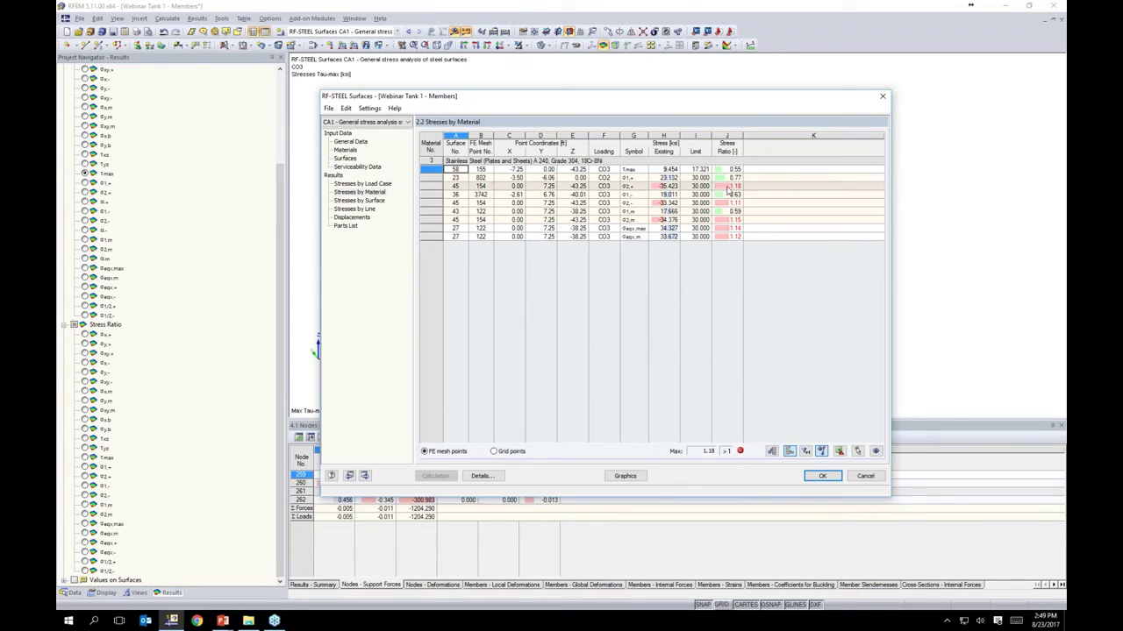
{"action": "left_click", "coordinate": [621, 476]}
{"action": "scroll", "coordinate": [599, 263], "scroll_direction": "up", "scroll_amount": 4}
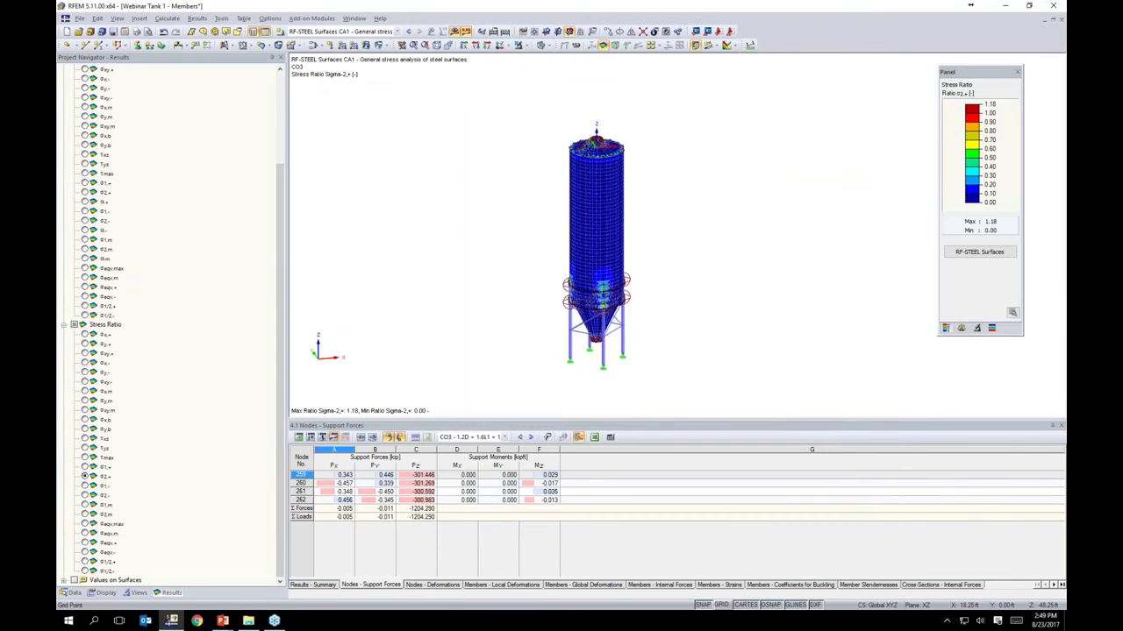
{"action": "scroll", "coordinate": [599, 263], "scroll_direction": "up", "scroll_amount": 4}
{"action": "middle_click_drag", "start_coordinate": [599, 263], "coordinate": [546, 162]}
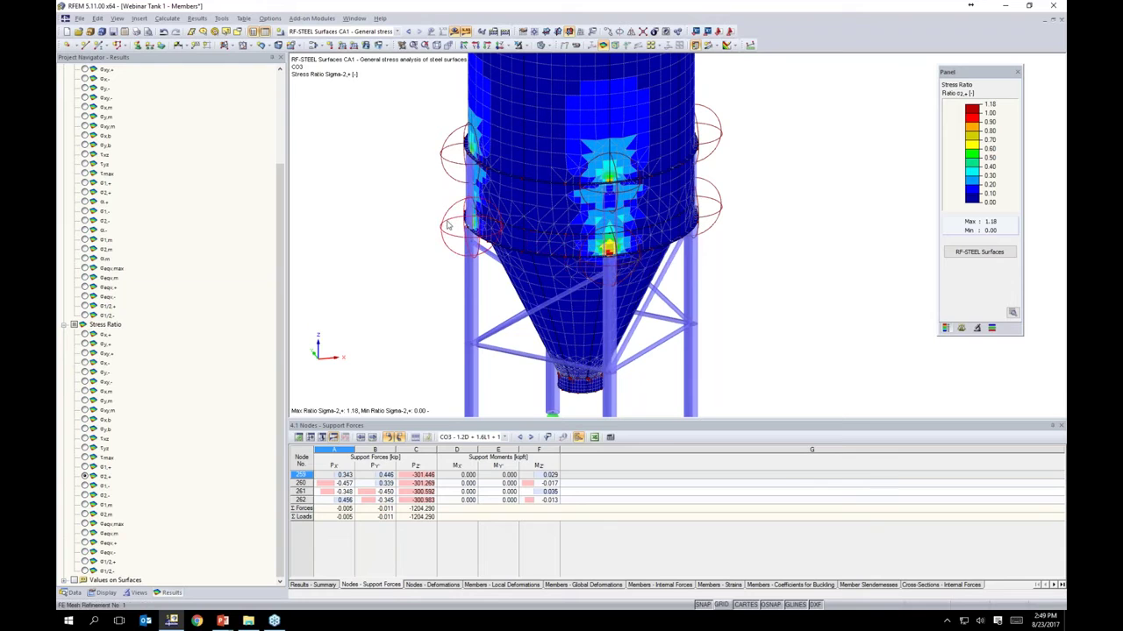
Step: Display the maximum equivalent stress ratio for the RF-STEEL Surfaces case CA1 under CO3, and inspect the shell where the columns connect
{"action": "left_click", "coordinate": [366, 34]}
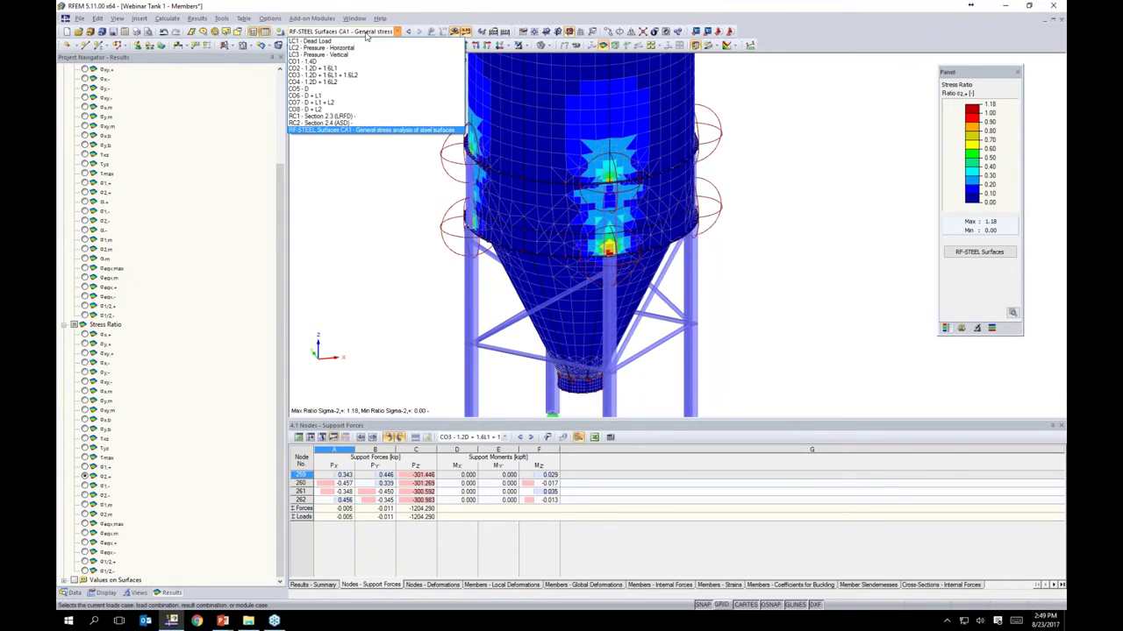
{"action": "left_click", "coordinate": [307, 133]}
{"action": "left_click_drag", "start_coordinate": [279, 225], "coordinate": [286, 125]}
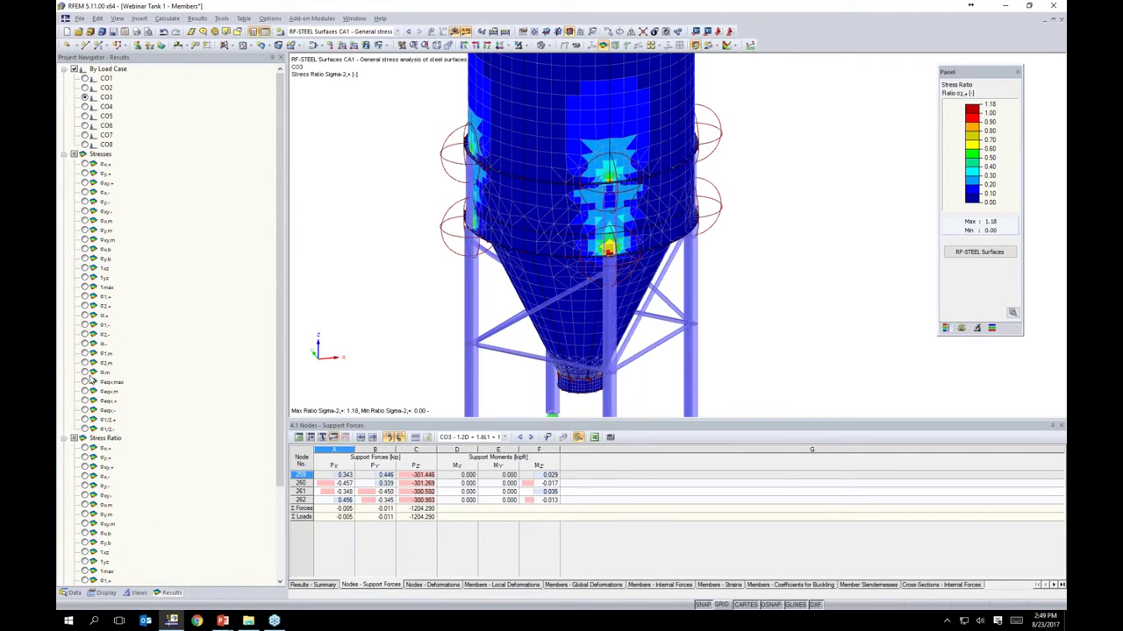
{"action": "scroll", "coordinate": [91, 379], "scroll_direction": "down", "scroll_amount": 4}
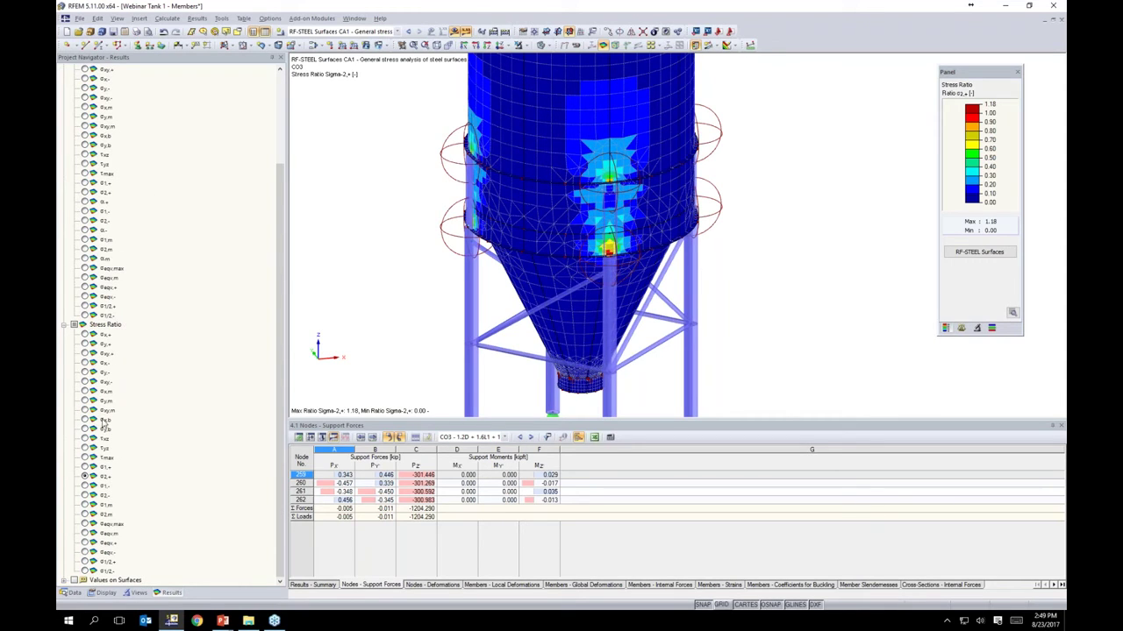
{"action": "left_click", "coordinate": [84, 524]}
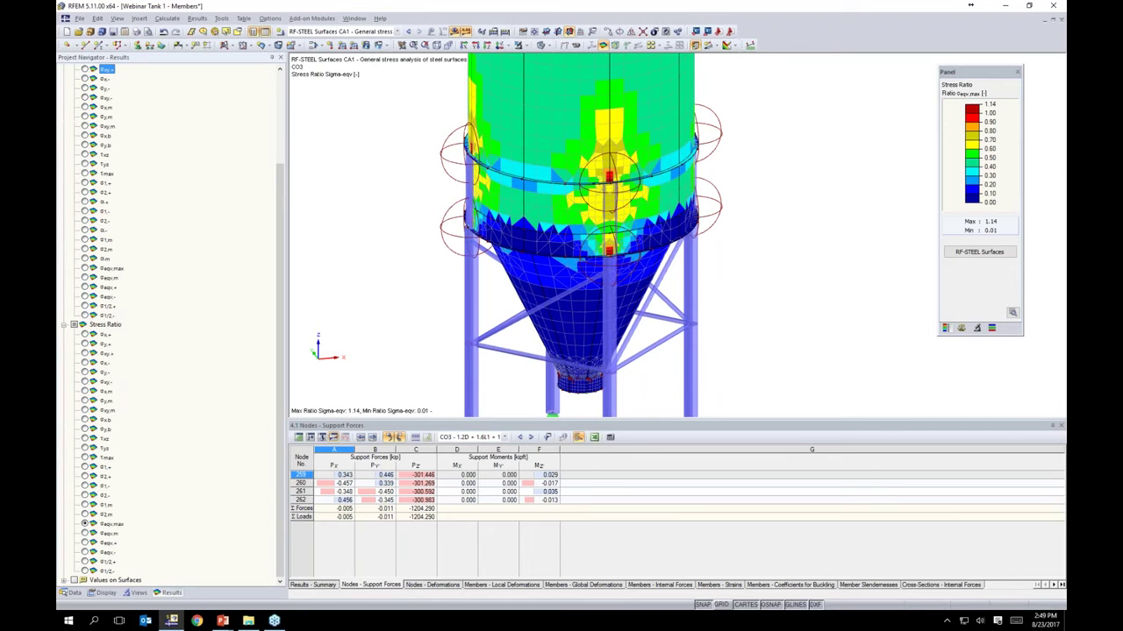
{"action": "middle_click_drag", "start_coordinate": [785, 301], "coordinate": [738, 274], "text": "ctrl"}
{"action": "scroll", "coordinate": [579, 248], "scroll_direction": "up", "scroll_amount": 5}
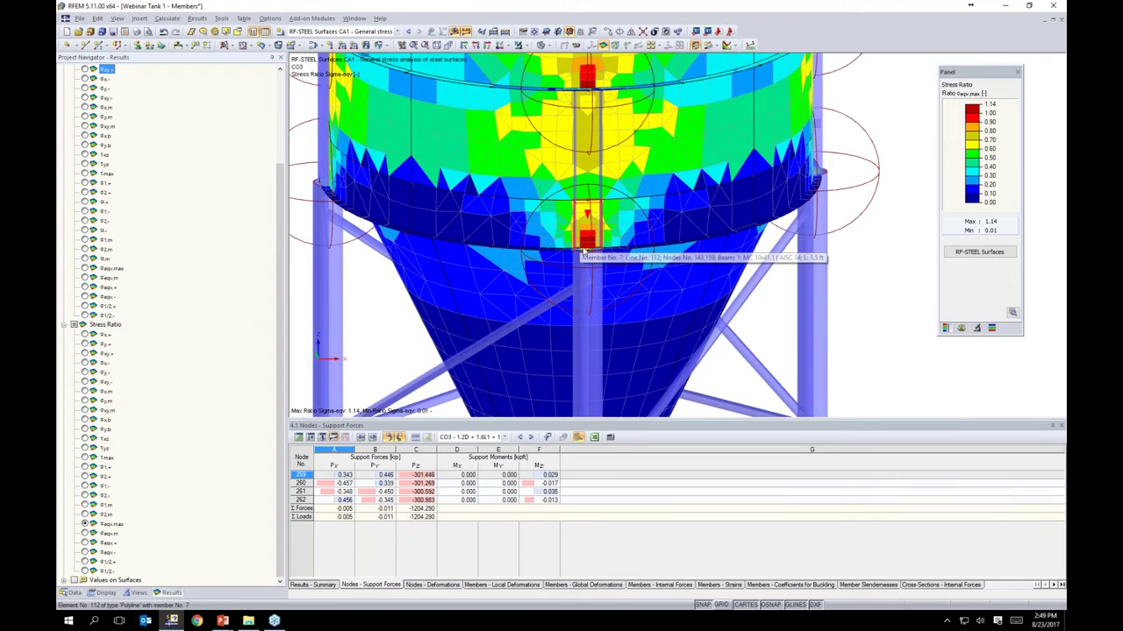
{"action": "middle_click_drag", "start_coordinate": [856, 281], "coordinate": [877, 285], "text": "ctrl"}
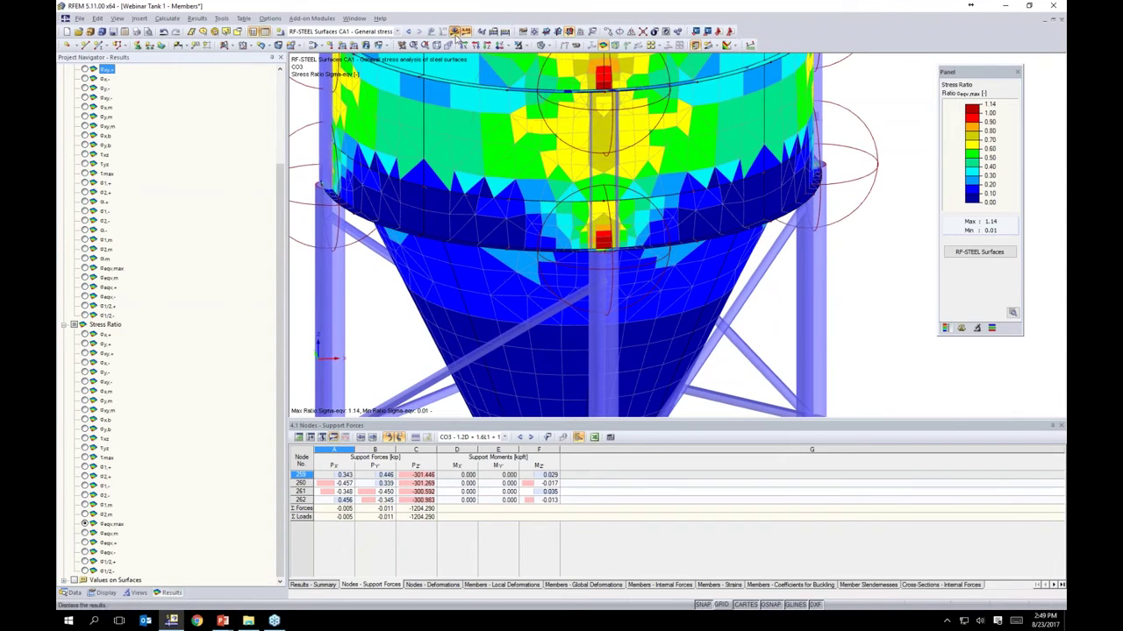
Step: Hide the stress results and show the tank as a wireframe model
{"action": "left_click", "coordinate": [455, 32]}
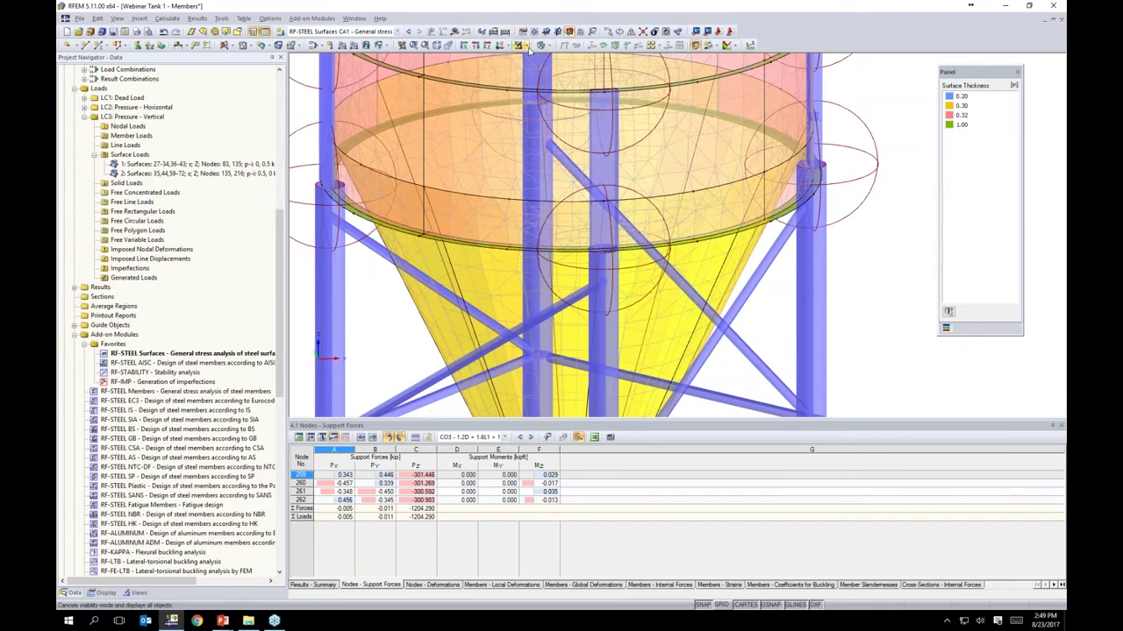
{"action": "left_click", "coordinate": [549, 50]}
{"action": "left_click", "coordinate": [597, 81]}
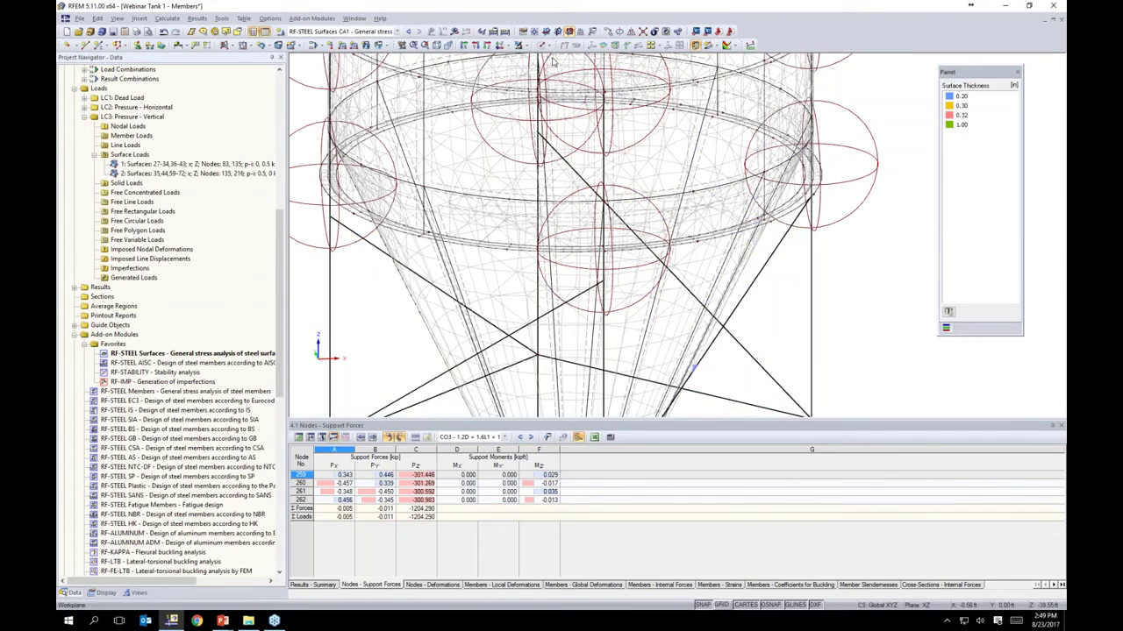
Step: Turn off the display of the FE mesh and the FE mesh refinements
{"action": "left_click", "coordinate": [102, 593]}
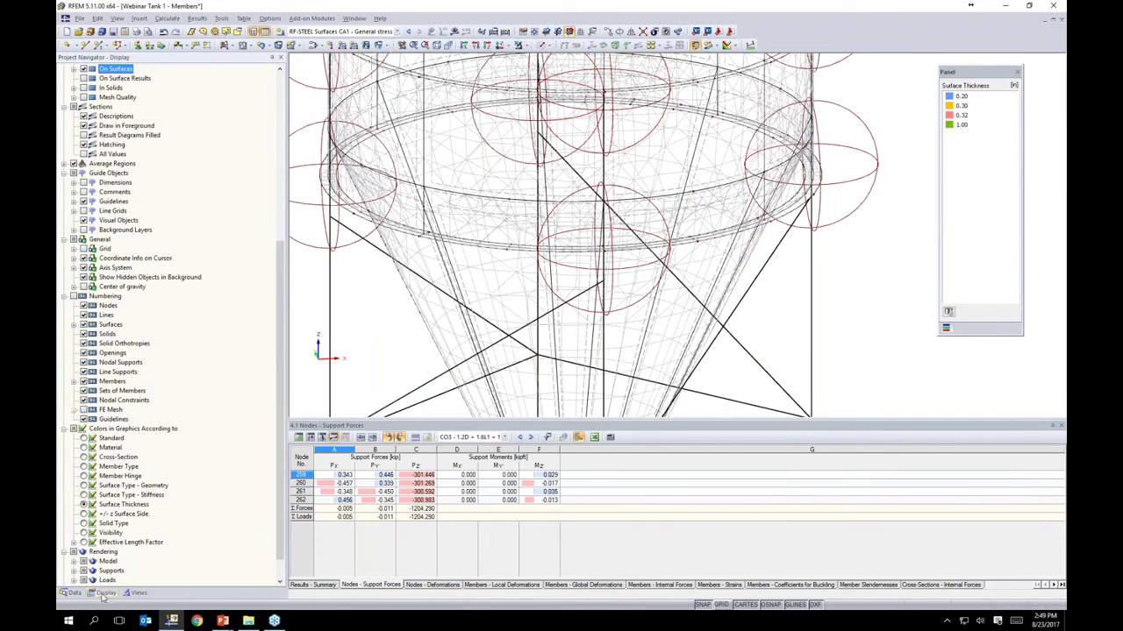
{"action": "scroll", "coordinate": [84, 332], "scroll_direction": "up", "scroll_amount": 4}
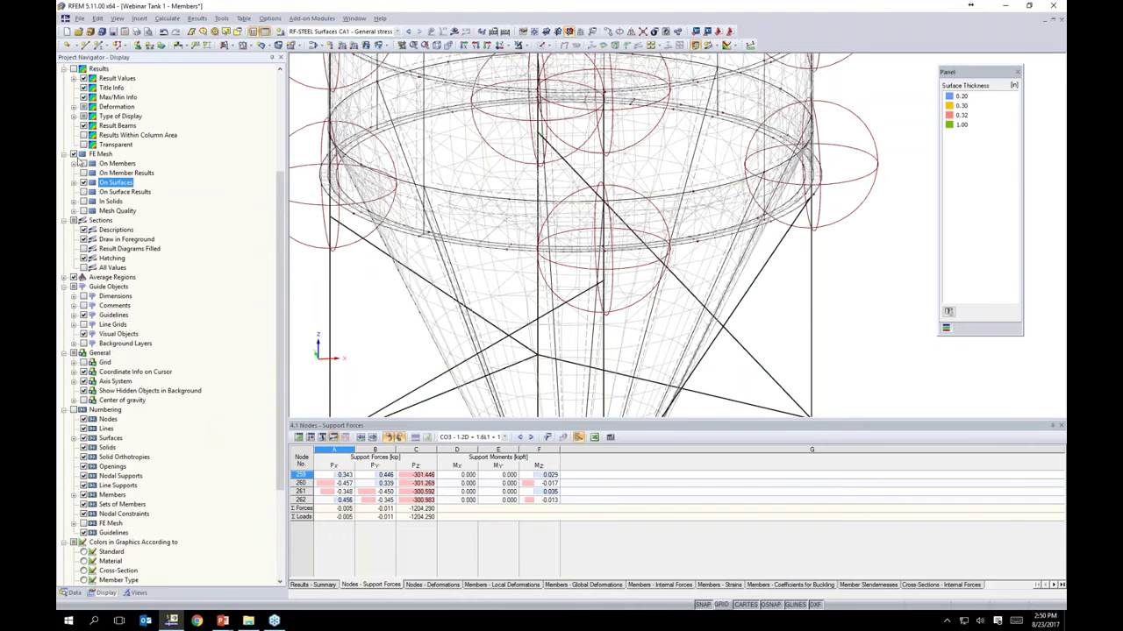
{"action": "left_click", "coordinate": [74, 155]}
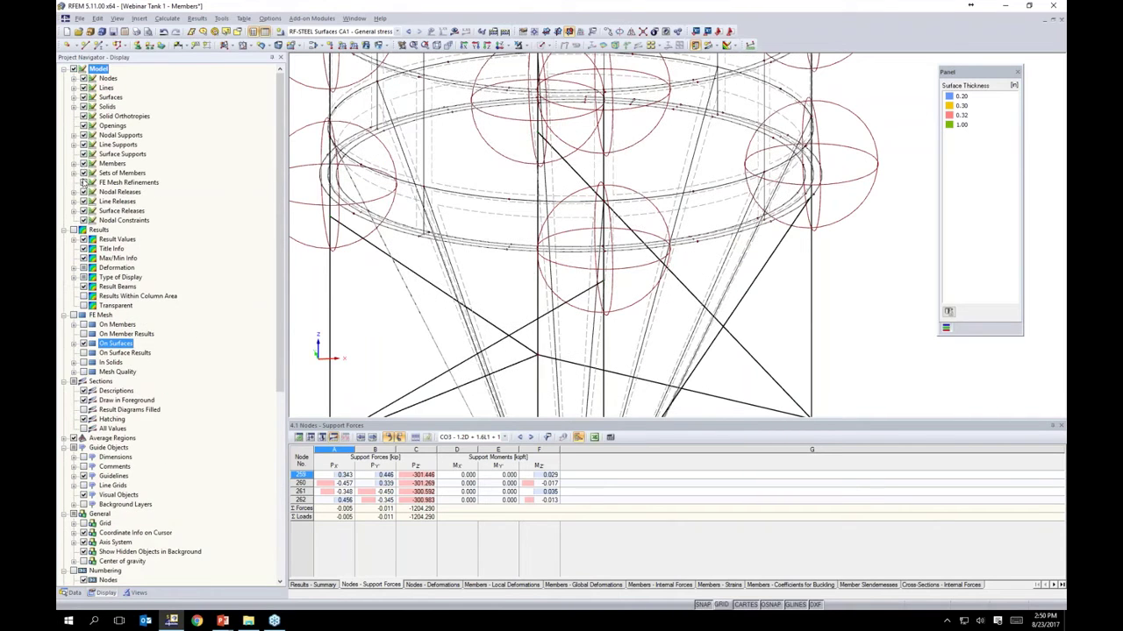
{"action": "left_click", "coordinate": [84, 183]}
Step: Examine the wireframe at node 160, where the column line meets the ring above the hopper
{"action": "middle_click_drag", "start_coordinate": [672, 325], "coordinate": [638, 307], "text": "ctrl"}
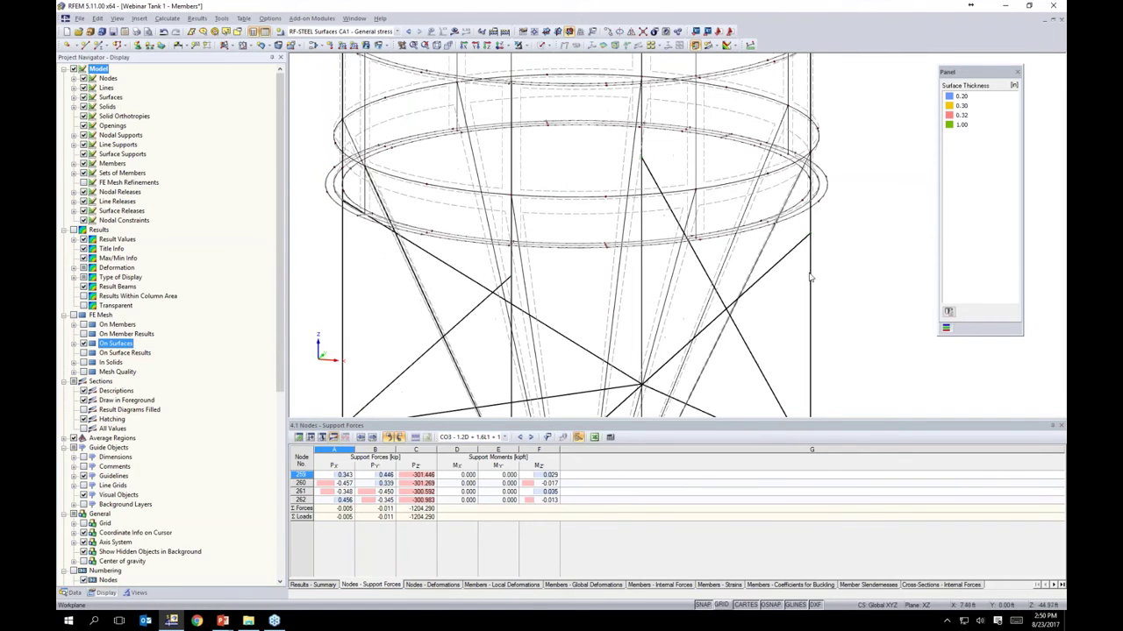
{"action": "scroll", "coordinate": [811, 215], "scroll_direction": "up", "scroll_amount": 2}
{"action": "scroll", "coordinate": [812, 212], "scroll_direction": "up", "scroll_amount": 2}
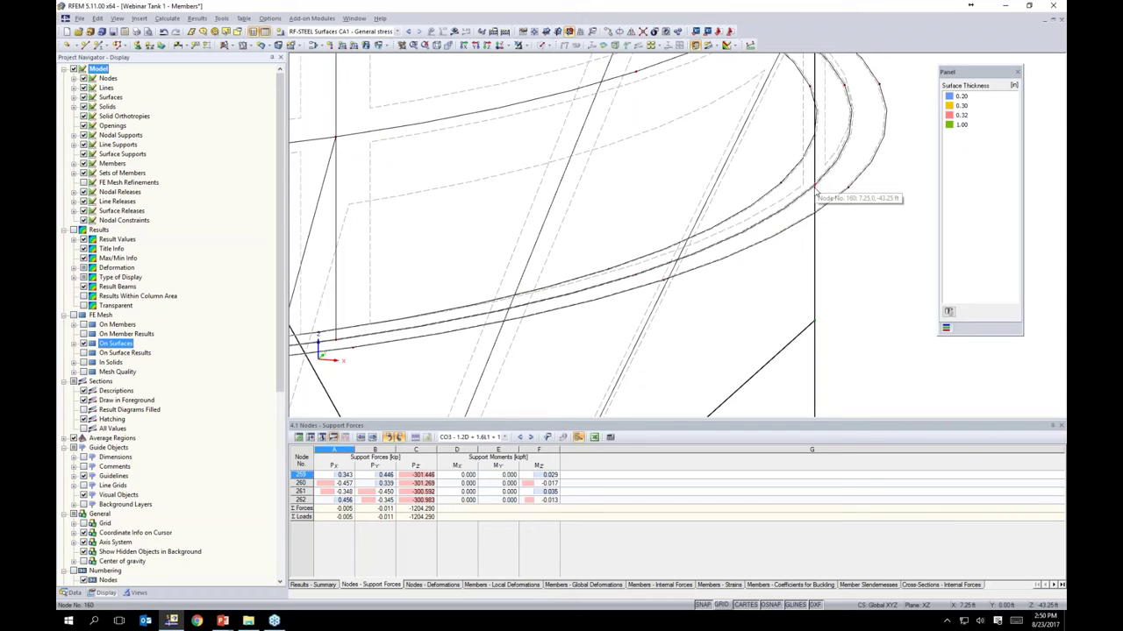
{"action": "scroll", "coordinate": [820, 197], "scroll_direction": "down", "scroll_amount": 1}
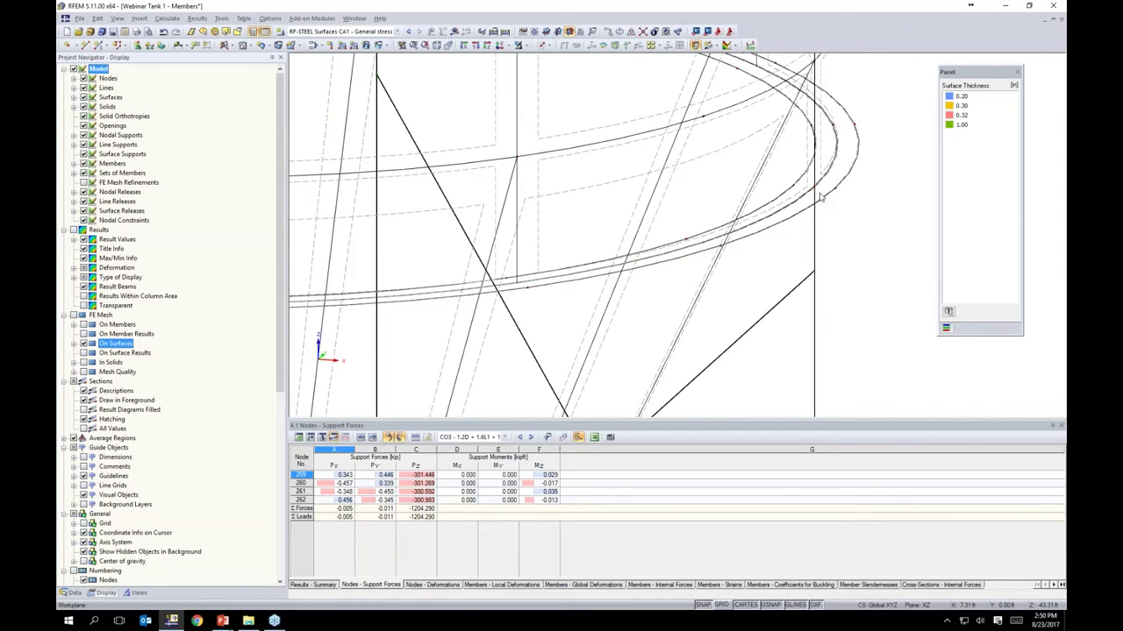
{"action": "scroll", "coordinate": [820, 197], "scroll_direction": "down", "scroll_amount": 2}
Step: Redisplay the CO3 equivalent stress ratios and examine the peaks where the columns connect to the ring above the hopper
{"action": "left_click", "coordinate": [455, 31]}
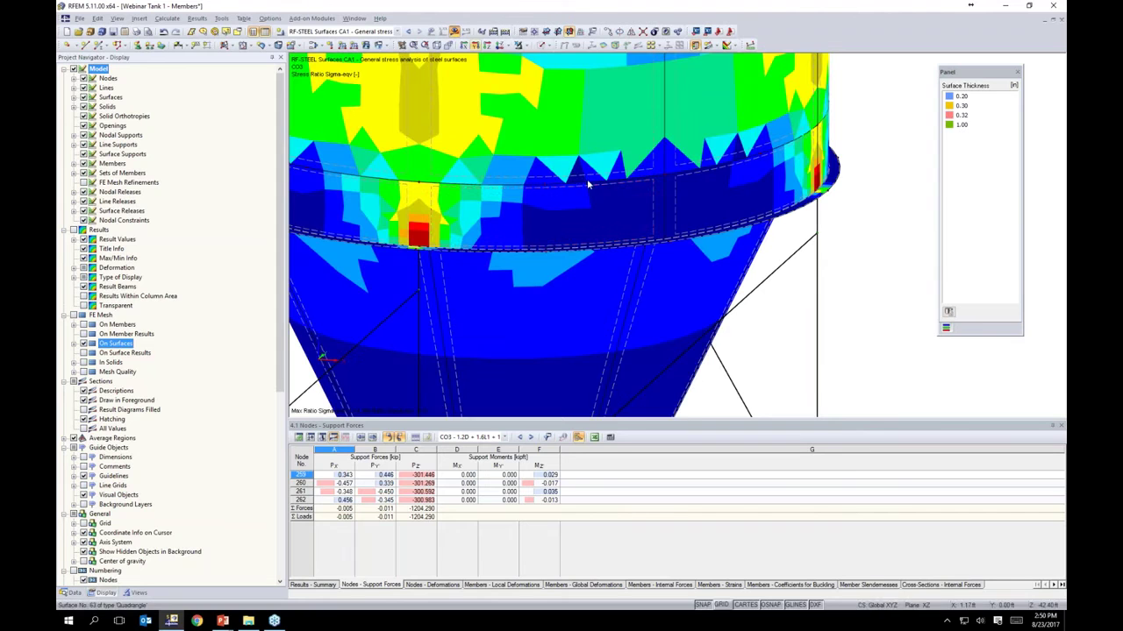
{"action": "middle_click_drag", "start_coordinate": [588, 184], "coordinate": [652, 299], "text": "ctrl"}
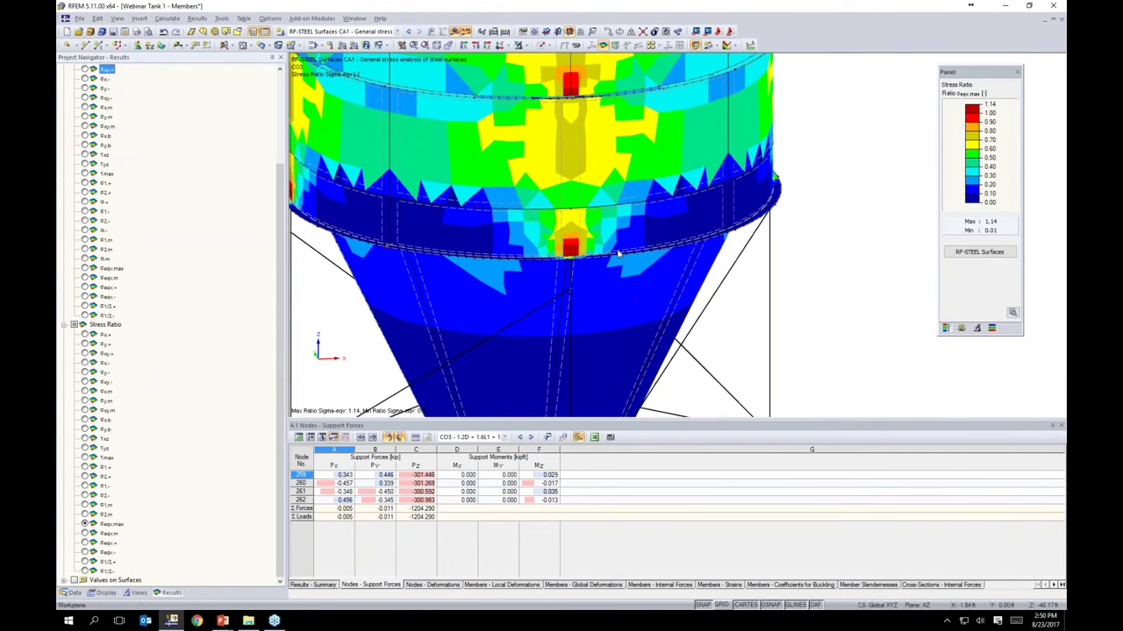
{"action": "middle_click_drag", "start_coordinate": [538, 267], "coordinate": [653, 293], "text": "ctrl"}
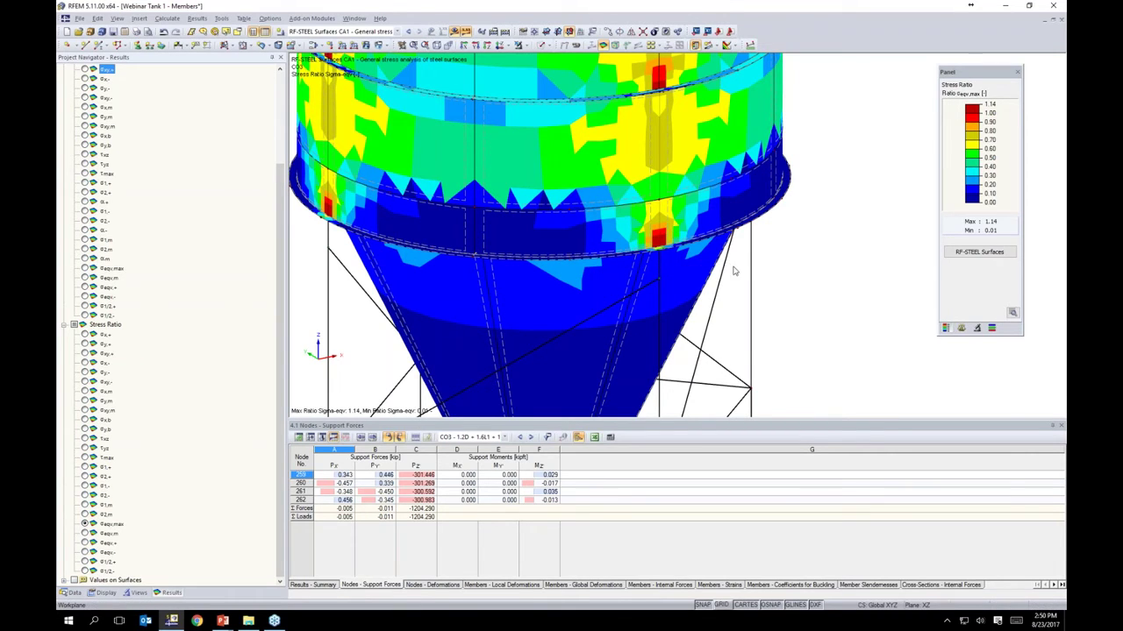
{"action": "middle_click_drag", "start_coordinate": [779, 282], "coordinate": [784, 202]}
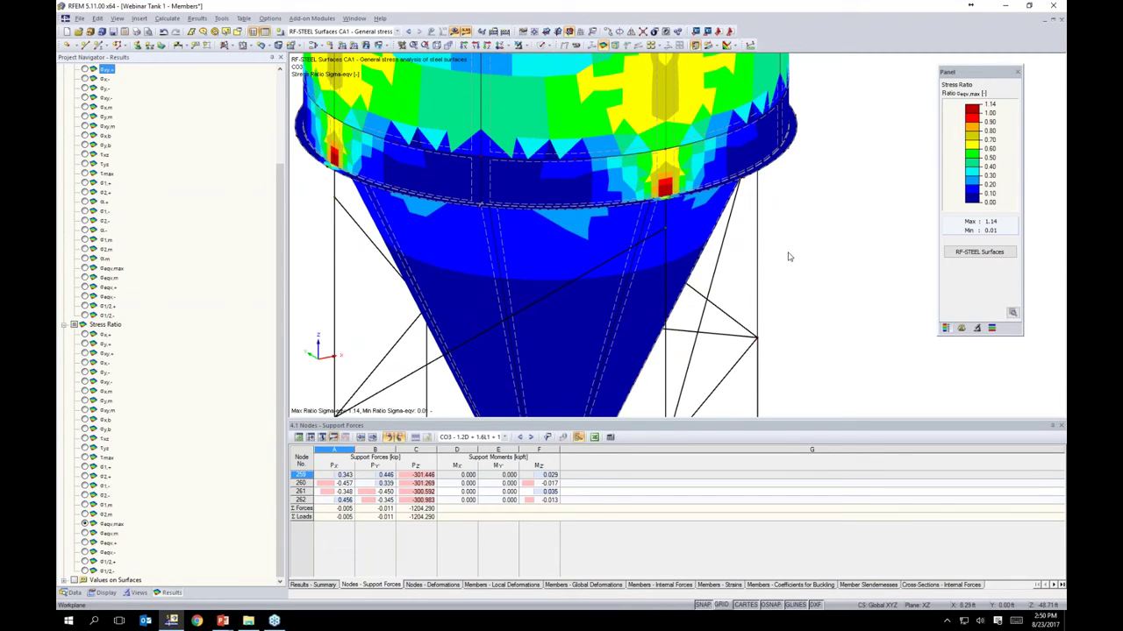
Step: Collapse the Load Cases and Combinations group and the Loads group in the project data tree
{"action": "left_click", "coordinate": [70, 594]}
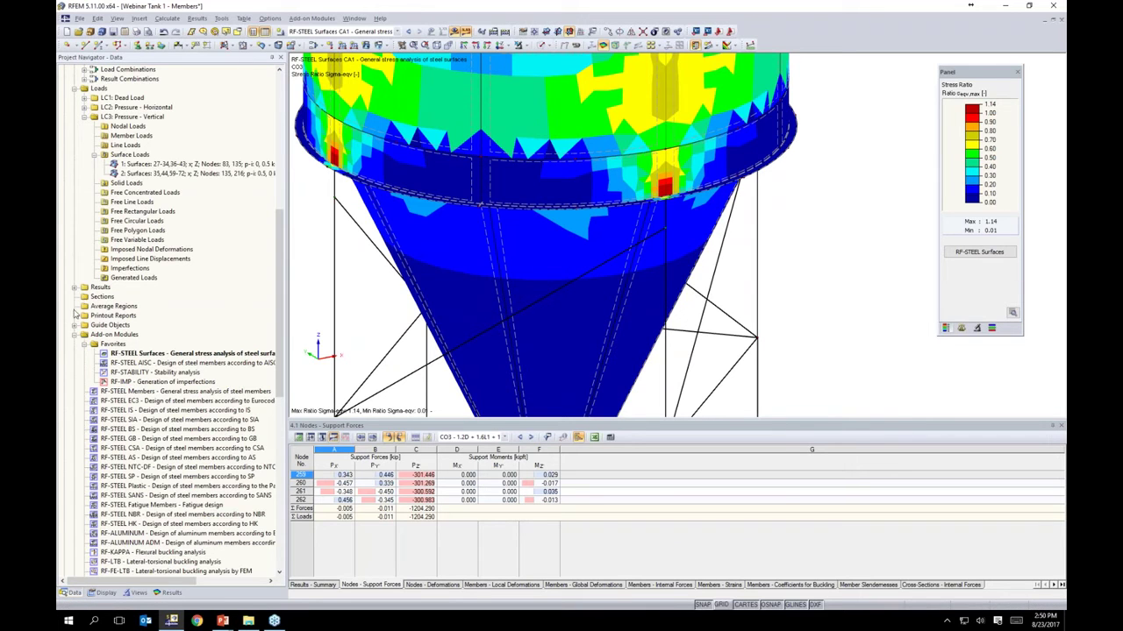
{"action": "scroll", "coordinate": [90, 318], "scroll_direction": "up", "scroll_amount": 11}
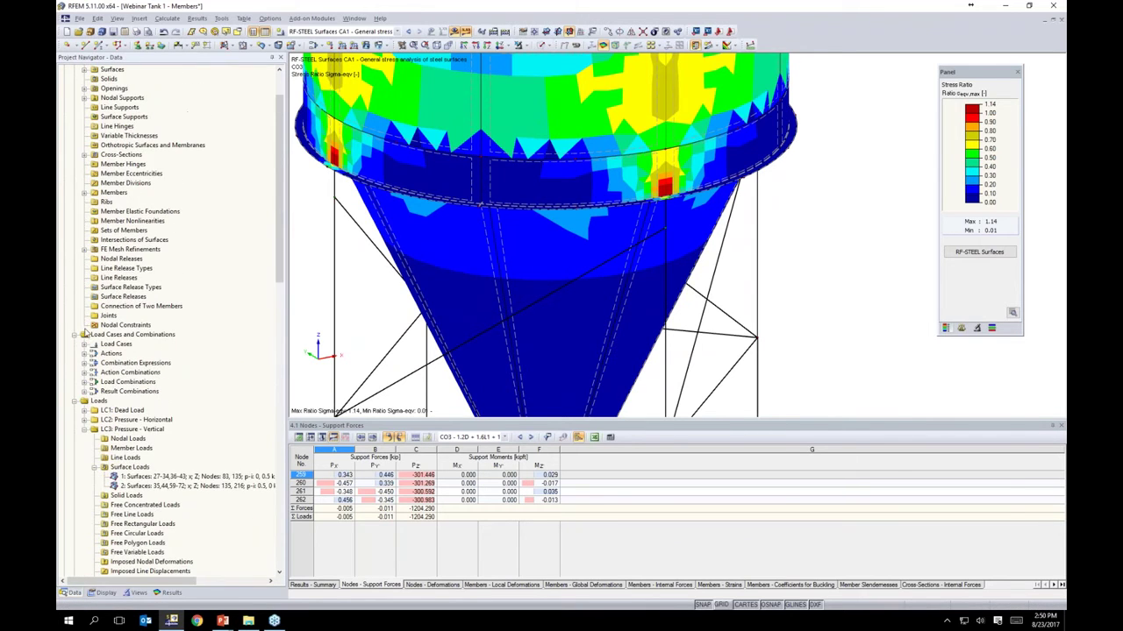
{"action": "left_click", "coordinate": [75, 335]}
{"action": "left_click", "coordinate": [74, 344]}
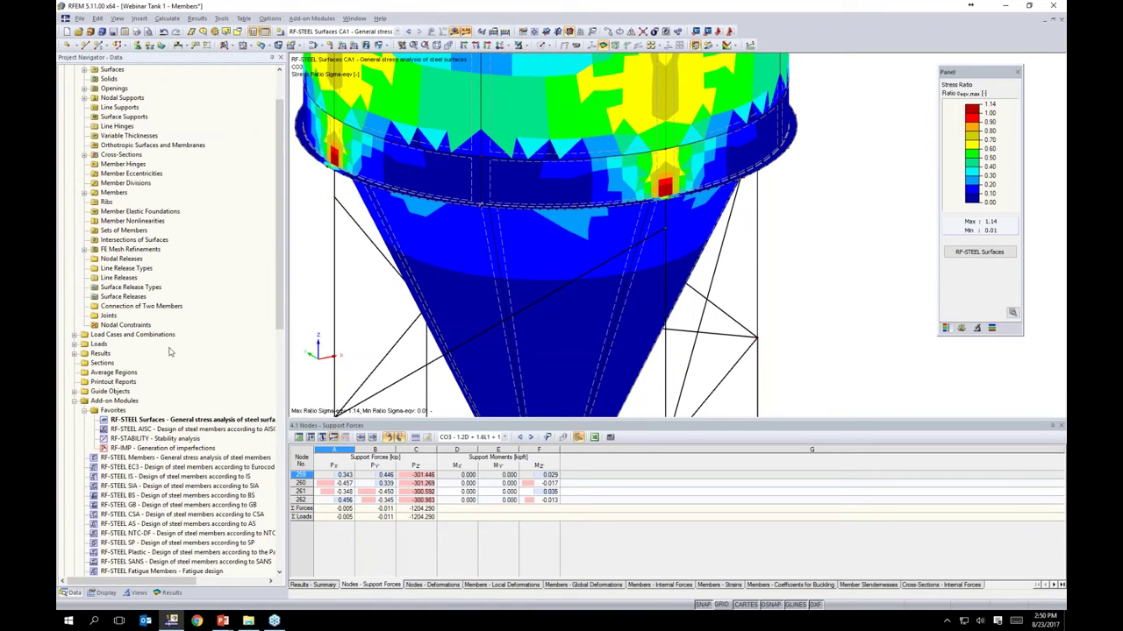
Step: Hide the stress results and render the tank as a transparent solid model, with the column connection in view
{"action": "middle_click_drag", "start_coordinate": [616, 298], "coordinate": [562, 274], "text": "ctrl"}
{"action": "left_click", "coordinate": [452, 31]}
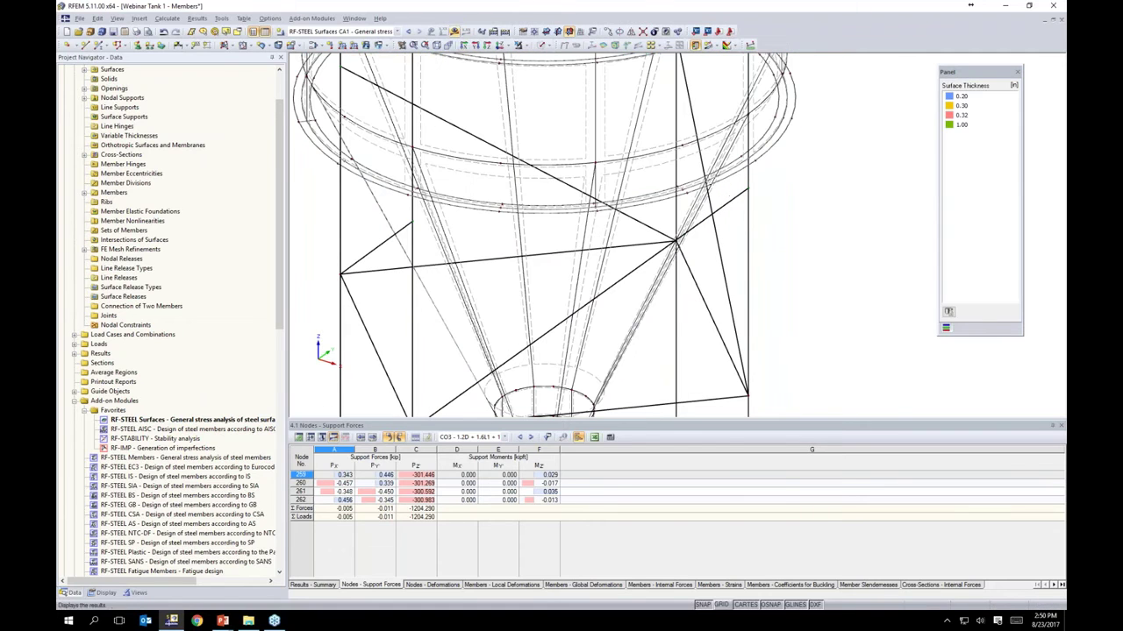
{"action": "left_click", "coordinate": [557, 32]}
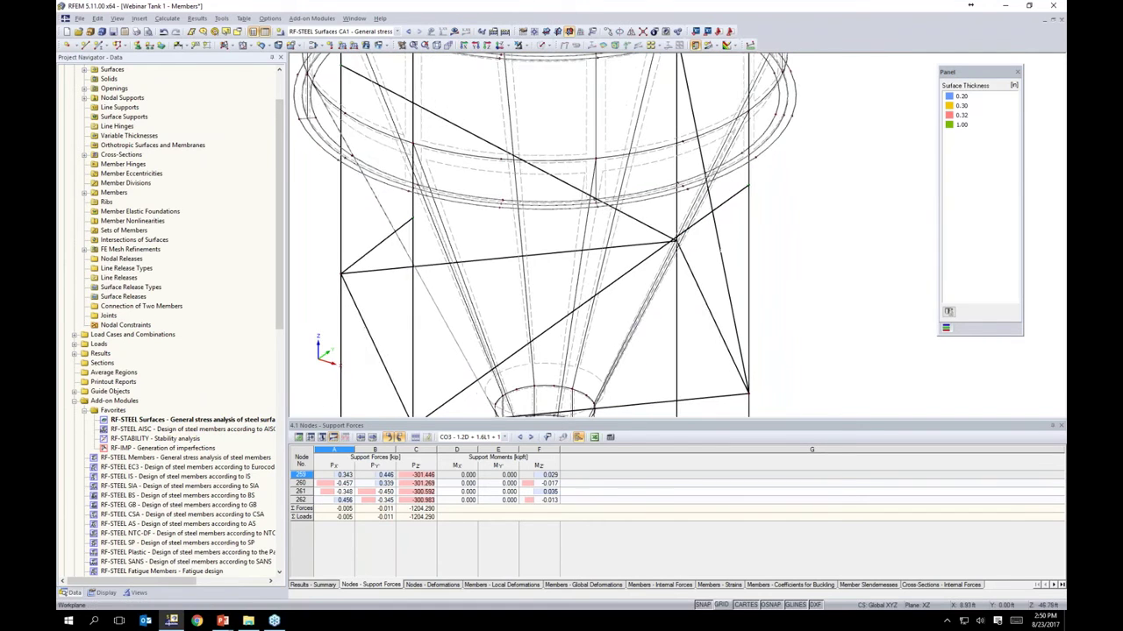
{"action": "left_click", "coordinate": [556, 32]}
{"action": "left_click", "coordinate": [579, 77]}
{"action": "middle_click_drag", "start_coordinate": [801, 221], "coordinate": [702, 250], "text": "ctrl"}
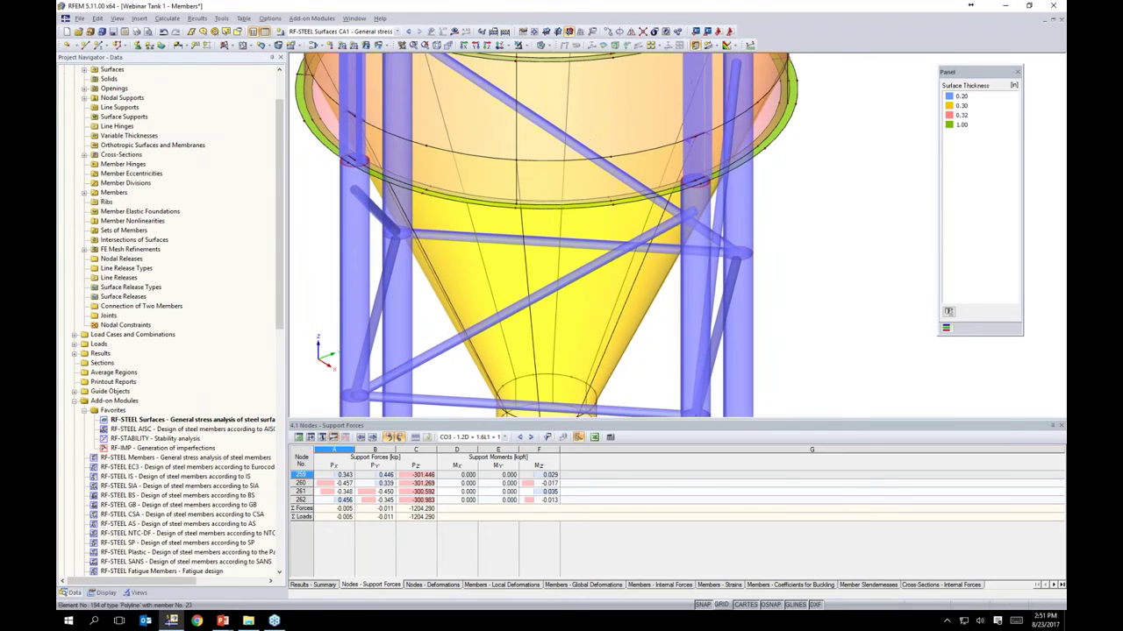
Step: Start a new average region and assign it shell surfaces 51 and 52 above the hopper ring
{"action": "right_click", "coordinate": [109, 373]}
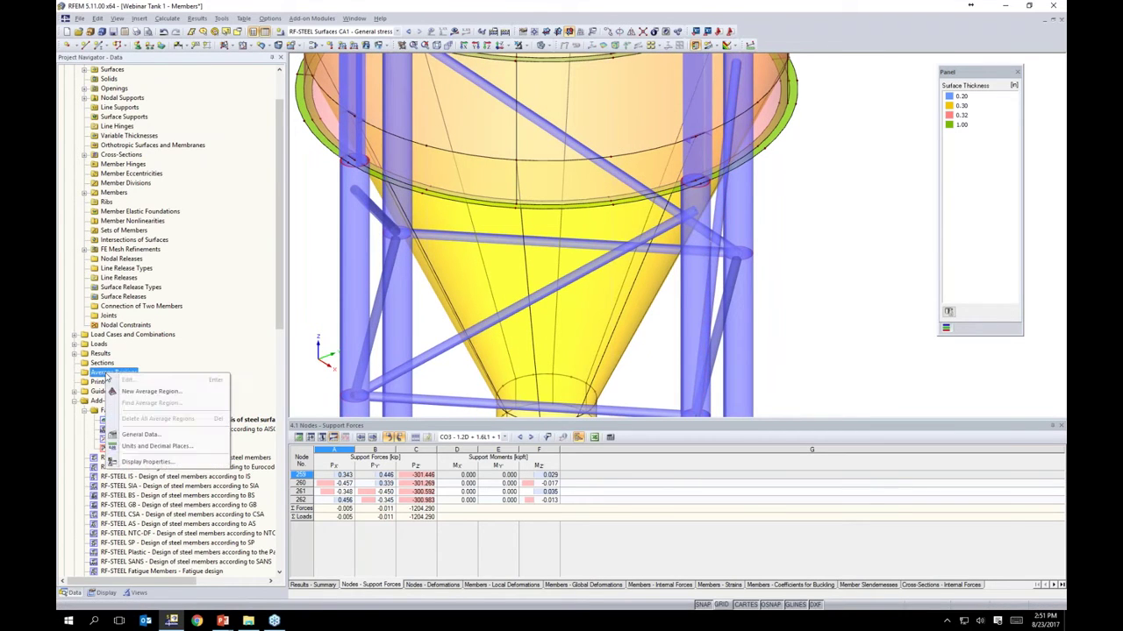
{"action": "left_click", "coordinate": [132, 393]}
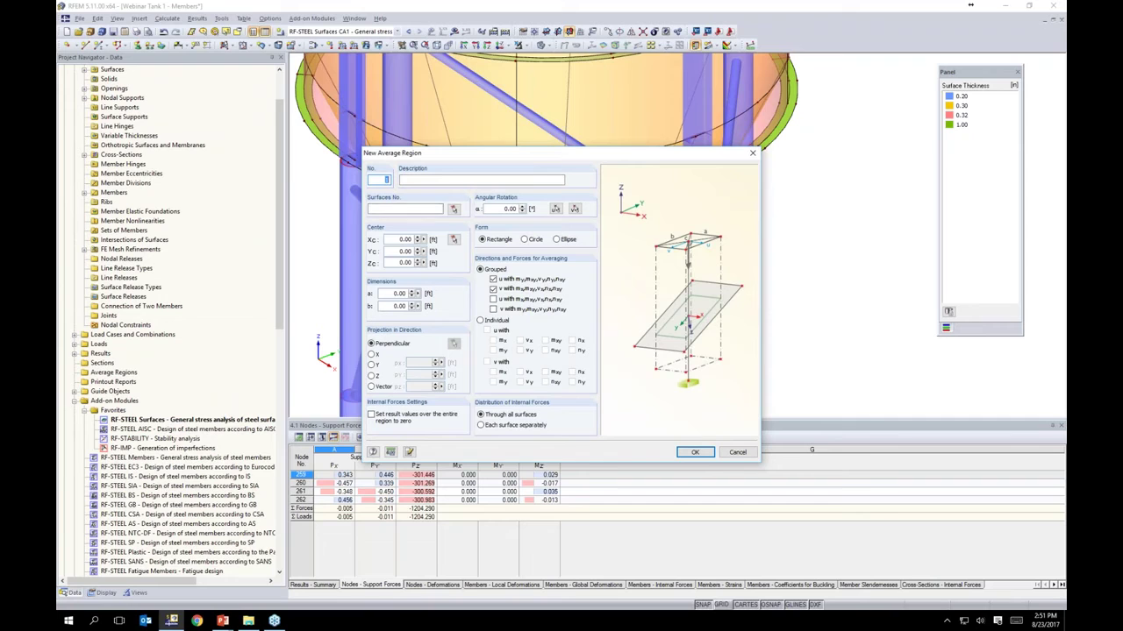
{"action": "left_click", "coordinate": [454, 208]}
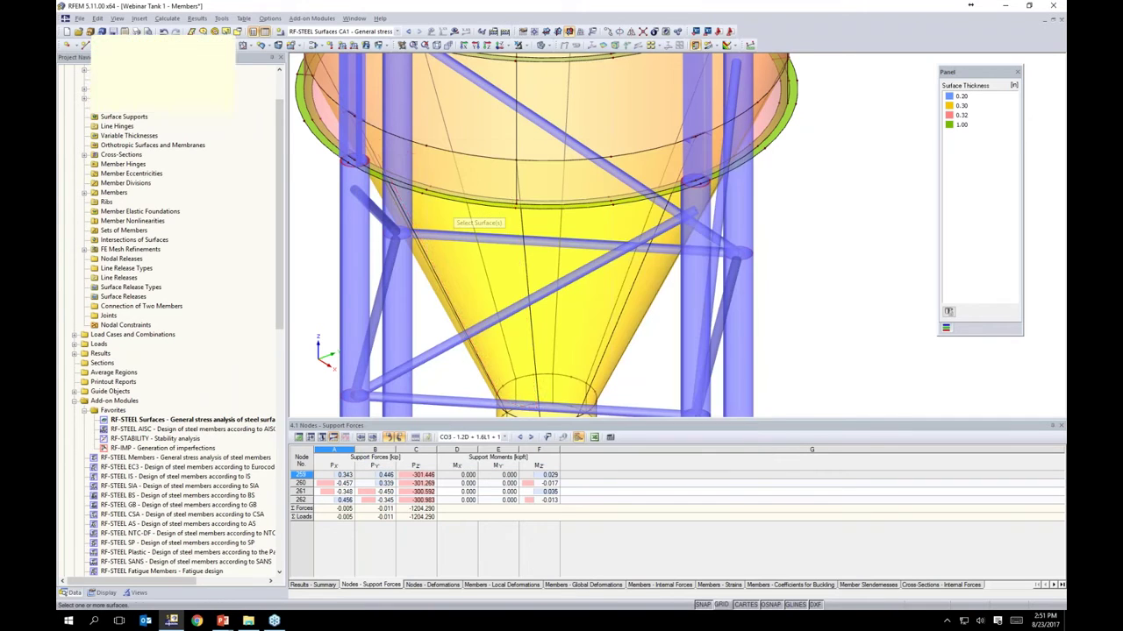
{"action": "left_click", "coordinate": [662, 172]}
{"action": "left_click", "coordinate": [707, 162]}
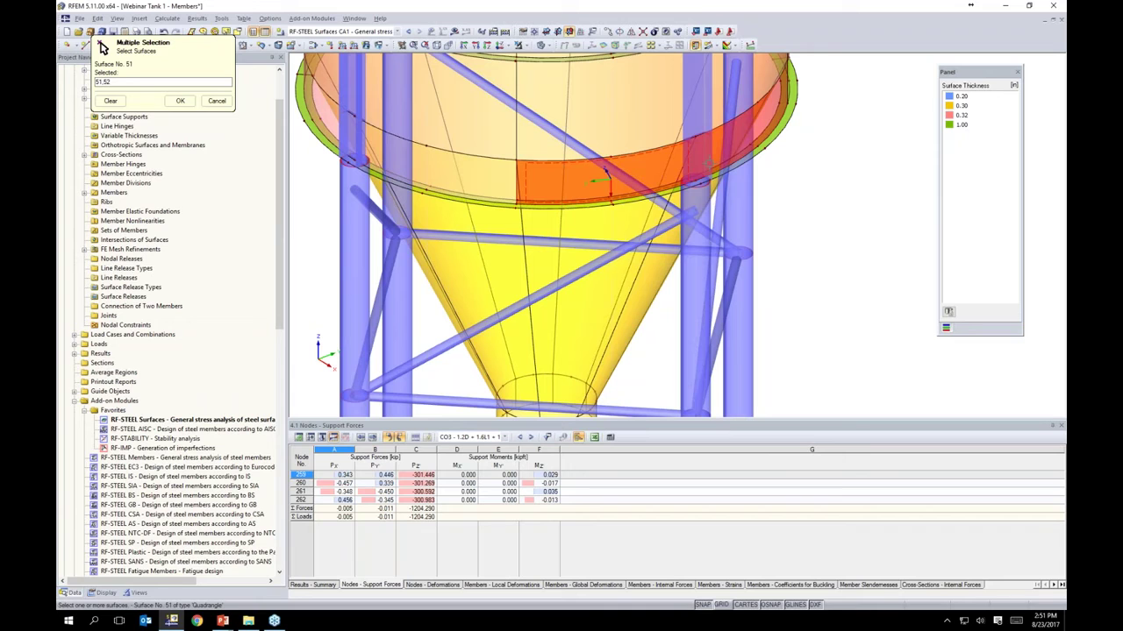
{"action": "left_click", "coordinate": [179, 101]}
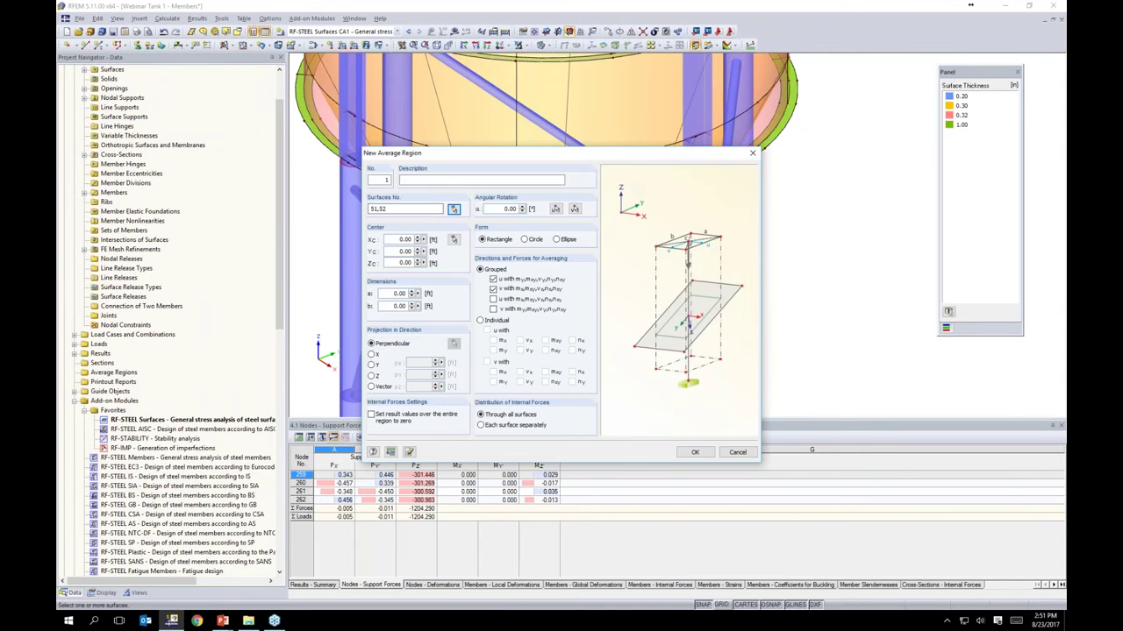
Step: Add surfaces 47 and 48 of the same shell band to the average region's surfaces
{"action": "left_click", "coordinate": [453, 209]}
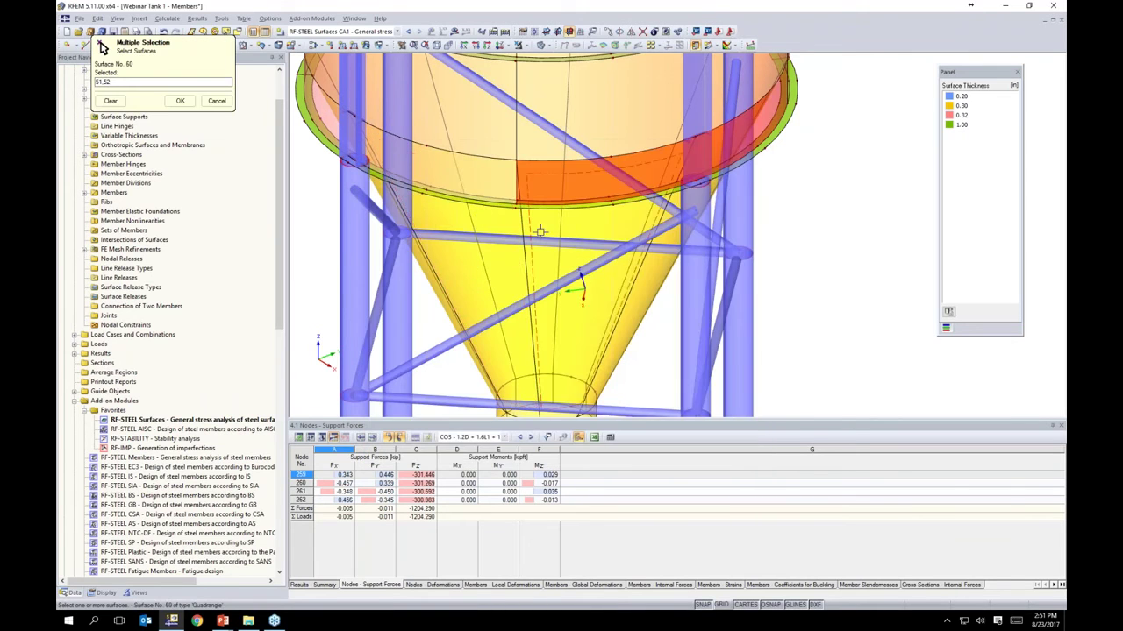
{"action": "middle_click_drag", "start_coordinate": [462, 182], "coordinate": [603, 170], "text": "ctrl"}
{"action": "left_click", "coordinate": [539, 169]}
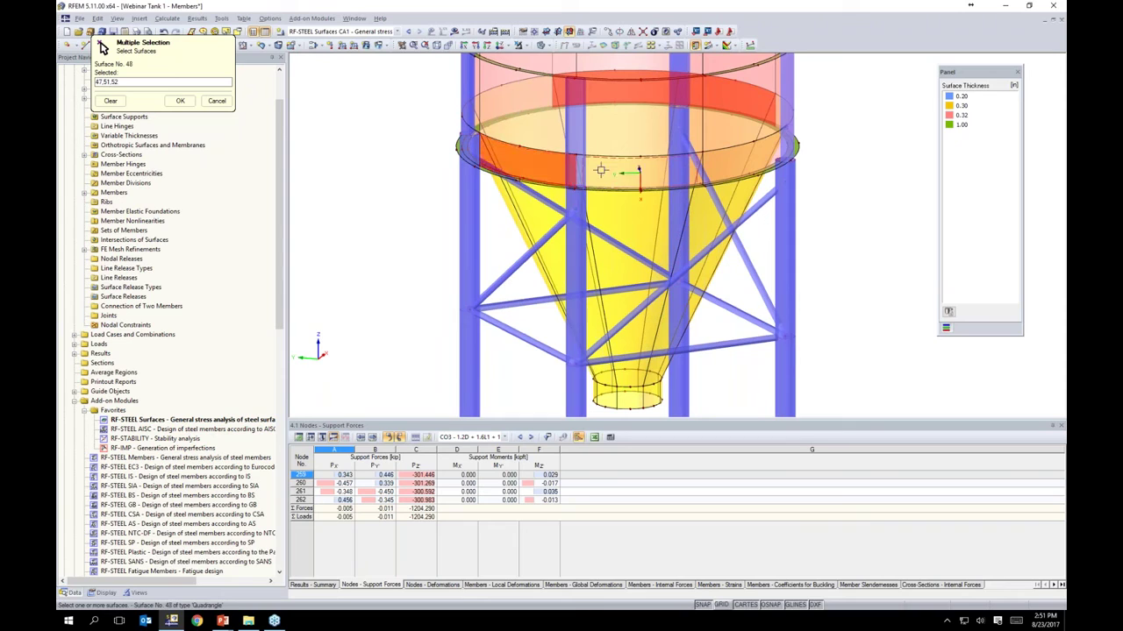
{"action": "left_click", "coordinate": [608, 169]}
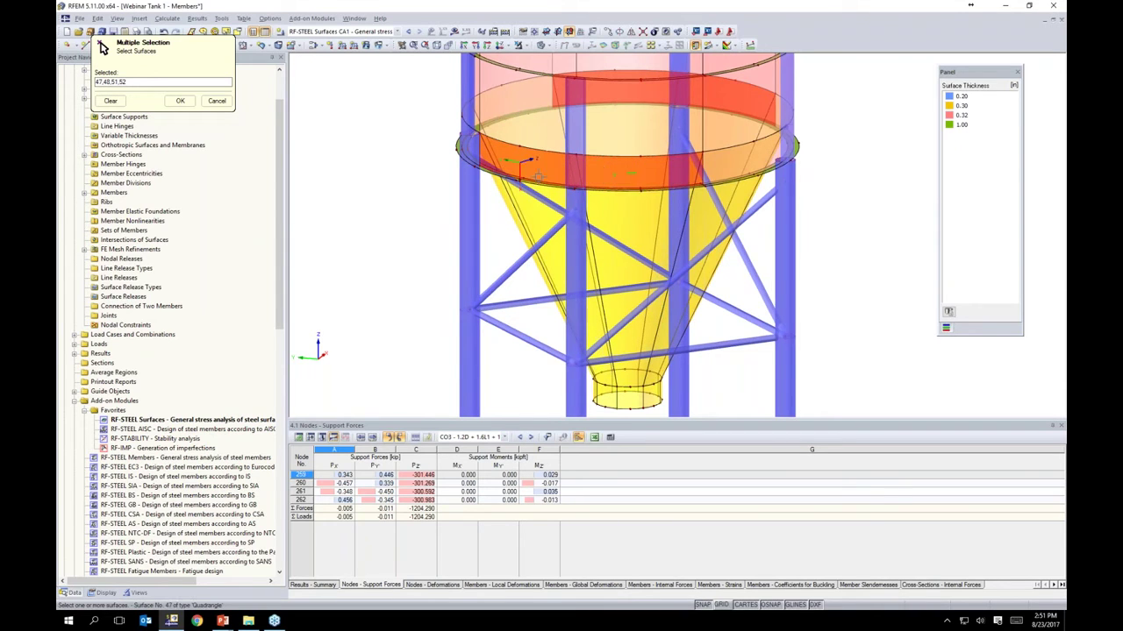
{"action": "middle_click_drag", "start_coordinate": [687, 210], "coordinate": [474, 264], "text": "ctrl"}
{"action": "left_click", "coordinate": [180, 101]}
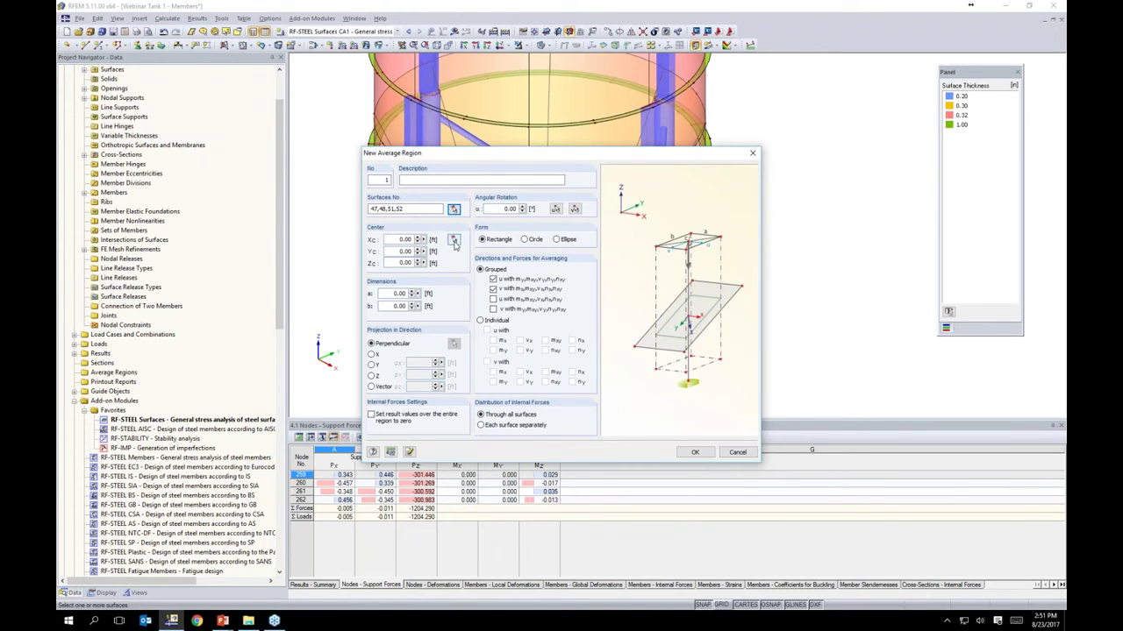
Step: Center the average region on node 160 at the column connection and create it as a circle 2 ft in diameter
{"action": "left_click", "coordinate": [453, 238]}
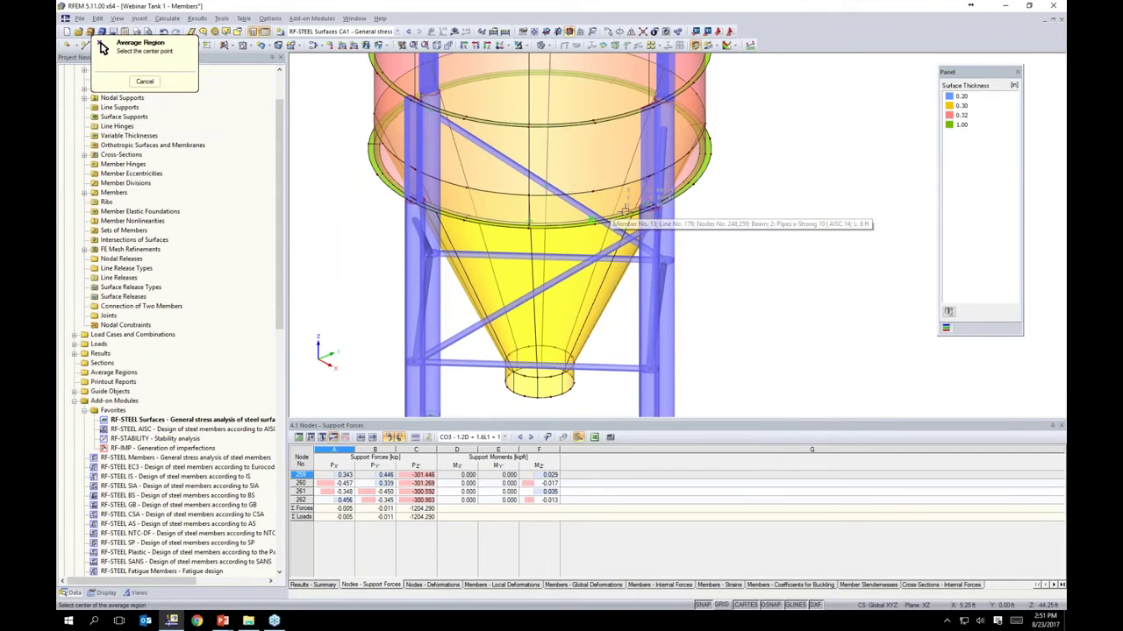
{"action": "scroll", "coordinate": [608, 210], "scroll_direction": "up", "scroll_amount": 4}
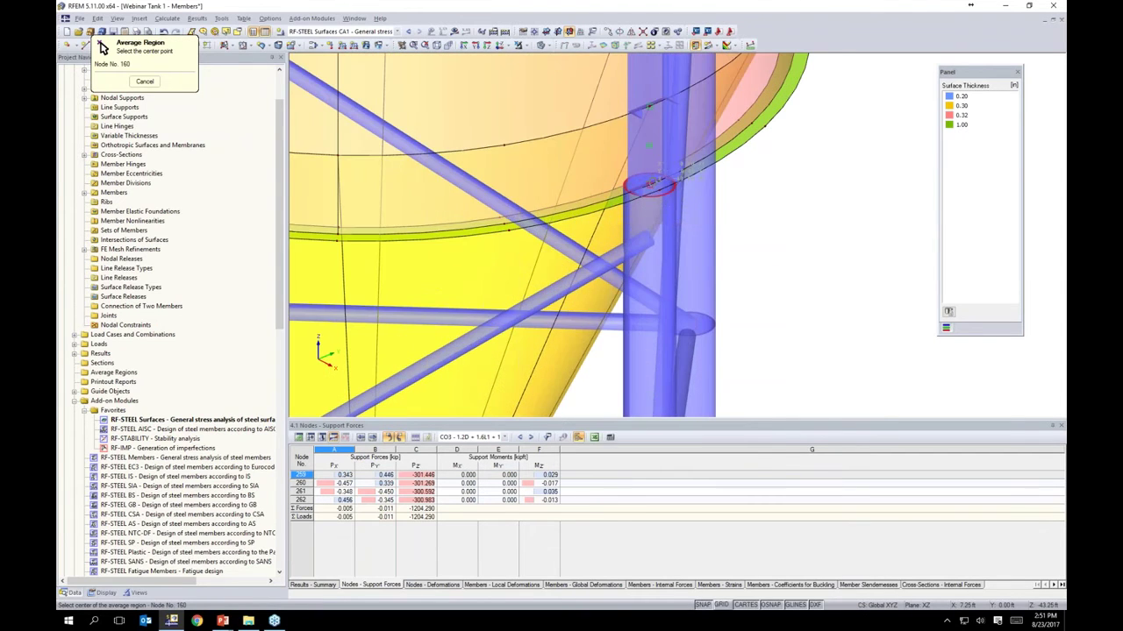
{"action": "left_click", "coordinate": [614, 205]}
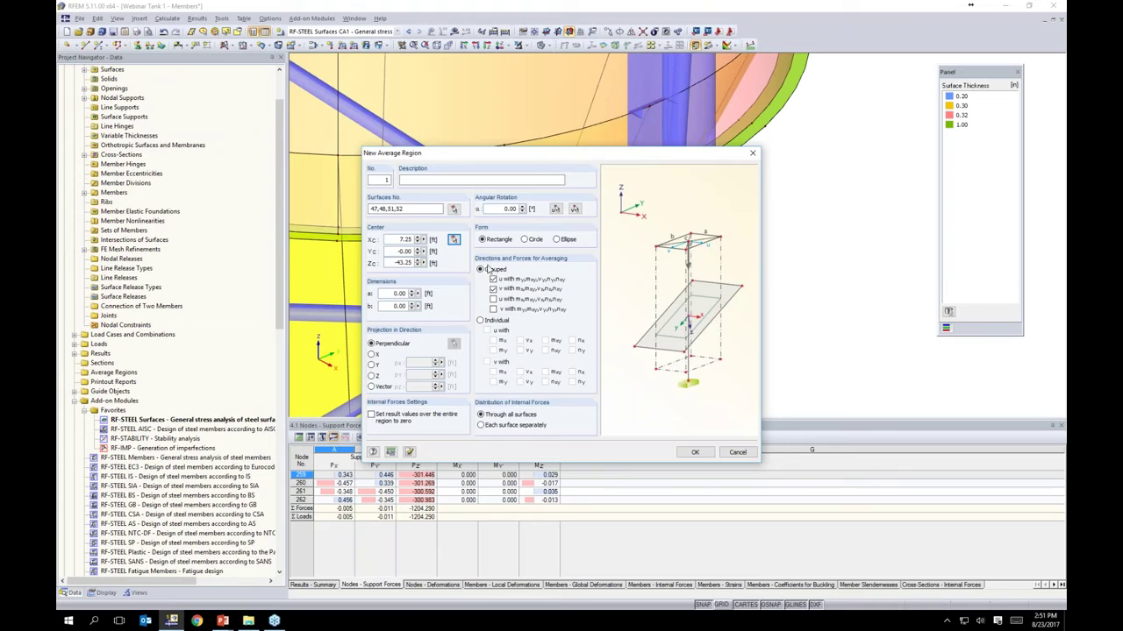
{"action": "left_click", "coordinate": [524, 240]}
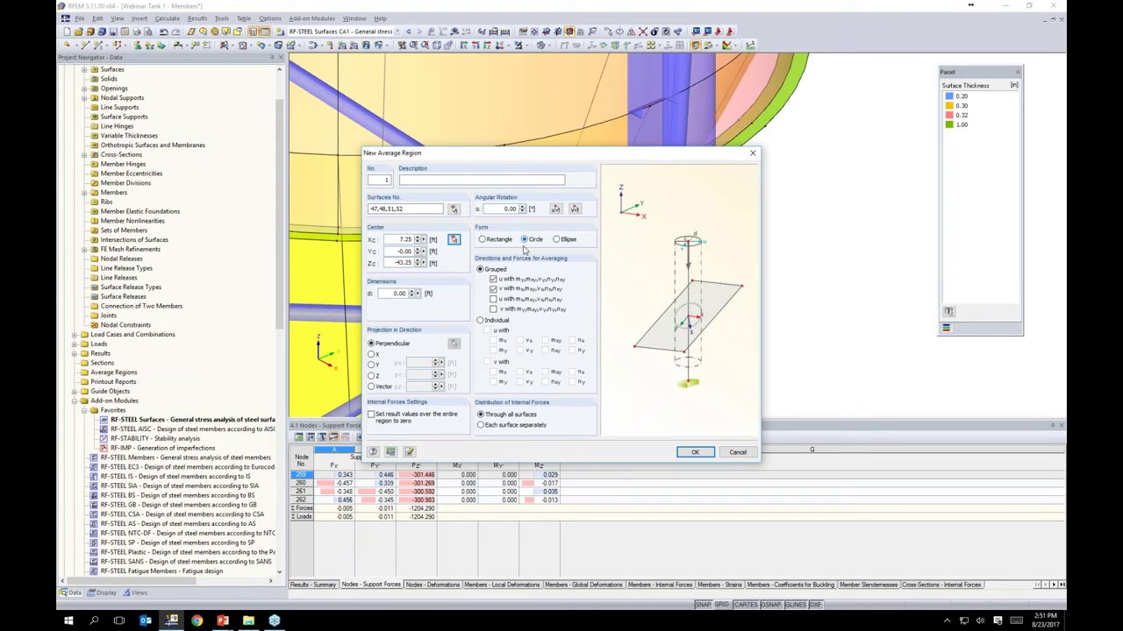
{"action": "type", "text": "2"}
{"action": "left_click", "coordinate": [694, 451]}
Step: Check the average region's placement at the column and redisplay the CO3 stress ratio results on the tank
{"action": "middle_click_drag", "start_coordinate": [781, 254], "coordinate": [730, 246], "text": "ctrl"}
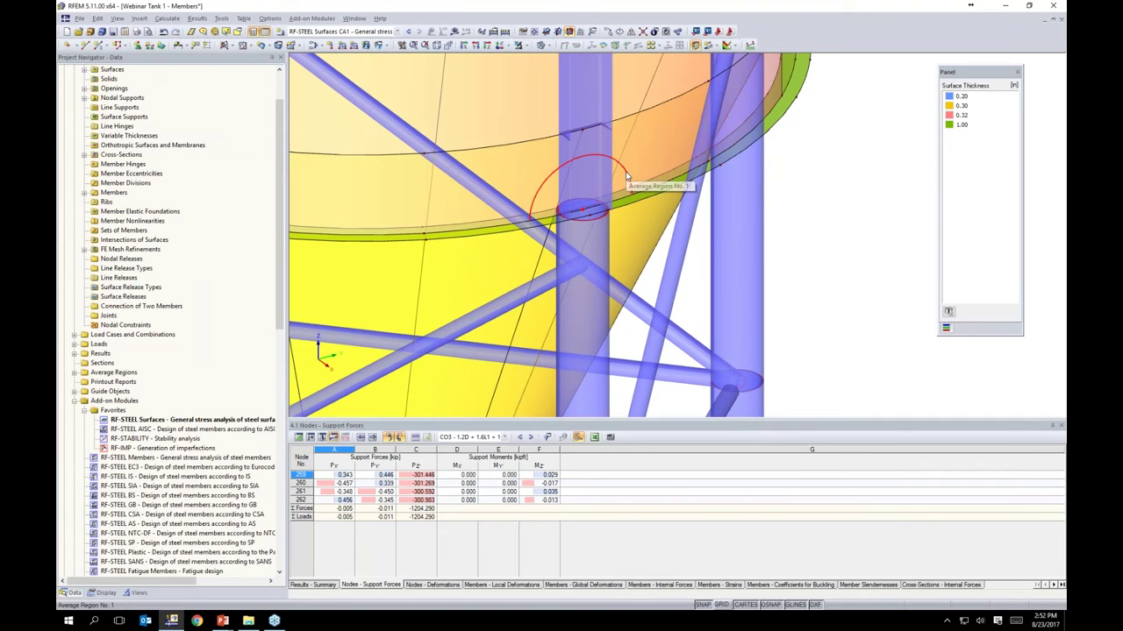
{"action": "scroll", "coordinate": [583, 183], "scroll_direction": "down", "scroll_amount": 5}
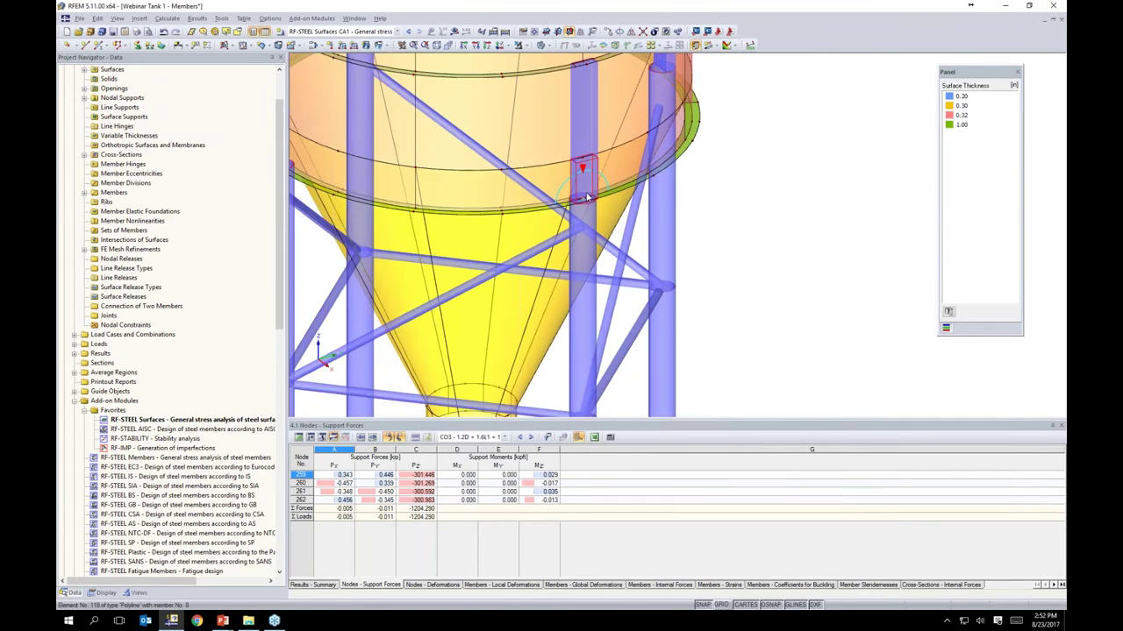
{"action": "middle_click_drag", "start_coordinate": [588, 198], "coordinate": [600, 306], "text": "ctrl"}
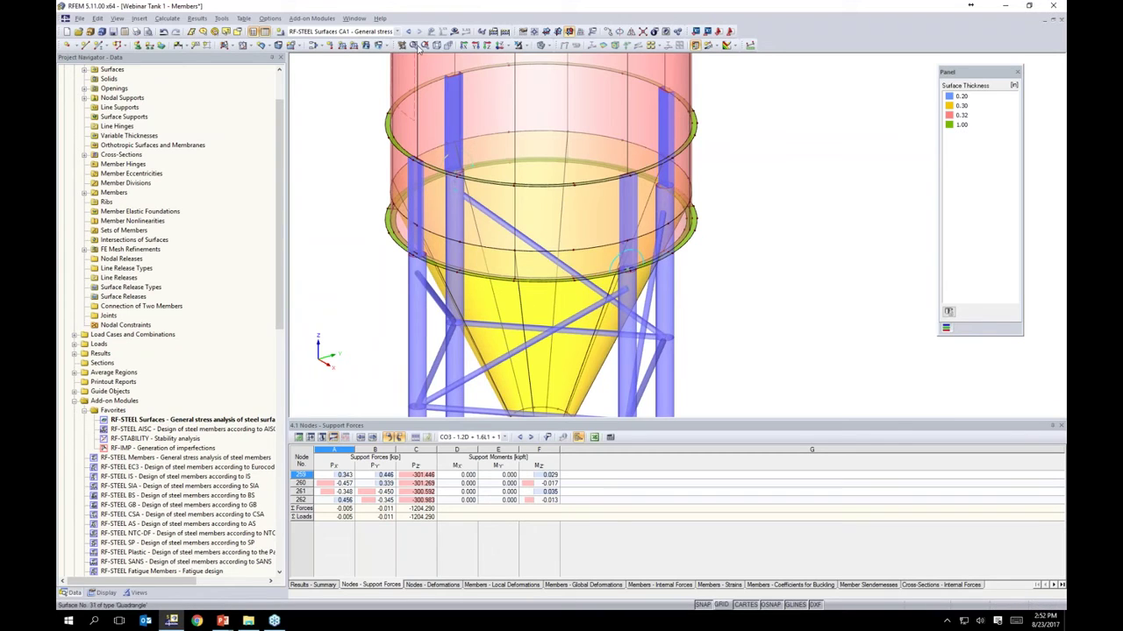
{"action": "left_click", "coordinate": [453, 32]}
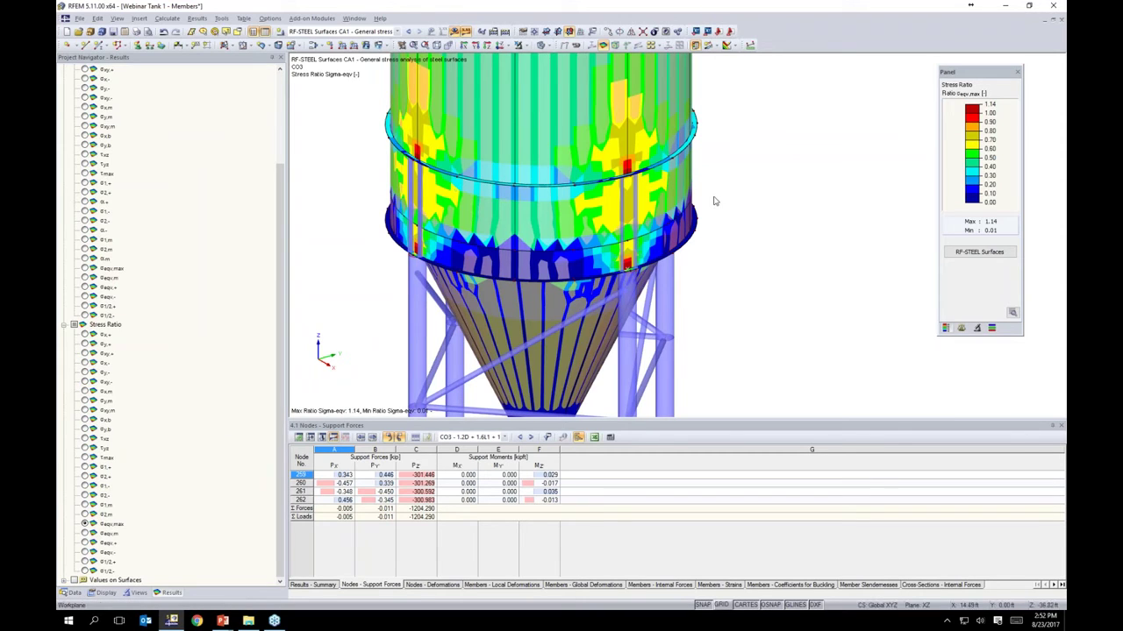
Step: Apply smoothed internal forces in the defined average regions in the RF-STEEL Surfaces details and recalculate the stress design
{"action": "left_click", "coordinate": [979, 252]}
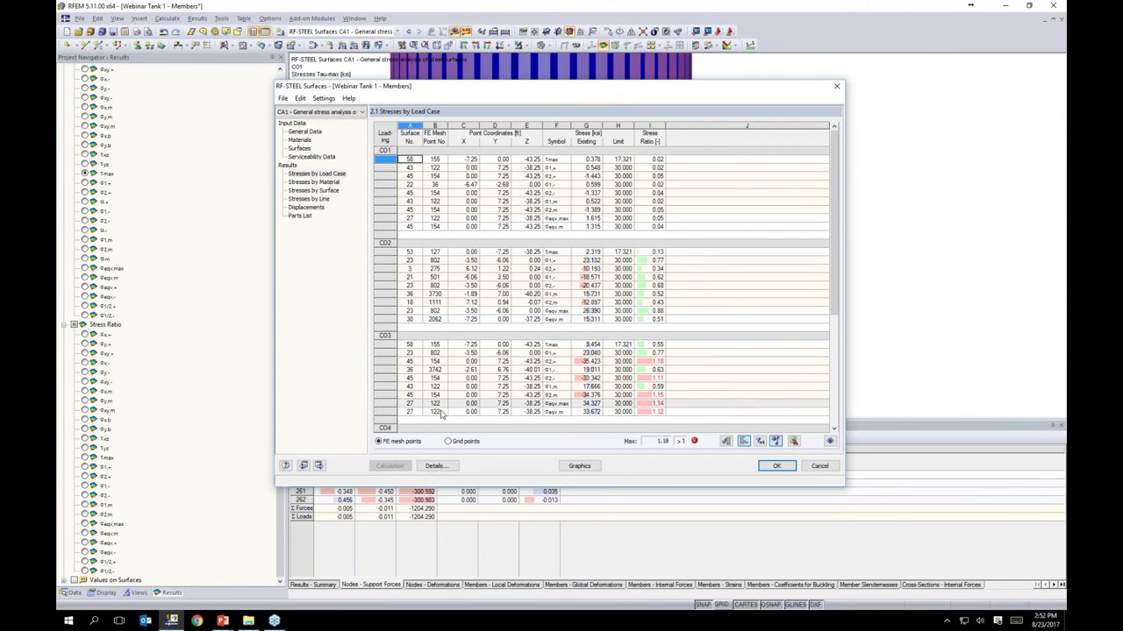
{"action": "left_click", "coordinate": [436, 466]}
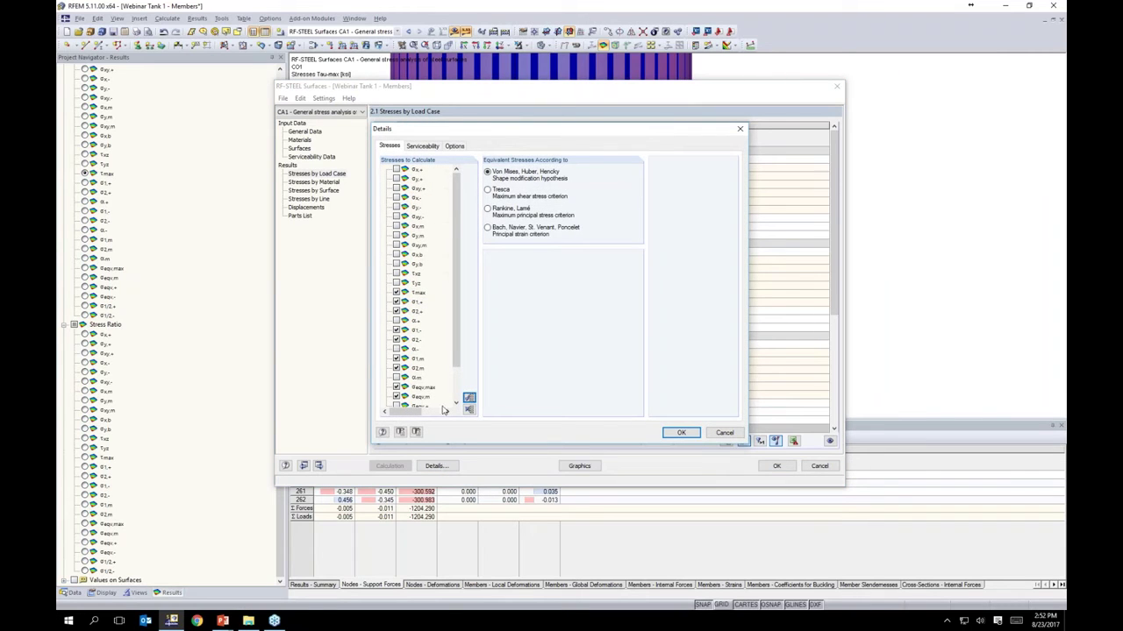
{"action": "left_click", "coordinate": [455, 146]}
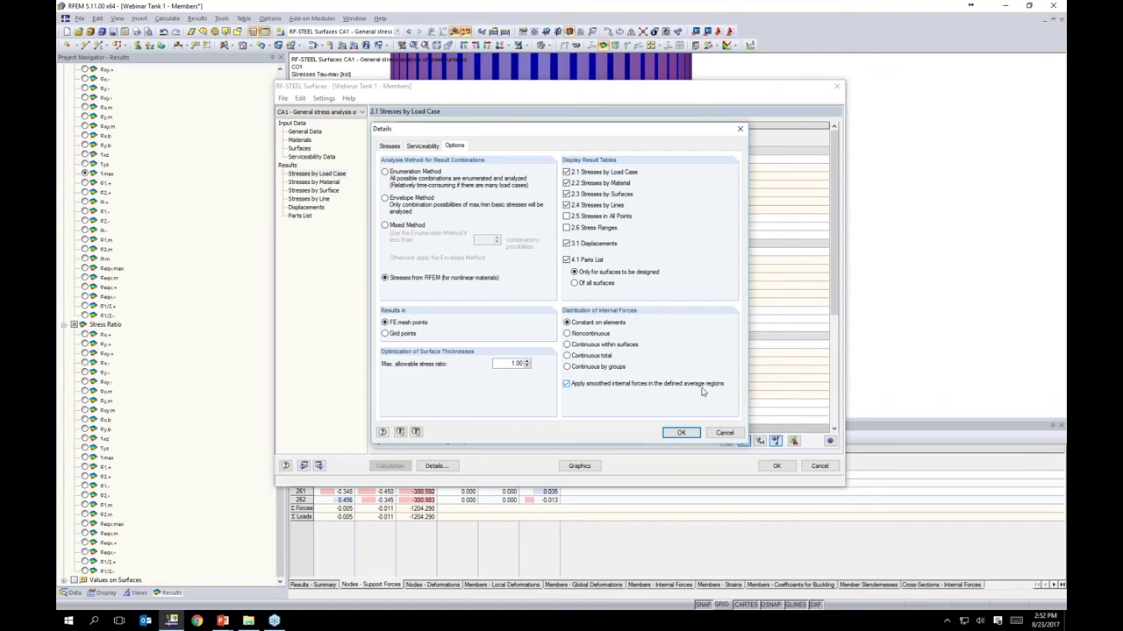
{"action": "left_click", "coordinate": [682, 434]}
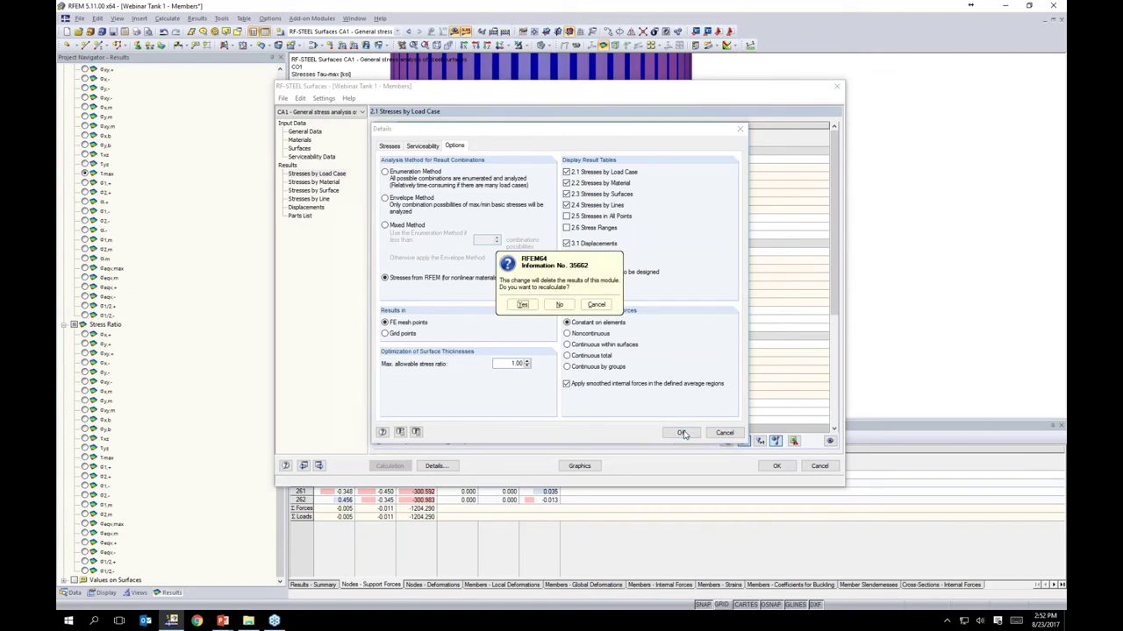
{"action": "left_click", "coordinate": [522, 304]}
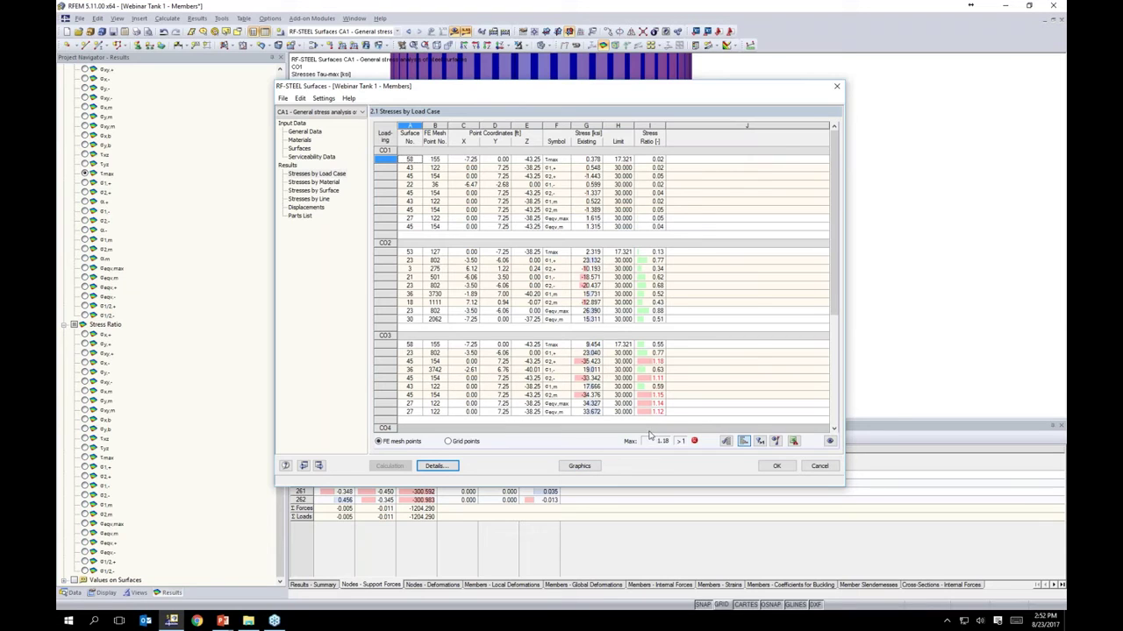
Step: Display the CO3 maximum equivalent stress ratio graphically on the tank with the FE mesh shown
{"action": "left_click", "coordinate": [583, 467]}
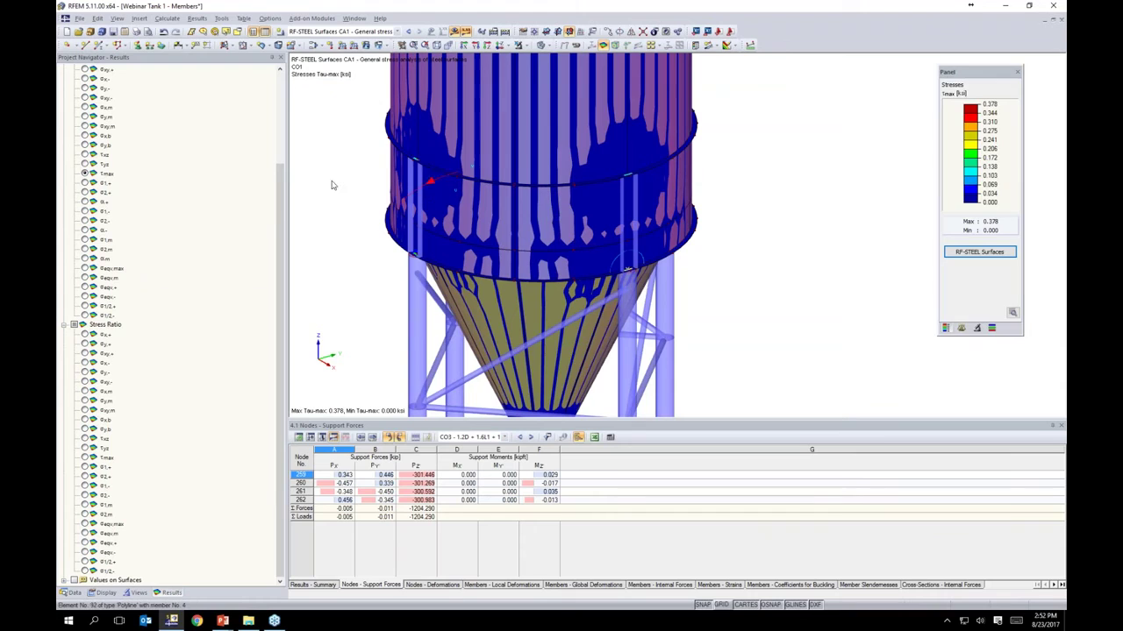
{"action": "left_click", "coordinate": [85, 97]}
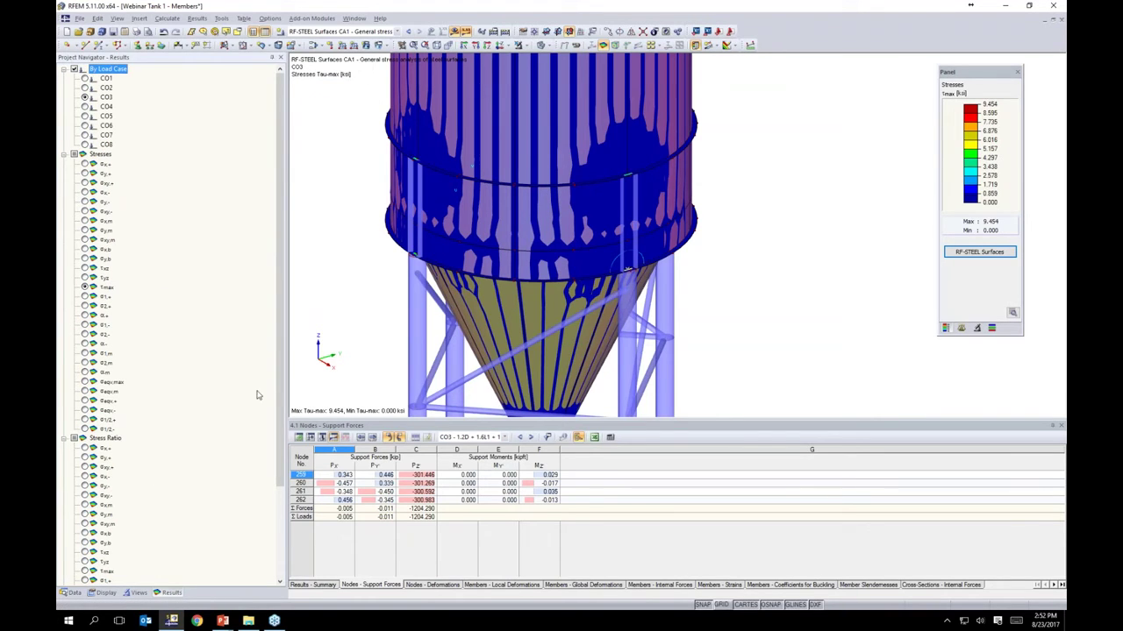
{"action": "left_click", "coordinate": [102, 593]}
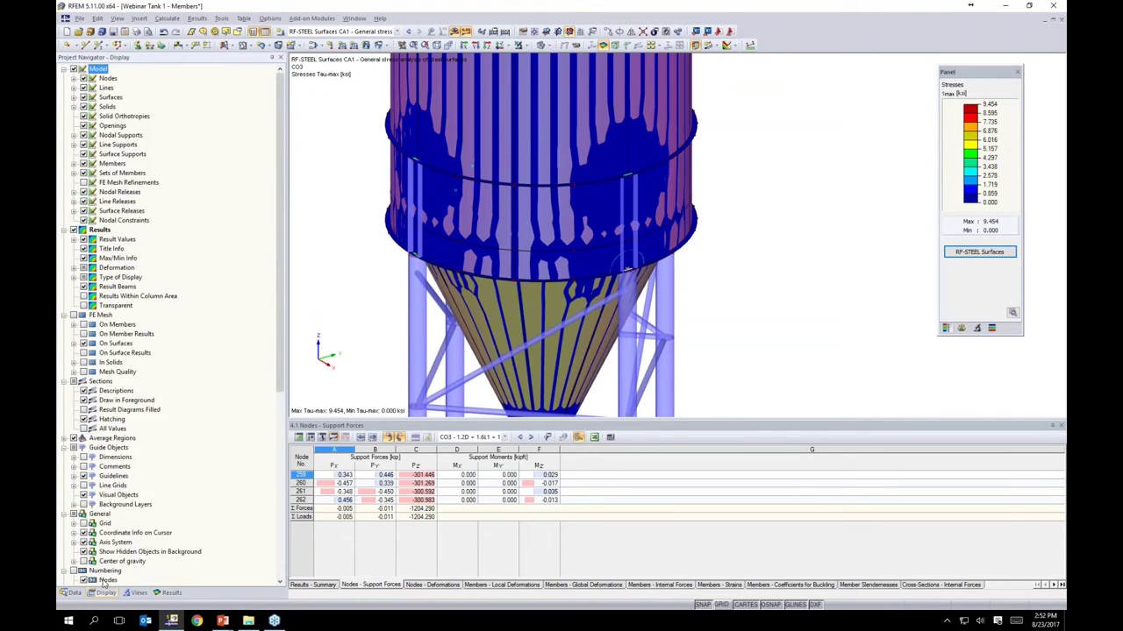
{"action": "left_click", "coordinate": [82, 315]}
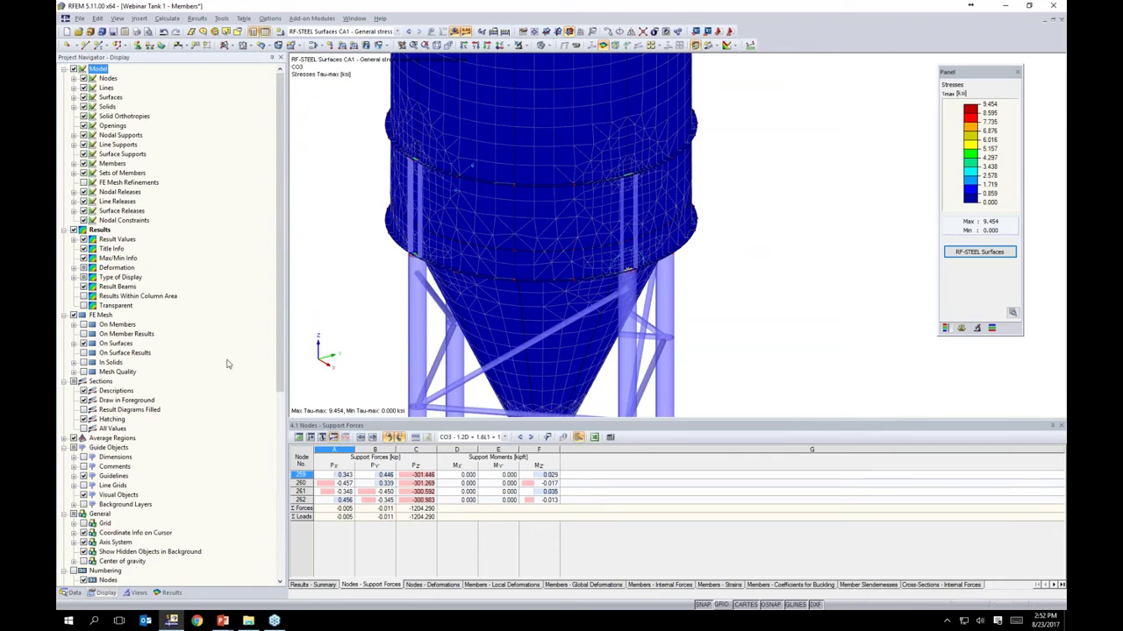
{"action": "left_click", "coordinate": [171, 593]}
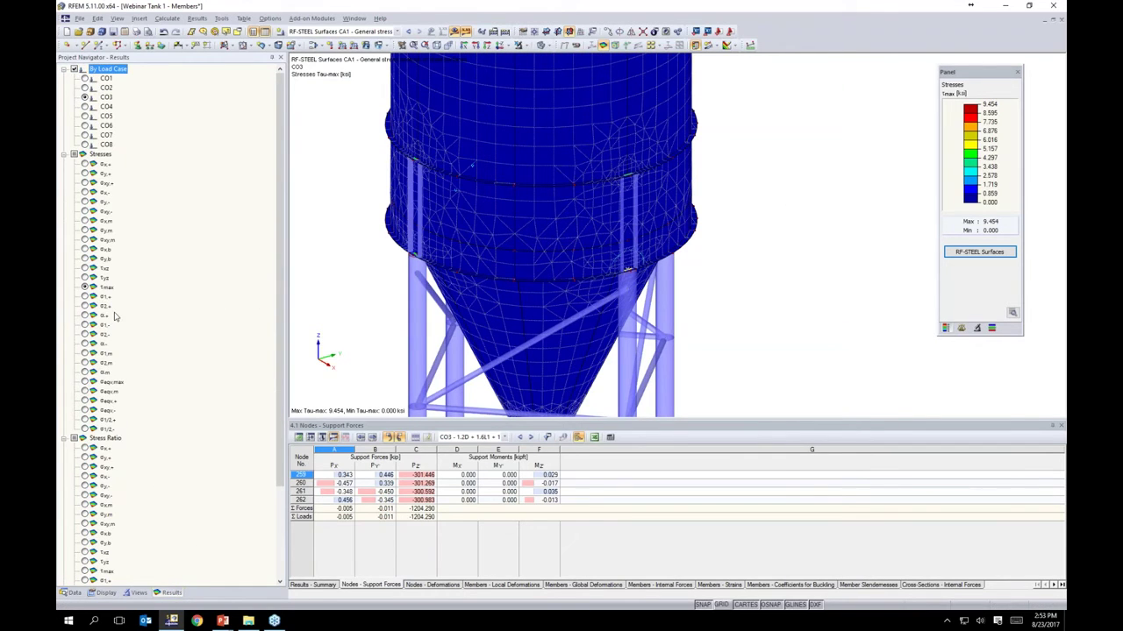
{"action": "scroll", "coordinate": [114, 316], "scroll_direction": "down", "scroll_amount": 4}
{"action": "left_click", "coordinate": [84, 523]}
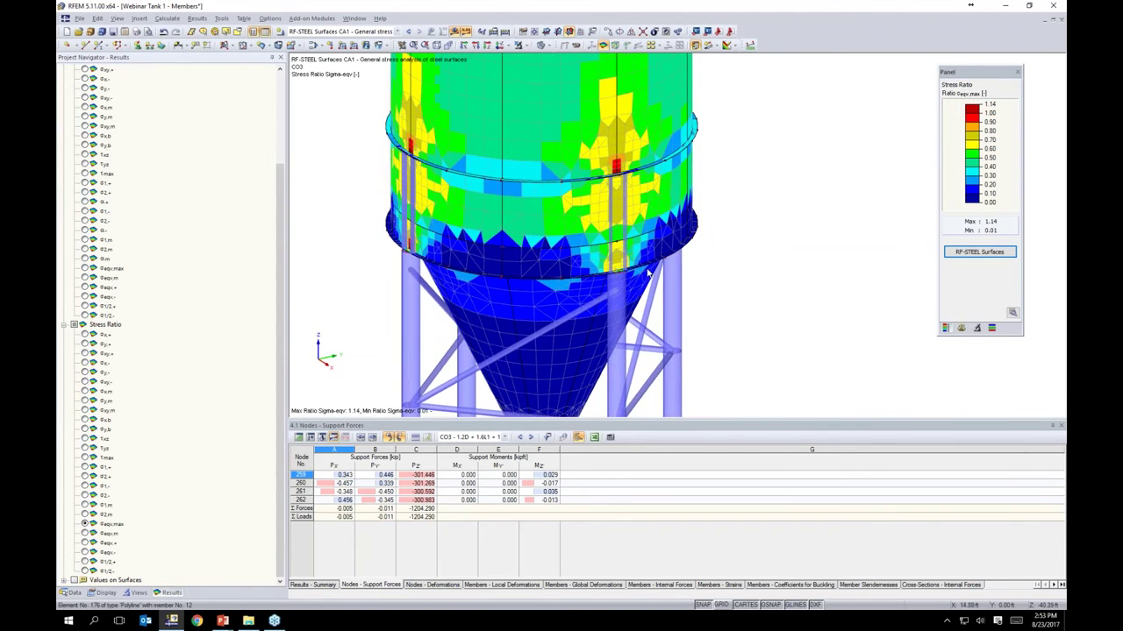
Step: Examine the stress ratios inside the average region at the column connection and compare them with the other columns
{"action": "scroll", "coordinate": [624, 271], "scroll_direction": "up", "scroll_amount": 5}
{"action": "scroll", "coordinate": [624, 272], "scroll_direction": "up", "scroll_amount": 1}
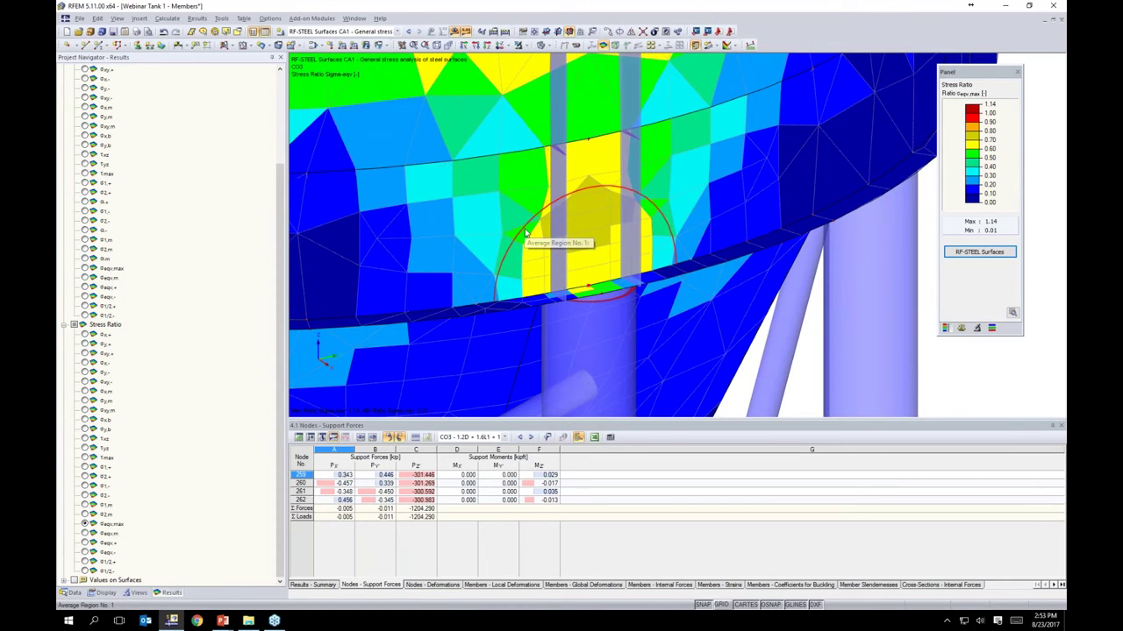
{"action": "scroll", "coordinate": [526, 233], "scroll_direction": "down", "scroll_amount": 2}
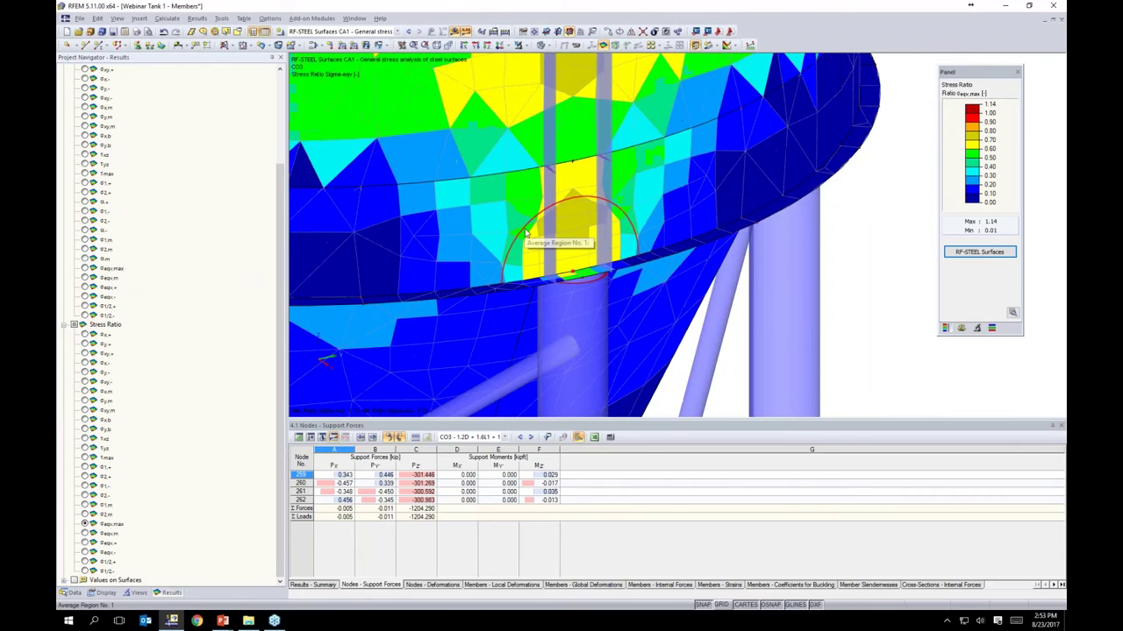
{"action": "scroll", "coordinate": [526, 233], "scroll_direction": "down", "scroll_amount": 5}
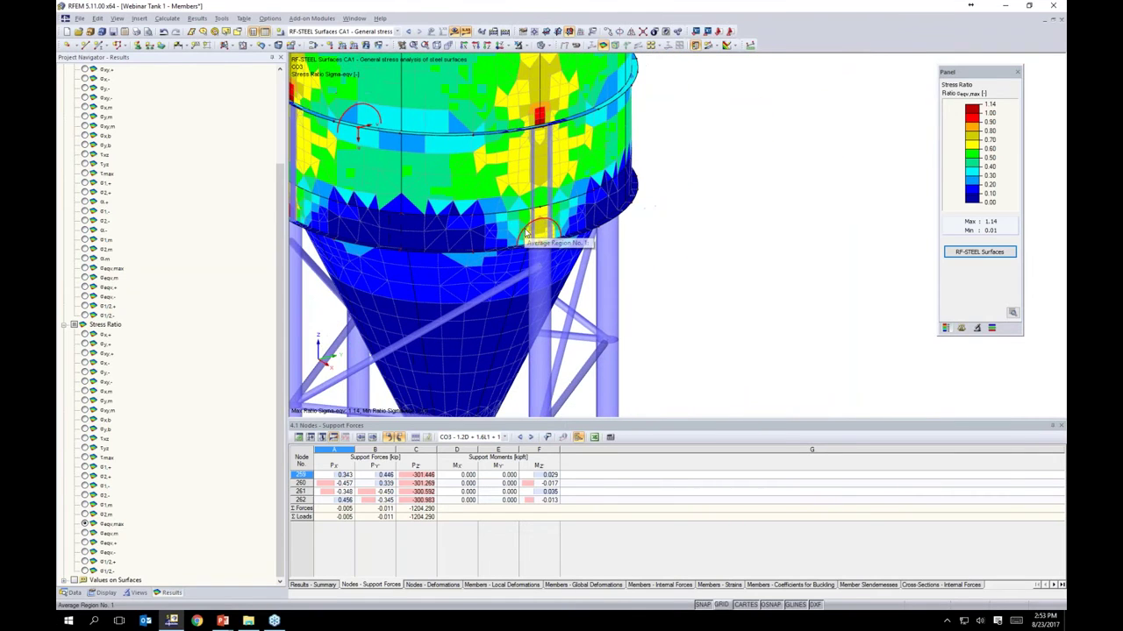
{"action": "middle_click_drag", "start_coordinate": [526, 235], "coordinate": [606, 250]}
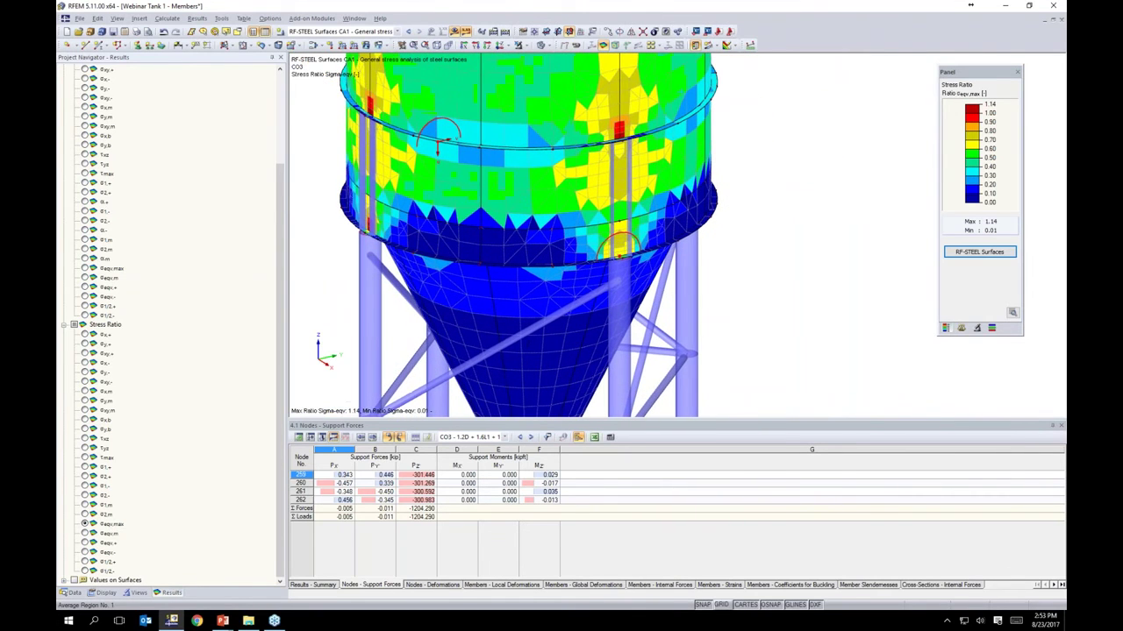
{"action": "middle_click_drag", "start_coordinate": [312, 238], "coordinate": [745, 218], "text": "ctrl"}
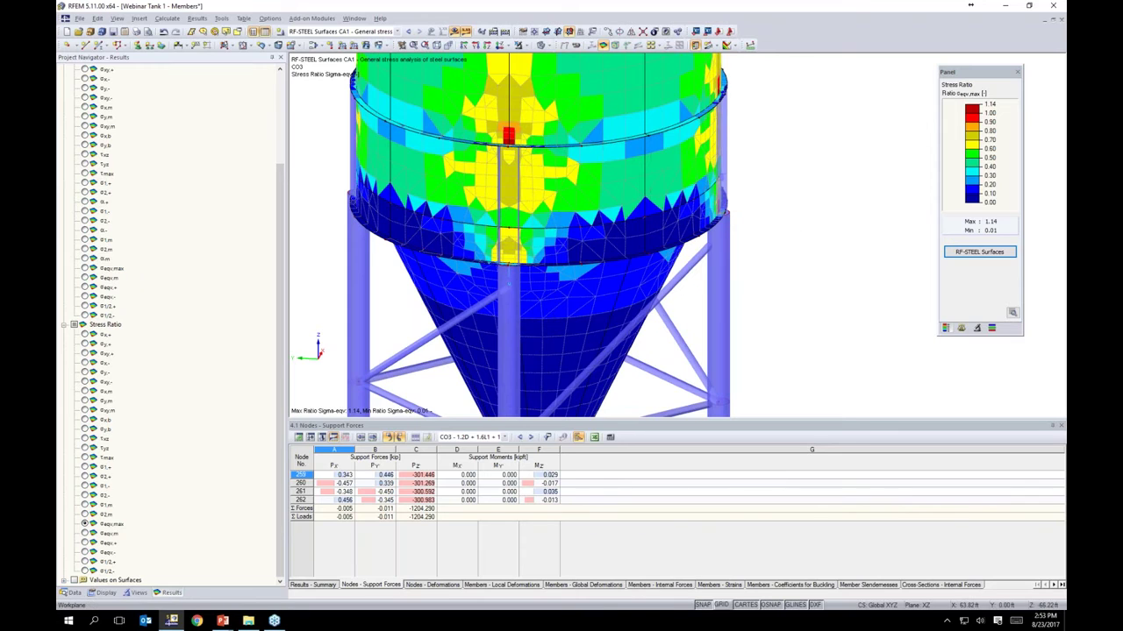
Step: Switch to the open model Webinar Tank 1 - Average Regions and view the ring and column connections
{"action": "left_click", "coordinate": [354, 17]}
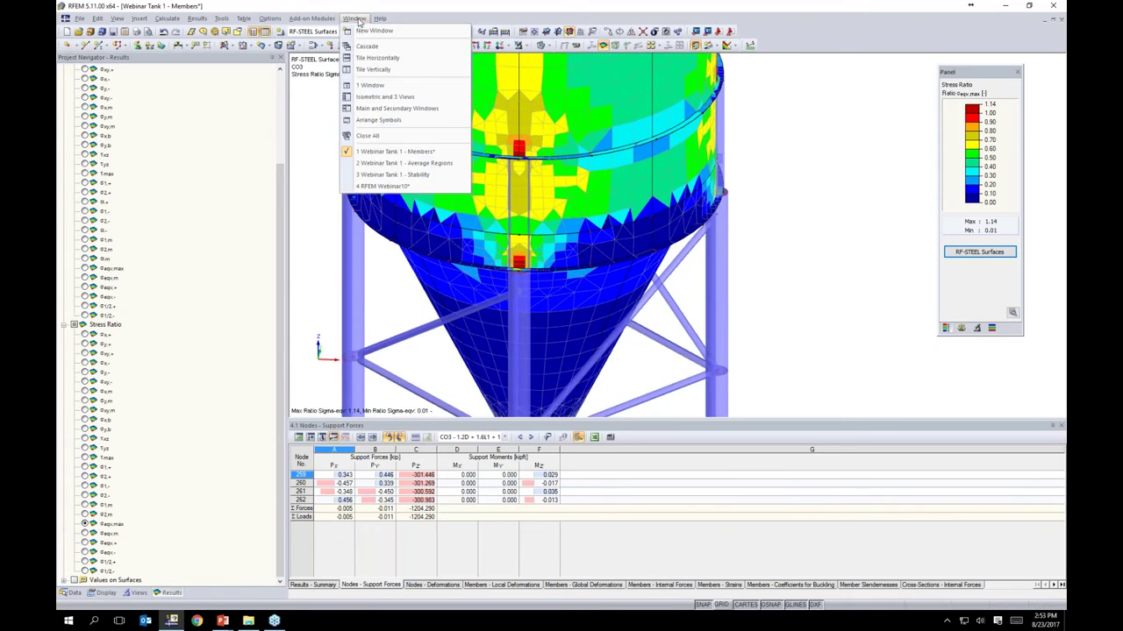
{"action": "left_click", "coordinate": [390, 164]}
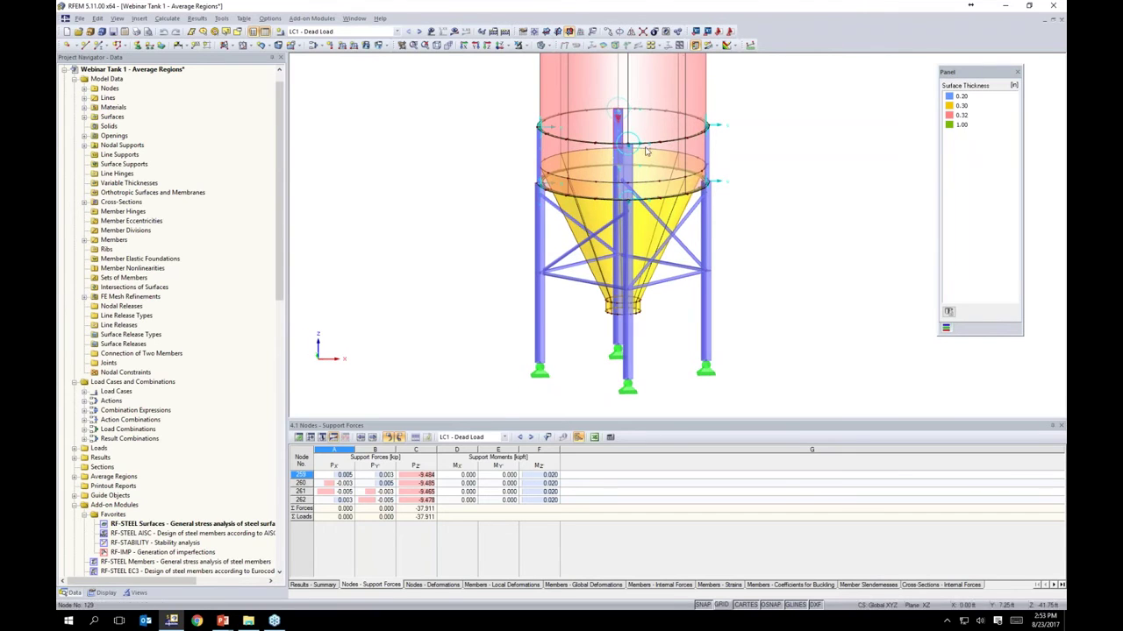
{"action": "scroll", "coordinate": [737, 162], "scroll_direction": "up", "scroll_amount": 5}
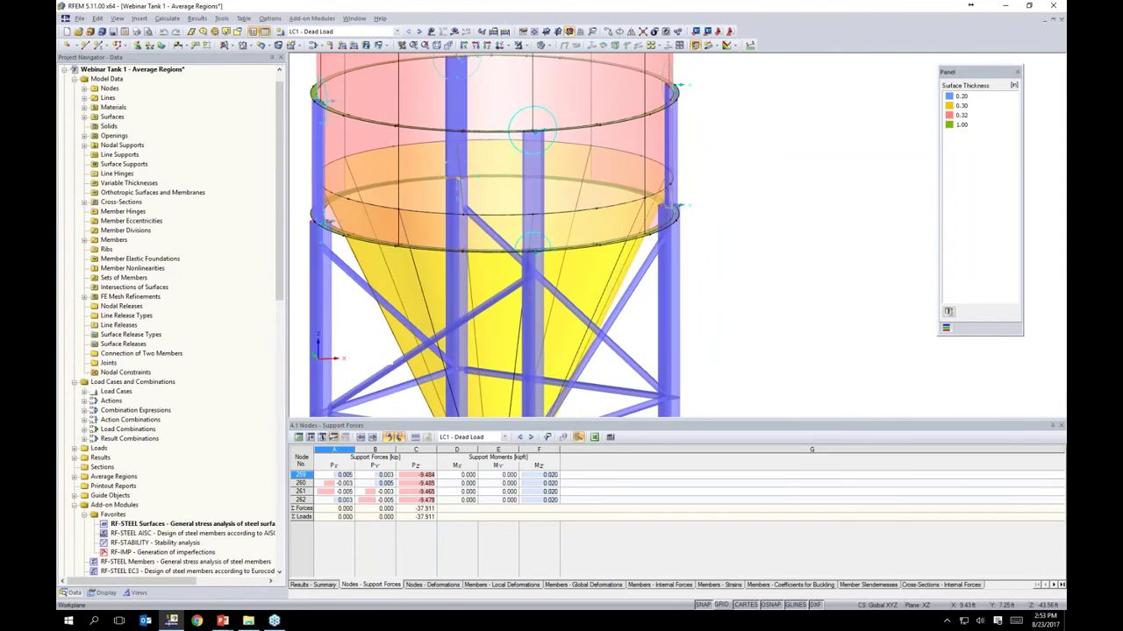
{"action": "scroll", "coordinate": [796, 207], "scroll_direction": "down", "scroll_amount": 2}
{"action": "mouse_move", "coordinate": [807, 190]}
{"action": "middle_mouse_down"}
{"action": "mouse_move", "coordinate": [753, 256]}
{"action": "mouse_move", "coordinate": [815, 207]}
{"action": "middle_mouse_up"}
Step: Inspect the average regions around the column connections in wireframe display and restore the solid transparent display
{"action": "left_click", "coordinate": [541, 44]}
{"action": "left_click", "coordinate": [554, 58]}
{"action": "scroll", "coordinate": [563, 186], "scroll_direction": "up", "scroll_amount": 5}
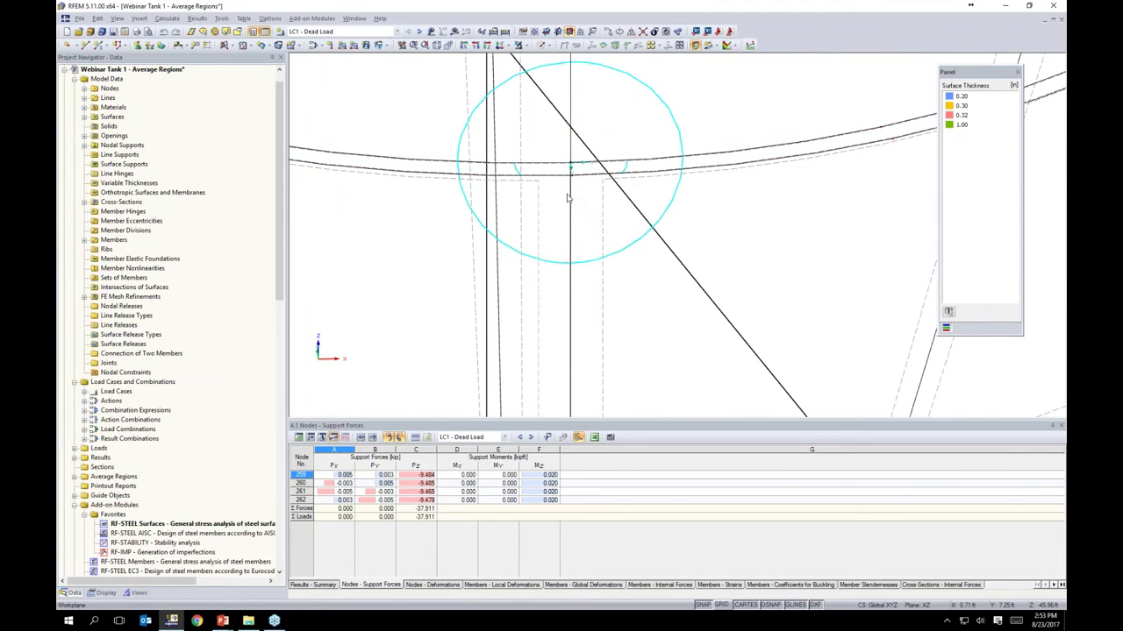
{"action": "scroll", "coordinate": [570, 194], "scroll_direction": "down", "scroll_amount": 3}
{"action": "scroll", "coordinate": [568, 200], "scroll_direction": "down", "scroll_amount": 5}
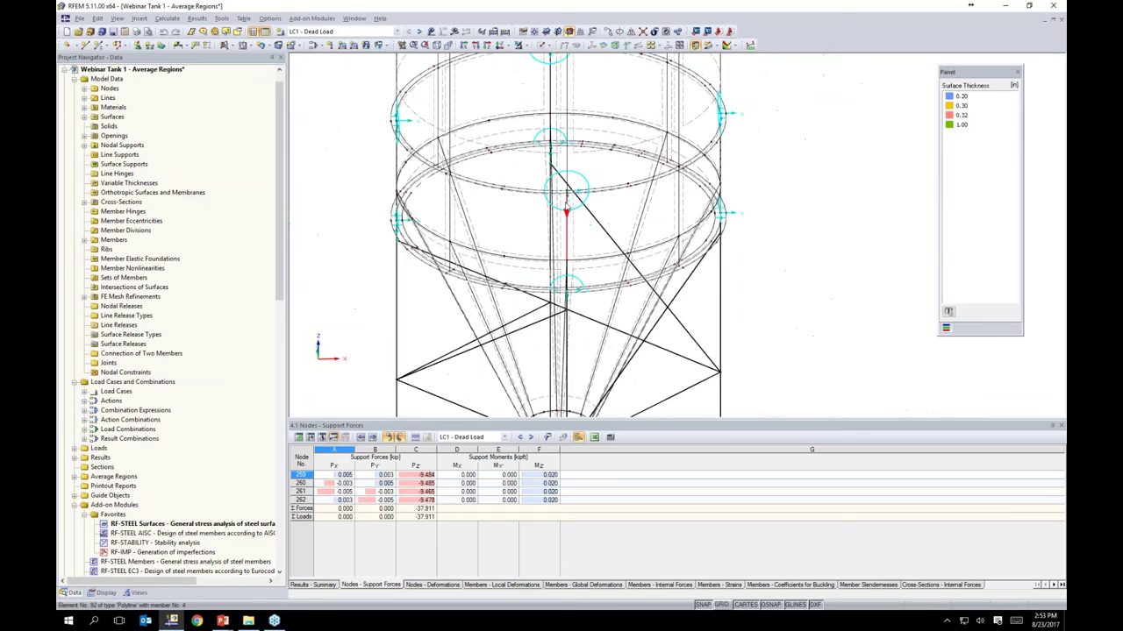
{"action": "left_click", "coordinate": [544, 46]}
{"action": "left_click", "coordinate": [584, 81]}
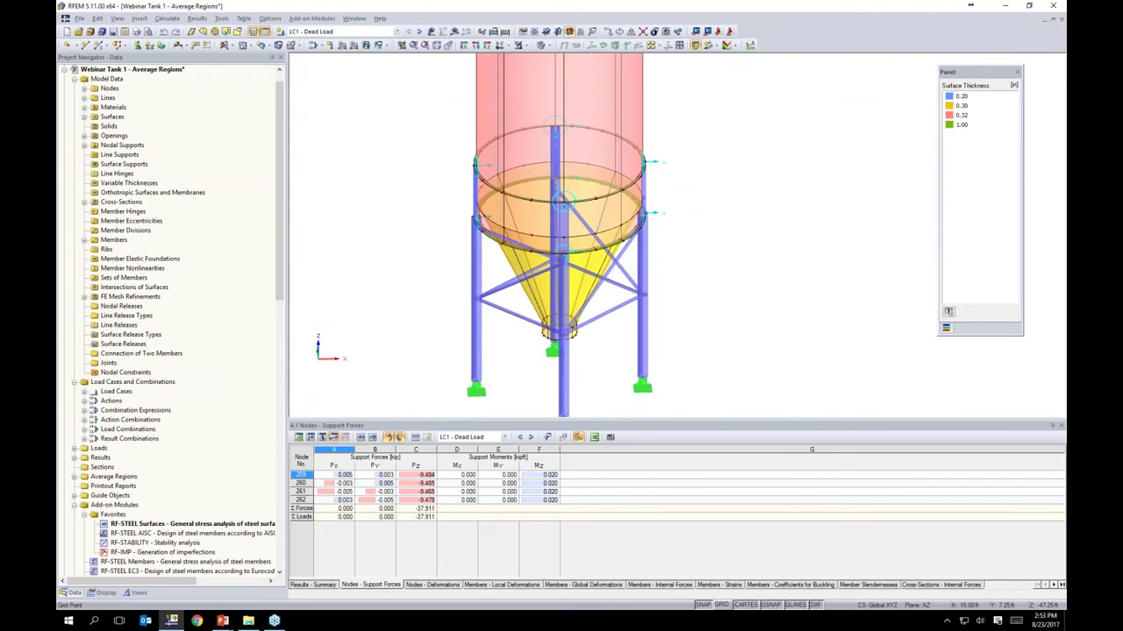
{"action": "middle_click_drag", "start_coordinate": [750, 199], "coordinate": [754, 196], "text": "ctrl"}
Step: Make RF-STEEL Surfaces CA1 the current case and open its stress results by load case
{"action": "left_click", "coordinate": [310, 34]}
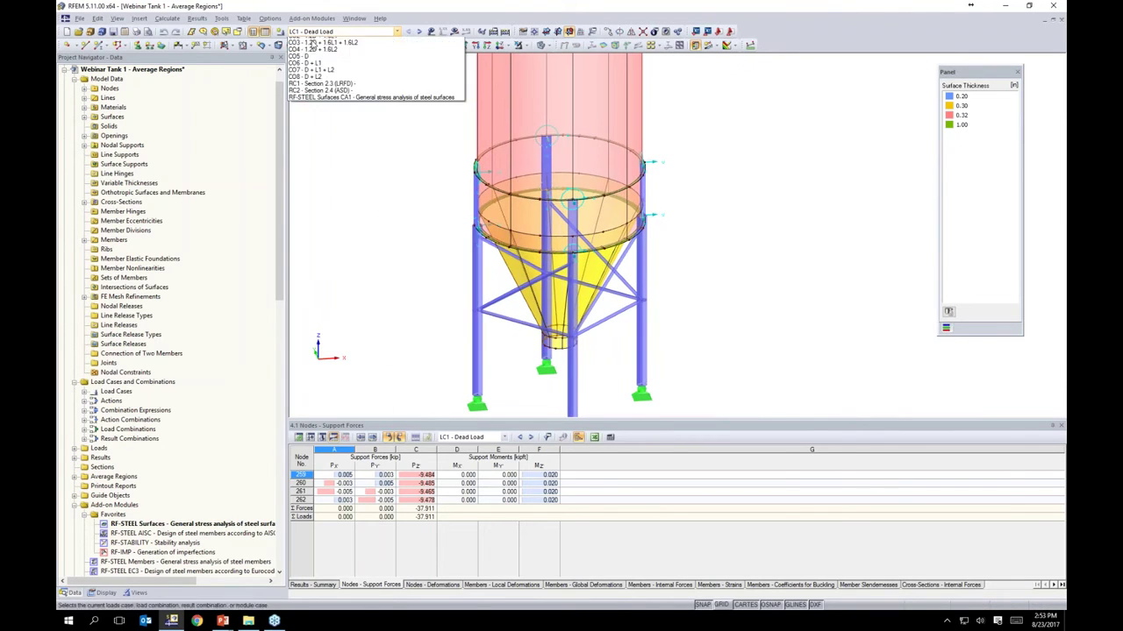
{"action": "left_click", "coordinate": [320, 130]}
{"action": "left_click", "coordinate": [312, 17]}
{"action": "left_click", "coordinate": [320, 32]}
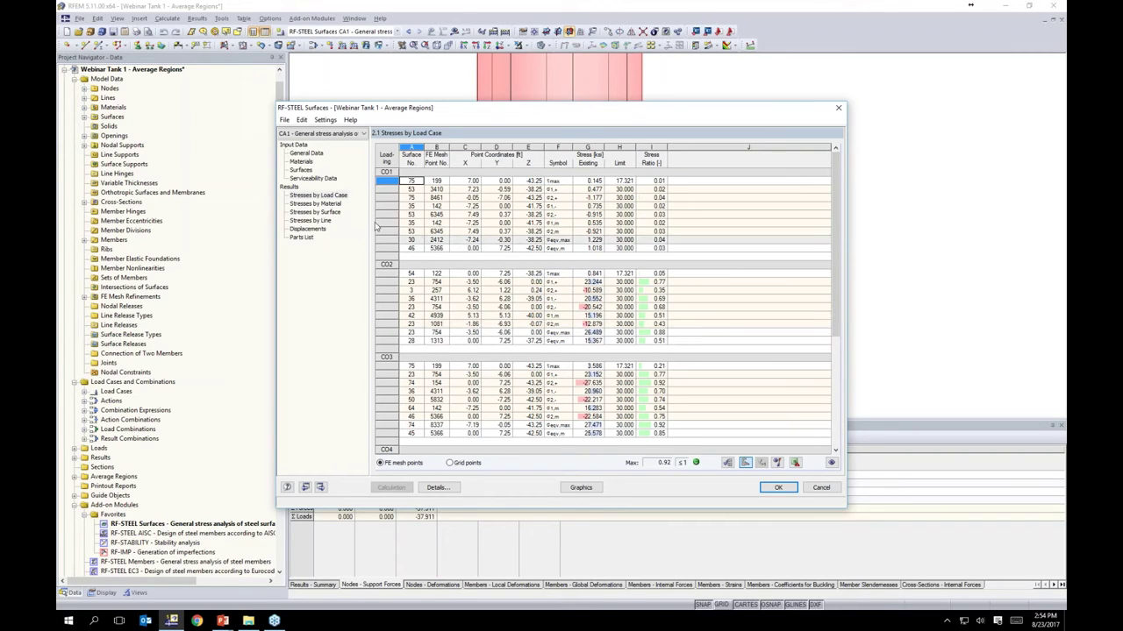
Step: Review the surface displacements and the parts list in RF-STEEL Surfaces, and close the module
{"action": "left_click", "coordinate": [301, 229]}
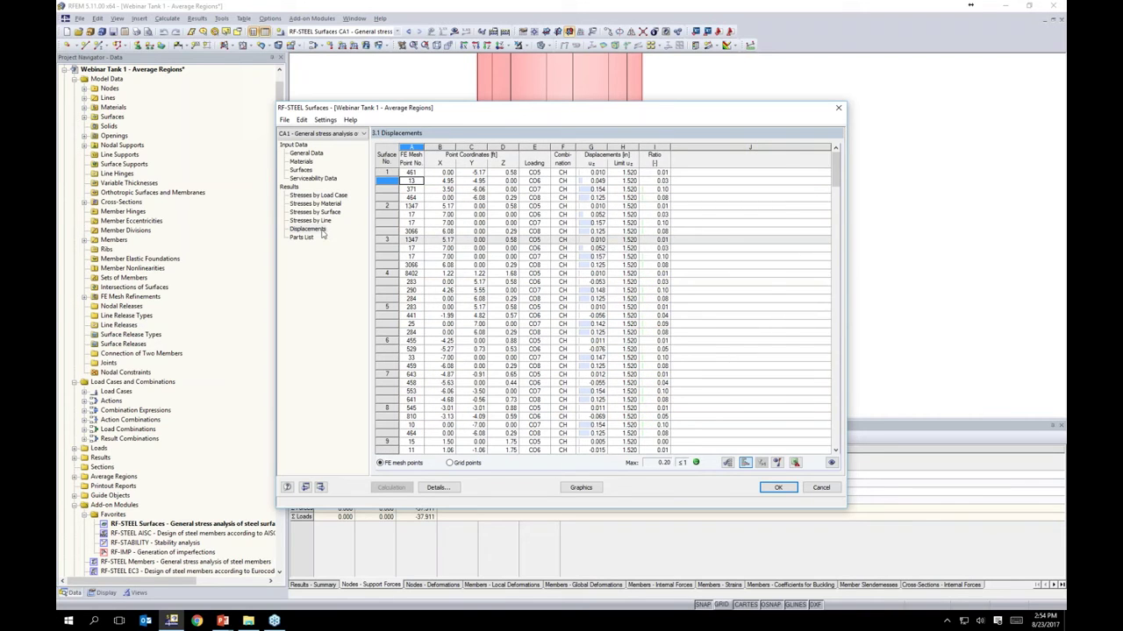
{"action": "left_click_drag", "start_coordinate": [838, 180], "coordinate": [838, 206]}
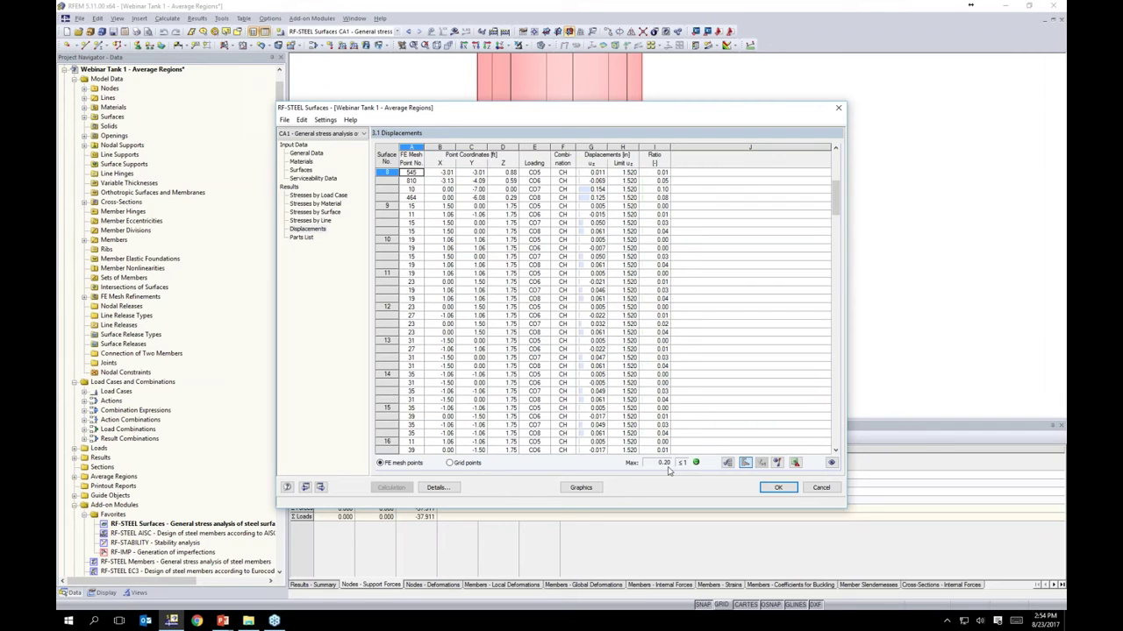
{"action": "left_click", "coordinate": [302, 237]}
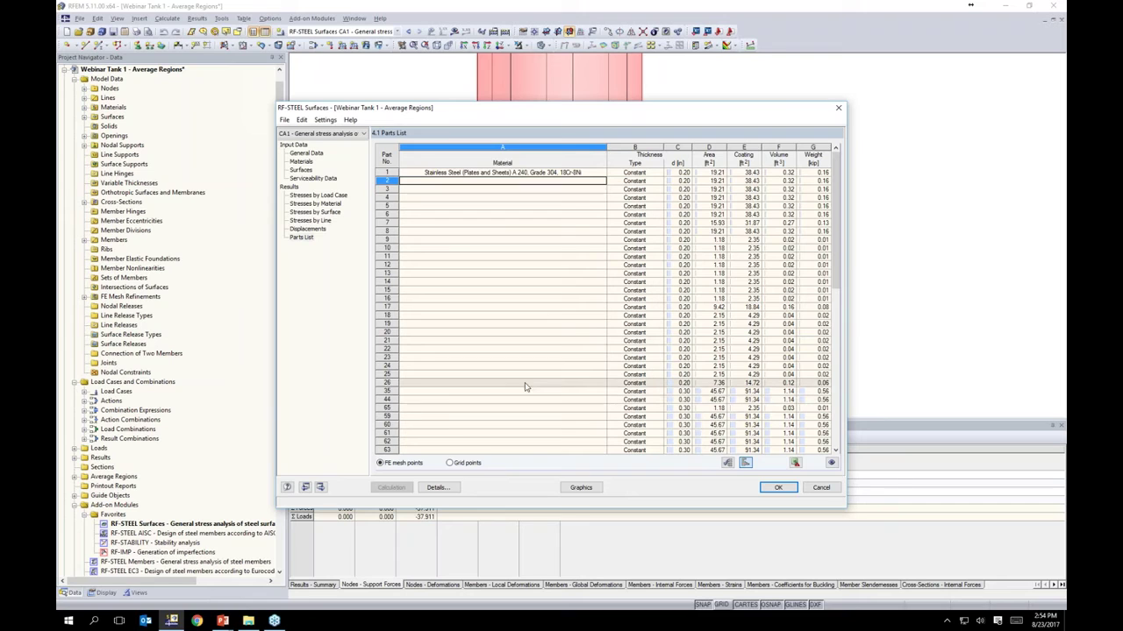
{"action": "left_click", "coordinate": [775, 489]}
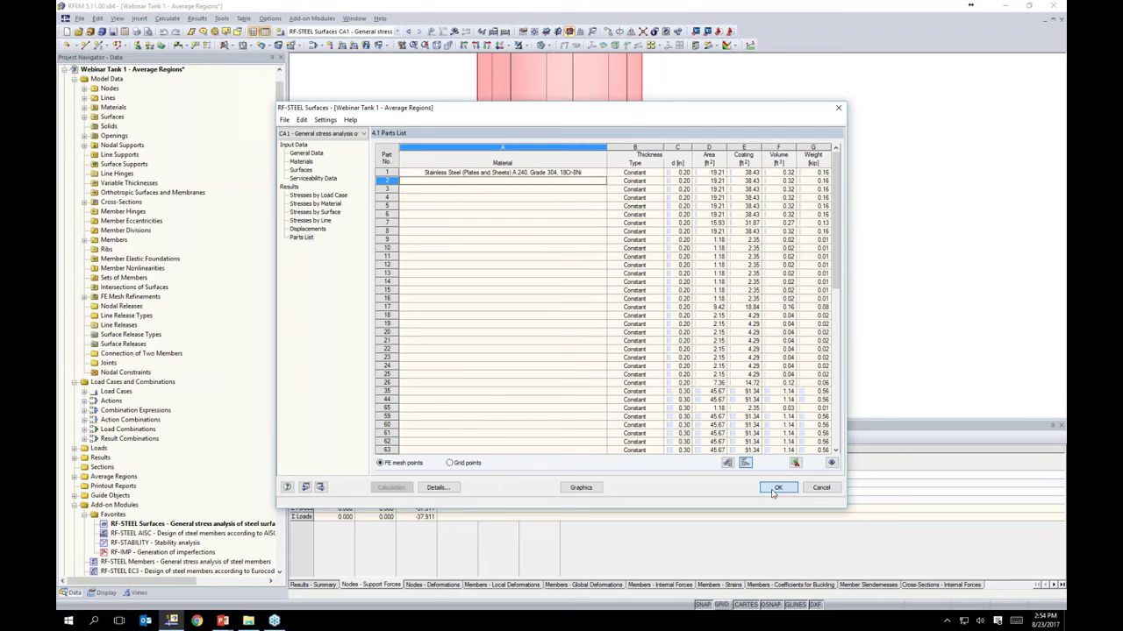
Step: Open the RF-STEEL AISC module and graphically select the columns and bracing, members 9-24, for design
{"action": "middle_click_drag", "start_coordinate": [766, 281], "coordinate": [690, 282], "text": "ctrl"}
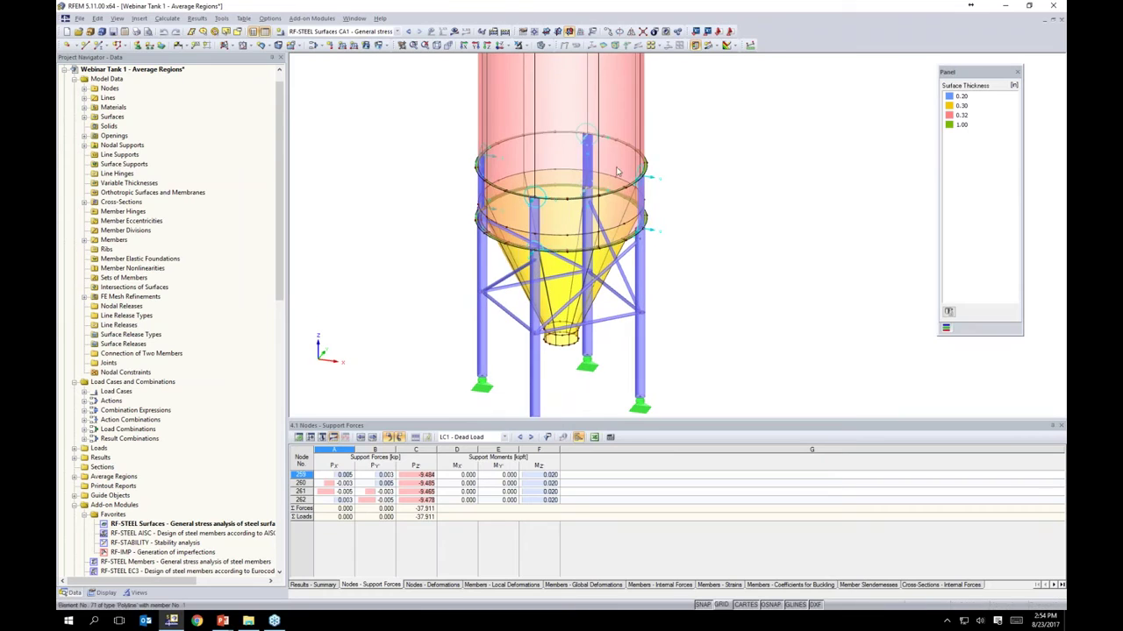
{"action": "scroll", "coordinate": [697, 293], "scroll_direction": "down", "scroll_amount": 2}
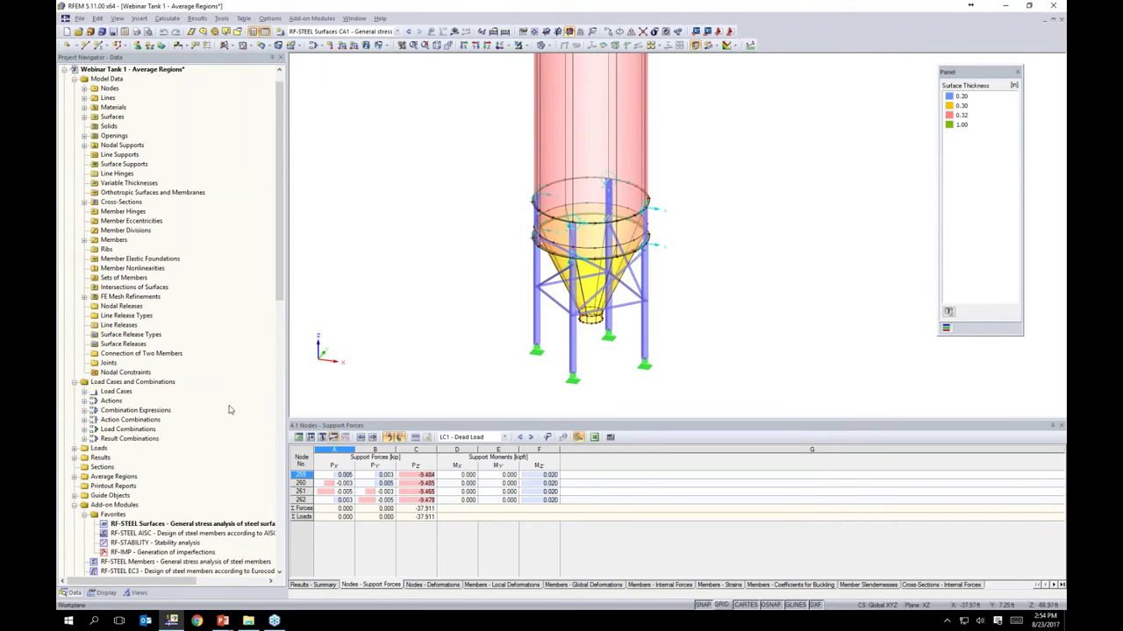
{"action": "double_click", "coordinate": [115, 537]}
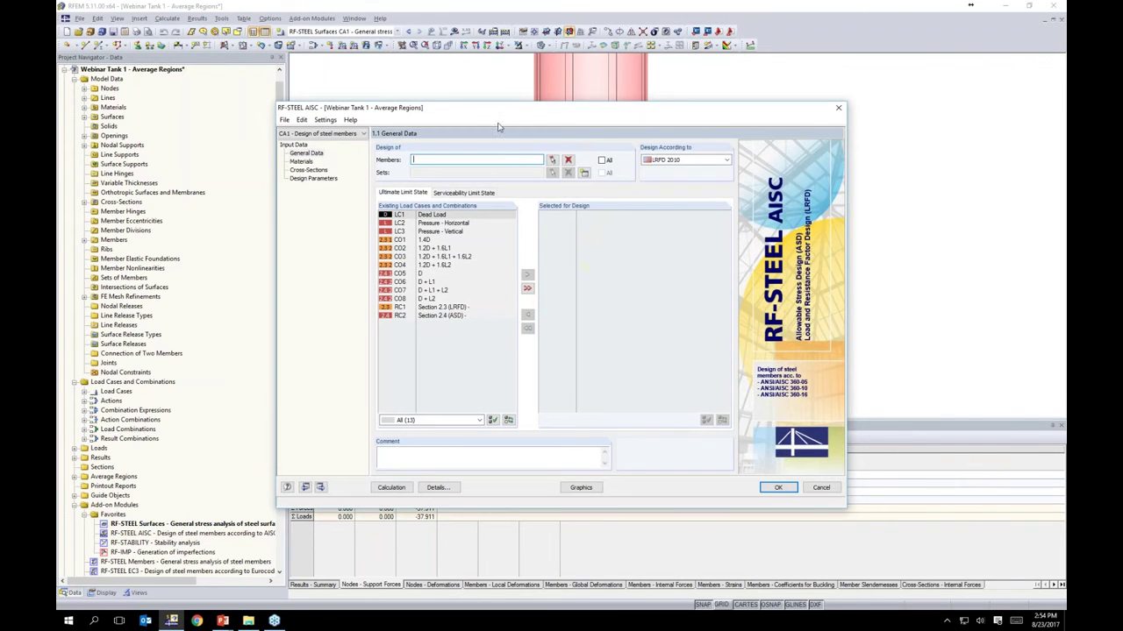
{"action": "left_click_drag", "start_coordinate": [498, 114], "coordinate": [515, 106]}
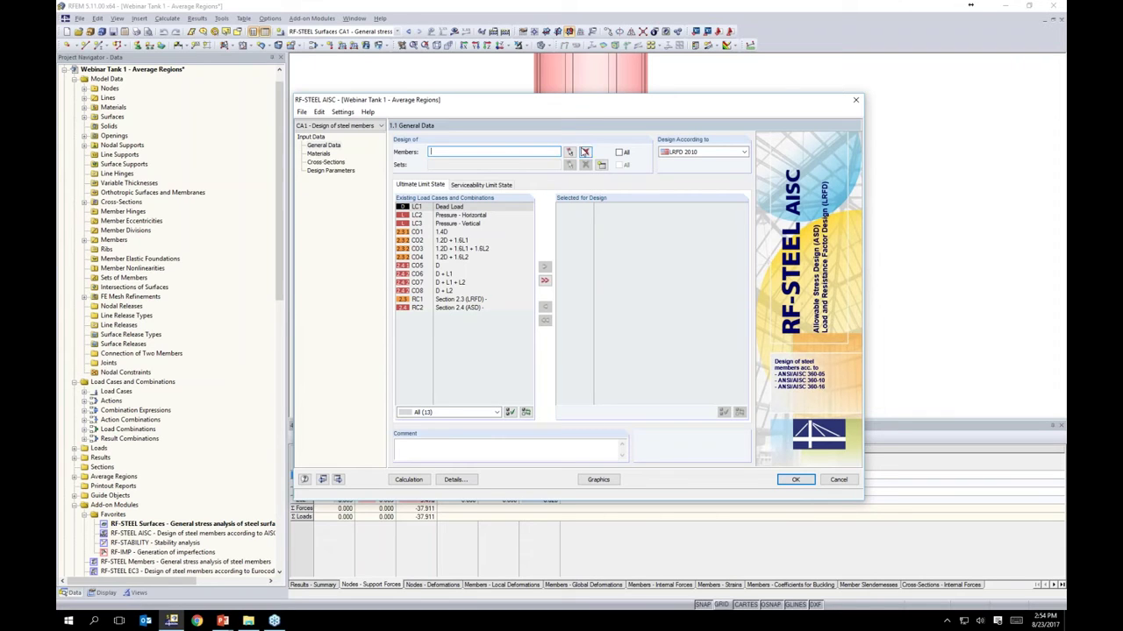
{"action": "left_click", "coordinate": [569, 152]}
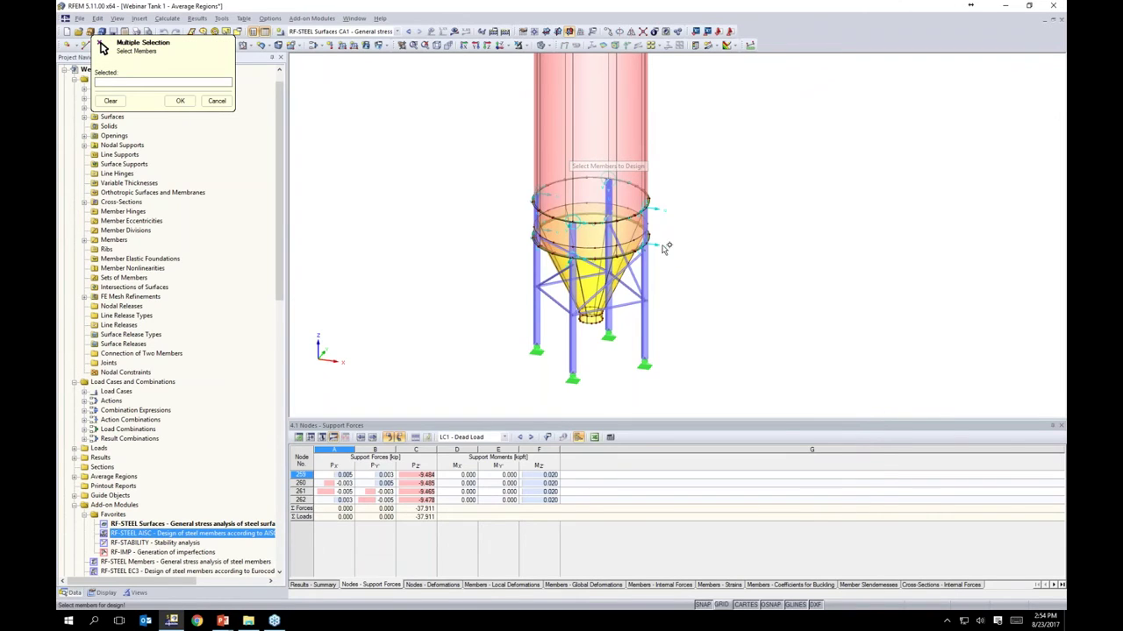
{"action": "middle_click_drag", "start_coordinate": [678, 274], "coordinate": [650, 298], "text": "ctrl"}
{"action": "scroll", "coordinate": [647, 307], "scroll_direction": "up", "scroll_amount": 2}
{"action": "middle_click_drag", "start_coordinate": [528, 251], "coordinate": [526, 203]}
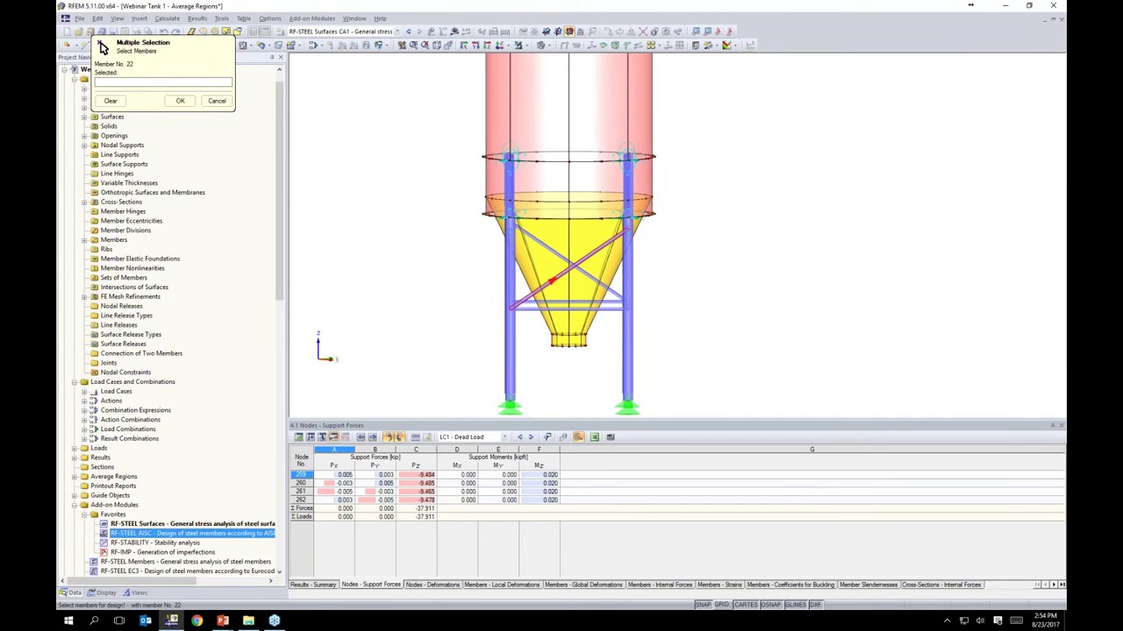
{"action": "left_click_drag", "start_coordinate": [460, 156], "coordinate": [719, 399]}
{"action": "middle_click_drag", "start_coordinate": [685, 238], "coordinate": [745, 261], "text": "ctrl"}
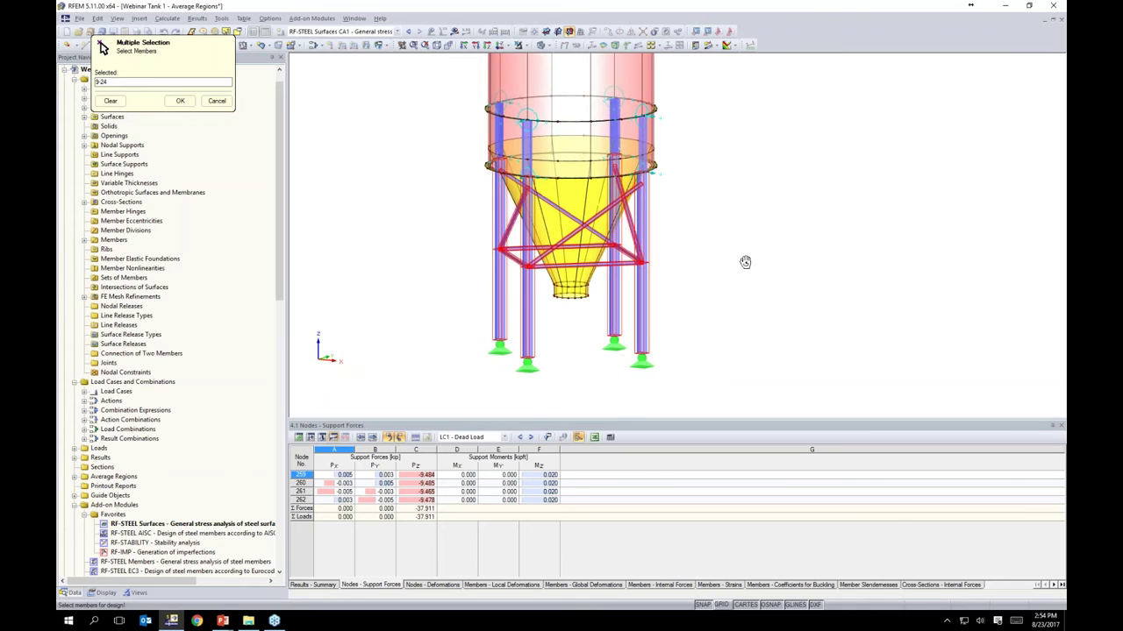
{"action": "key", "text": "Return"}
Step: Set the design standard to LRFD 2010 and add load combinations CO1 to CO4 to the ultimate limit state design
{"action": "left_click", "coordinate": [735, 154]}
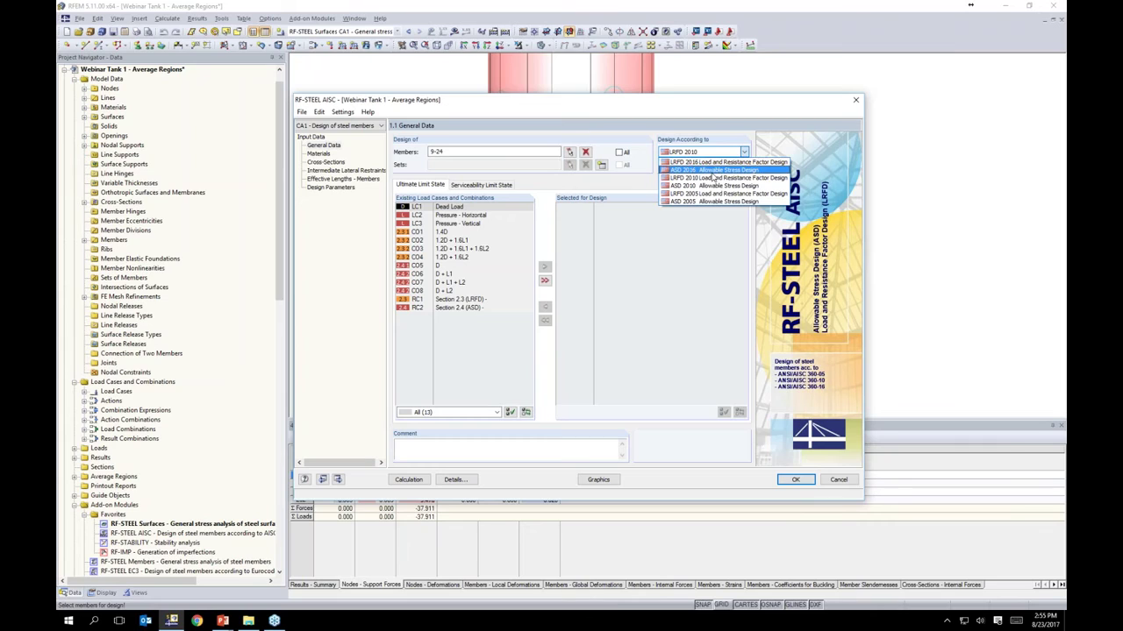
{"action": "left_click", "coordinate": [705, 179]}
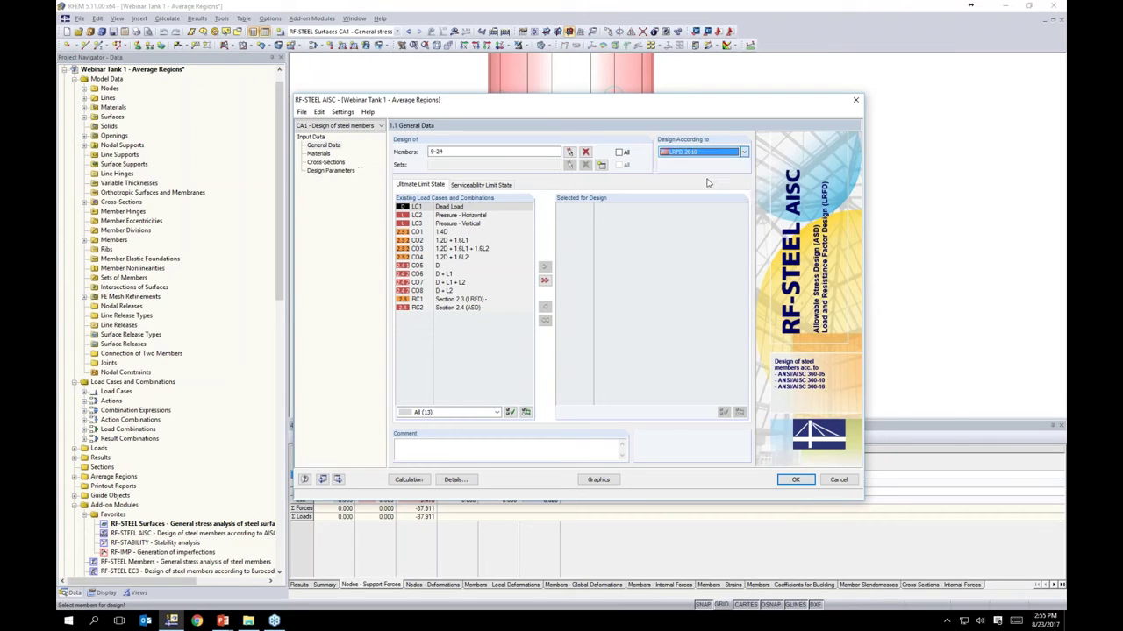
{"action": "left_click", "coordinate": [439, 231]}
{"action": "left_click", "coordinate": [438, 258], "text": "shift"}
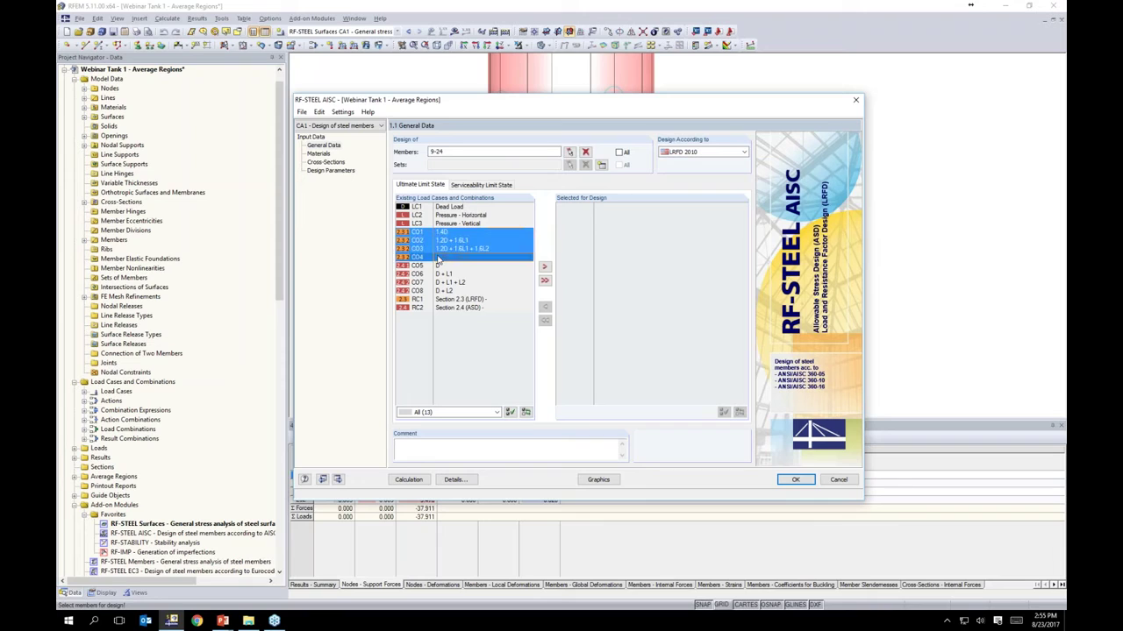
{"action": "left_click", "coordinate": [544, 265]}
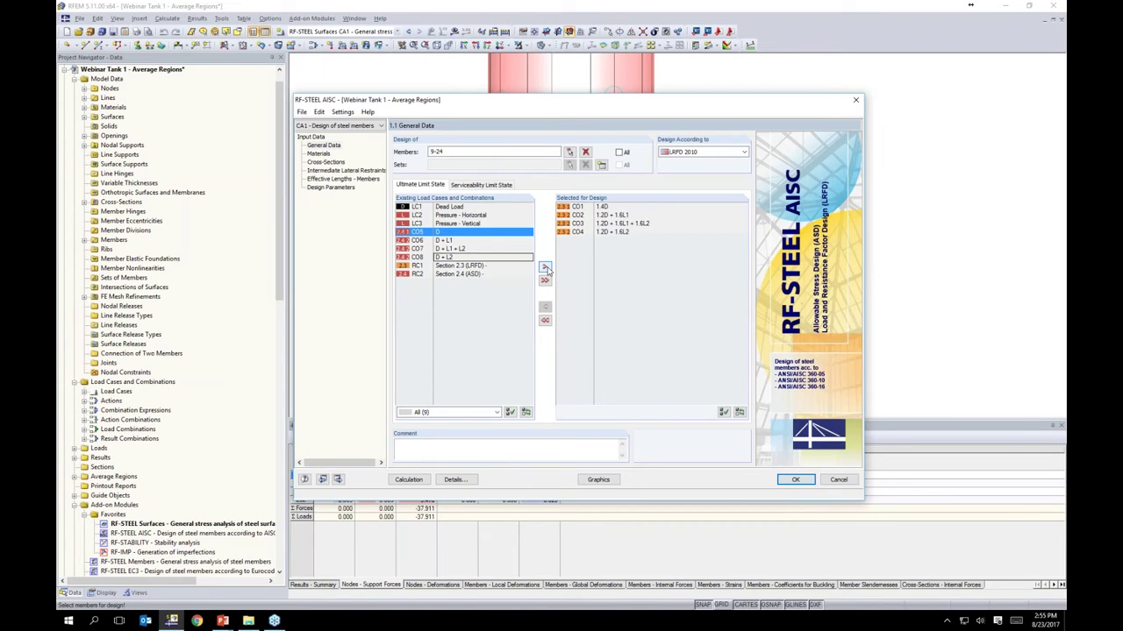
Step: Add load combinations CO5 to CO8 to the serviceability limit state design
{"action": "left_click", "coordinate": [489, 185]}
{"action": "left_click", "coordinate": [441, 265]}
{"action": "left_click", "coordinate": [442, 291], "text": "shift"}
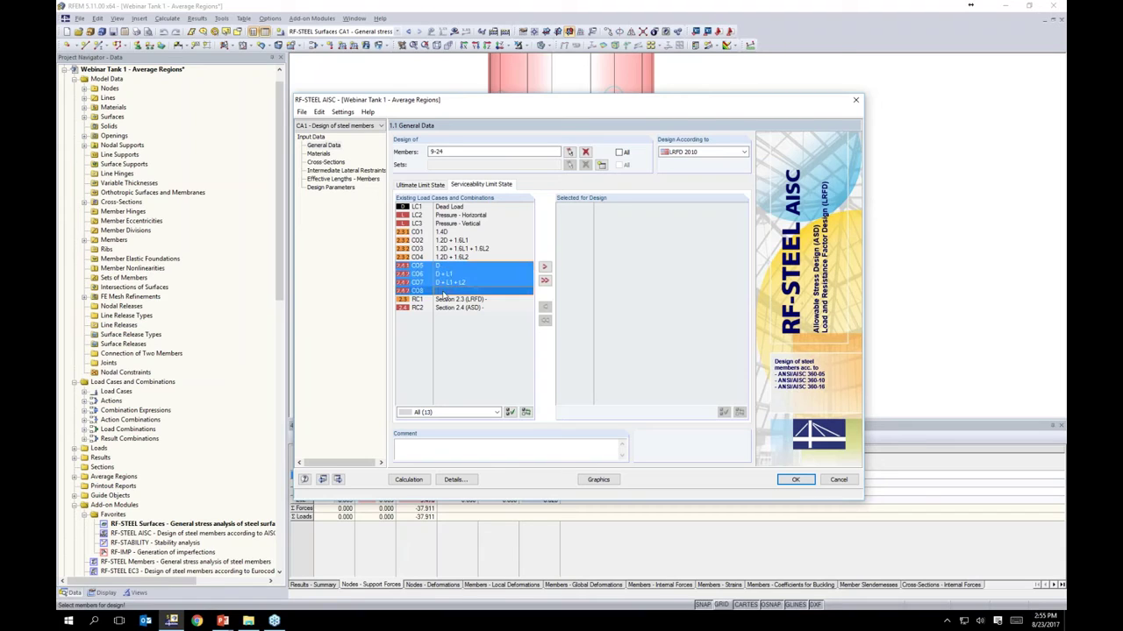
{"action": "left_click", "coordinate": [544, 267]}
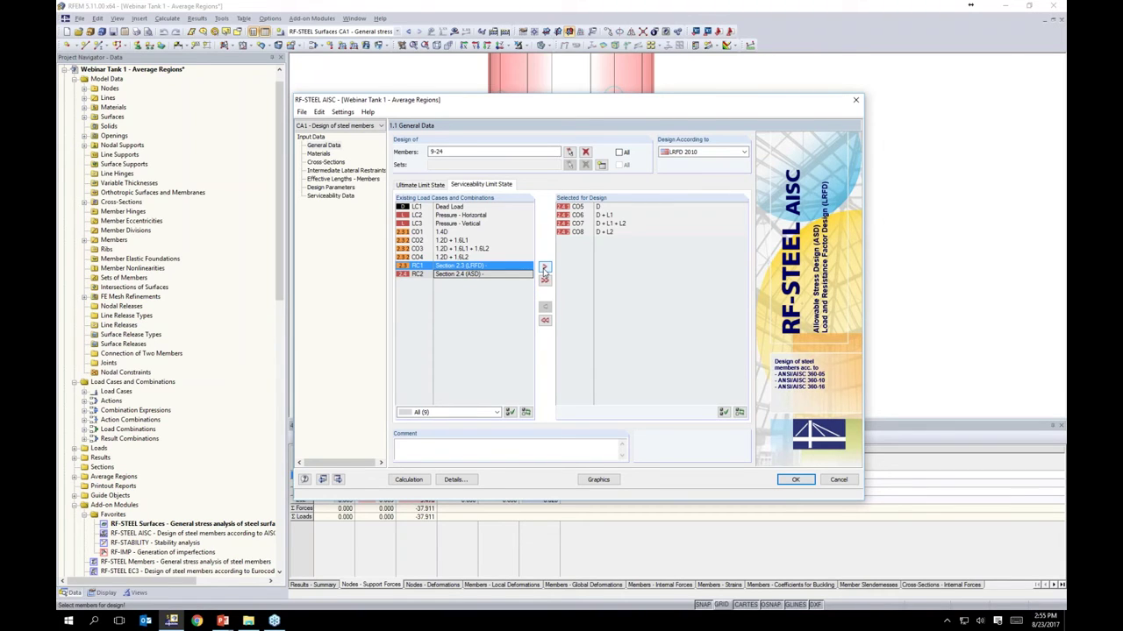
Step: Review the properties of material Steel A53, Grade B and the optimization options for cross-section Pipes x-Strong 10
{"action": "left_click", "coordinate": [323, 155]}
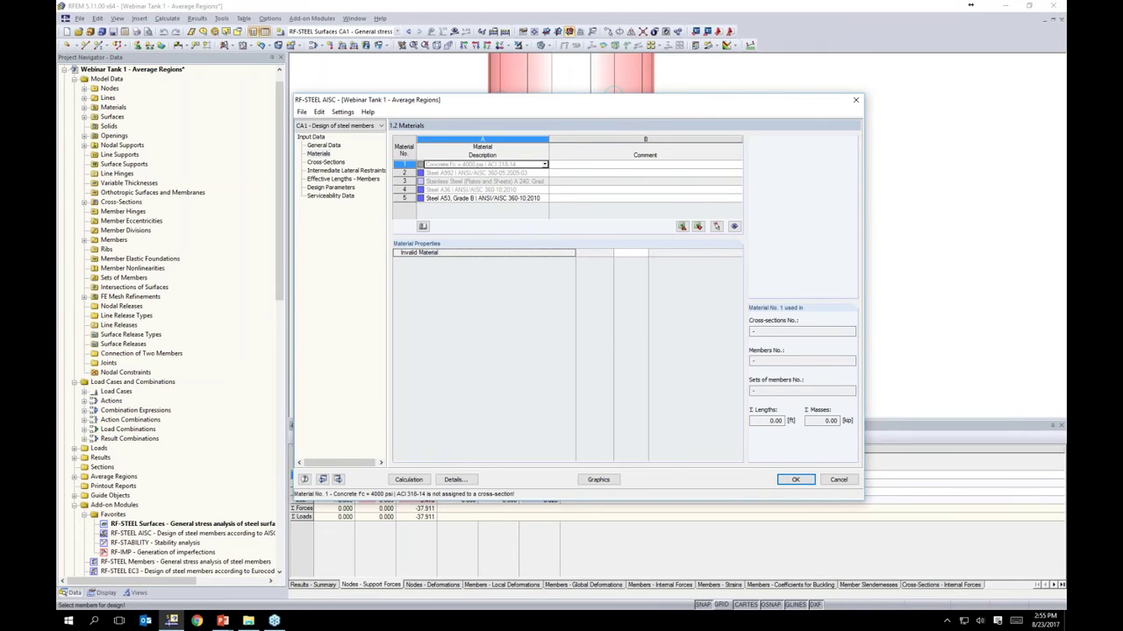
{"action": "left_click", "coordinate": [456, 198]}
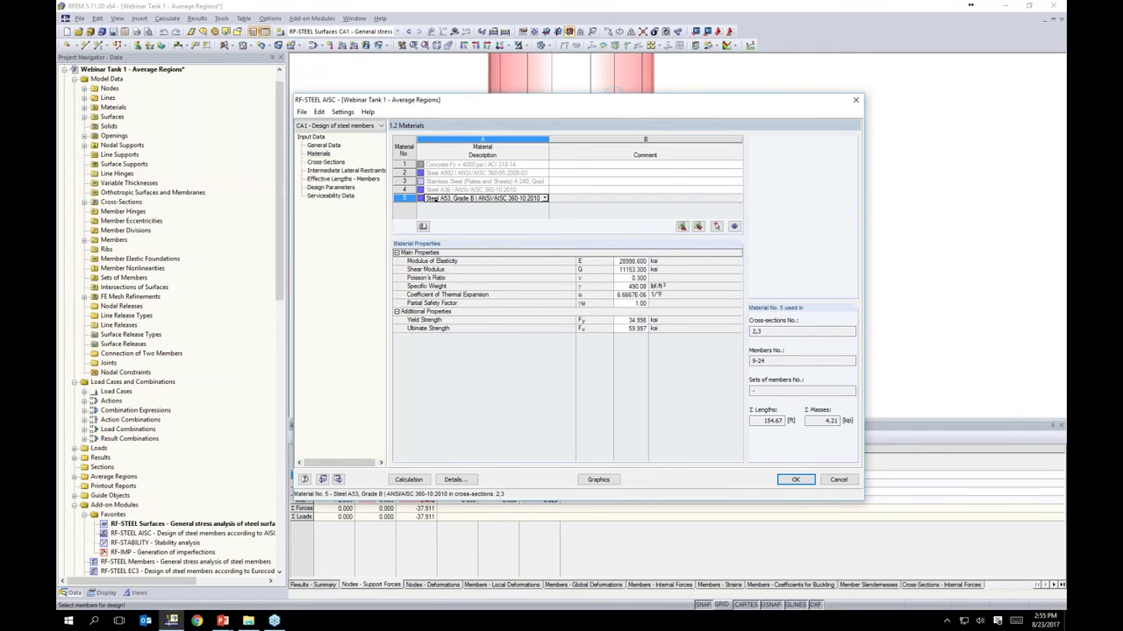
{"action": "left_click", "coordinate": [325, 162]}
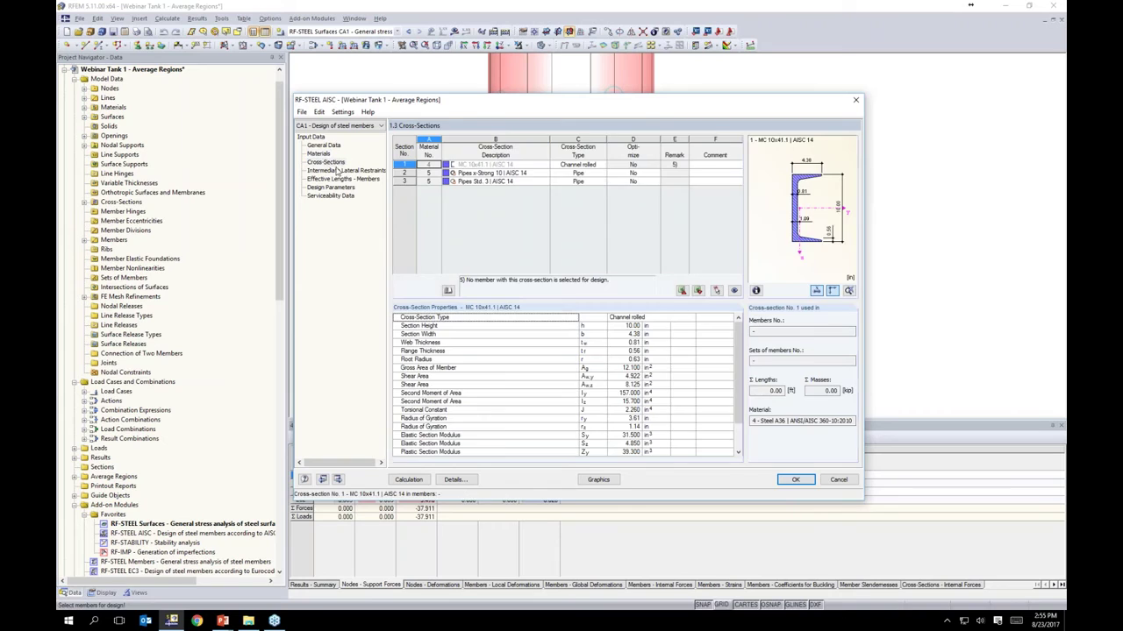
{"action": "left_click", "coordinate": [633, 173]}
{"action": "left_click", "coordinate": [655, 173]}
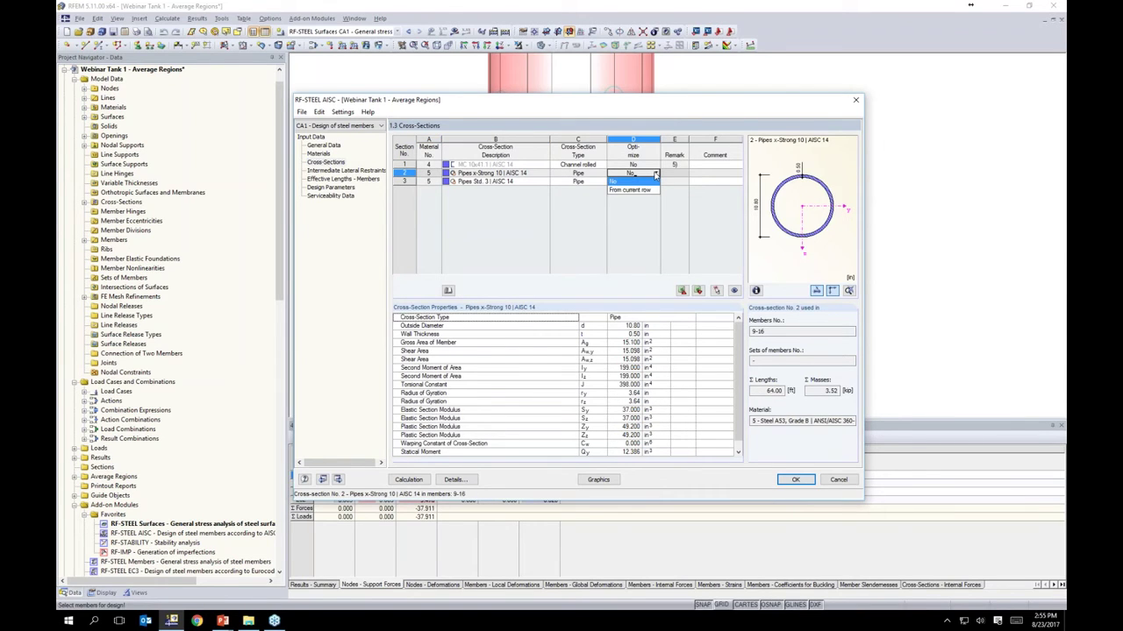
{"action": "left_click", "coordinate": [655, 174]}
Step: Review the members' intermediate lateral restraints, effective lengths and design parameters, comparing them with the highlighted member in the model
{"action": "left_click", "coordinate": [345, 170]}
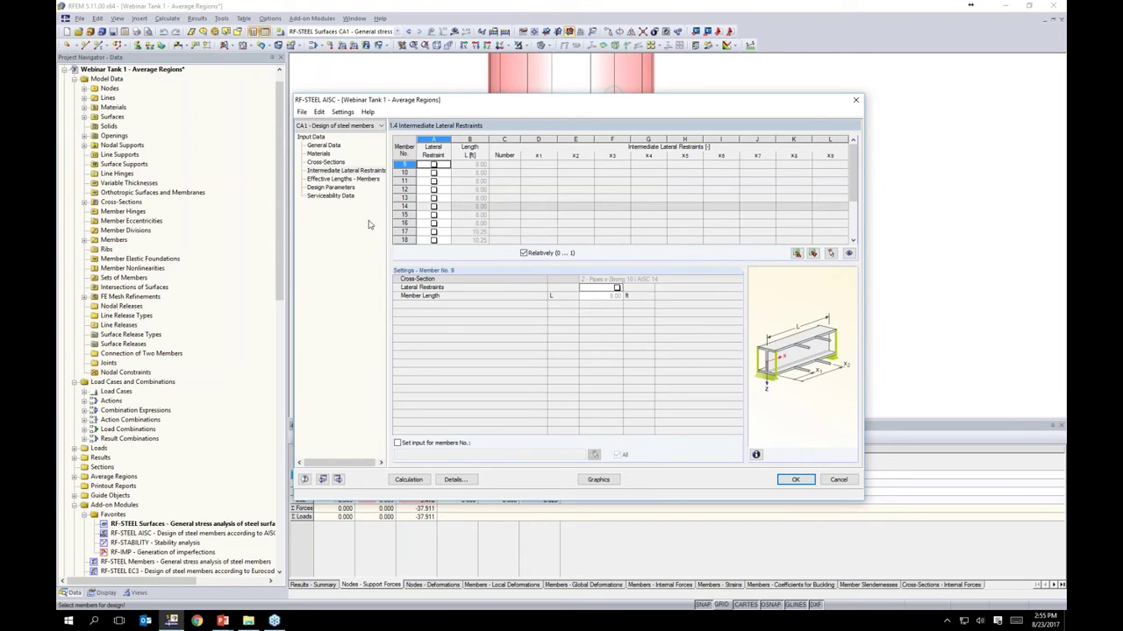
{"action": "left_click", "coordinate": [342, 179]}
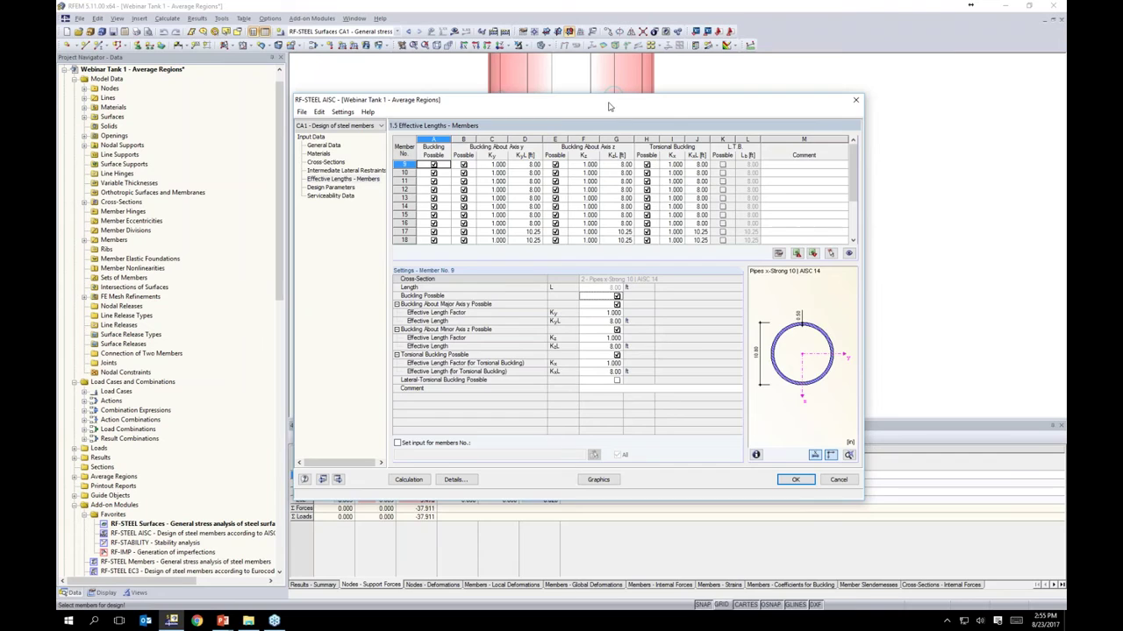
{"action": "left_click_drag", "start_coordinate": [609, 104], "coordinate": [605, 295]}
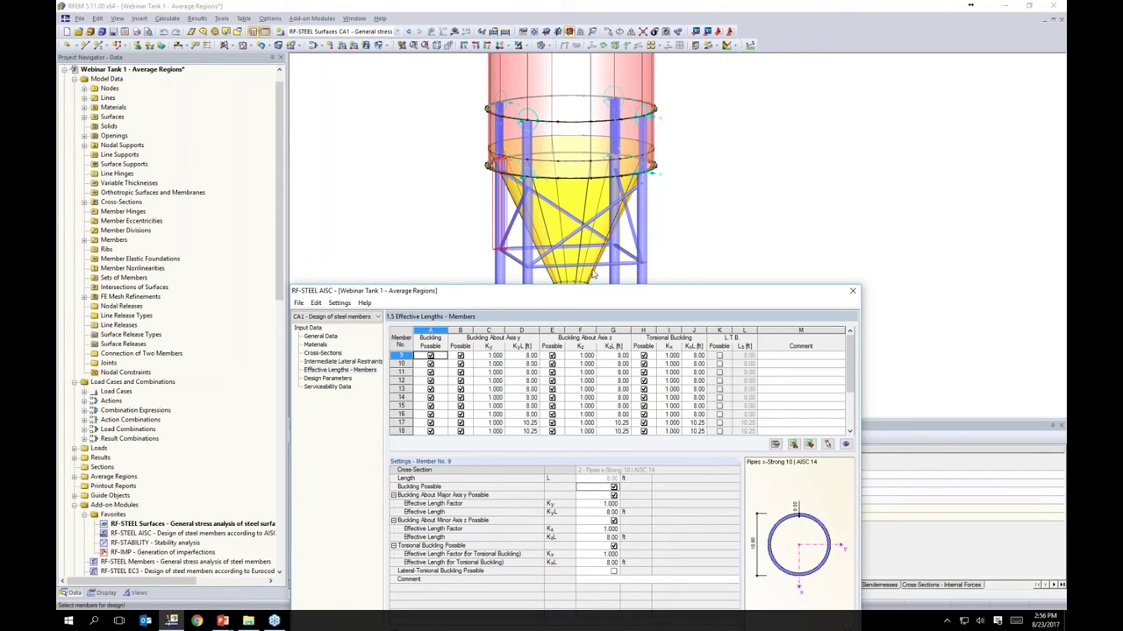
{"action": "left_click_drag", "start_coordinate": [535, 294], "coordinate": [535, 107]}
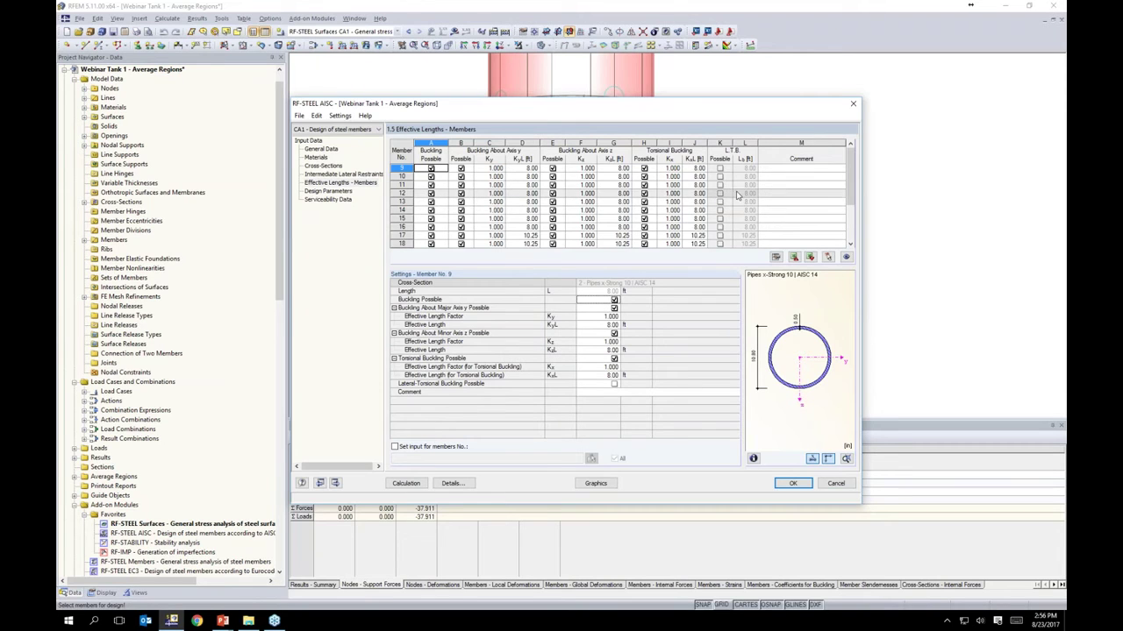
{"action": "left_click", "coordinate": [317, 190]}
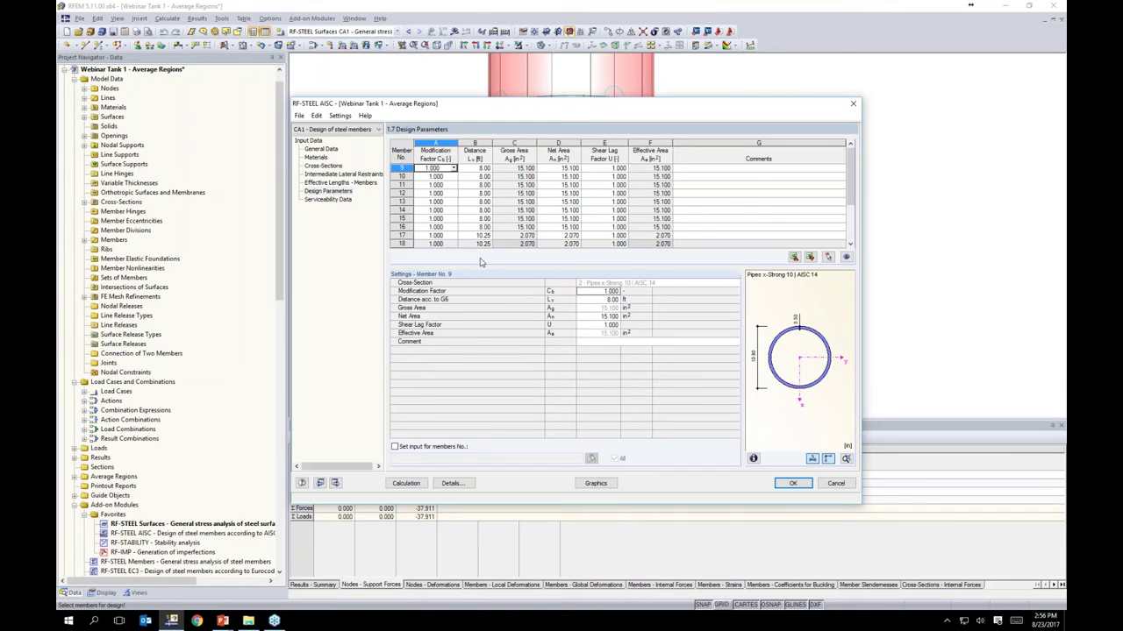
Step: Define the serviceability data with reference to Member and select members 9-24 graphically in the model
{"action": "left_click", "coordinate": [326, 200]}
{"action": "left_click", "coordinate": [479, 172]}
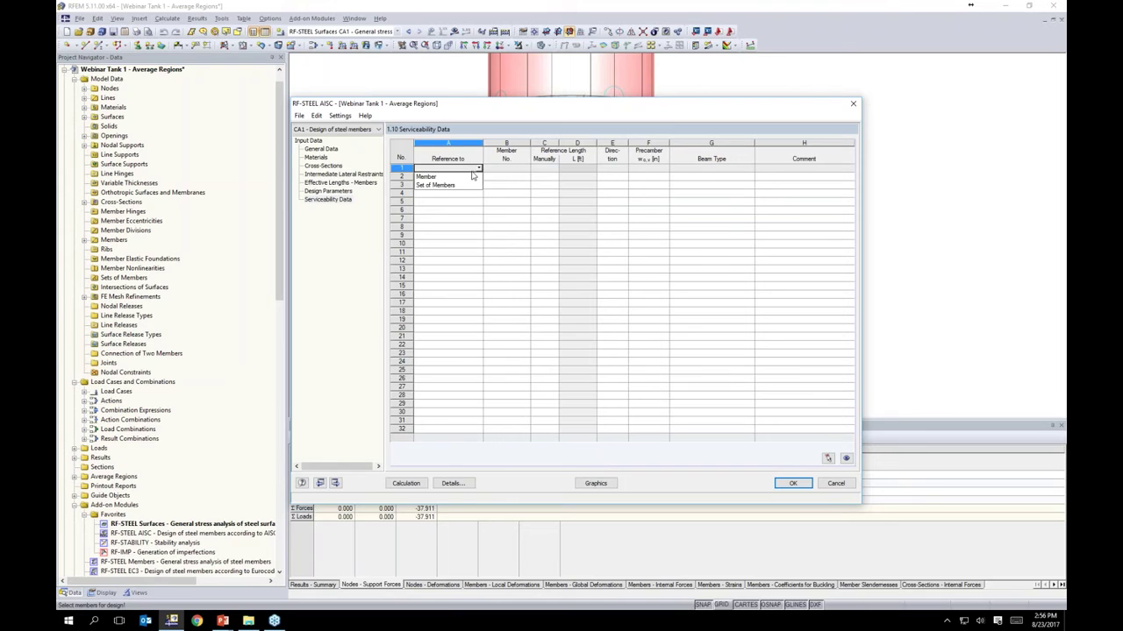
{"action": "left_click", "coordinate": [438, 176]}
{"action": "left_click", "coordinate": [499, 168]}
{"action": "left_click", "coordinate": [526, 168]}
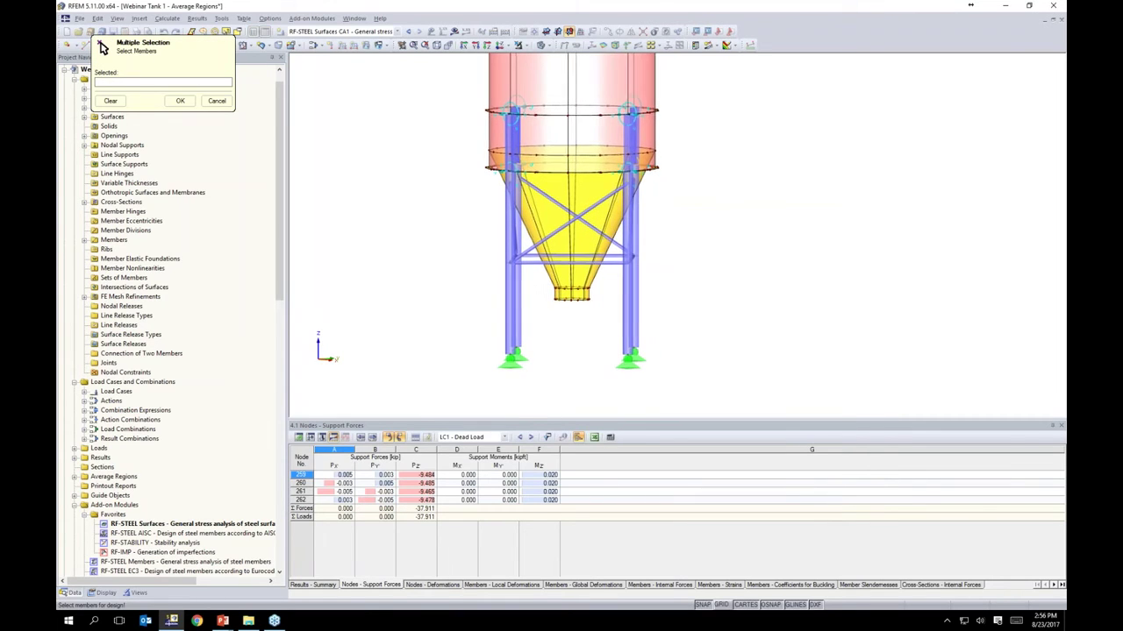
{"action": "left_click_drag", "start_coordinate": [471, 160], "coordinate": [725, 412]}
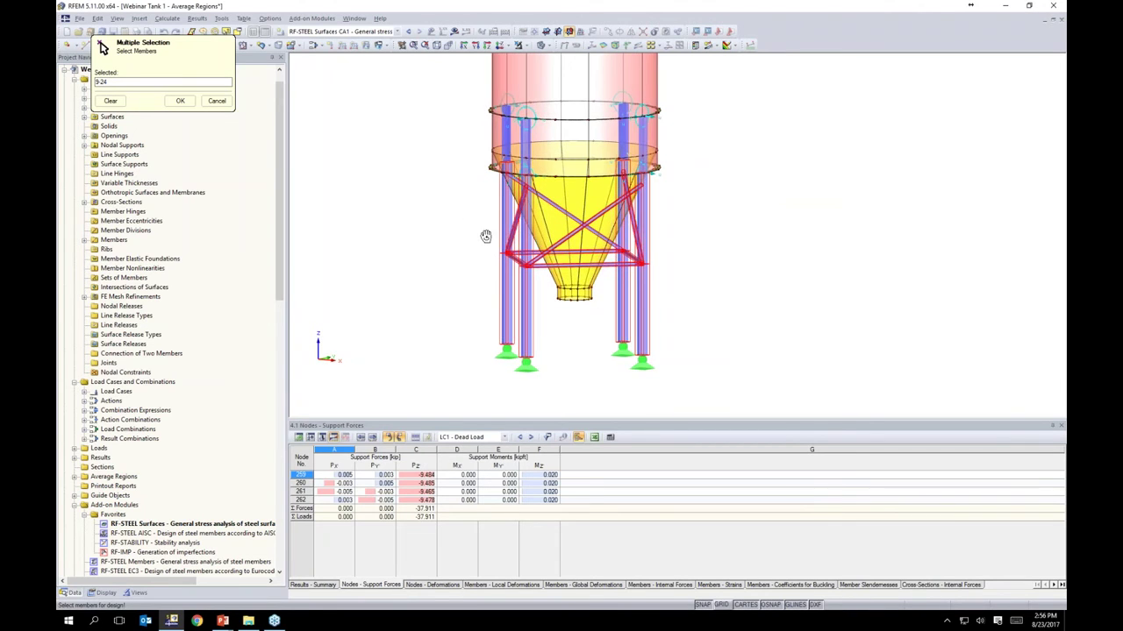
{"action": "left_click", "coordinate": [180, 101]}
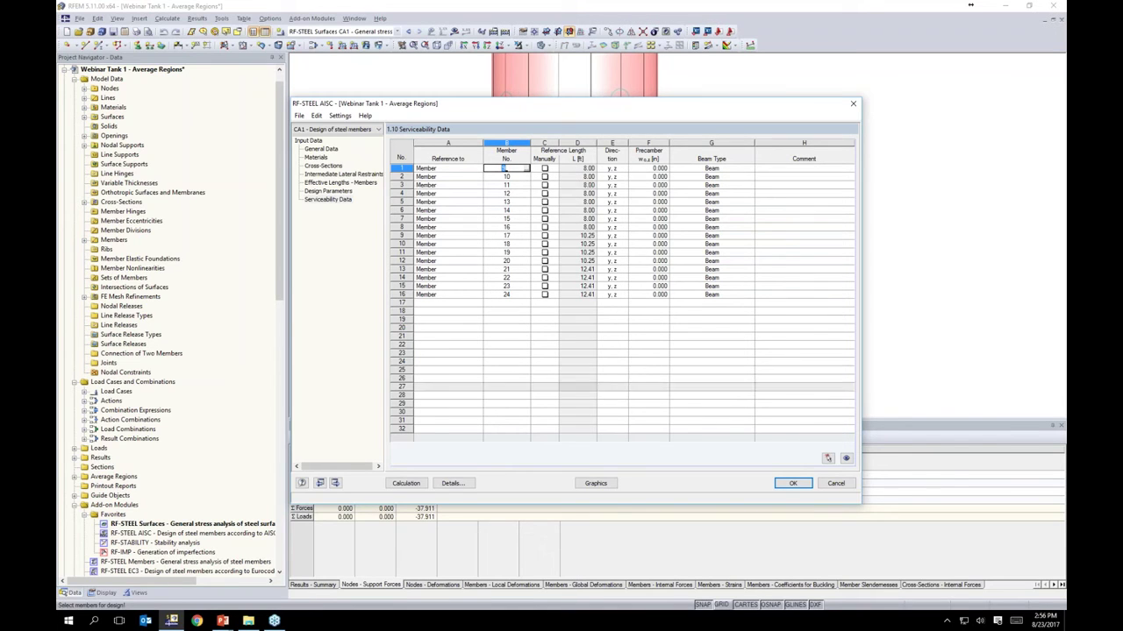
Step: Check the limiting deflection settings in the LRFD 2010 design details, accept them and run the calculation
{"action": "left_click", "coordinate": [451, 484]}
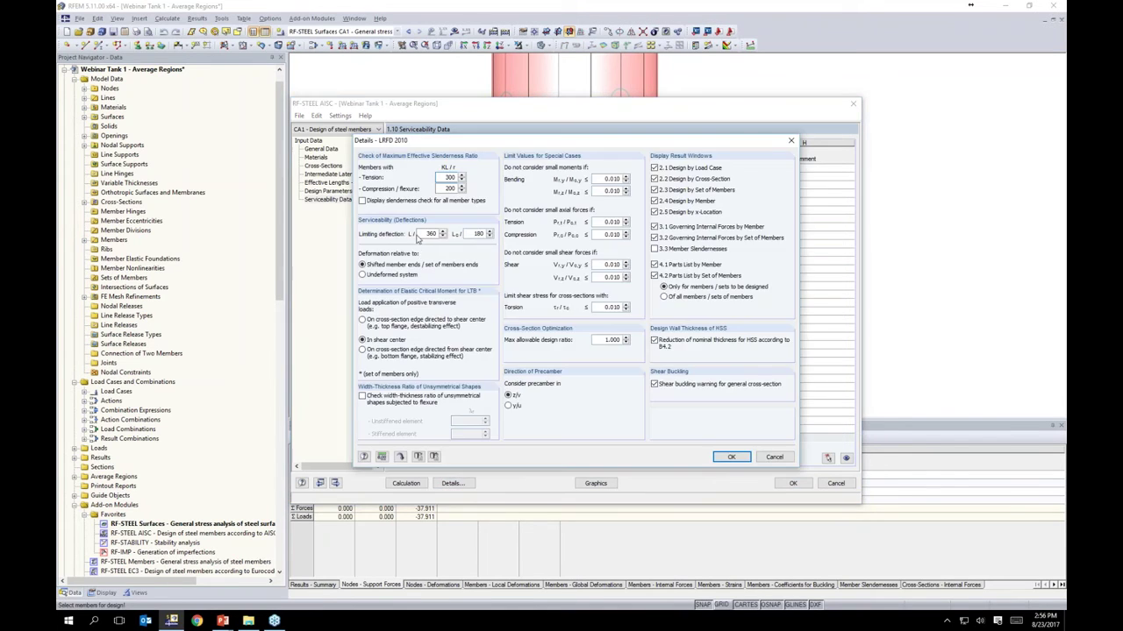
{"action": "double_click", "coordinate": [421, 233]}
{"action": "left_click", "coordinate": [730, 458]}
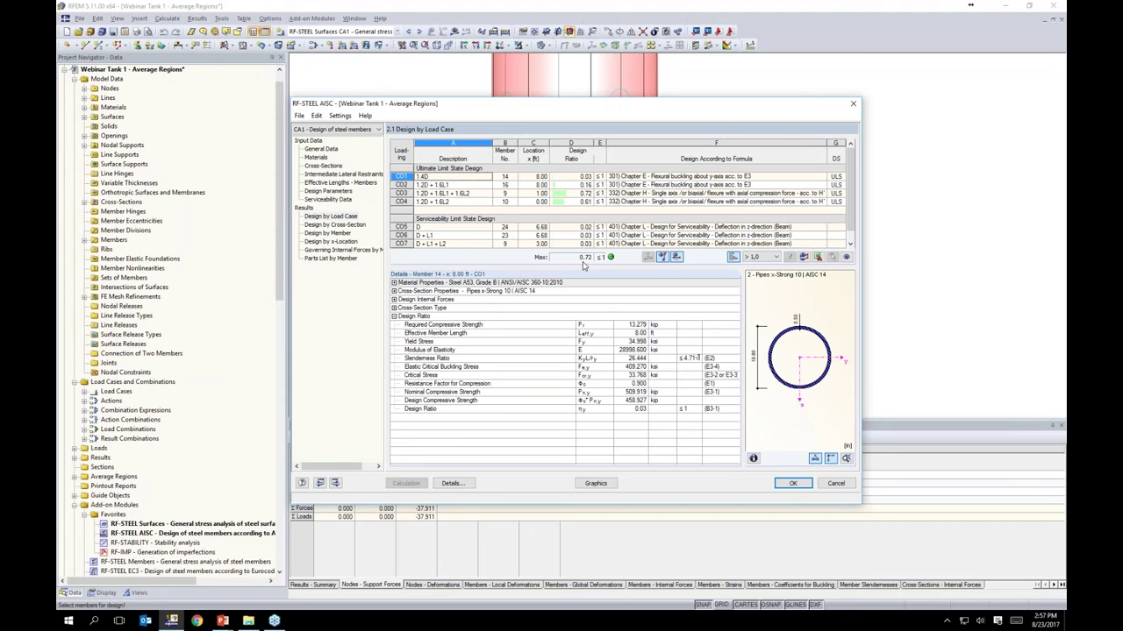
Step: Review the design results by load case and by cross-section, and bring up the results by member
{"action": "left_click_drag", "start_coordinate": [527, 109], "coordinate": [515, 230]}
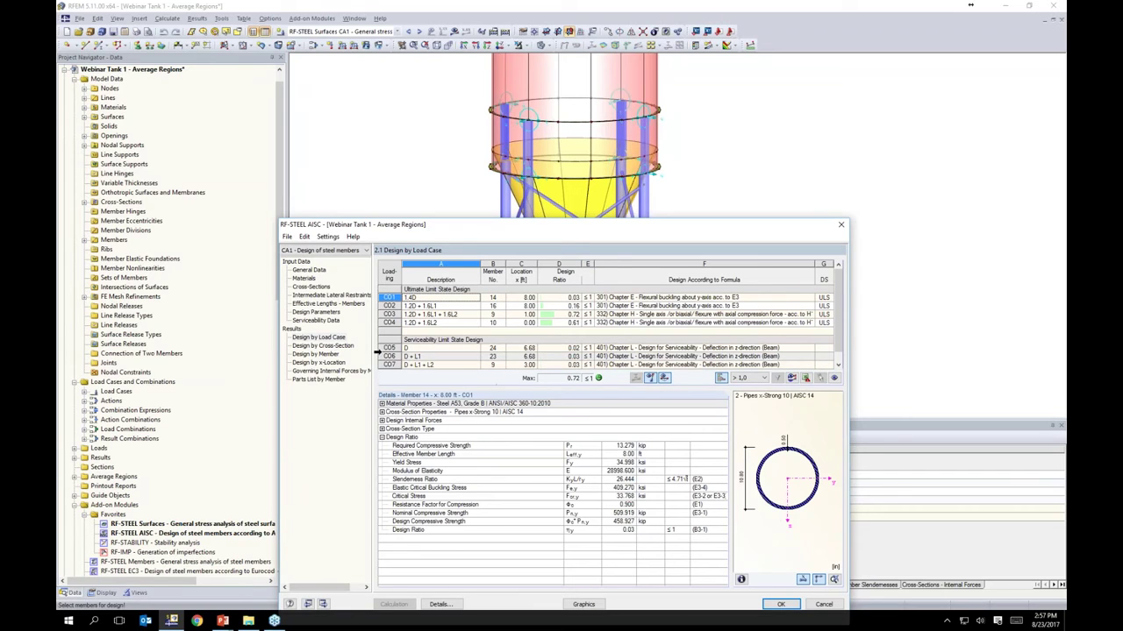
{"action": "left_click", "coordinate": [334, 347]}
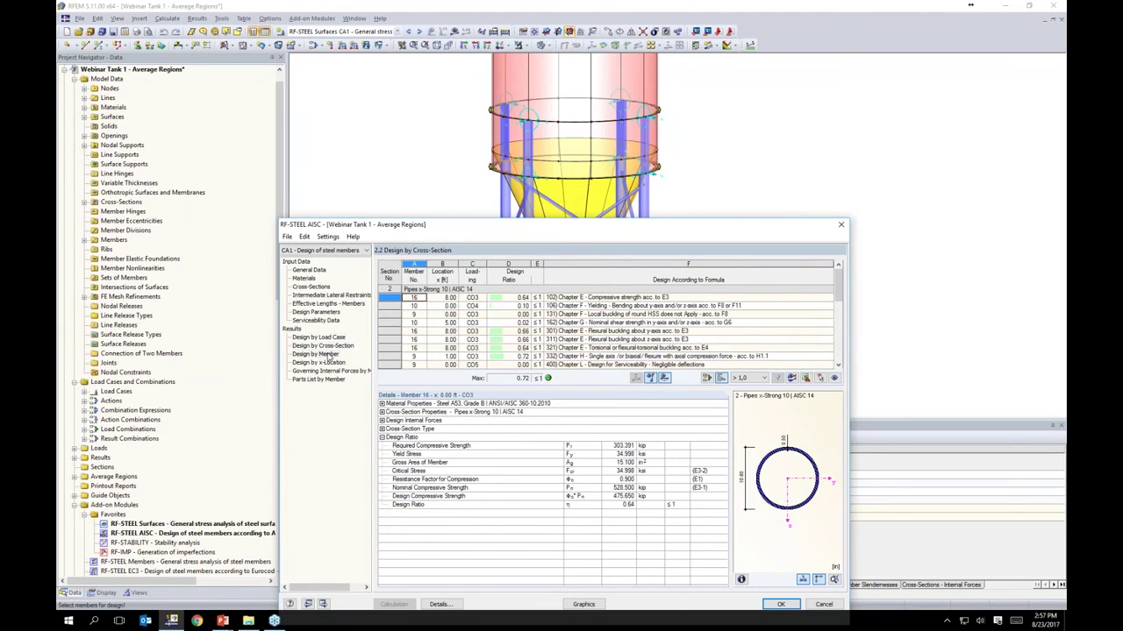
{"action": "left_click", "coordinate": [315, 355]}
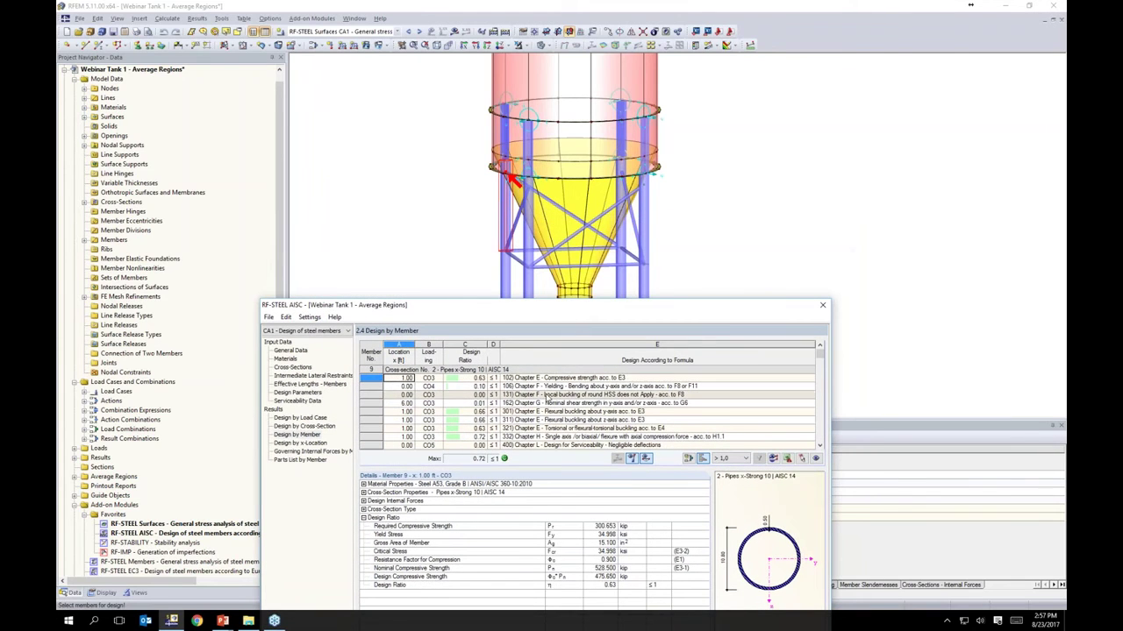
Step: Inspect the nominal shear strength and compressive strength checks of member 11 in the results by member
{"action": "scroll", "coordinate": [545, 396], "scroll_direction": "down", "scroll_amount": 5}
{"action": "scroll", "coordinate": [545, 395], "scroll_direction": "down", "scroll_amount": 3}
{"action": "left_click", "coordinate": [545, 396]}
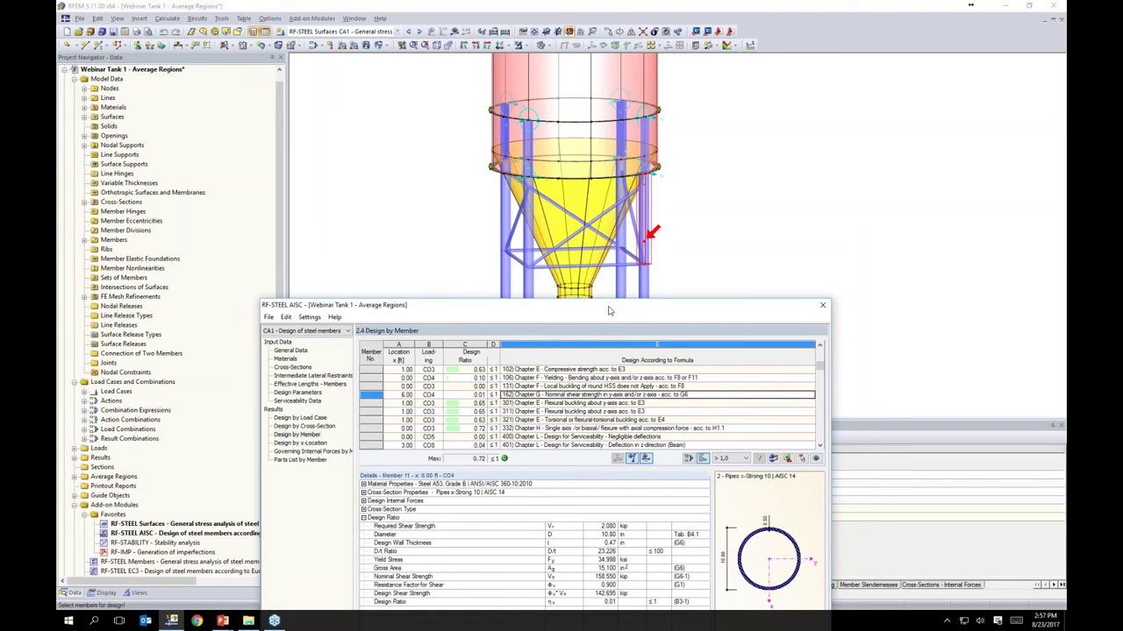
{"action": "left_click_drag", "start_coordinate": [608, 308], "coordinate": [639, 139]}
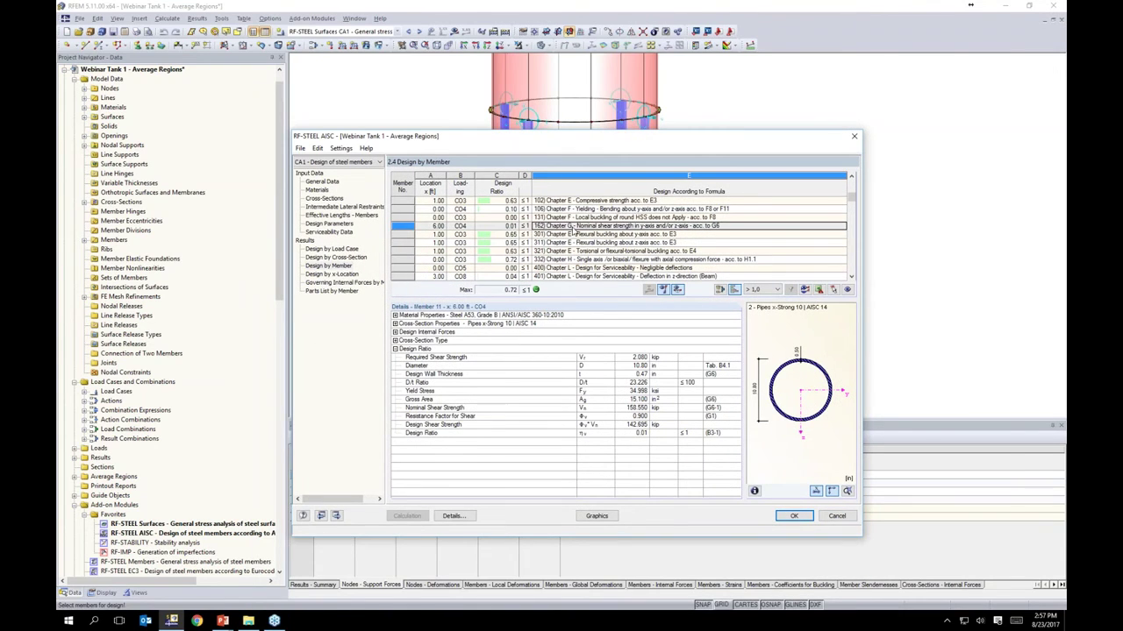
{"action": "scroll", "coordinate": [573, 230], "scroll_direction": "up", "scroll_amount": 1}
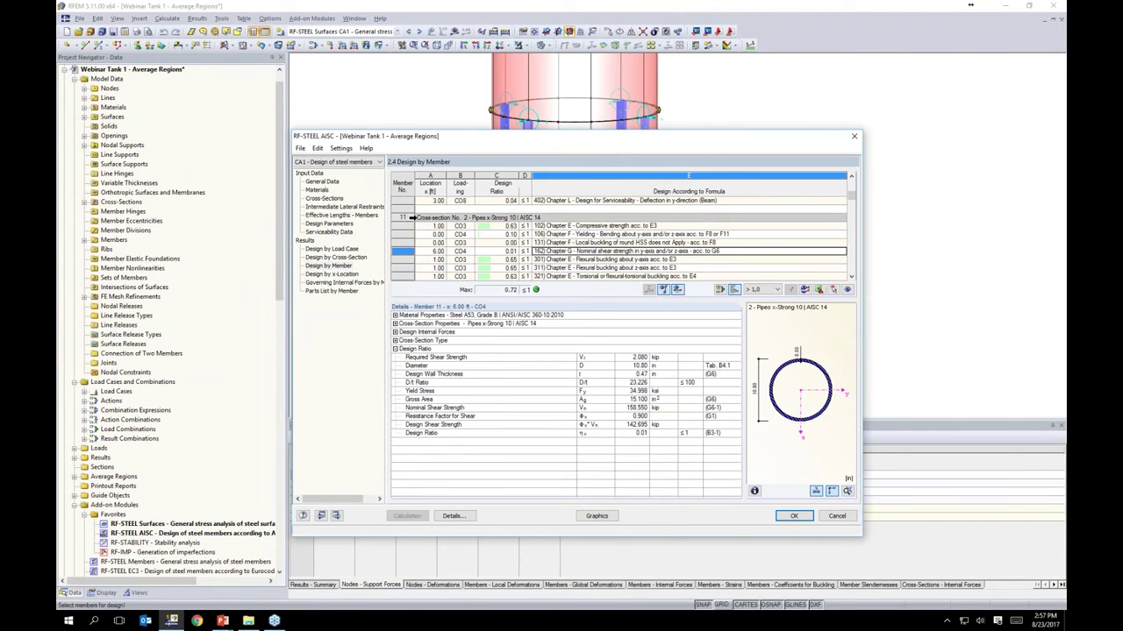
{"action": "left_click", "coordinate": [571, 227]}
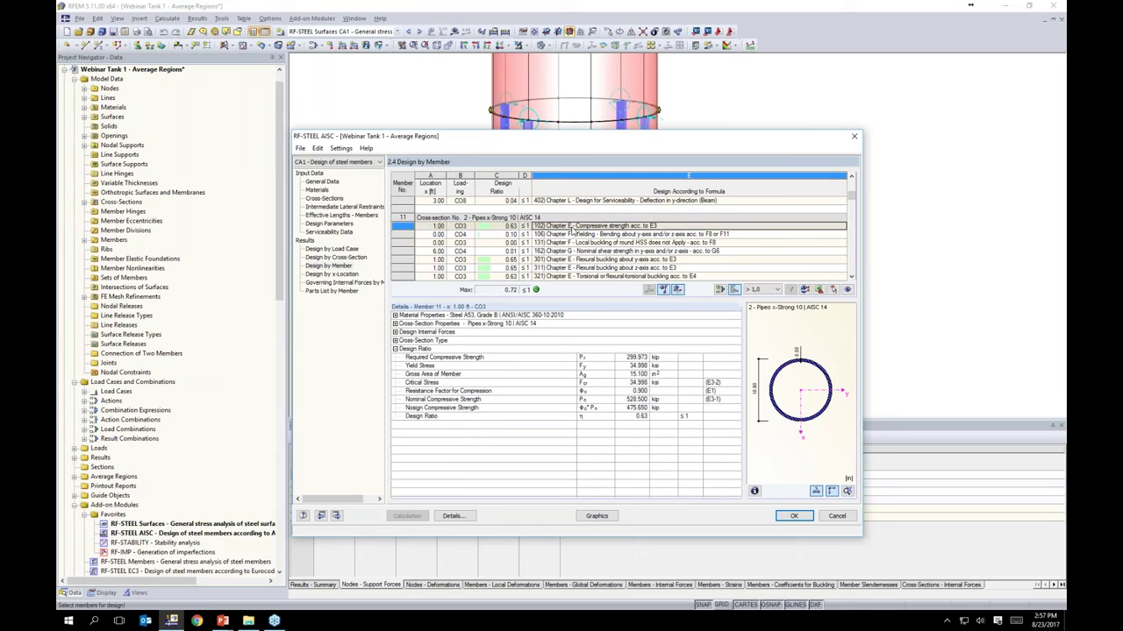
Step: Go through the yielding, local buckling and nominal shear strength checks of member 11
{"action": "left_click", "coordinate": [570, 234]}
{"action": "left_click", "coordinate": [570, 243]}
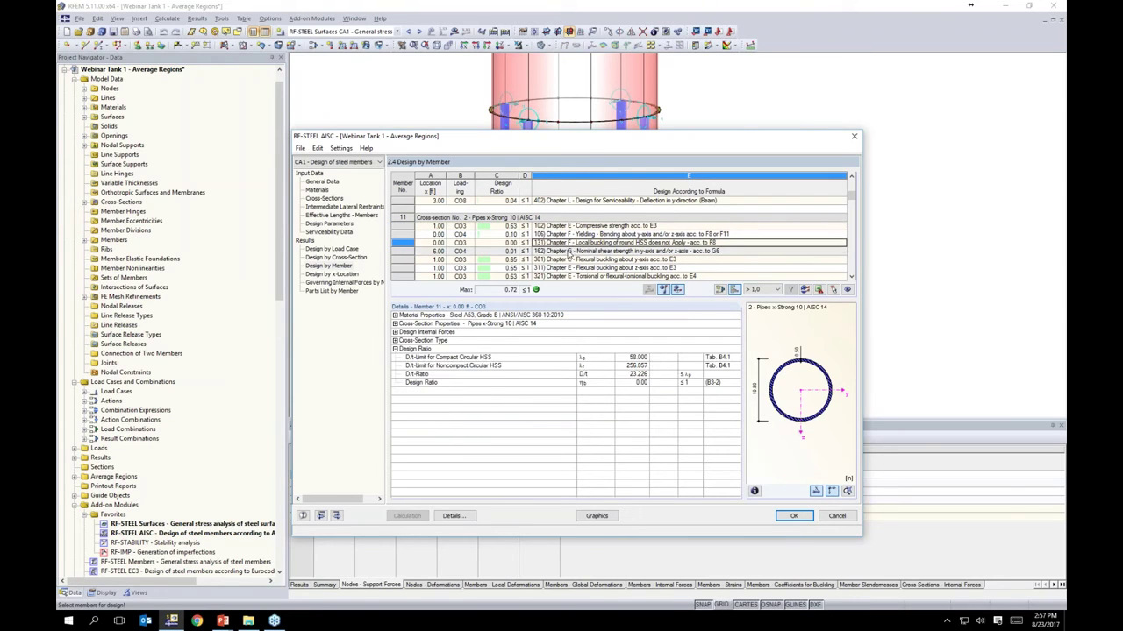
{"action": "left_click", "coordinate": [571, 251]}
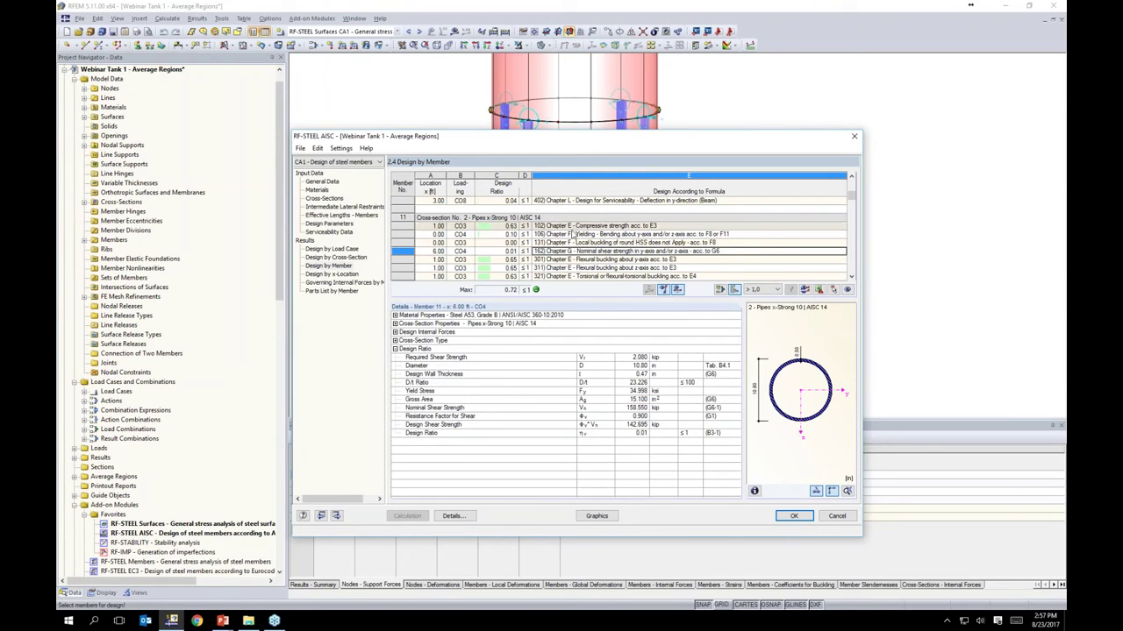
Step: Inspect member 11's torsional buckling check with its cross-section type details, then its serviceability deflection check
{"action": "scroll", "coordinate": [570, 260], "scroll_direction": "down", "scroll_amount": 1}
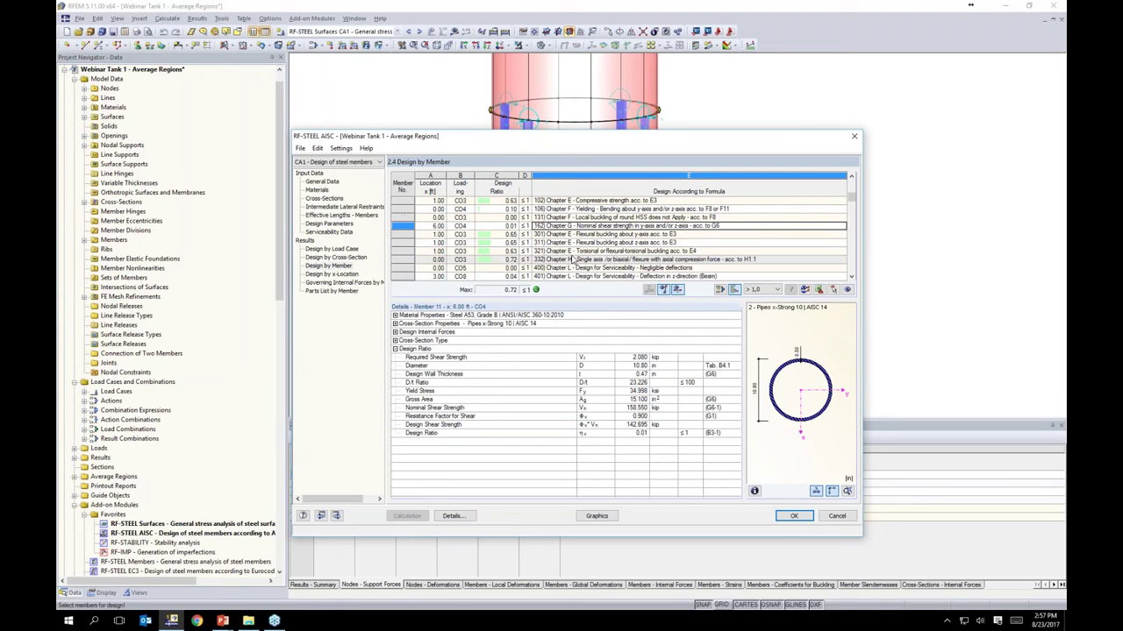
{"action": "left_click", "coordinate": [570, 251]}
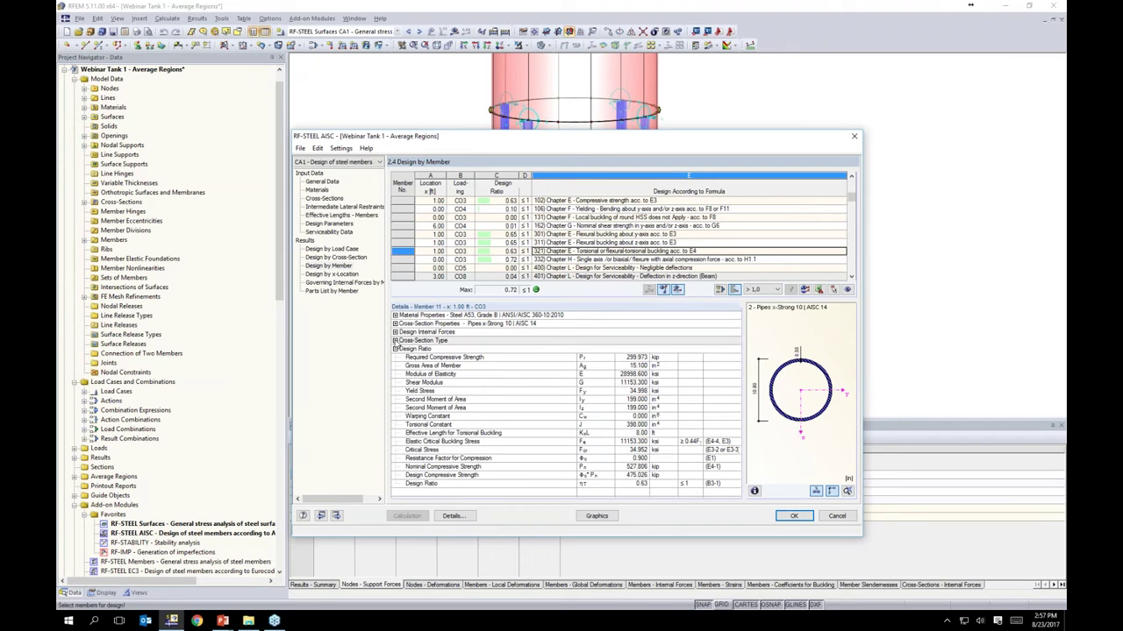
{"action": "double_click", "coordinate": [625, 341]}
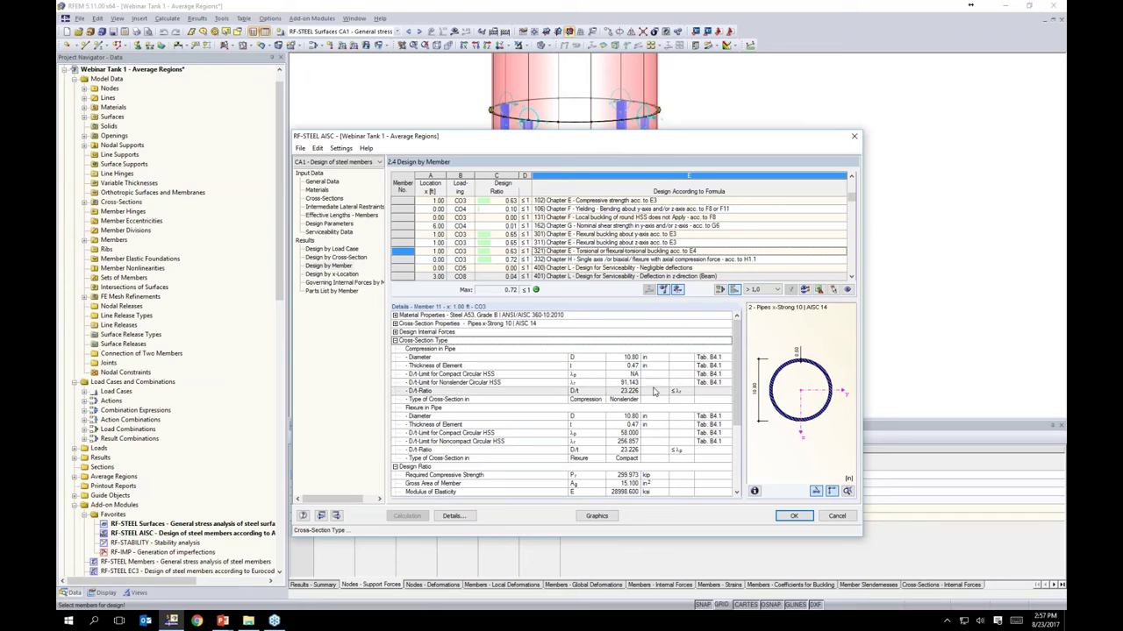
{"action": "scroll", "coordinate": [653, 392], "scroll_direction": "down", "scroll_amount": 4}
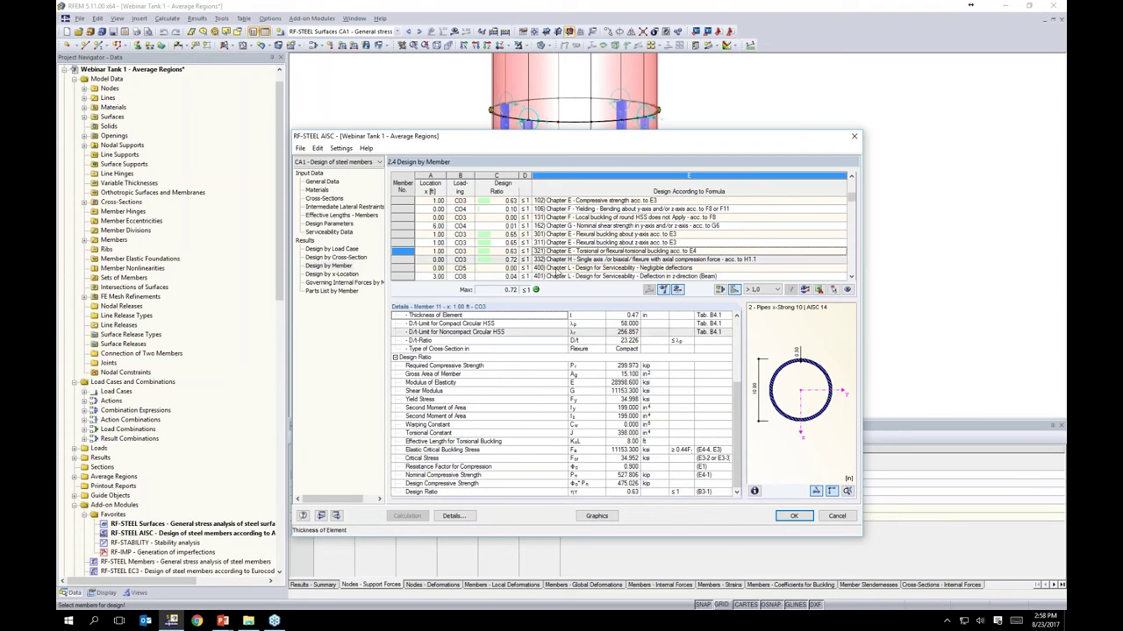
{"action": "scroll", "coordinate": [541, 251], "scroll_direction": "down", "scroll_amount": 3}
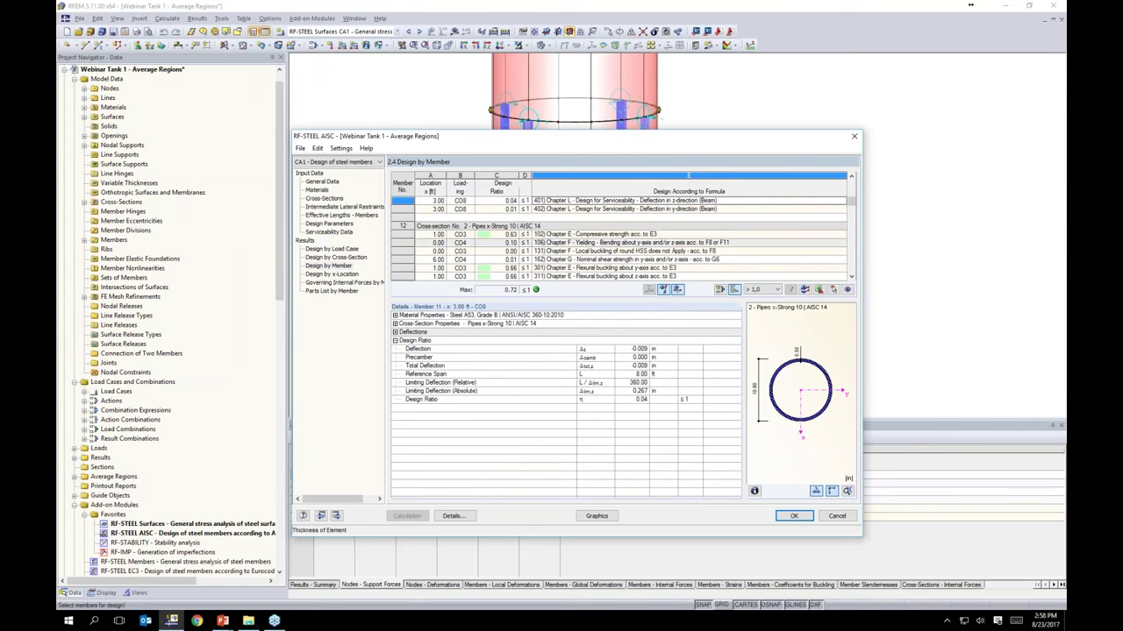
Step: Review the parts list by member, and display only the ultimate limit state design ratios graphically on the model
{"action": "left_click", "coordinate": [316, 293]}
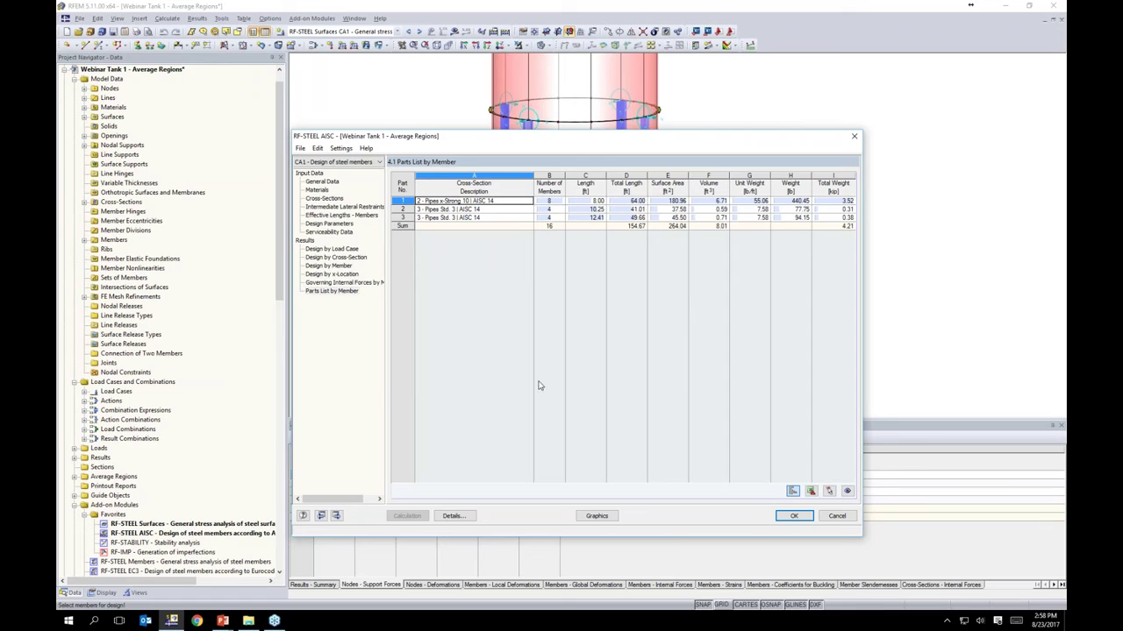
{"action": "left_click", "coordinate": [598, 516]}
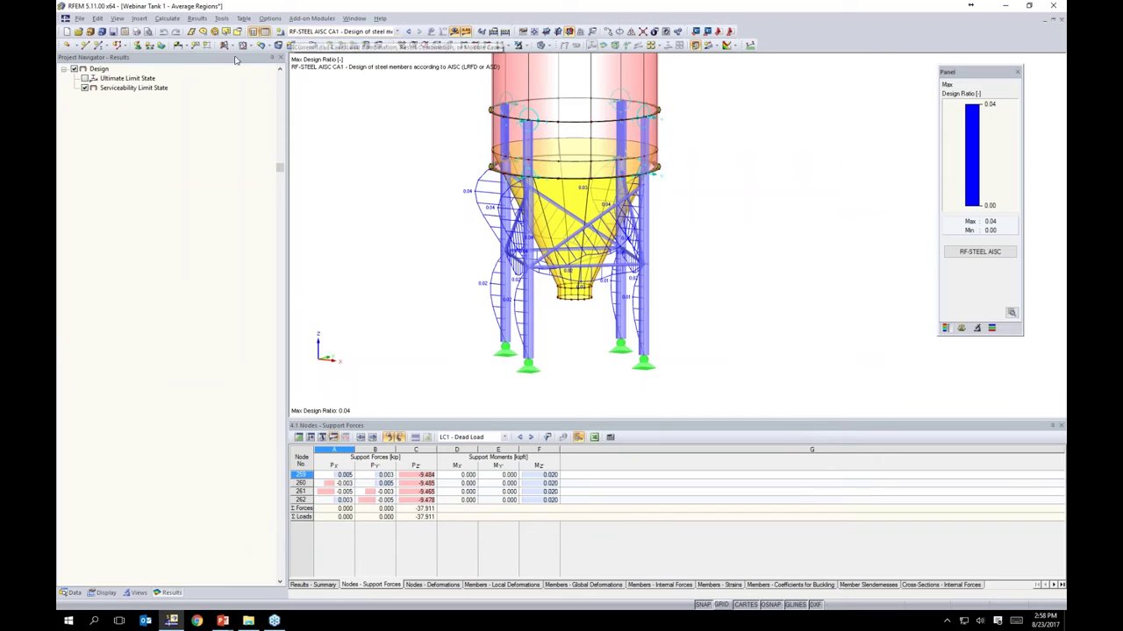
{"action": "left_click", "coordinate": [98, 69]}
{"action": "left_click", "coordinate": [84, 88]}
{"action": "middle_click_drag", "start_coordinate": [757, 255], "coordinate": [797, 255], "text": "ctrl"}
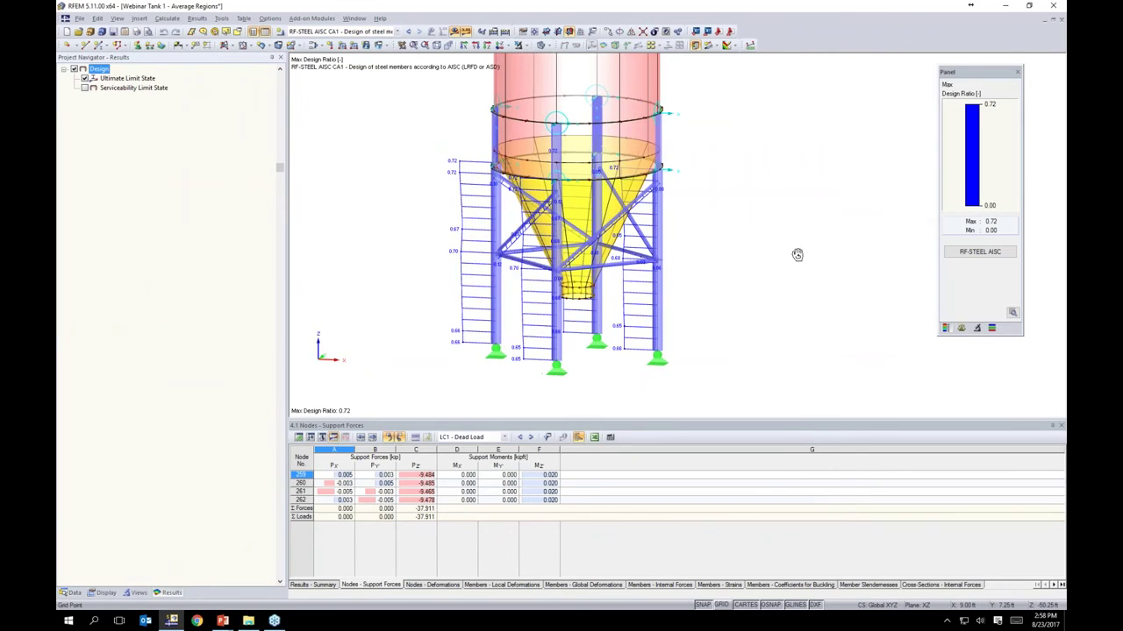
Step: Show the serviceability design ratios on their own for comparison, and bring the ultimate limit state ratios back
{"action": "left_click", "coordinate": [84, 87]}
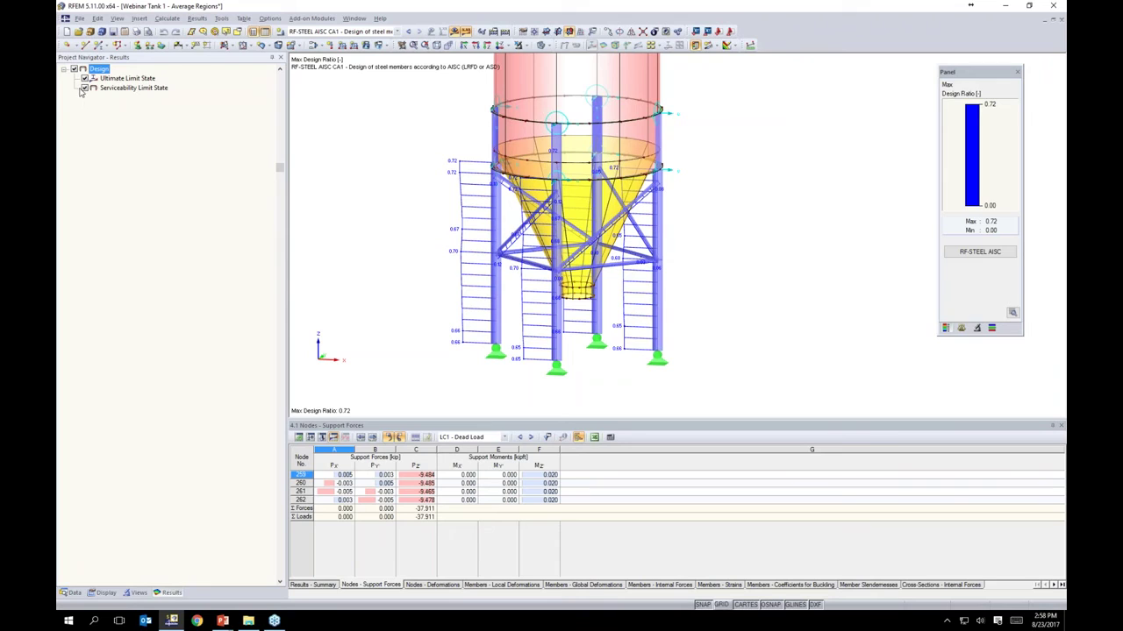
{"action": "left_click", "coordinate": [84, 78]}
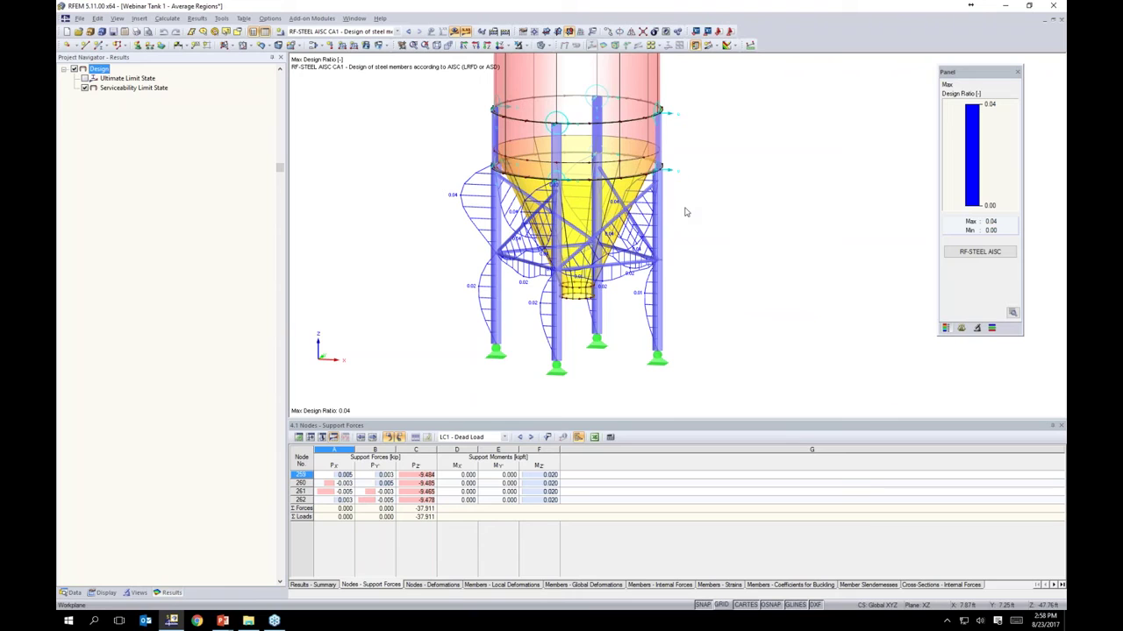
{"action": "left_click", "coordinate": [85, 78]}
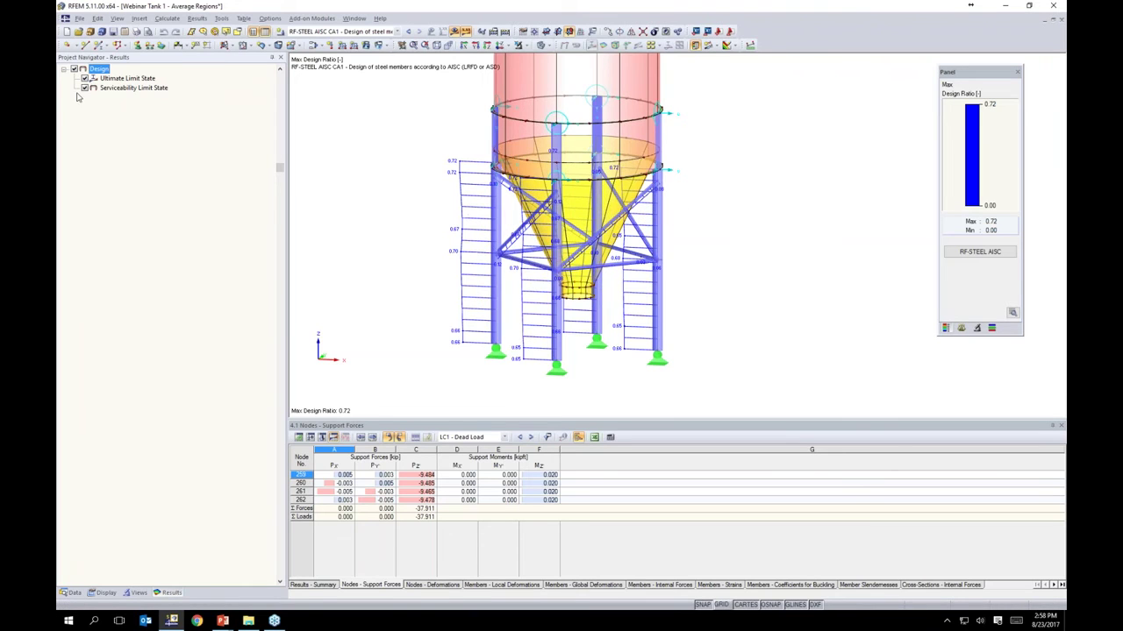
Step: Set up the RF-STABILITY analysis with 10 lowest eigenvalues and axial forces from LC3 - Pressure - Vertical, and accept it
{"action": "left_click", "coordinate": [69, 593]}
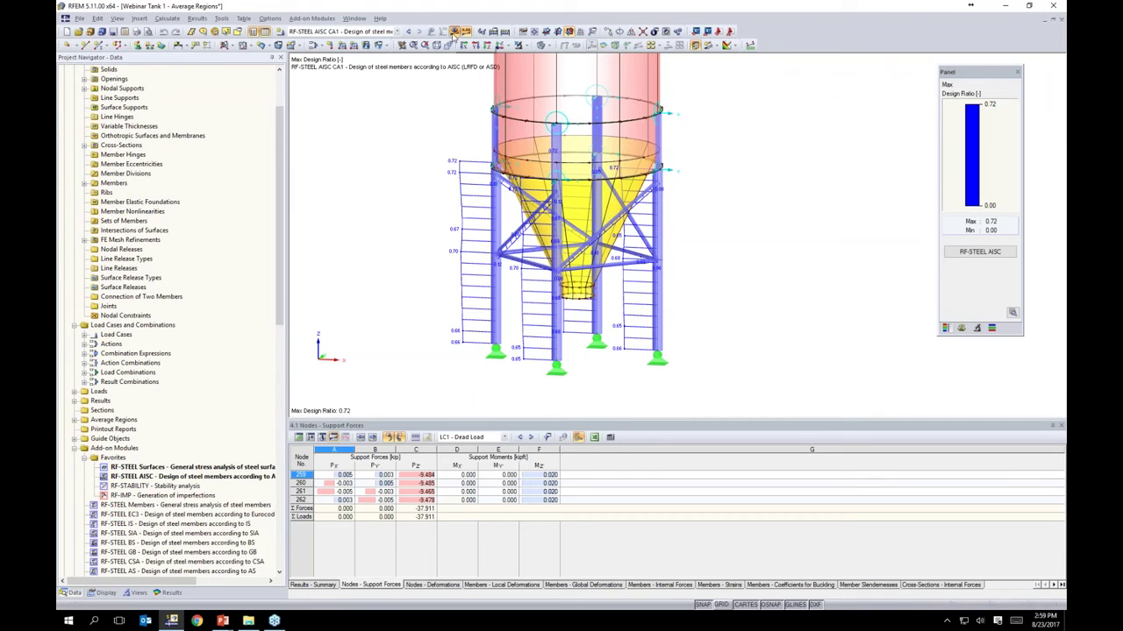
{"action": "double_click", "coordinate": [171, 487]}
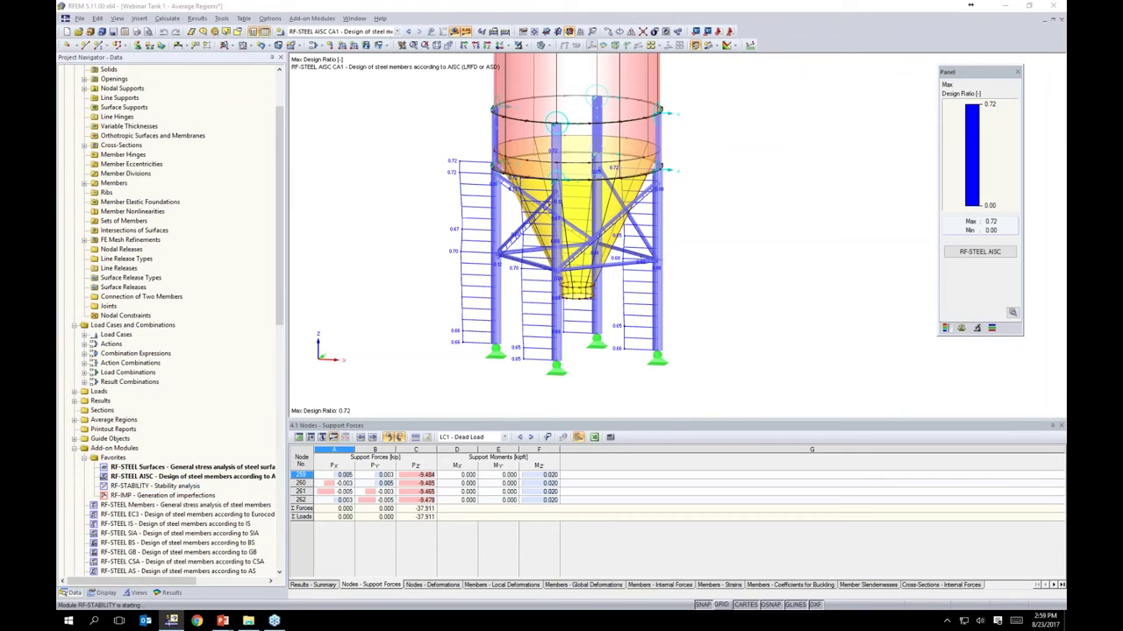
{"action": "left_click_drag", "start_coordinate": [580, 115], "coordinate": [630, 104]}
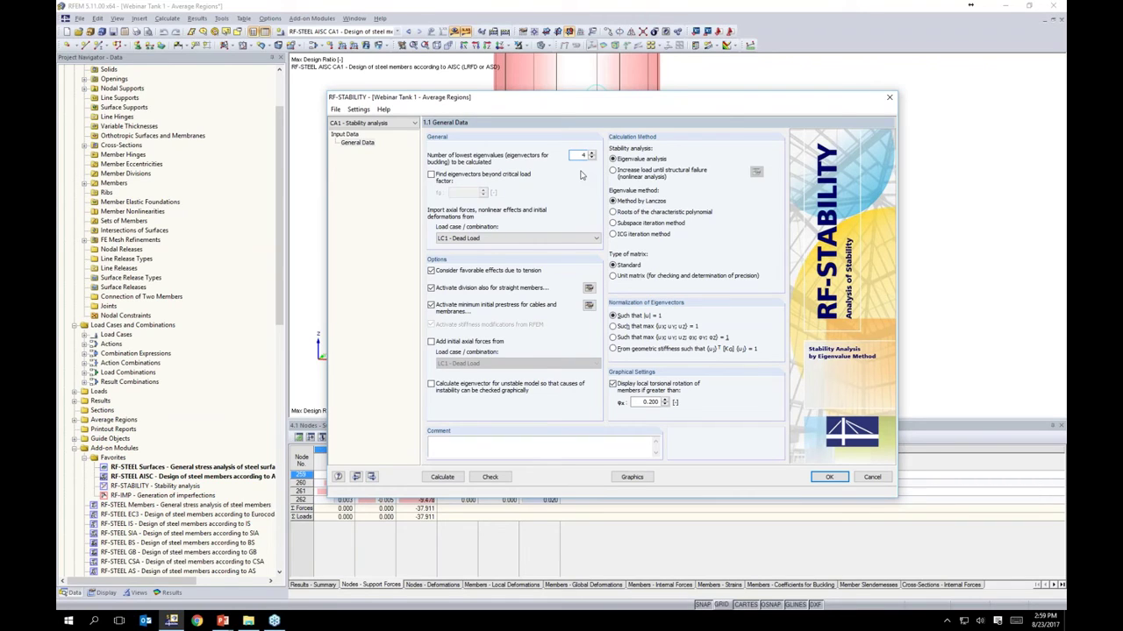
{"action": "type", "text": "10"}
{"action": "left_click", "coordinate": [480, 238]}
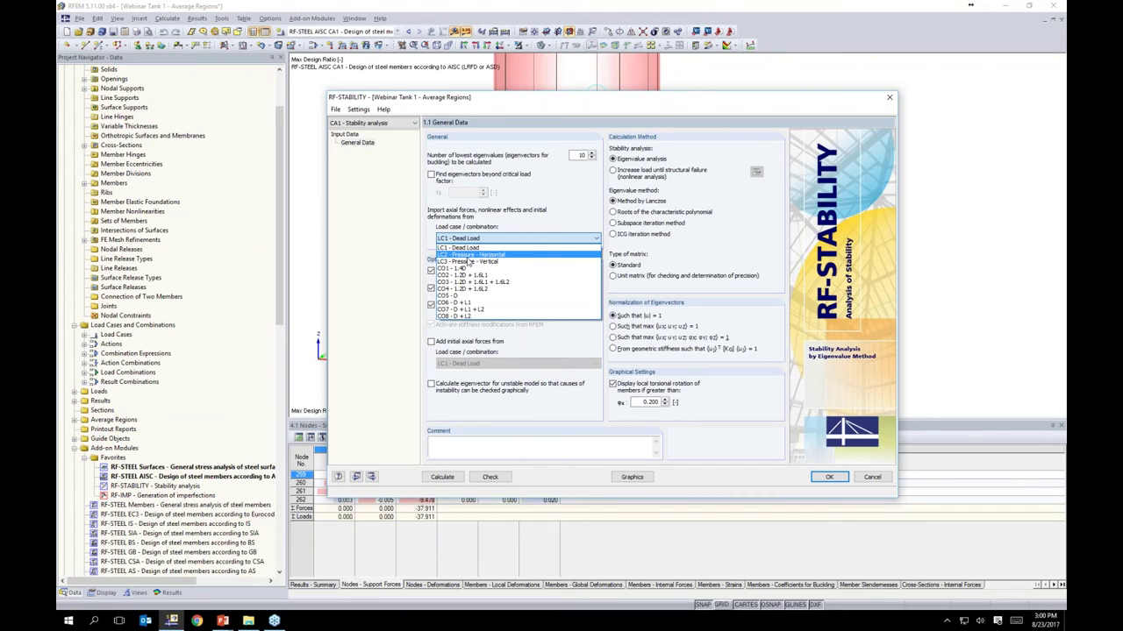
{"action": "left_click", "coordinate": [469, 261]}
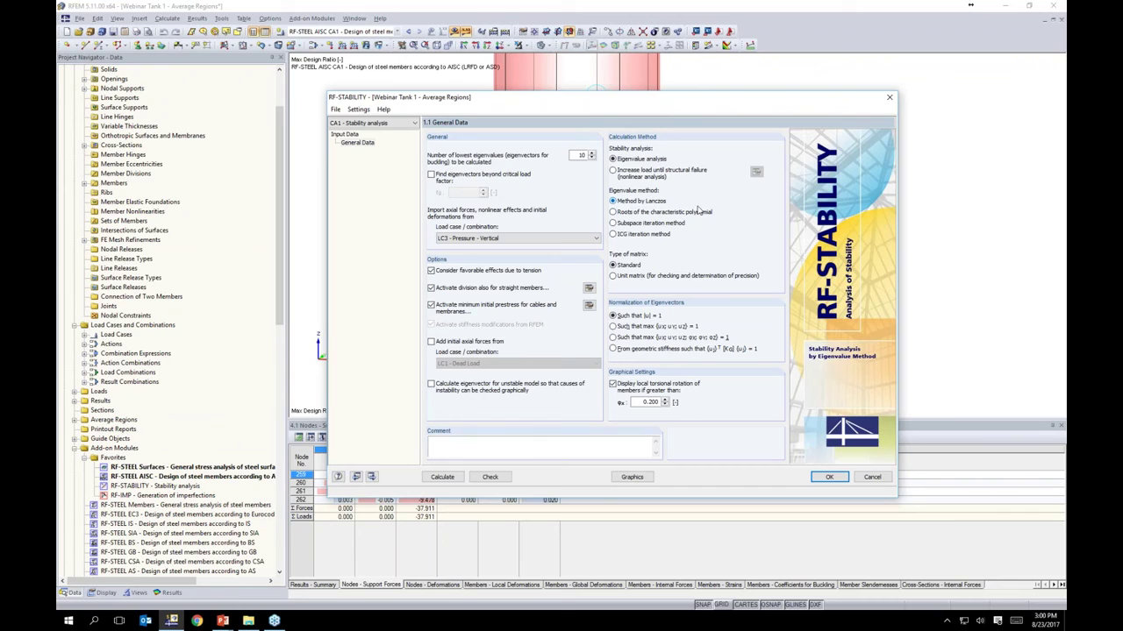
{"action": "left_click", "coordinate": [441, 477]}
{"action": "left_click", "coordinate": [829, 477]}
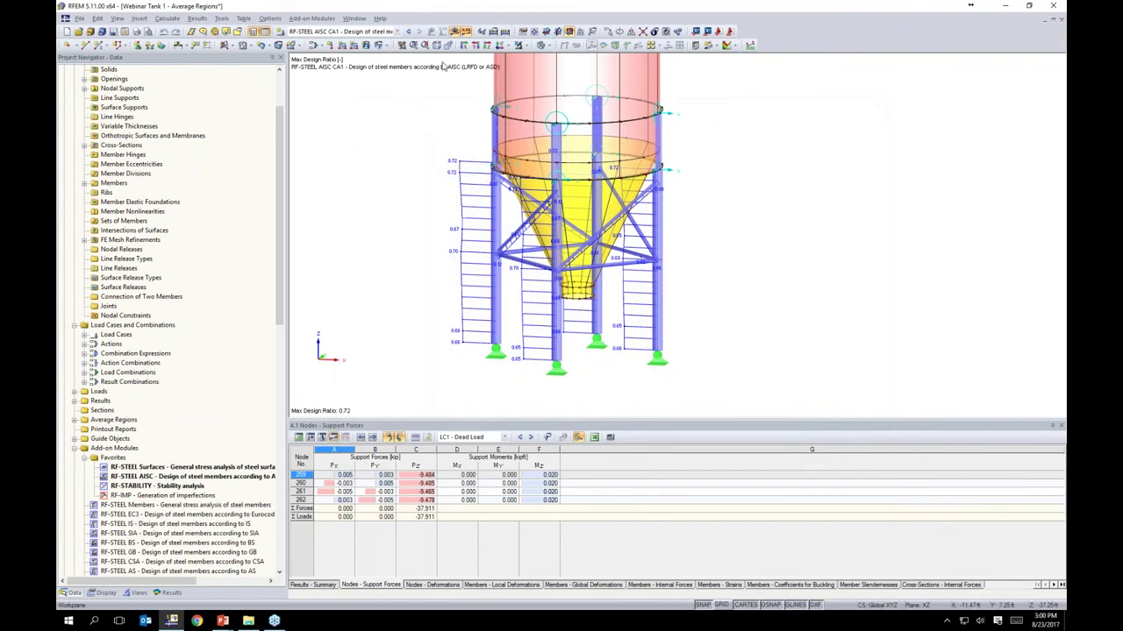
Step: Switch to the Webinar Tank 1 - Stability model and bring up its critical load factors in RF-STABILITY
{"action": "left_click", "coordinate": [354, 18]}
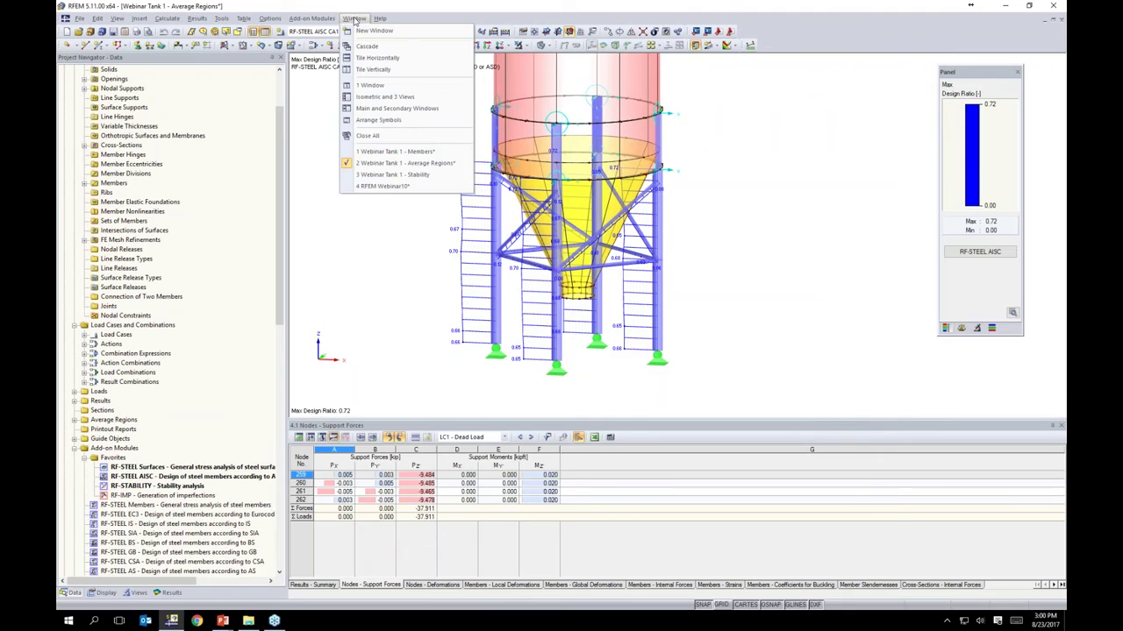
{"action": "left_click", "coordinate": [386, 175]}
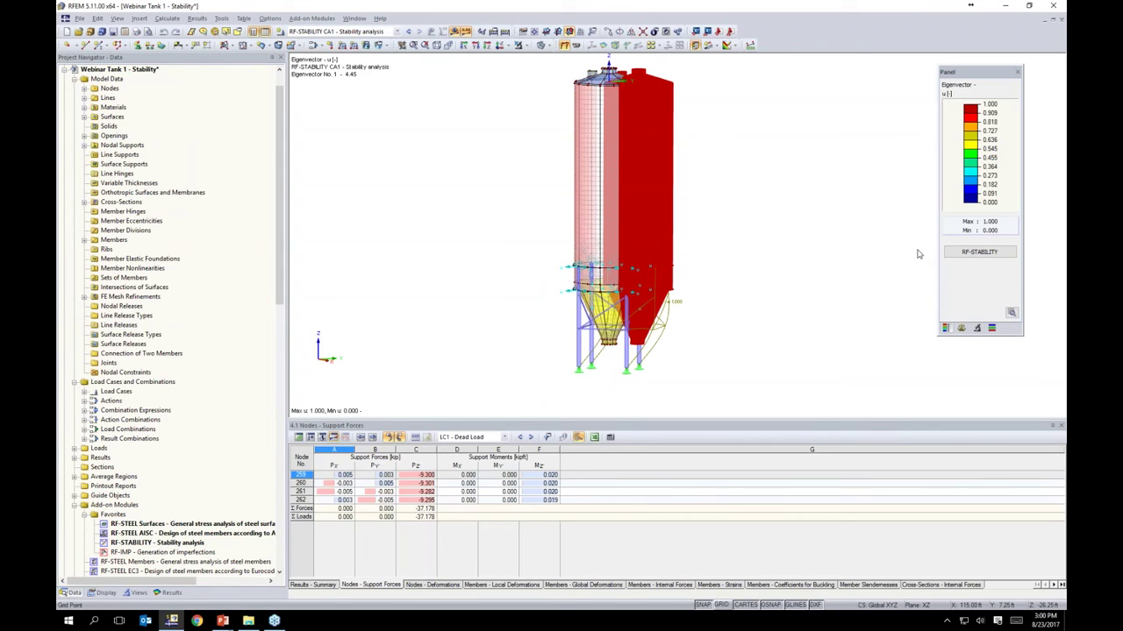
{"action": "left_click", "coordinate": [978, 251]}
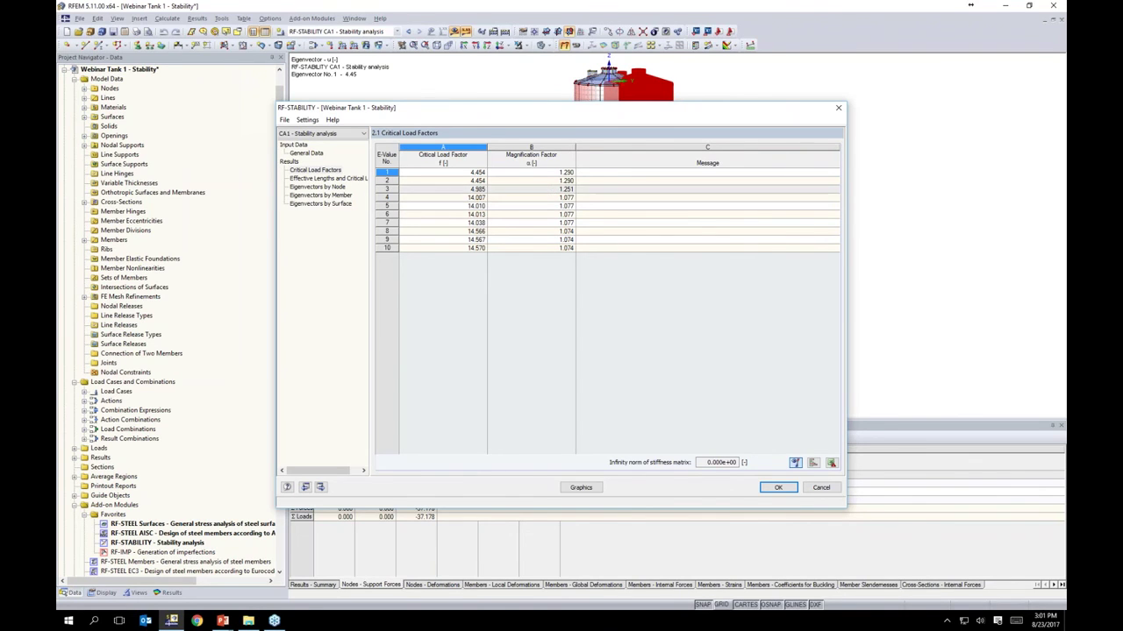
Step: Inspect the effective lengths and critical loads of member 1, comparing the mode shapes of eigenvectors 7 and 2
{"action": "left_click", "coordinate": [345, 180]}
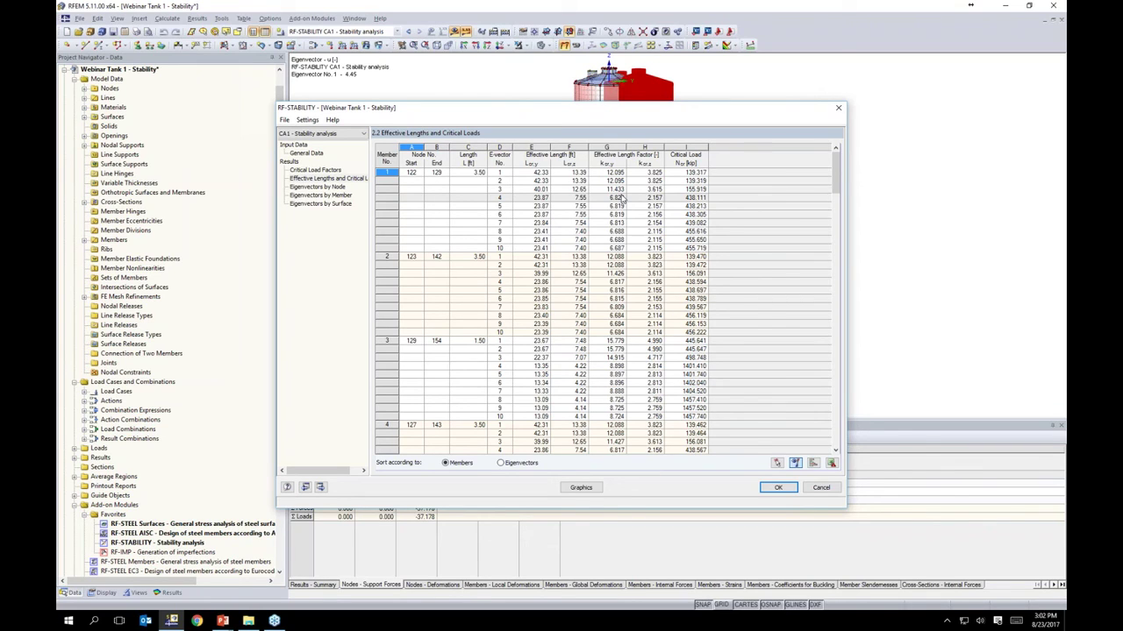
{"action": "left_click", "coordinate": [690, 225]}
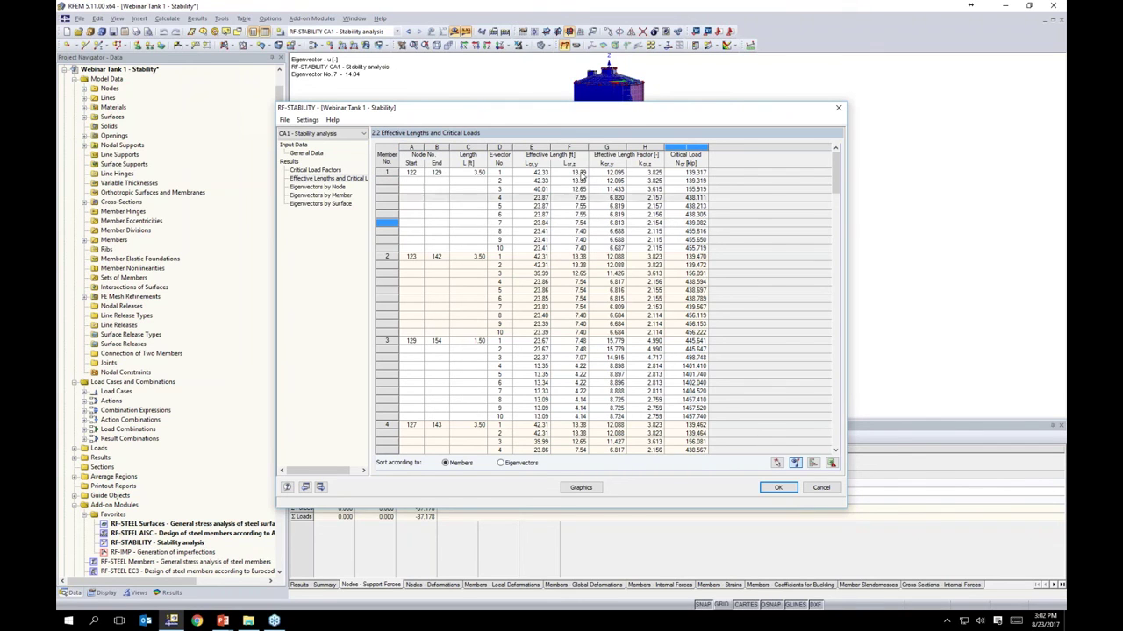
{"action": "left_click_drag", "start_coordinate": [572, 109], "coordinate": [607, 266]}
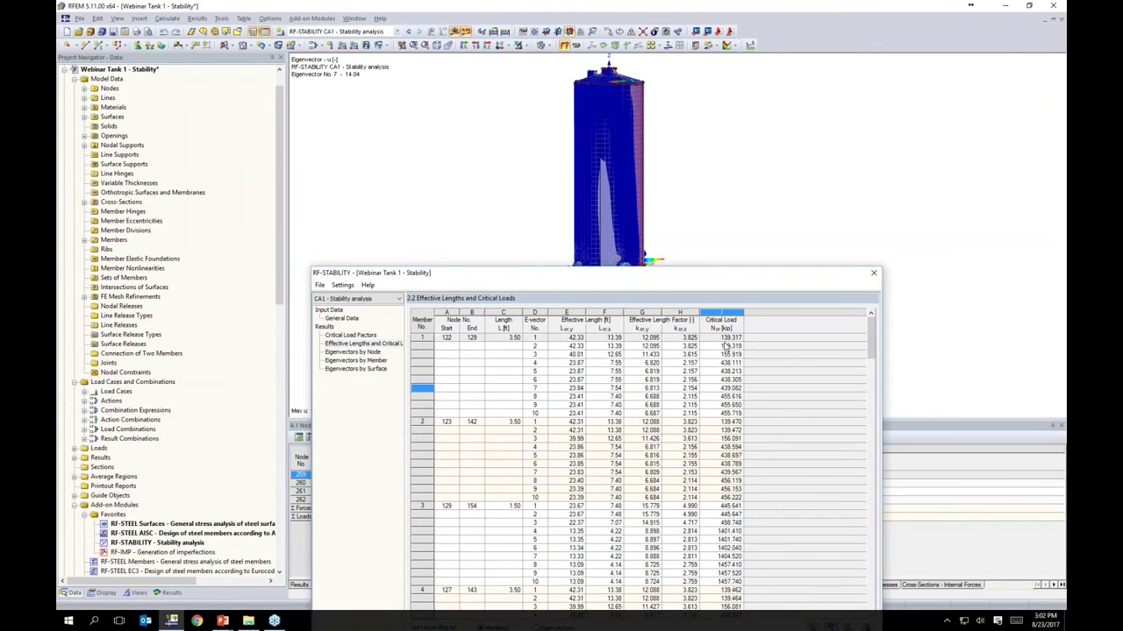
{"action": "left_click", "coordinate": [726, 344]}
{"action": "left_click_drag", "start_coordinate": [679, 276], "coordinate": [613, 120]}
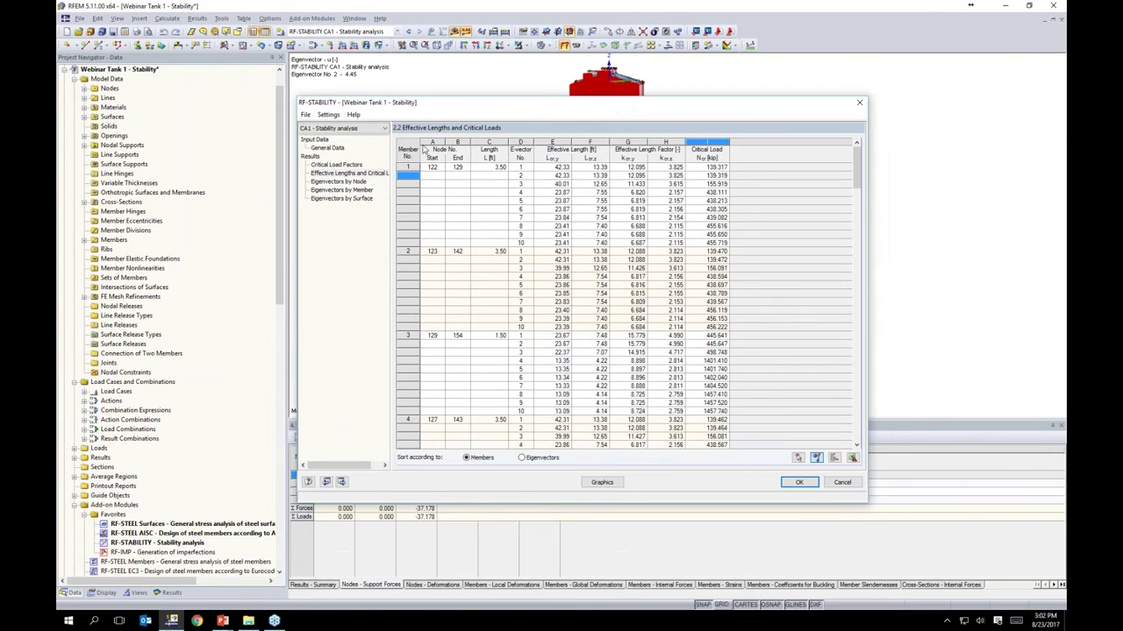
Step: Review the eigenvectors by node and by member, and return to the critical load factors
{"action": "left_click", "coordinate": [339, 183]}
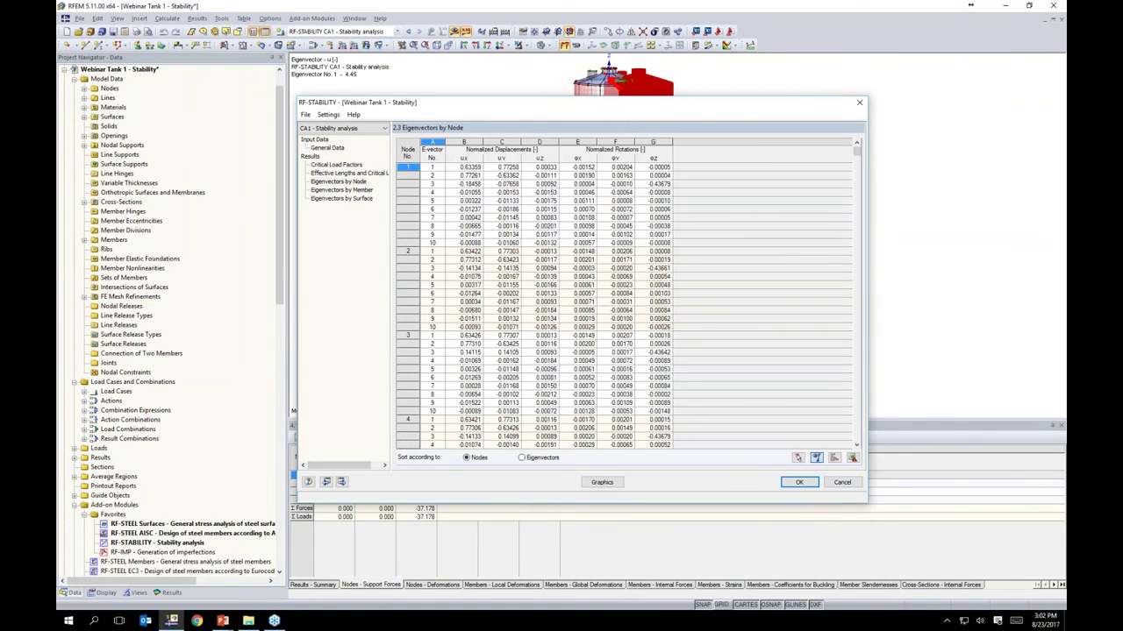
{"action": "left_click", "coordinate": [341, 190]}
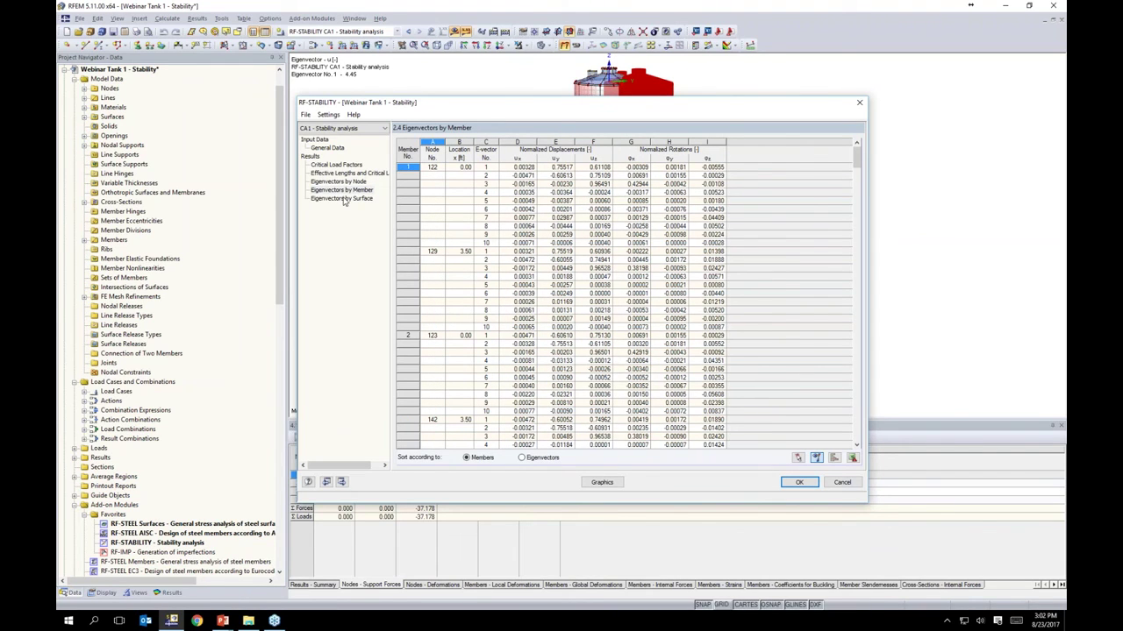
{"action": "left_click", "coordinate": [336, 165]}
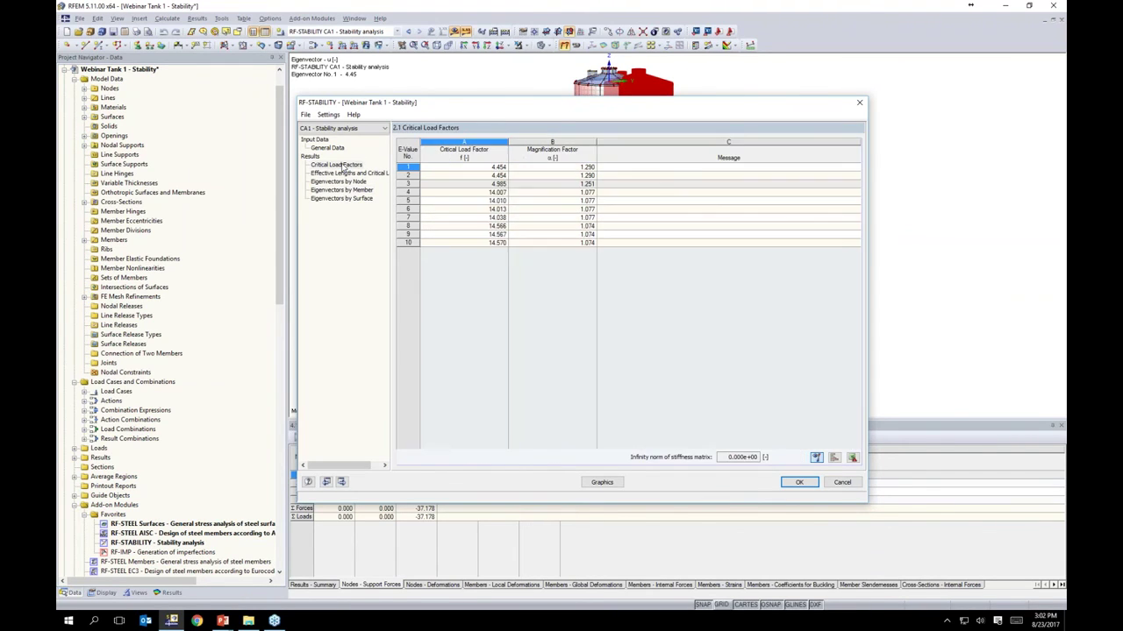
Step: Display the buckling shape of eigenvector no. 2 on the model and examine it around the hopper and columns
{"action": "left_click", "coordinate": [601, 483]}
{"action": "middle_click_drag", "start_coordinate": [787, 263], "coordinate": [826, 262], "text": "ctrl"}
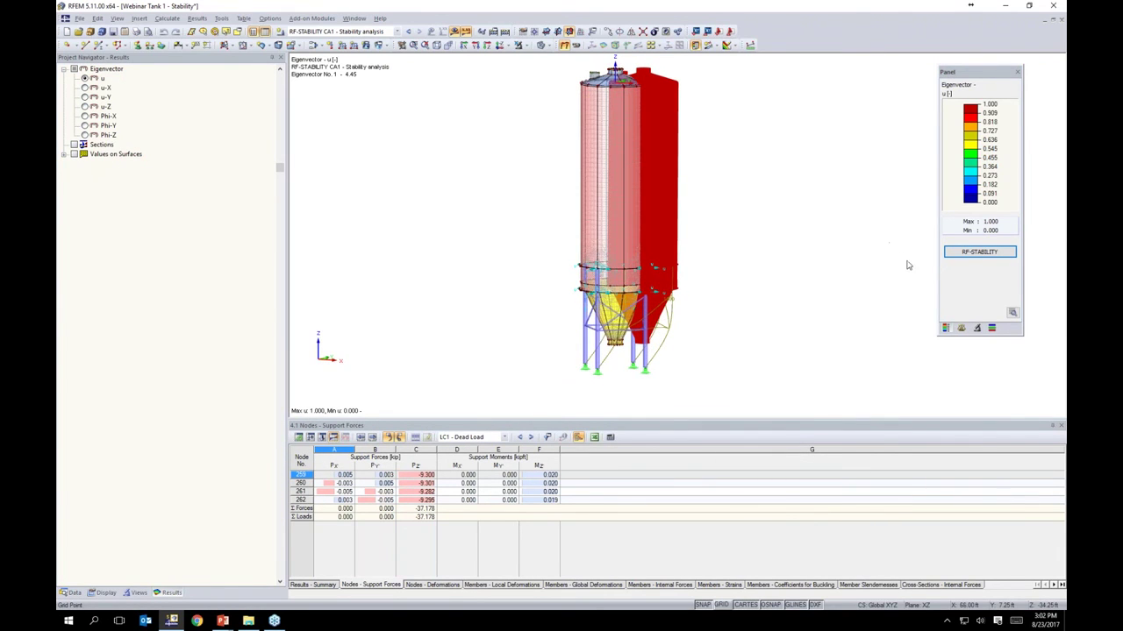
{"action": "left_click", "coordinate": [962, 328]}
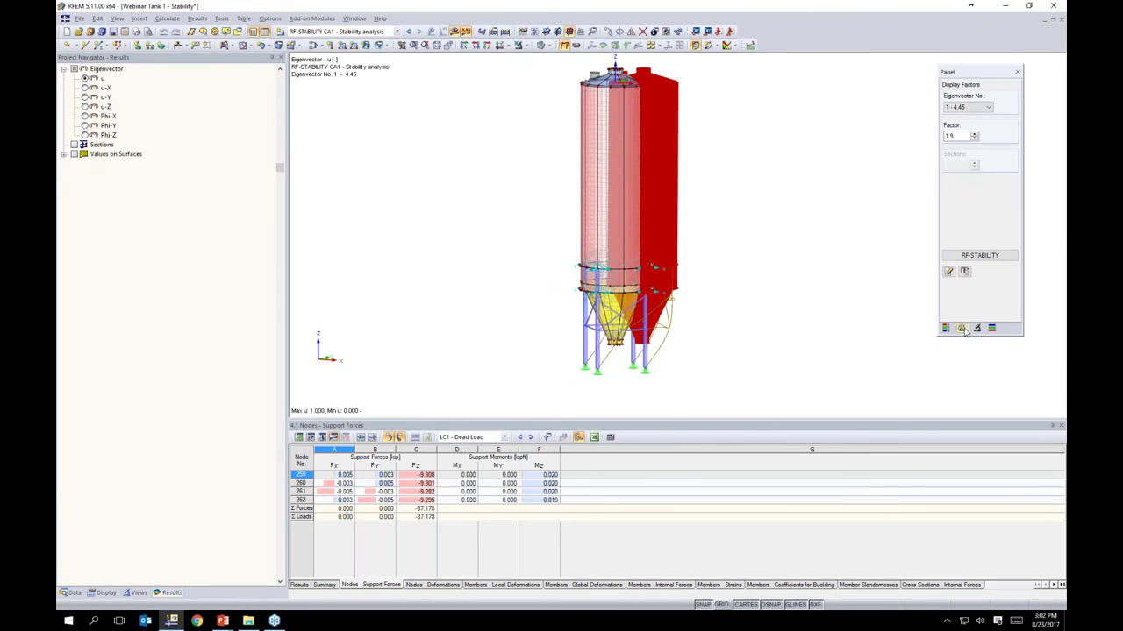
{"action": "left_click", "coordinate": [970, 108]}
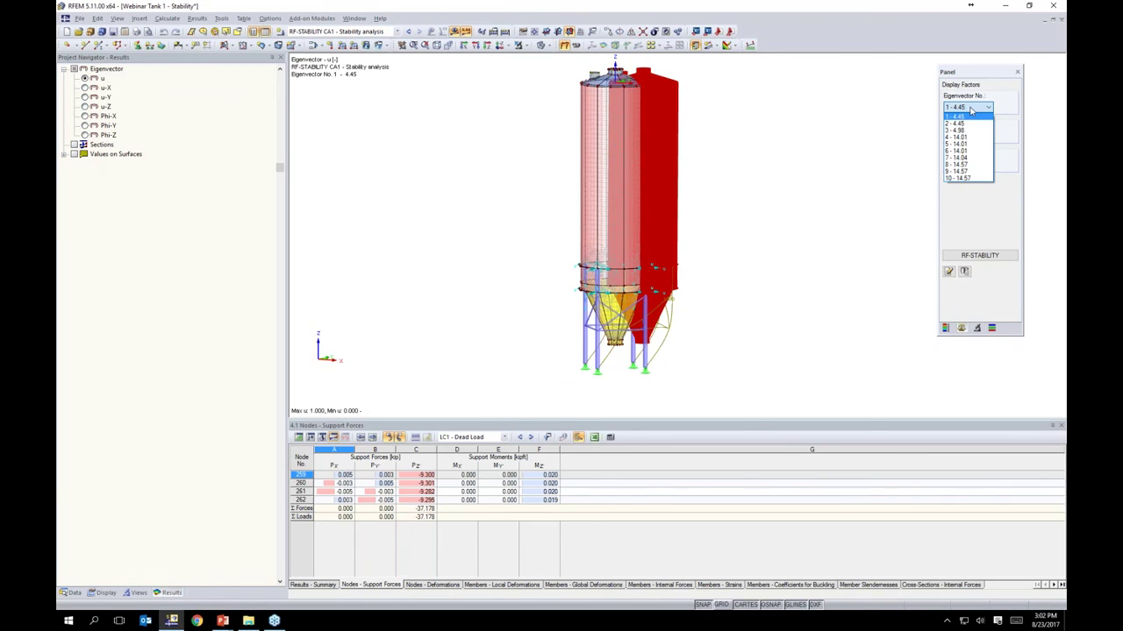
{"action": "left_click", "coordinate": [960, 124]}
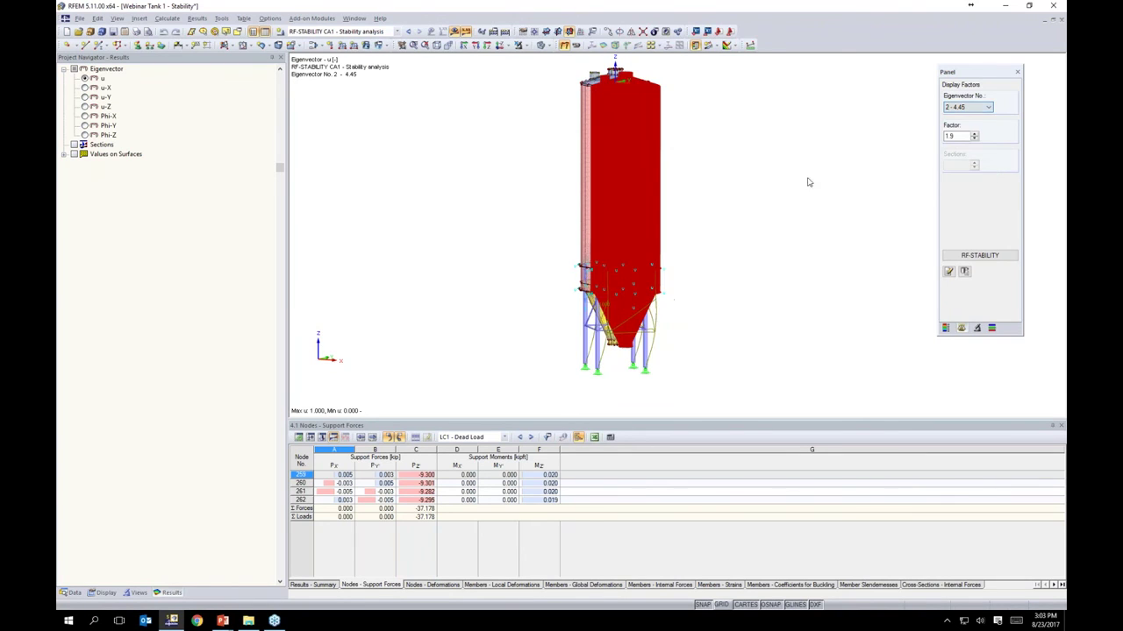
{"action": "middle_click_drag", "start_coordinate": [742, 231], "coordinate": [618, 404], "text": "ctrl"}
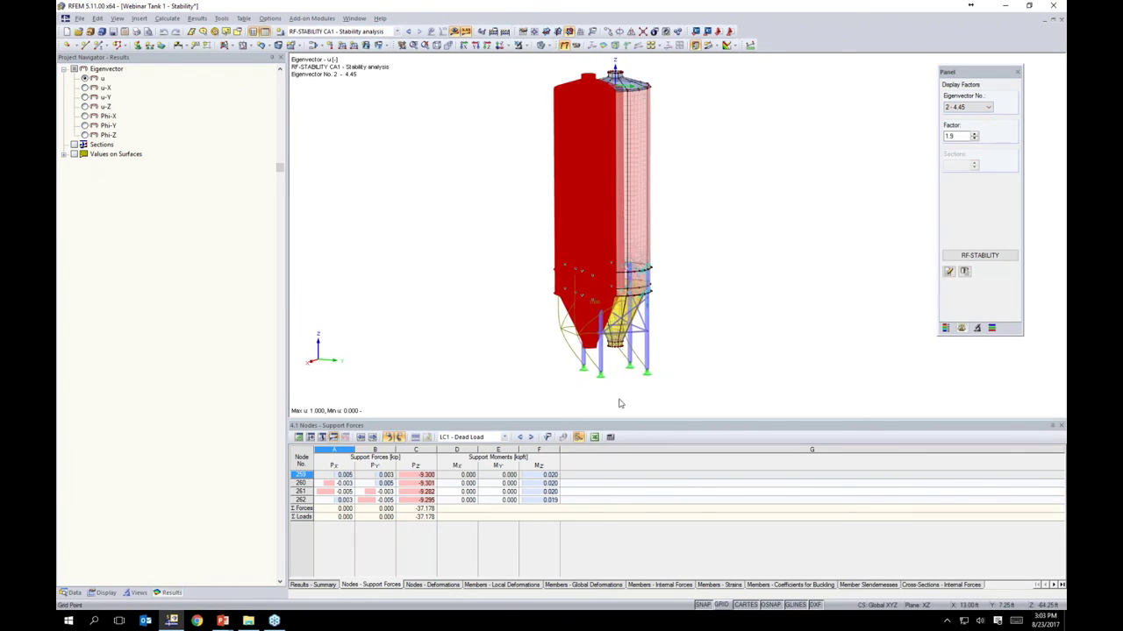
{"action": "scroll", "coordinate": [667, 351], "scroll_direction": "up", "scroll_amount": 3}
{"action": "middle_click_drag", "start_coordinate": [654, 300], "coordinate": [689, 325]}
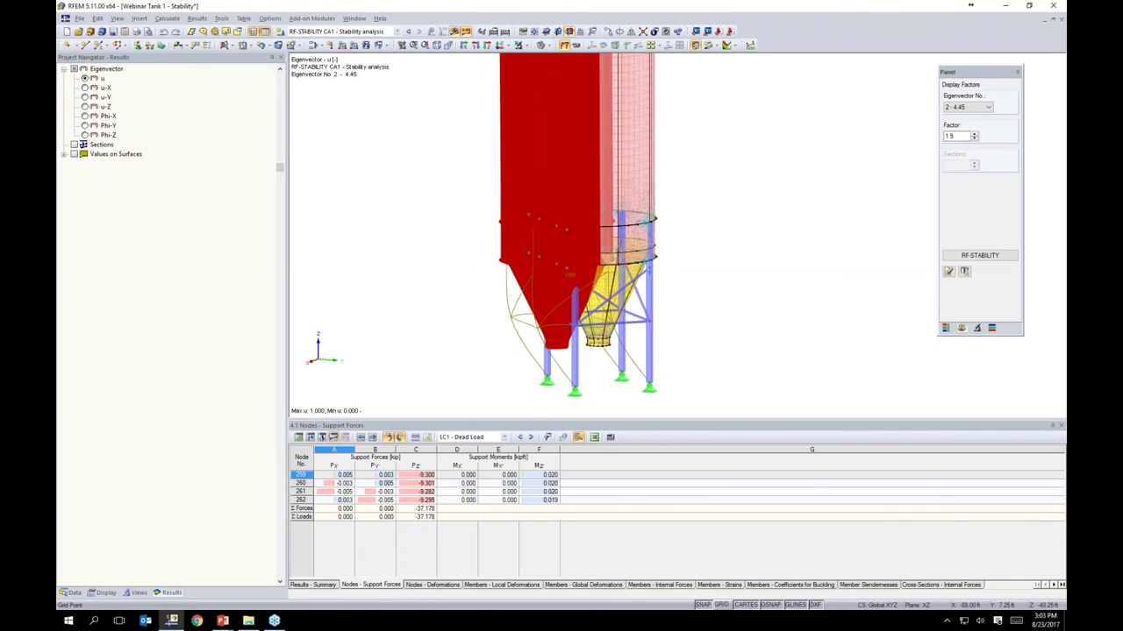
Step: Display the buckling shape of eigenvector no. 3 and examine the tank, hopper and columns
{"action": "left_click", "coordinate": [965, 107]}
{"action": "left_click", "coordinate": [963, 129]}
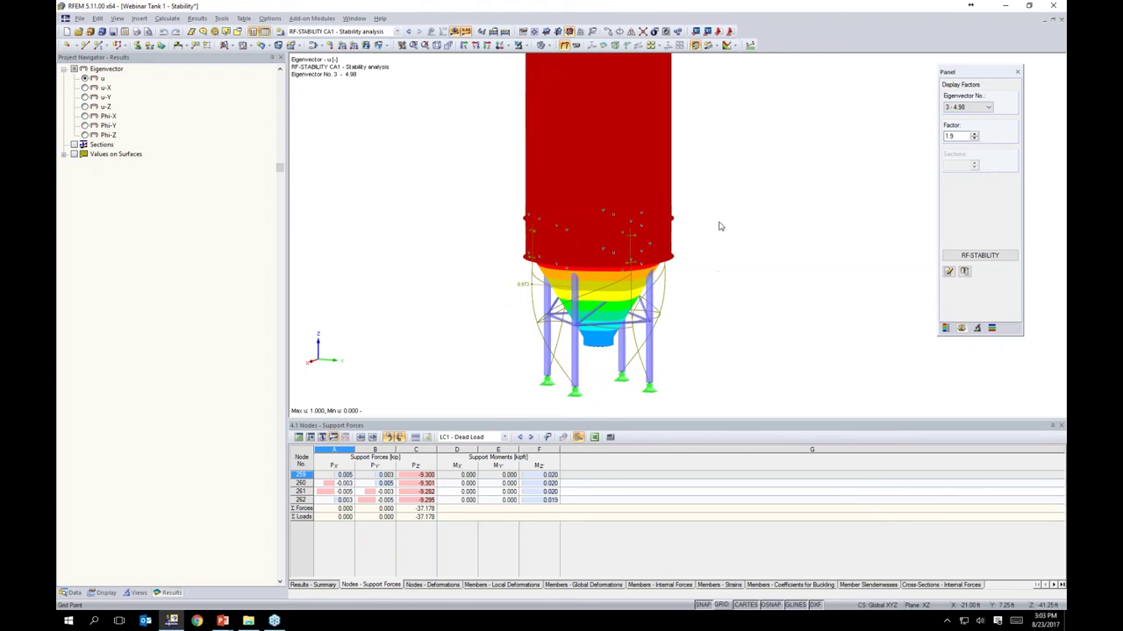
{"action": "middle_click_drag", "start_coordinate": [737, 231], "coordinate": [755, 277], "text": "ctrl"}
Step: Display the buckling shape of eigenvector no. 4 and examine the shell closely around the column-to-tank connection
{"action": "left_click", "coordinate": [968, 107]}
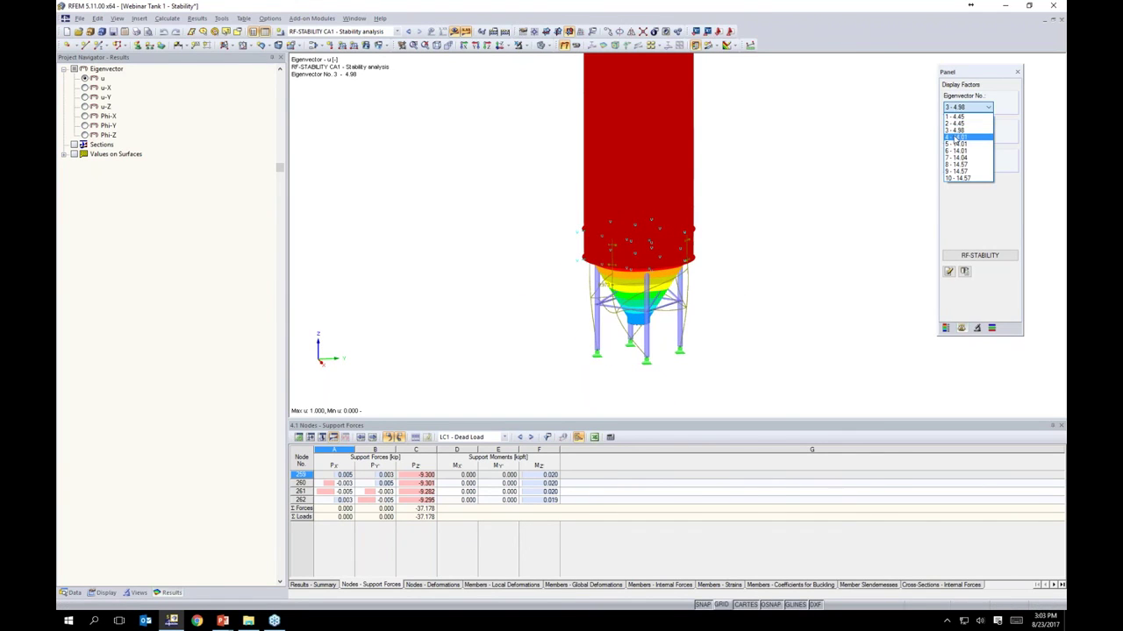
{"action": "left_click", "coordinate": [956, 139]}
{"action": "middle_click_drag", "start_coordinate": [647, 244], "coordinate": [544, 256], "text": "ctrl"}
{"action": "middle_click_drag", "start_coordinate": [429, 235], "coordinate": [558, 235], "text": "ctrl"}
{"action": "scroll", "coordinate": [650, 245], "scroll_direction": "up", "scroll_amount": 5}
{"action": "scroll", "coordinate": [671, 250], "scroll_direction": "up", "scroll_amount": 1}
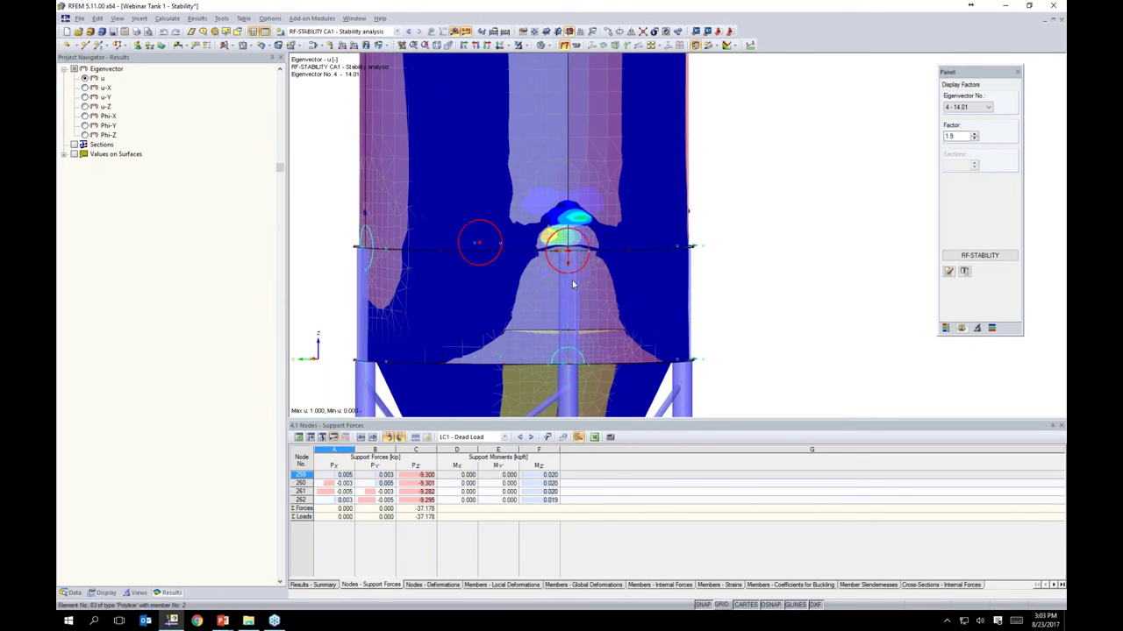
Step: Display eigenvector no. 6, examine the local shell buckling above the column, and show the color scale of the displacements
{"action": "left_click", "coordinate": [965, 107]}
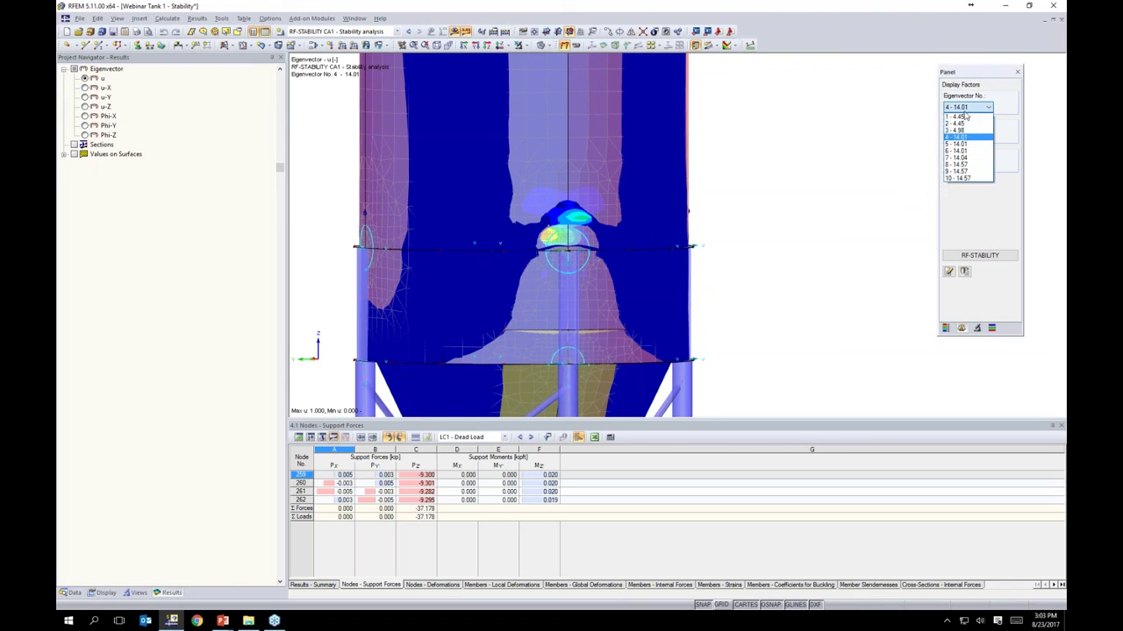
{"action": "left_click", "coordinate": [963, 160]}
{"action": "middle_click_drag", "start_coordinate": [725, 239], "coordinate": [593, 239], "text": "ctrl"}
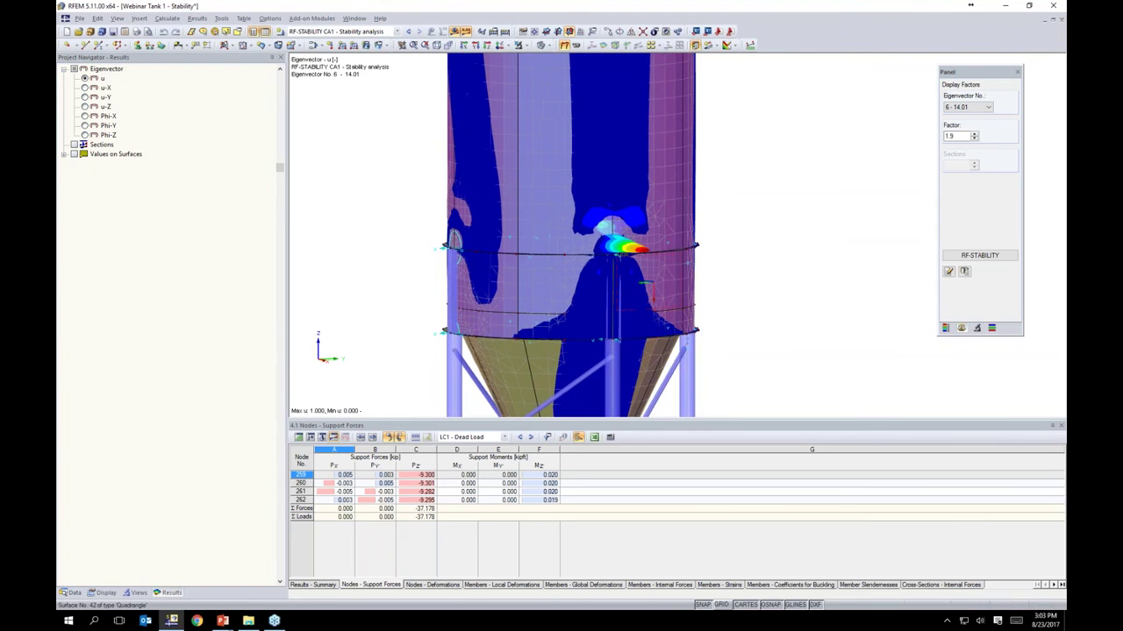
{"action": "scroll", "coordinate": [596, 236], "scroll_direction": "up", "scroll_amount": 2}
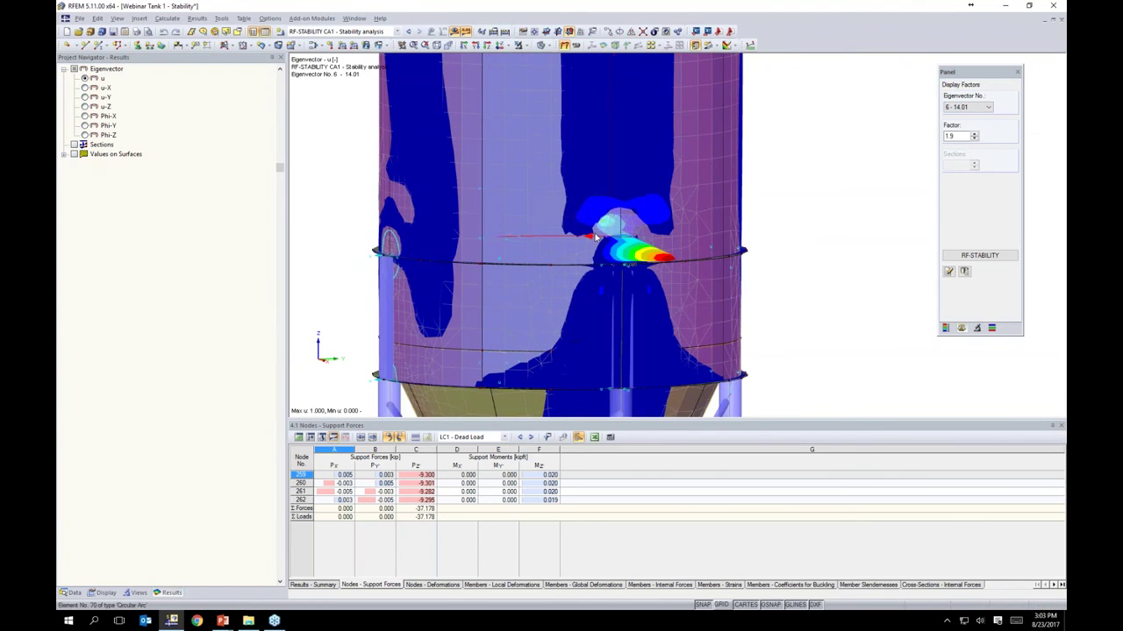
{"action": "middle_click_drag", "start_coordinate": [834, 284], "coordinate": [756, 274], "text": "ctrl"}
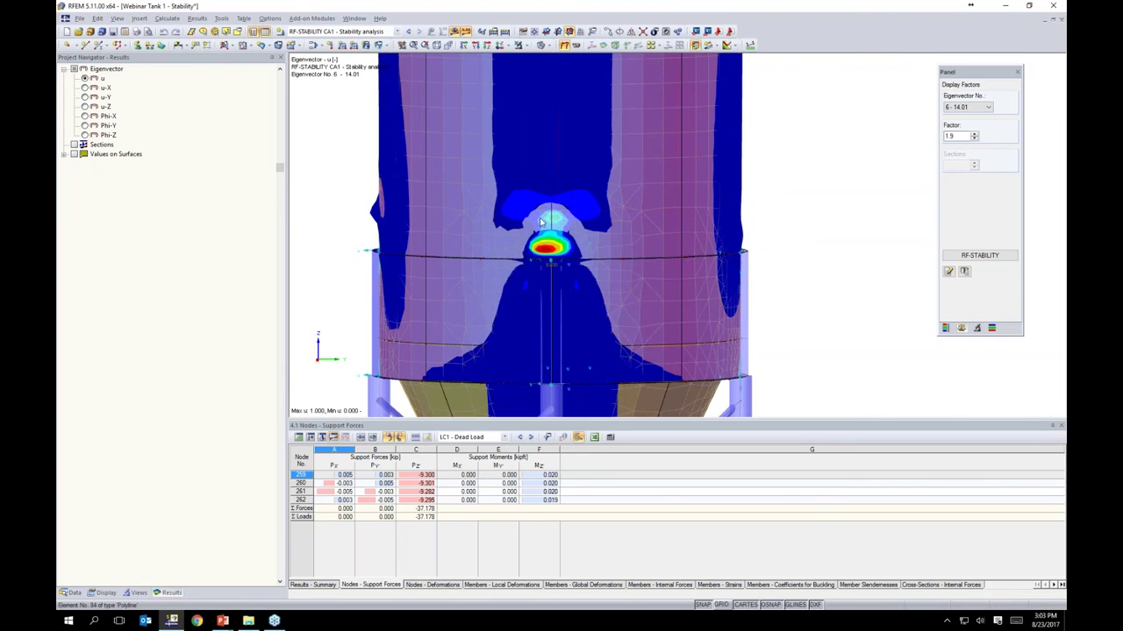
{"action": "middle_click_drag", "start_coordinate": [879, 286], "coordinate": [945, 299], "text": "ctrl"}
{"action": "left_click", "coordinate": [945, 328]}
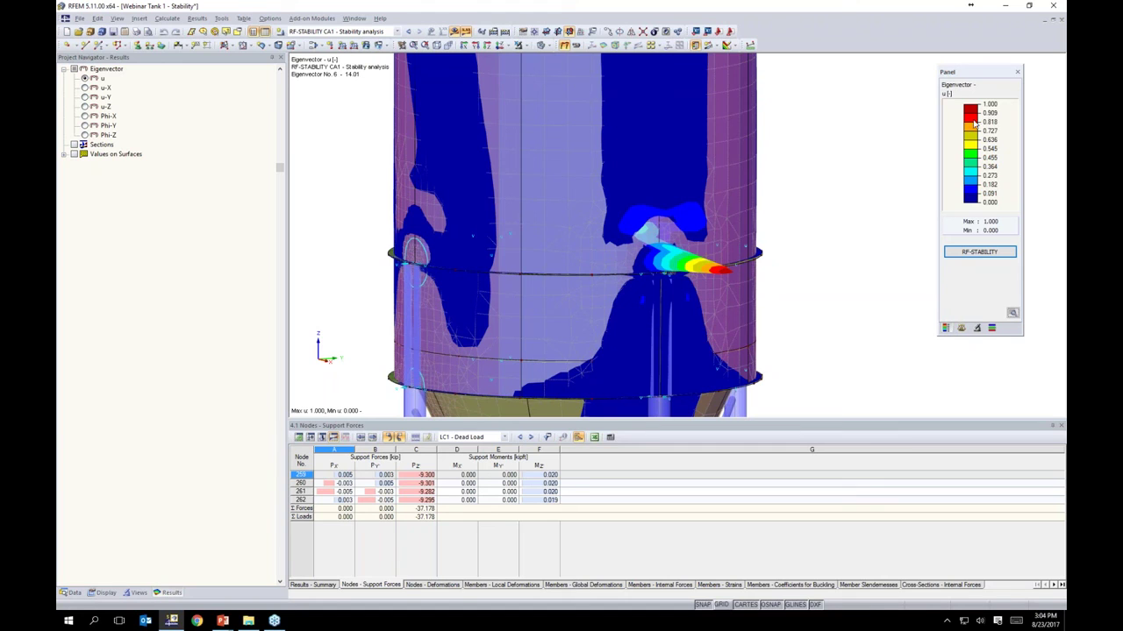
Step: Review the critical load factors in RF-STABILITY and return to the model
{"action": "scroll", "coordinate": [788, 238], "scroll_direction": "down", "scroll_amount": 2}
{"action": "middle_click_drag", "start_coordinate": [804, 227], "coordinate": [697, 201]}
{"action": "left_click", "coordinate": [979, 252]}
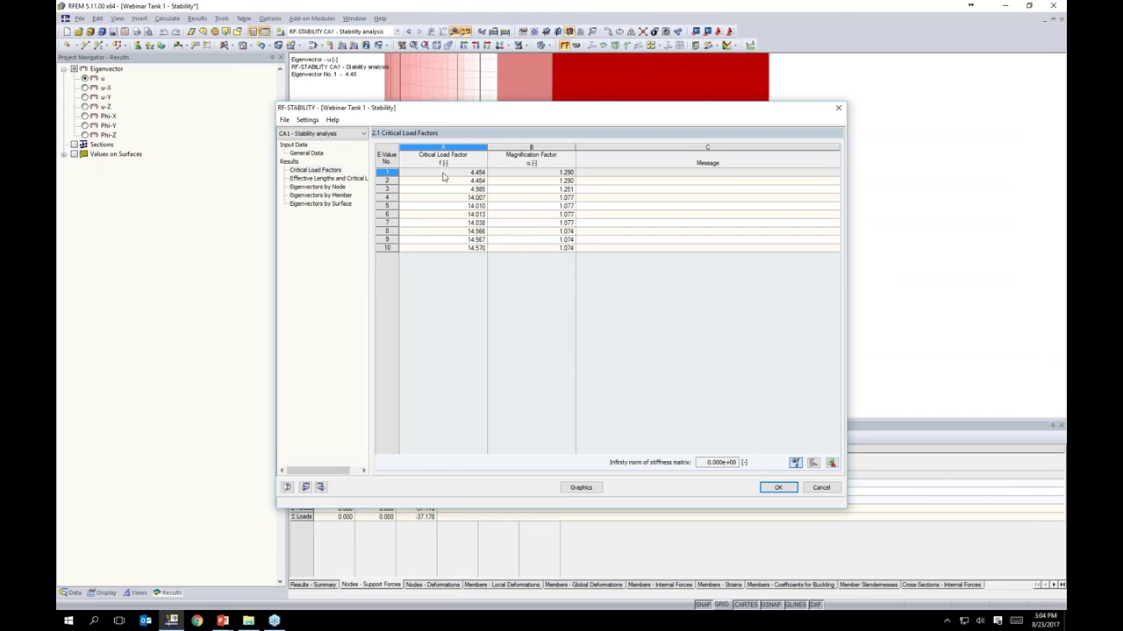
{"action": "left_click_drag", "start_coordinate": [454, 110], "coordinate": [476, 159]}
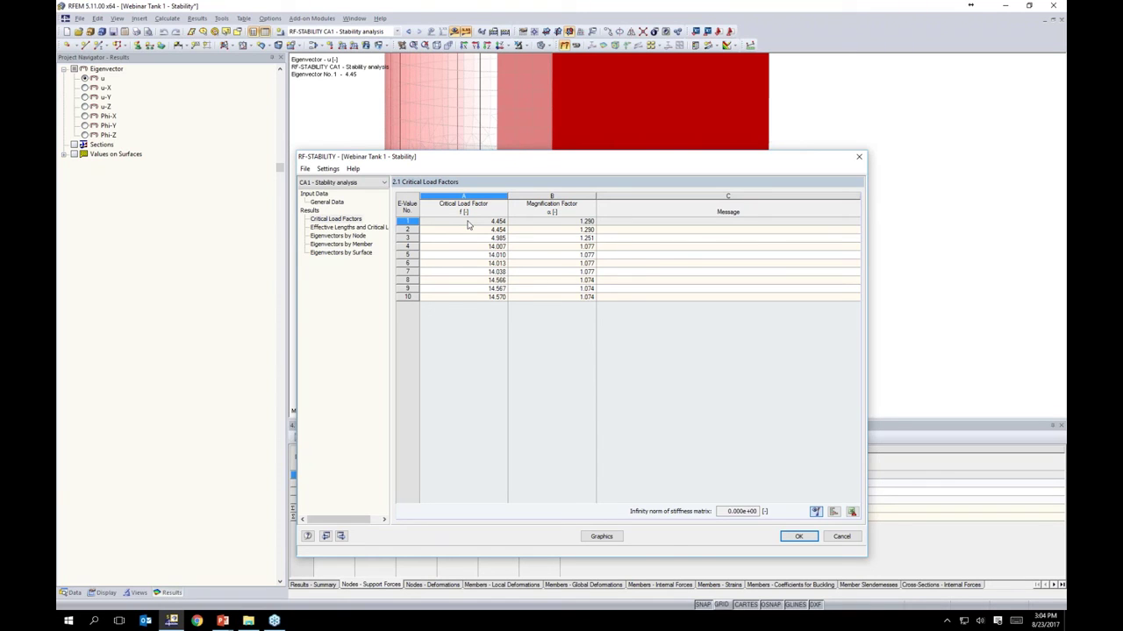
{"action": "left_click", "coordinate": [798, 537]}
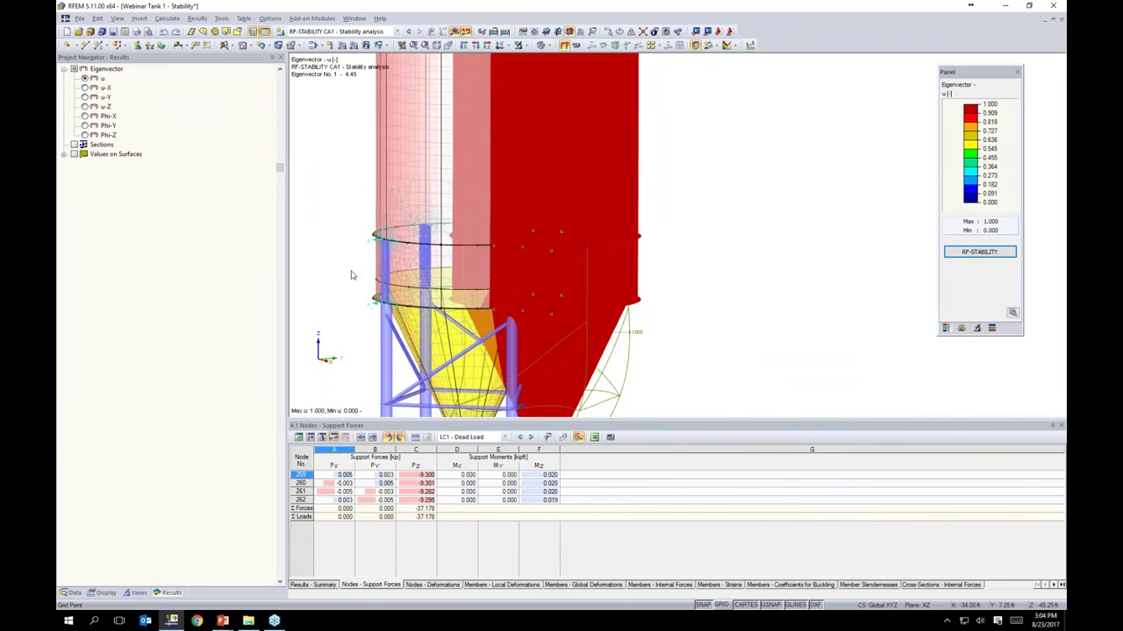
Step: Open the RF-IMP module and base the imperfections on buckling mode no. 6 of RF-STABILITY case CA1
{"action": "left_click", "coordinate": [74, 593]}
{"action": "scroll", "coordinate": [130, 537], "scroll_direction": "down", "scroll_amount": 3}
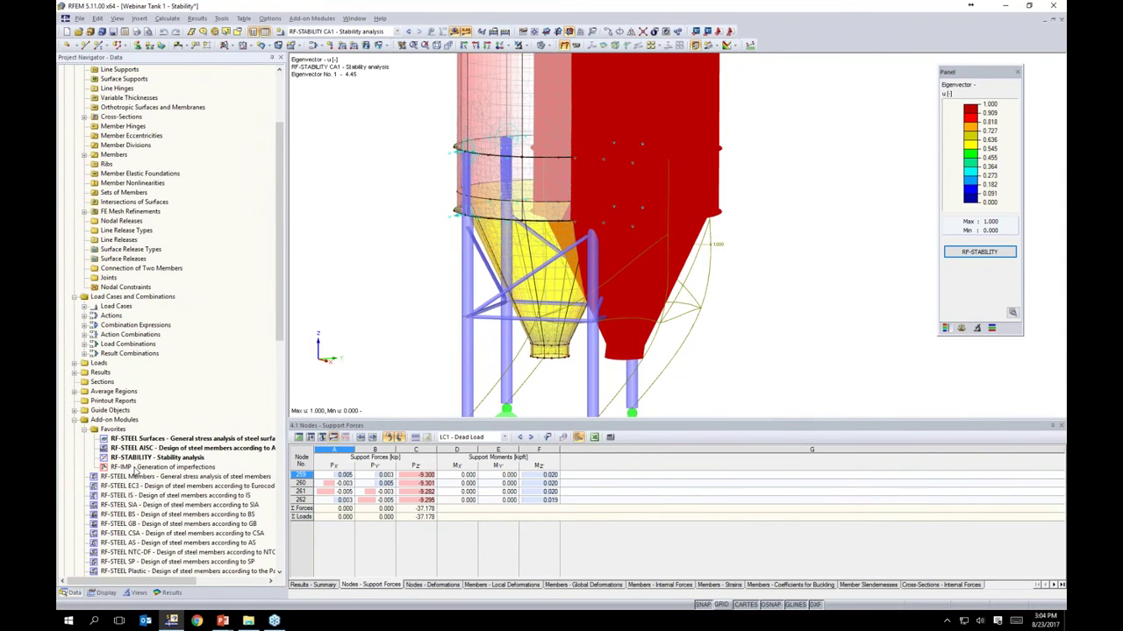
{"action": "double_click", "coordinate": [136, 469]}
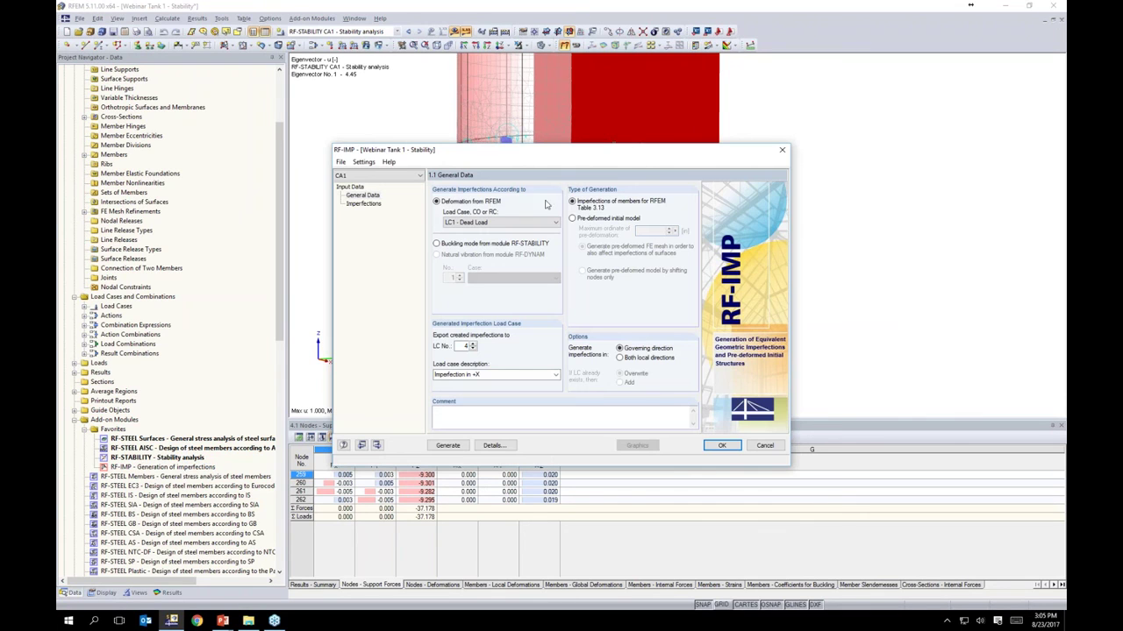
{"action": "left_click_drag", "start_coordinate": [552, 156], "coordinate": [608, 155]}
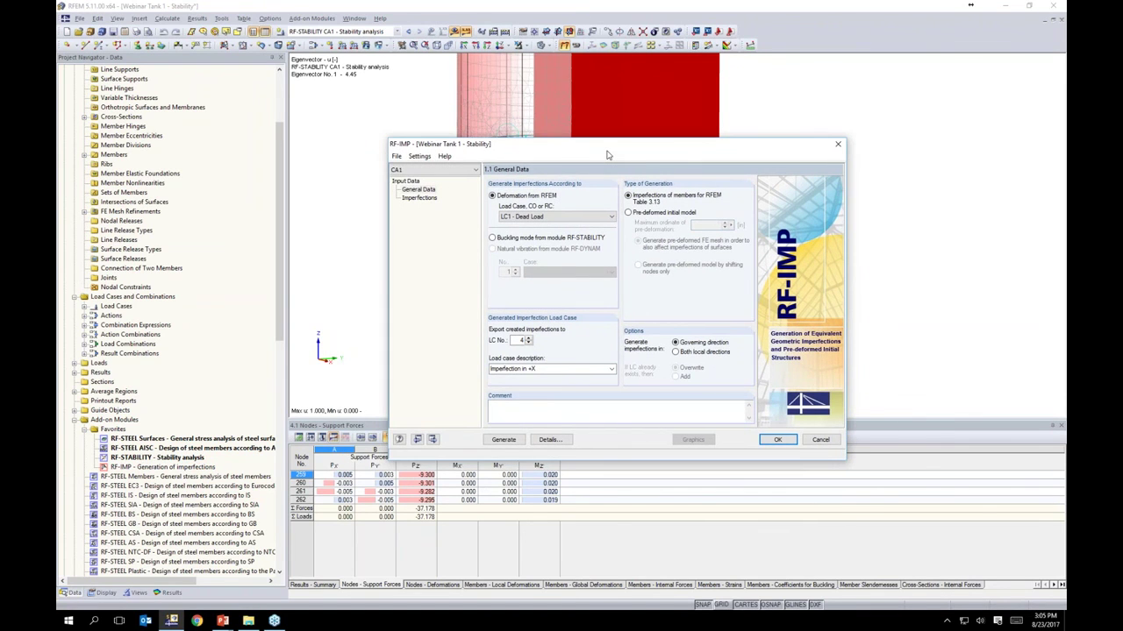
{"action": "left_click", "coordinate": [493, 239]}
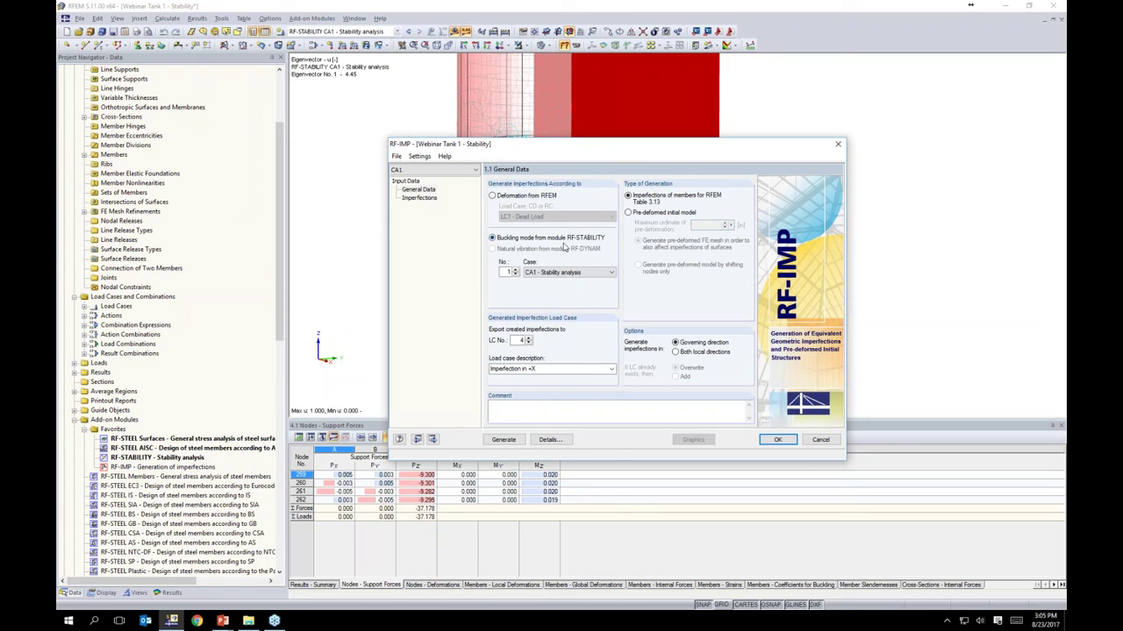
{"action": "left_click", "coordinate": [515, 271]}
Step: Generate a pre-deformed initial model through the FE mesh with a maximum ordinate of 0.2 in, and review the surface pre-deformations
{"action": "left_click", "coordinate": [628, 213]}
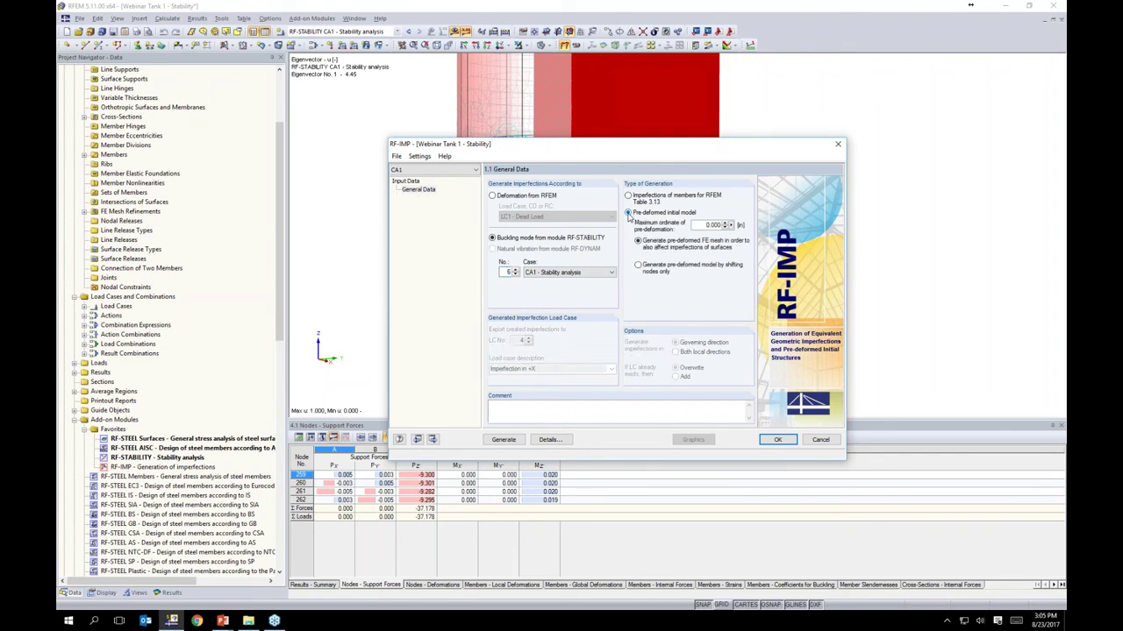
{"action": "left_click_drag", "start_coordinate": [674, 155], "coordinate": [607, 145]}
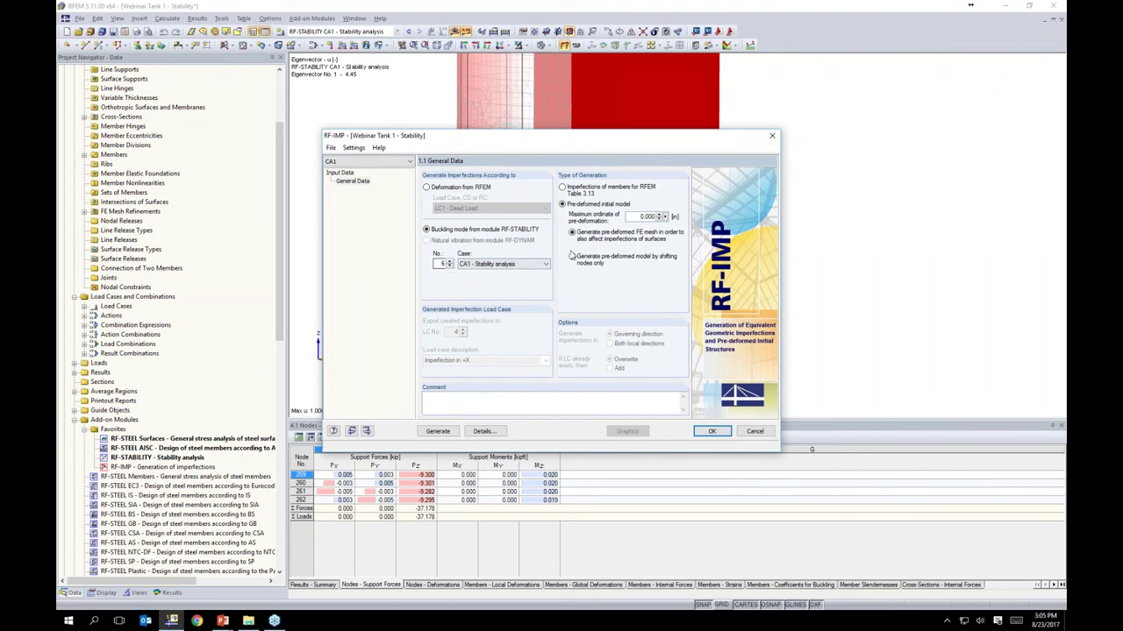
{"action": "double_click", "coordinate": [646, 216]}
{"action": "type", "text": "0.2"}
{"action": "left_click", "coordinate": [438, 432]}
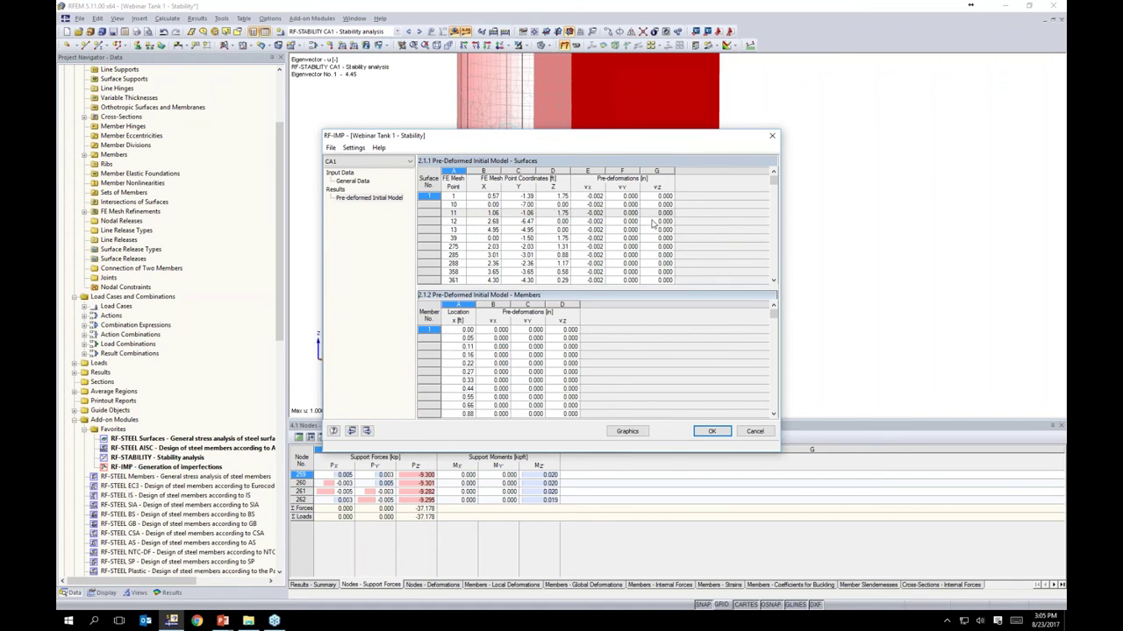
{"action": "left_click_drag", "start_coordinate": [773, 180], "coordinate": [773, 204]}
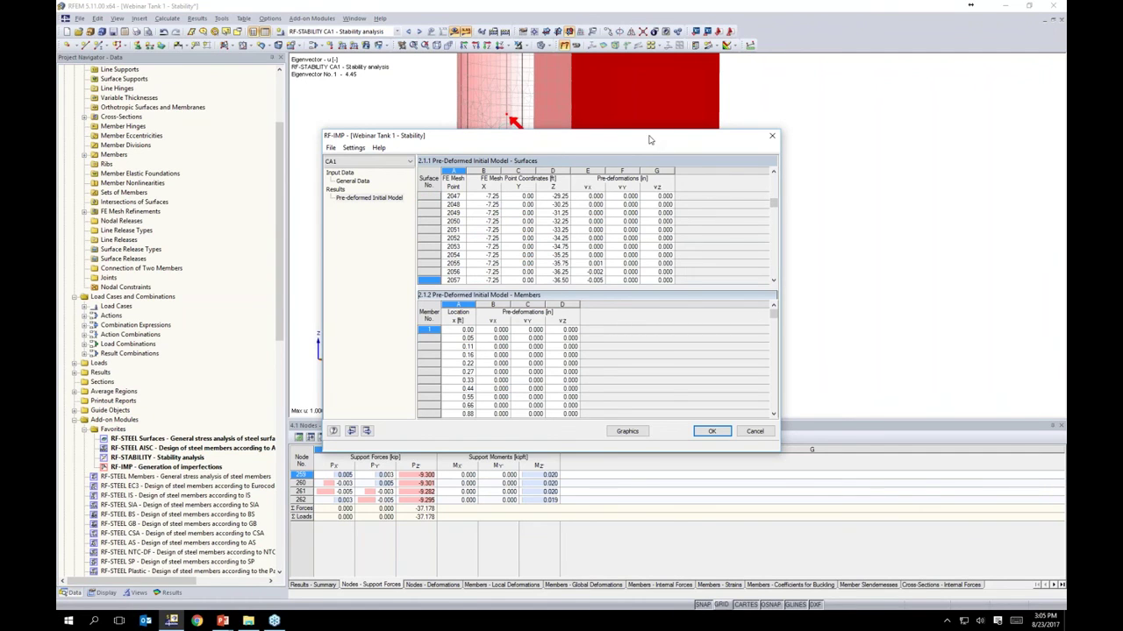
{"action": "left_click_drag", "start_coordinate": [649, 138], "coordinate": [657, 166]}
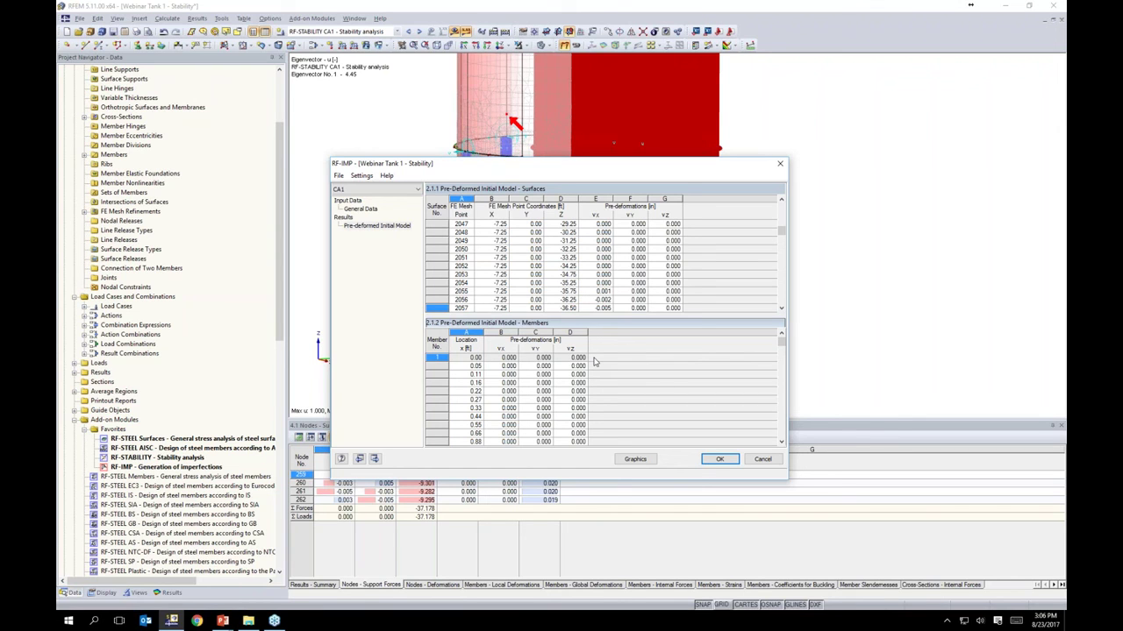
{"action": "key", "text": "alt+Tab"}
{"action": "left_click", "coordinate": [441, 301]}
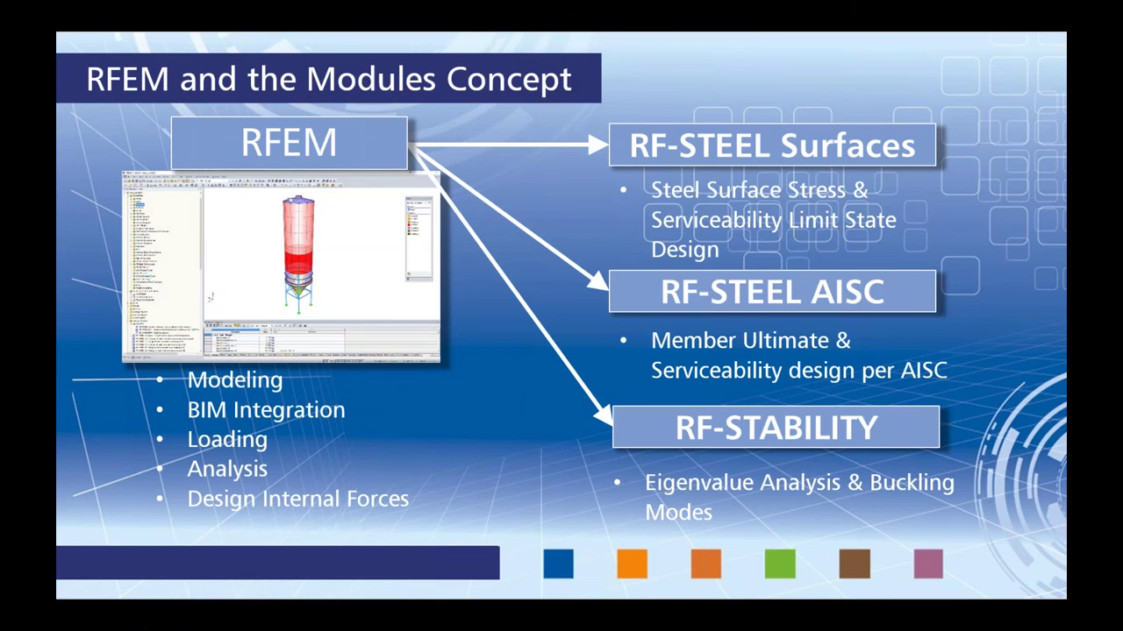
{"action": "key", "text": "Right"}
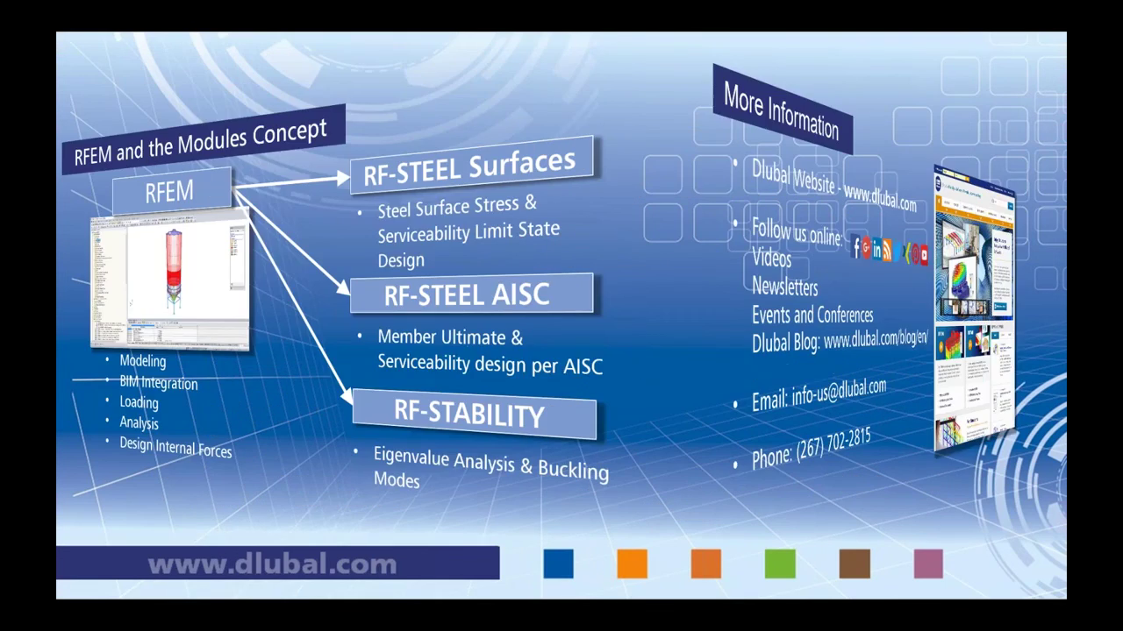